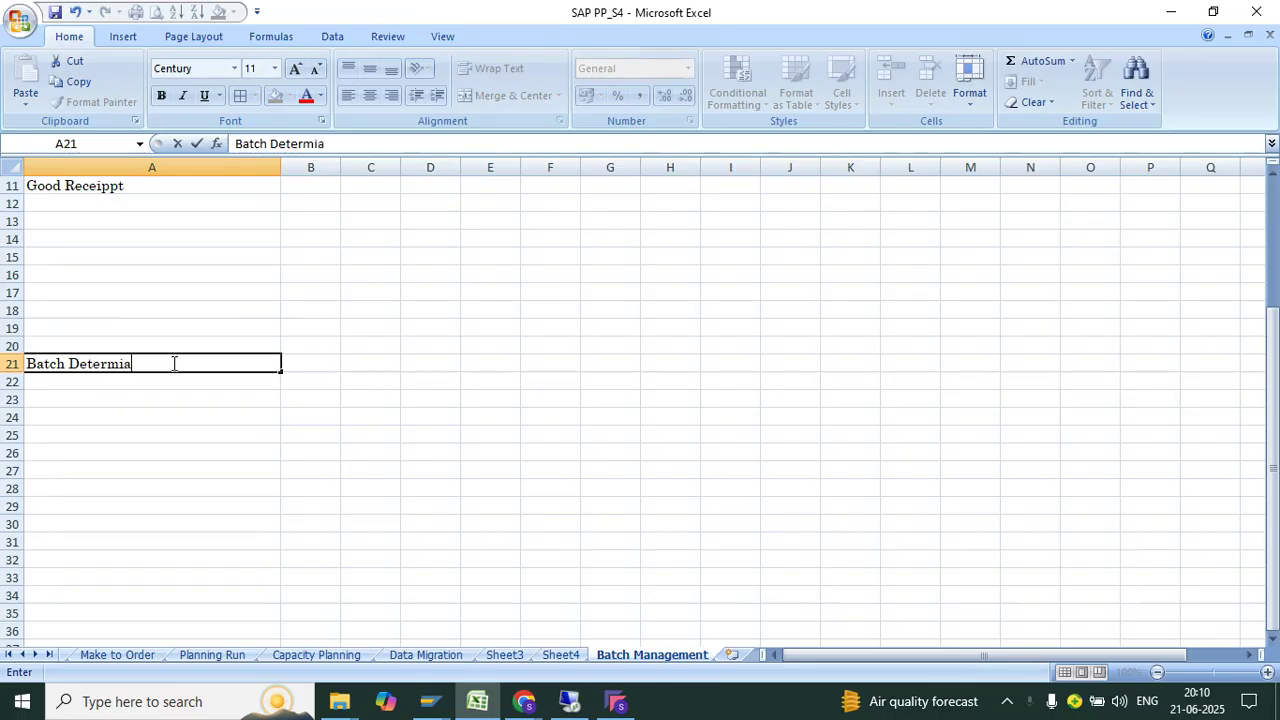
Complete the heading in cell A21 so it reads "Batch Determiation for Conusption".
type("for Conusption")
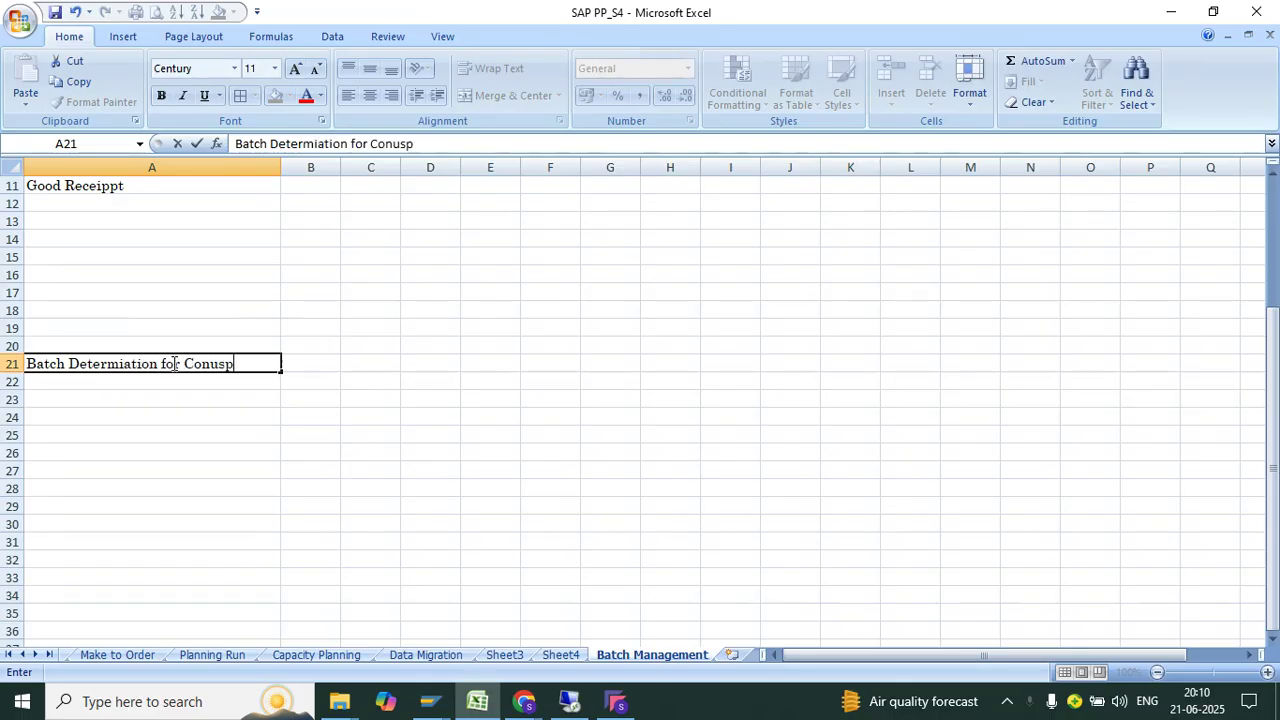
key("Return")
key("Return")
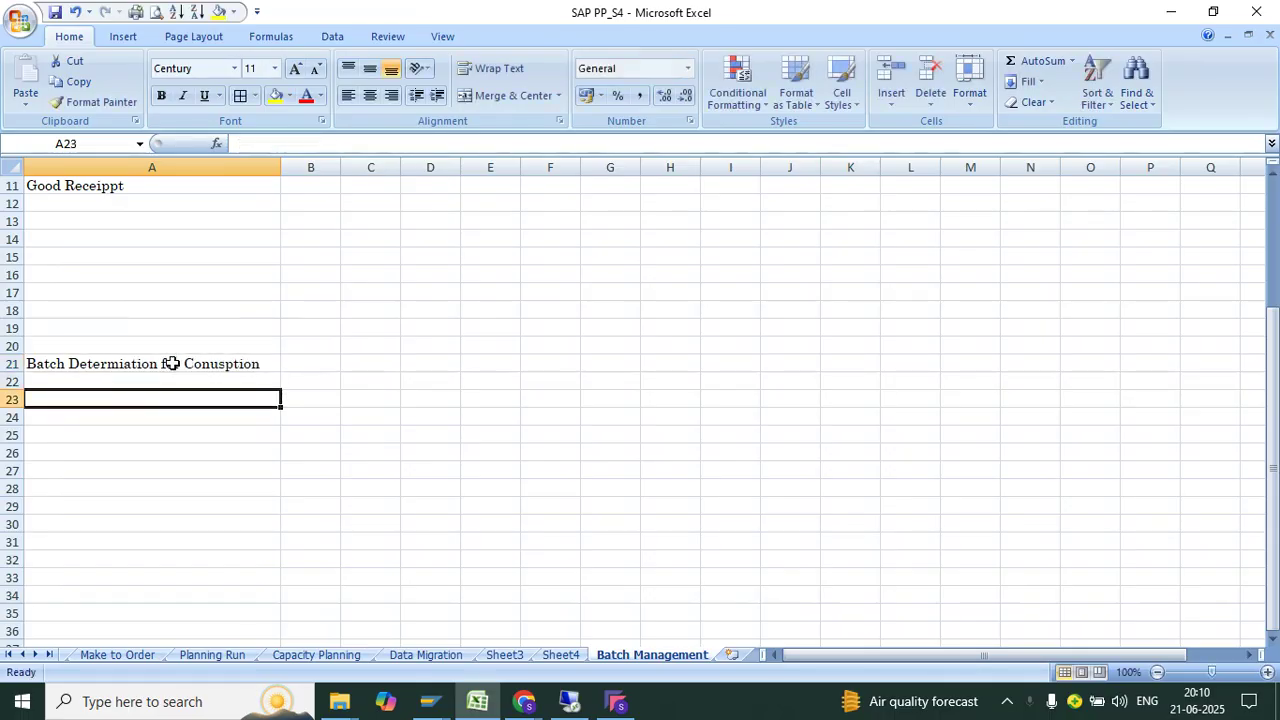
Enter the labels "FG" in cell D24 and "Raw Material" in cell D26.
left_click(425, 411)
type("FG")
key("Return")
key("Return")
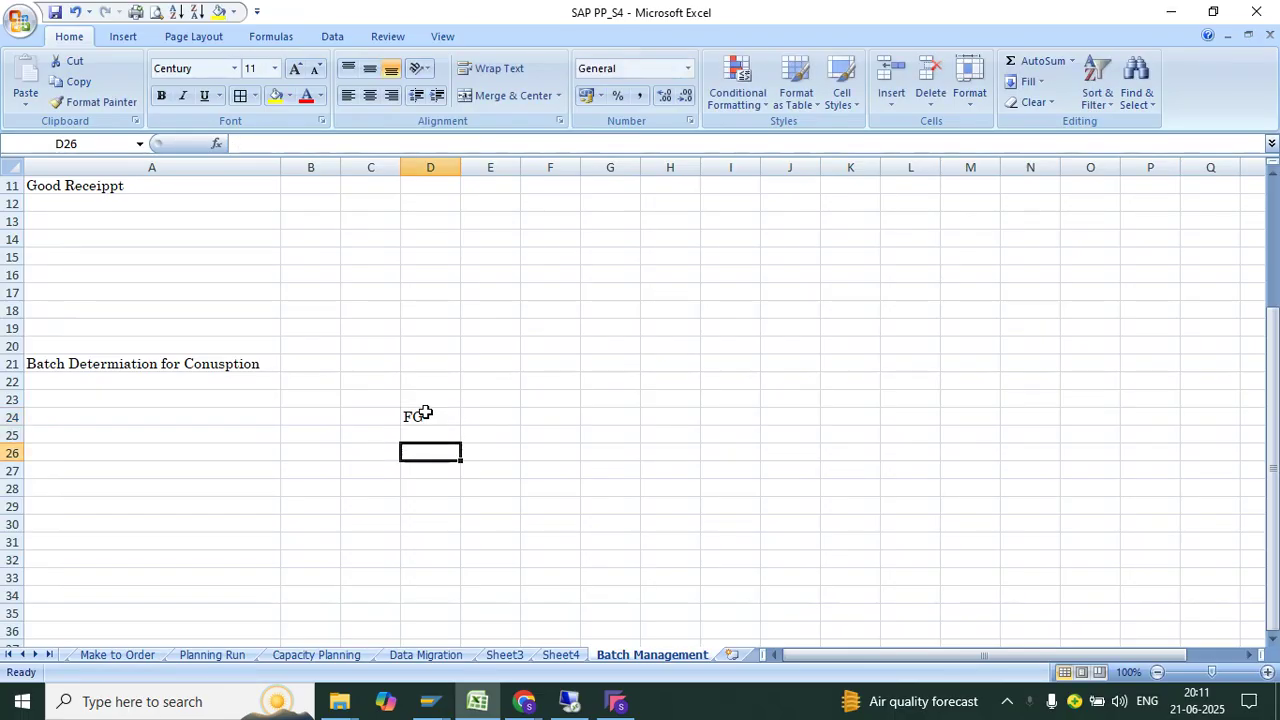
type("RAw Material")
key("Return")
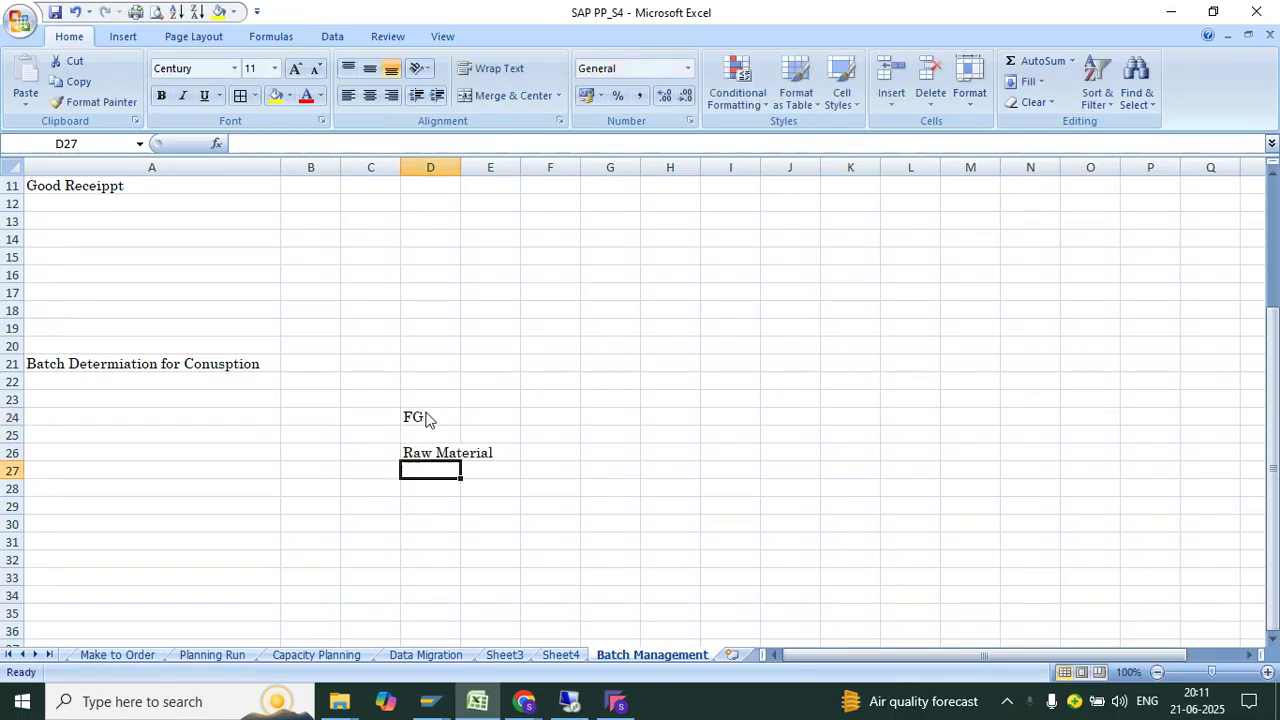
Move the "FG" label from cell D24 to cell G24.
left_click(432, 417)
left_click(685, 367)
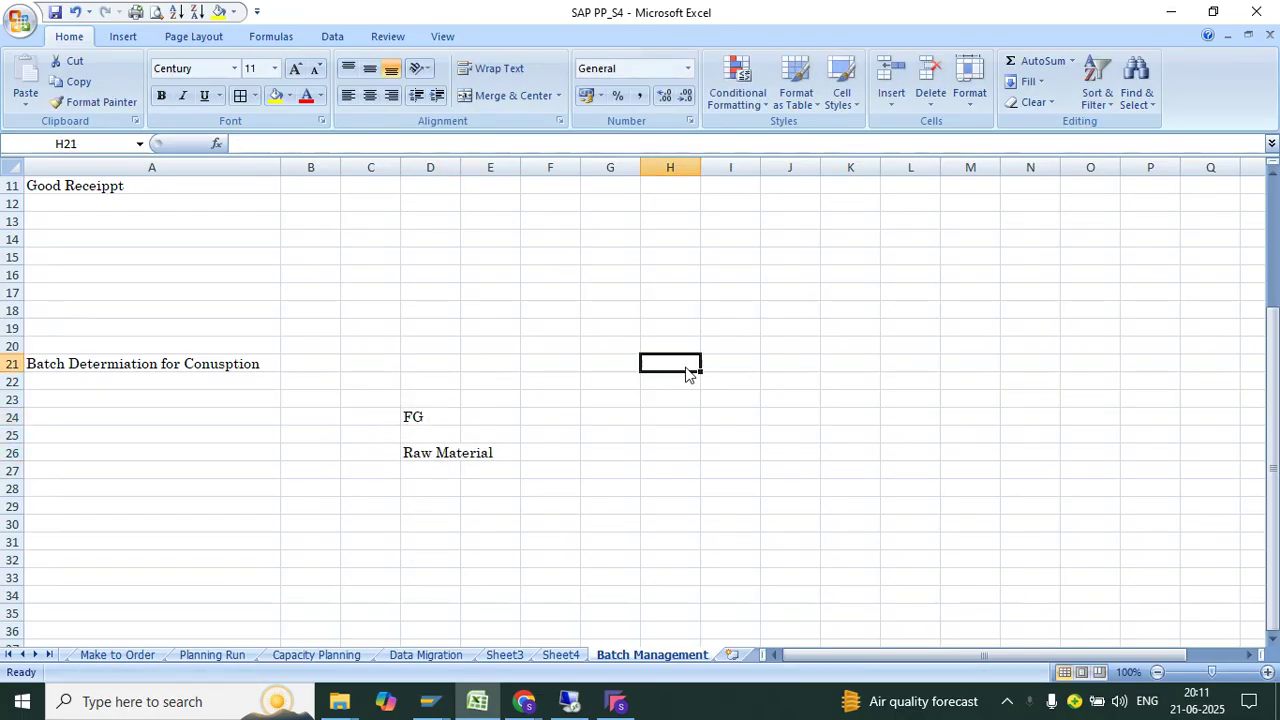
left_click(445, 419)
key("ctrl+x")
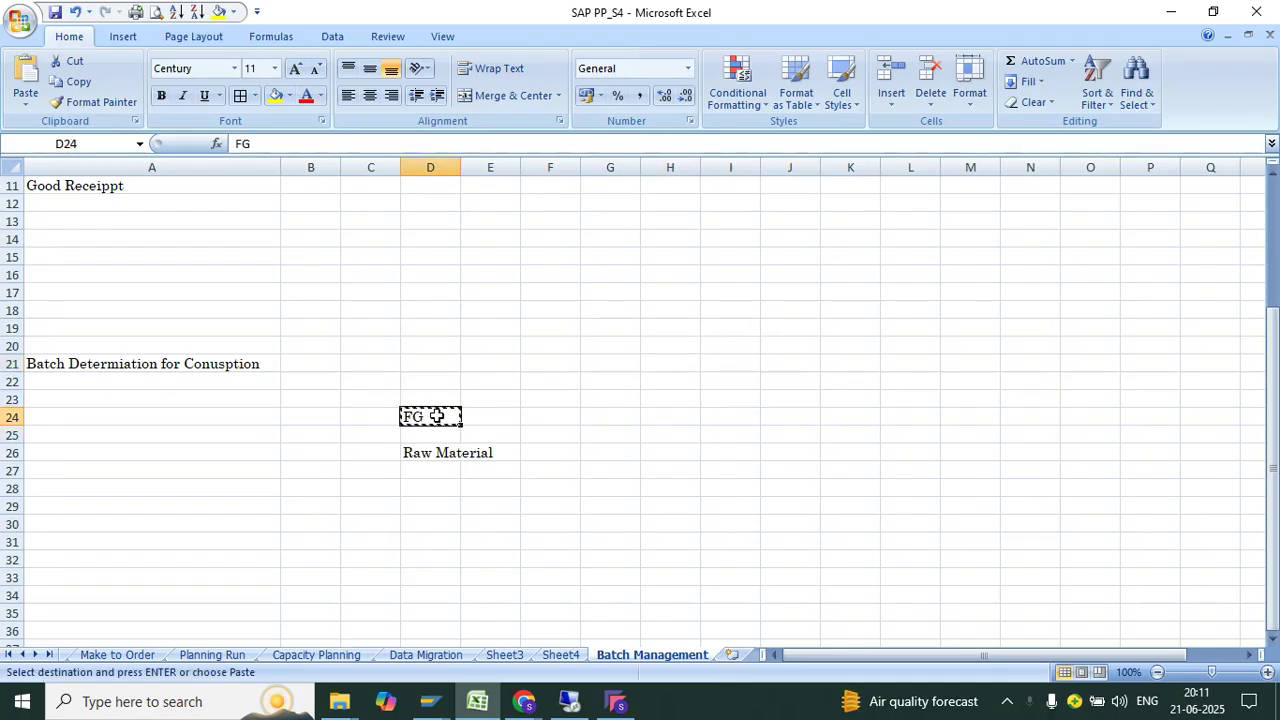
key("Right")
key("Right")
key("Right")
key("Return")
Enter the raw material code RM_001 in cell D28, below the Raw Material label.
key("Left")
key("Left")
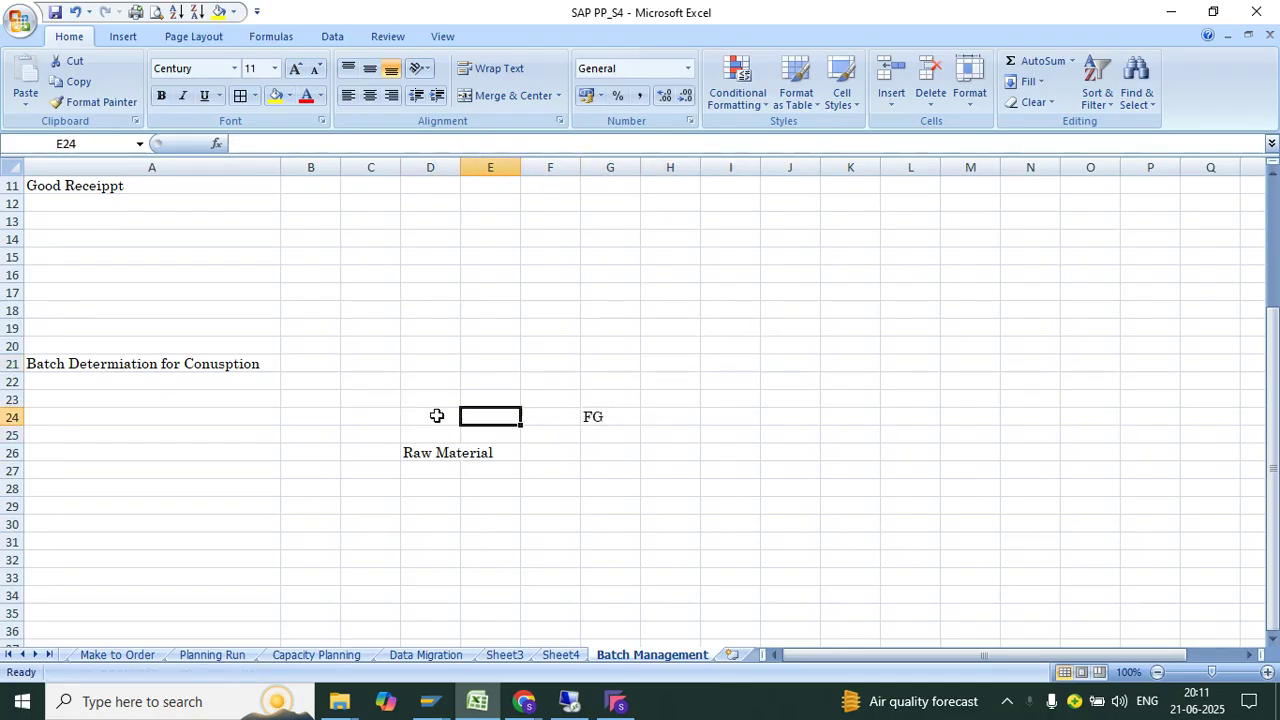
key("Down")
key("Down")
key("Down")
key("Down")
key("Left")
type("R")
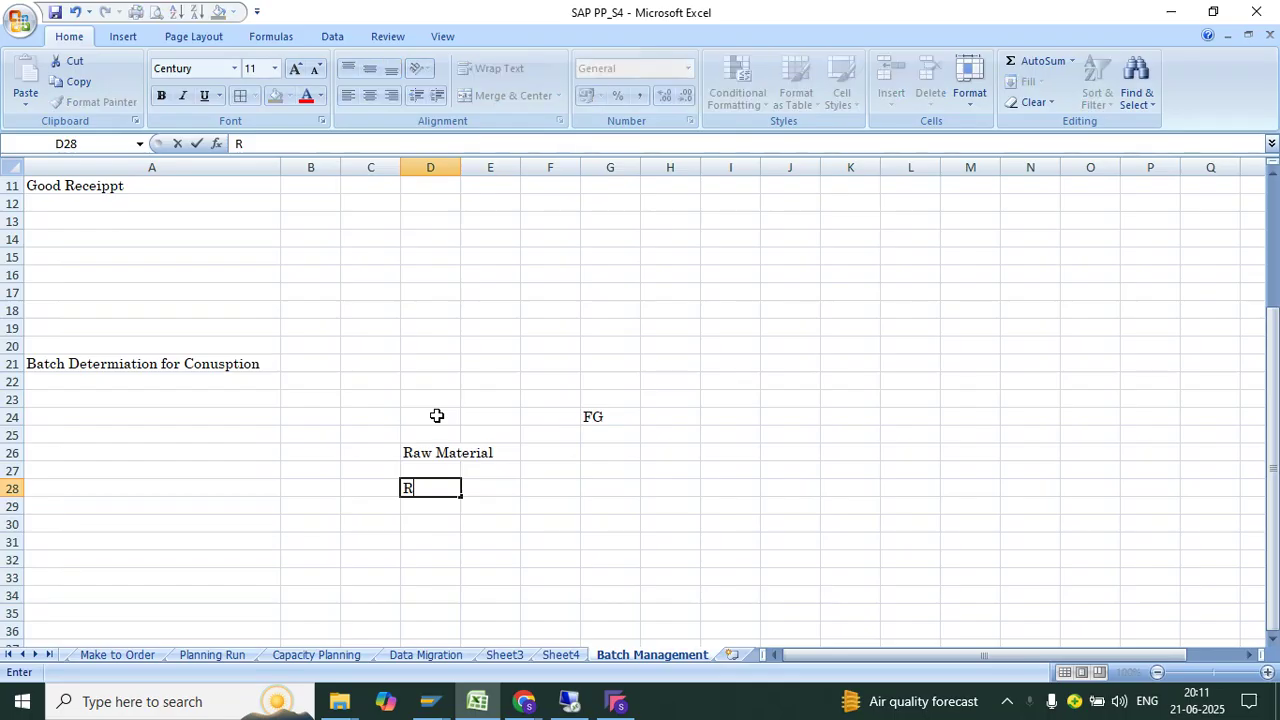
type("m")
key("BackSpace")
type("M_001")
key("Return")
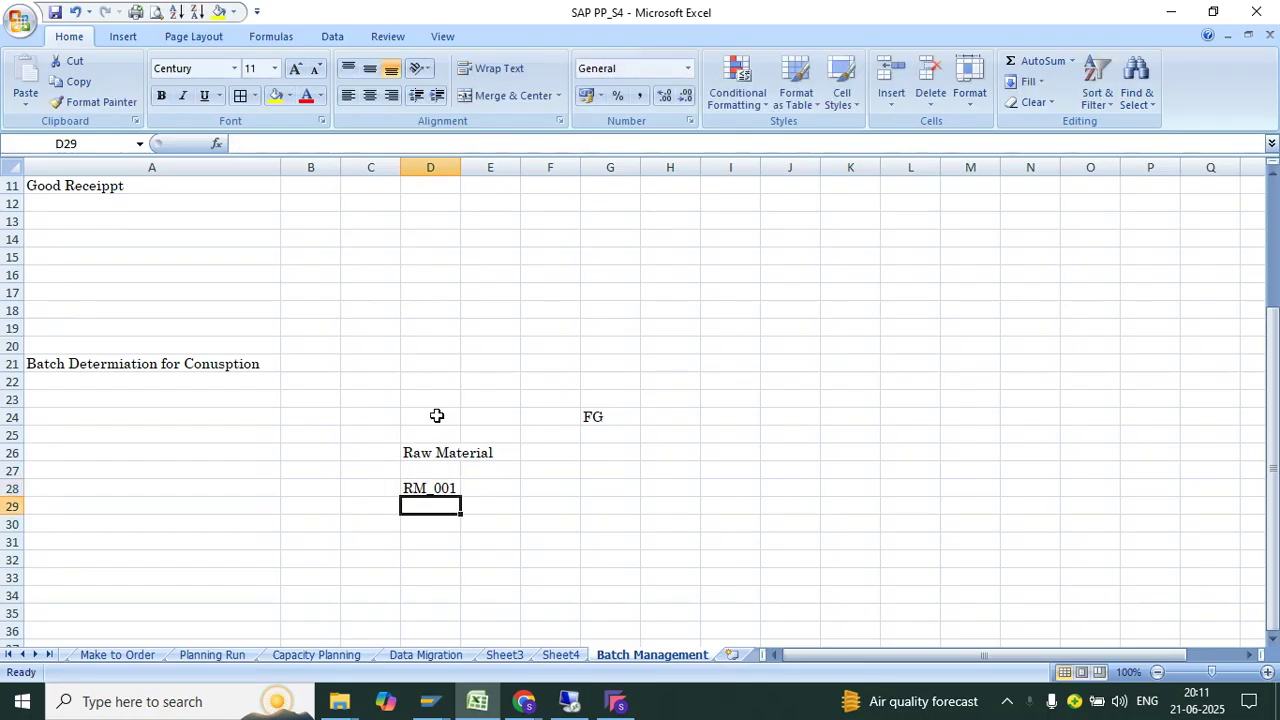
Enter a quantity of 100 in each of the cells E28, E29 and E30.
left_click(490, 486)
type("100")
key("Return")
type("100")
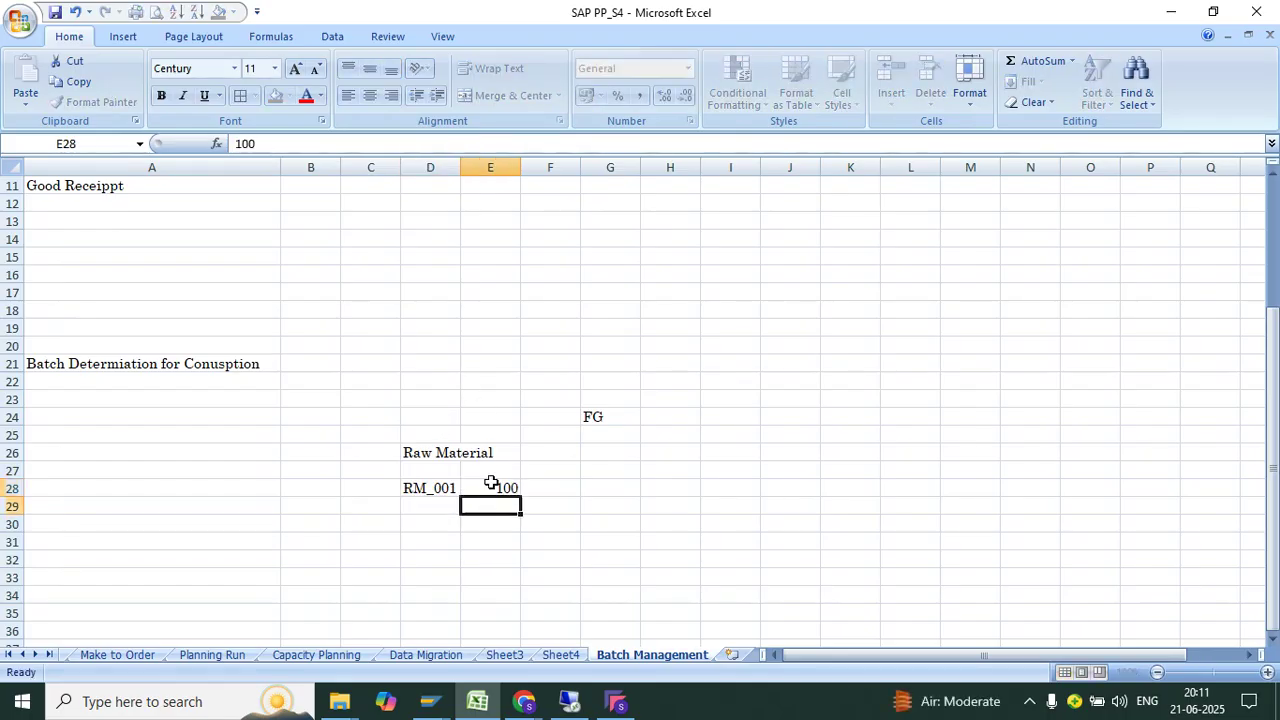
key("Return")
type("100")
key("Return")
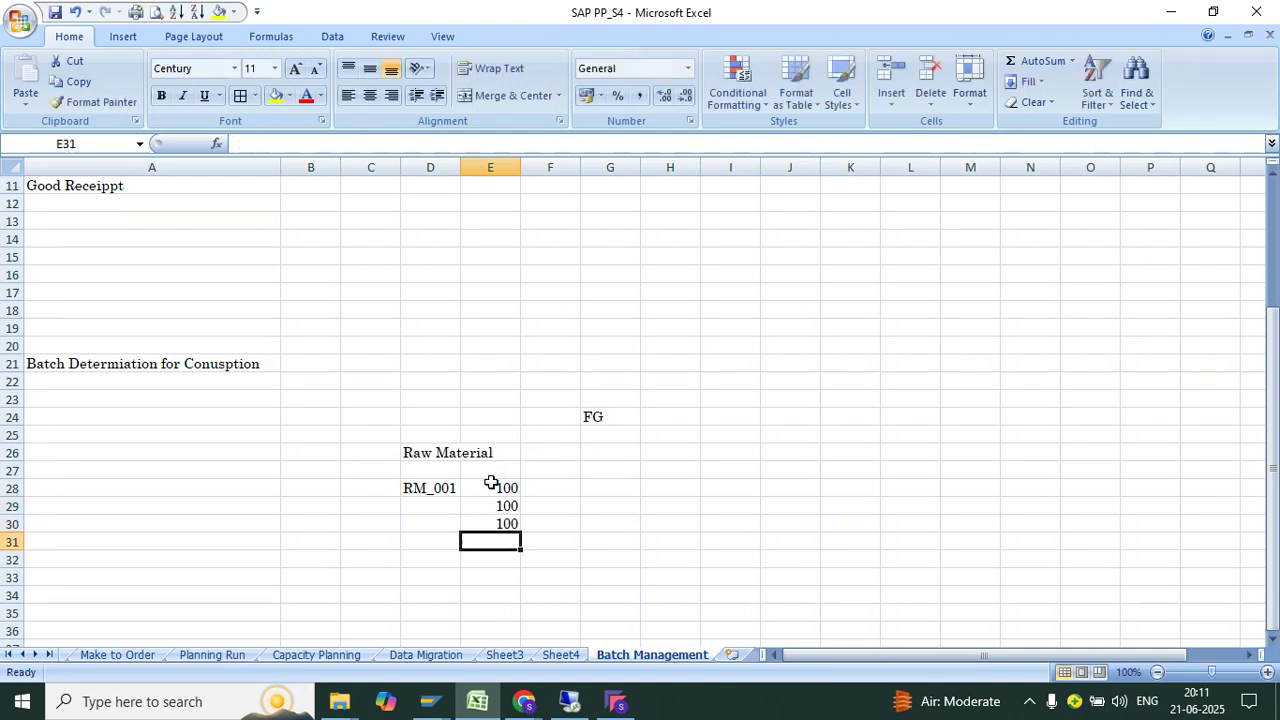
Enter the batch names BAT1, BAT2 and BAT3 in cells F28 to F30.
left_click(561, 485)
type("BAT1")
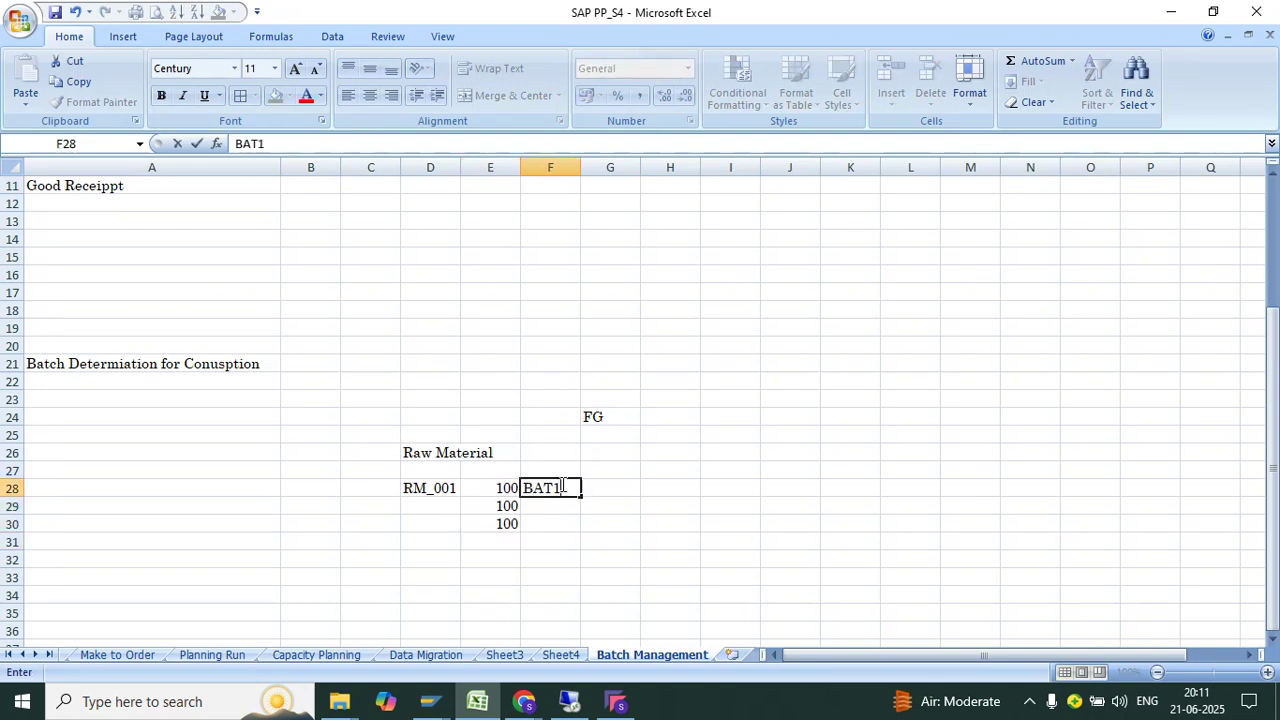
key("Return")
type("BAt")
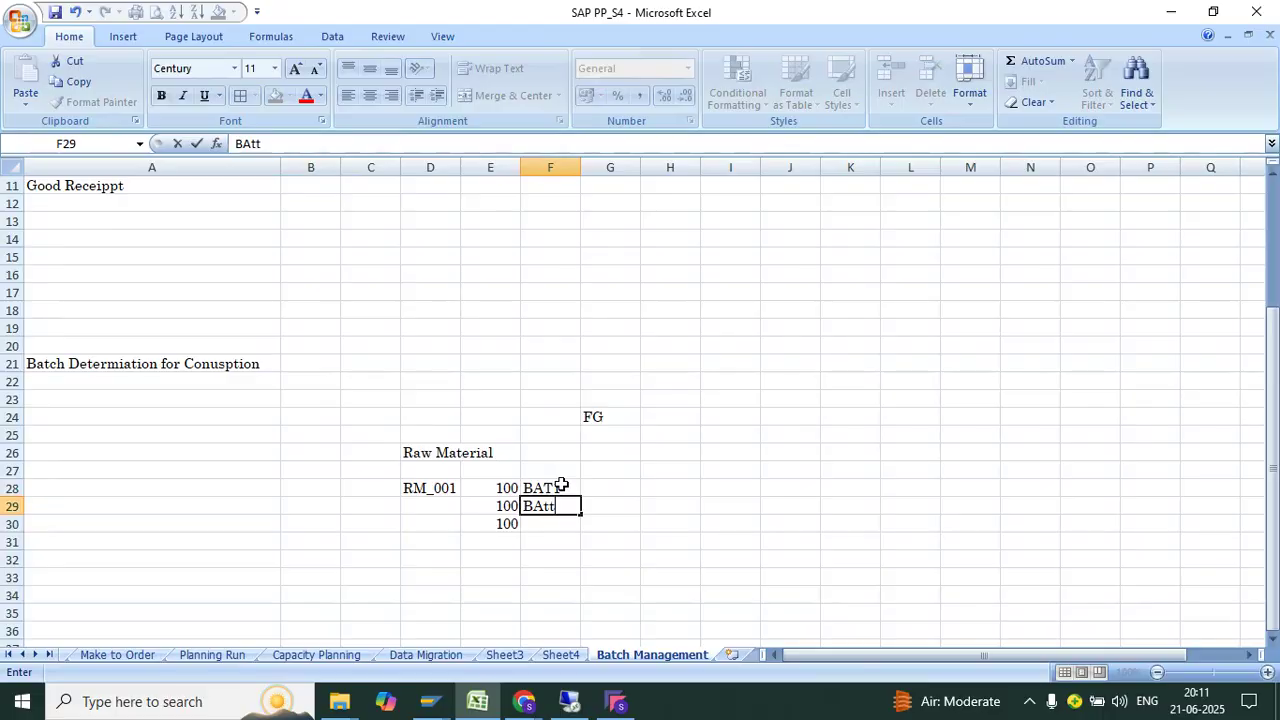
type("T2")
key("Return")
type("BA")
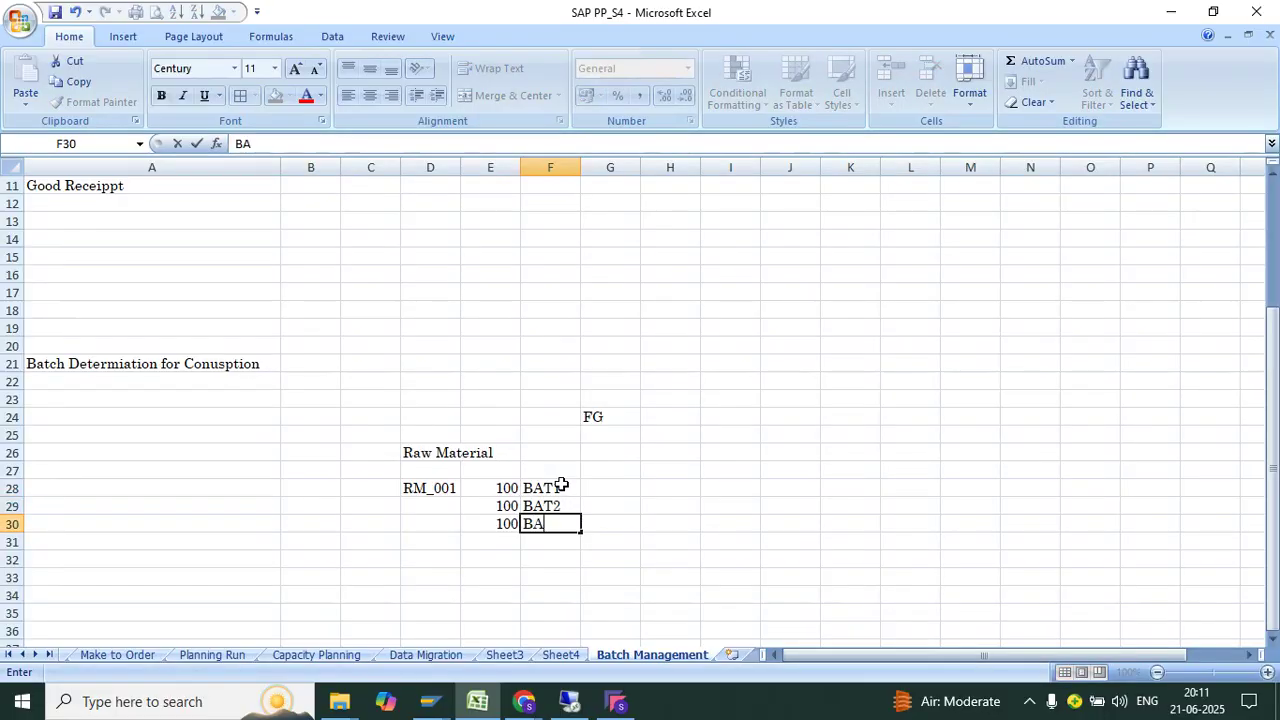
type("T3")
key("Return")
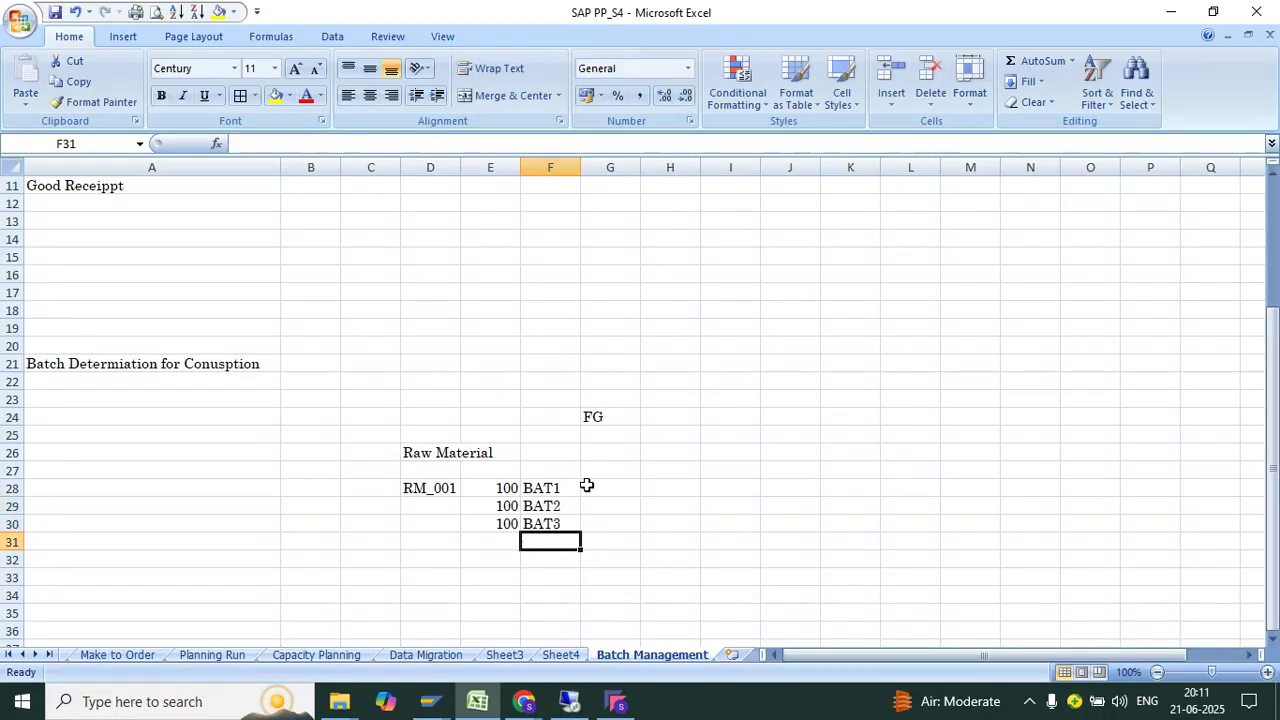
left_click(497, 488)
left_click_drag(497, 488, 557, 523)
left_click(630, 495)
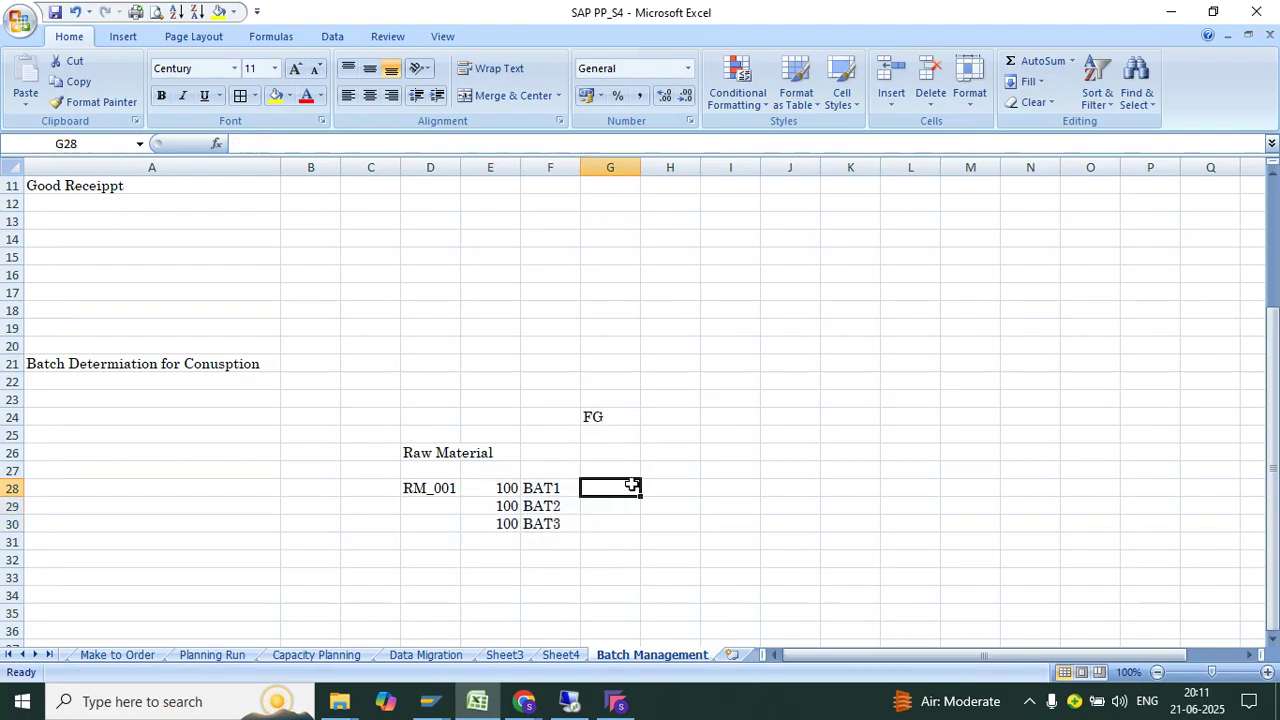
left_click(431, 488)
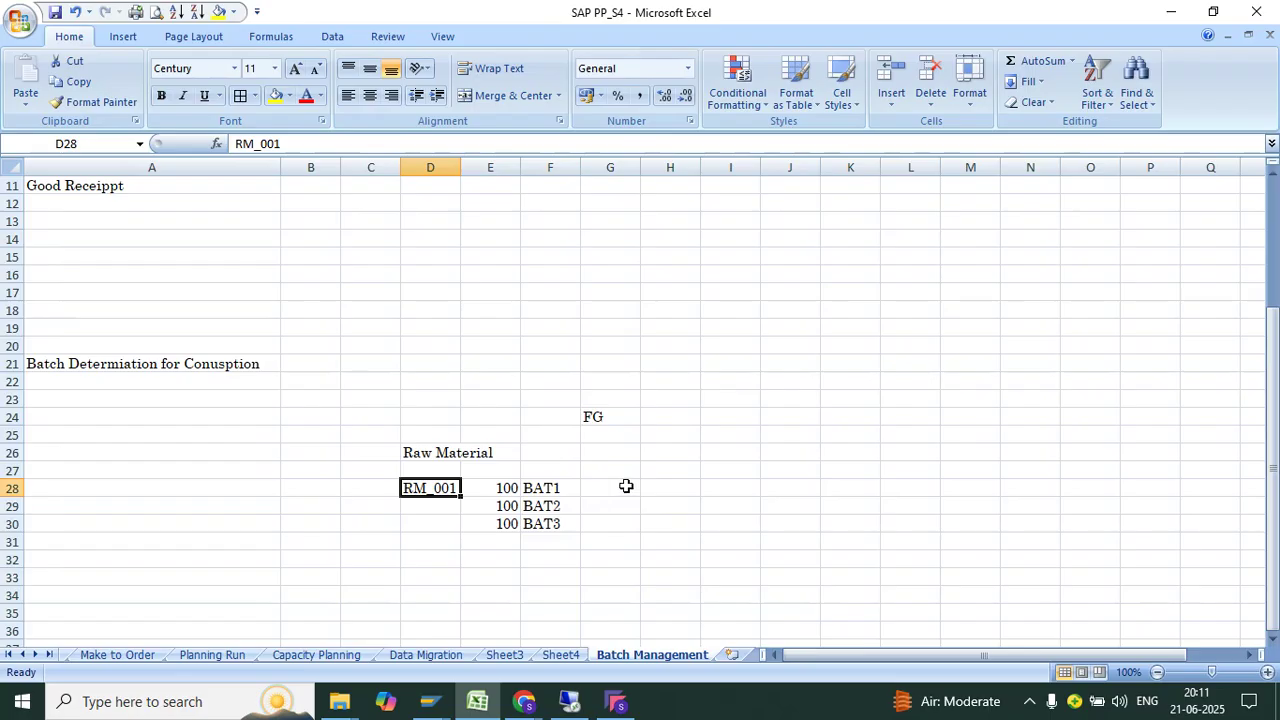
Enter the date 10.07.2025 for BAT1 in cell G28.
left_click(626, 486)
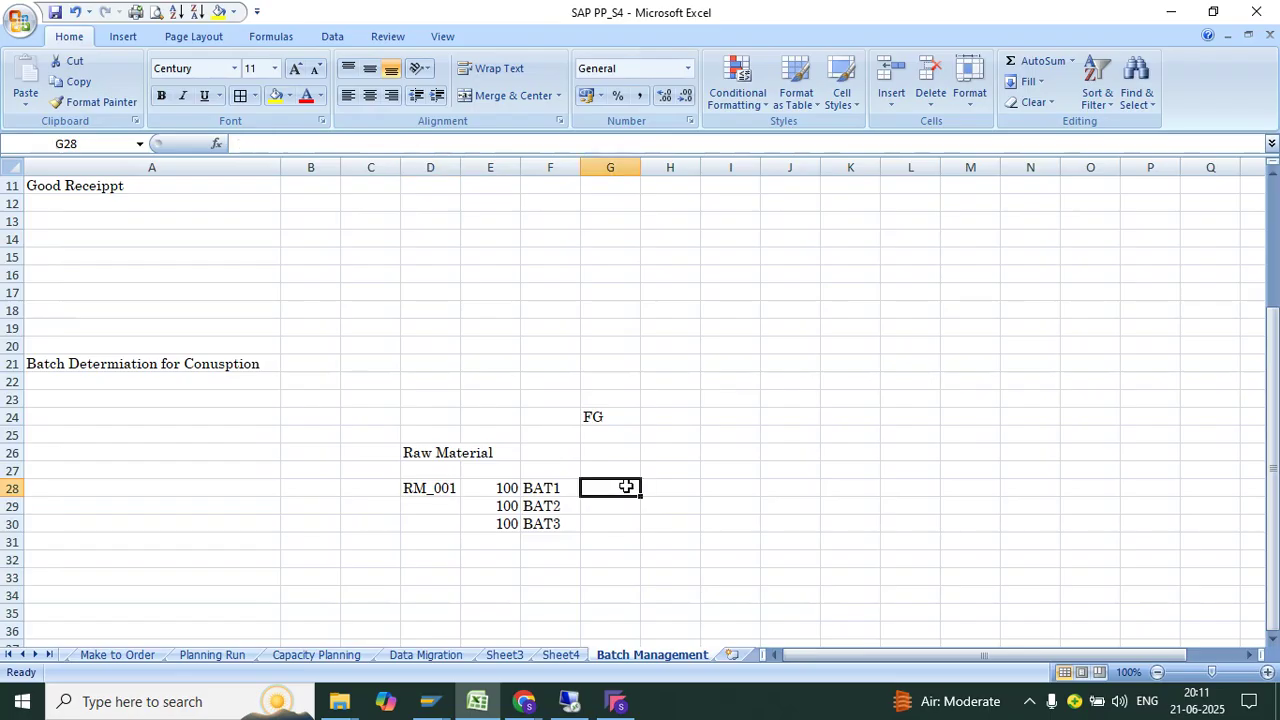
type("2")
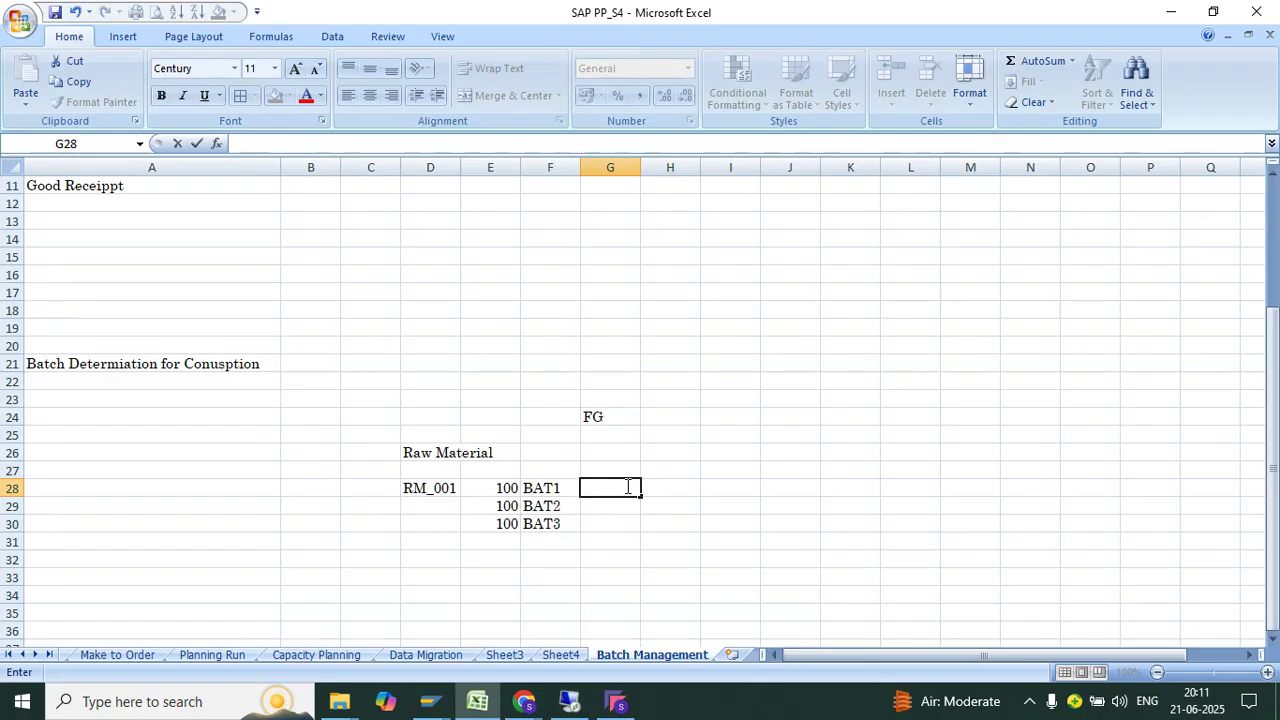
type("10.07.2025")
key("Return")
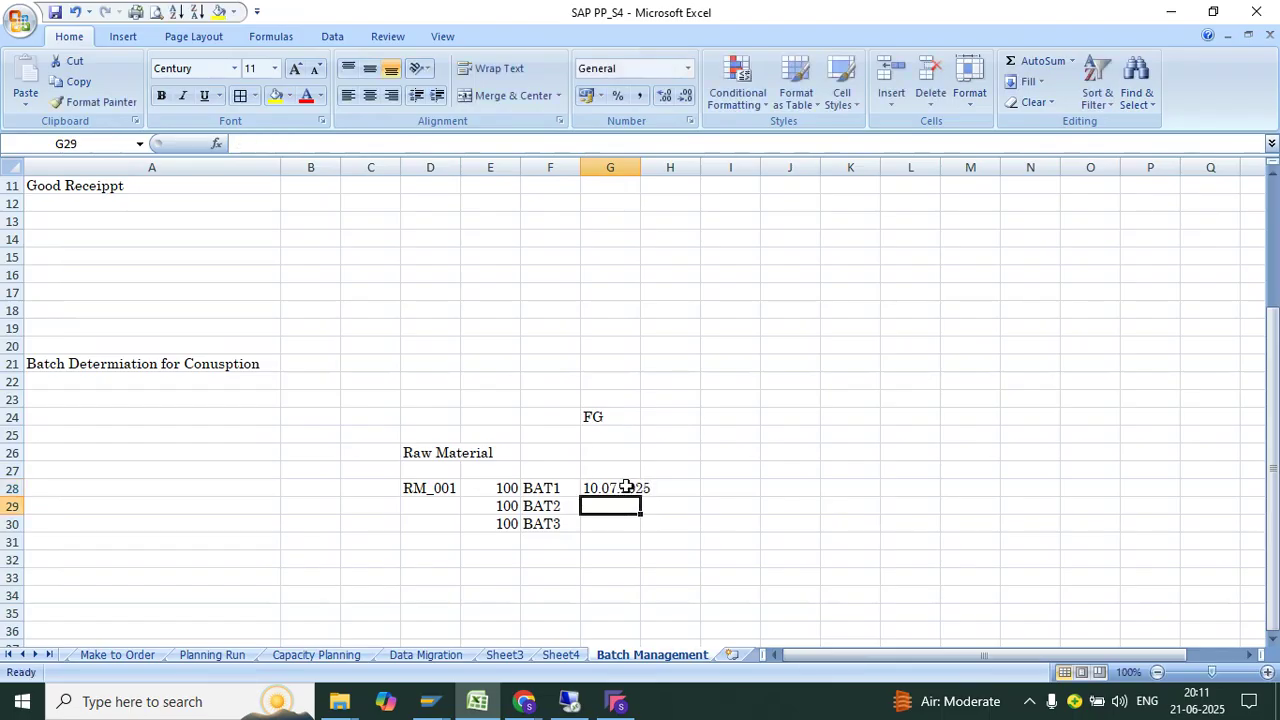
Enter the date 15.07.2025 for BAT2 in cell G29.
type("14")
key("BackSpace")
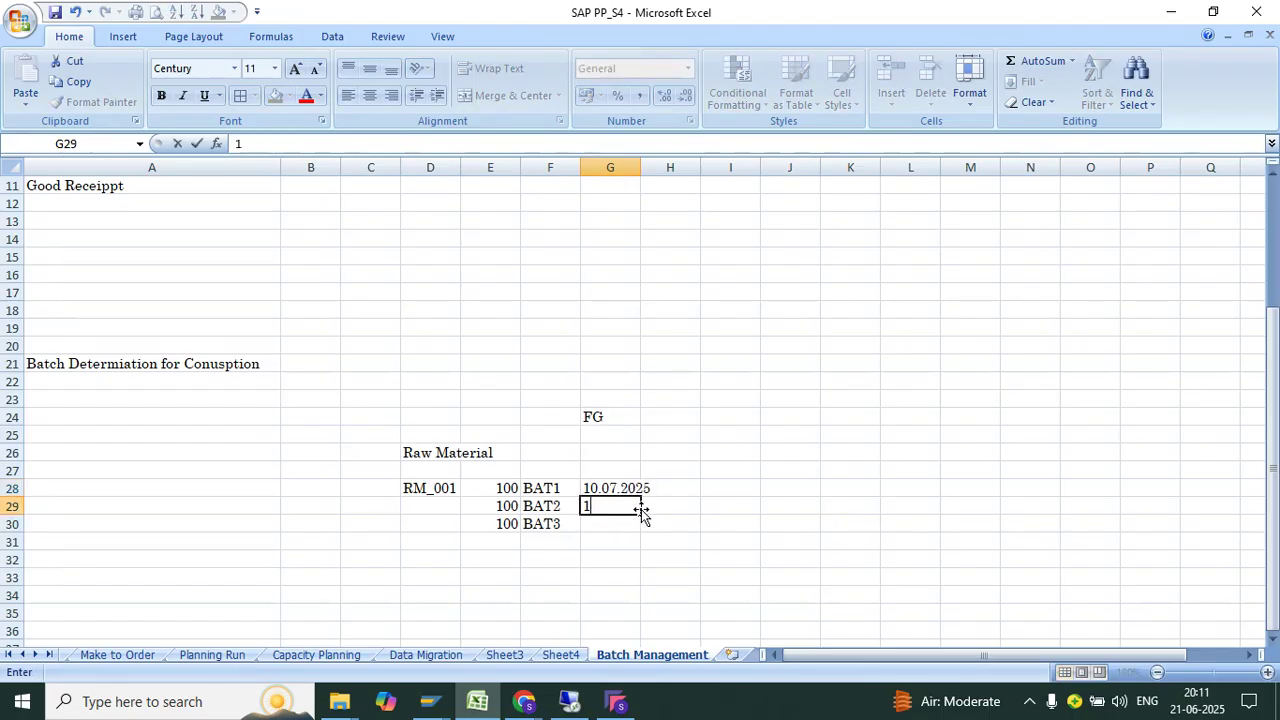
type("4")
key("BackSpace")
type("507")
key("BackSpace")
key("BackSpace")
type(".07.2025")
key("Return")
Enter the date 20.07.2025 for BAT3 in cell G30.
type("20")
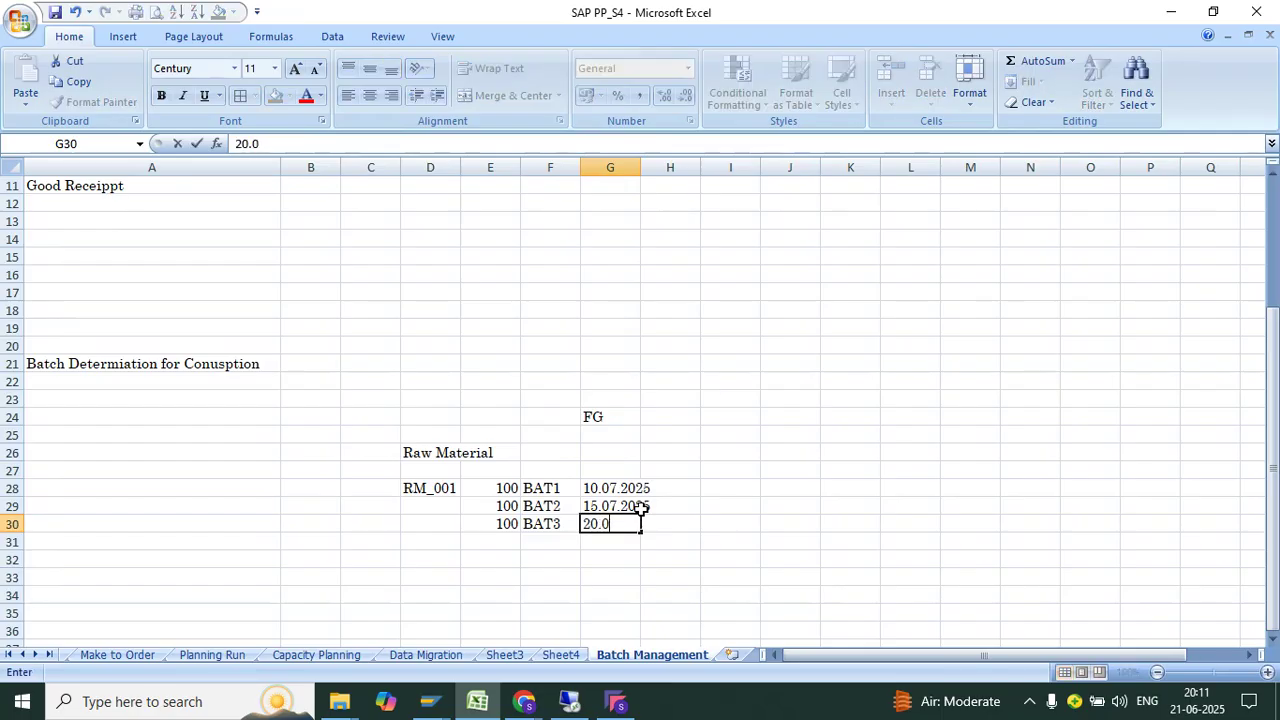
key("BackSpace")
key("BackSpace")
key("BackSpace")
type(".2025")
key("Return")
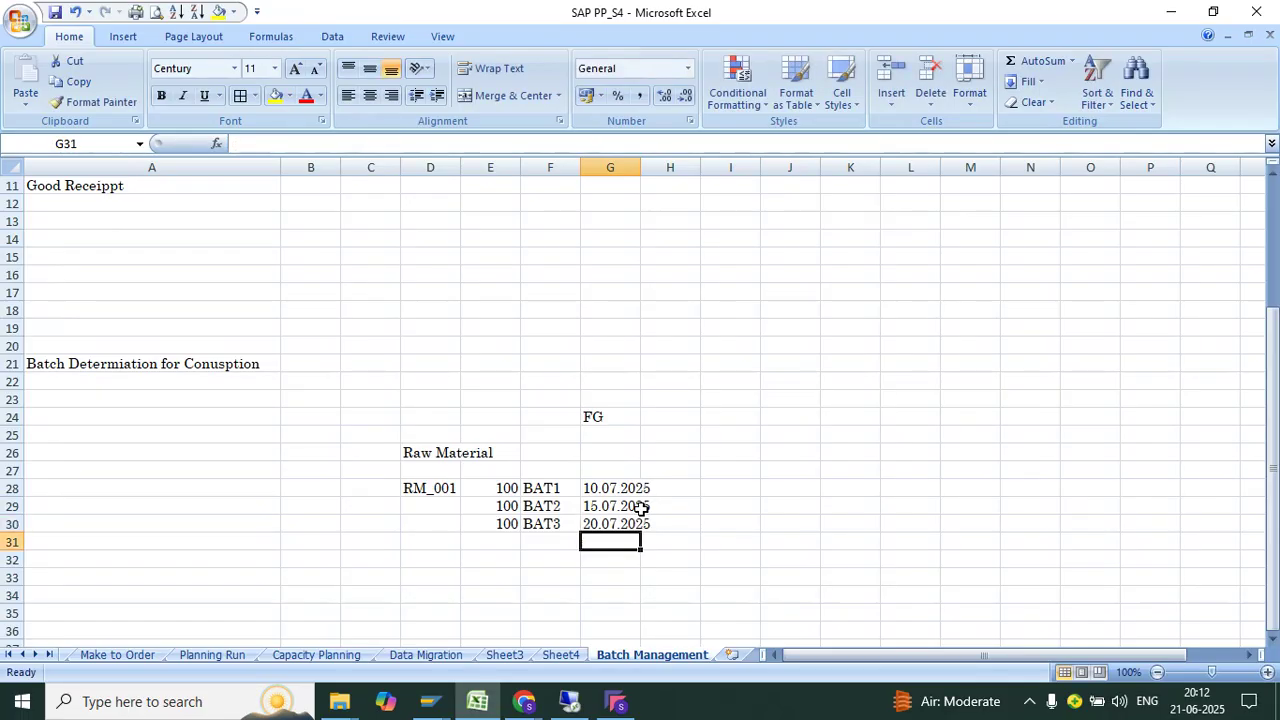
Widen column G so the batch dates fit inside their cells.
left_click(540, 490)
left_click_drag(628, 488, 617, 515)
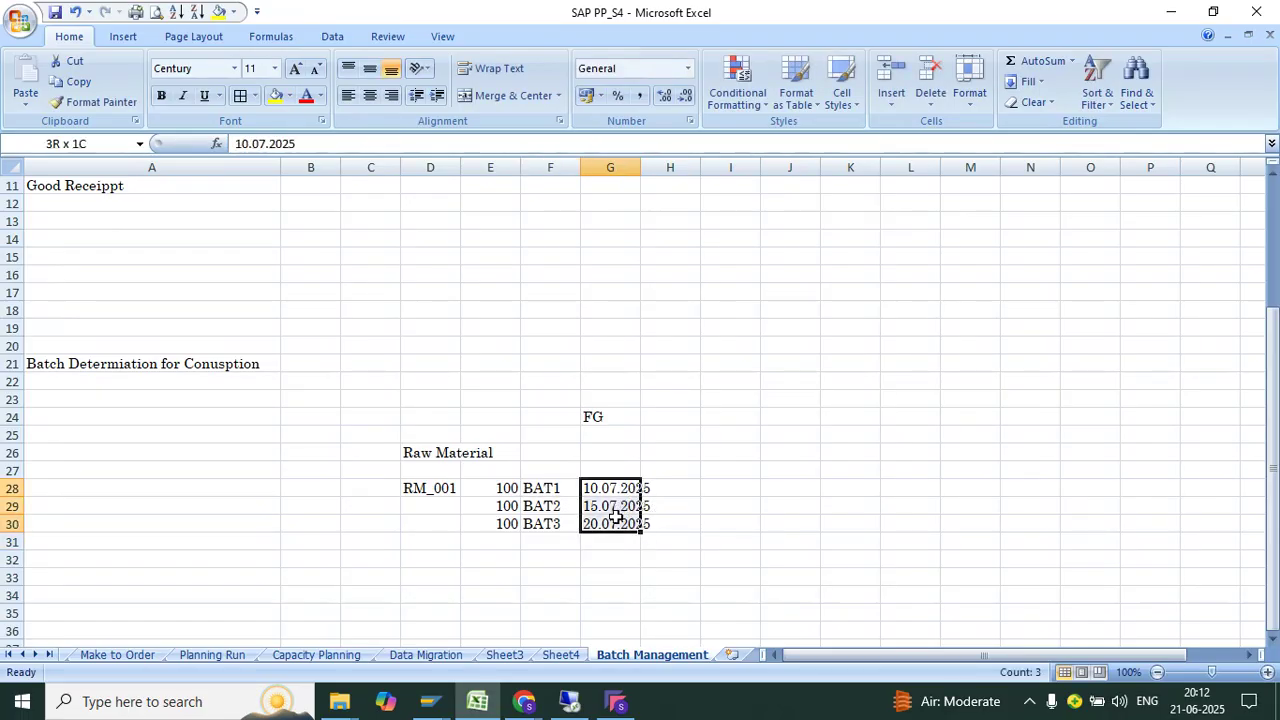
left_click_drag(640, 167, 674, 168)
Delete the "FG" label from cell G24 and enter "FG" in cell K23 instead.
left_click(640, 417)
key("Delete")
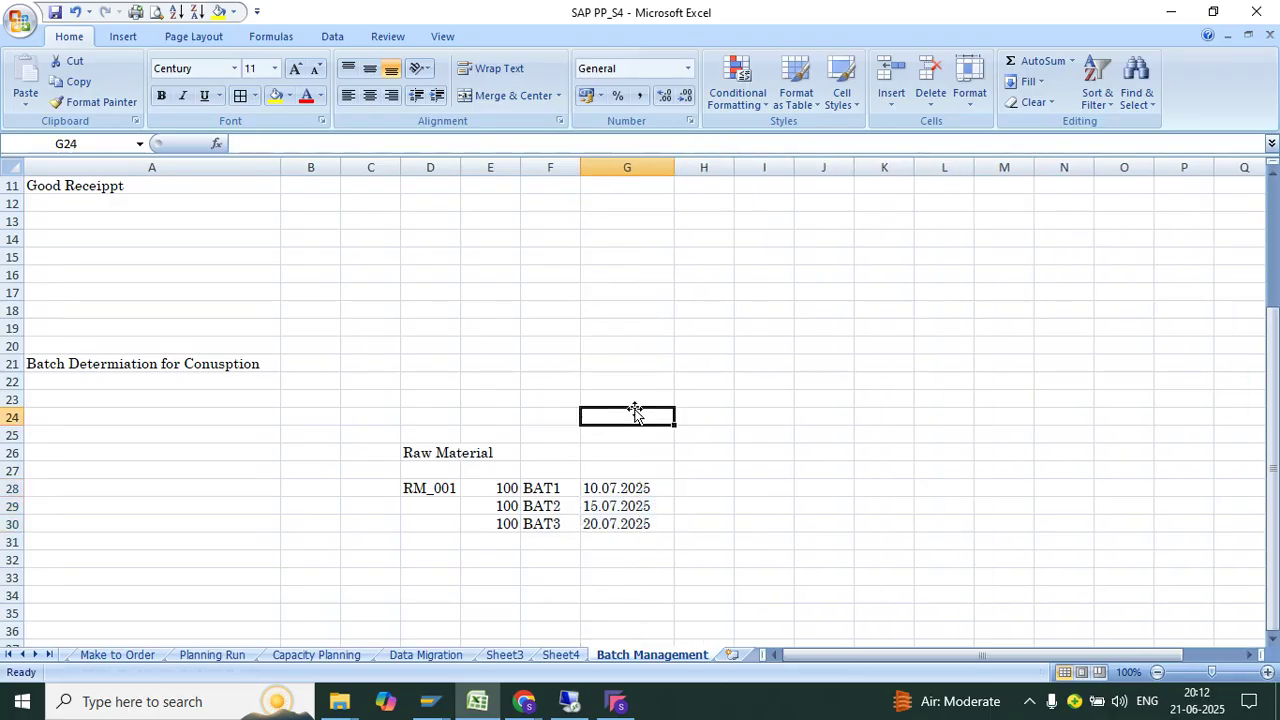
left_click(903, 393)
type("FG")
key("Return")
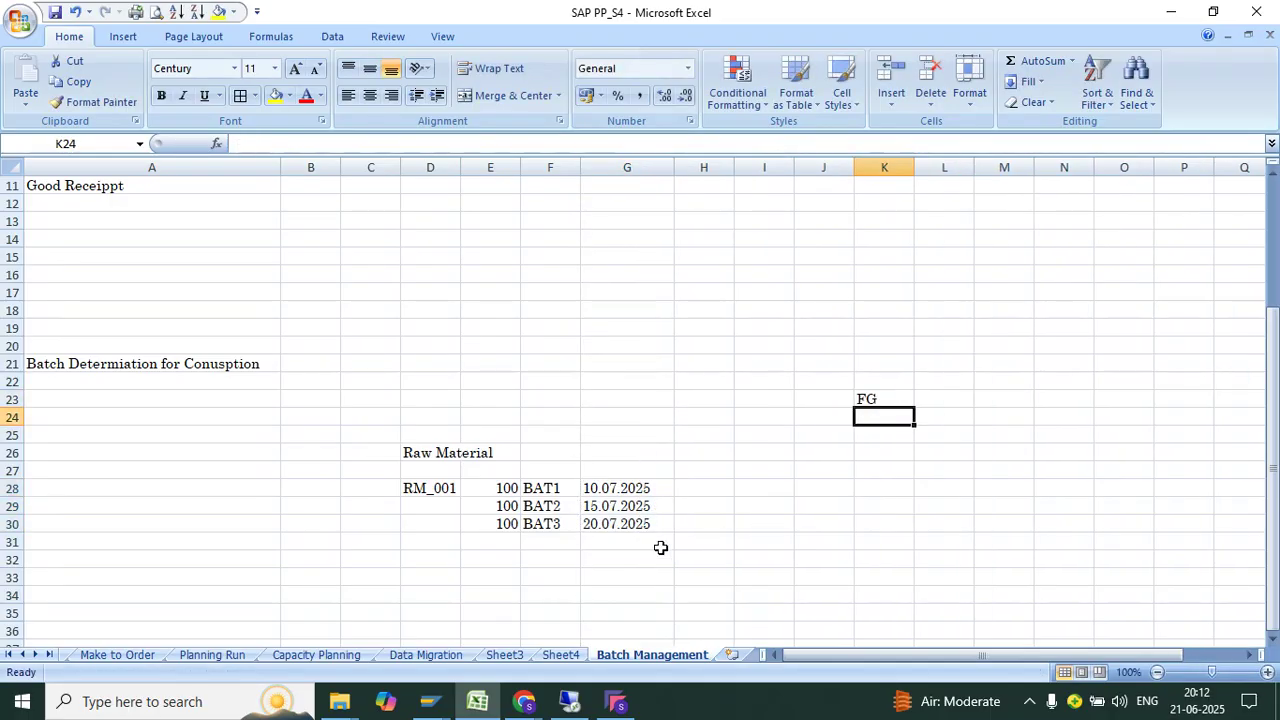
Highlight the BAT1 row, cells E28 to G28, with a yellow fill.
left_click_drag(505, 488, 615, 490)
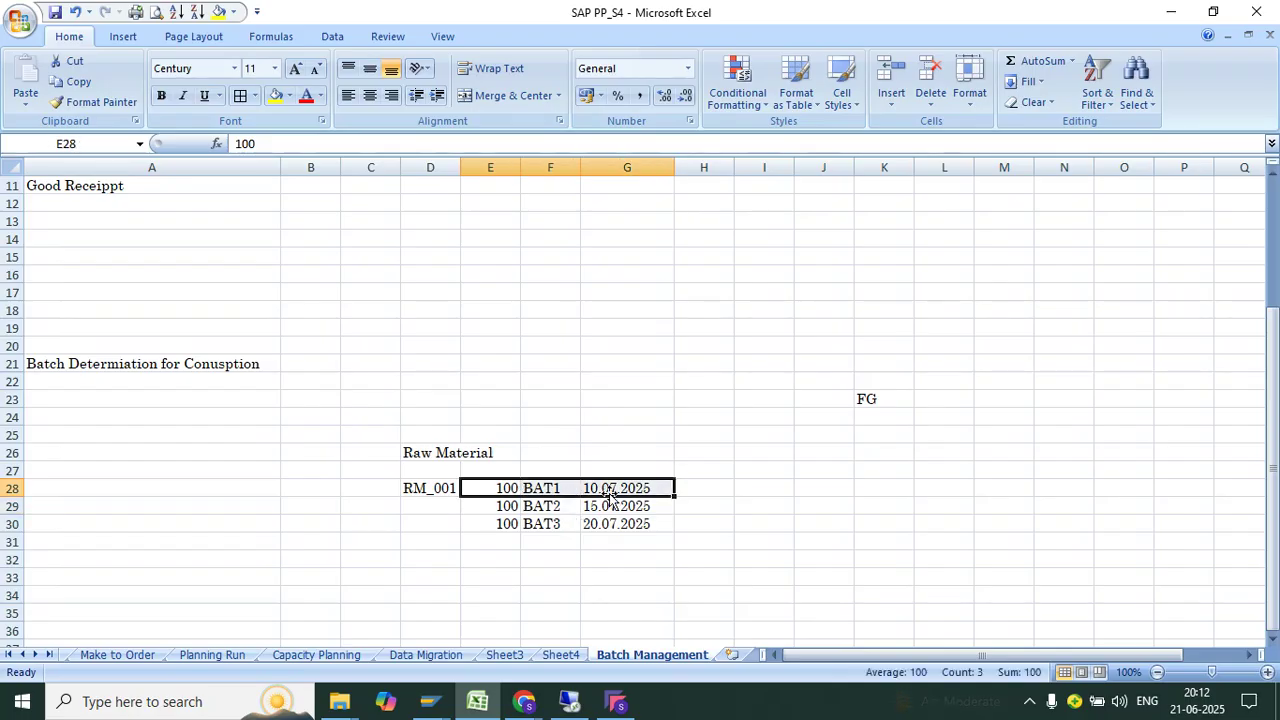
left_click(276, 96)
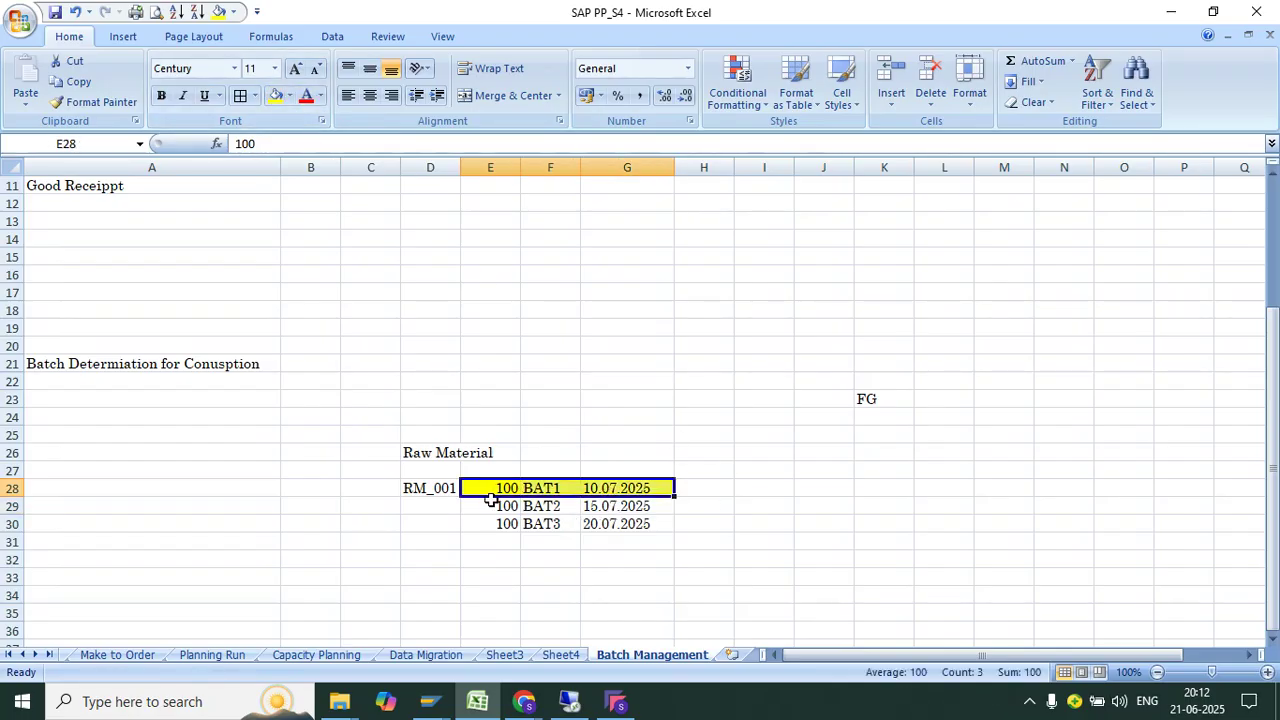
left_click_drag(490, 500, 628, 506)
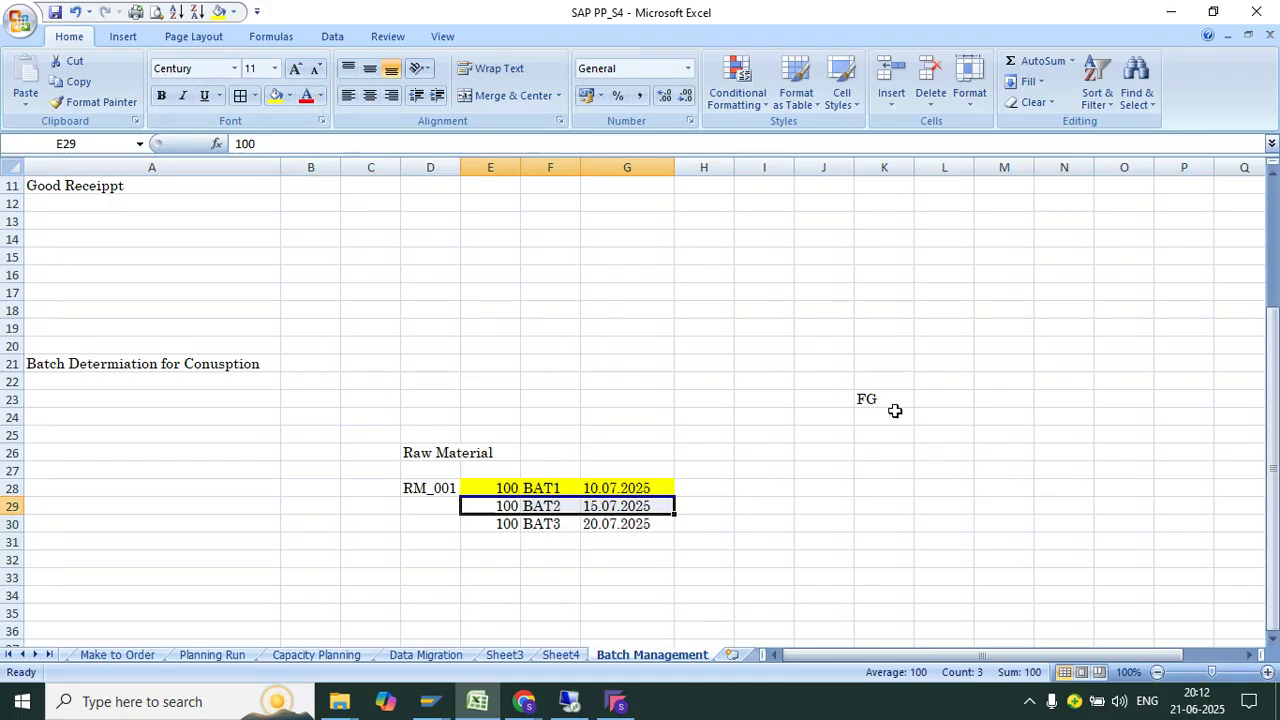
Enter the required quantity "150 Kg" in cell J25, near the FG label.
left_click(846, 402)
left_click(825, 419)
left_click(820, 447)
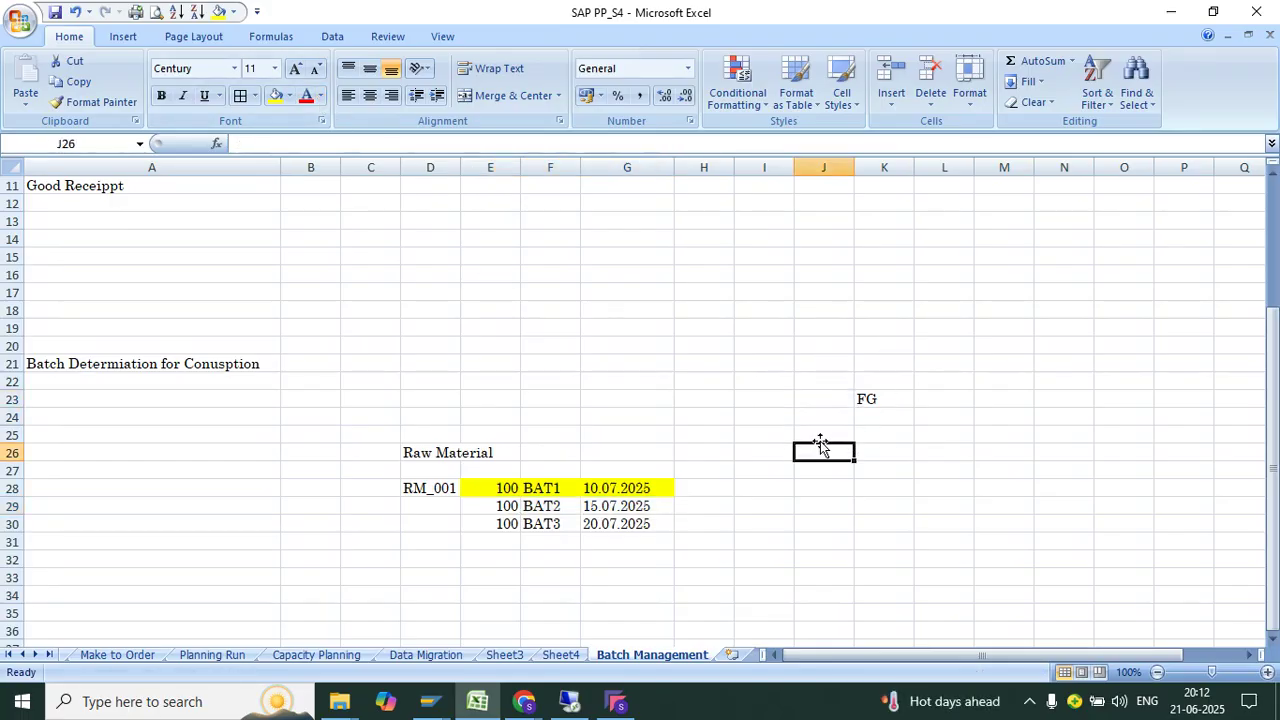
left_click(823, 435)
type("150 Kg")
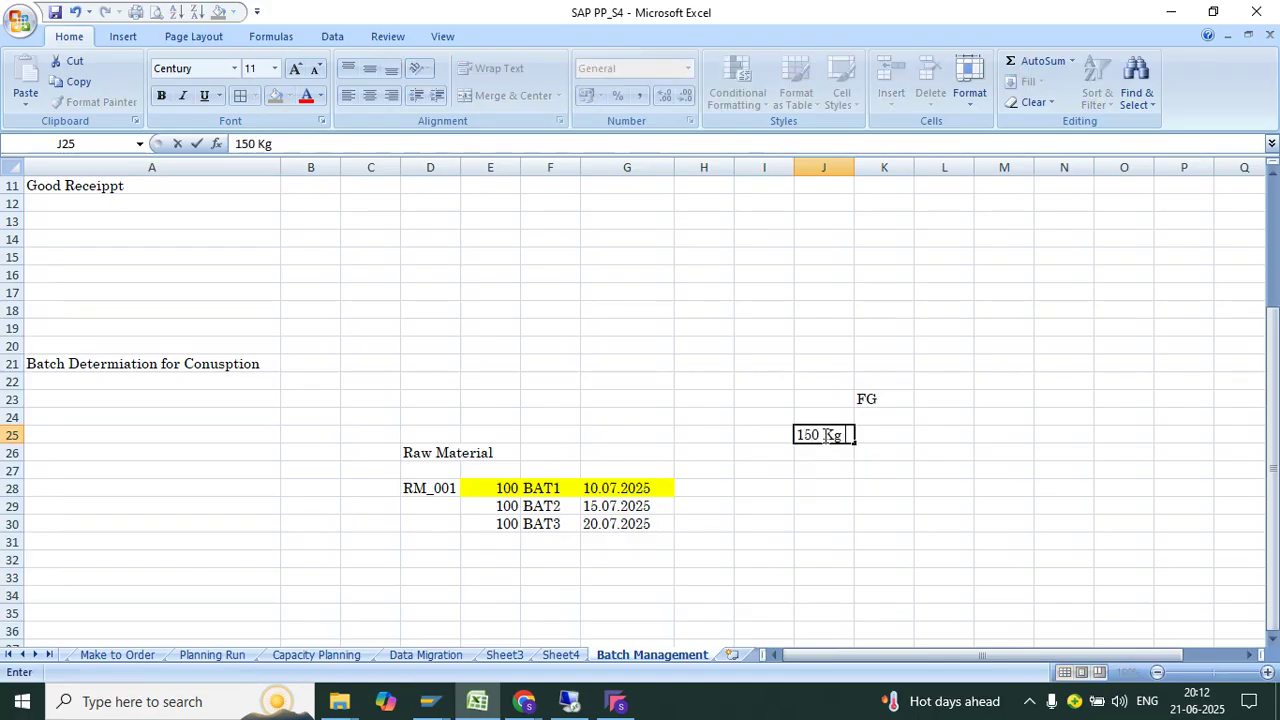
key("Return")
Enter the batch quantities 100 in cell H28 for BAT1 and 50 in cell H29 for BAT2.
left_click(680, 485)
type("100")
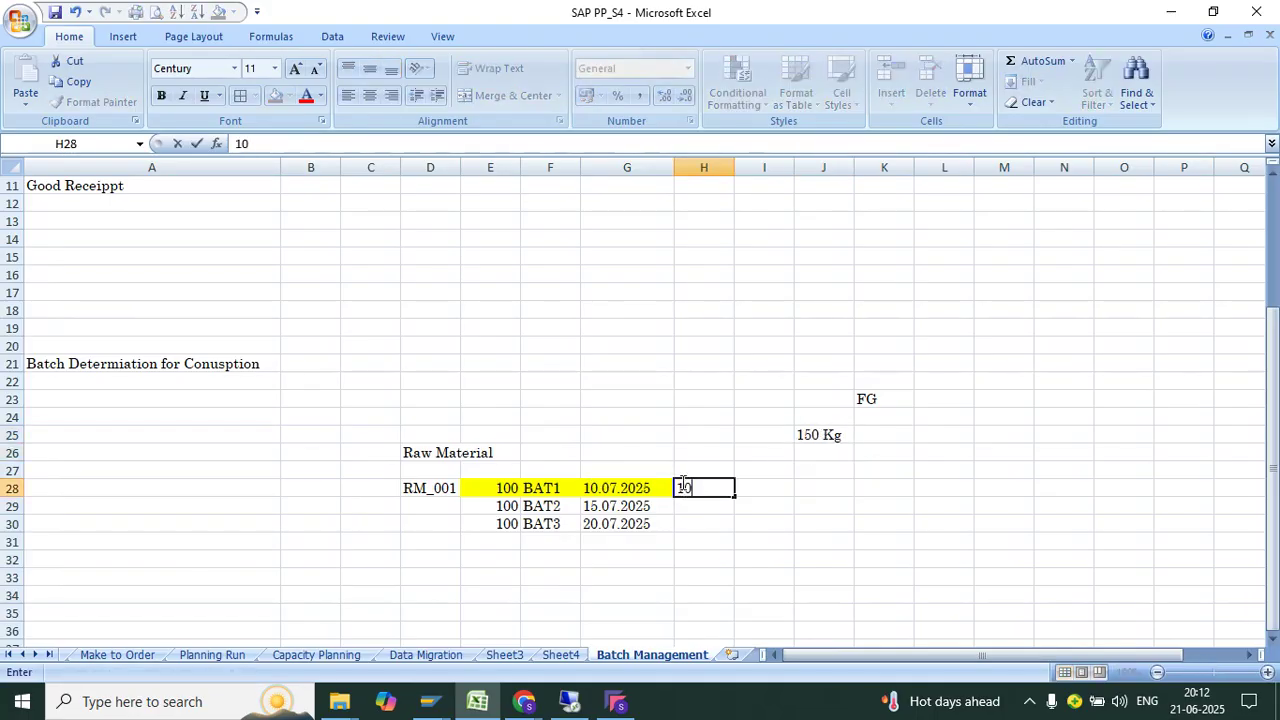
key("Return")
type("60")
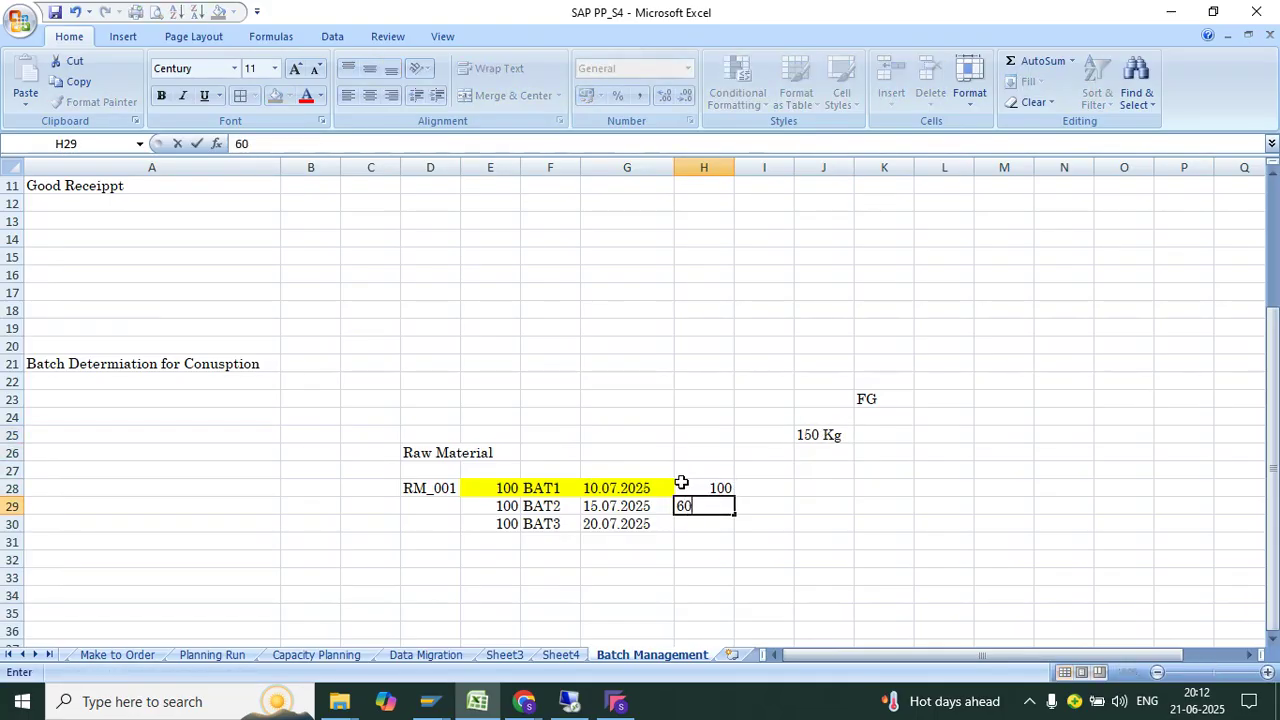
type("0")
key("Return")
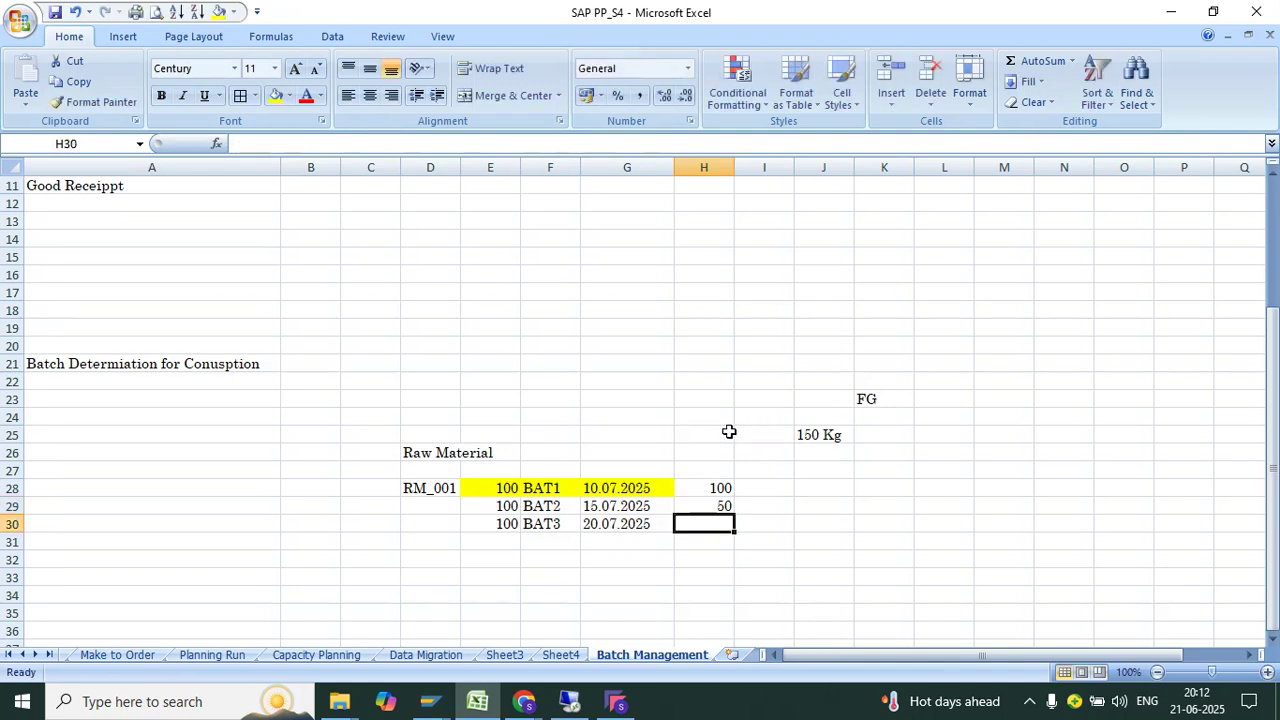
Clear the contents of cells H25 to J31.
left_click_drag(727, 432, 800, 541)
key("Delete")
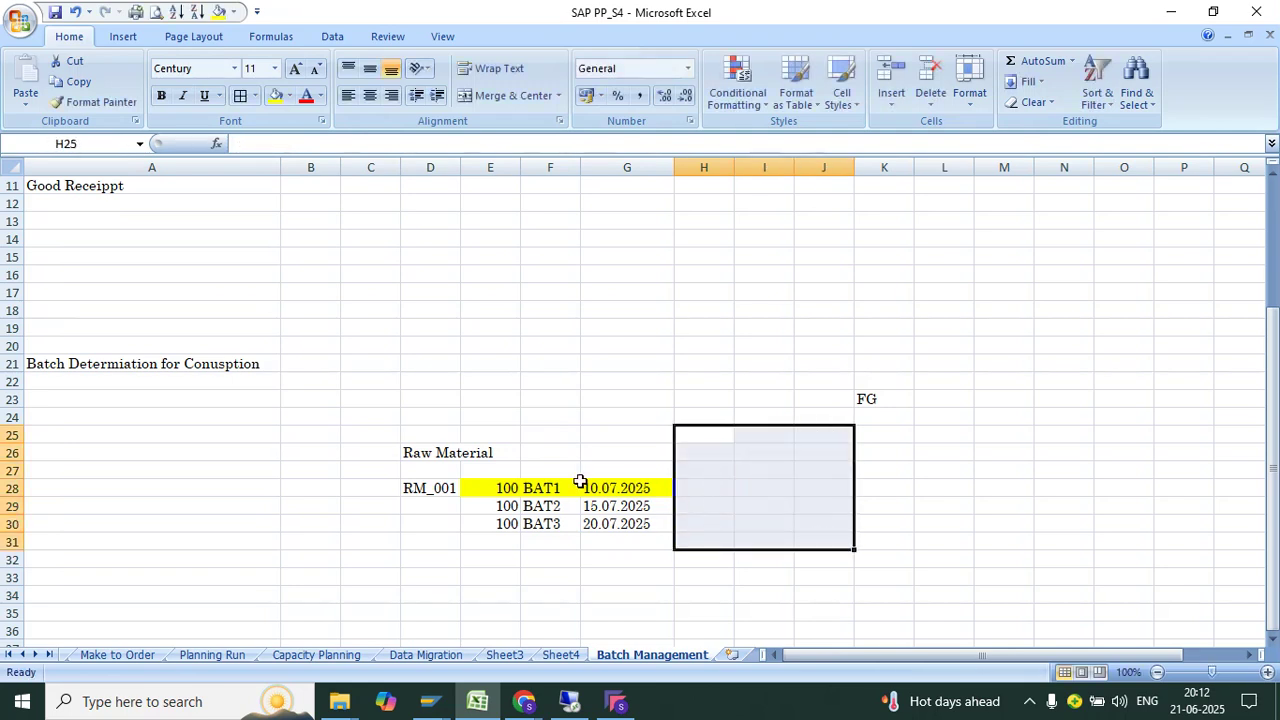
Remove the fill color from cells E27 to H31, around the RM_001 batch rows.
left_click_drag(506, 471, 676, 533)
left_click(289, 95)
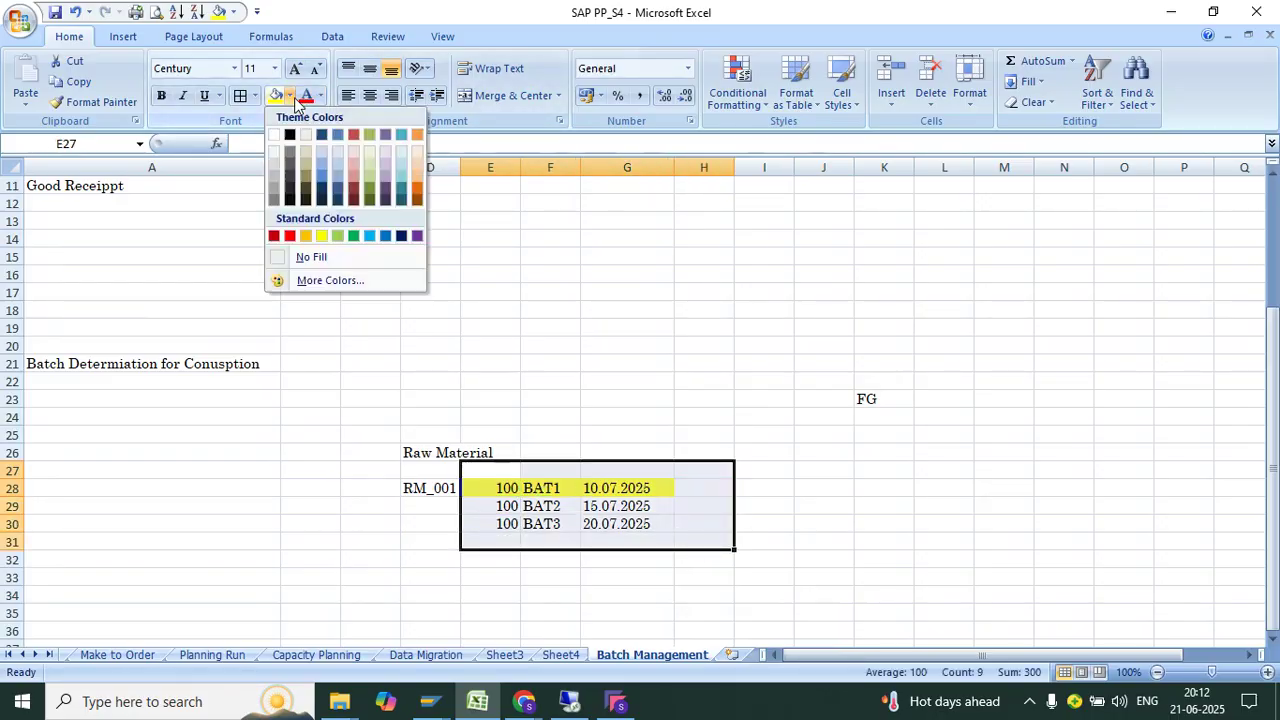
left_click(366, 256)
left_click(690, 525)
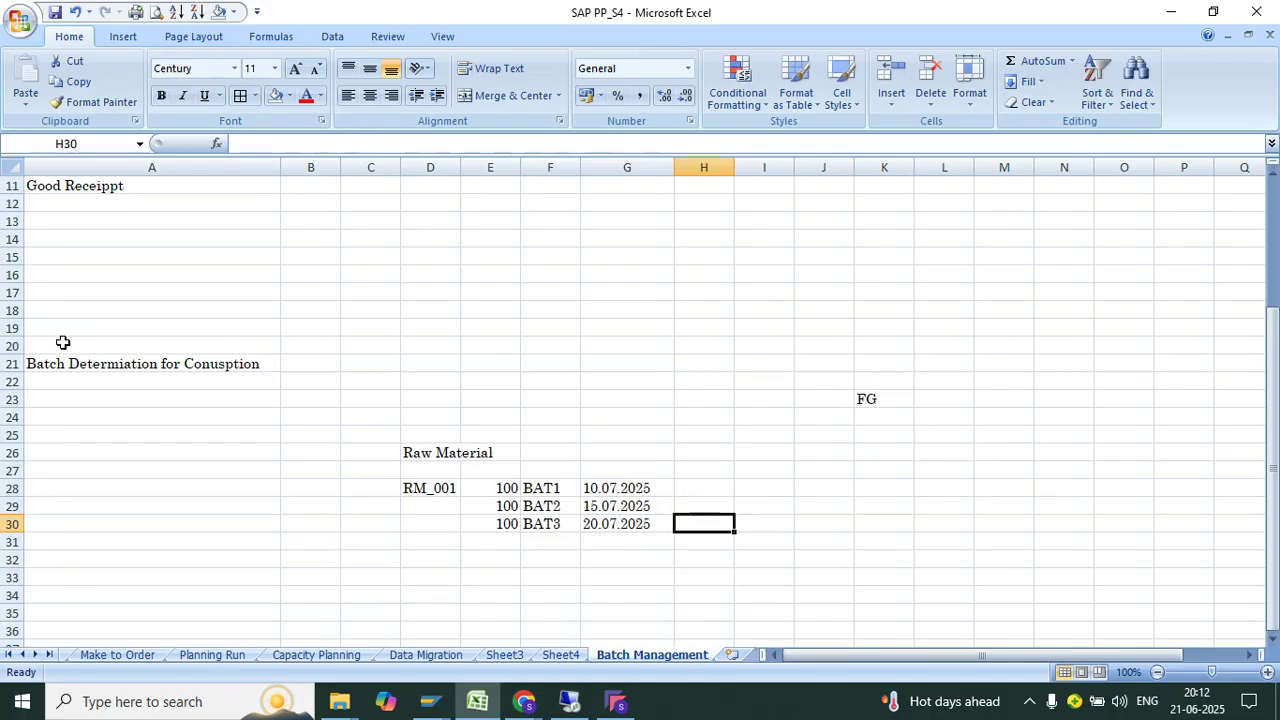
Enter "FEFO" in cell A23, below the batch determination heading.
left_click(130, 367)
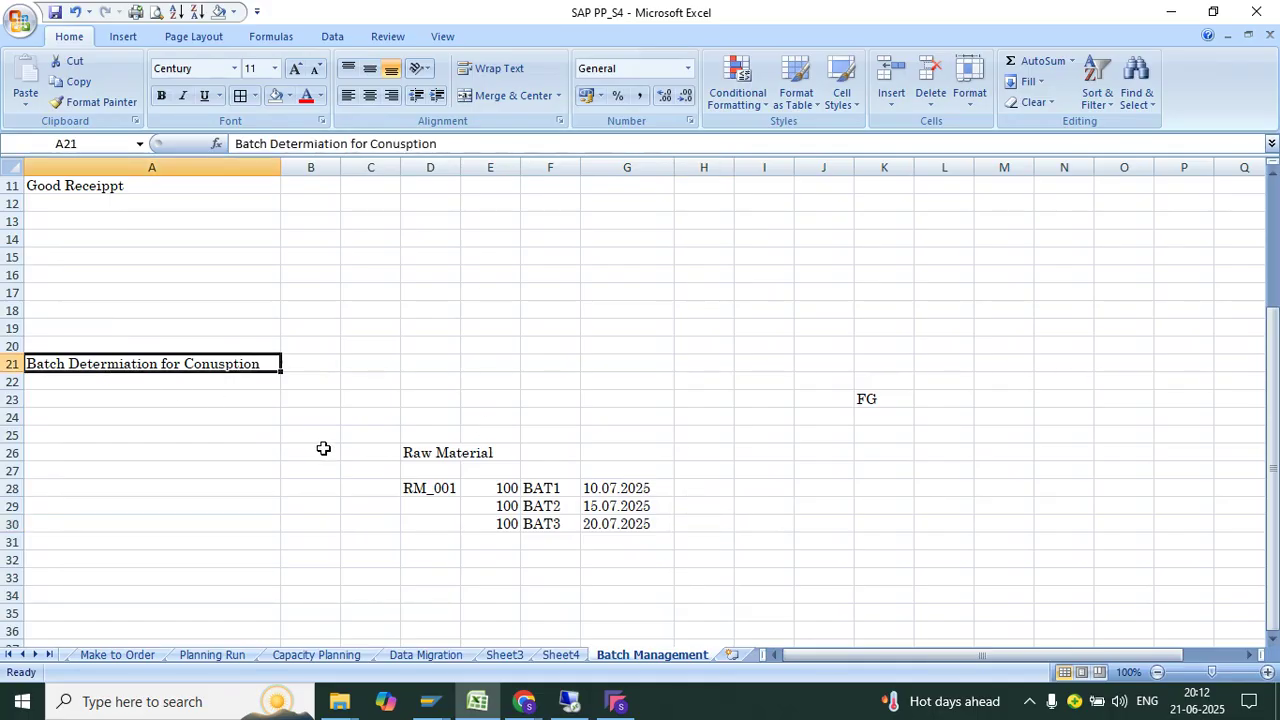
left_click(115, 383)
left_click(116, 395)
type("E")
key("BackSpace")
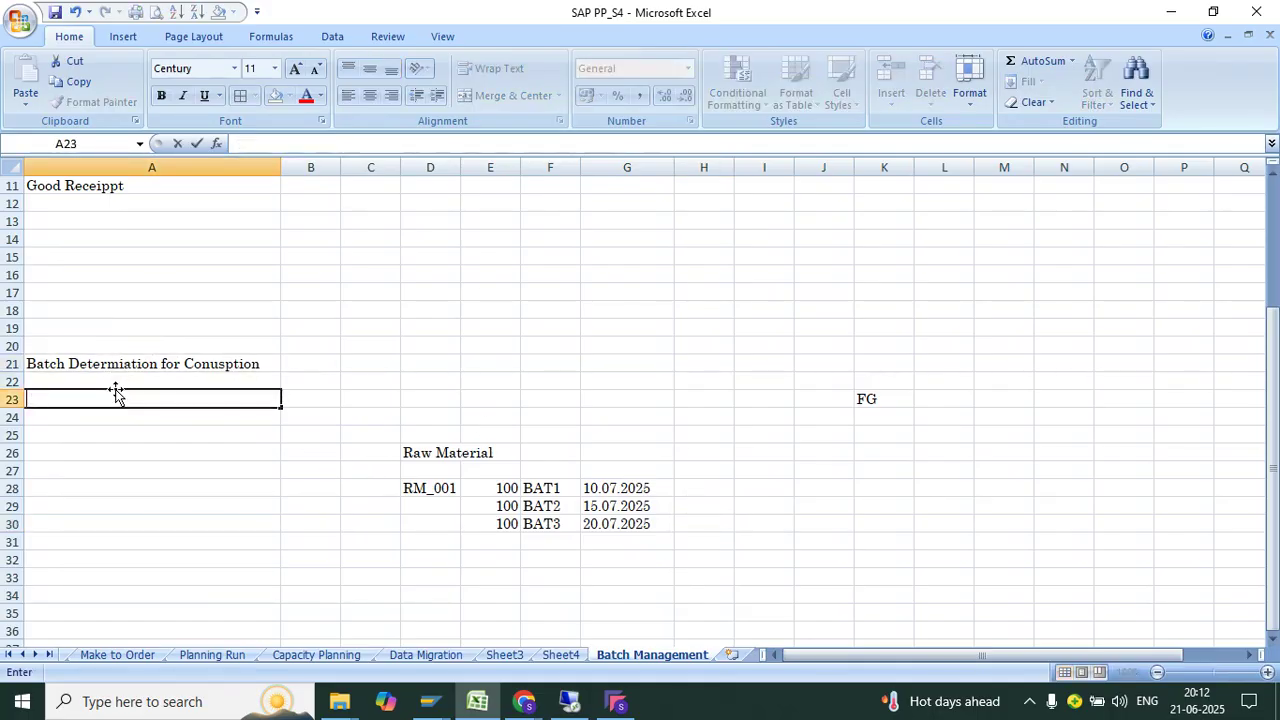
type("G")
key("BackSpace")
type("FEFO")
key("Return")
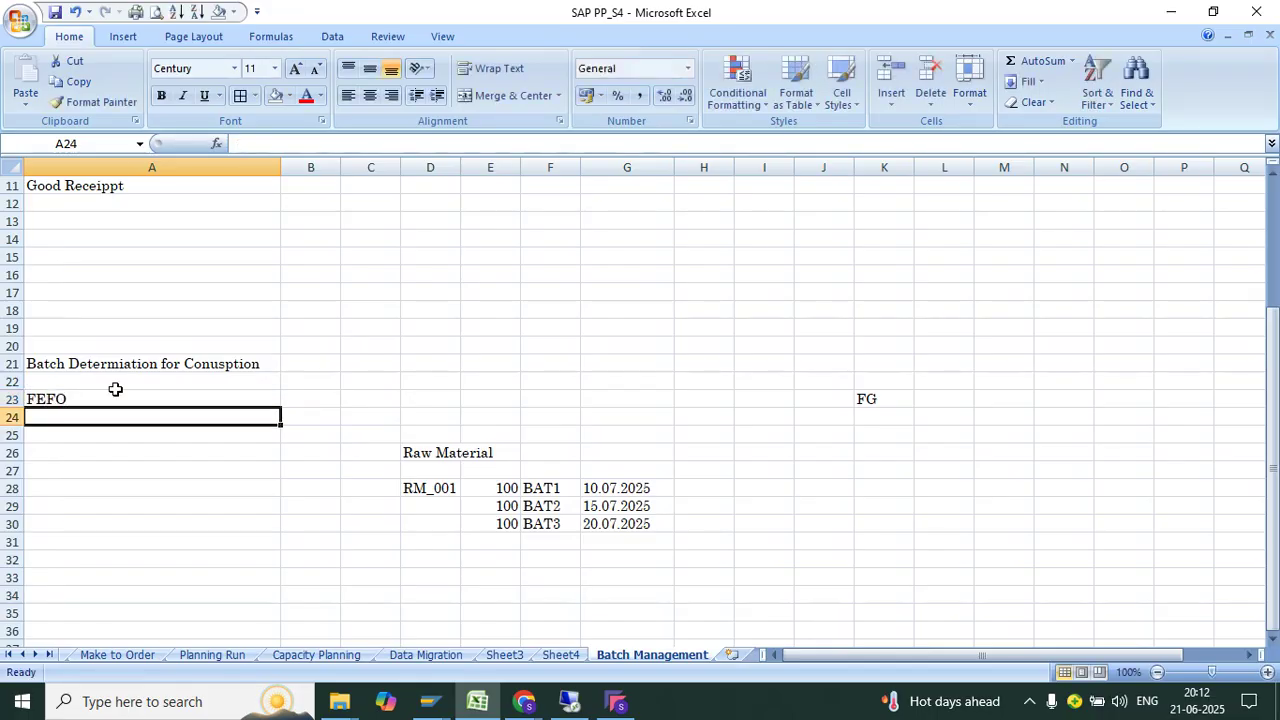
Enter the FEFO description "First Expary Fisst Our" in cell B23.
left_click(301, 395)
type("First Exp")
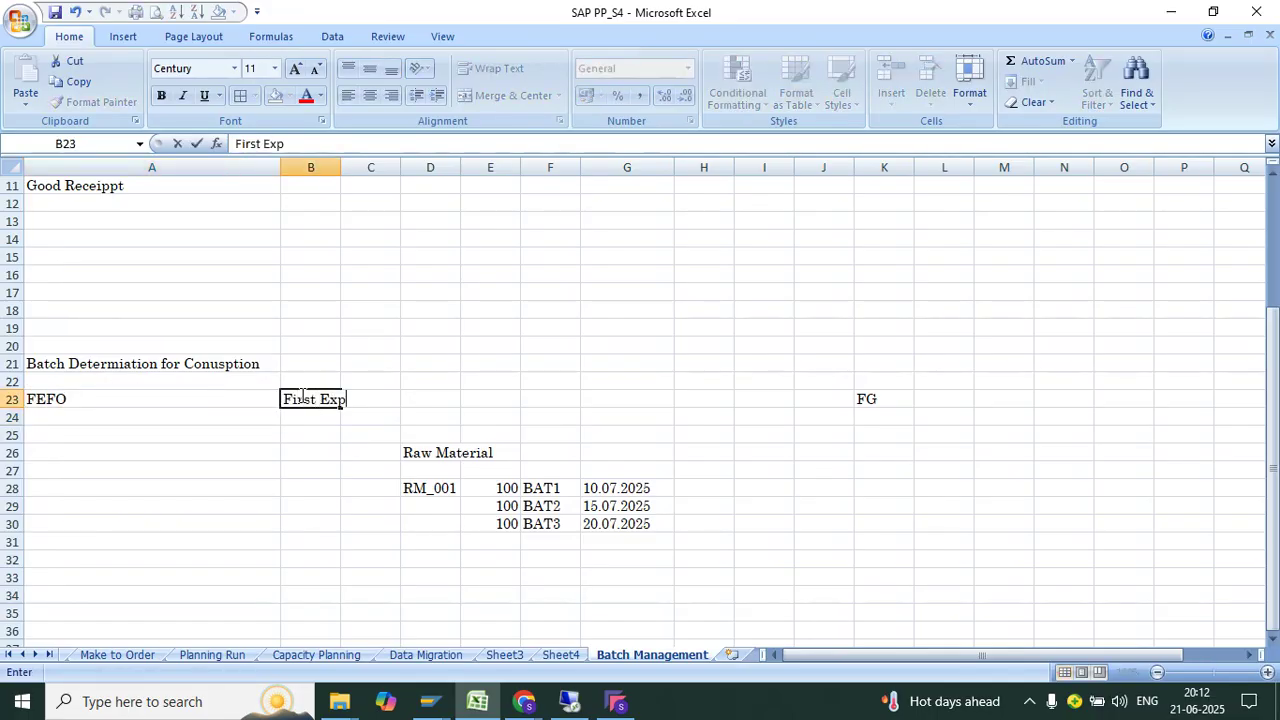
type("ary Fisr")
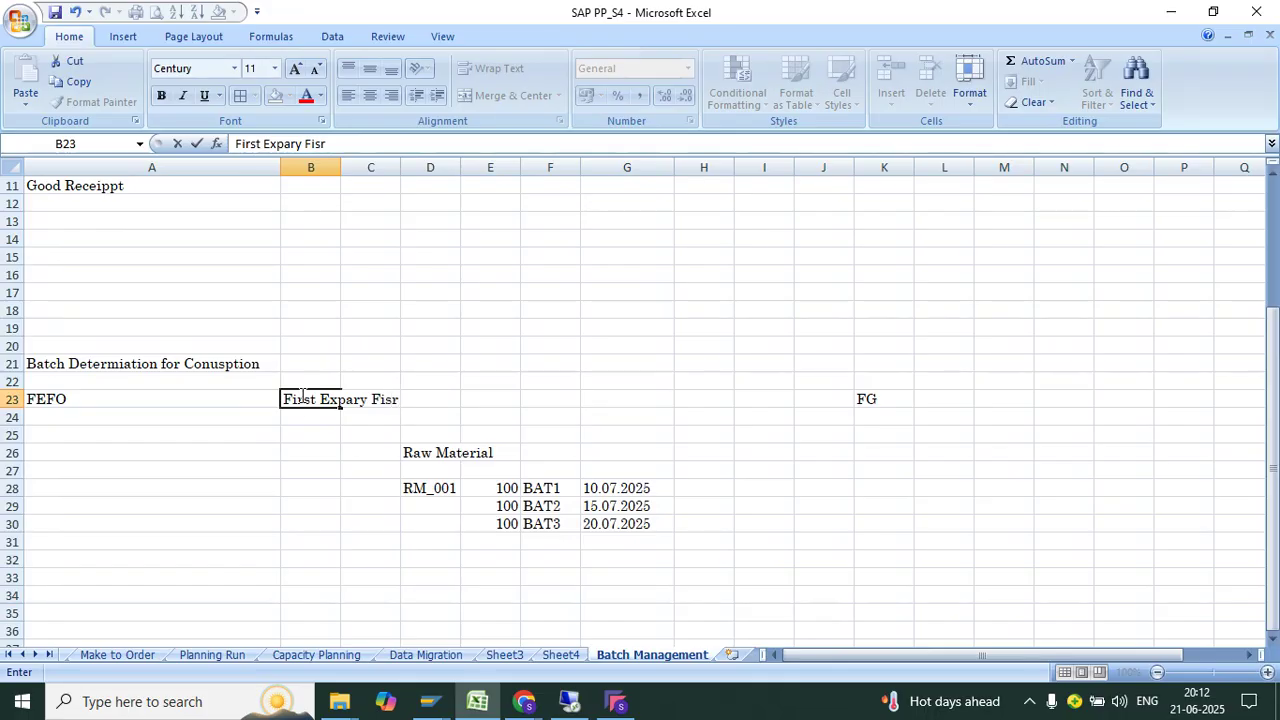
type("t Our")
key("Return")
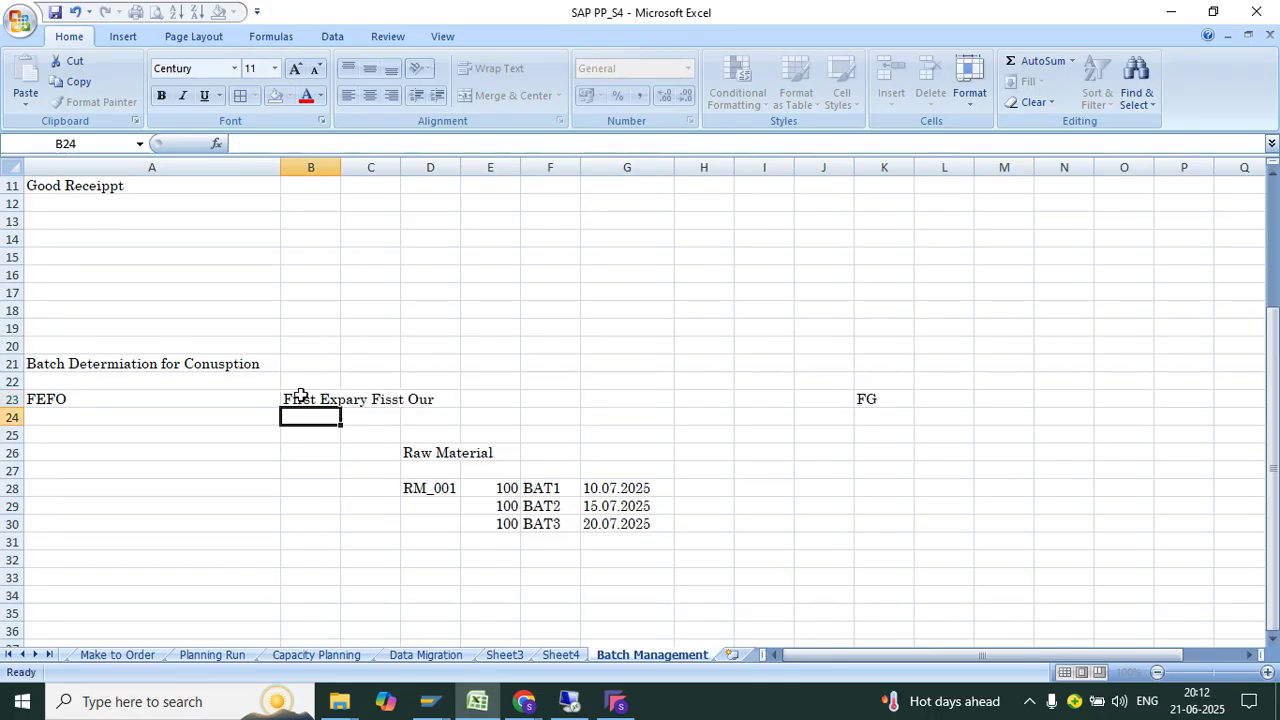
Replace the FEFO description in cell B23 with "First Expiry First Out".
left_click(322, 401)
type("First")
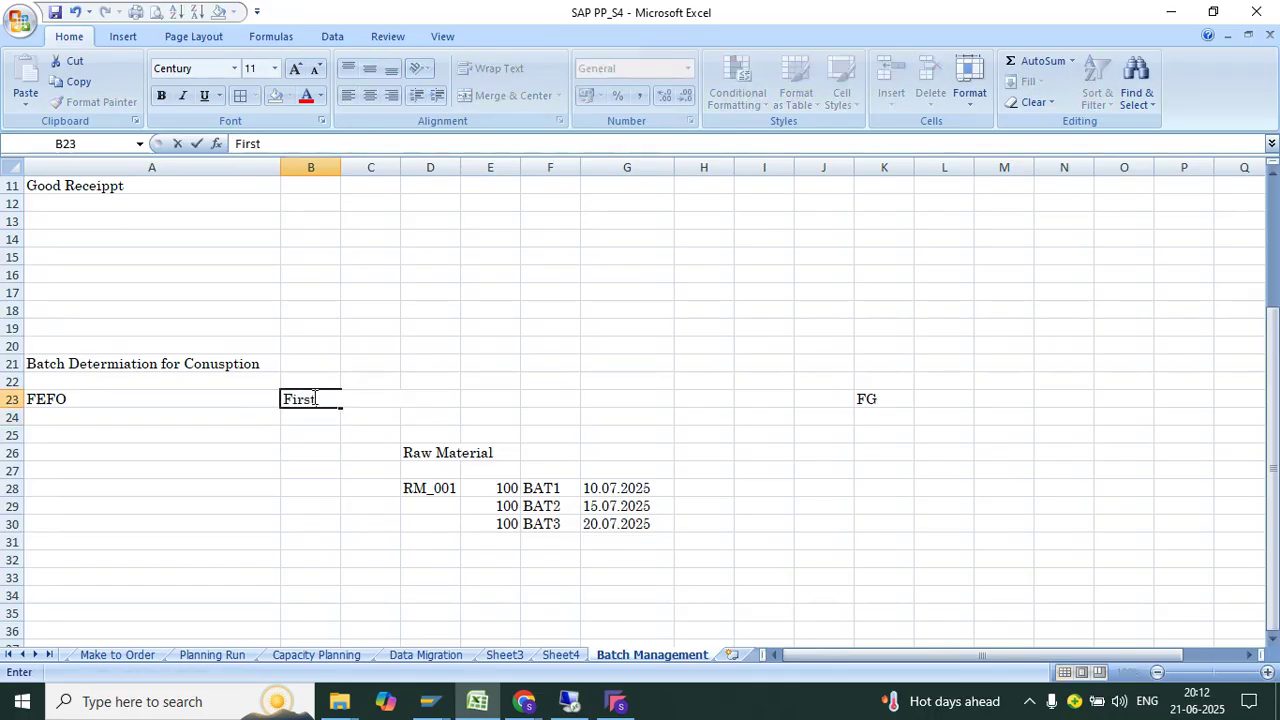
type(" Expiry F")
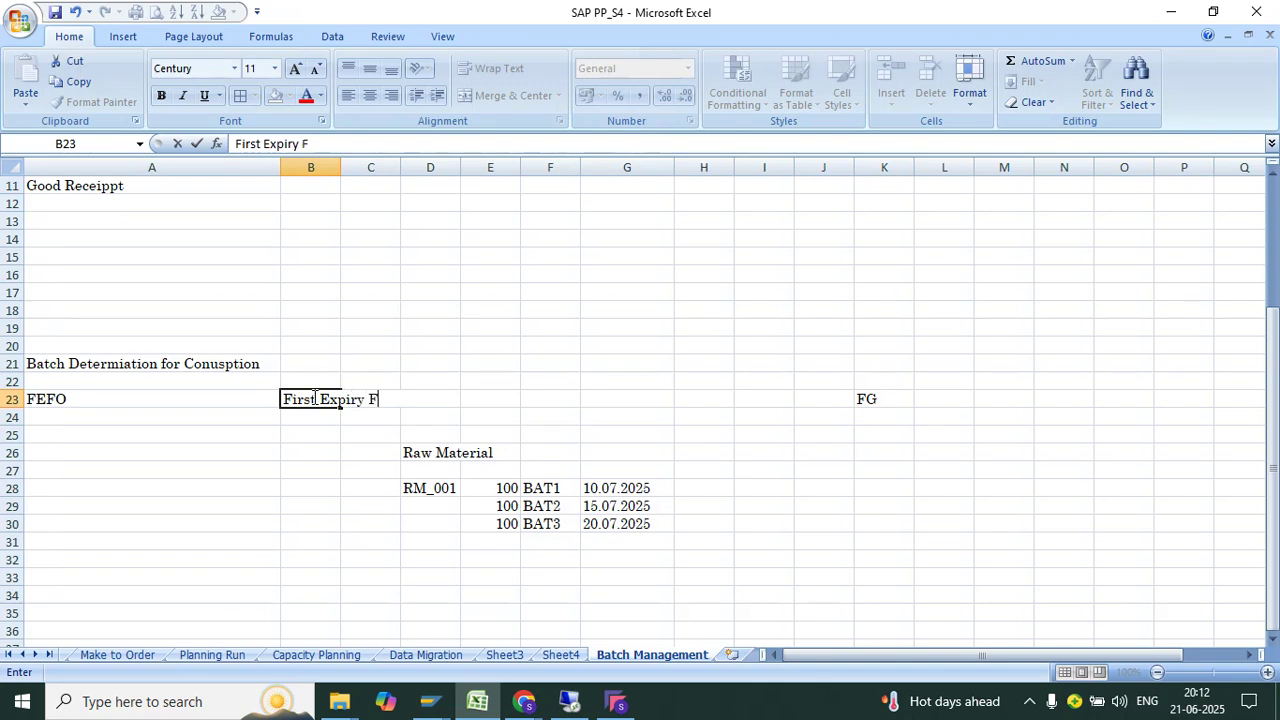
type("irst Out")
key("Return")
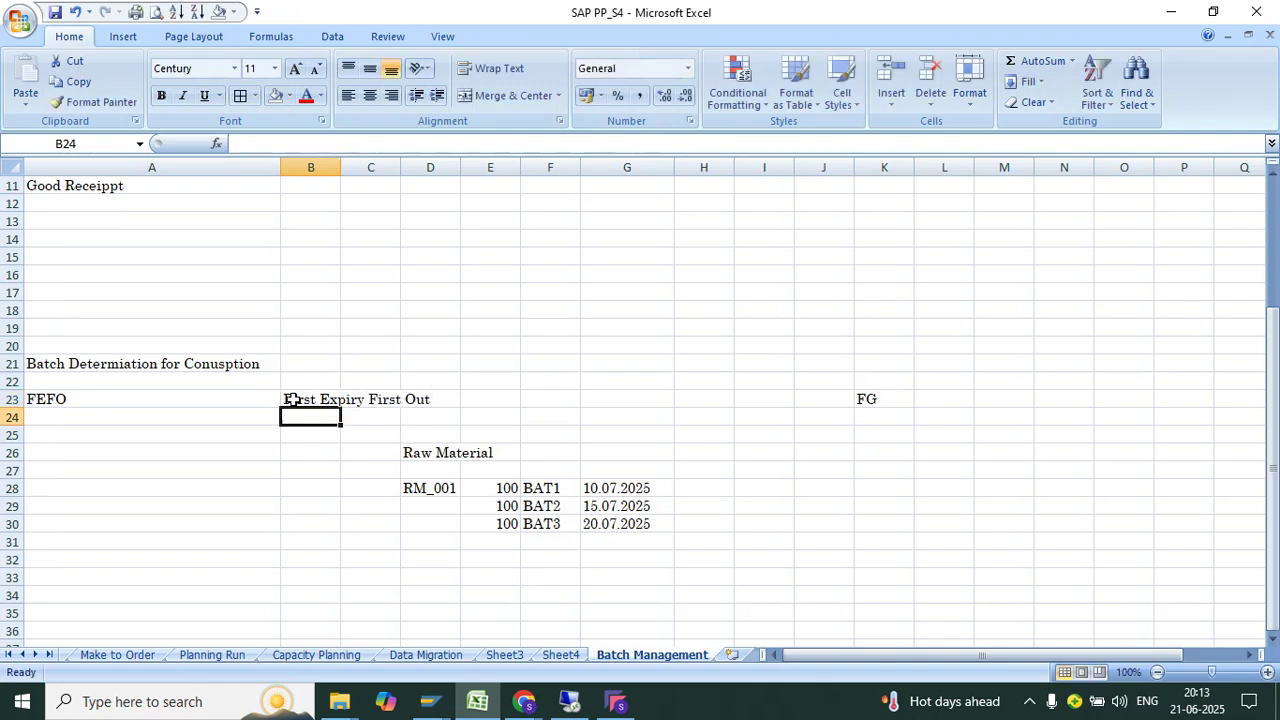
Enter "FIFO" in cell A24 and its description "First In first Out" in cell B24.
left_click(250, 417)
type("FIFO")
key("Tab")
type("Fist")
key("BackSpace")
type("rst In first")
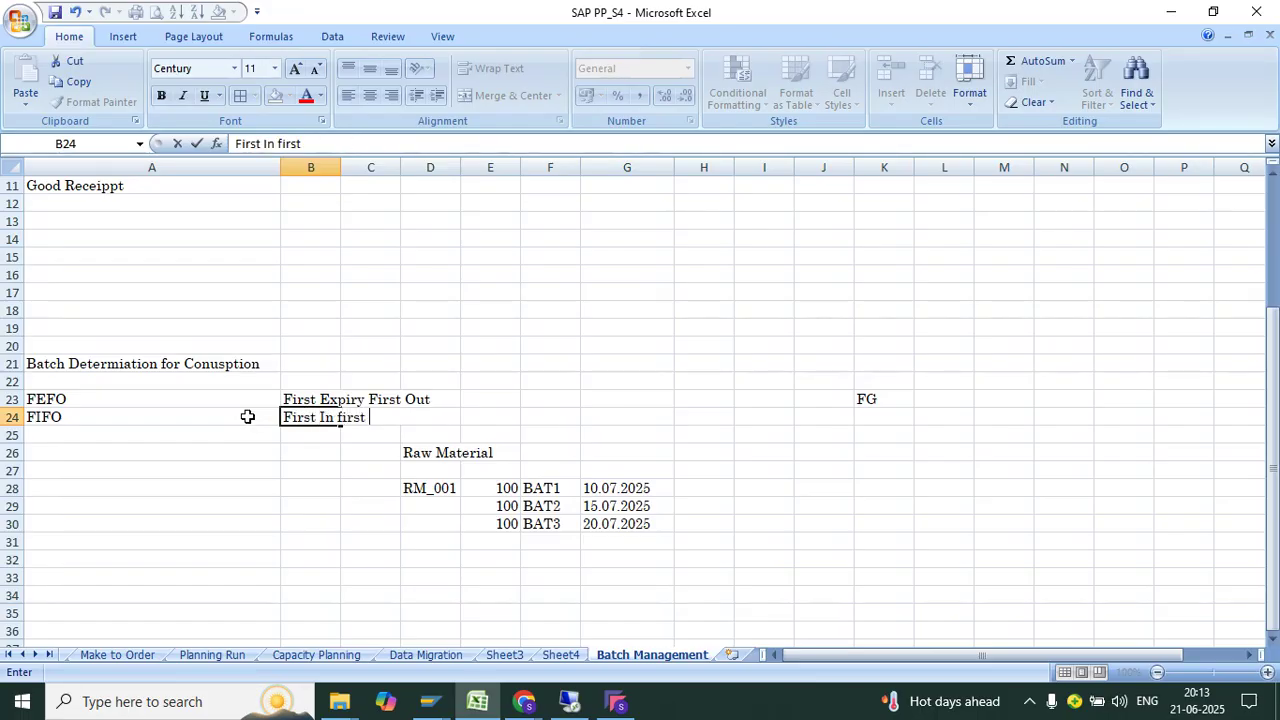
type(" Out")
key("Return")
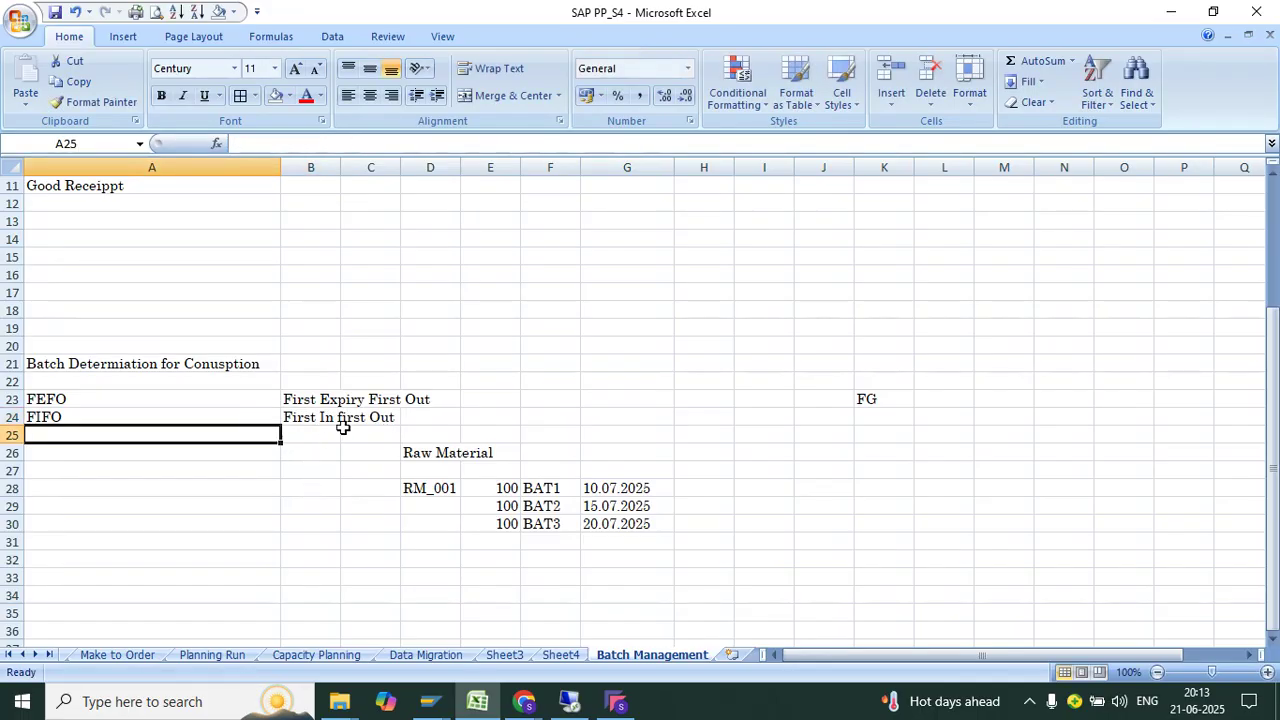
Enter "LIFO" in cell A25 and its description "Last In First Out" in cell B25.
type("LIFL")
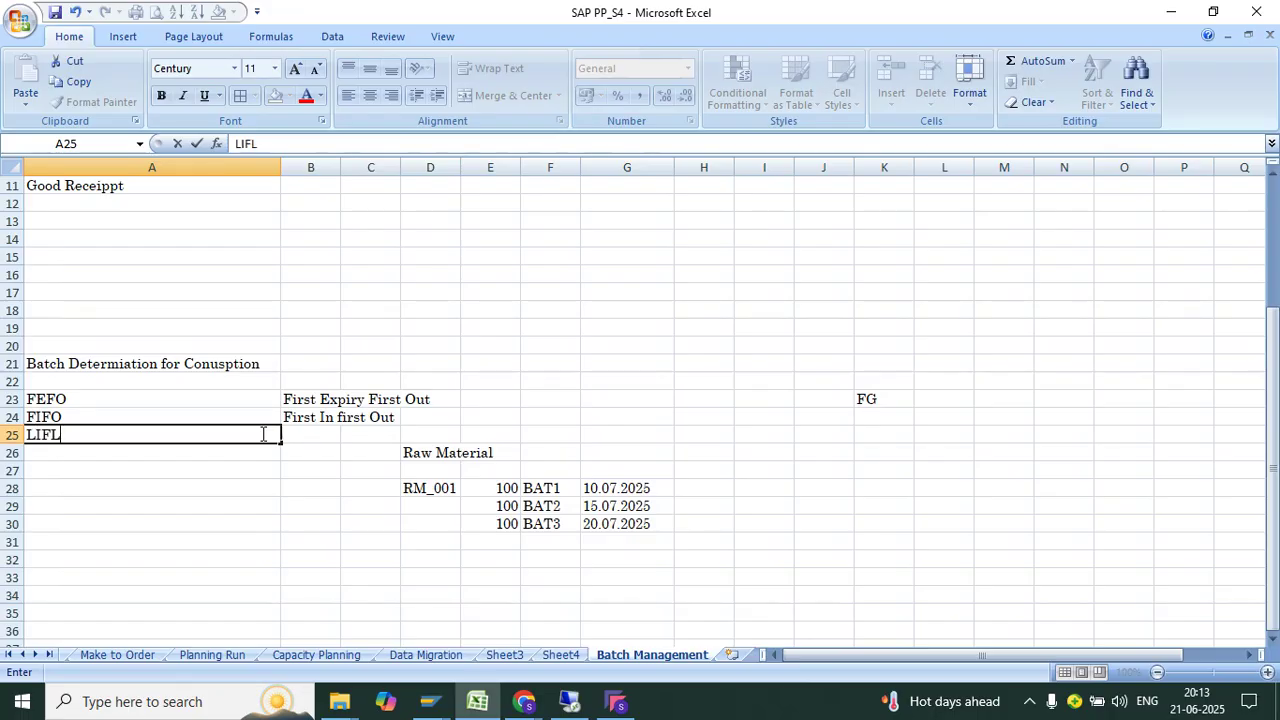
key("BackSpace")
type("O")
key("Tab")
type("Last ")
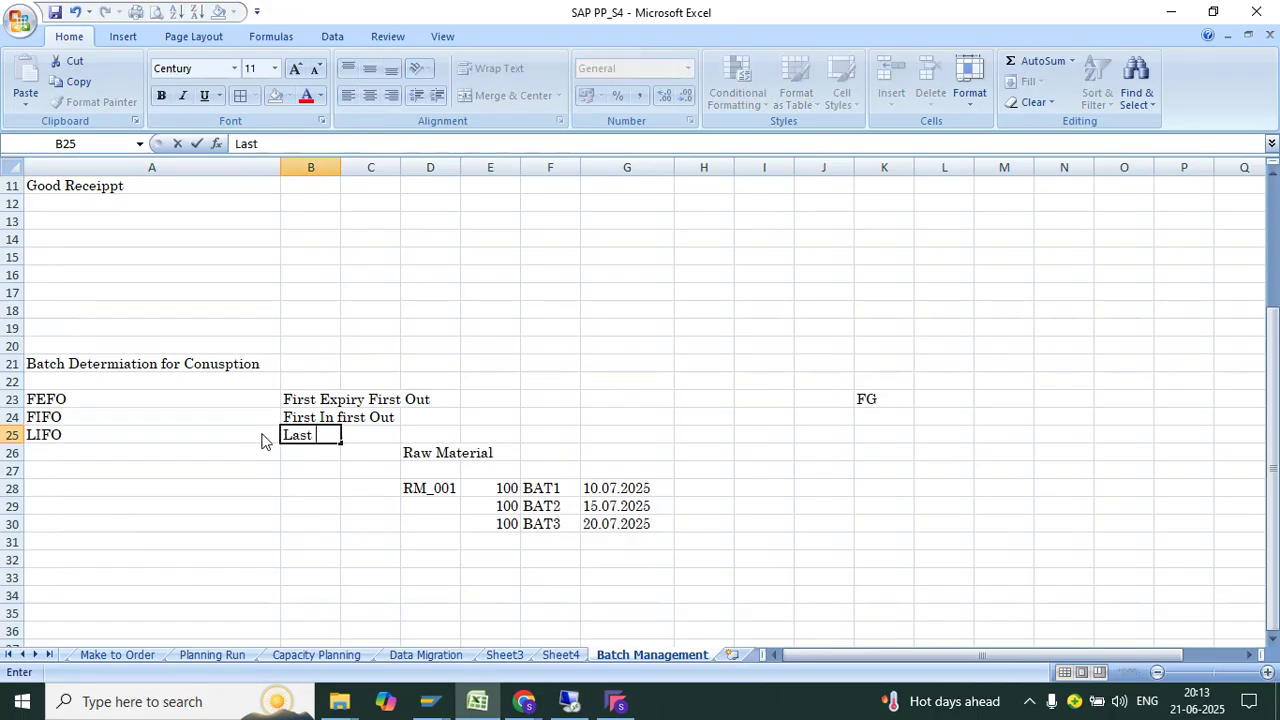
type("In First Out")
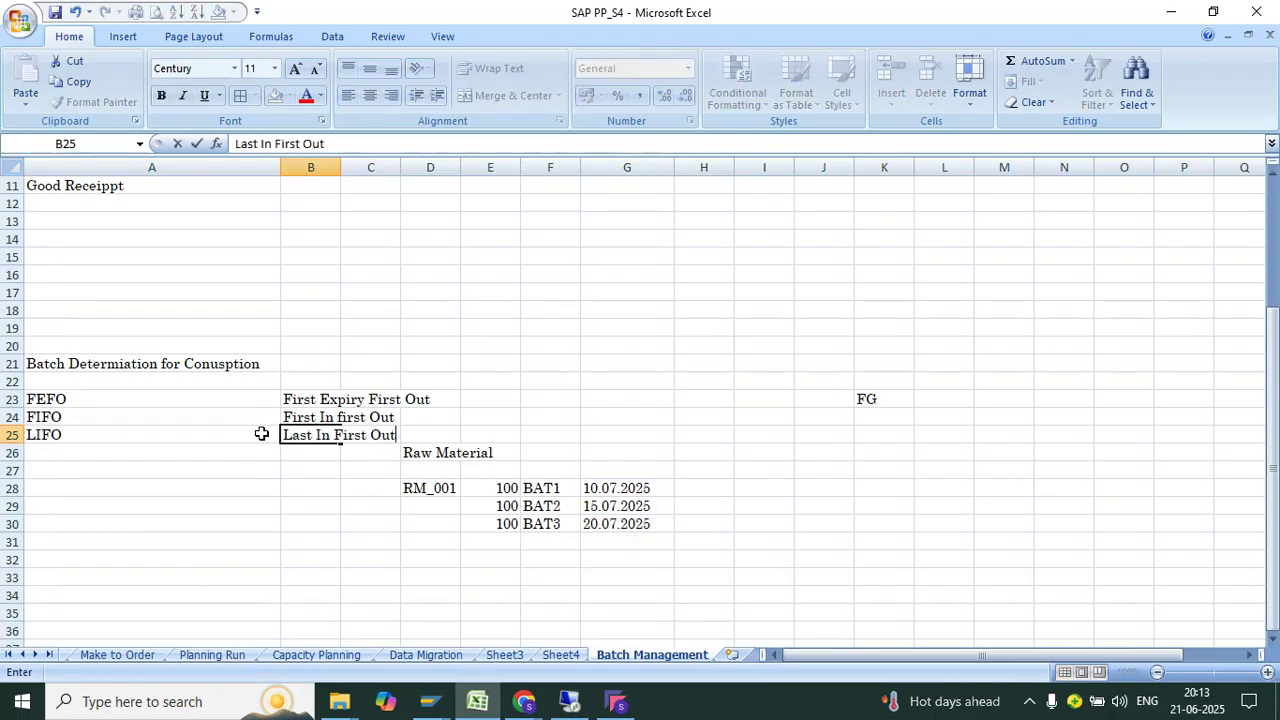
key("Return")
left_click_drag(142, 401, 294, 426)
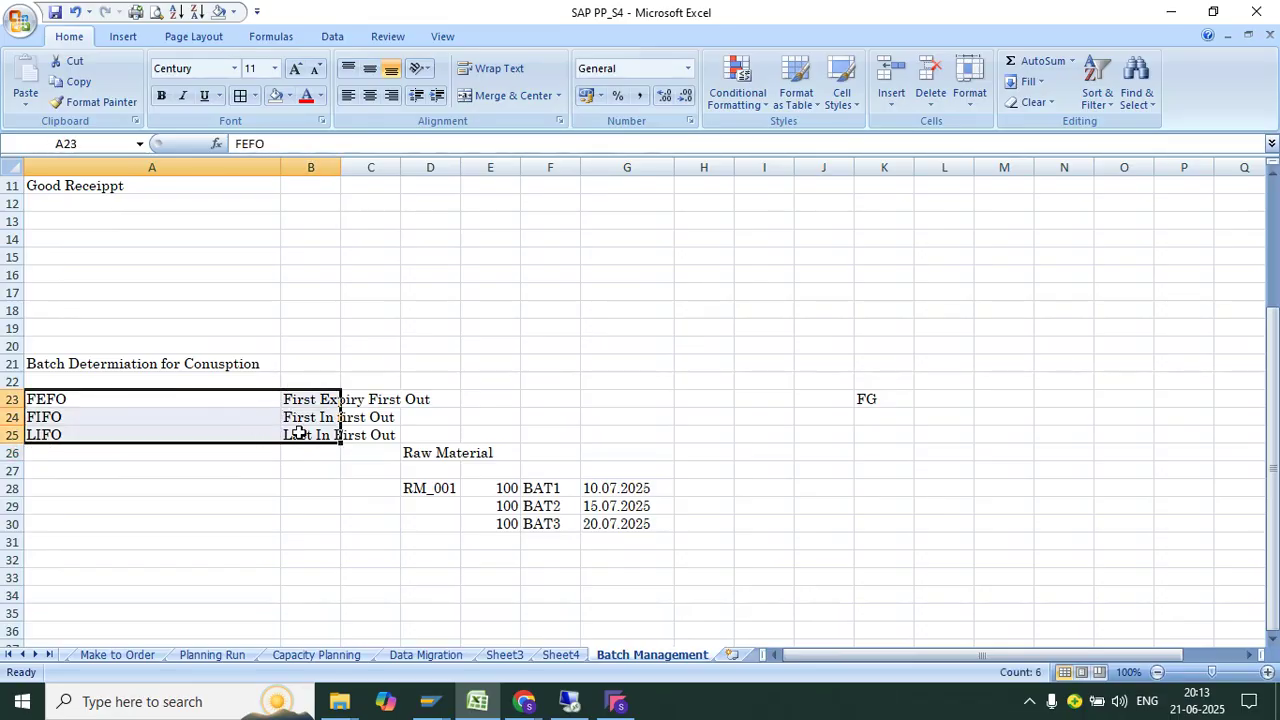
left_click(140, 397)
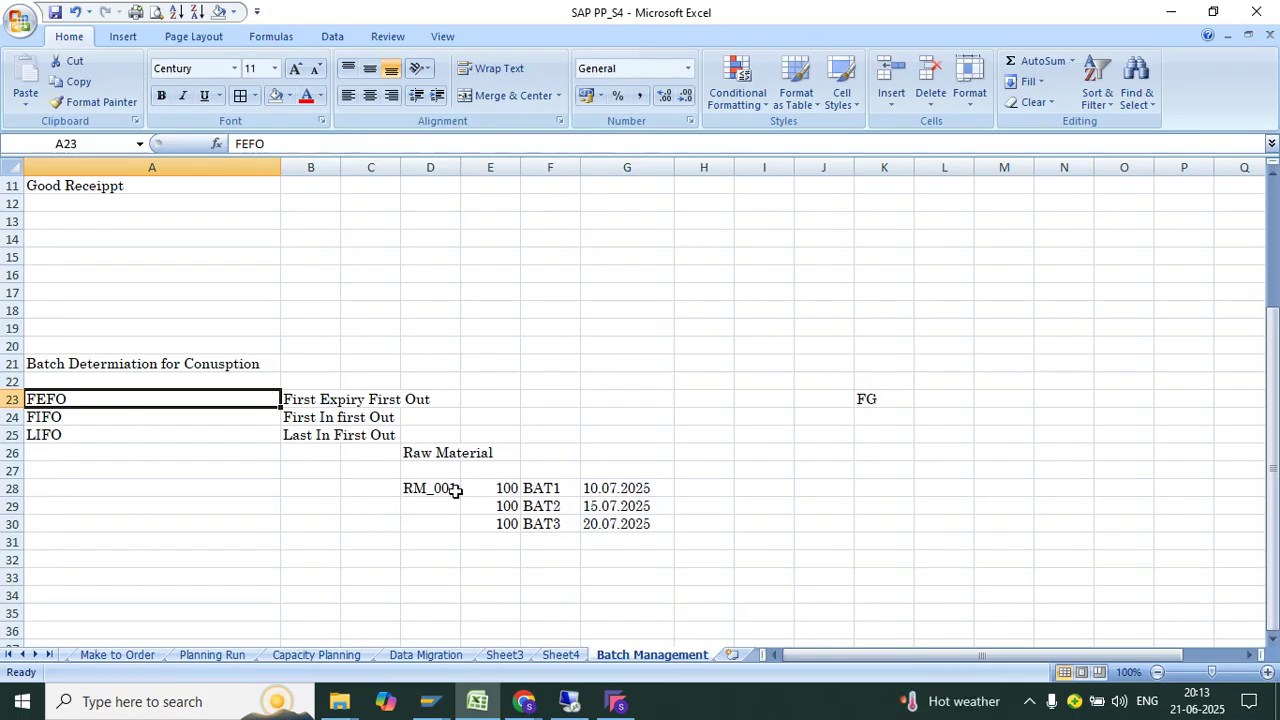
left_click_drag(455, 490, 657, 523)
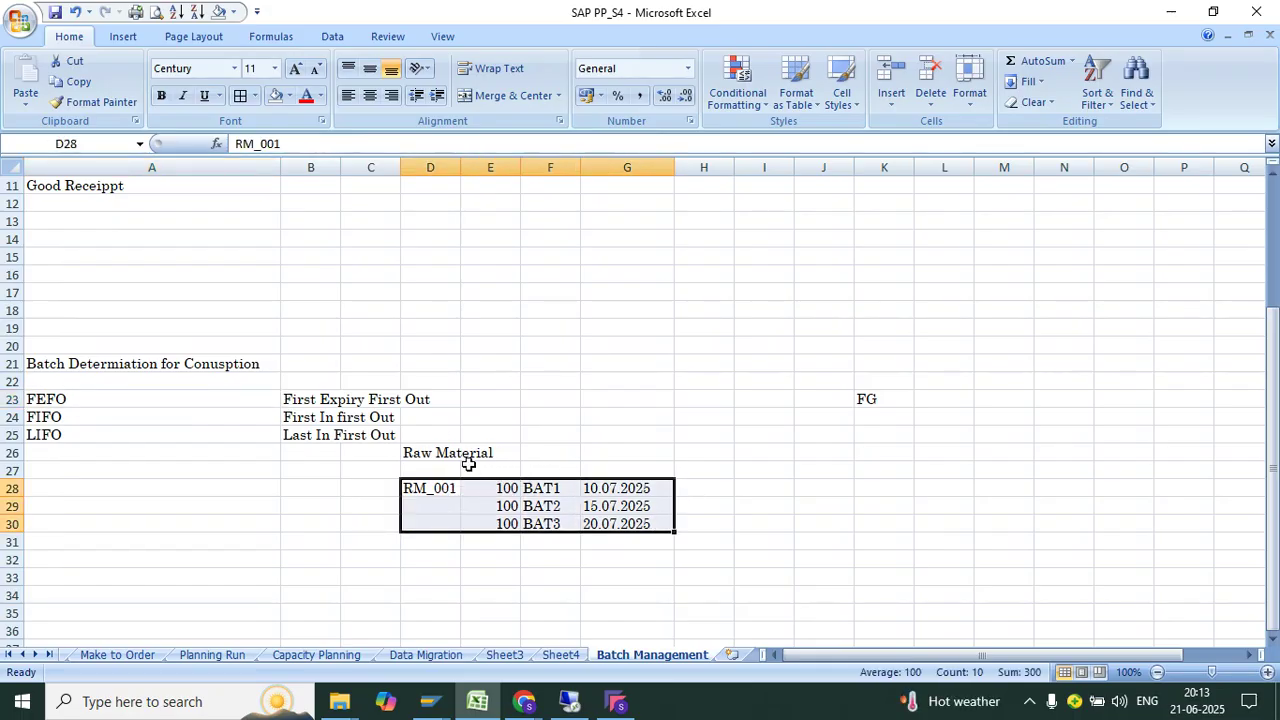
left_click_drag(150, 397, 327, 393)
Enter the raw material "RM_002" in cell D32 with quantity 100 in cell E32.
left_click(443, 558)
type("RM_")
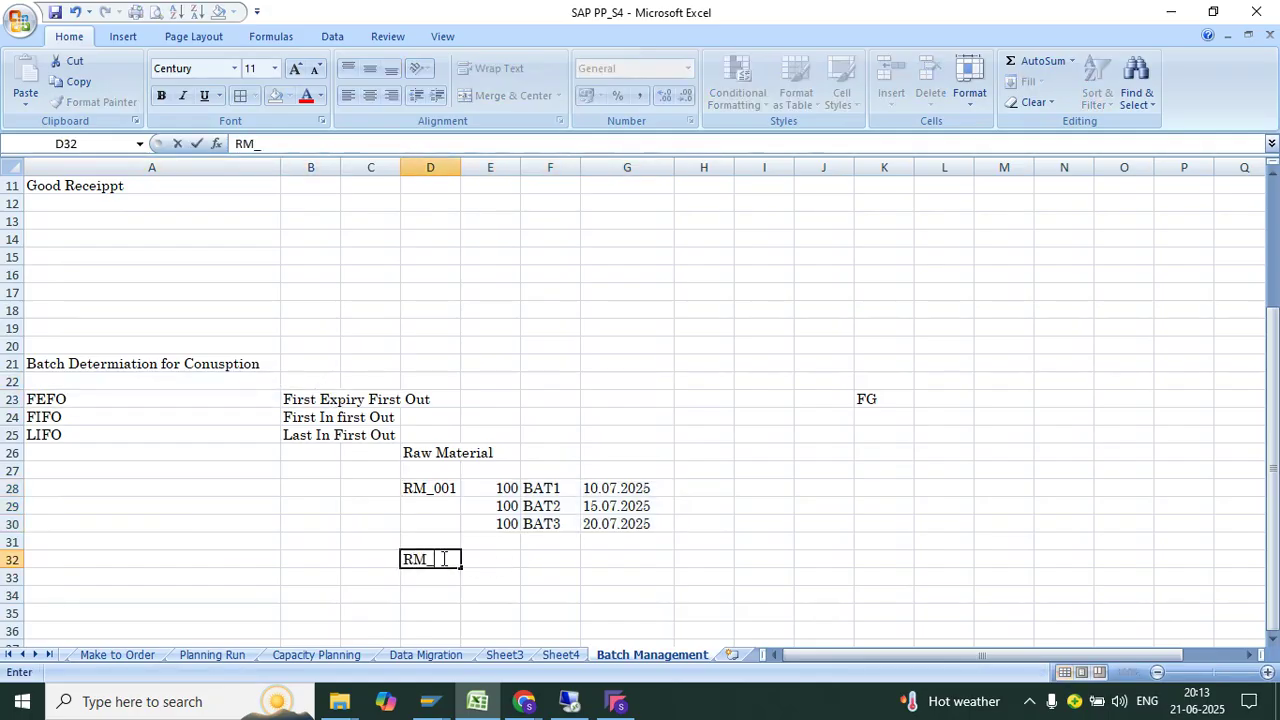
type("002")
key("Tab")
type("100")
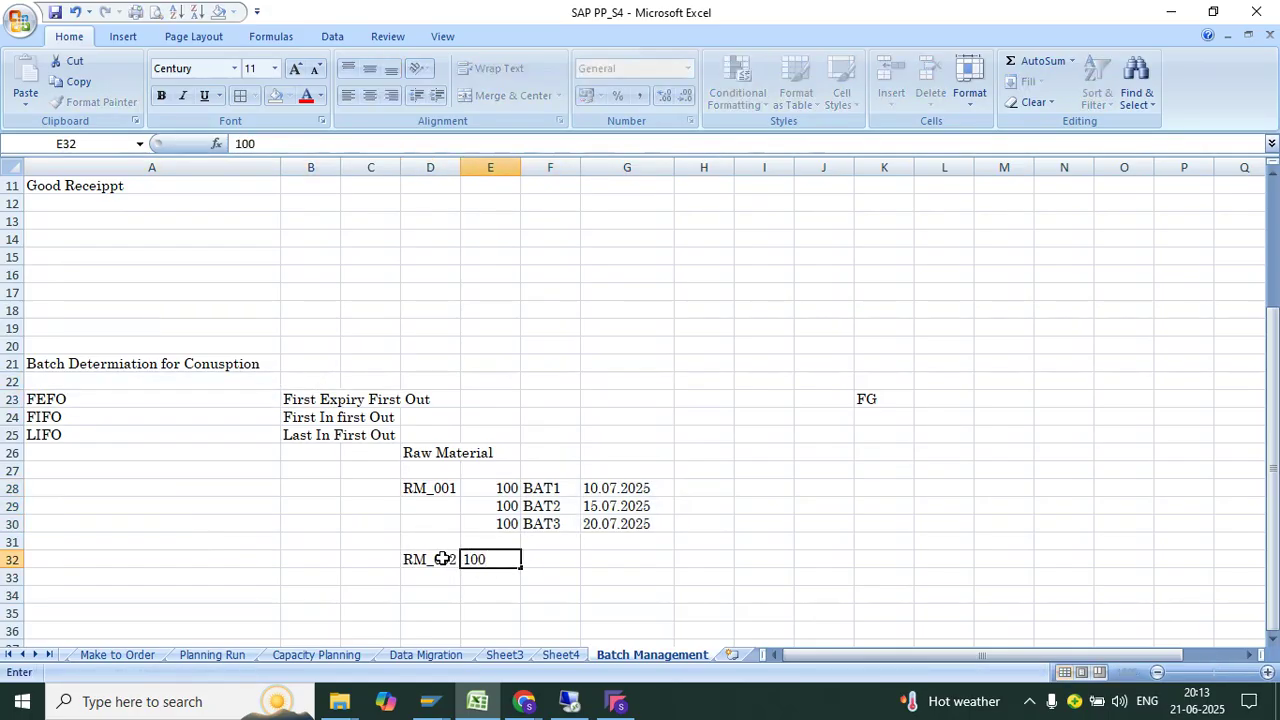
key("Return")
Enter the quantity 100 in cells E33 and E34 for the other two RM_002 batches.
type("10")
key("BackSpace")
key("BackSpace")
key("Tab")
type("100")
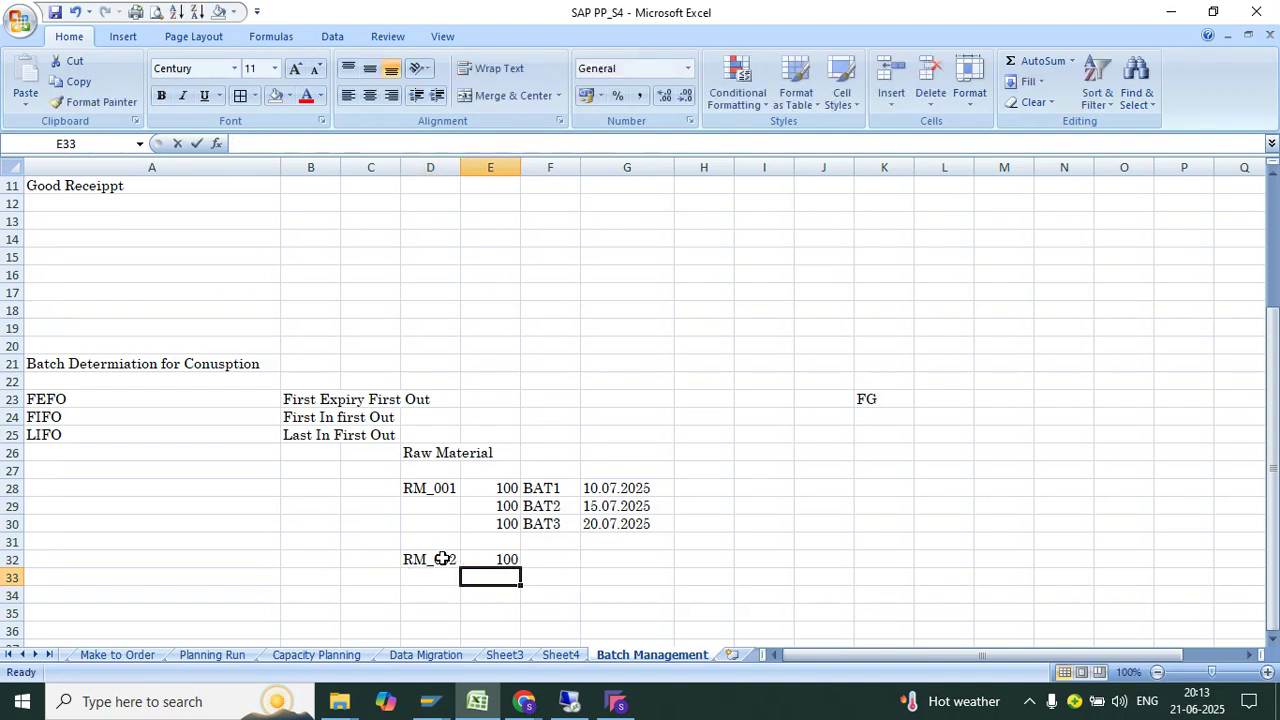
key("Return")
type("100")
key("Return")
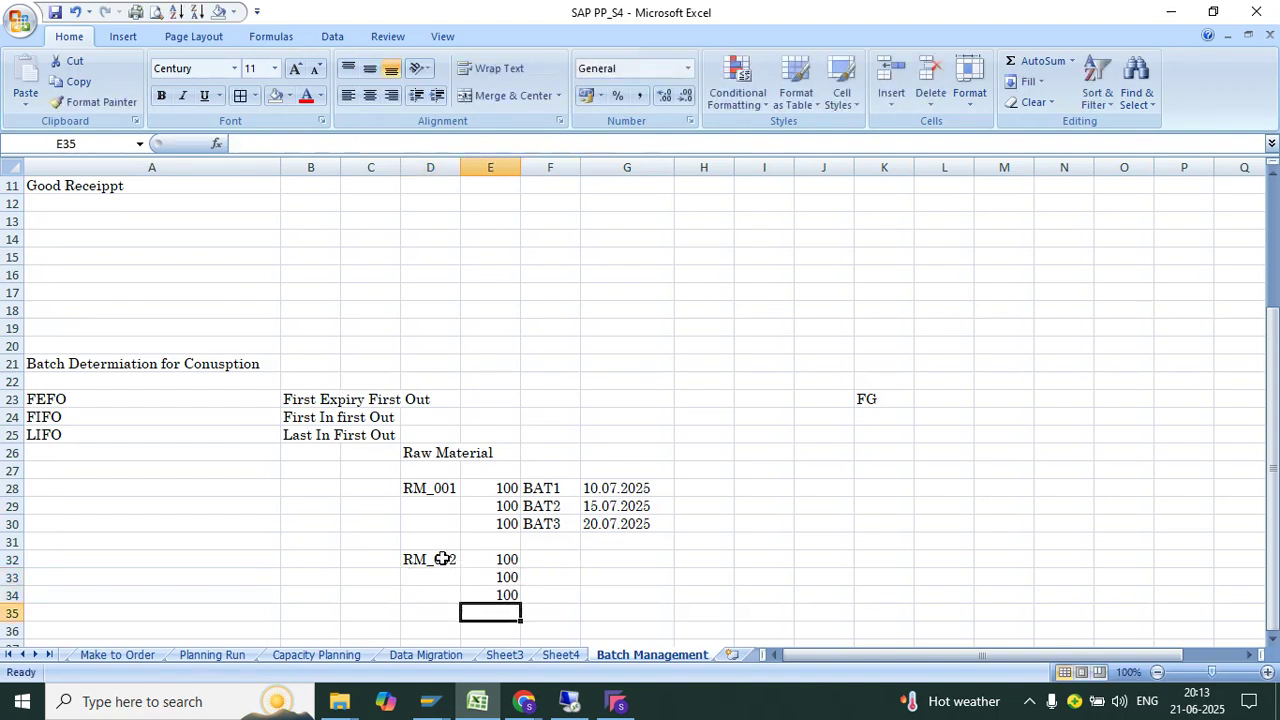
Enter the batch names "bat1", "bat2" and "bat3" in cells F32 to F34 for RM_002.
left_click(560, 562)
type("ba")
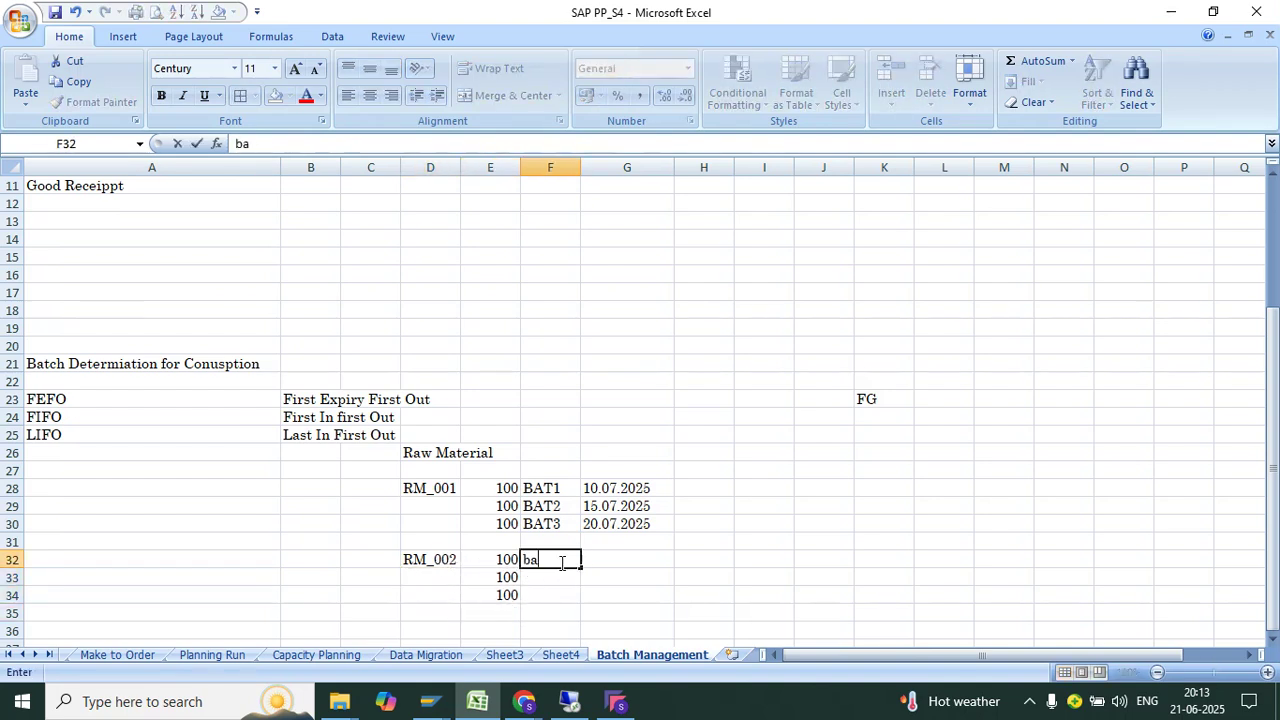
type("t1")
key("Return")
type("bat2")
key("Return")
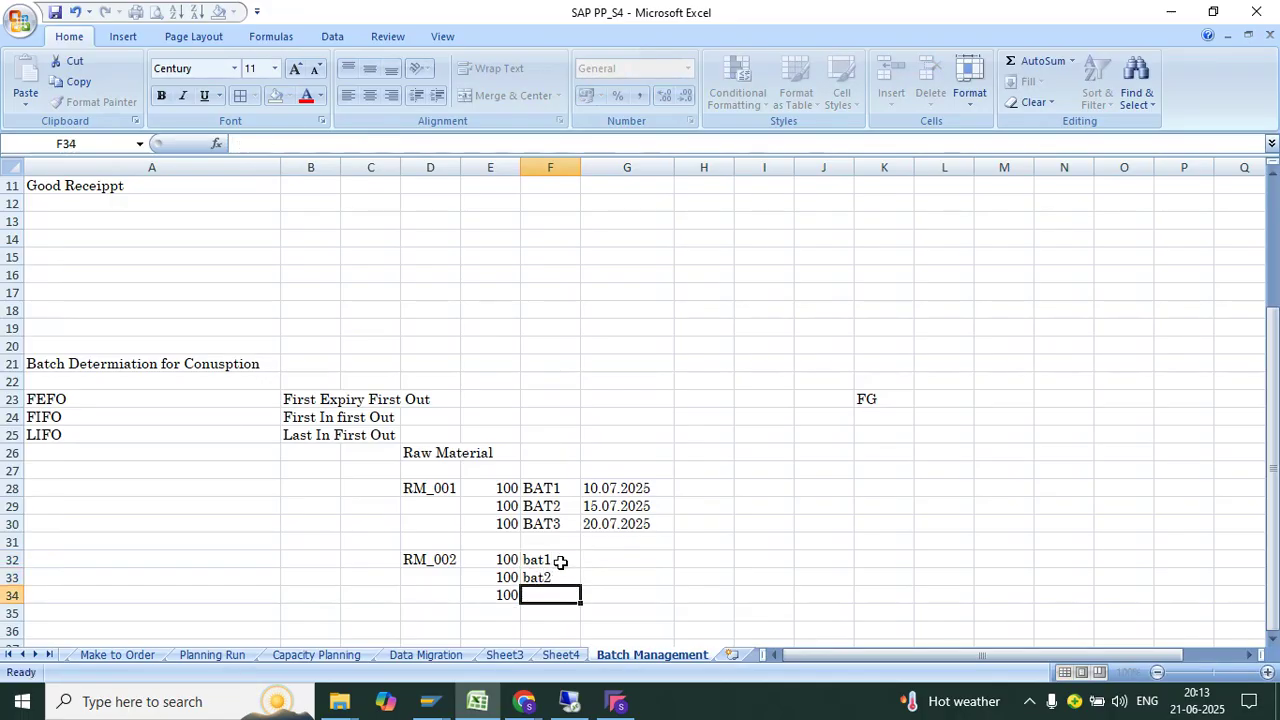
type("bat3")
key("Return")
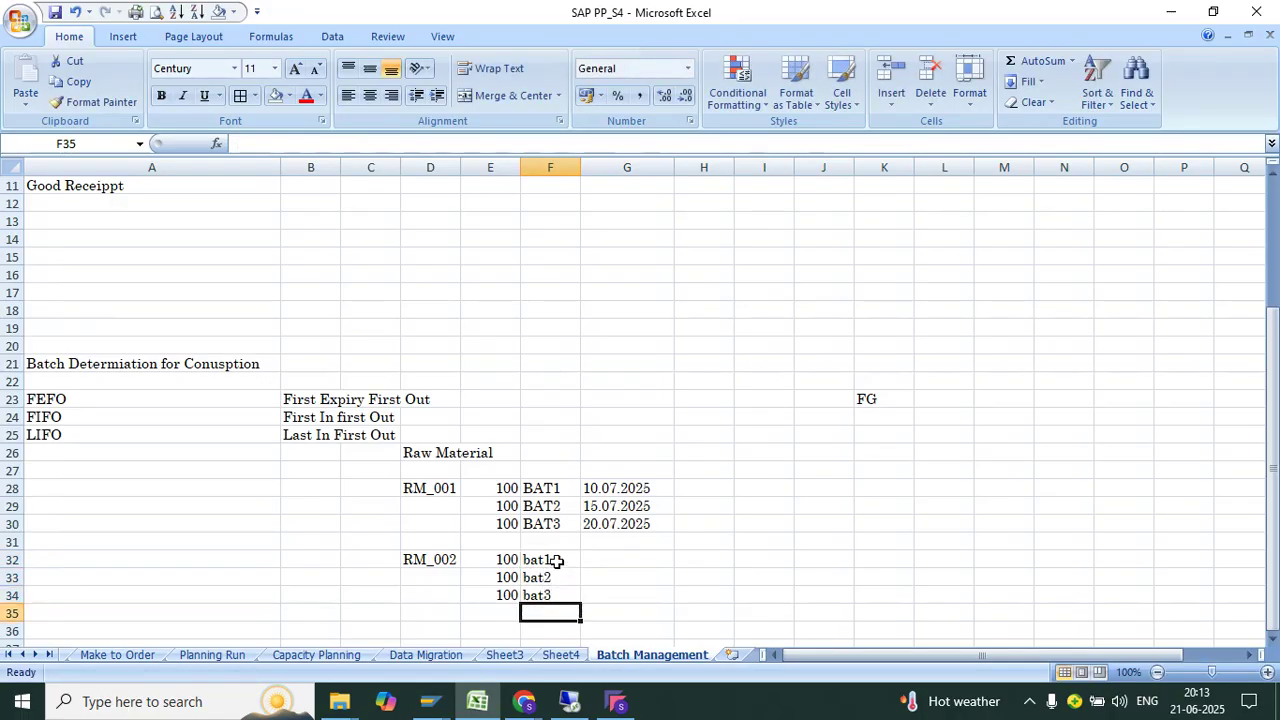
Replace the RM_002 batch names in cells F32 to F34 with uppercase "BAT1", "BAT2" and "BAT3".
left_click(557, 561)
type("BA")
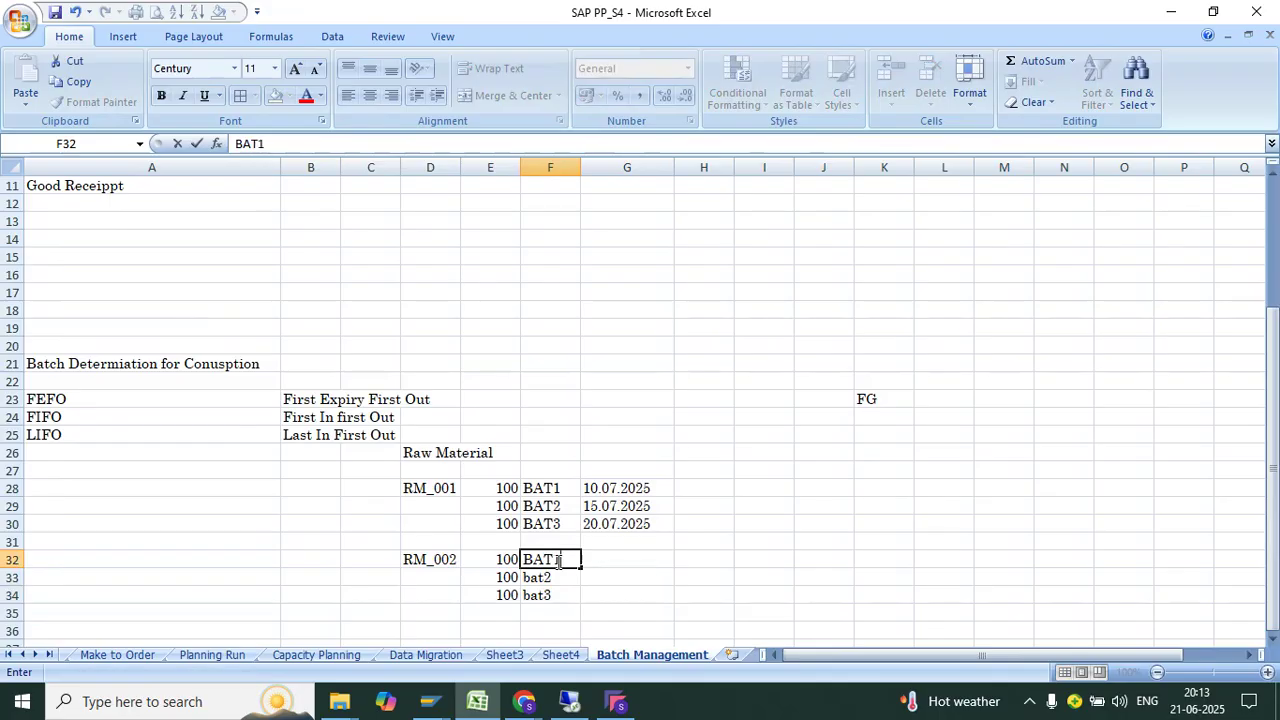
type("T1")
key("Return")
type("BAT2")
key("Return")
type("BA")
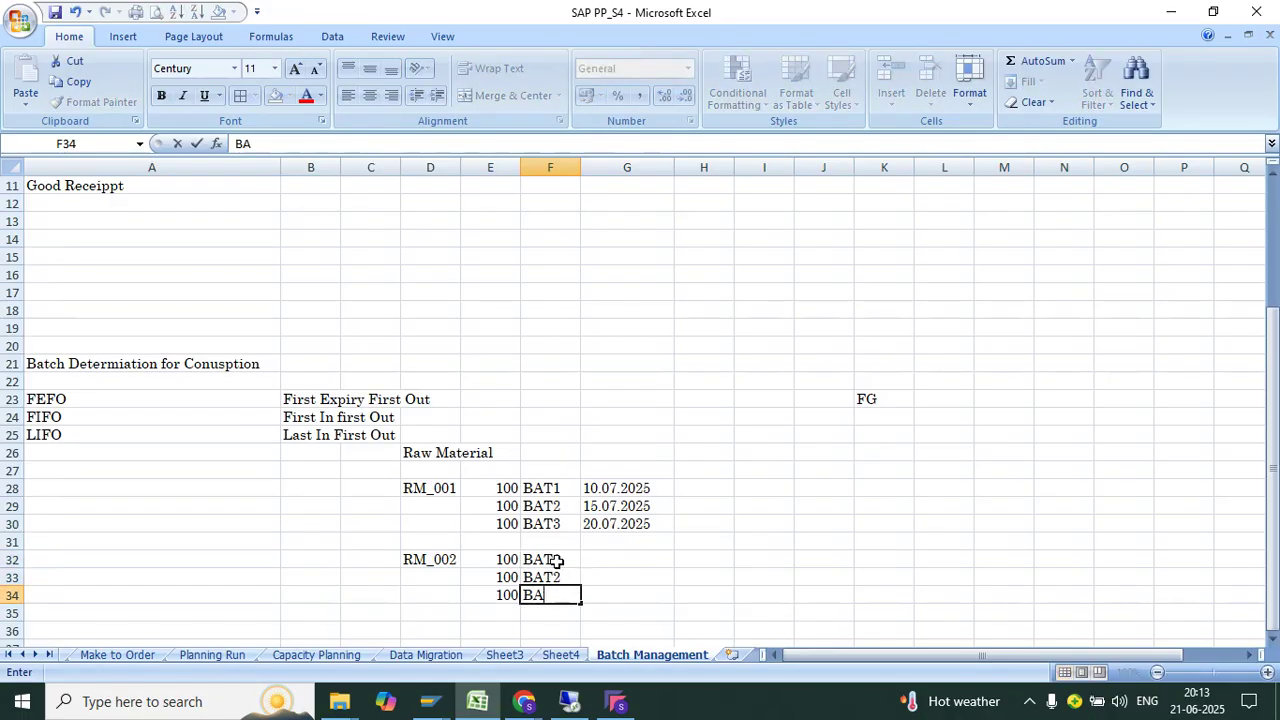
type("T3")
key("Return")
Enter the heading "Expiry Date" in cell G27, above the RM_001 batch dates.
left_click(645, 466)
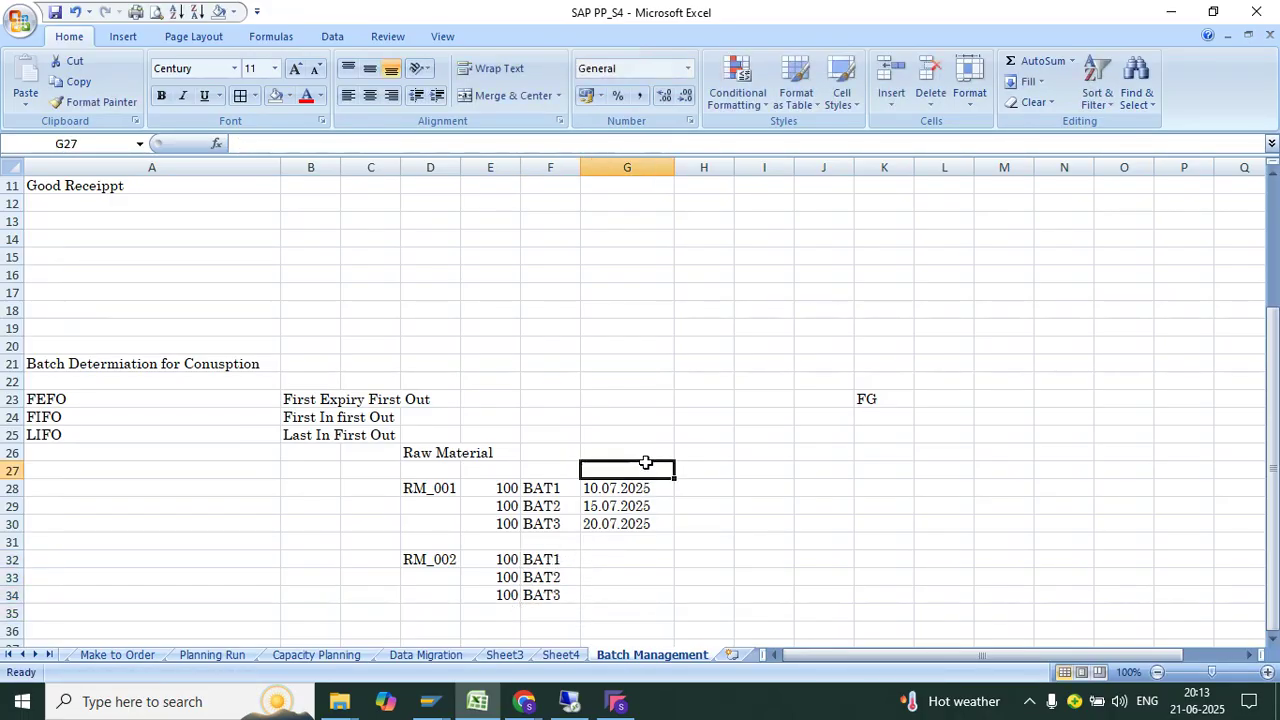
type("eXPIRA")
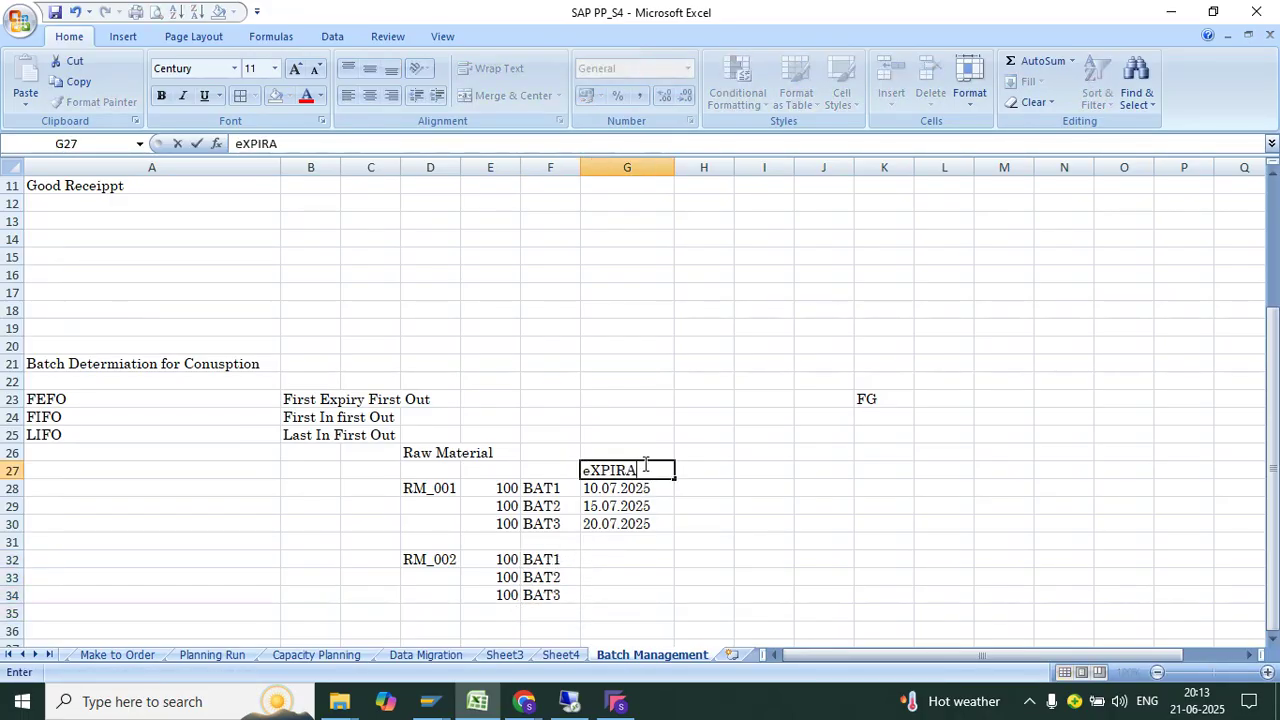
type("T")
key("BackSpace")
key("BackSpace")
type("Y Date")
key("Return")
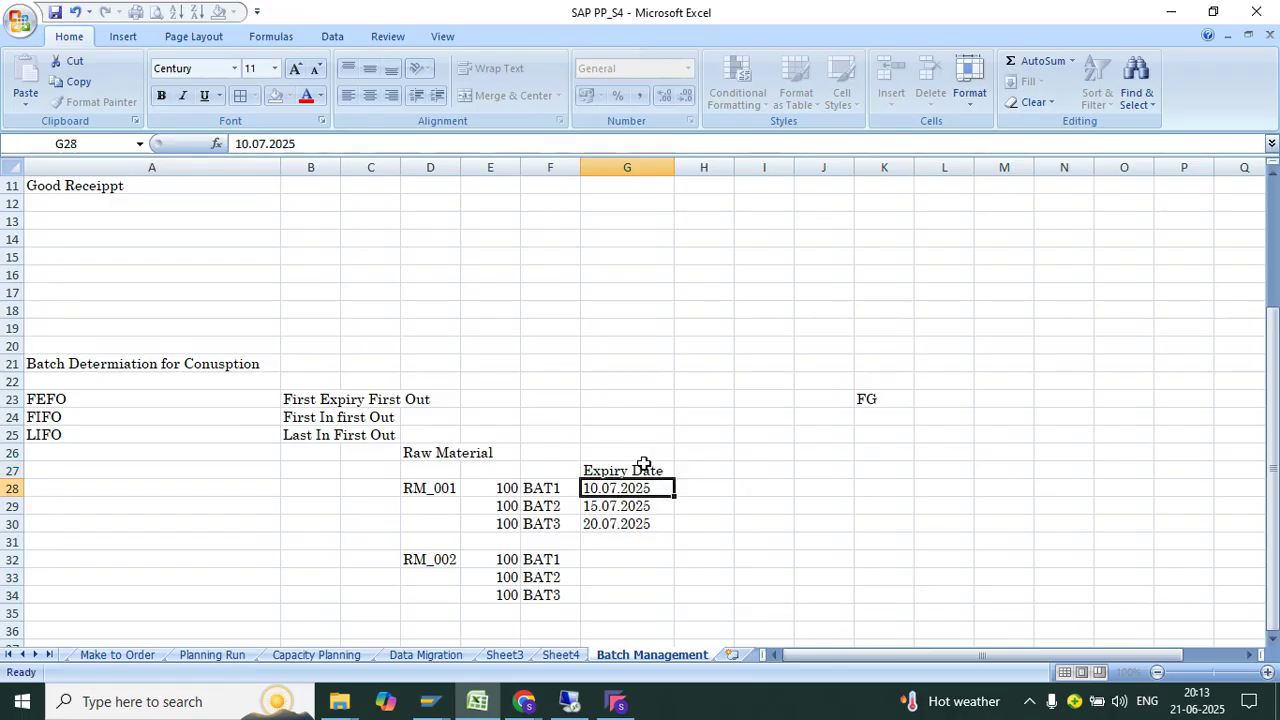
Enter the heading "last Date of Good Receipt" in cell G31, above the RM_002 batch rows.
key("Return")
key("Return")
key("Return")
key("Return")
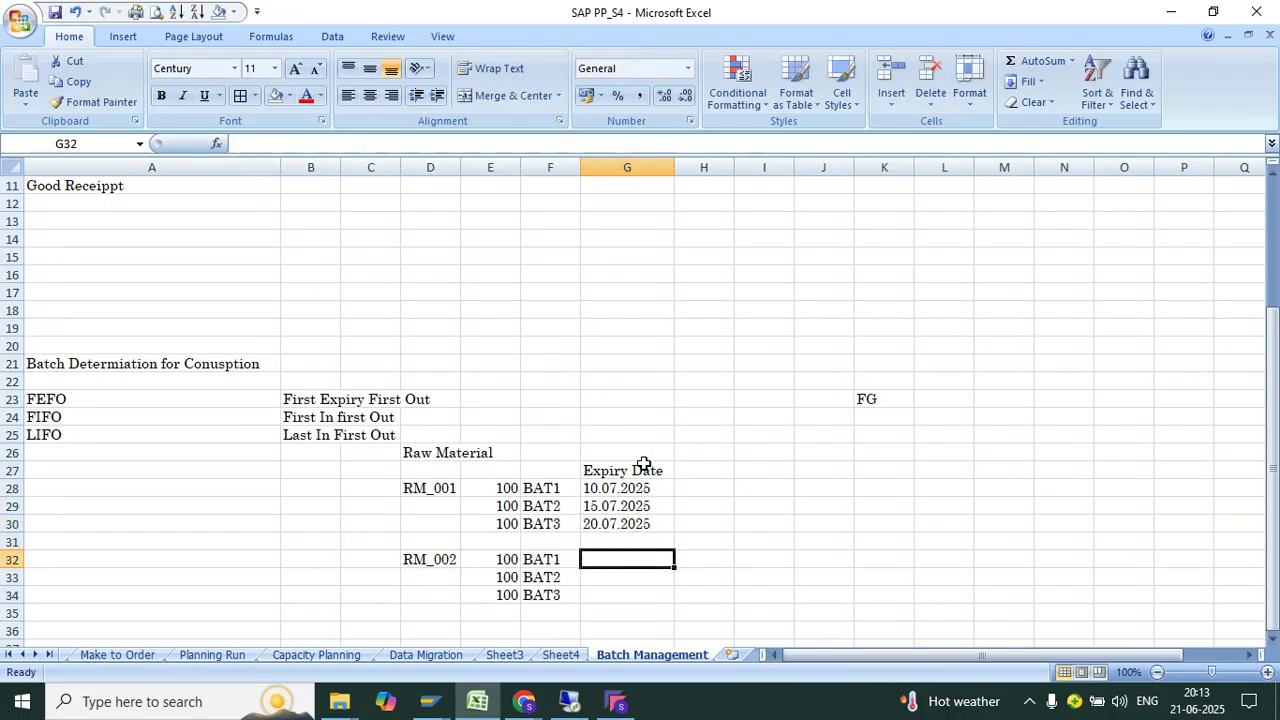
key("Up")
key("Left")
key("Down")
key("Right")
key("Up")
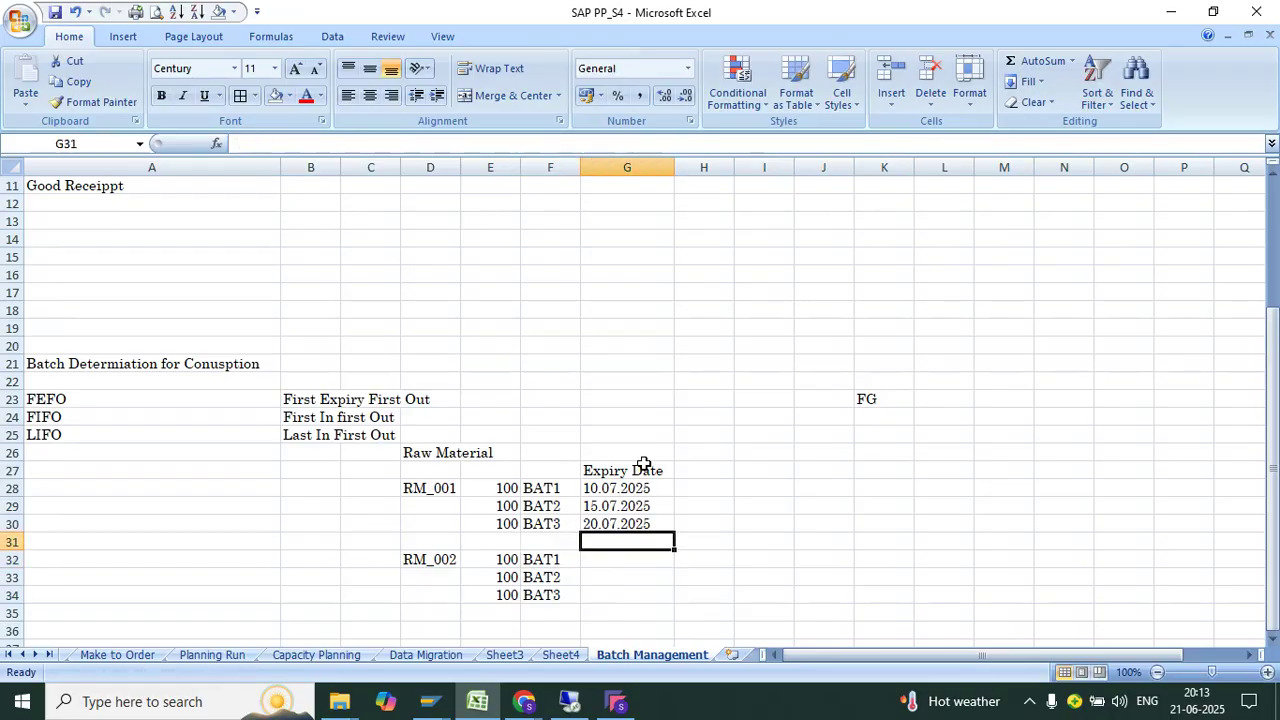
type("la")
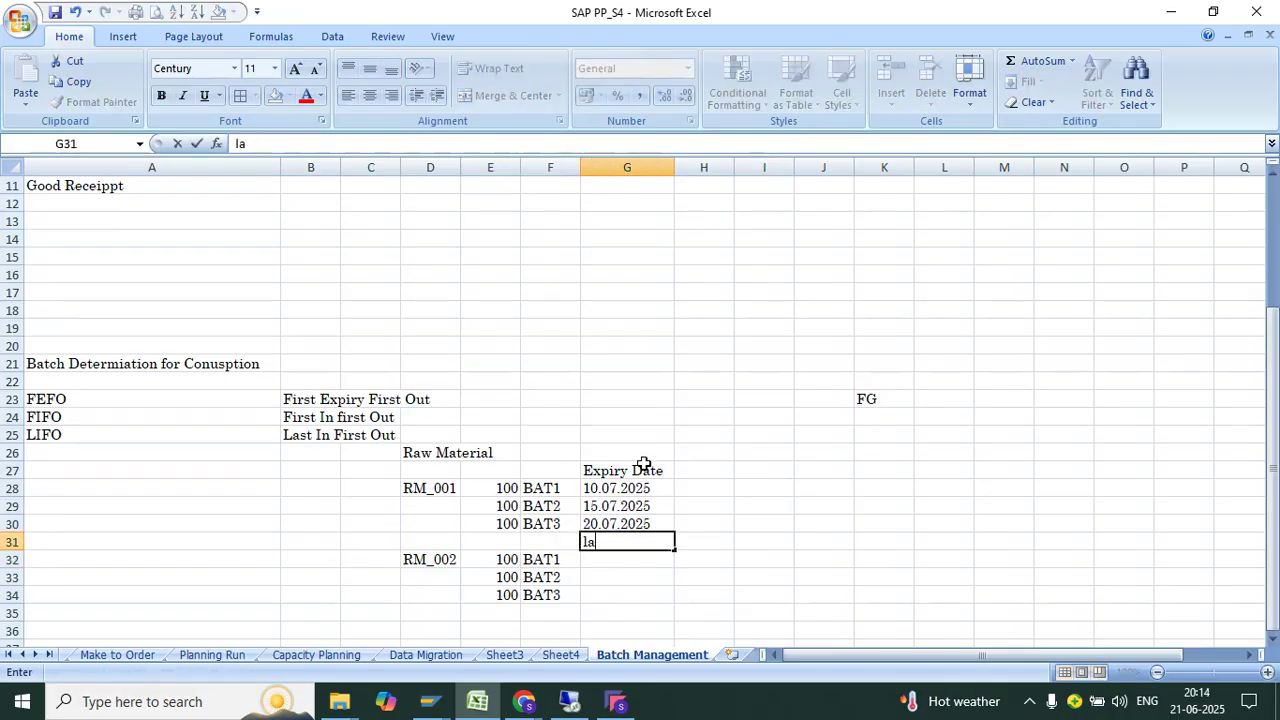
type("st Date of Good Receipt")
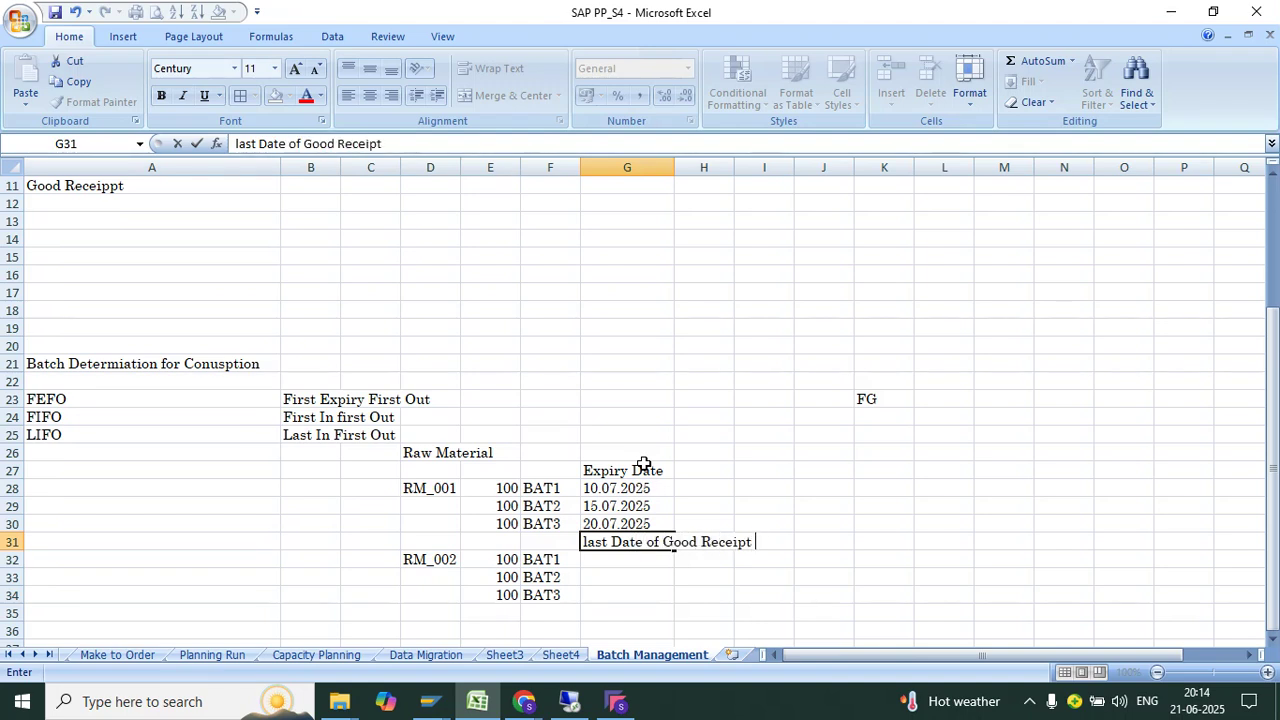
key("Return")
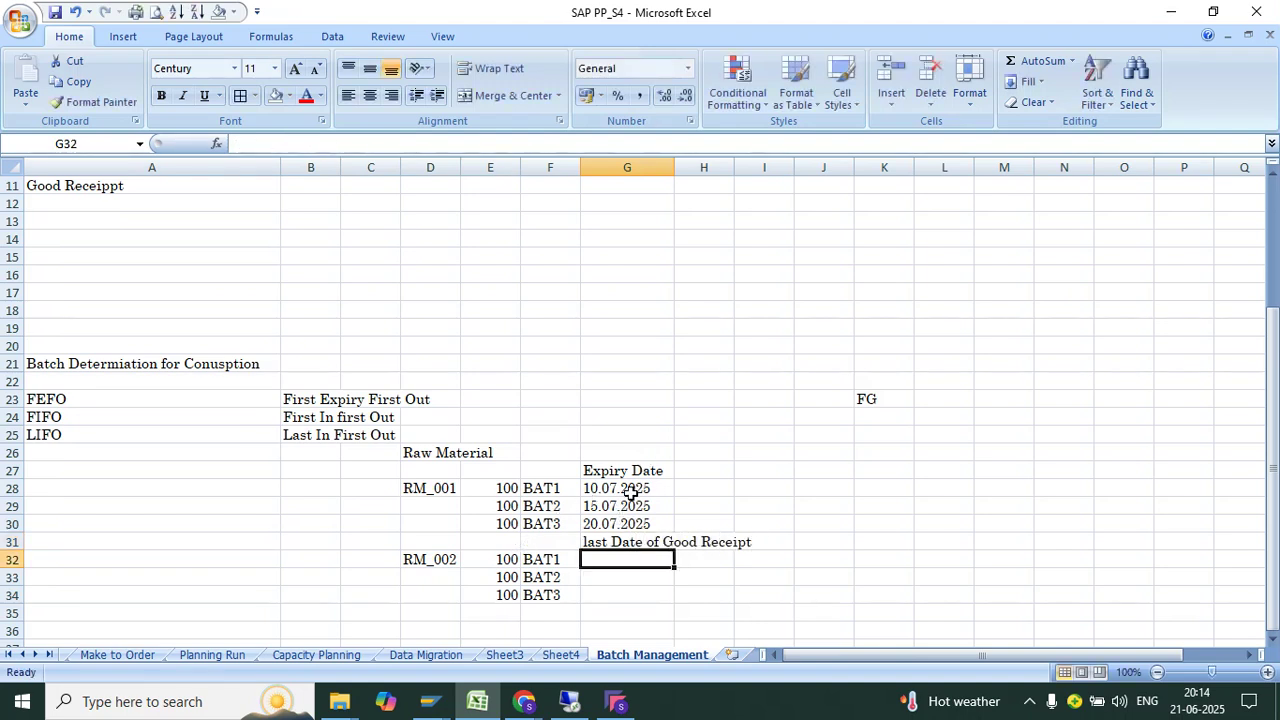
Enter the goods receipt dates 01.05.2025, 10.05.2025 and 15.05.2025 in cells G32 to G34 for the RM_002 batches.
left_click_drag(632, 490, 625, 525)
left_click(618, 566)
type("01")
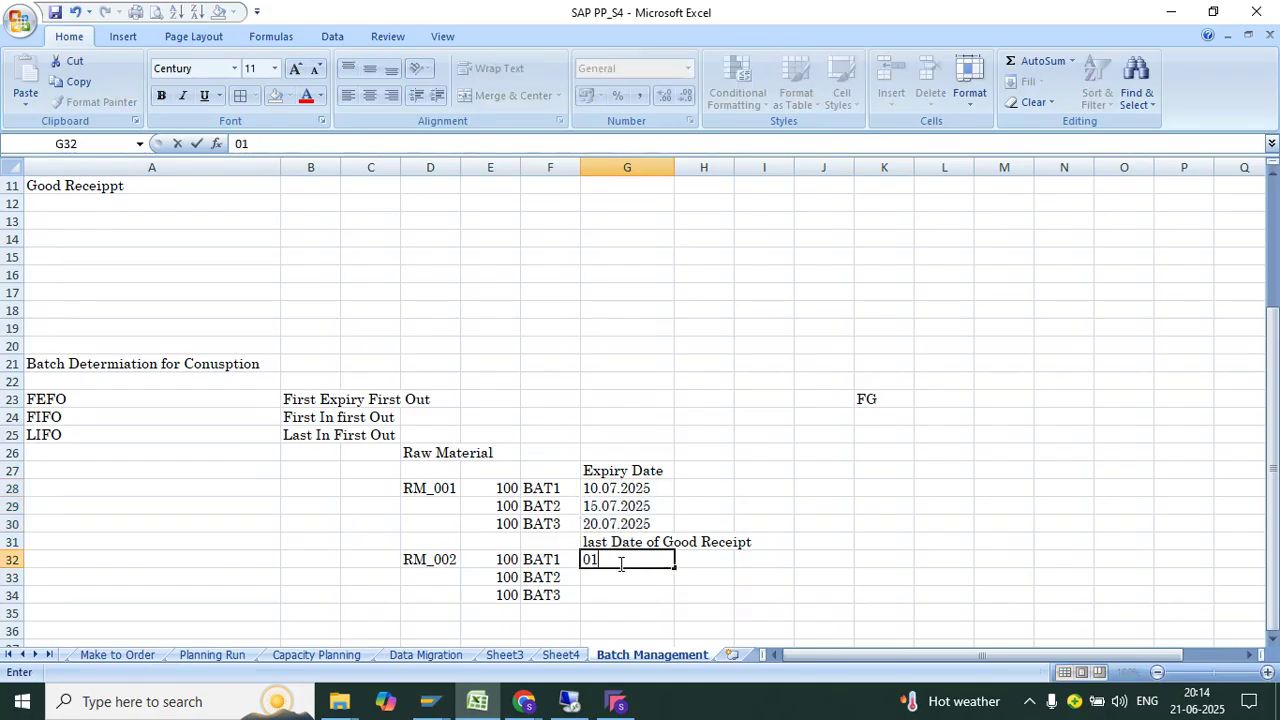
type(".05.2025")
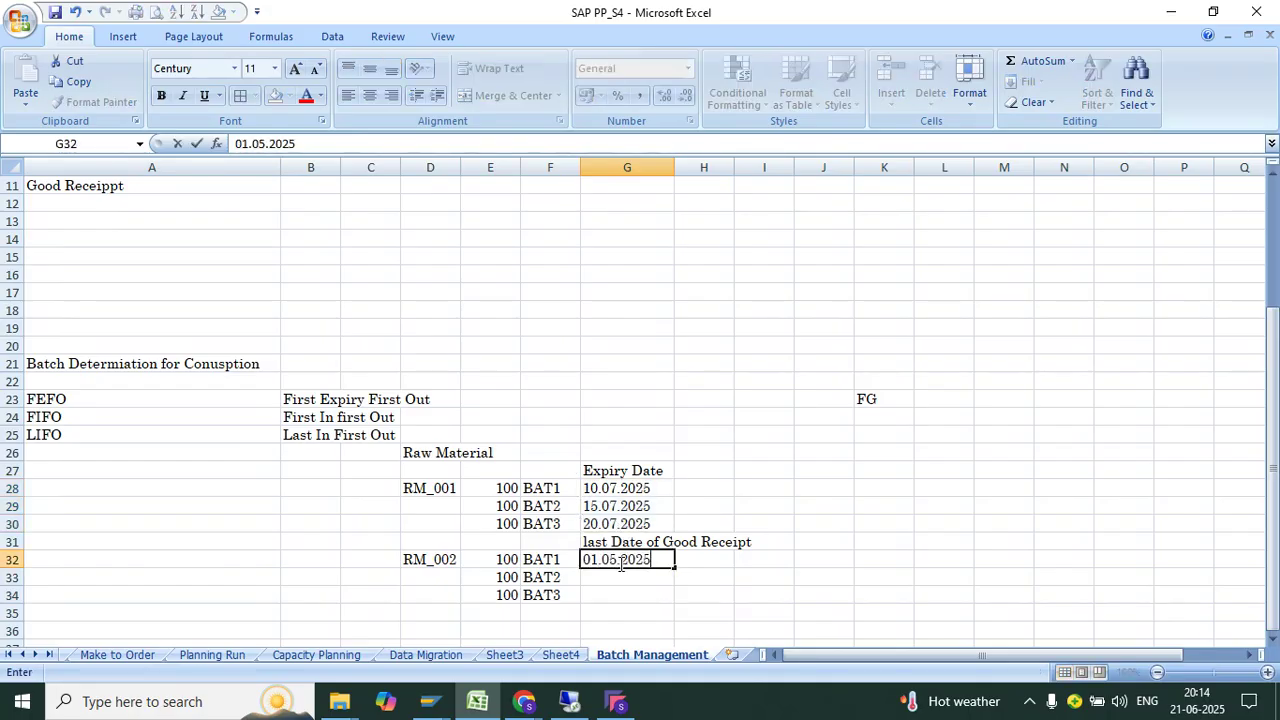
key("Return")
type("10.05.2025")
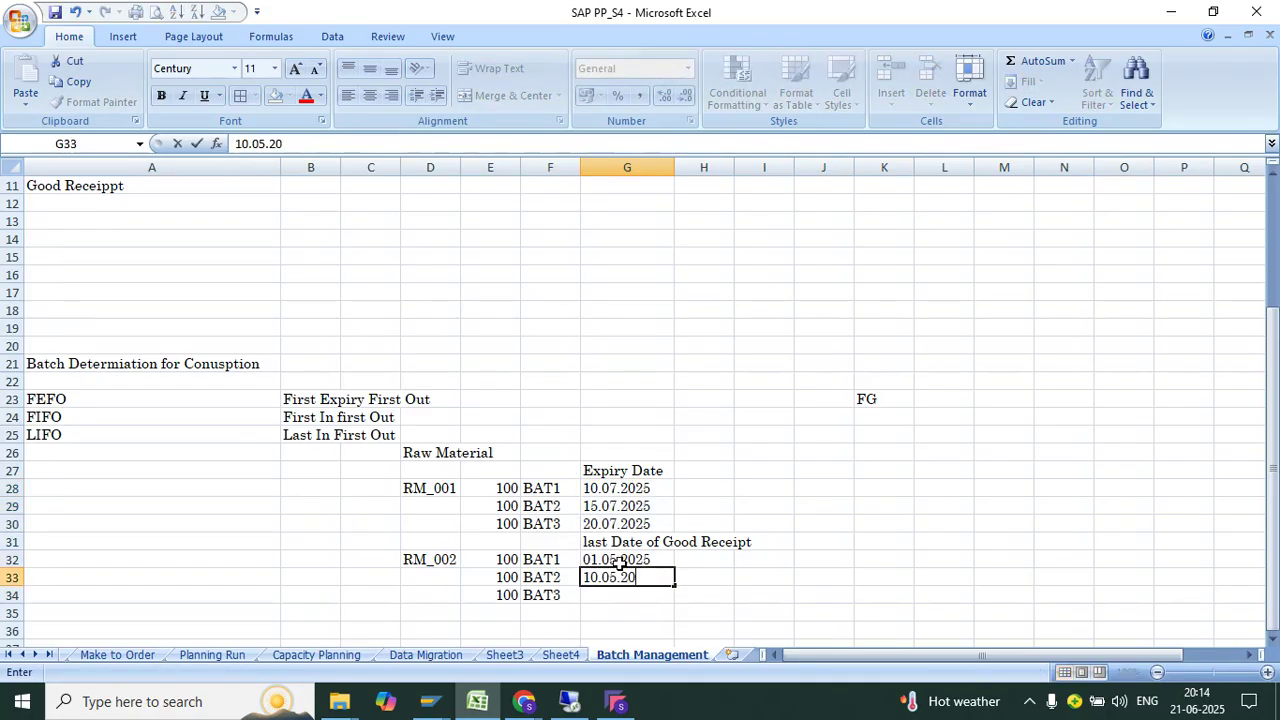
key("Return")
type("15.")
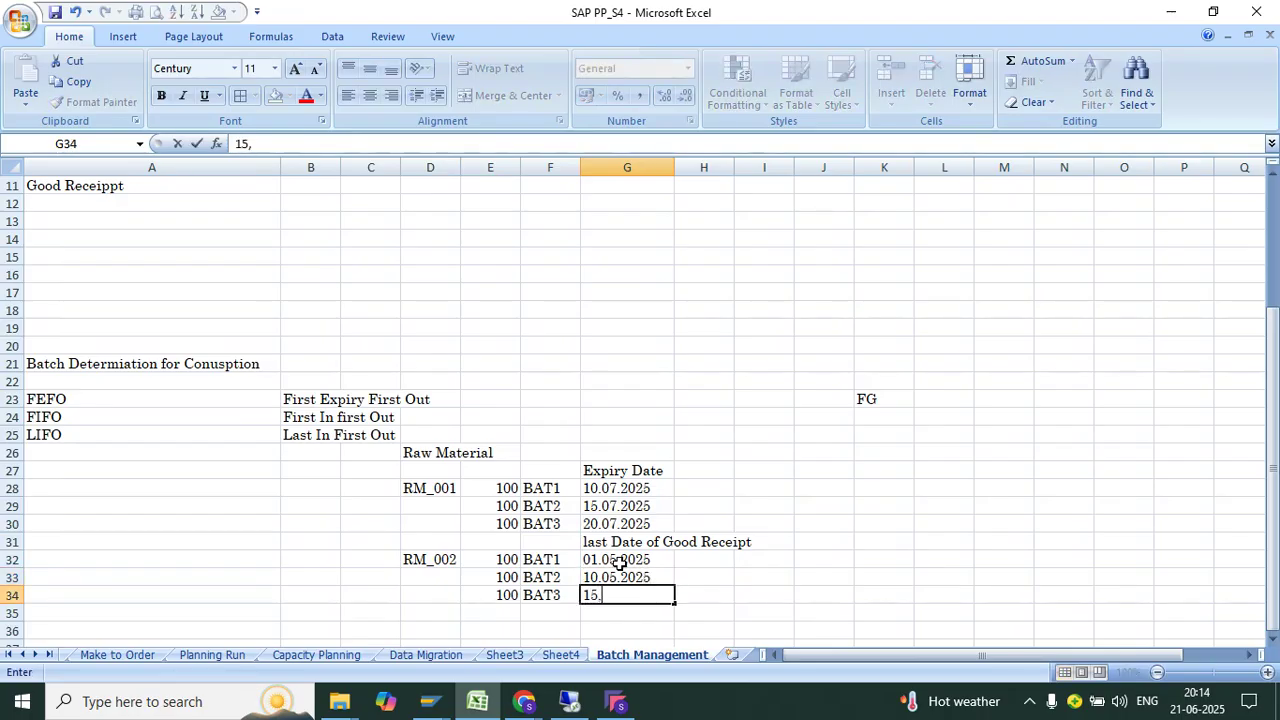
key("BackSpace")
key("BackSpace")
type(".05.2025")
key("Return")
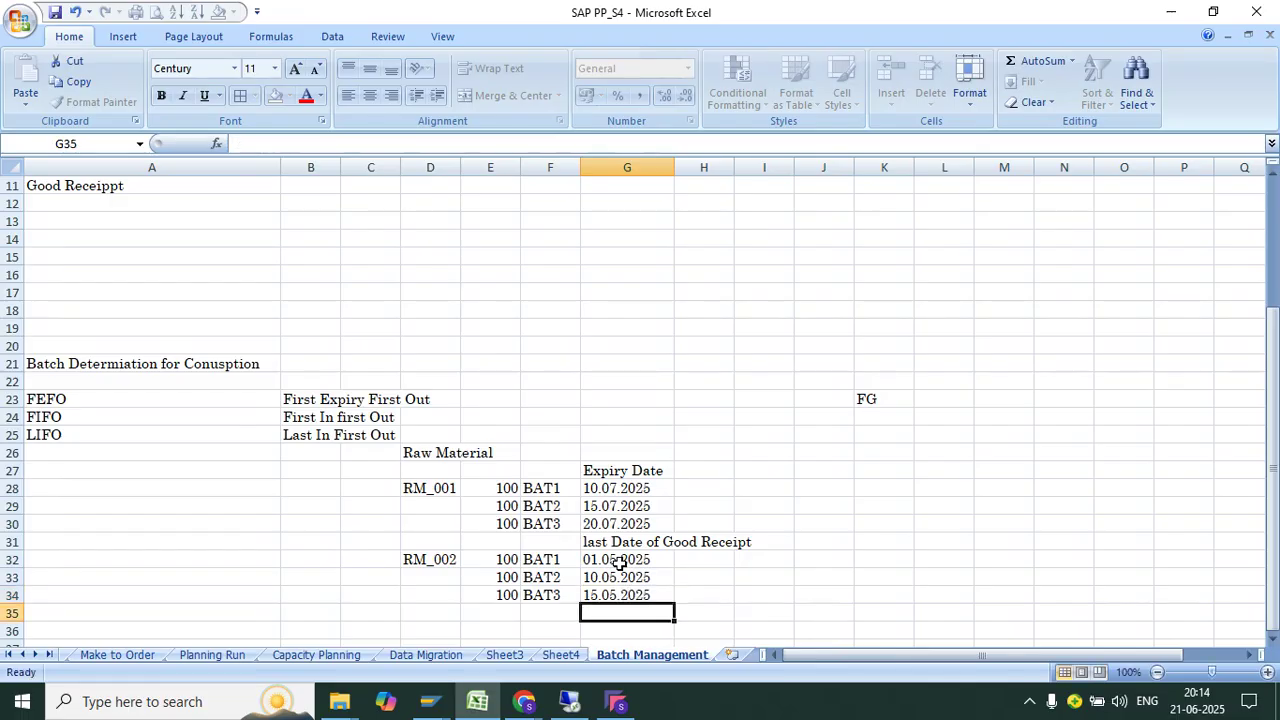
Review each RM_002 batch row with its receipt date, the whole raw material table and the three consumption strategies.
left_click_drag(500, 563, 650, 563)
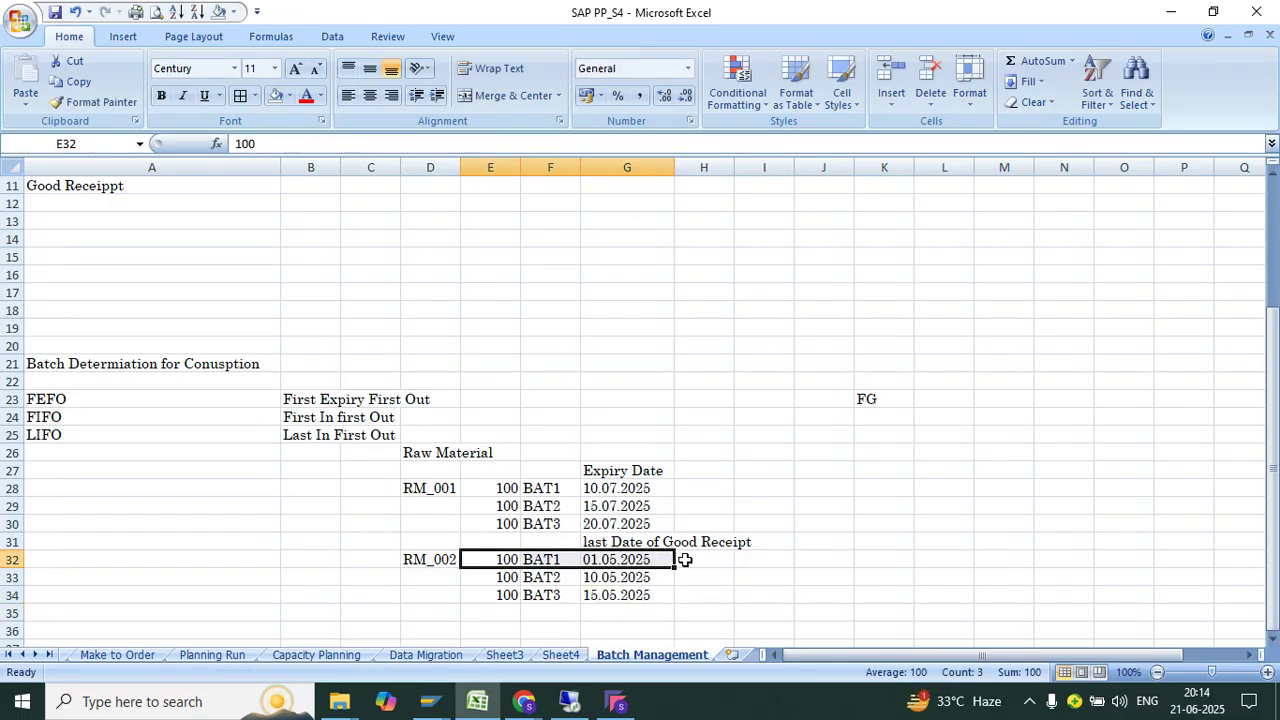
left_click(685, 560)
left_click_drag(503, 583, 651, 574)
left_click(727, 580)
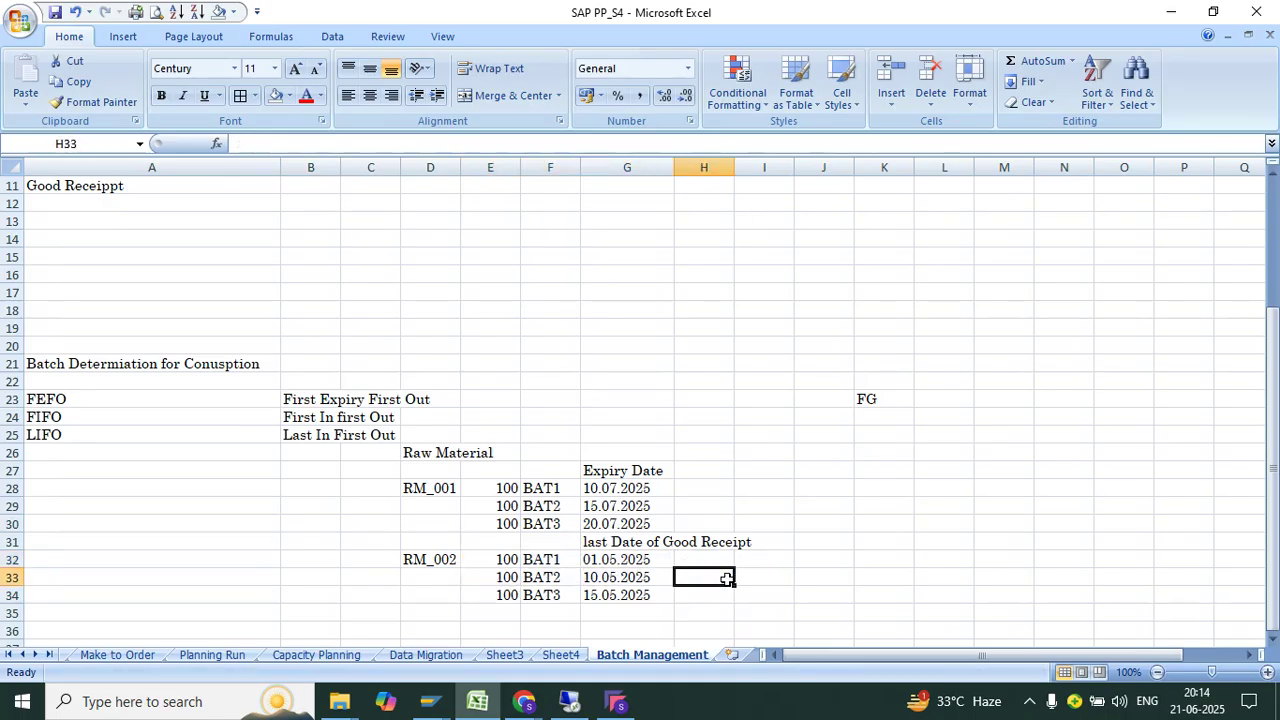
left_click_drag(508, 595, 650, 597)
left_click(708, 580)
left_click_drag(468, 458, 650, 593)
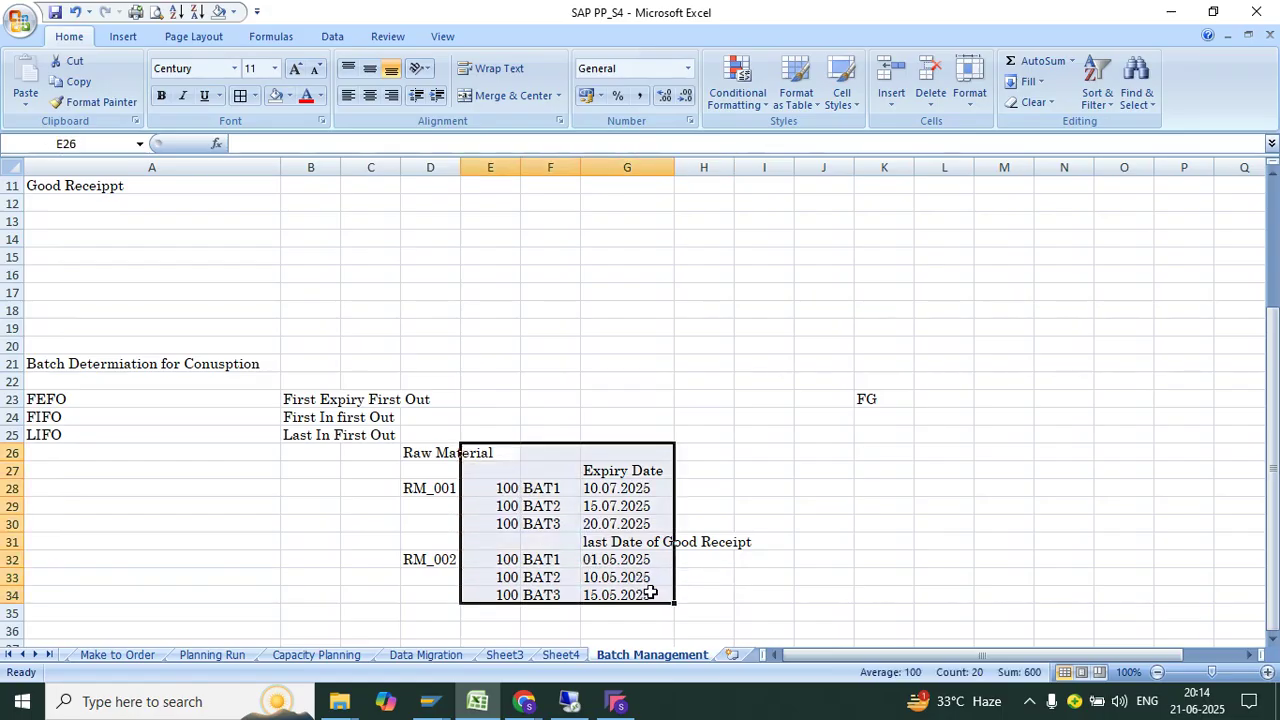
left_click_drag(109, 399, 310, 430)
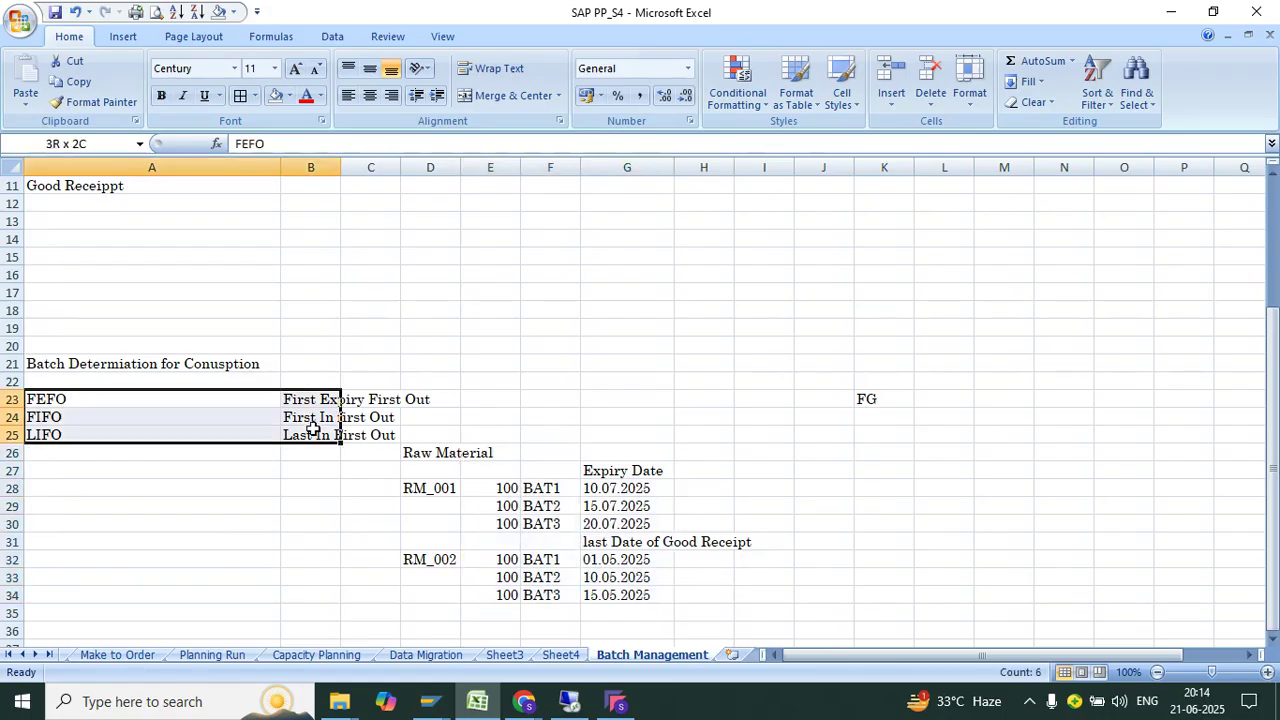
Enter "Sales" in cell A30, below the list of consumption strategies.
left_click(116, 528)
type("Sl")
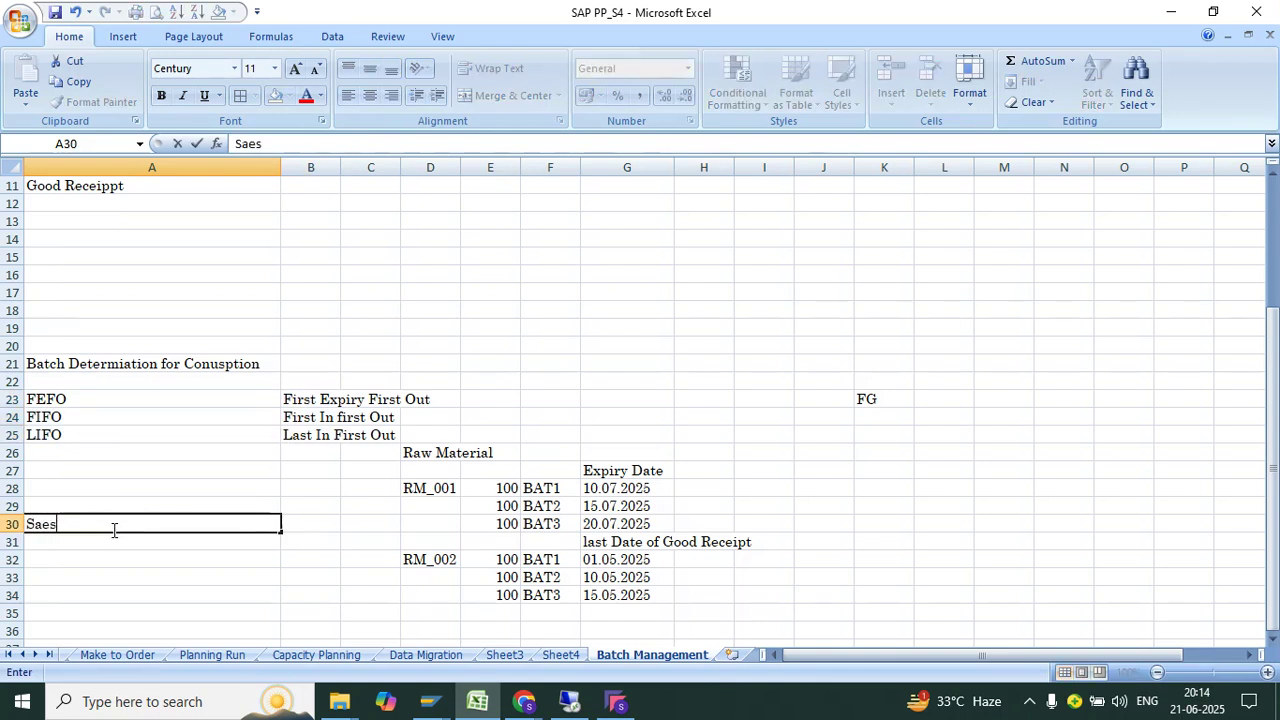
type("es")
key("Return")
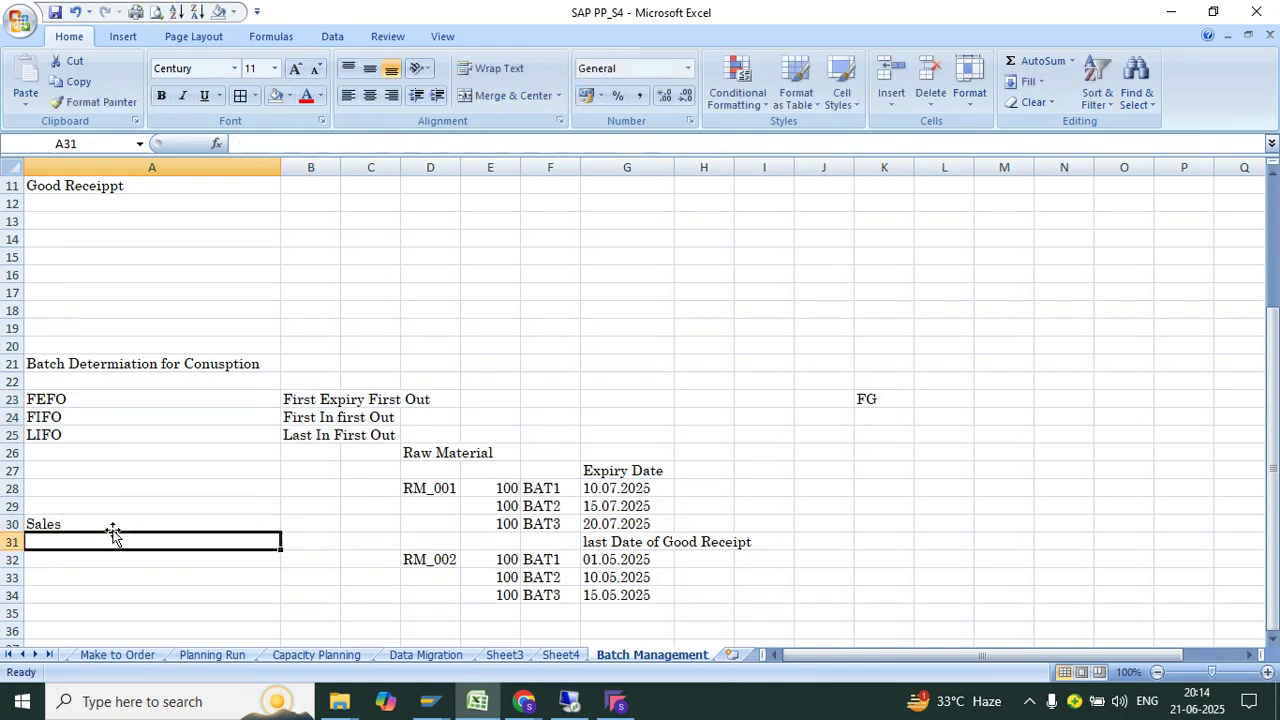
Examine the batch determination strategies FEFO, FIFO and LIFO with their meanings in rows 21 to 25.
left_click(80, 414)
left_click_drag(78, 412, 117, 407)
key("Escape")
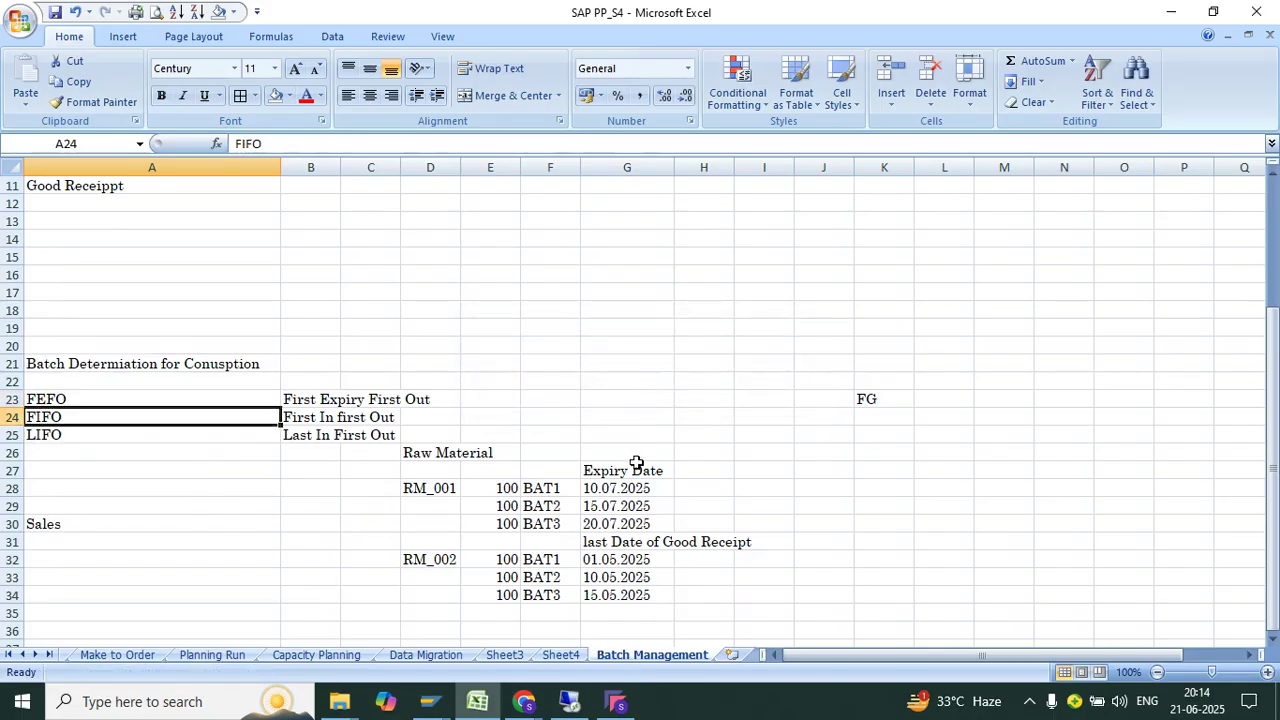
left_click(636, 463)
left_click_drag(170, 399, 346, 414)
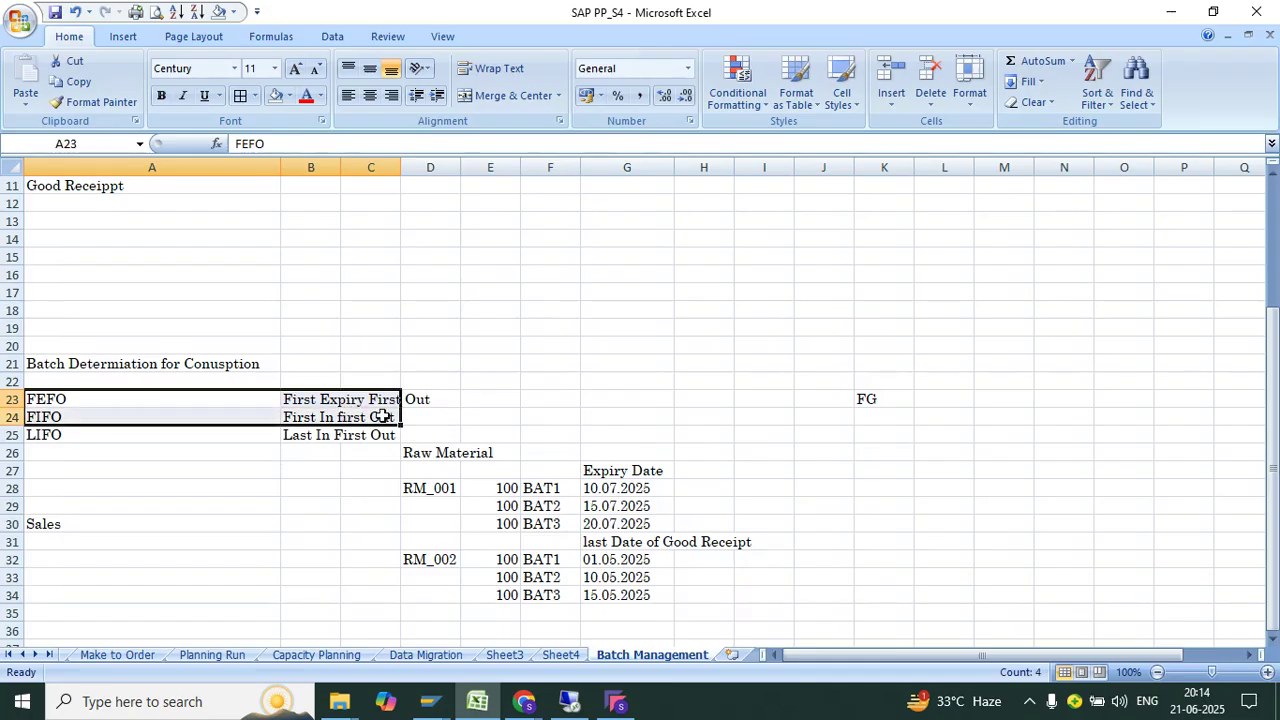
left_click_drag(134, 369, 336, 420)
key("ctrl+c")
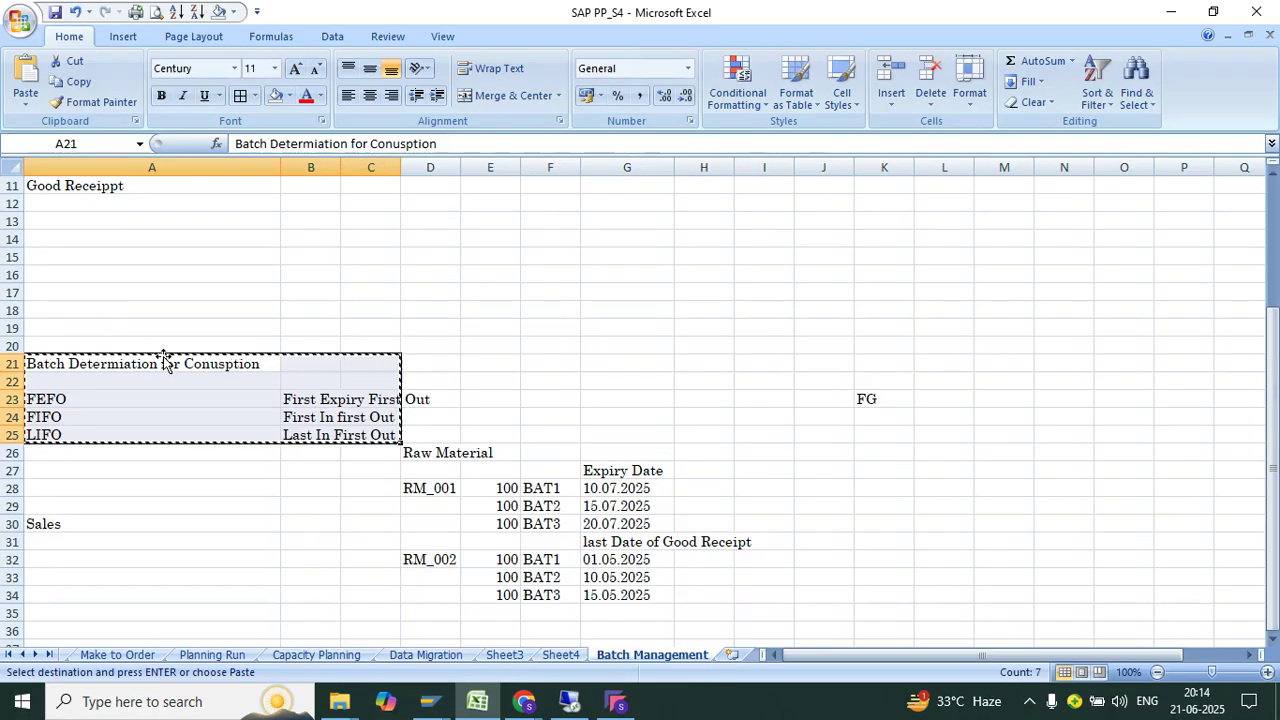
key("Escape")
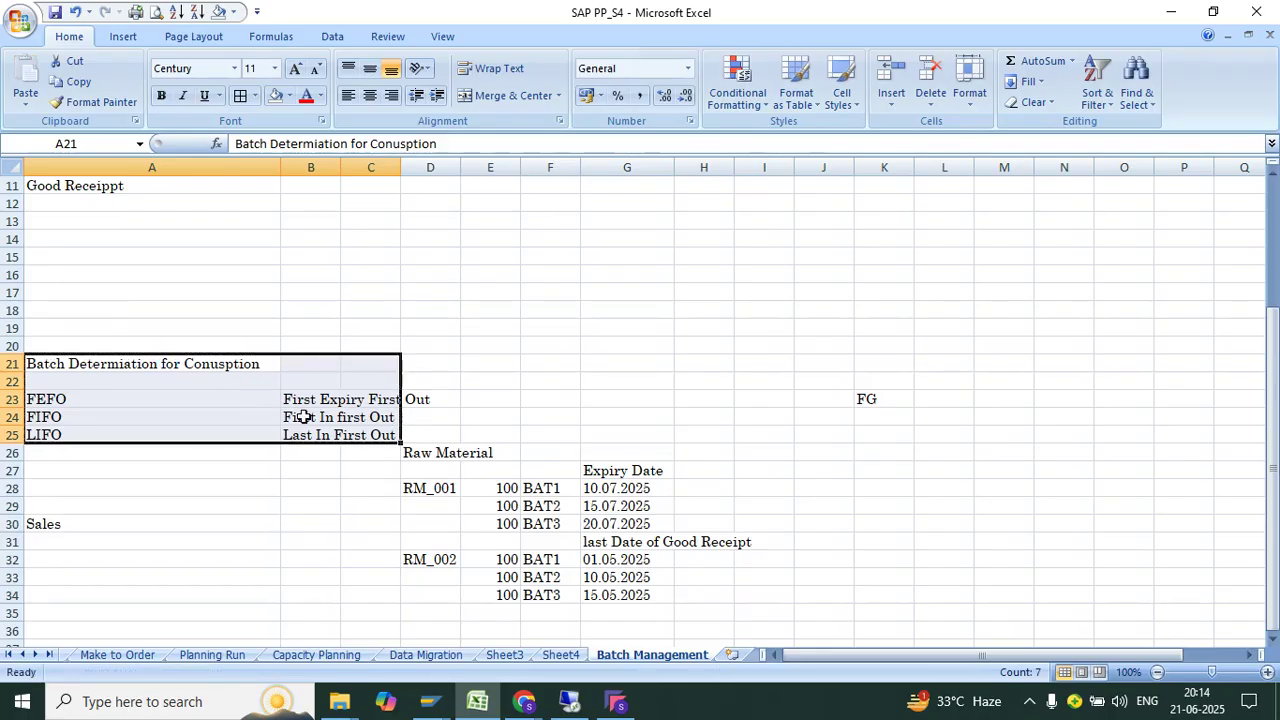
Clear the RM_002 example with its quantities, batches and dates from cells D32 to H36.
left_click(365, 468)
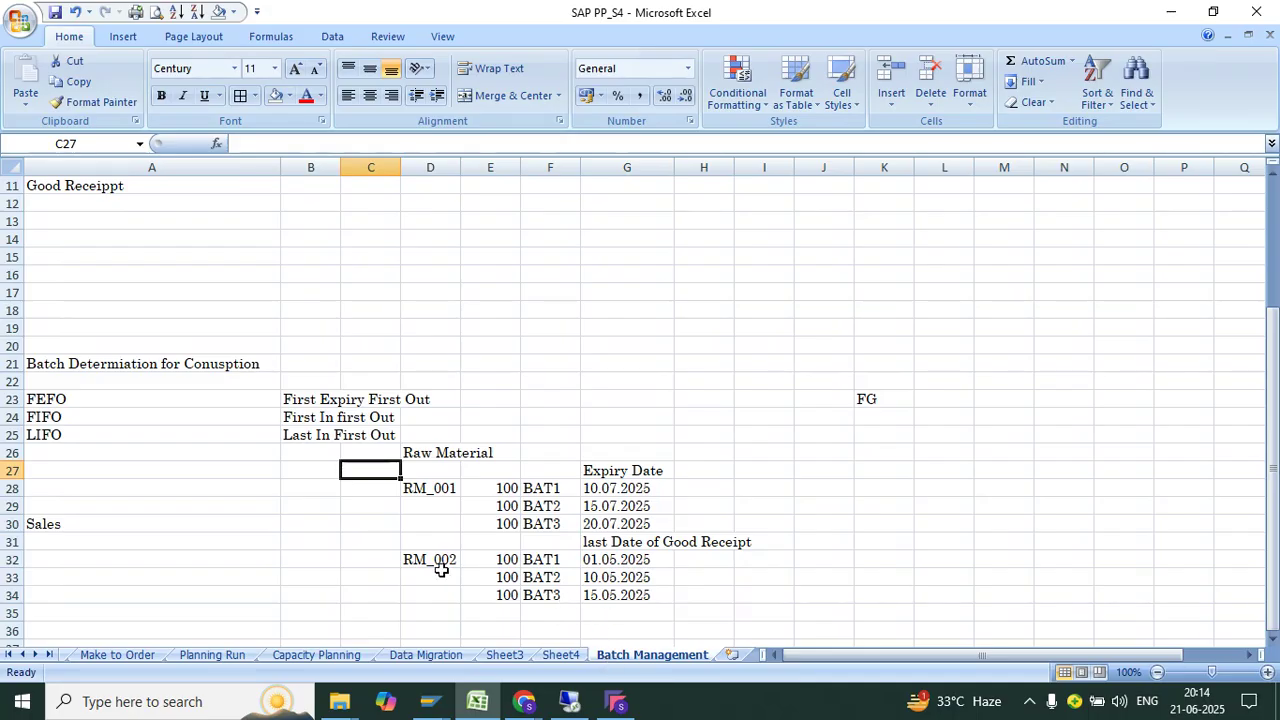
left_click_drag(437, 560, 710, 638)
key("Delete")
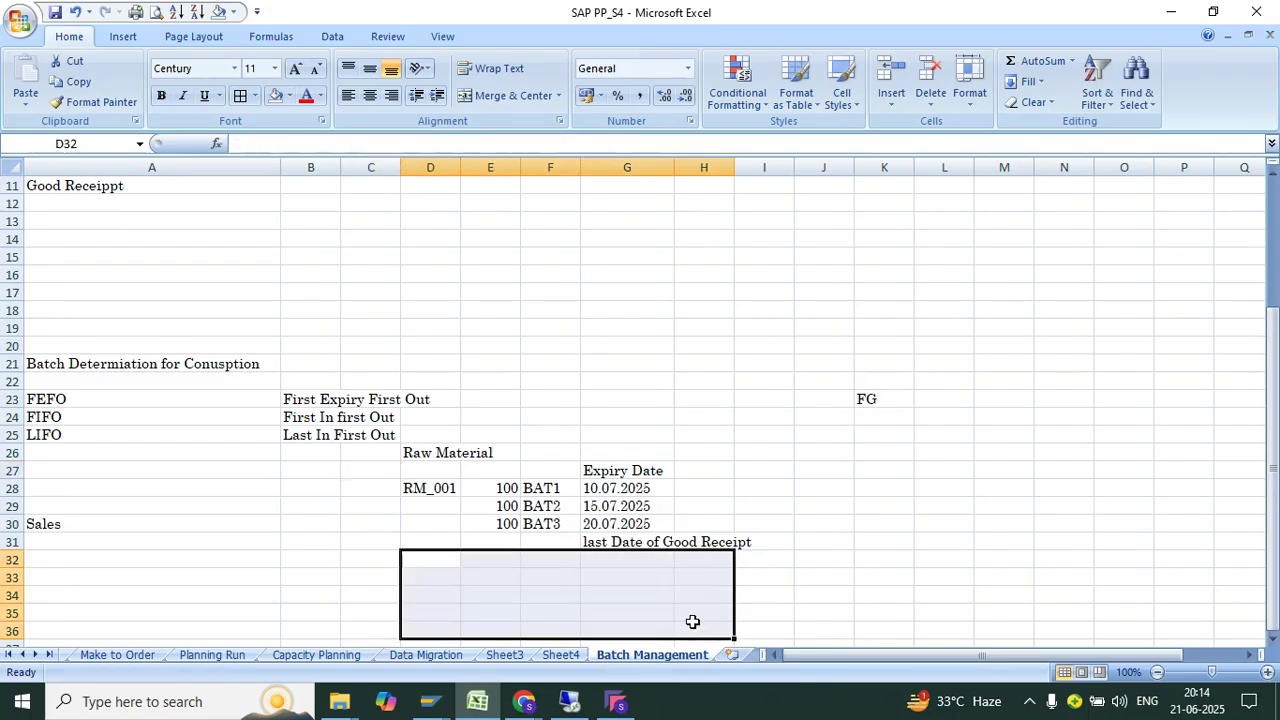
Highlight the FEFO row in cells A23 to C23 with a yellow fill.
left_click_drag(45, 402, 355, 401)
left_click(289, 96)
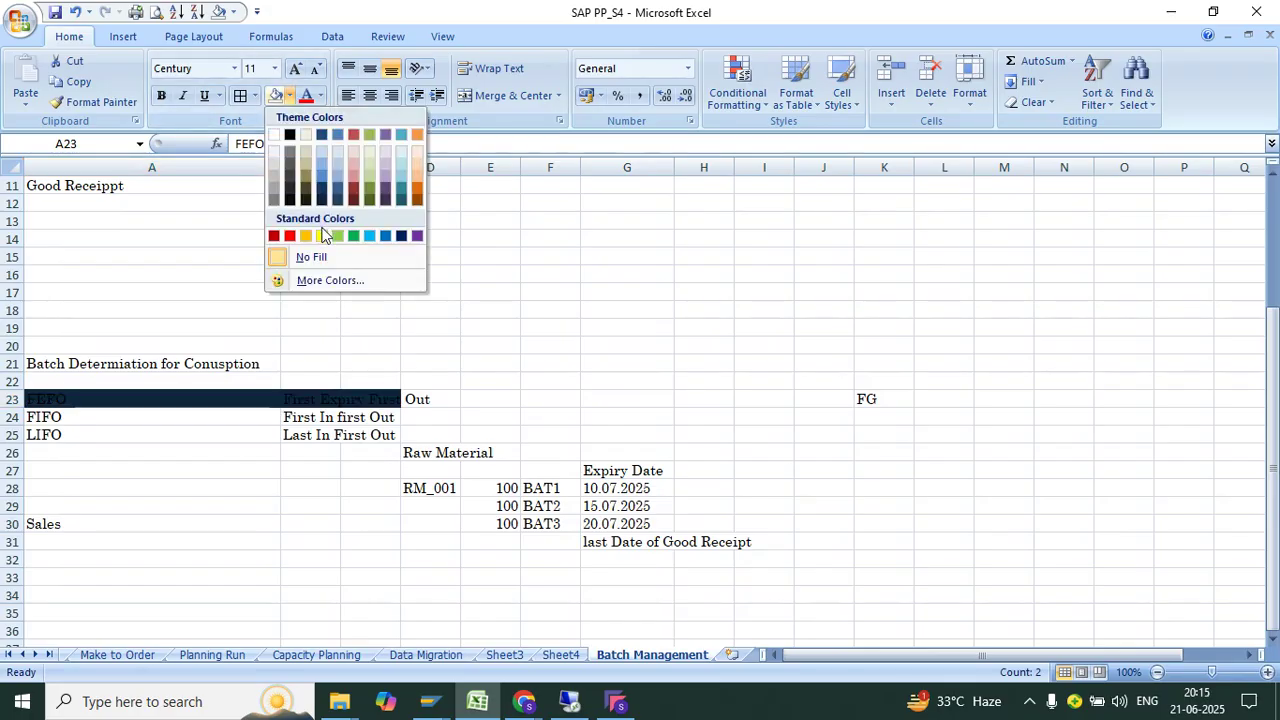
left_click(322, 235)
left_click(136, 454)
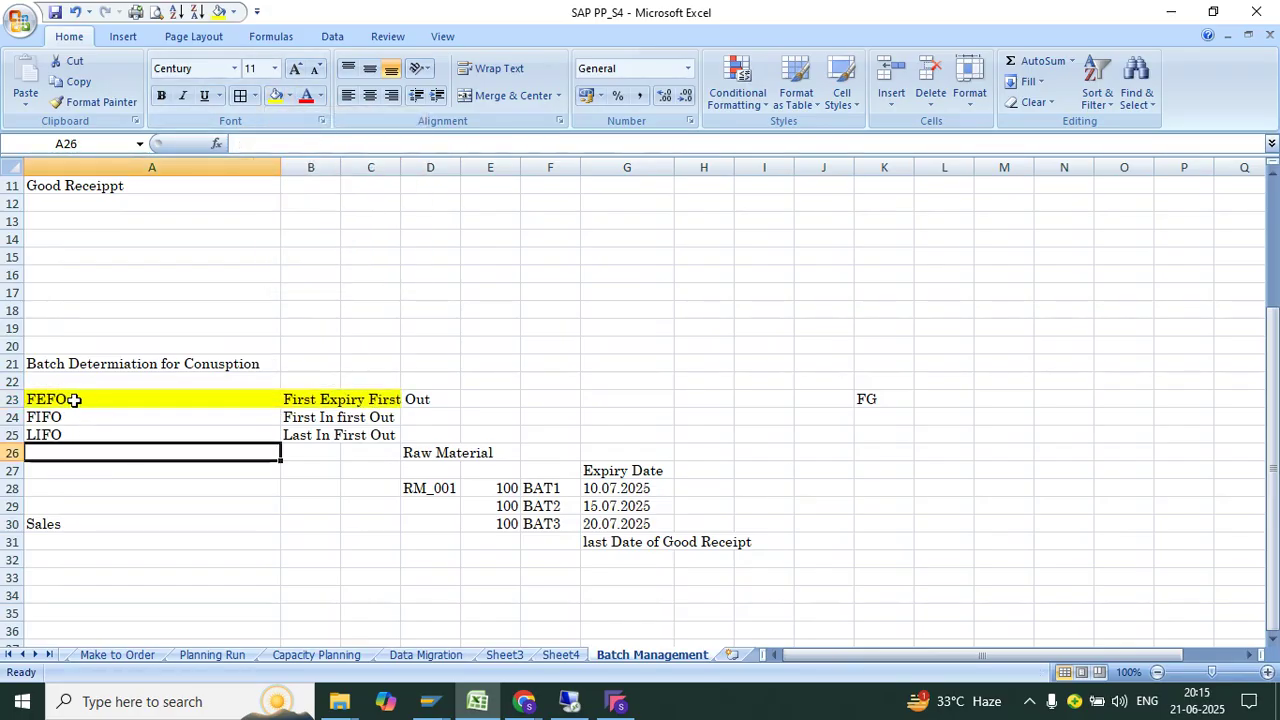
Compare the highlighted FEFO strategy with the FIFO and LIFO entries in the rows beneath it.
left_click_drag(74, 400, 378, 442)
left_click(309, 451)
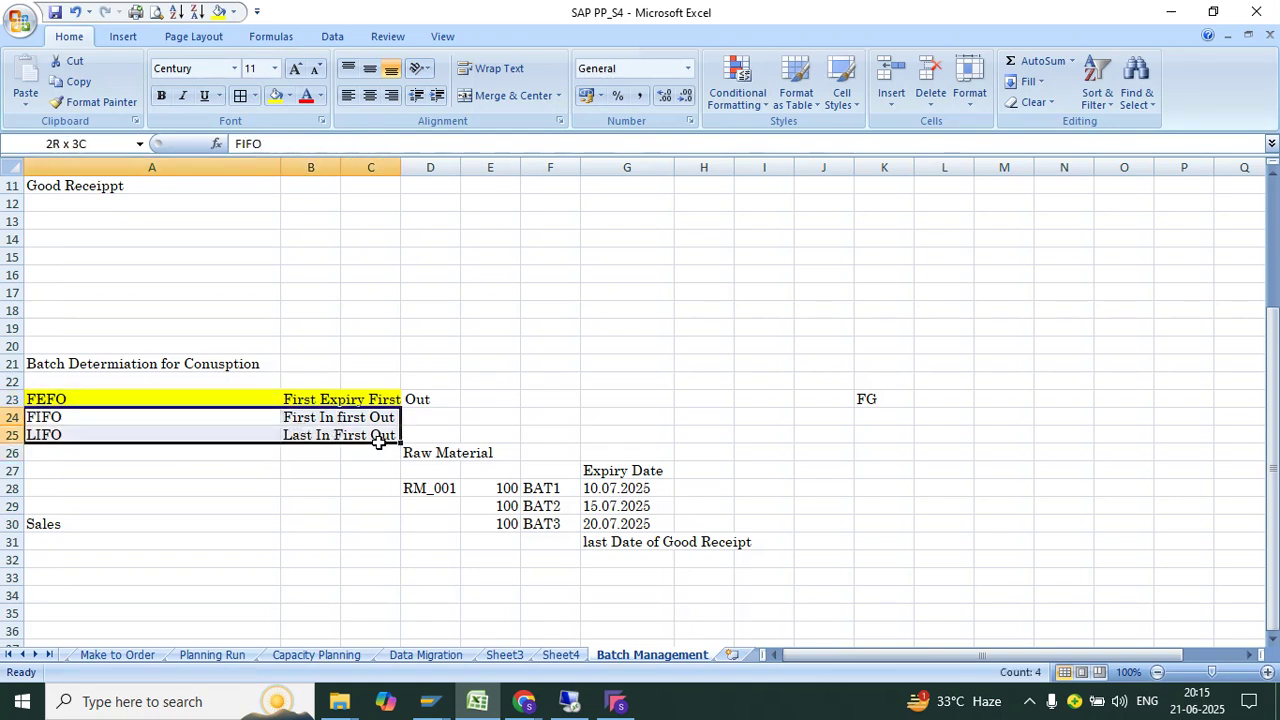
left_click(163, 400)
left_click_drag(110, 420, 358, 436)
left_click(125, 398)
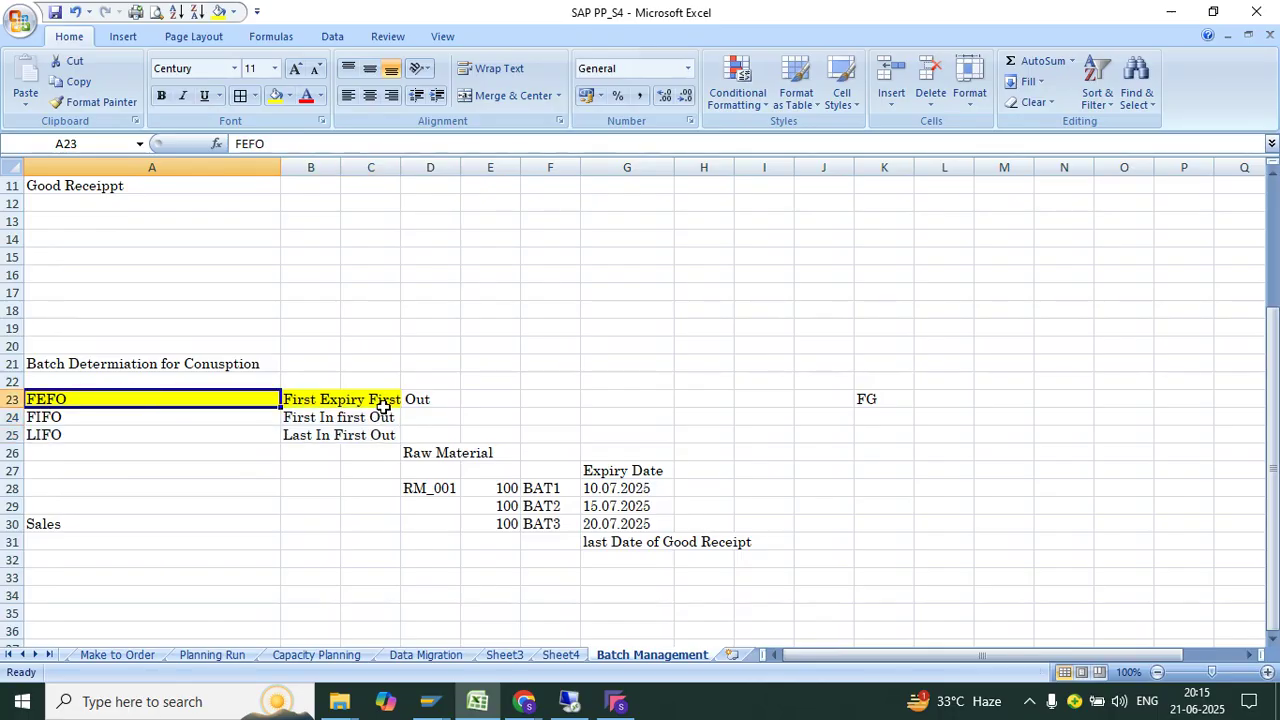
left_click(74, 418)
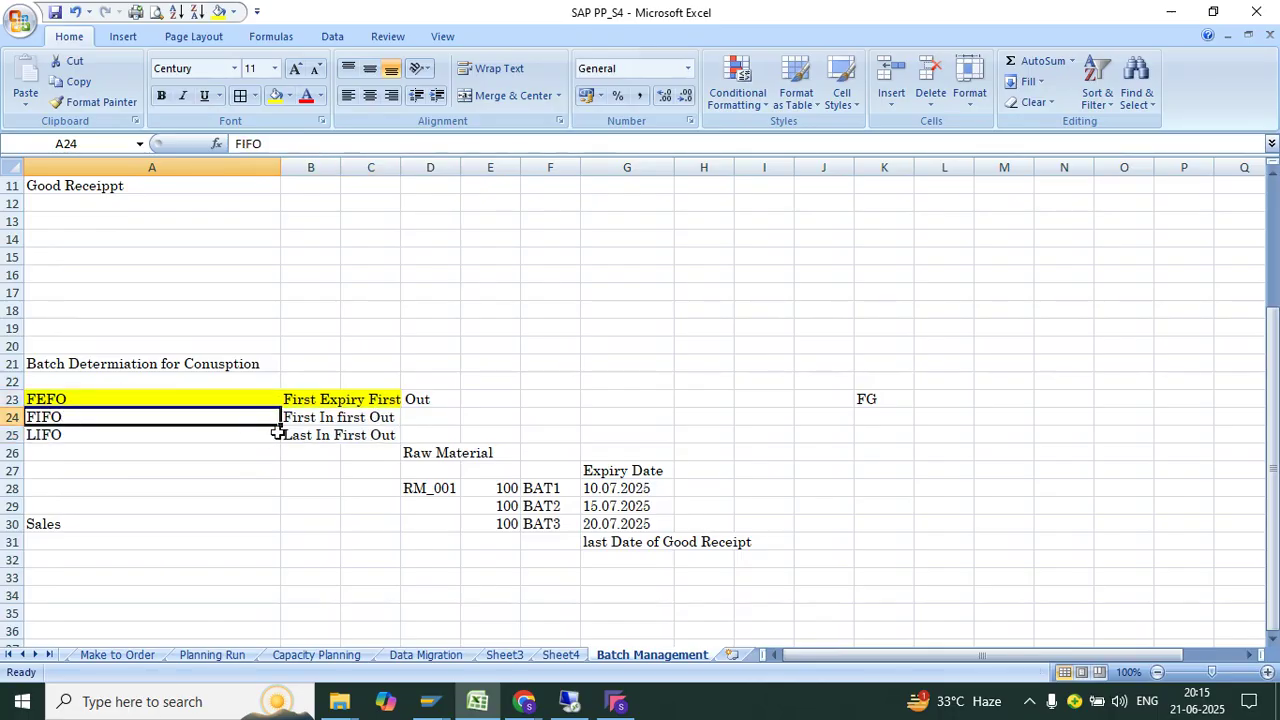
left_click(538, 558)
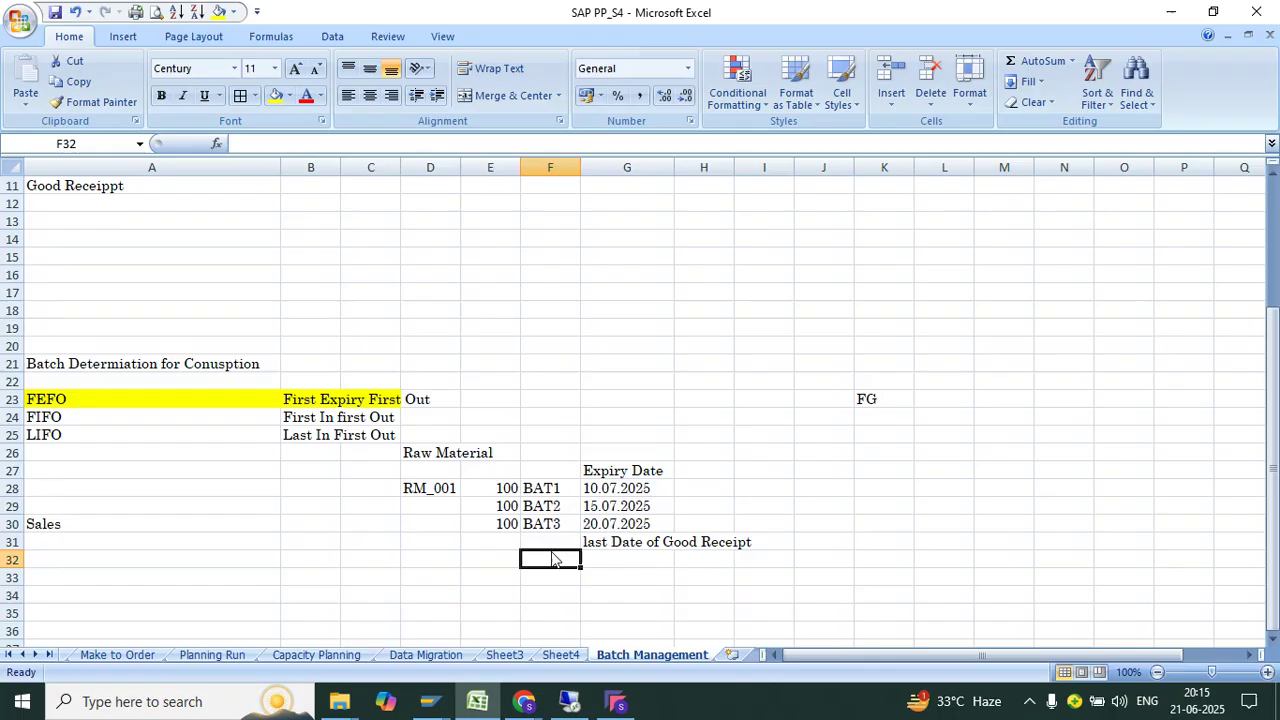
Switch to SAP, copy the material BD_01_FG_01 from the production version selection conditions, and return to the Excel worksheet.
left_click(570, 703)
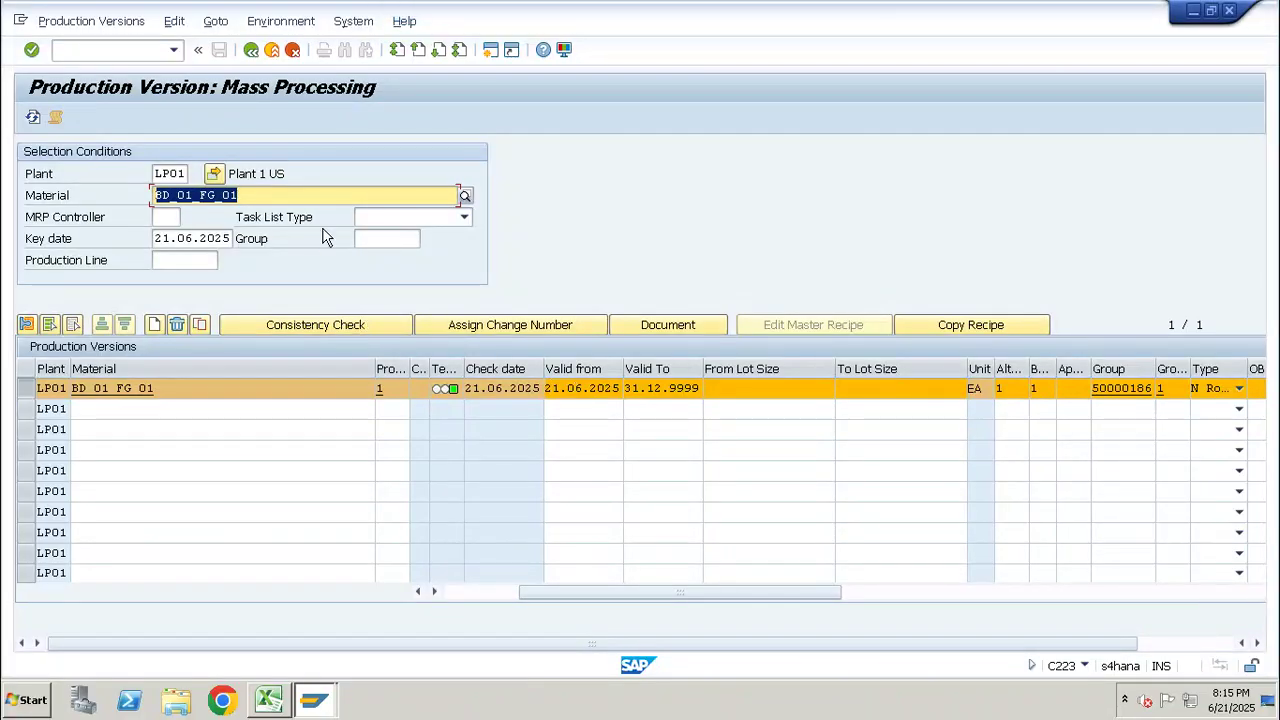
left_click_drag(288, 195, 55, 192)
key("ctrl+c")
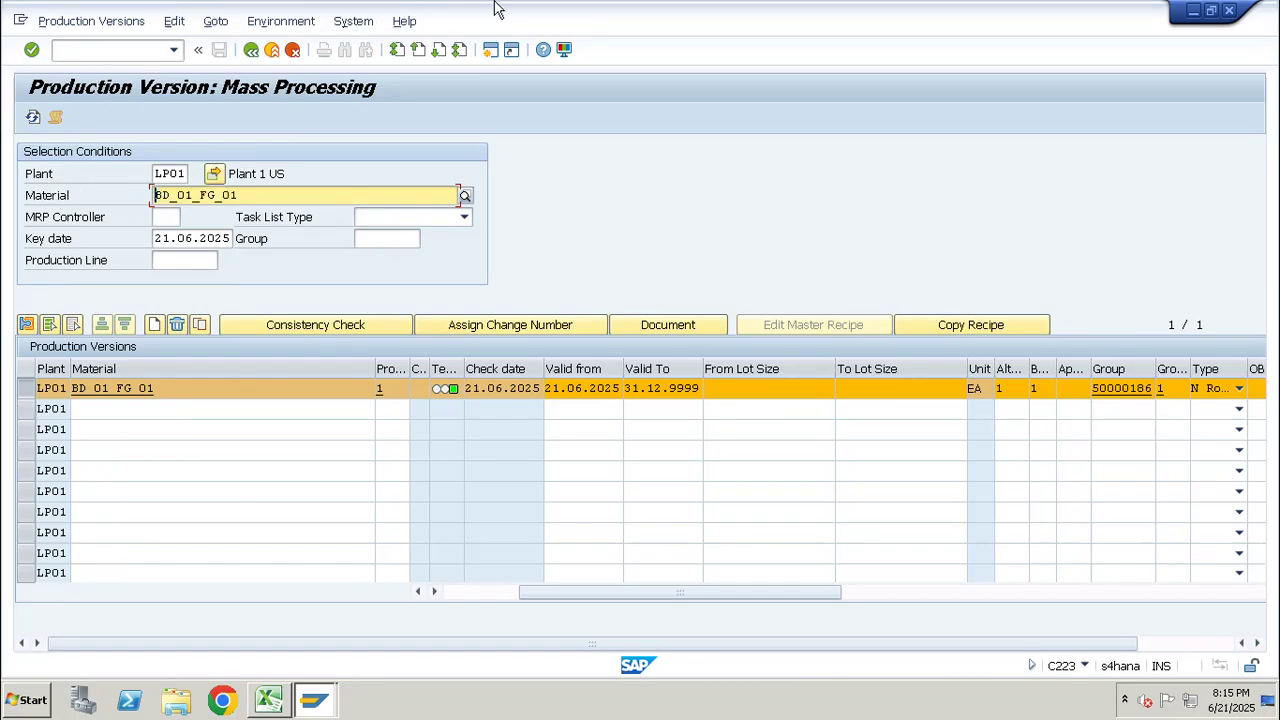
mouse_move(762, 10)
left_click(824, 14)
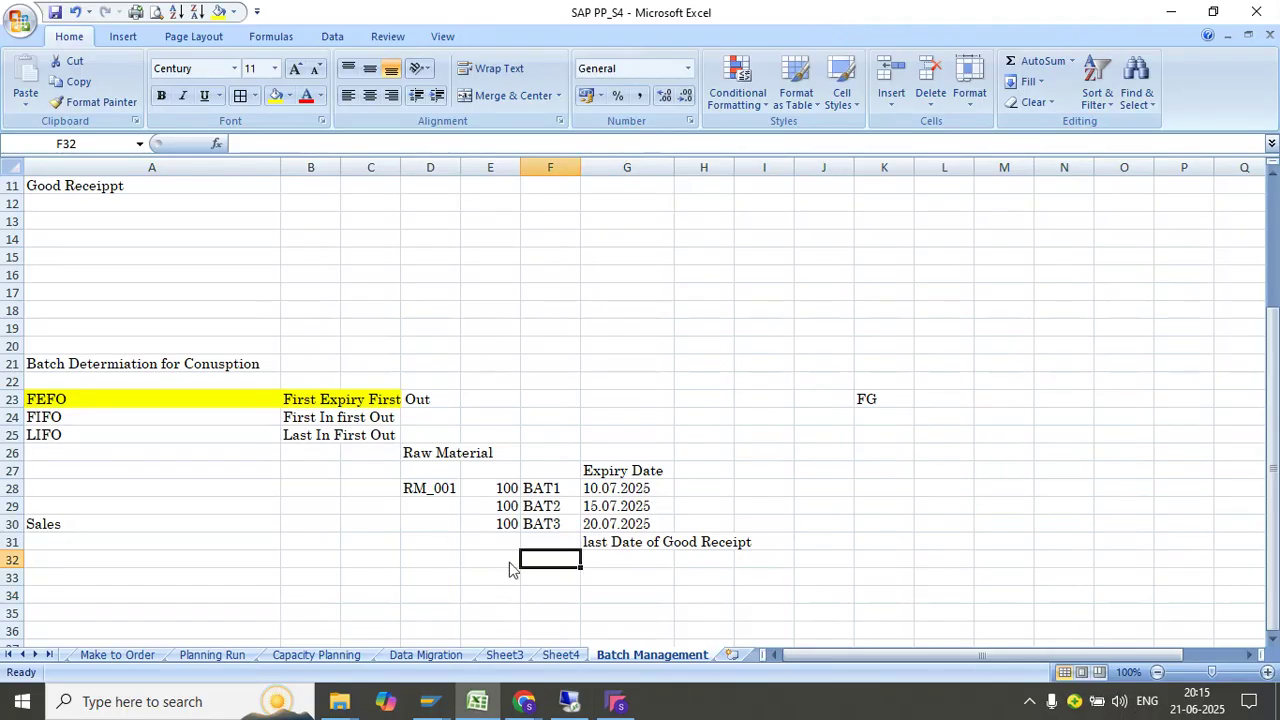
left_click(410, 576)
type("FG")
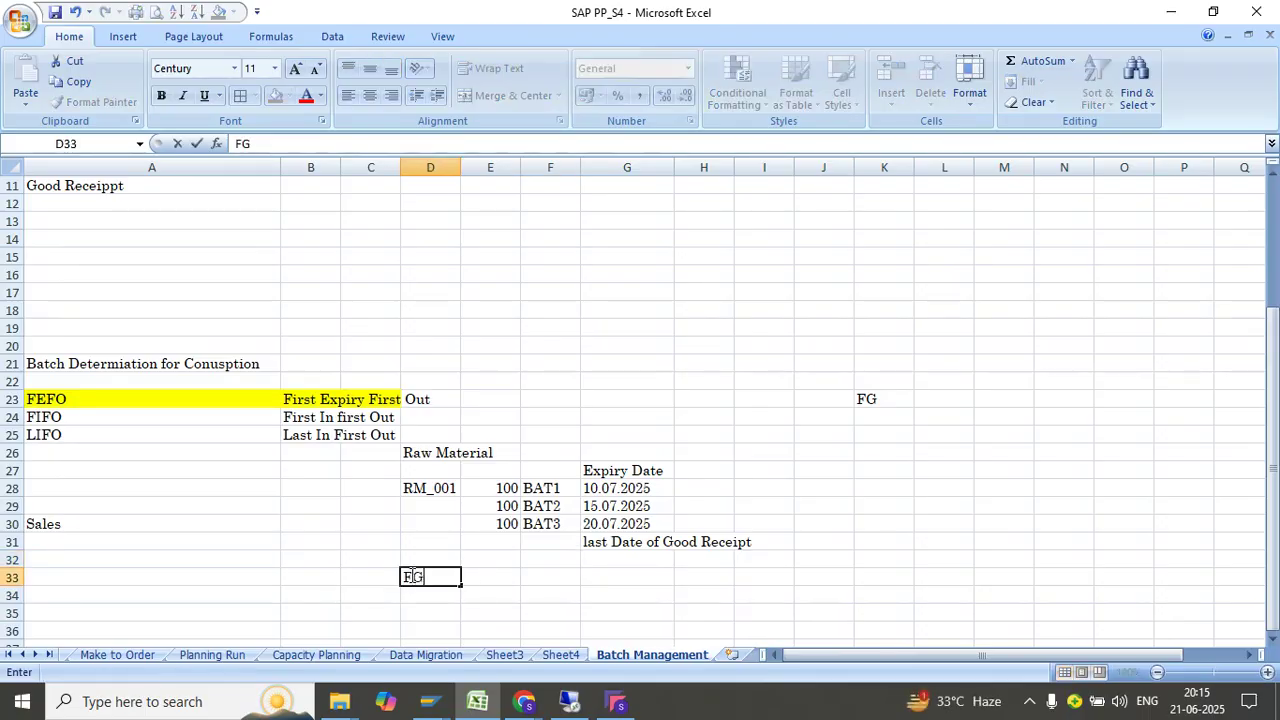
key("Escape")
type("RM")
key("Escape")
Enter the heading "batch Configuration" in cell A37, beneath the batch determination notes.
key("Down")
key("Down")
key("Down")
key("Down")
key("Down")
key("Down")
key("Down")
key("Down")
key("Down")
key("Down")
key("Down")
key("Down")
key("Down")
key("Down")
key("Down")
key("Down")
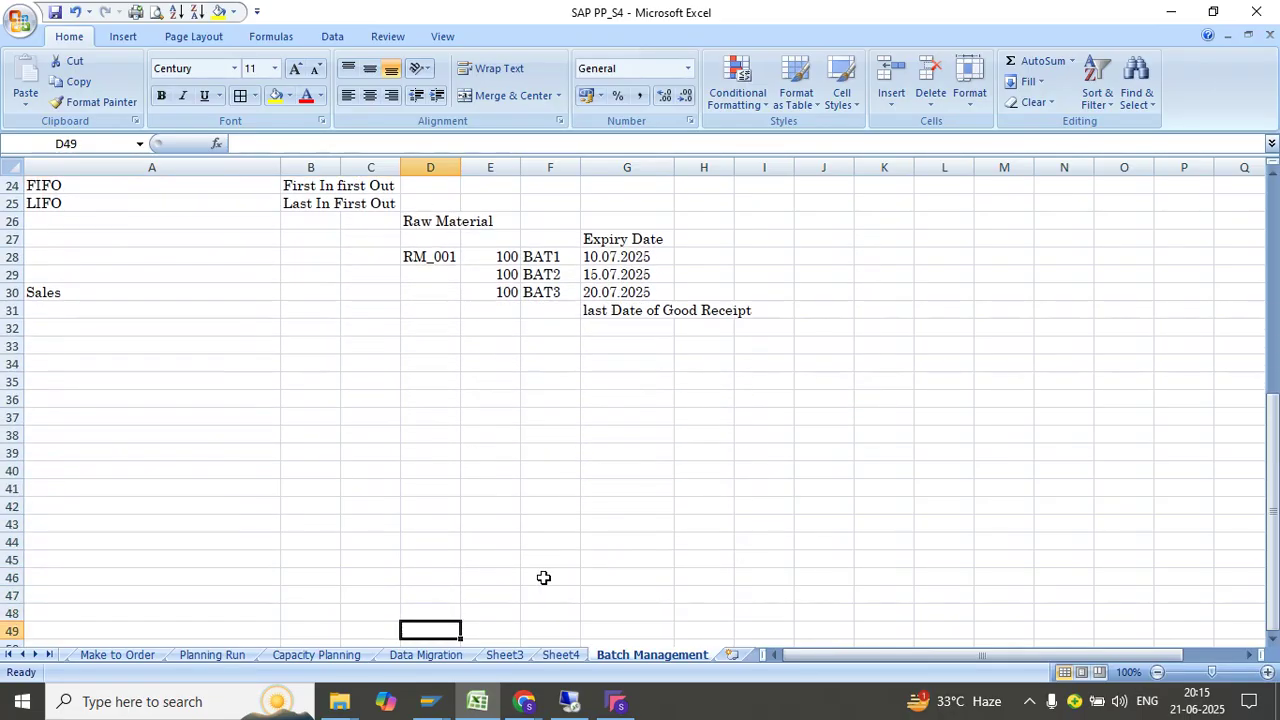
left_click(143, 417)
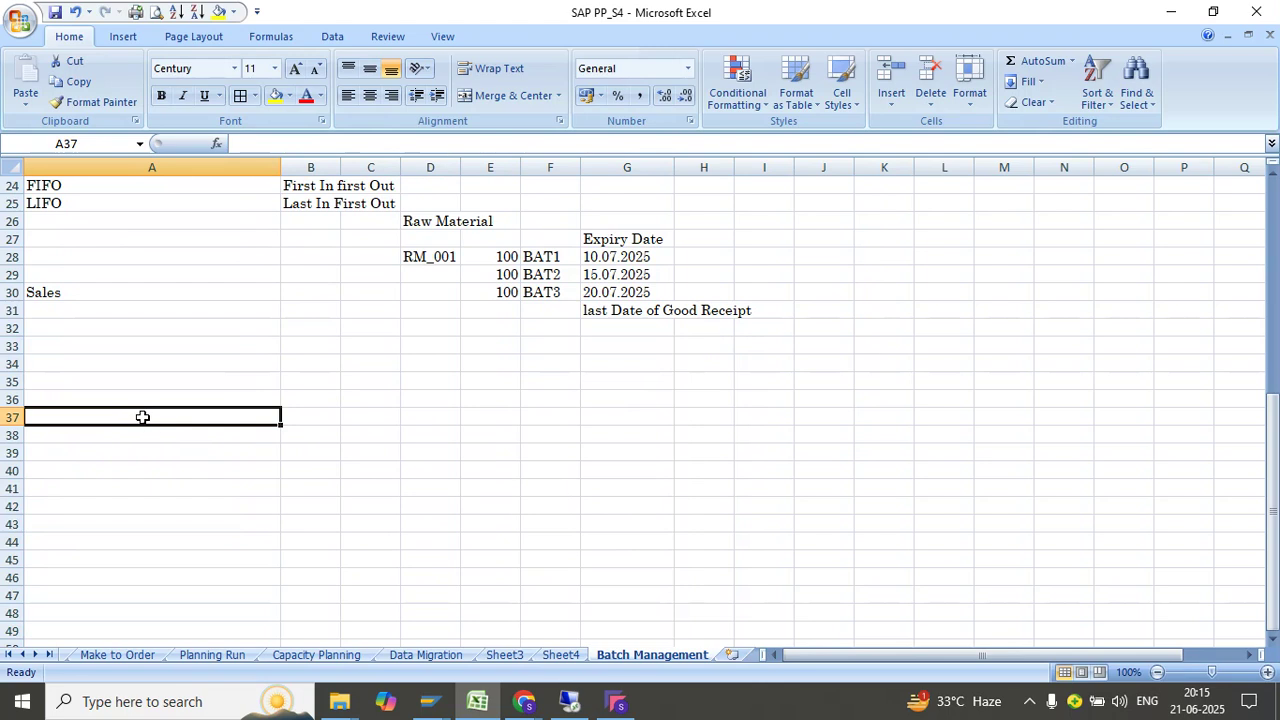
type("batch Conifug")
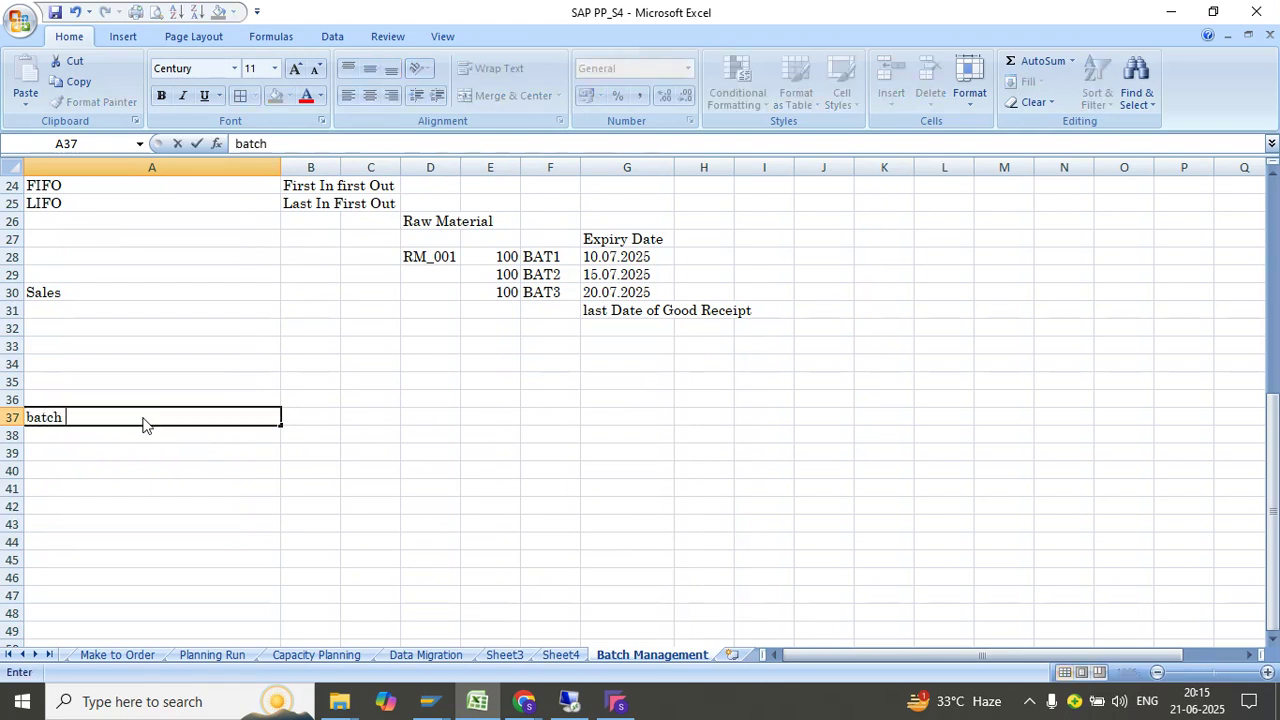
key("BackSpace")
key("BackSpace")
key("BackSpace")
key("BackSpace")
type("G")
type("figuration")
key("Return")
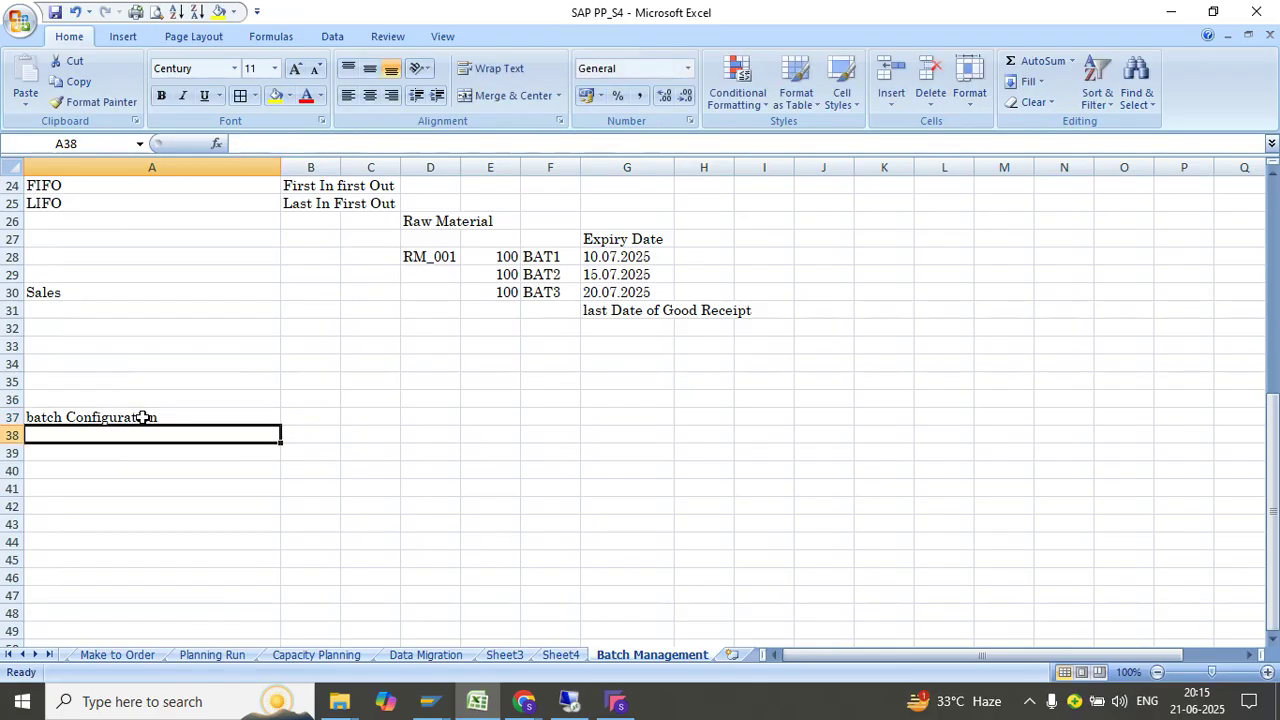
Extend the heading in cell A37 with "For Consulption in Production".
double_click(174, 418)
type("For")
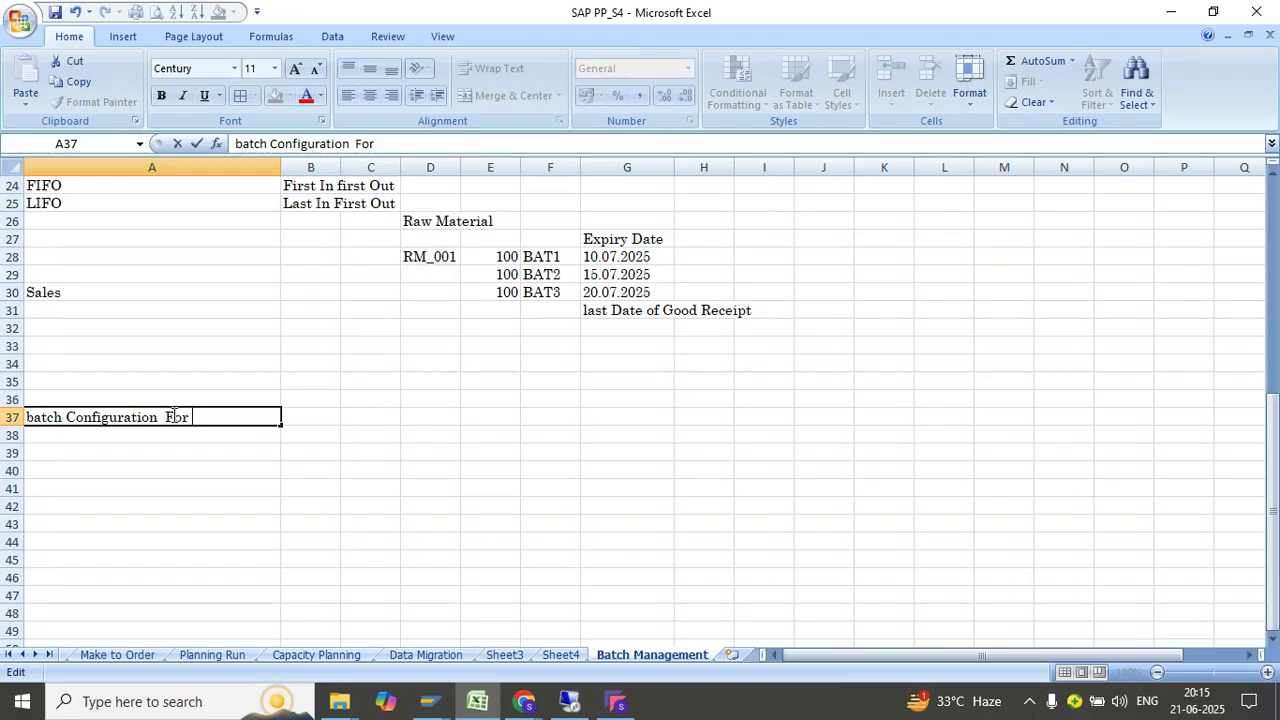
type(" COnsul")
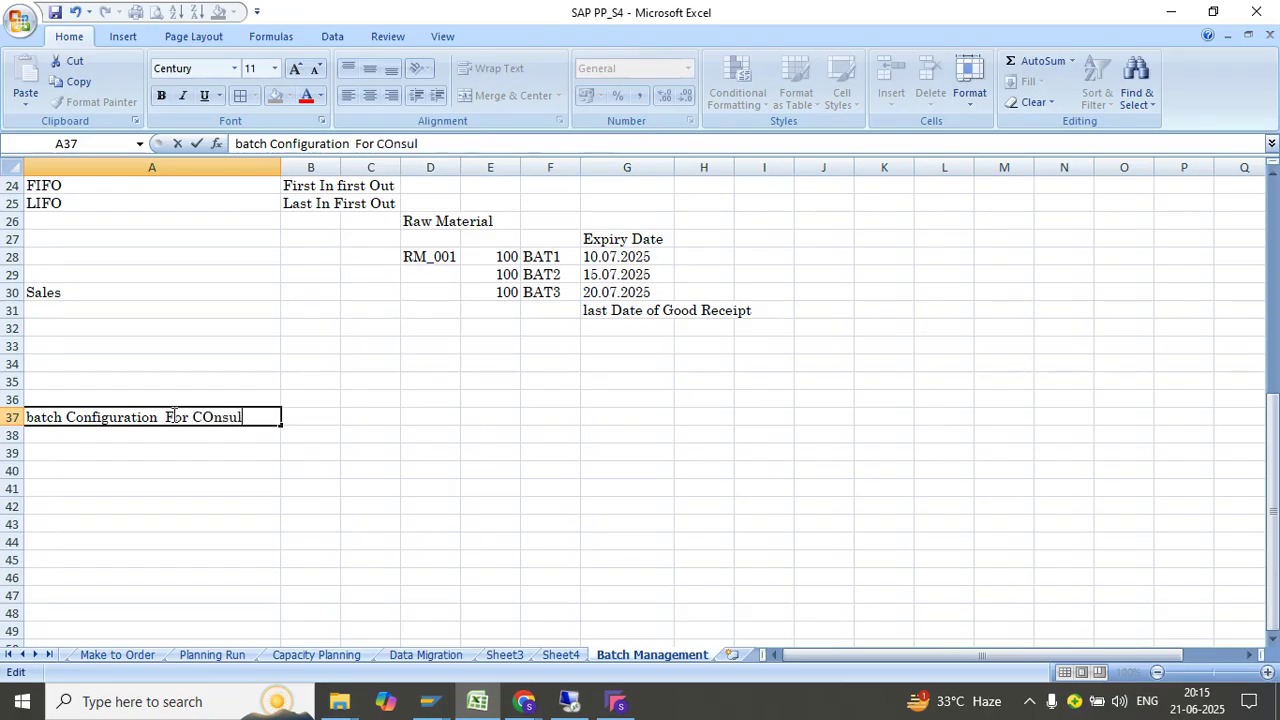
type("ption in Production")
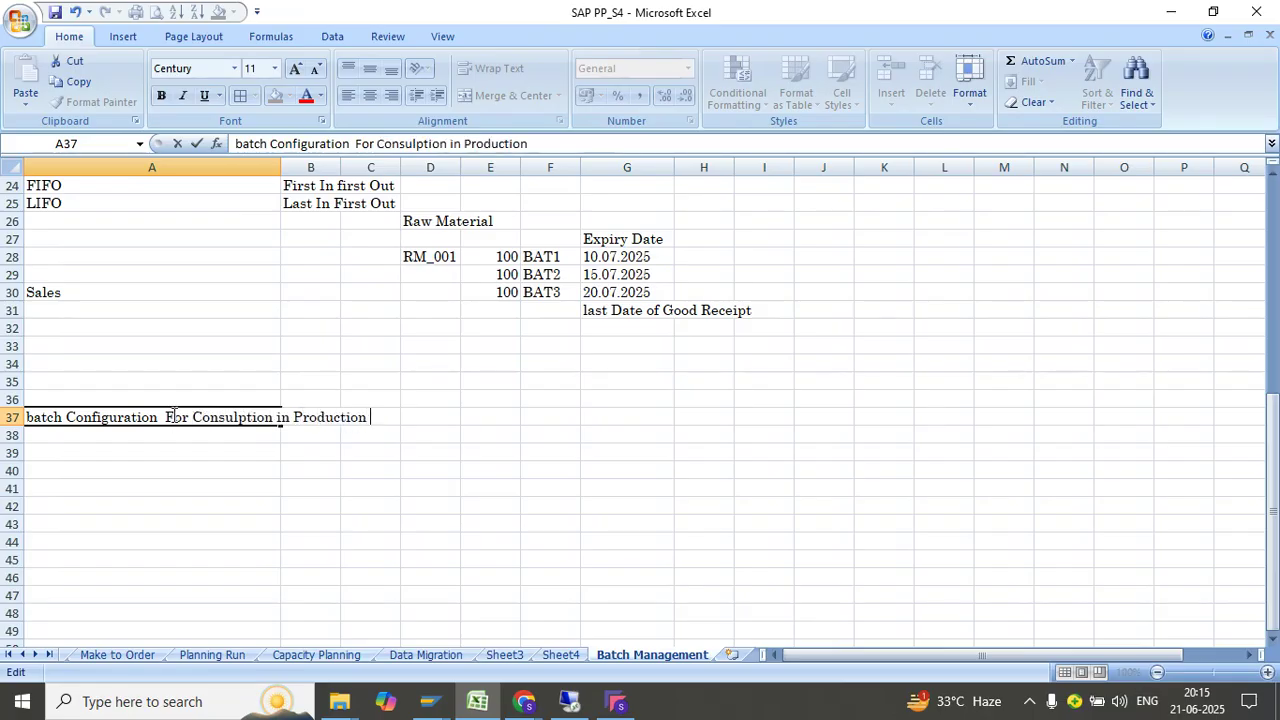
key("Return")
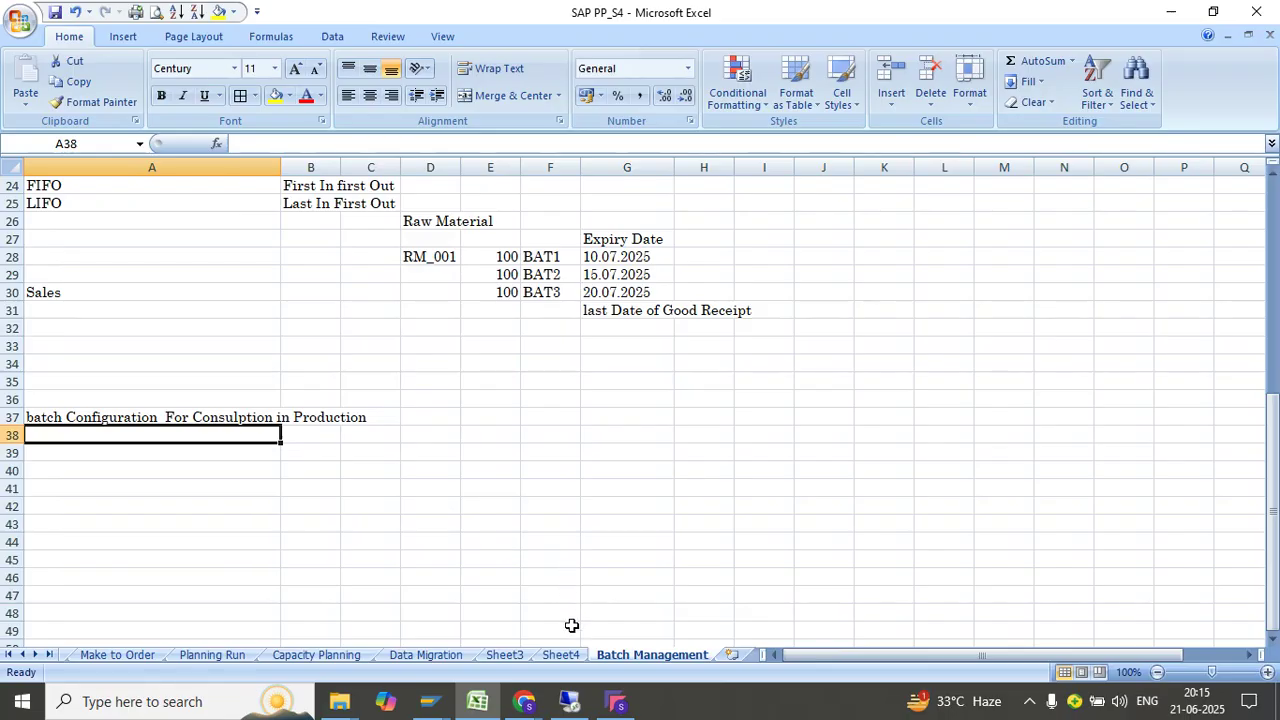
Switch to SAP, run transaction SPRO and open the SAP Reference IMG.
left_click(569, 701)
left_click(141, 52)
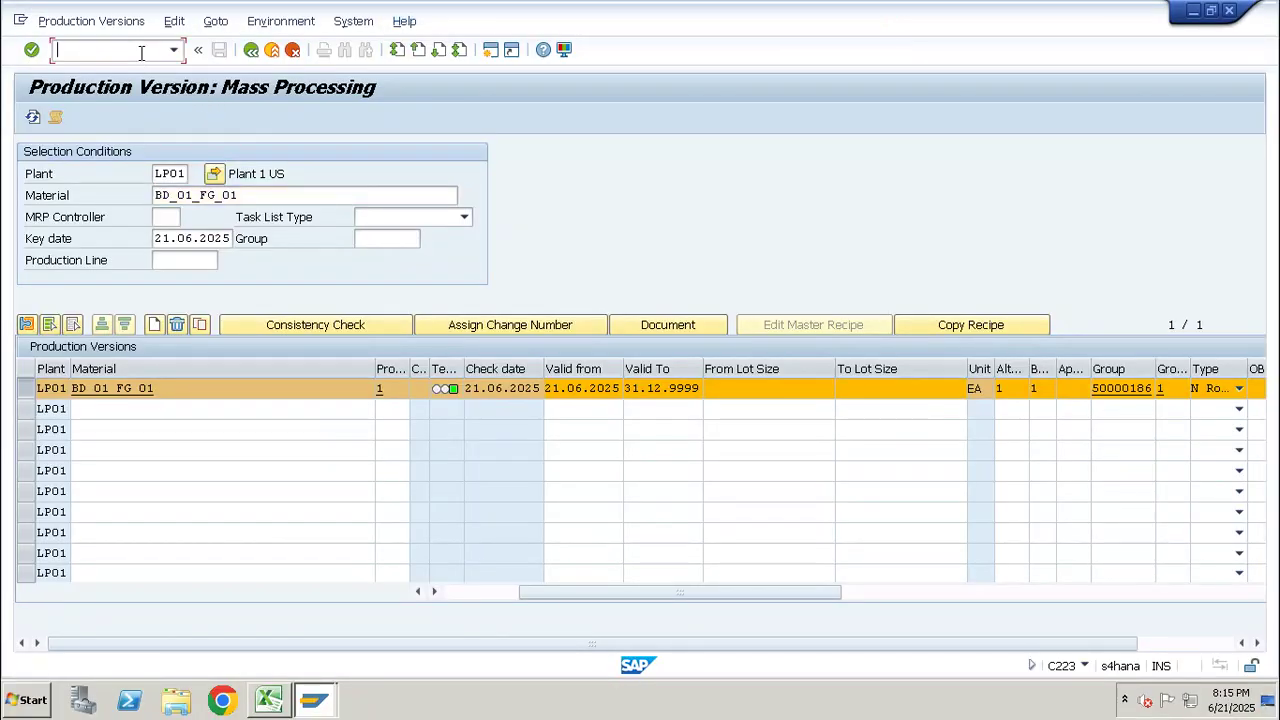
type("/nspro")
key("Return")
left_click(112, 119)
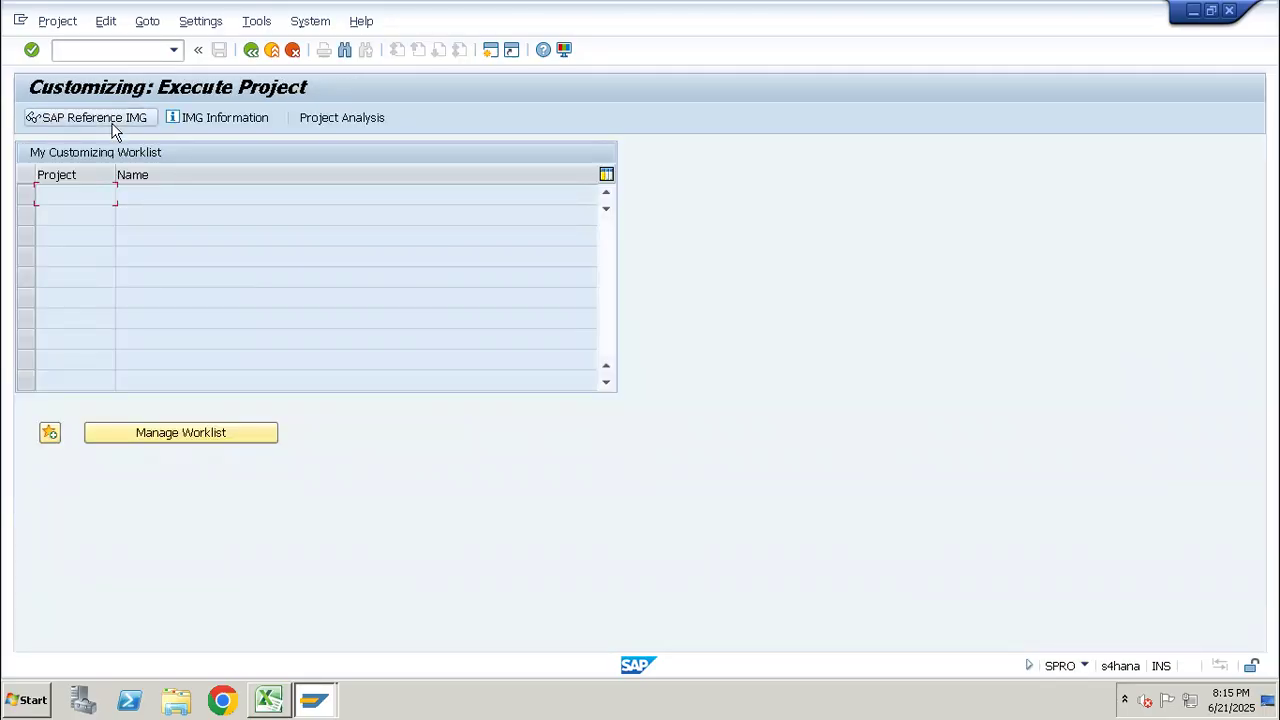
Expand Logistics - General, Batch Management, and Batch Determination and Batch Check in the IMG structure.
left_click_drag(1254, 272, 1255, 380)
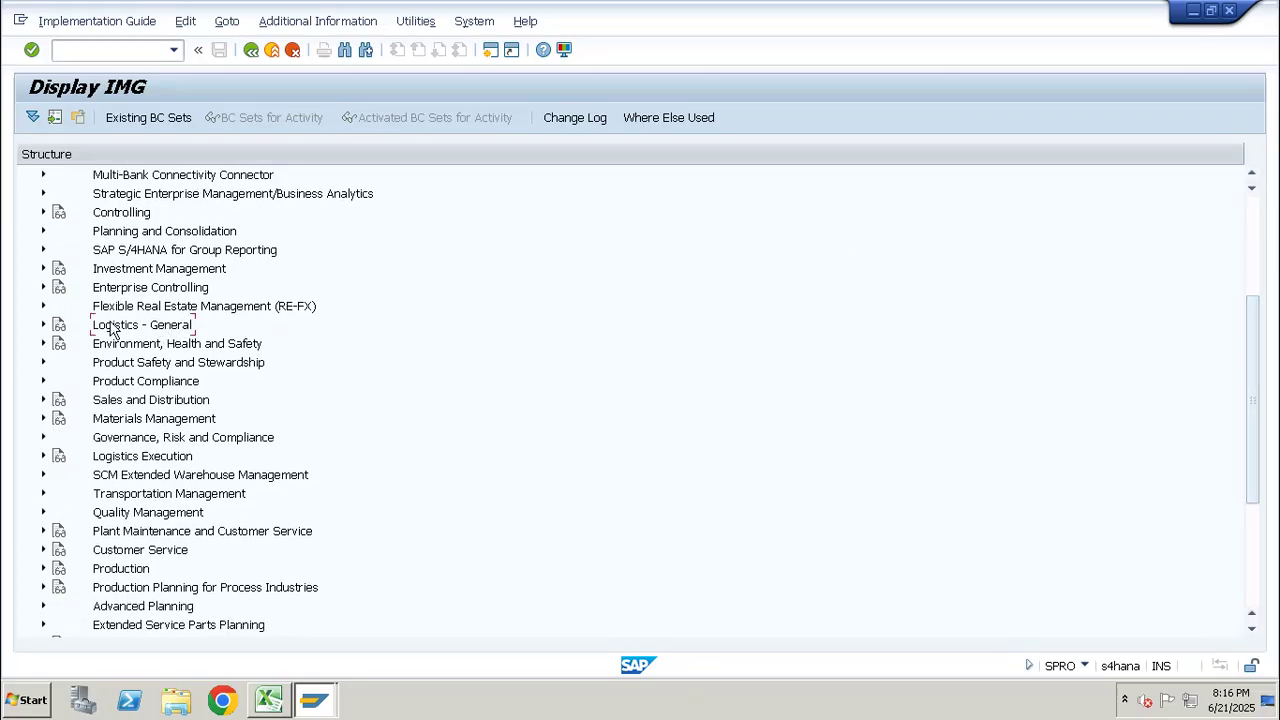
left_click(44, 325)
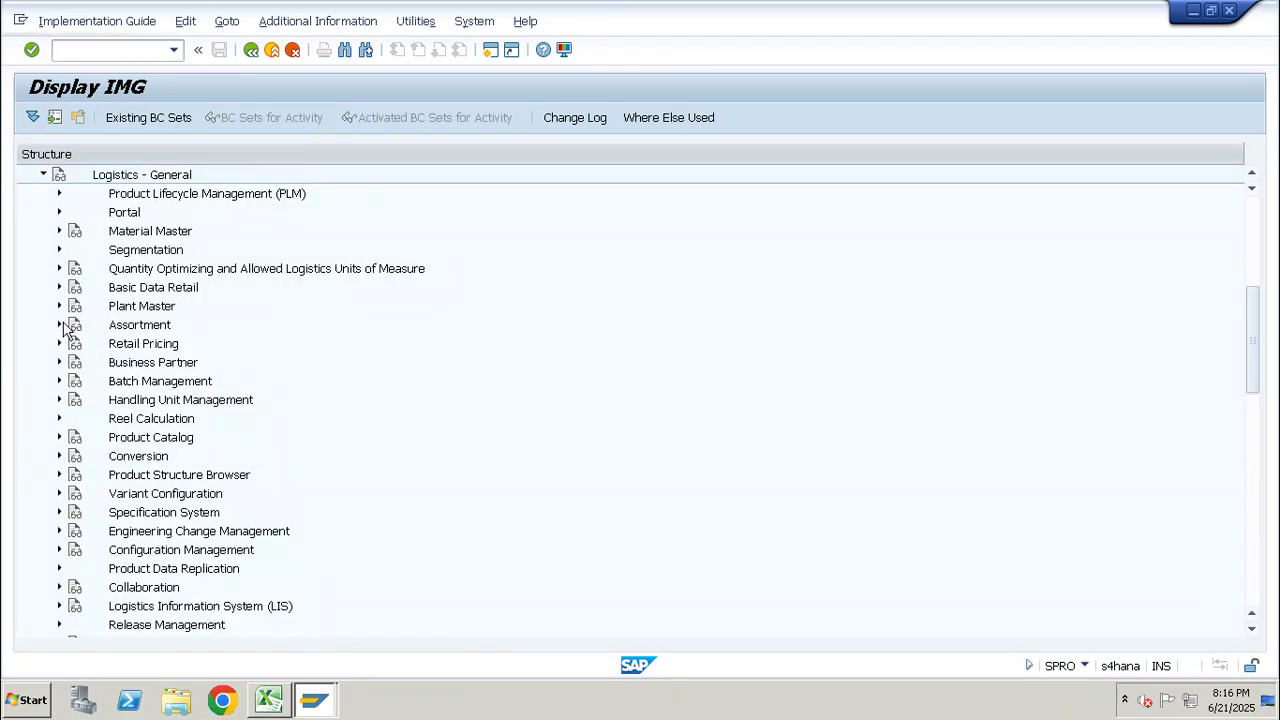
left_click(162, 177)
left_click(59, 381)
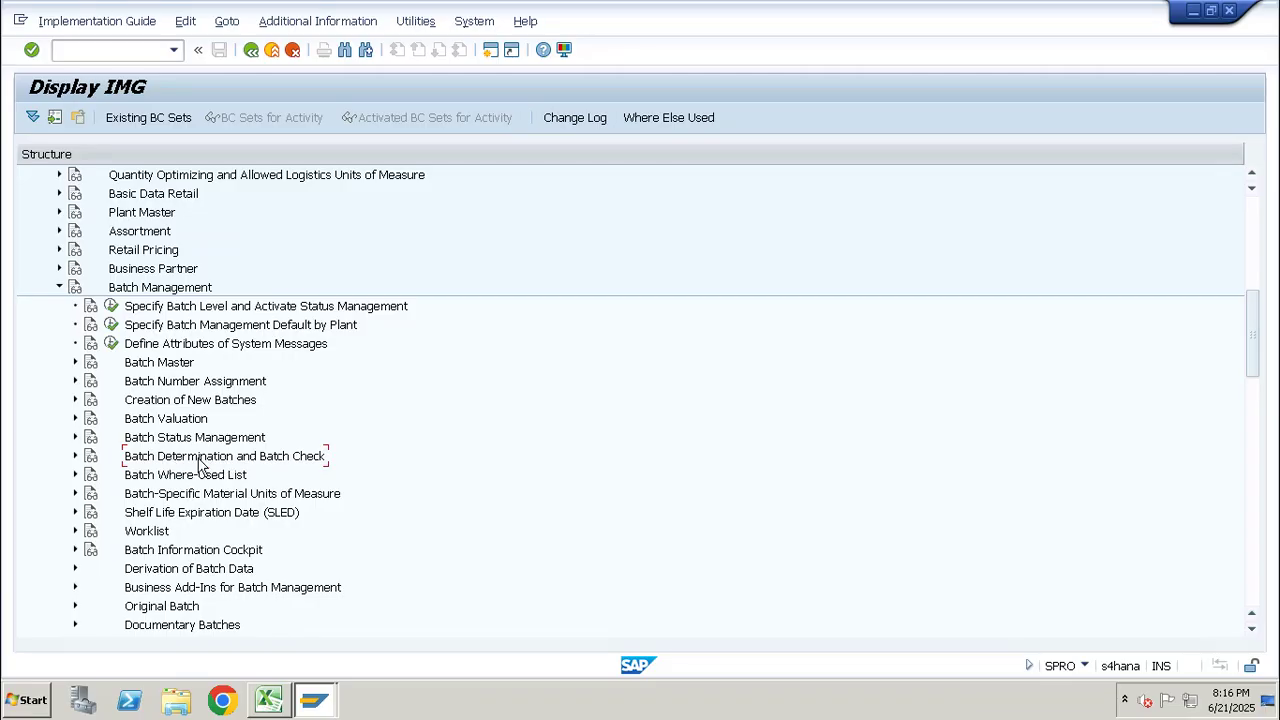
left_click(75, 456)
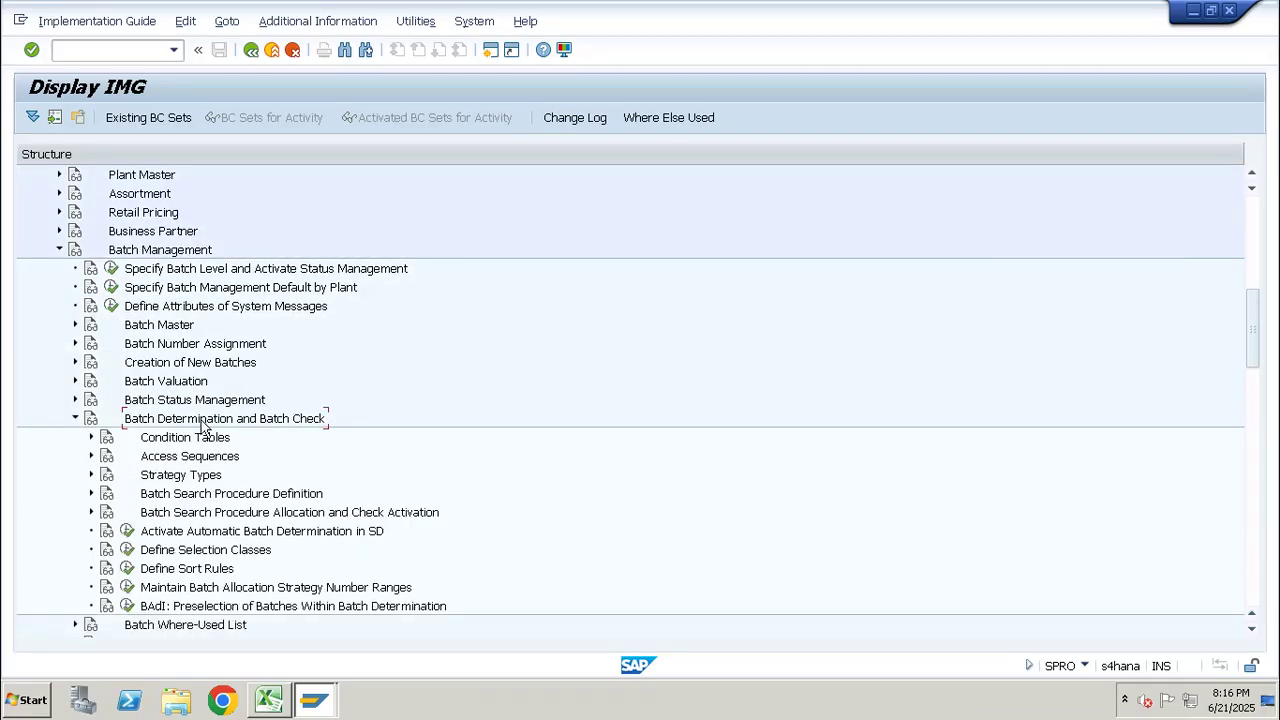
Switch back to the Excel worksheet and enter "1. Condition Table" in cell A40.
mouse_move(500, 3)
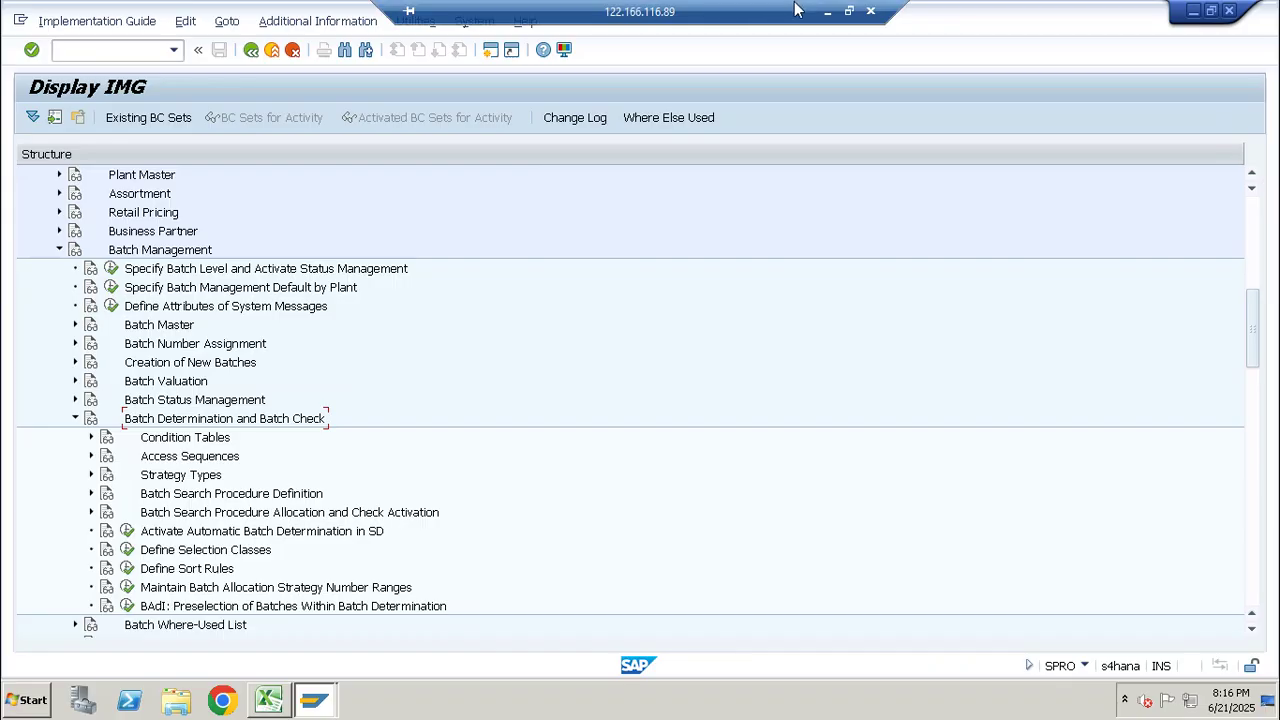
left_click(830, 13)
left_click(187, 476)
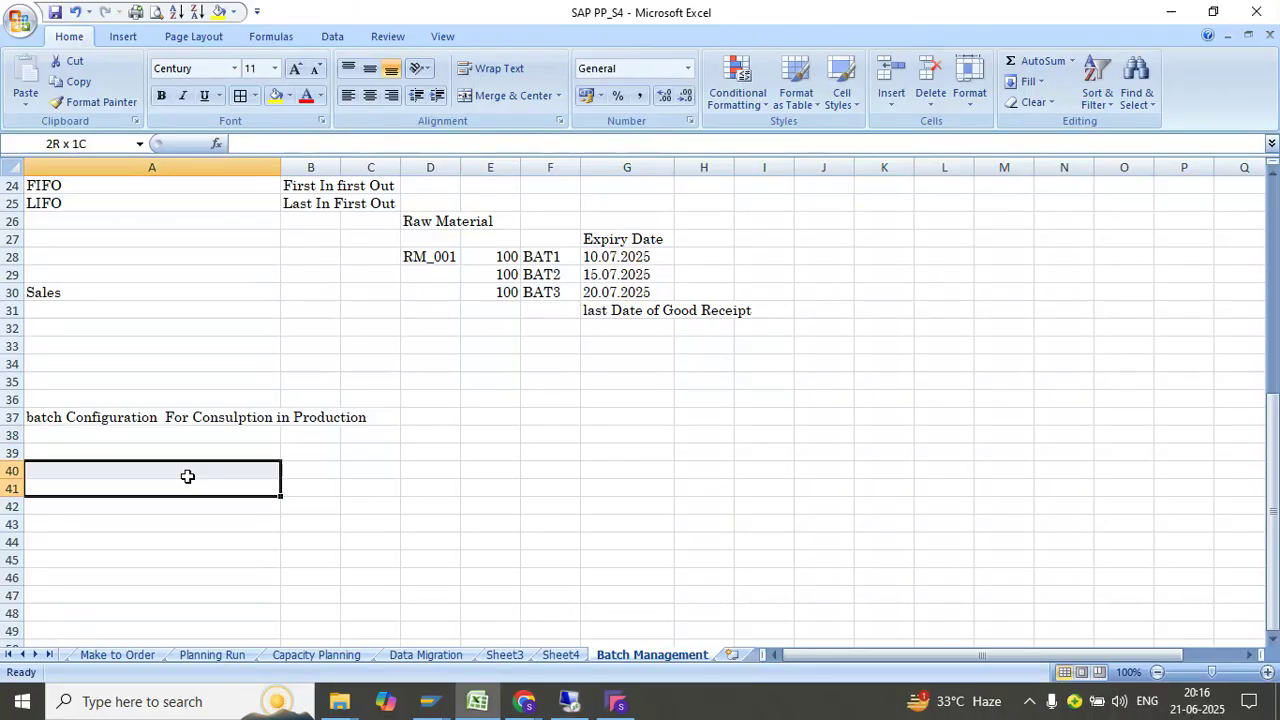
type("Co")
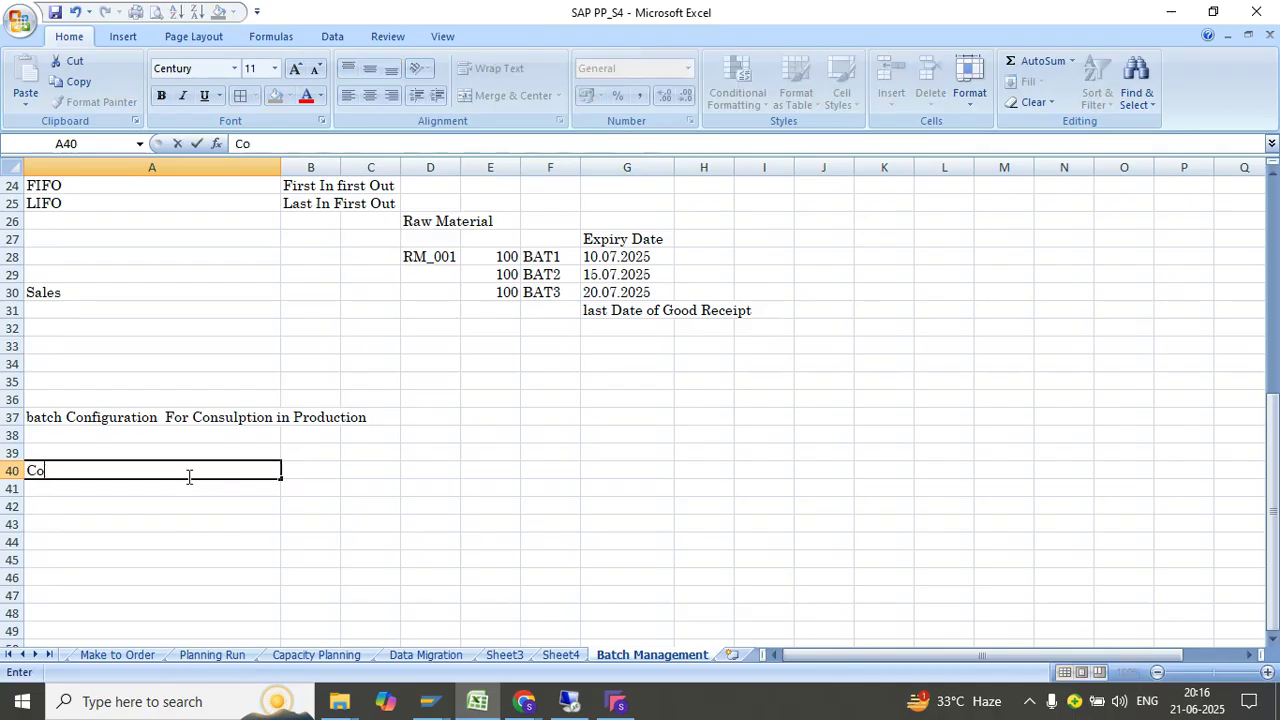
type("ndition Tab")
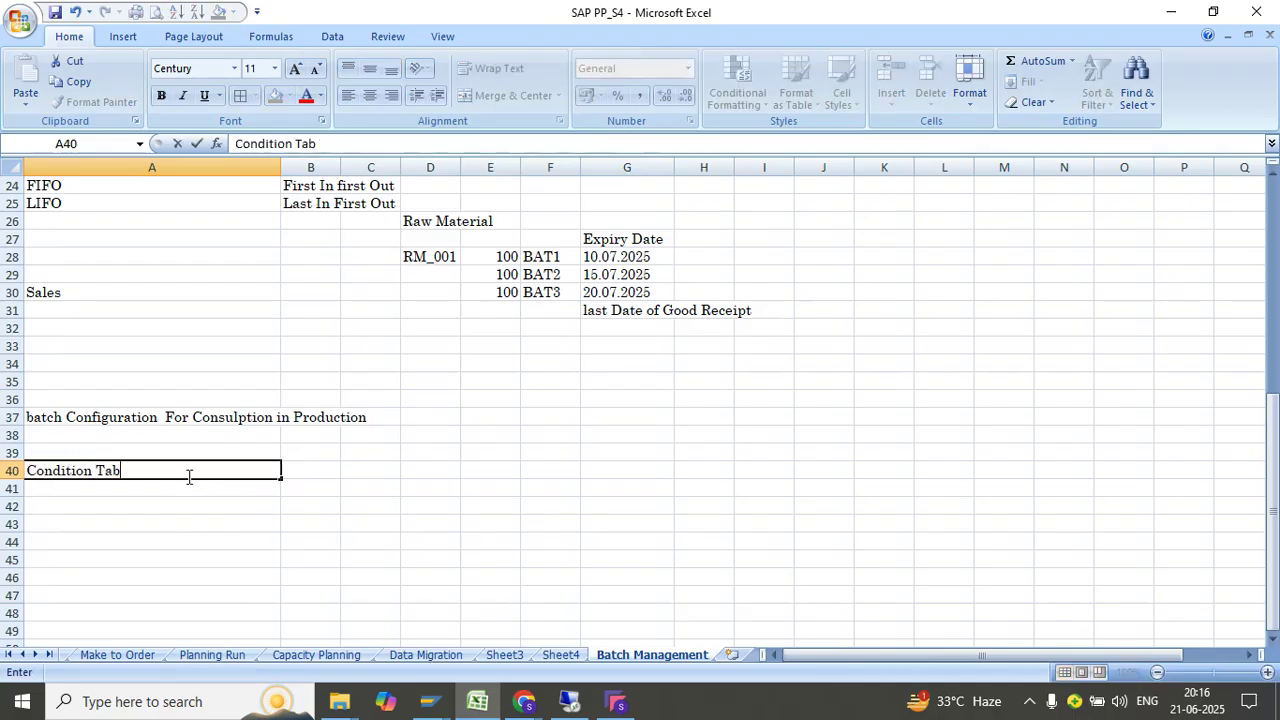
type("le")
key("Return")
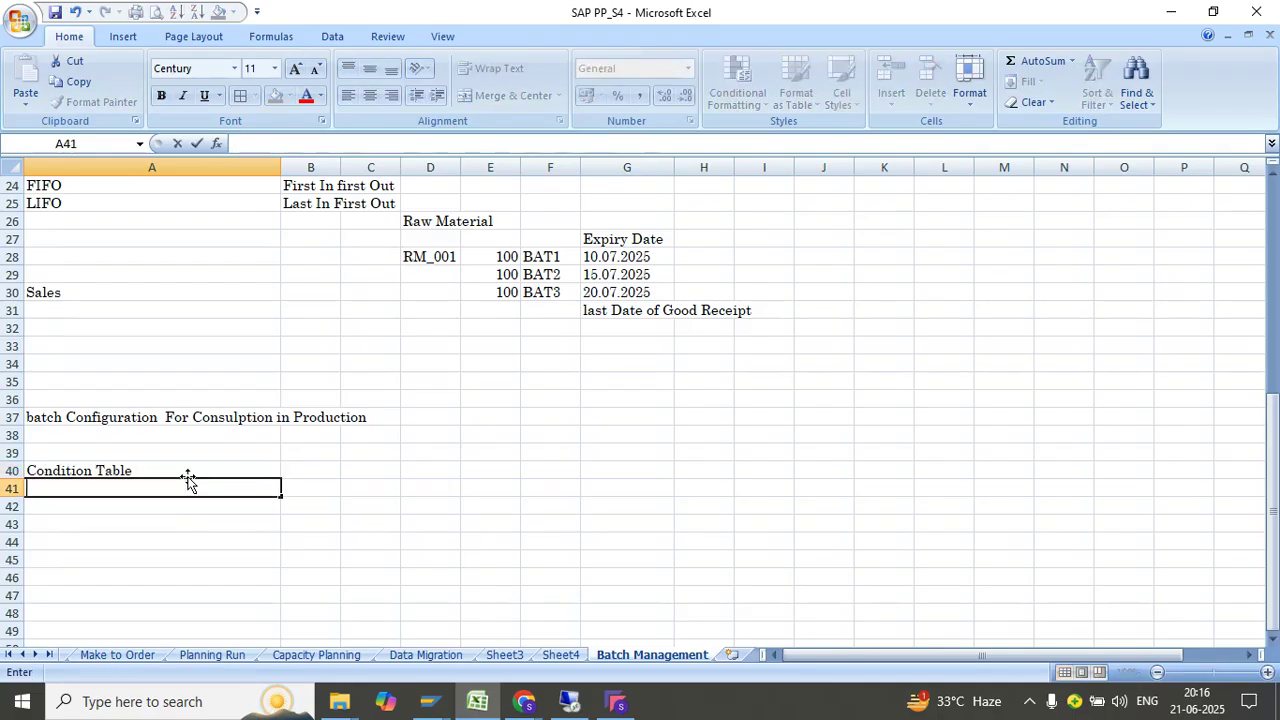
left_click(188, 476)
type("1. Con")
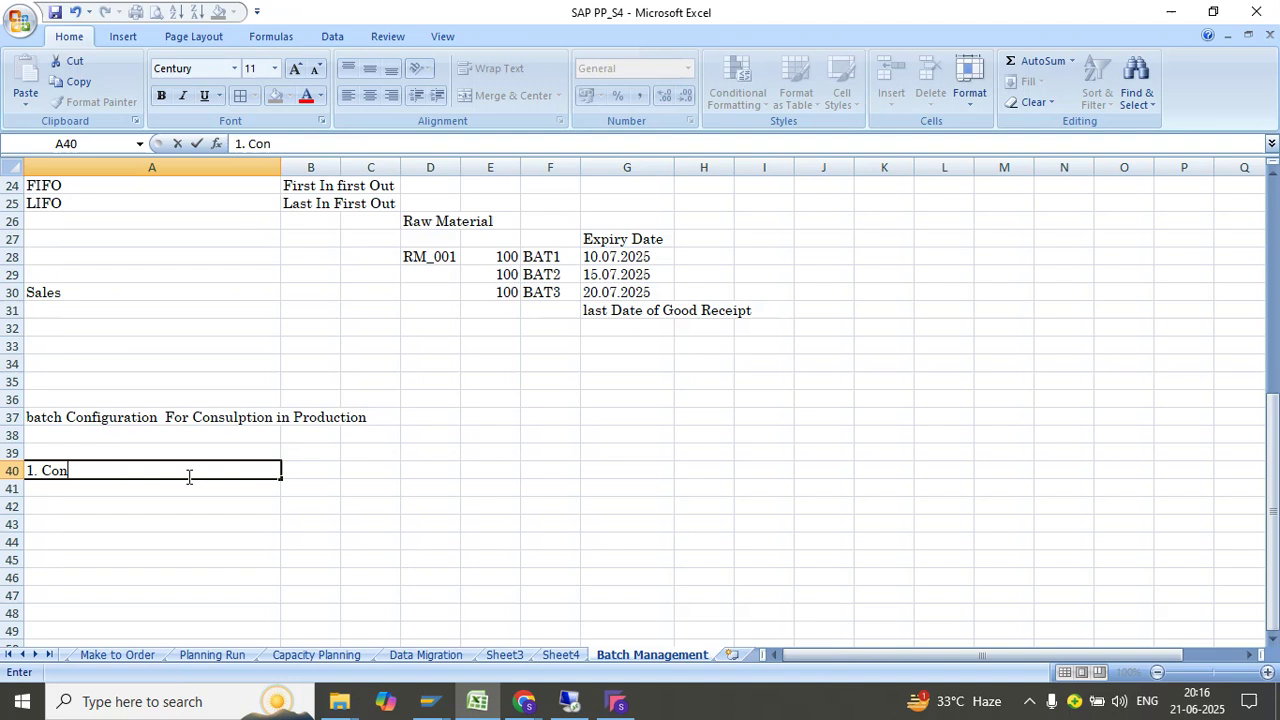
type("dition Table")
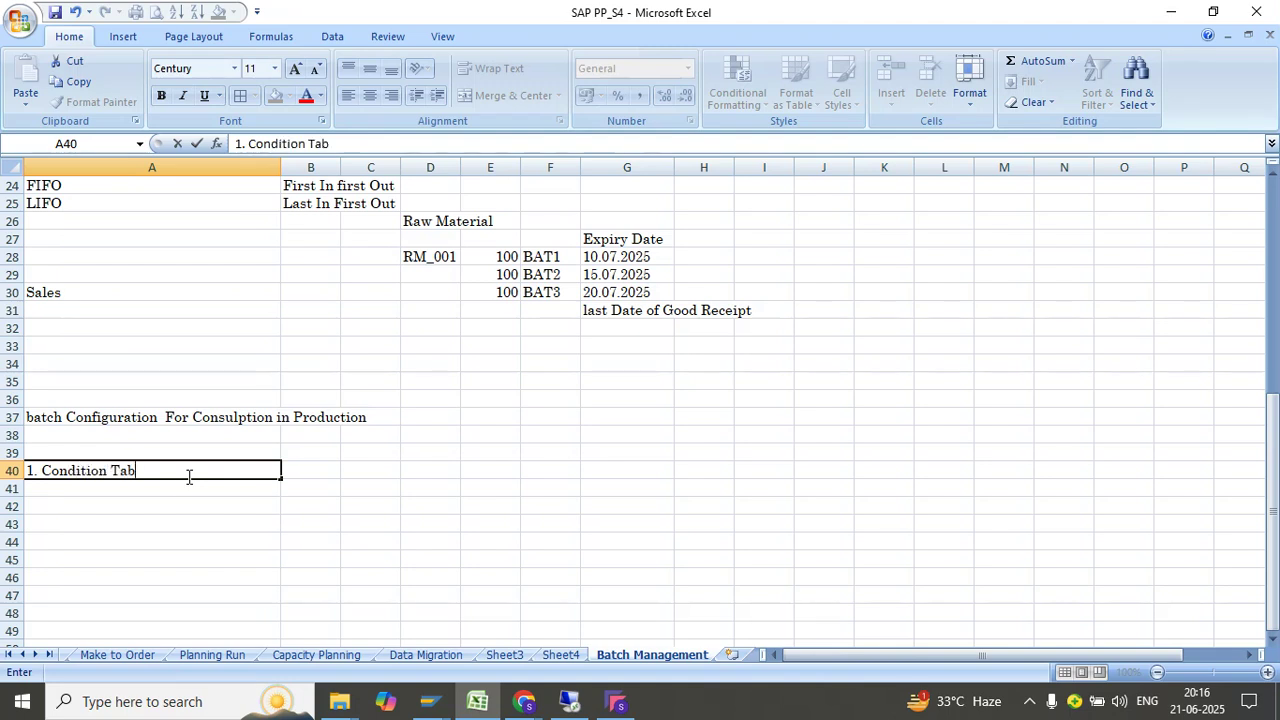
key("Return")
left_click(186, 476)
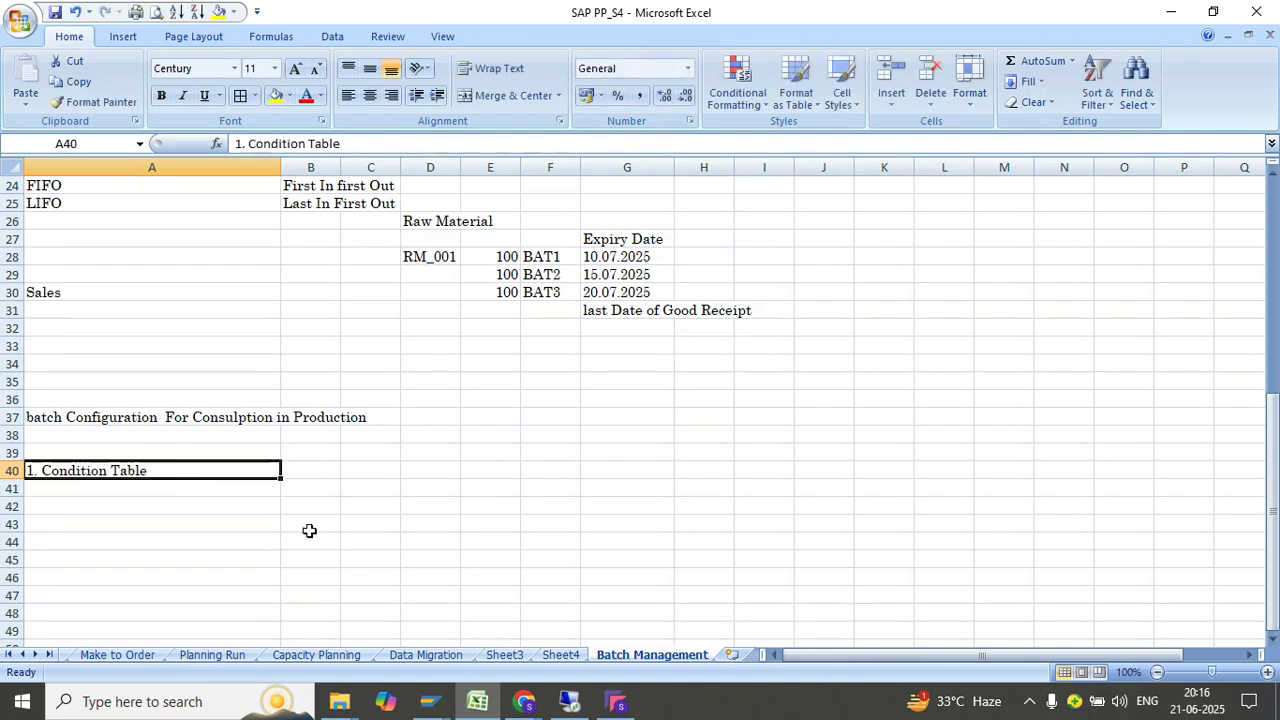
Return to SAP and expand the Condition Tables node under Batch Determination and Batch Check.
left_click(616, 701)
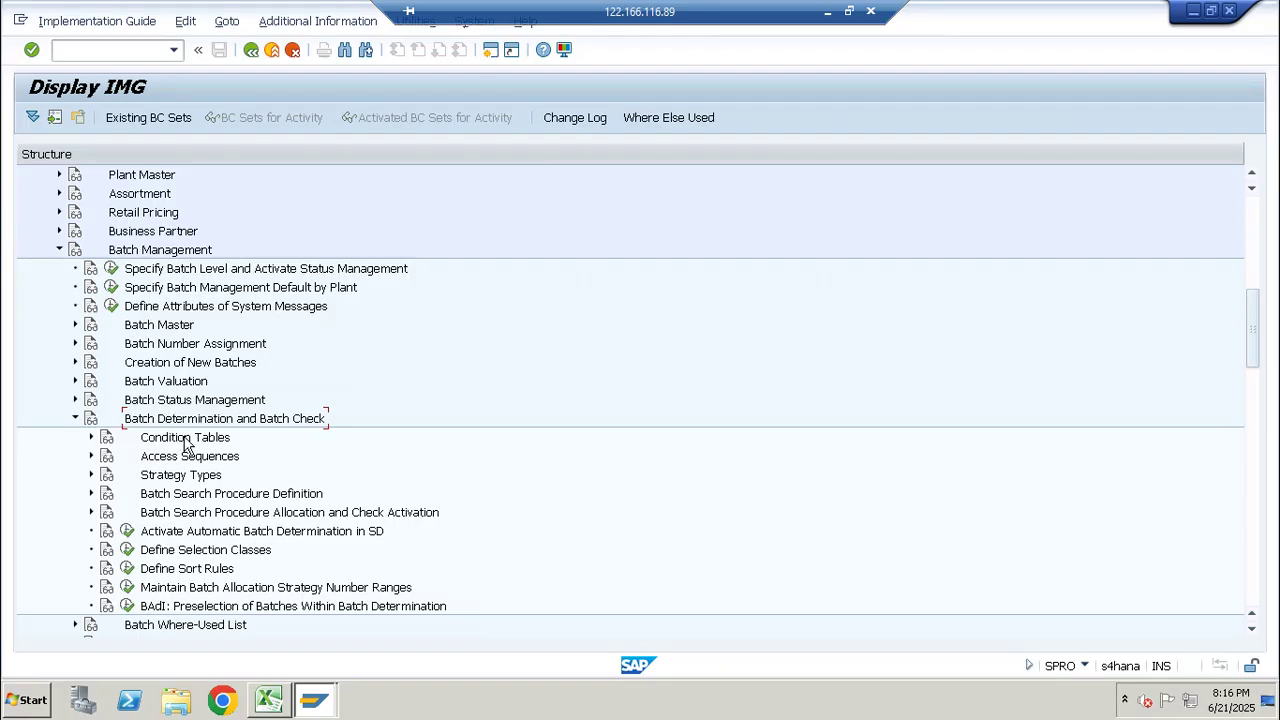
left_click(184, 441)
left_click(91, 439)
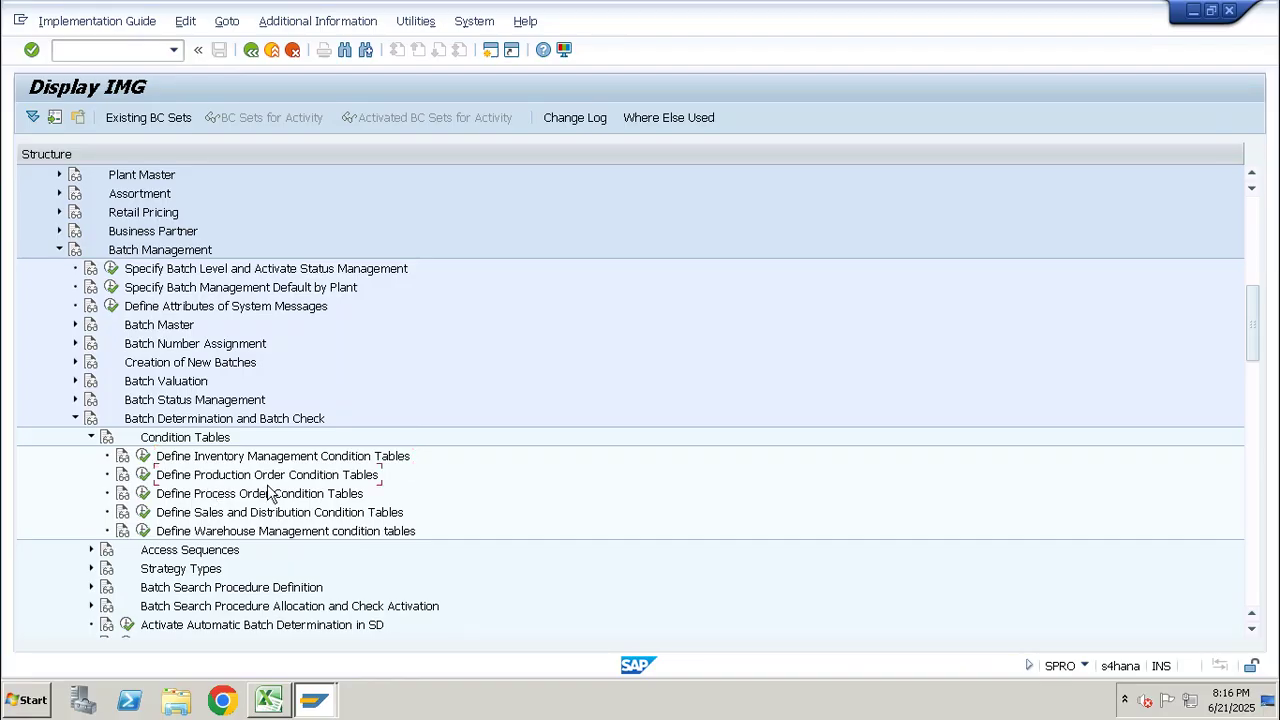
key("Down")
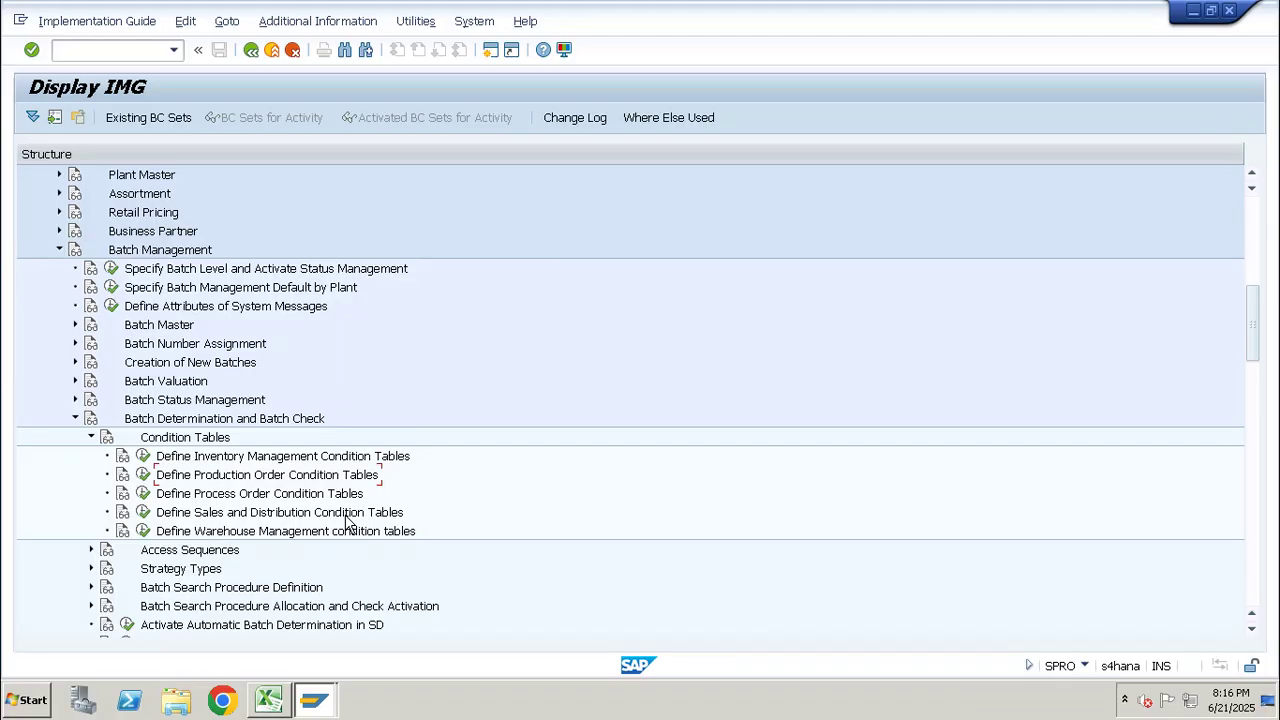
left_click(143, 476)
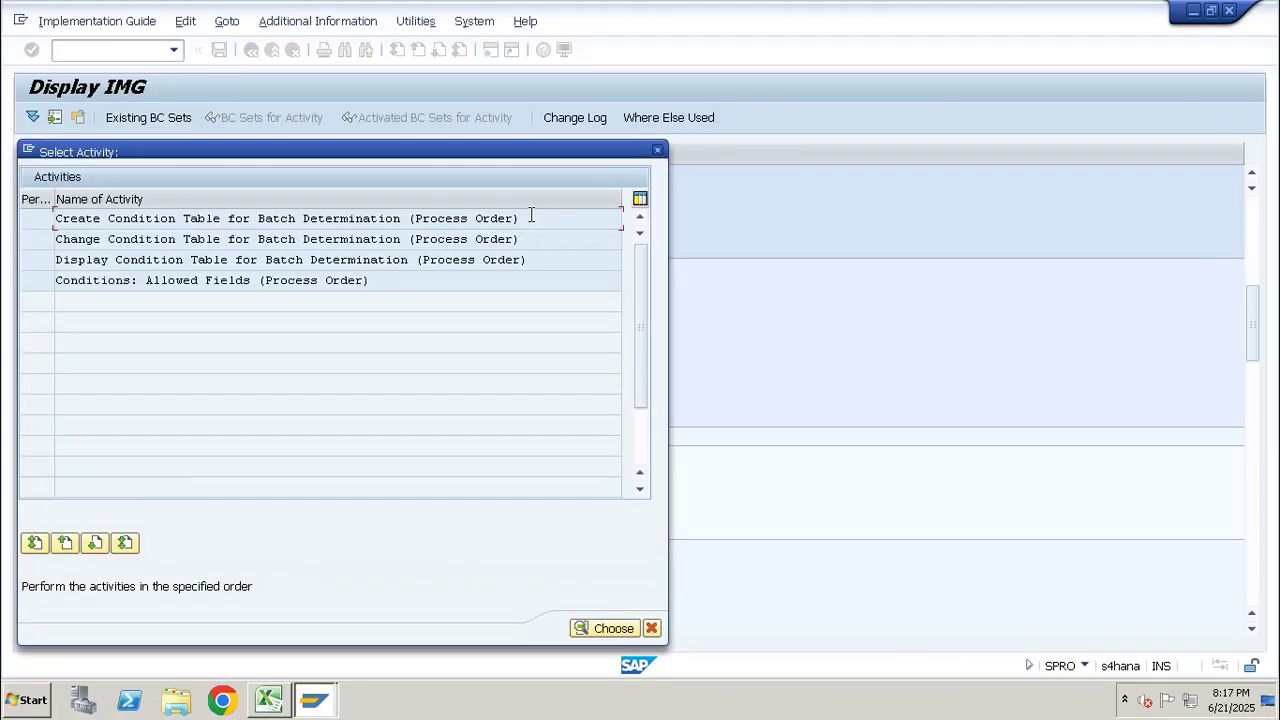
left_click_drag(531, 218, 41, 246)
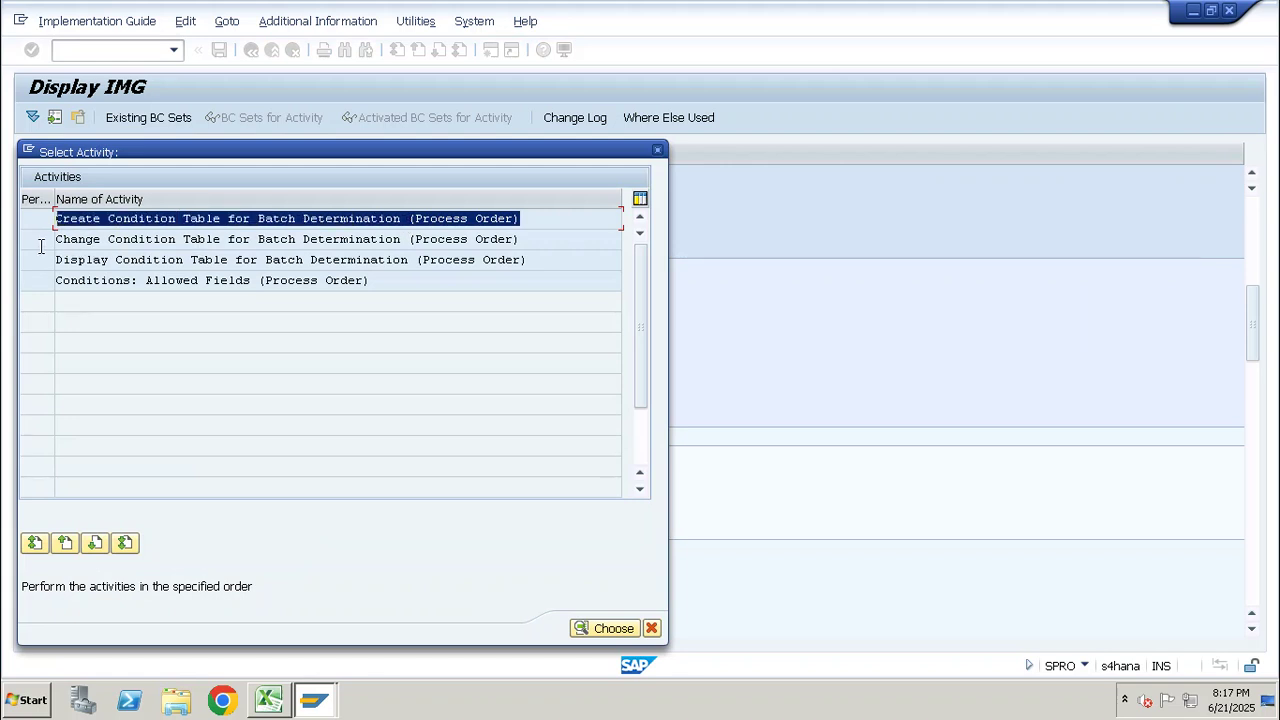
key("Escape")
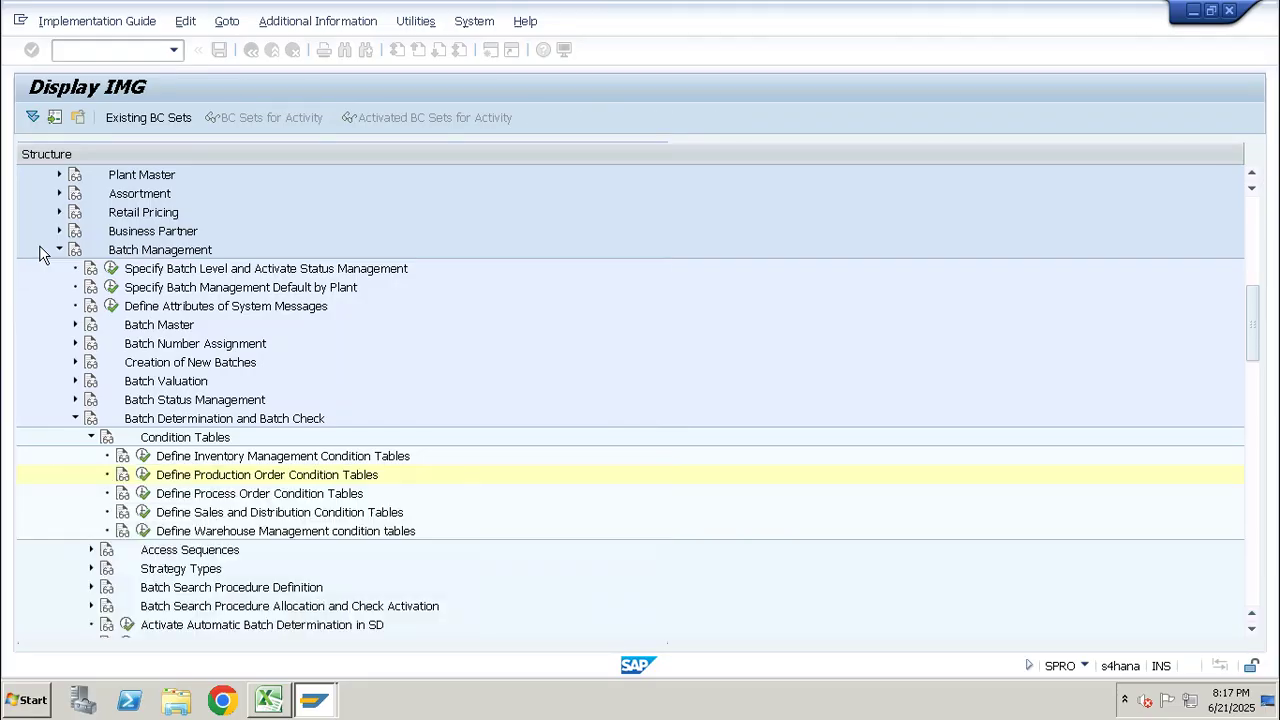
Open the activities for Define Process Order Condition Tables and highlight Create Condition Table for Batch Determination (Process Order).
left_click(143, 493)
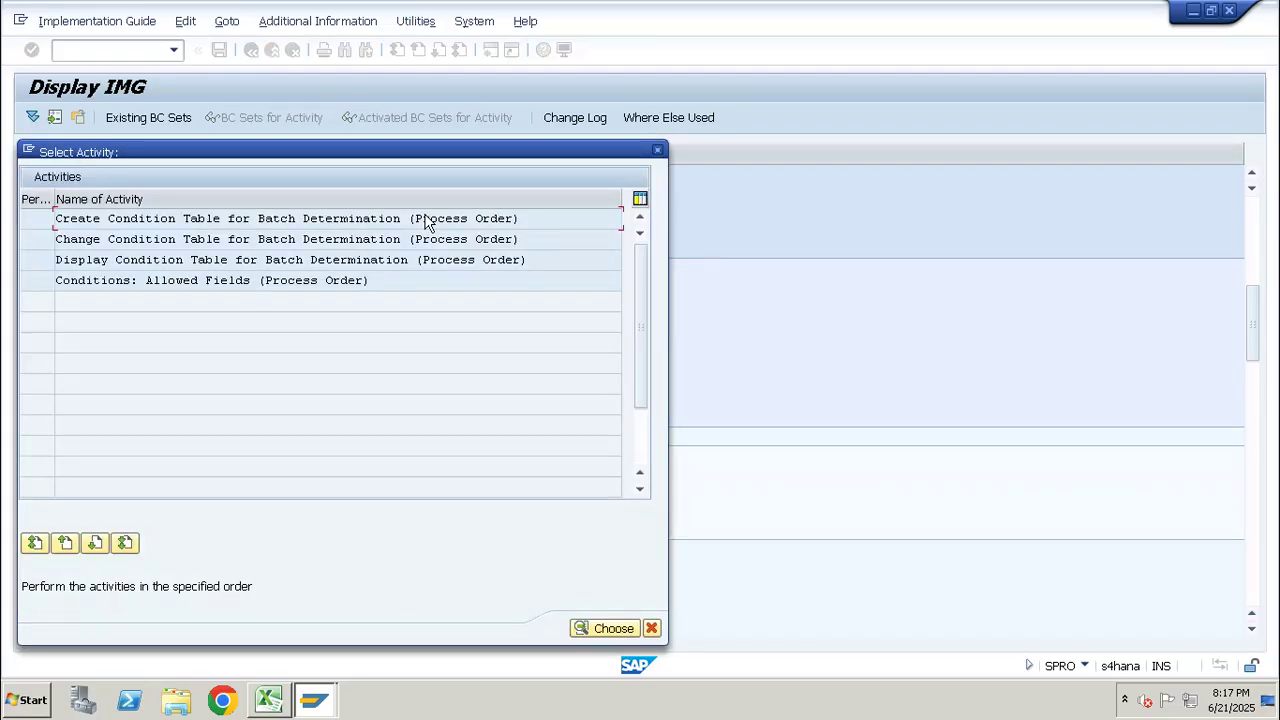
left_click_drag(515, 214, 40, 204)
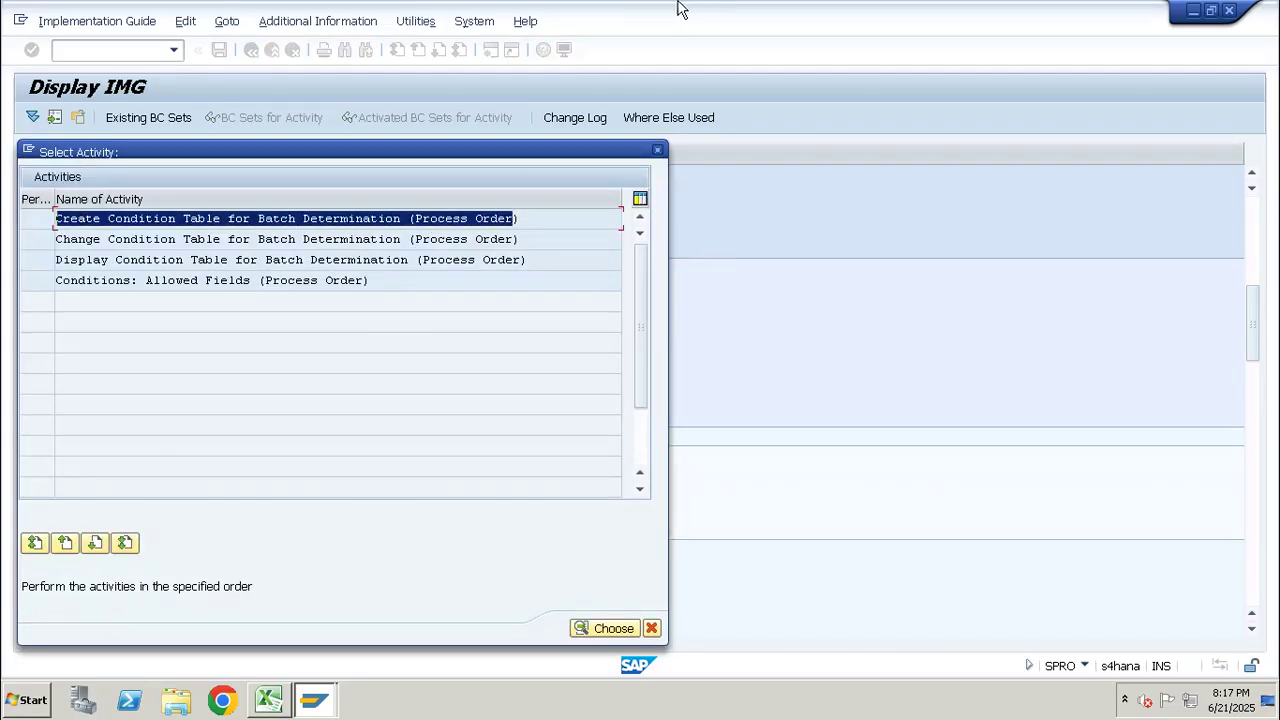
Switch to Excel, review RM_001's first quantity and batch and the condition table note, and return to SAP.
left_click(827, 11)
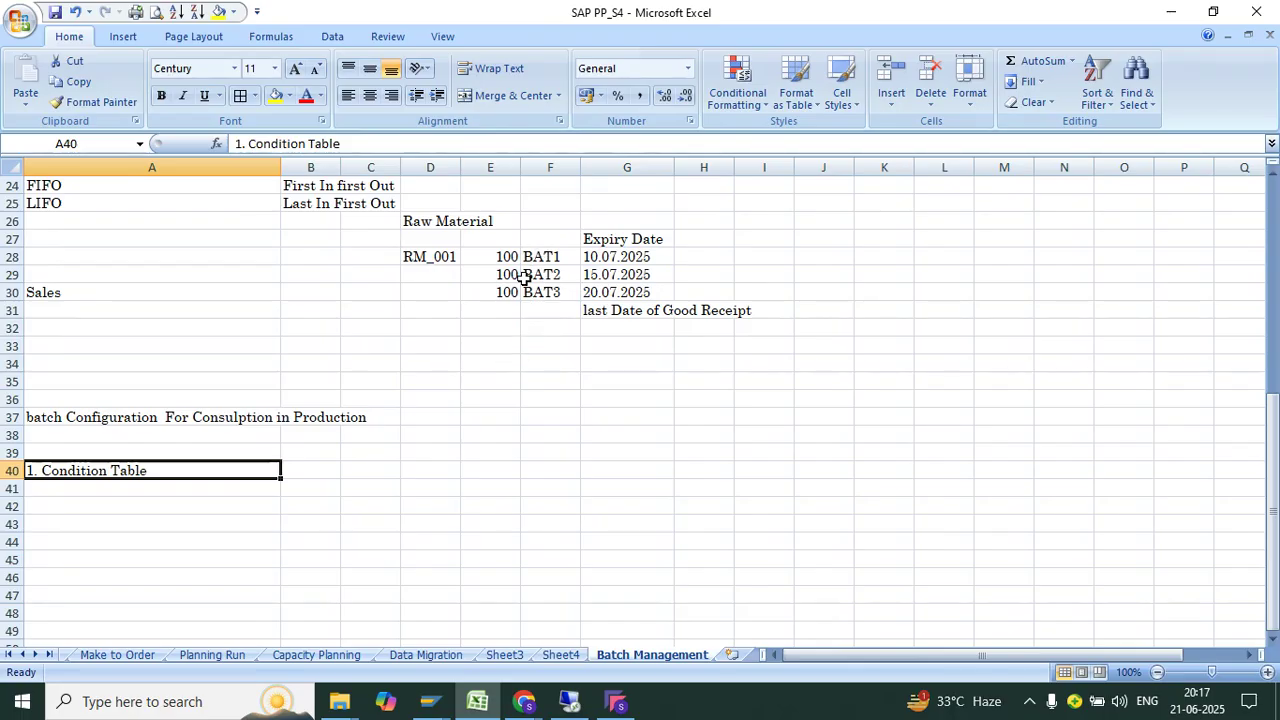
left_click(494, 259)
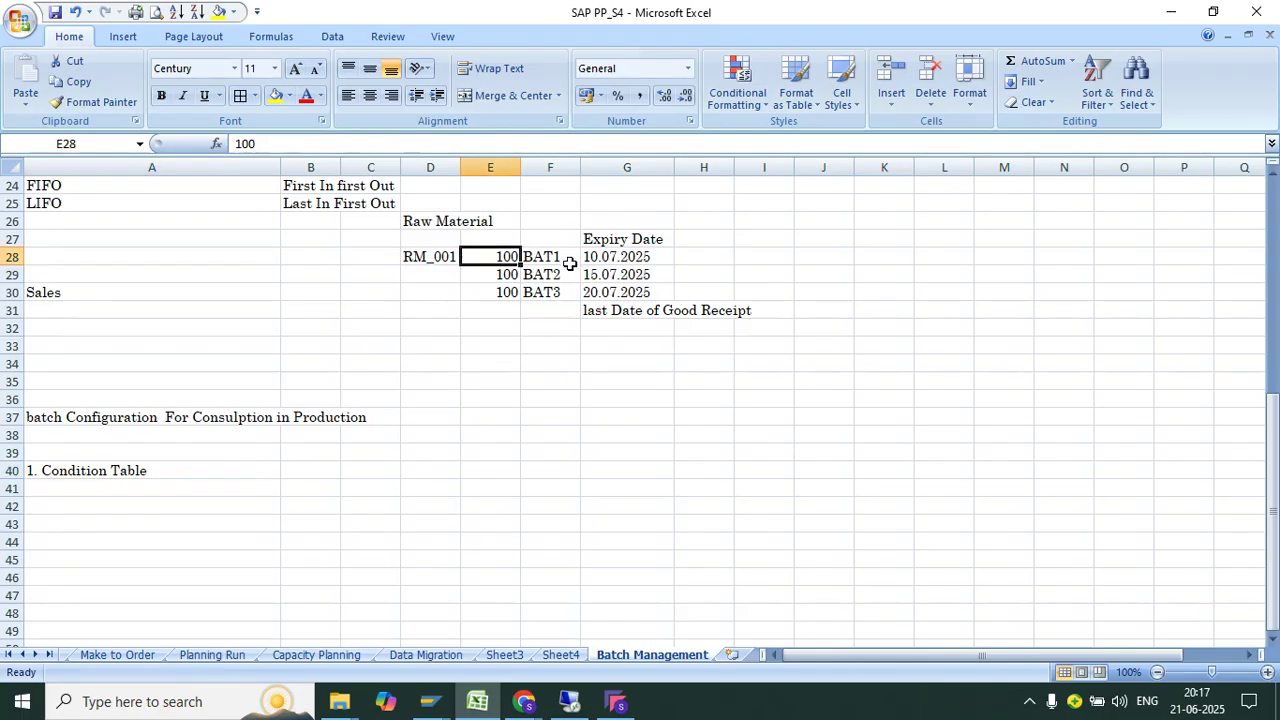
left_click(569, 259)
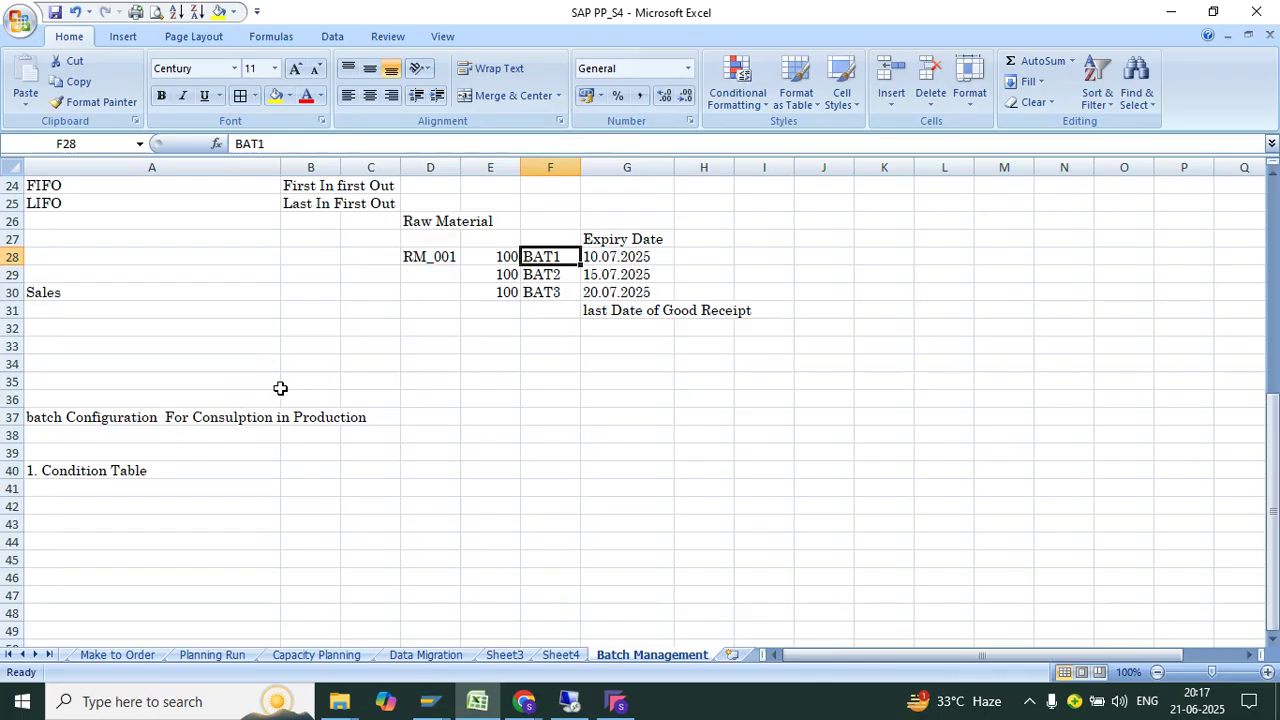
left_click(119, 475)
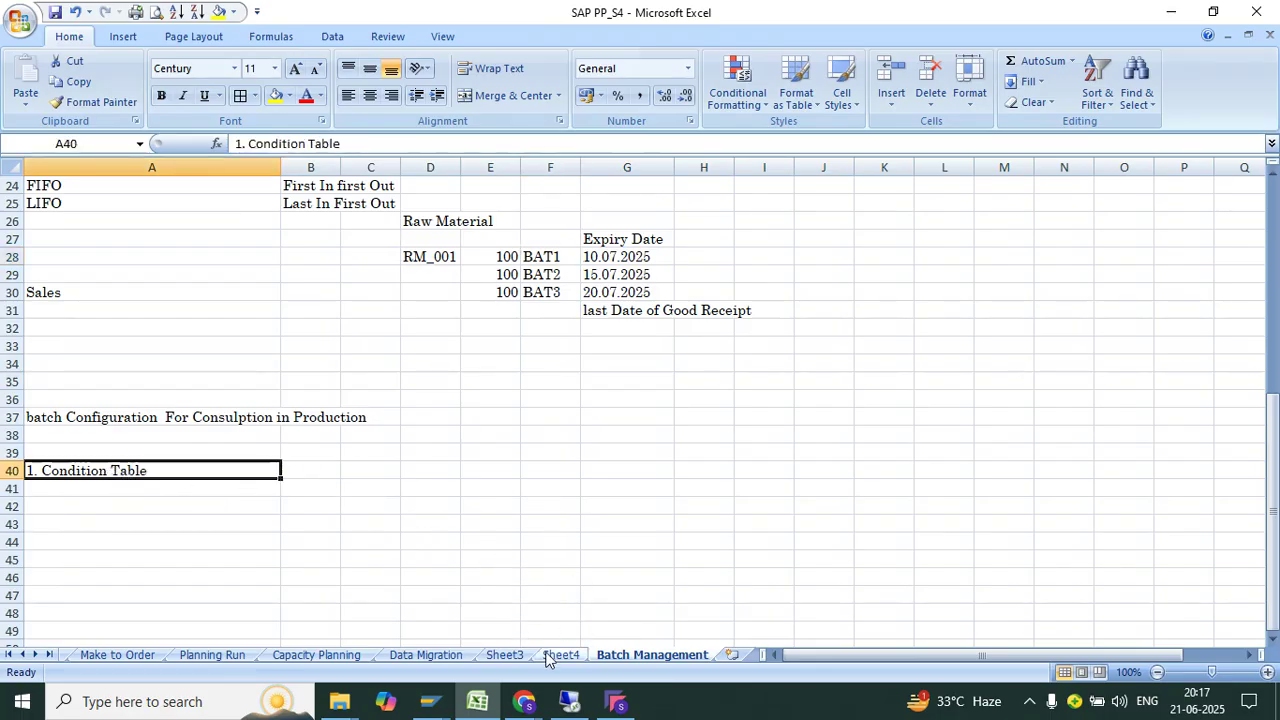
left_click(572, 696)
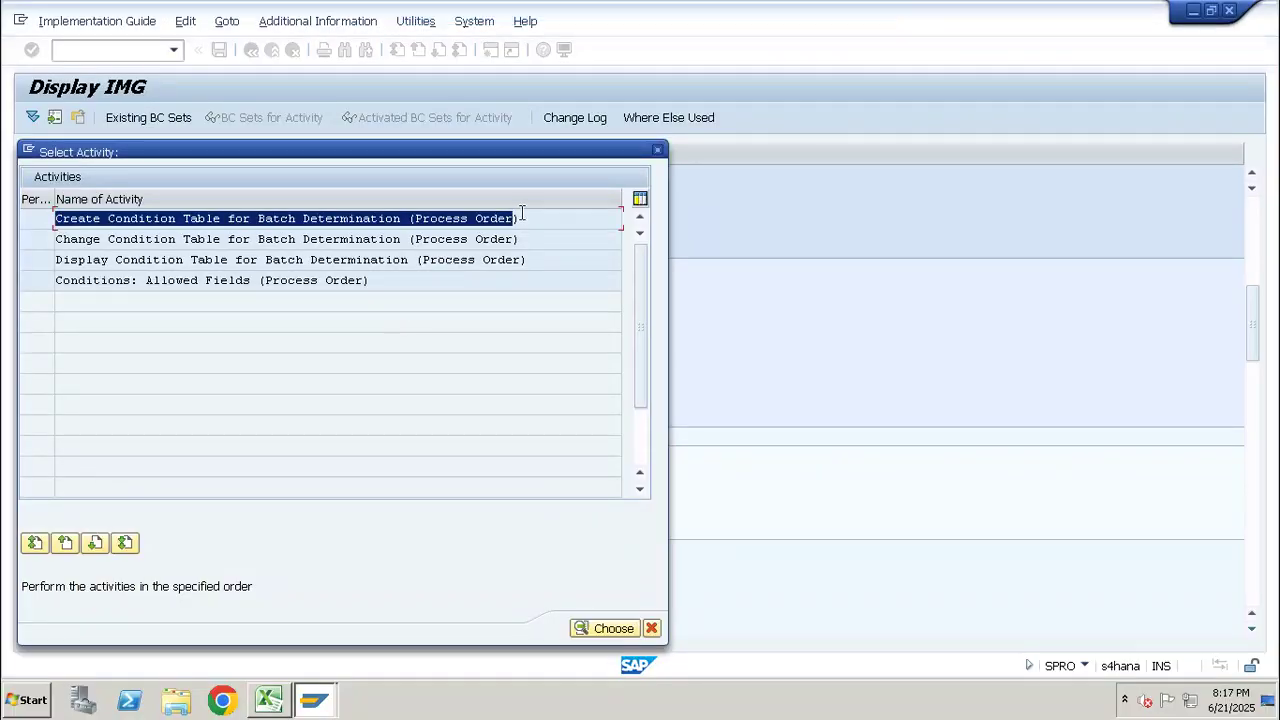
Open Create Condition Table for Batch Determination (Process Order) and start a new condition table numbered 920.
left_click_drag(520, 218, 55, 220)
double_click(85, 220)
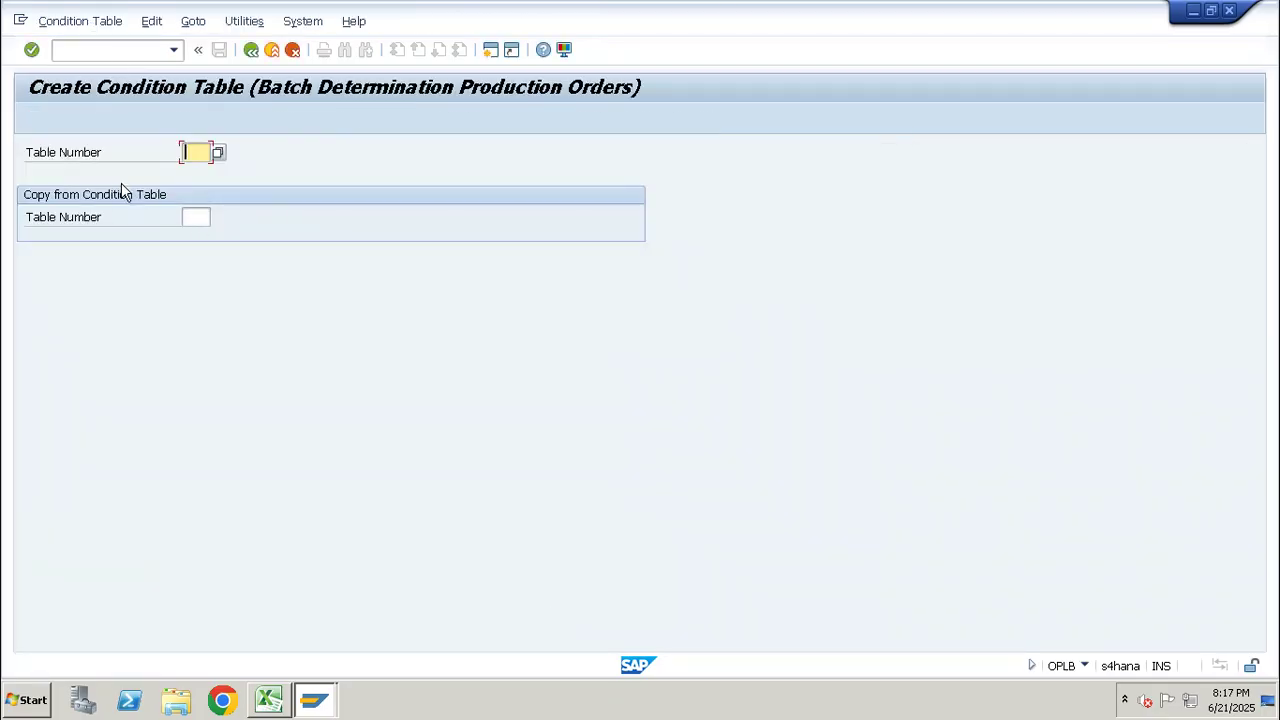
key("BackSpace")
type("1")
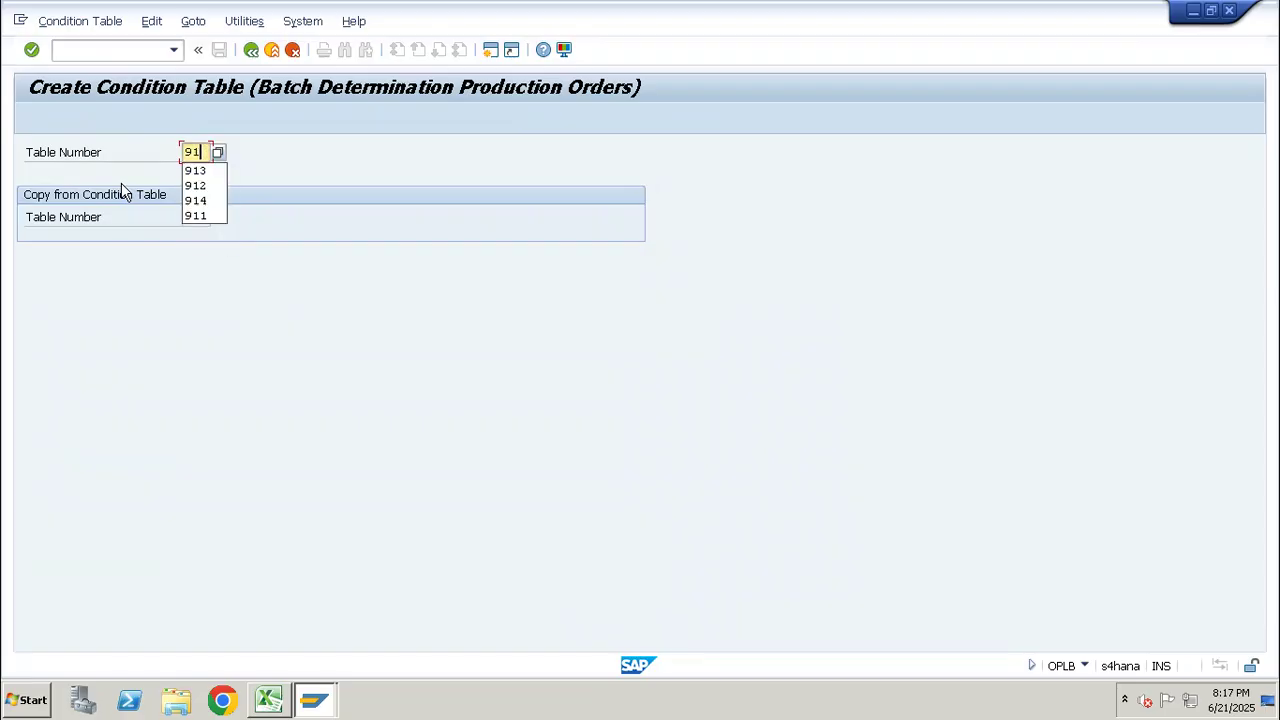
key("BackSpace")
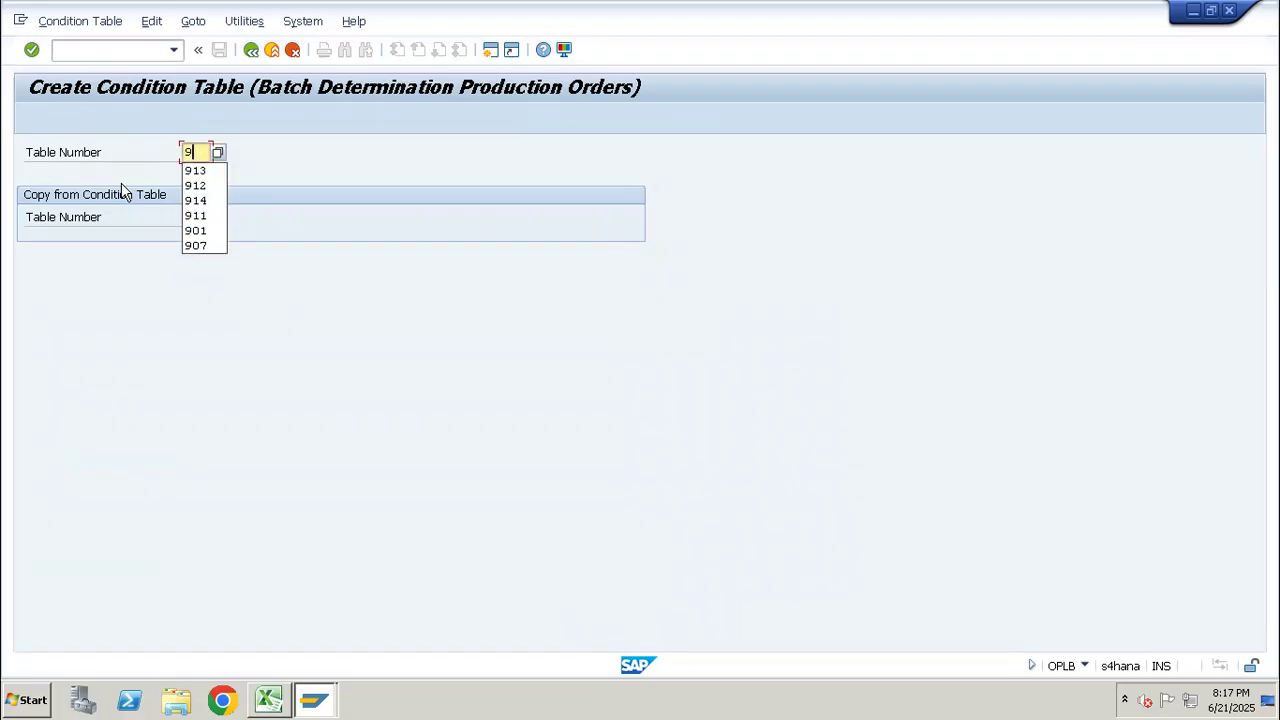
type("20")
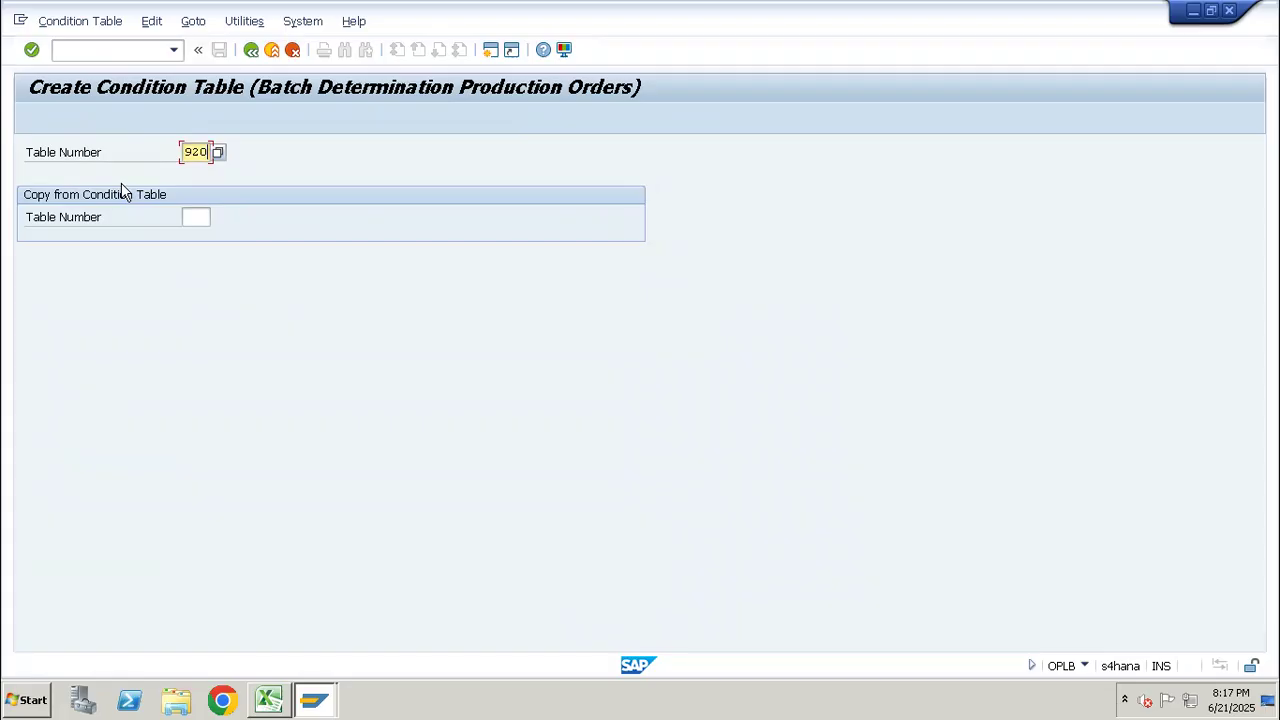
key("Return")
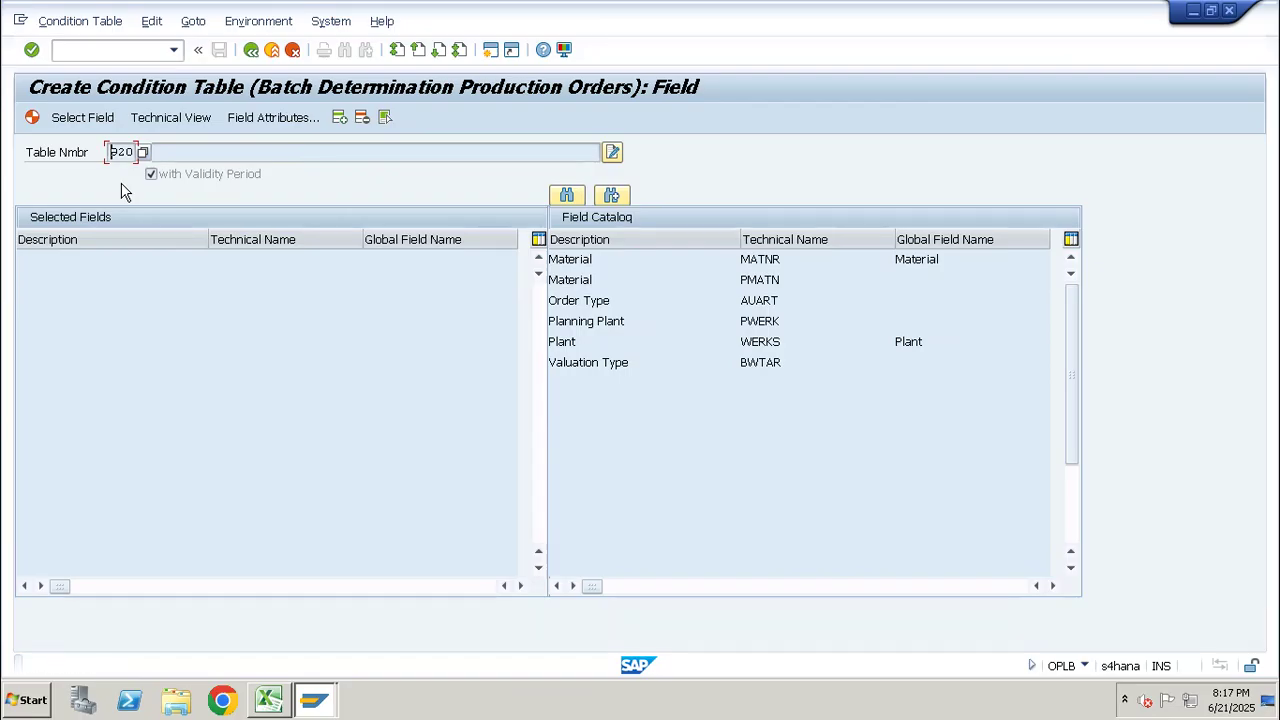
Add the Plant (WERKS) and Material (MATNR) fields from the field catalog to condition table 920, in that order.
left_click_drag(134, 152, 113, 152)
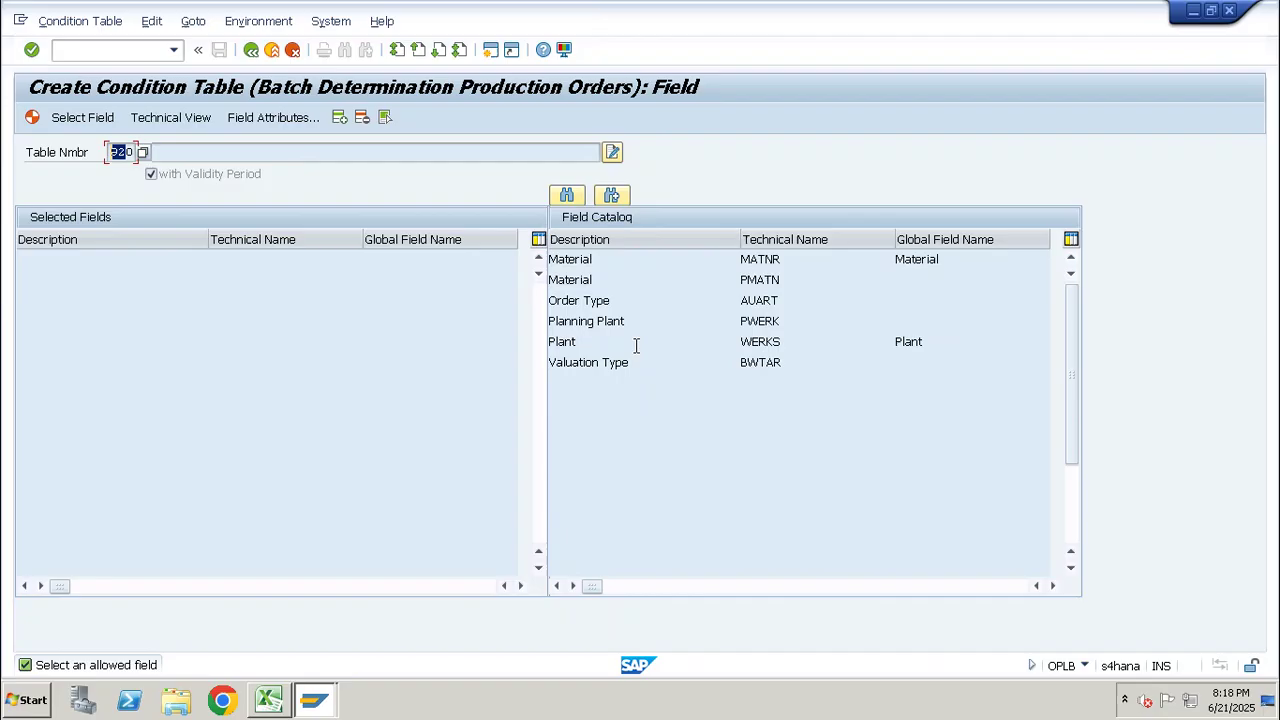
left_click(596, 340)
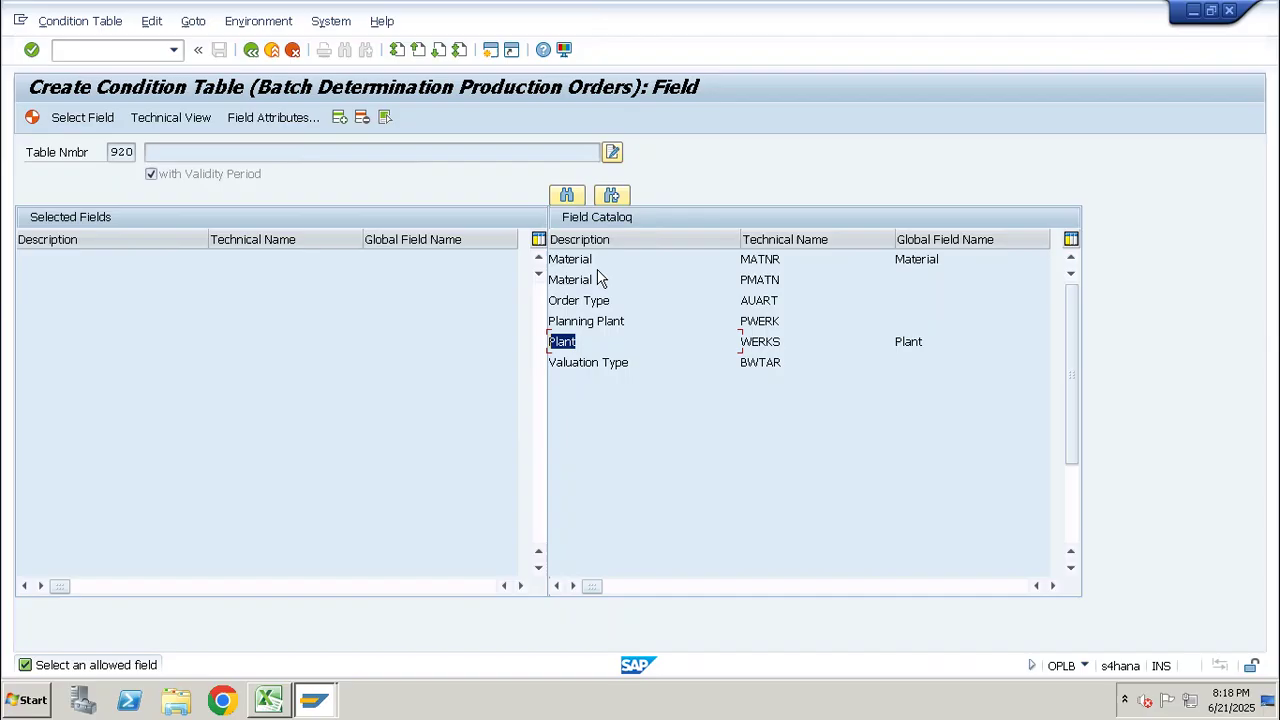
left_click(588, 302)
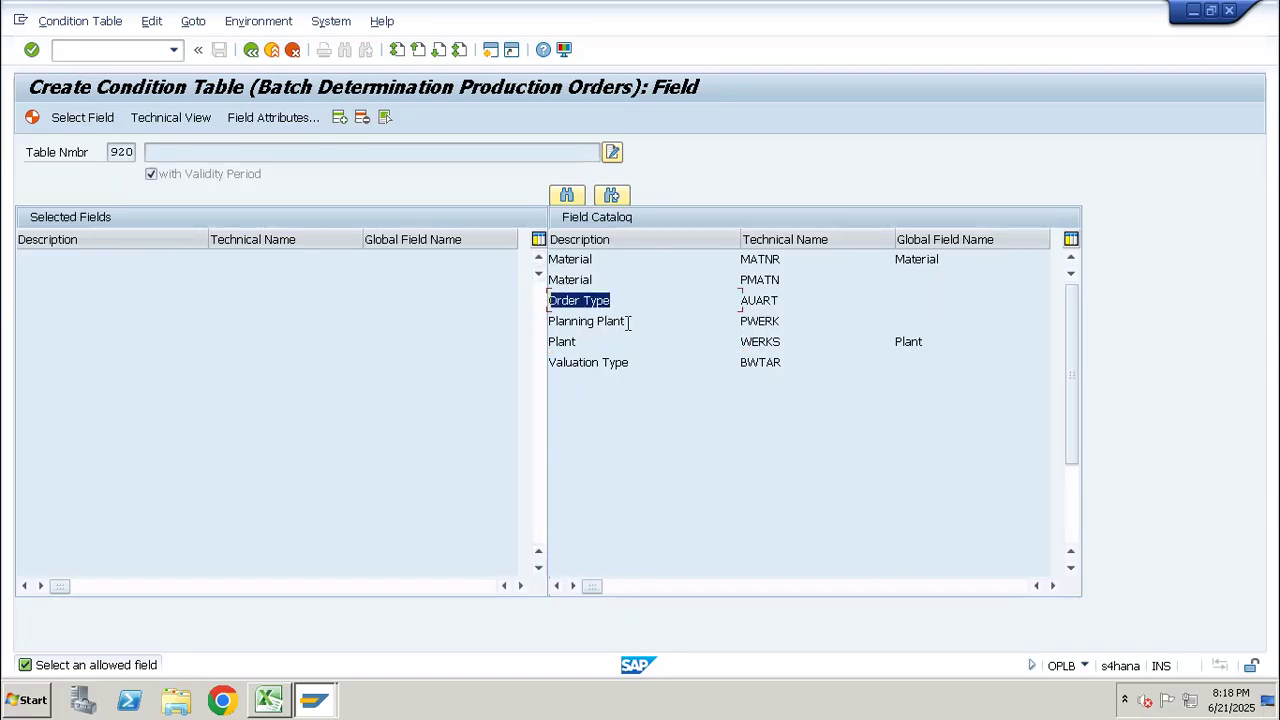
left_click(602, 321)
left_click(589, 365)
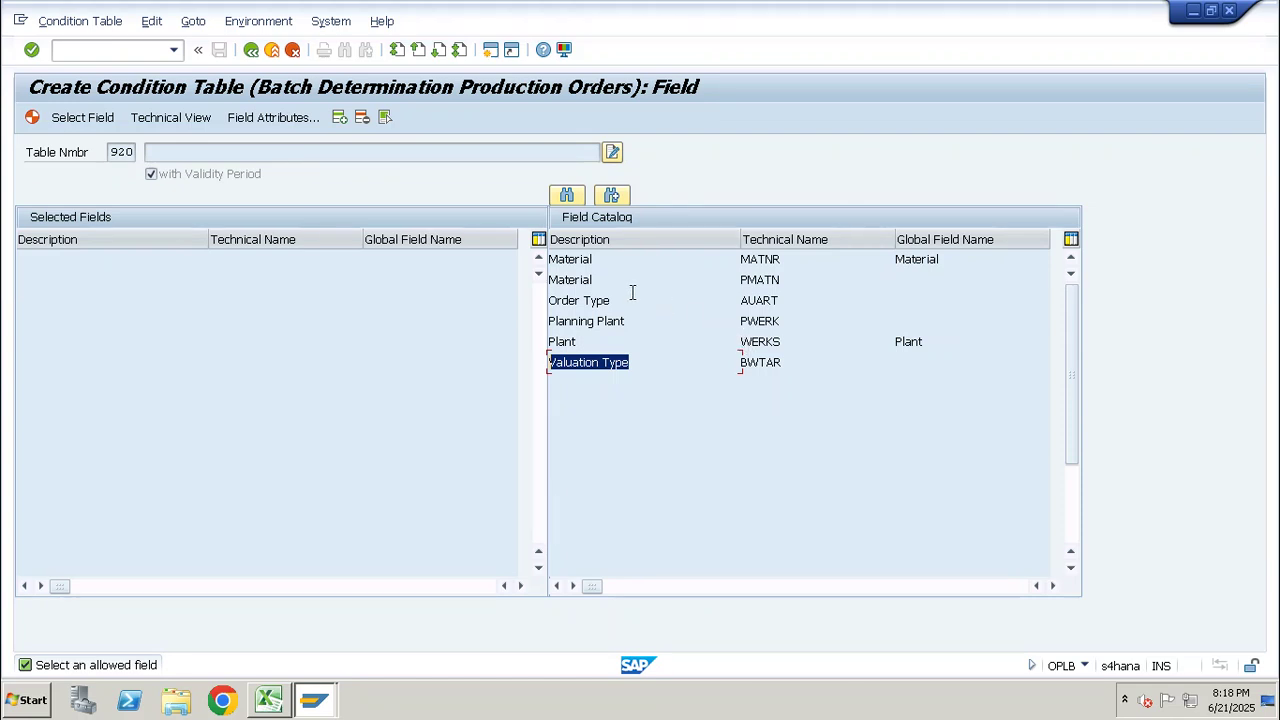
left_click(576, 341)
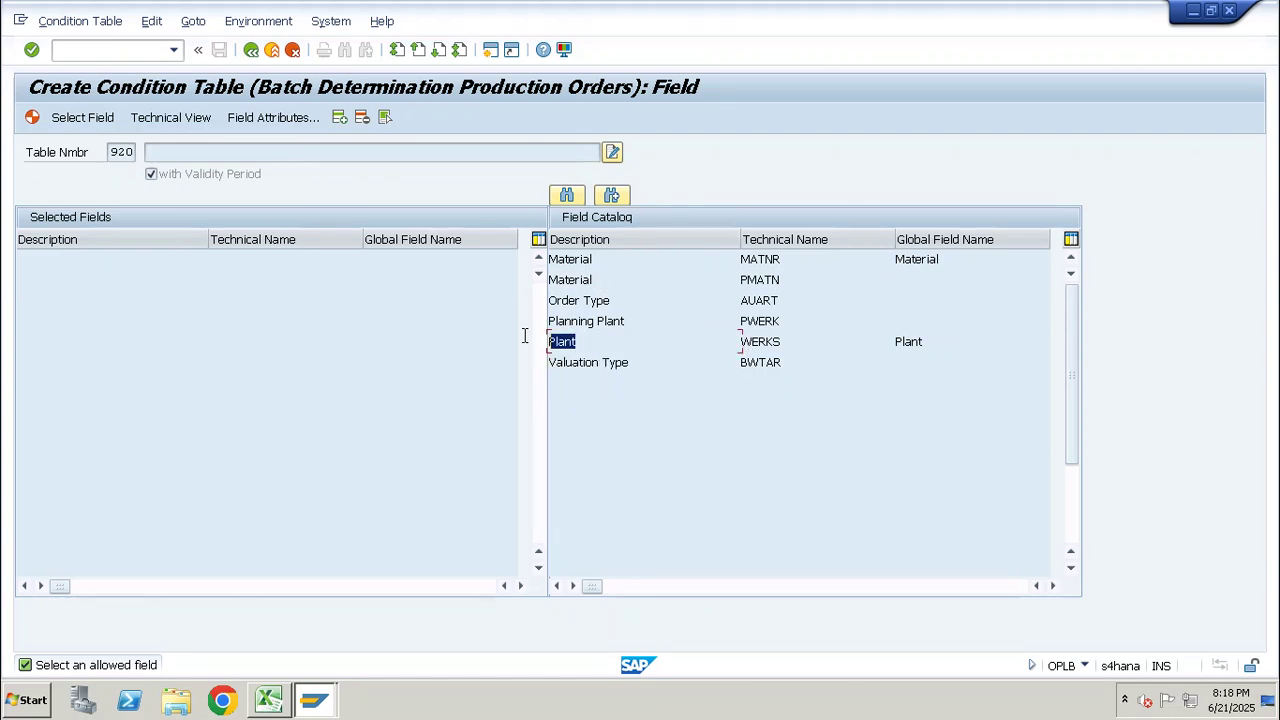
double_click(576, 341)
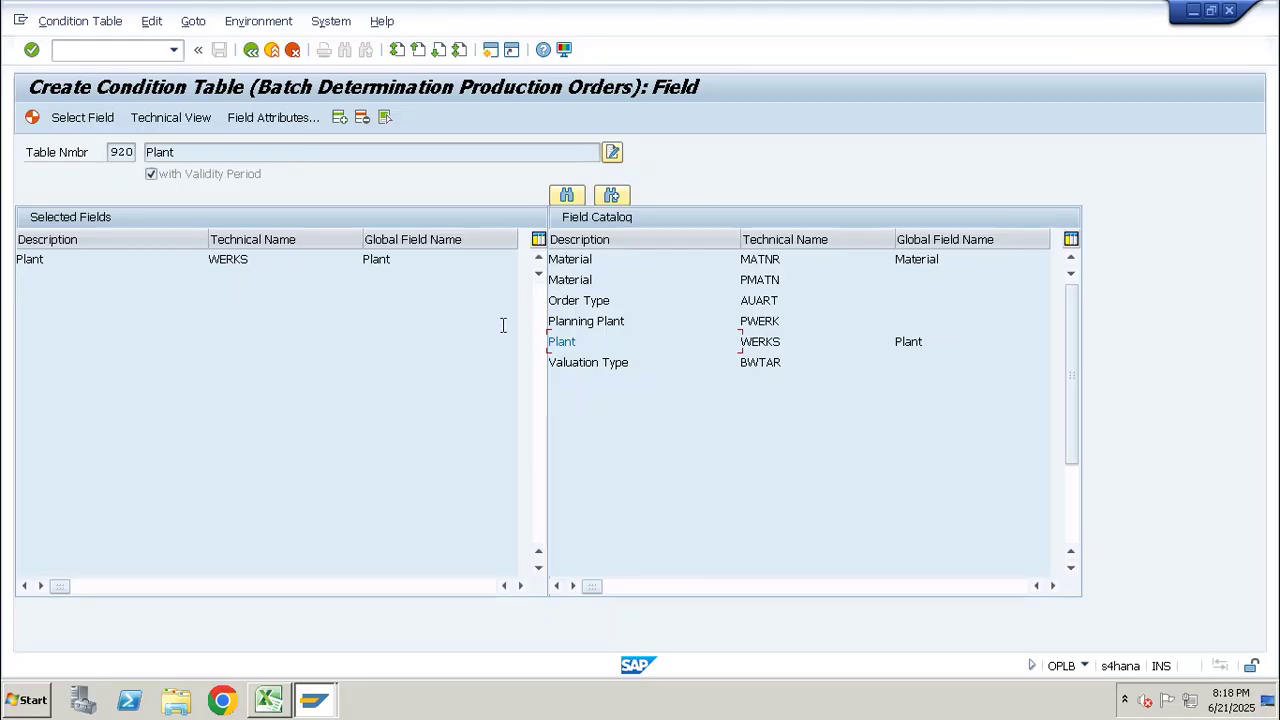
double_click(6, 259)
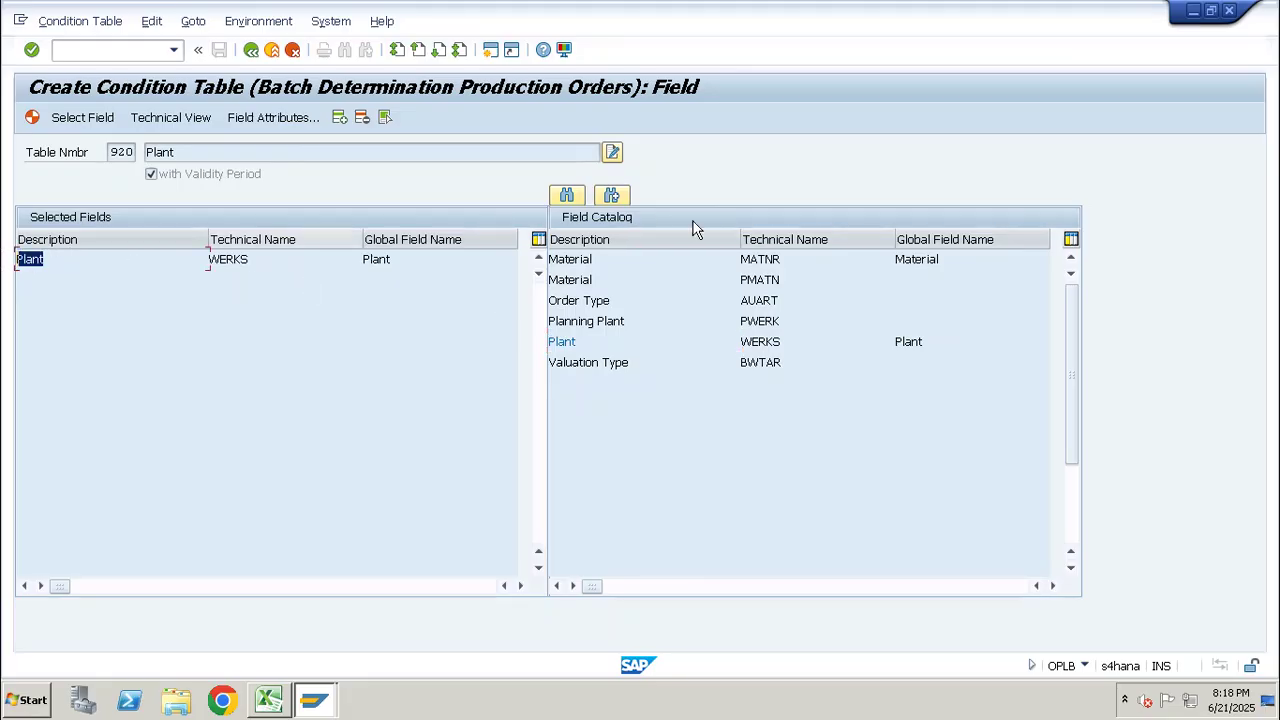
double_click(598, 265)
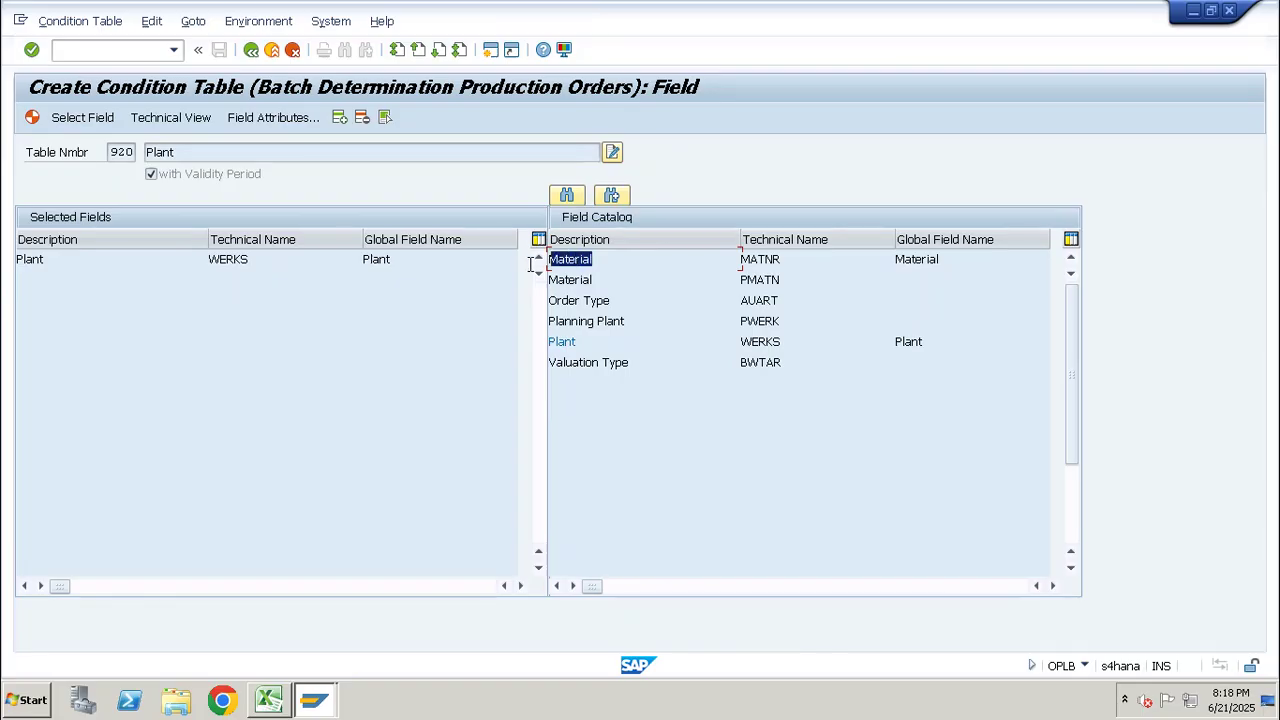
double_click(590, 262)
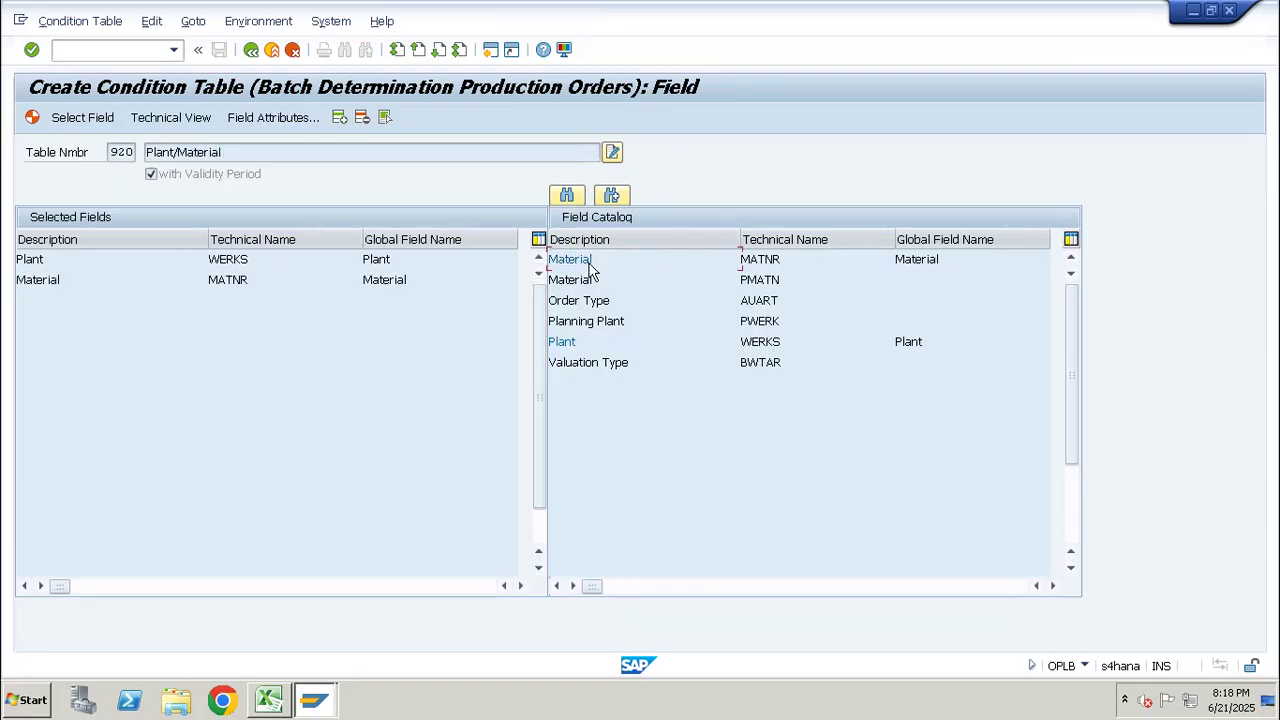
left_click_drag(540, 303, 516, 309)
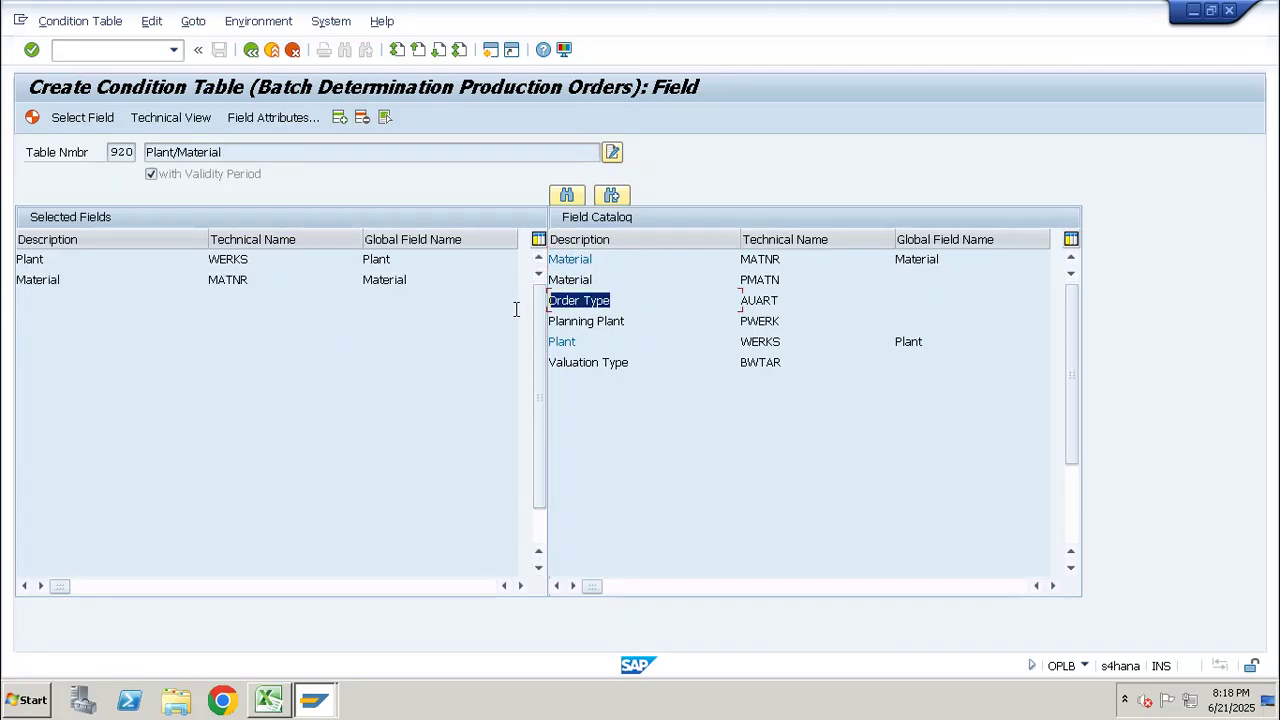
left_click(646, 366)
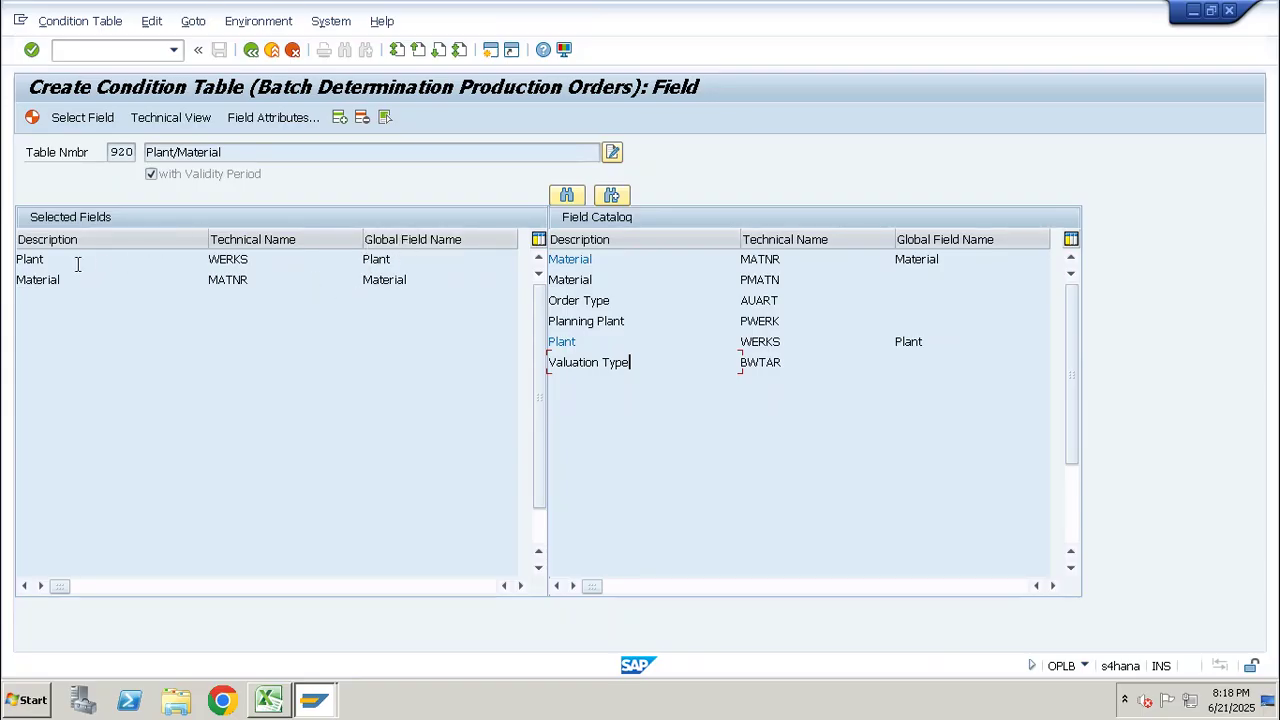
left_click_drag(78, 265, 4, 265)
left_click(114, 272)
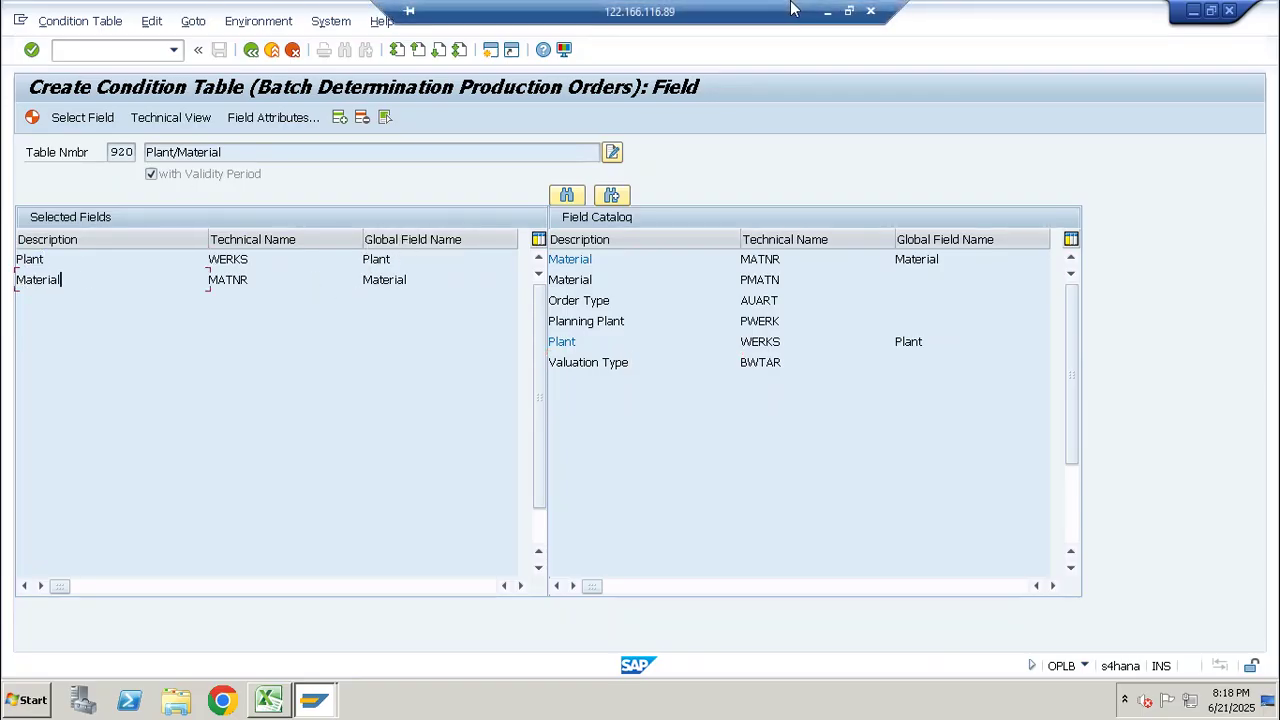
left_click(828, 12)
left_click(570, 700)
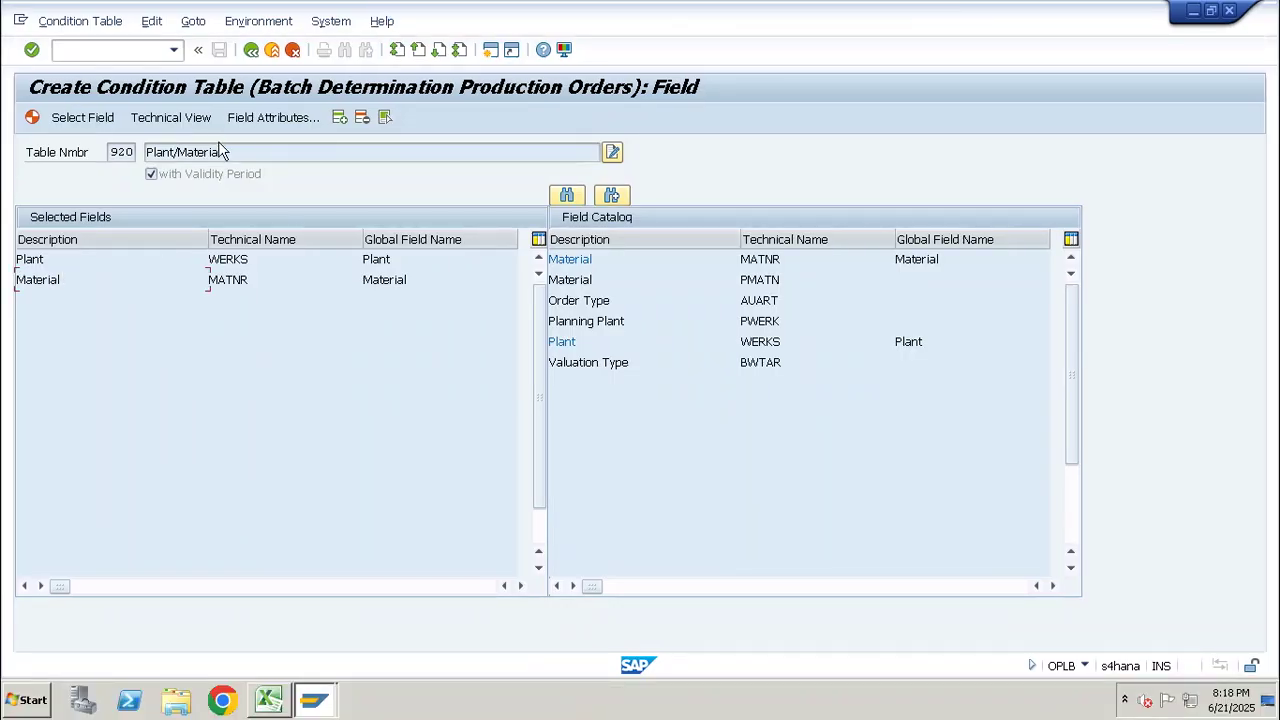
Save condition table 920 as a local object and leave the generation log.
left_click(251, 49)
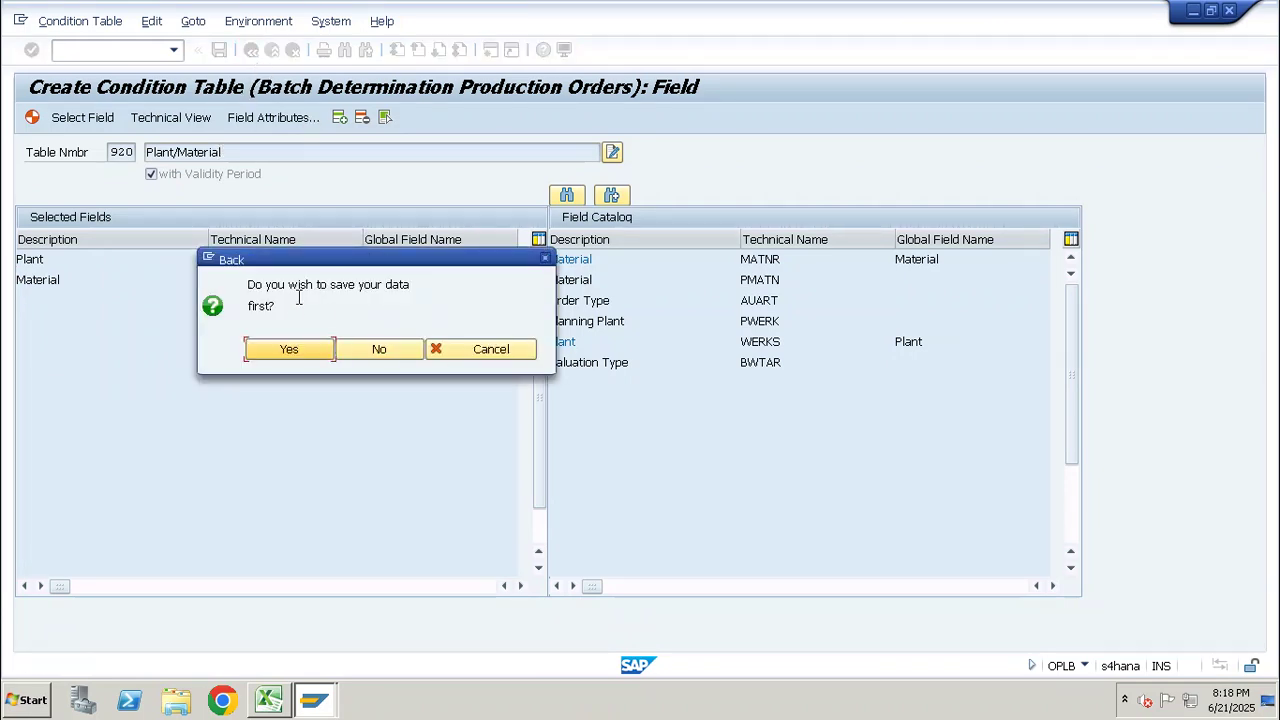
left_click(285, 351)
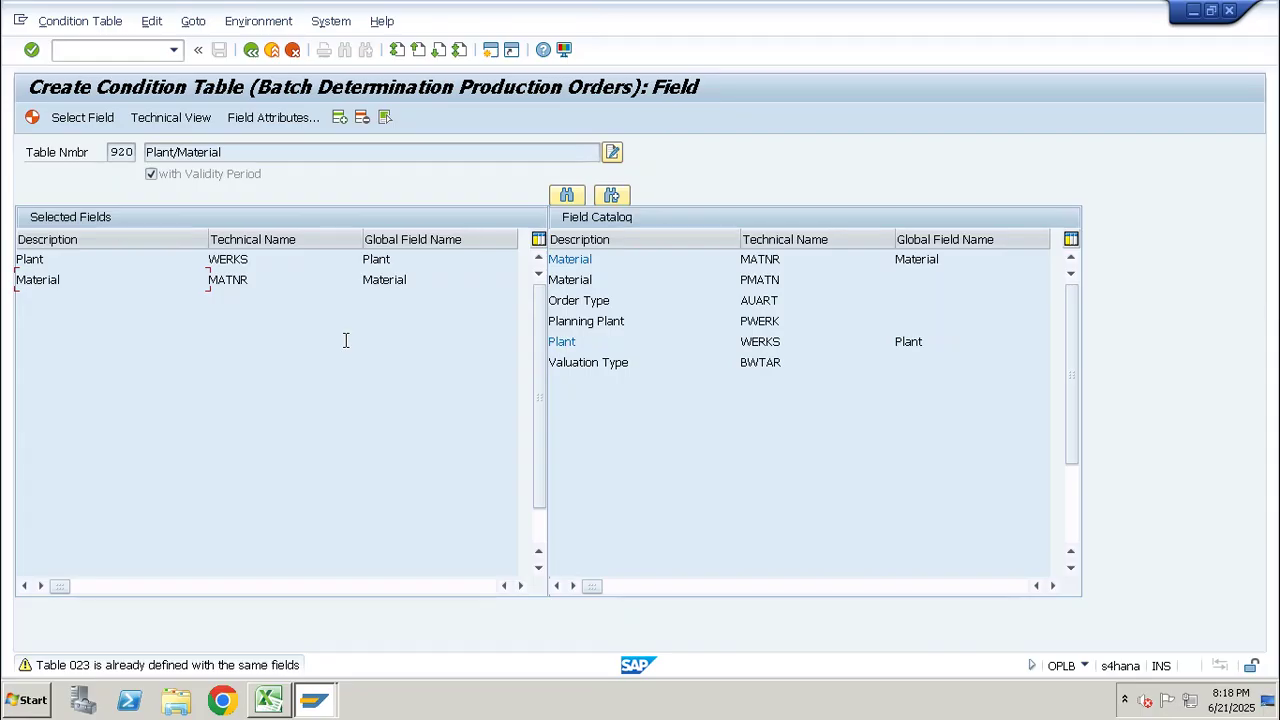
left_click(311, 350)
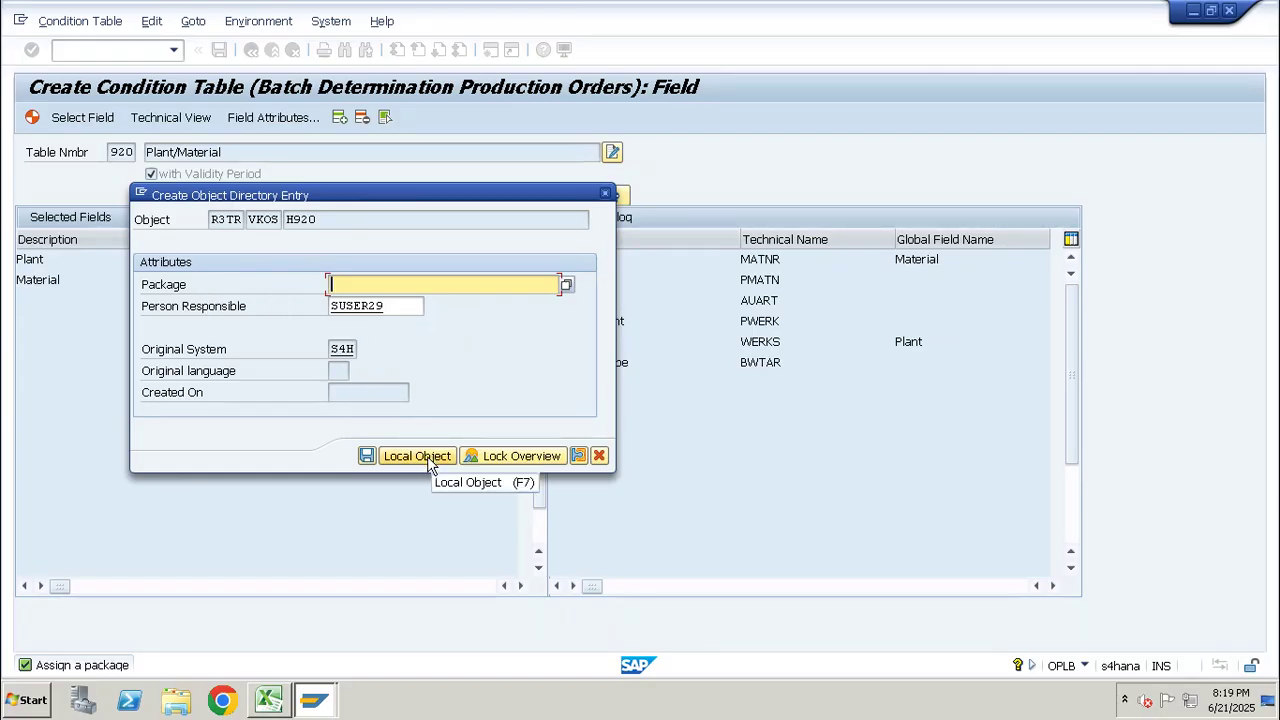
left_click(427, 458)
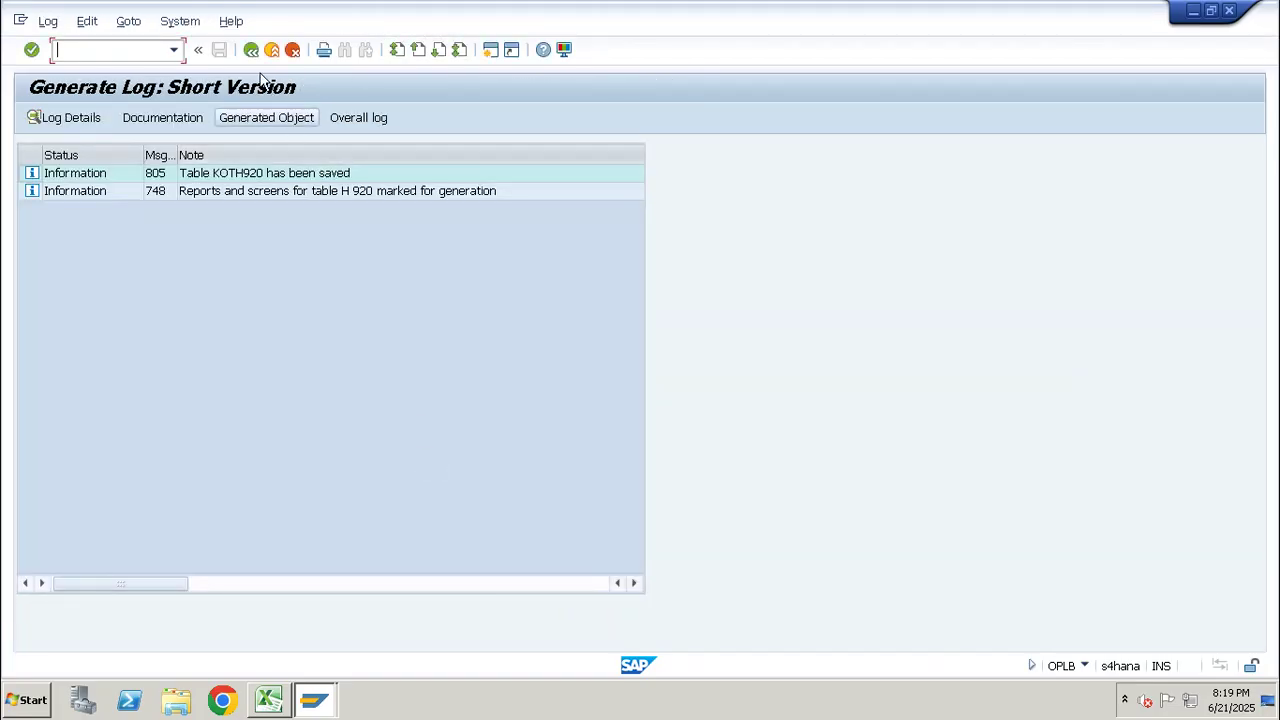
left_click(251, 50)
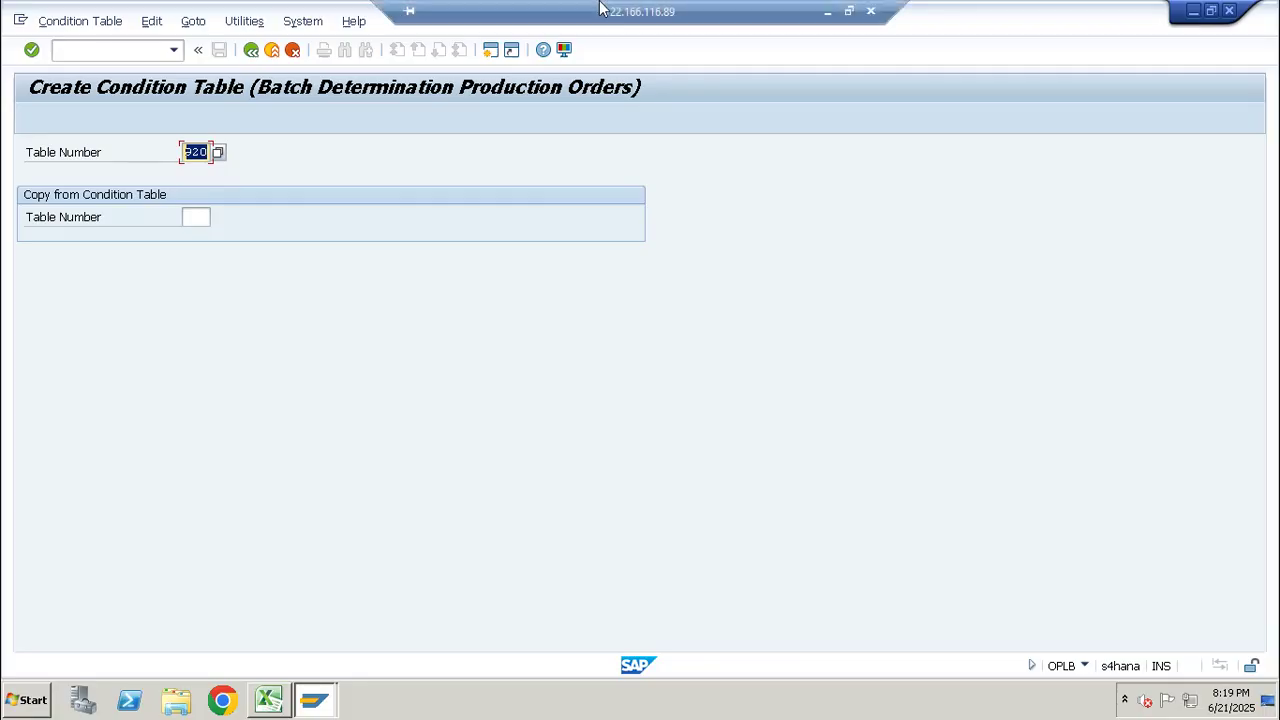
Switch to Excel and enter "PLANT / MATERIAL" in cell A41 and the table number 920 in cell B40.
left_click(840, 10)
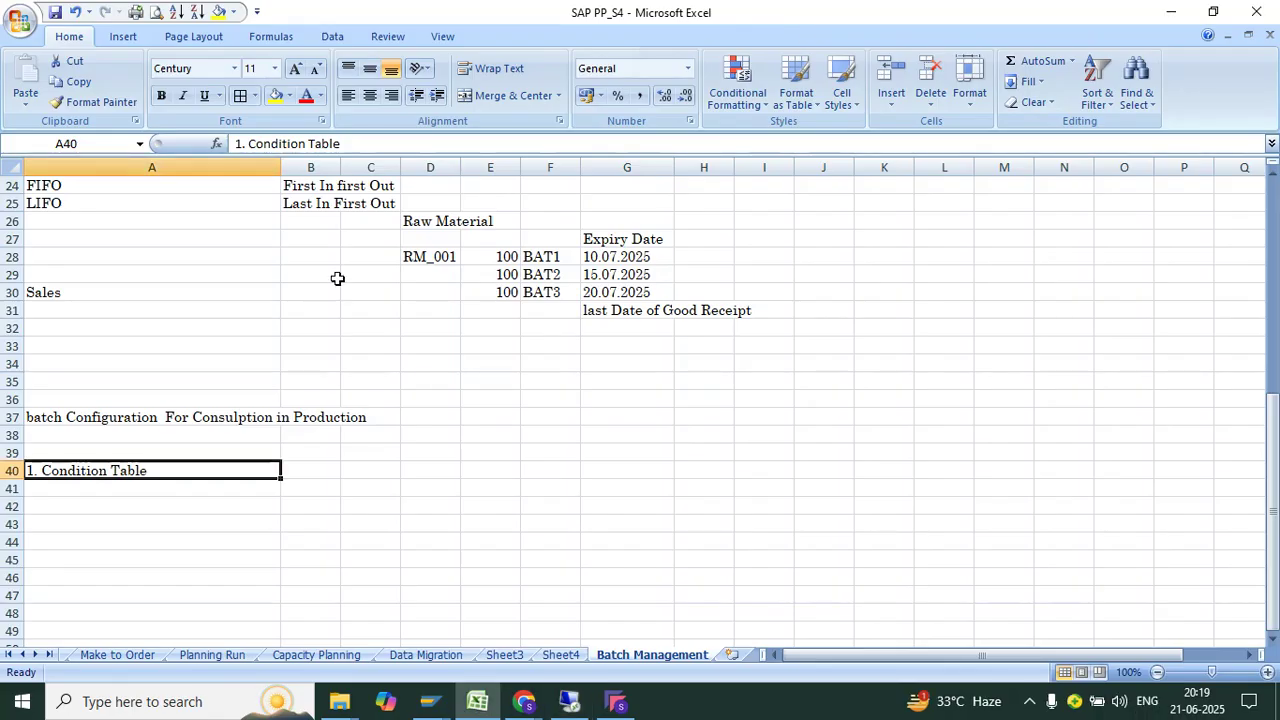
left_click(184, 492)
type("PLANT /")
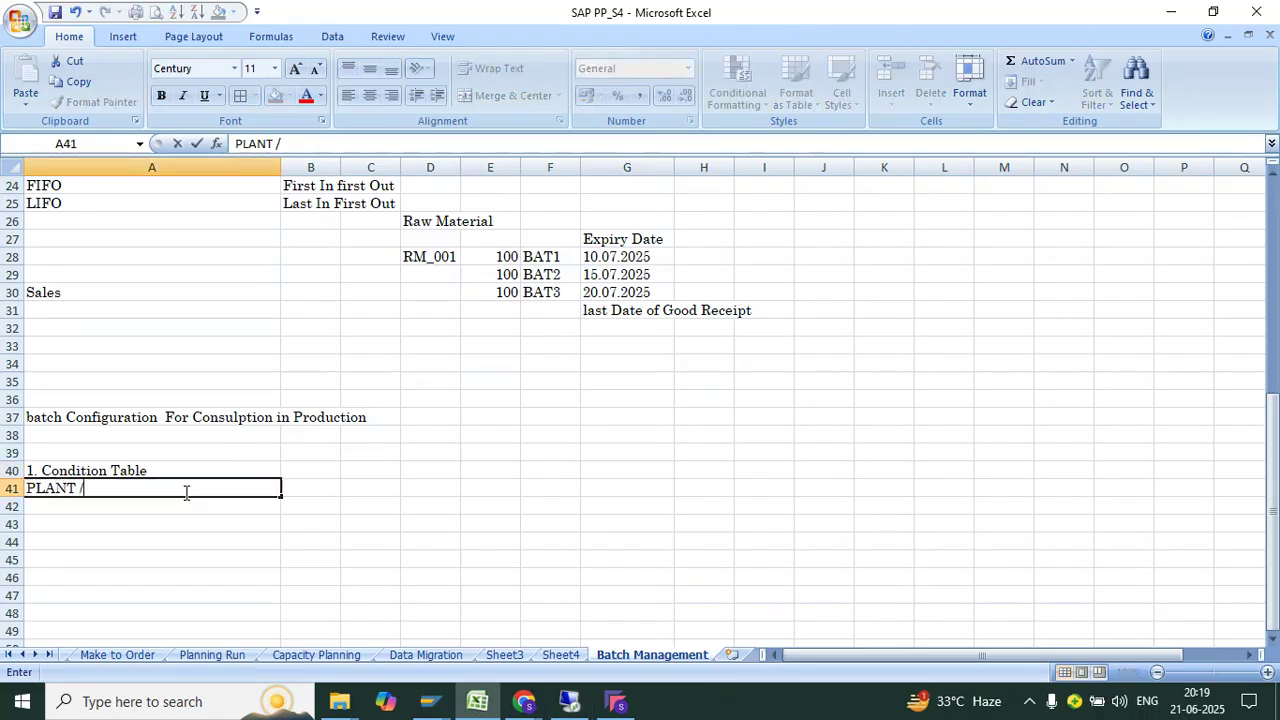
type(" MATERIAL")
key("Tab")
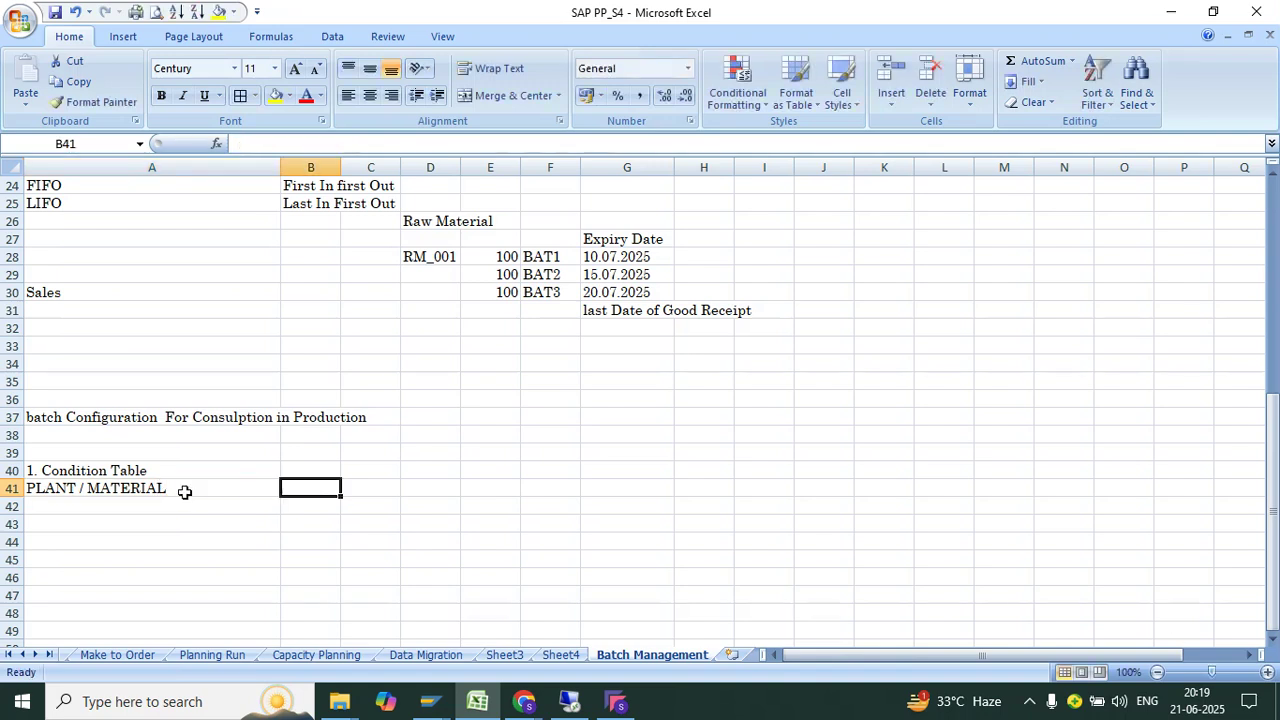
key("Up")
type("920")
key("Return")
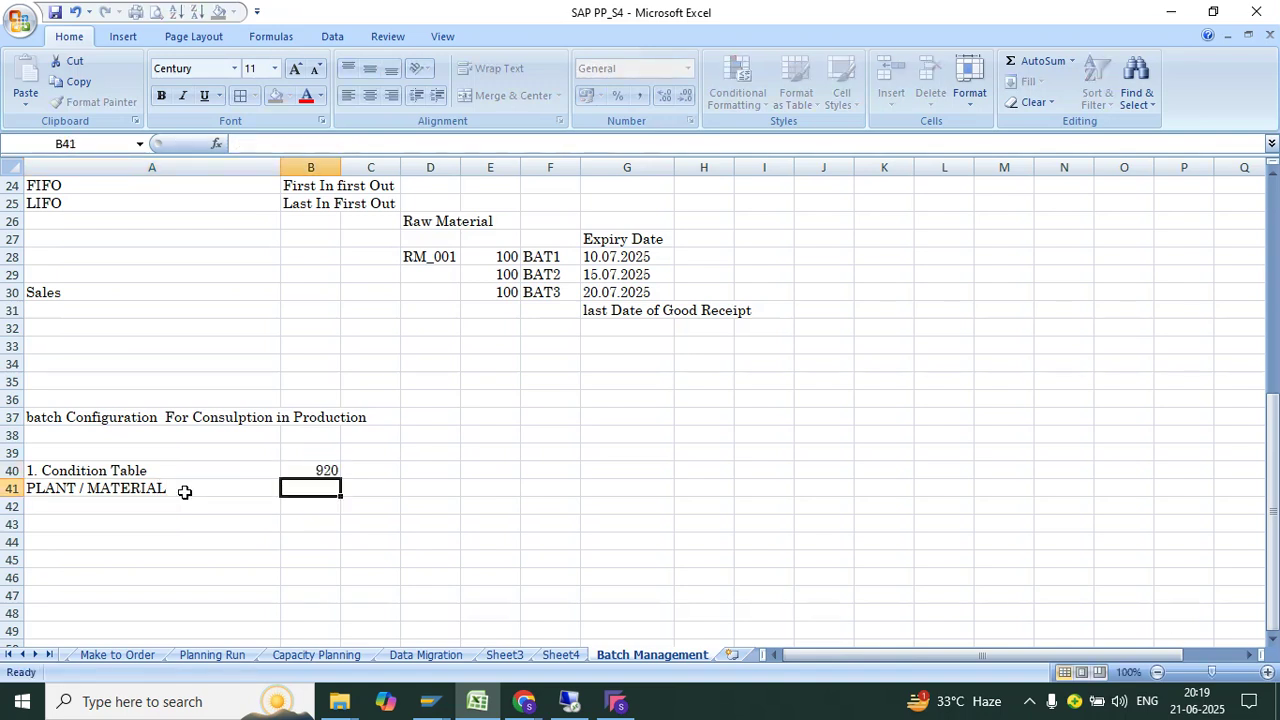
left_click_drag(146, 471, 318, 462)
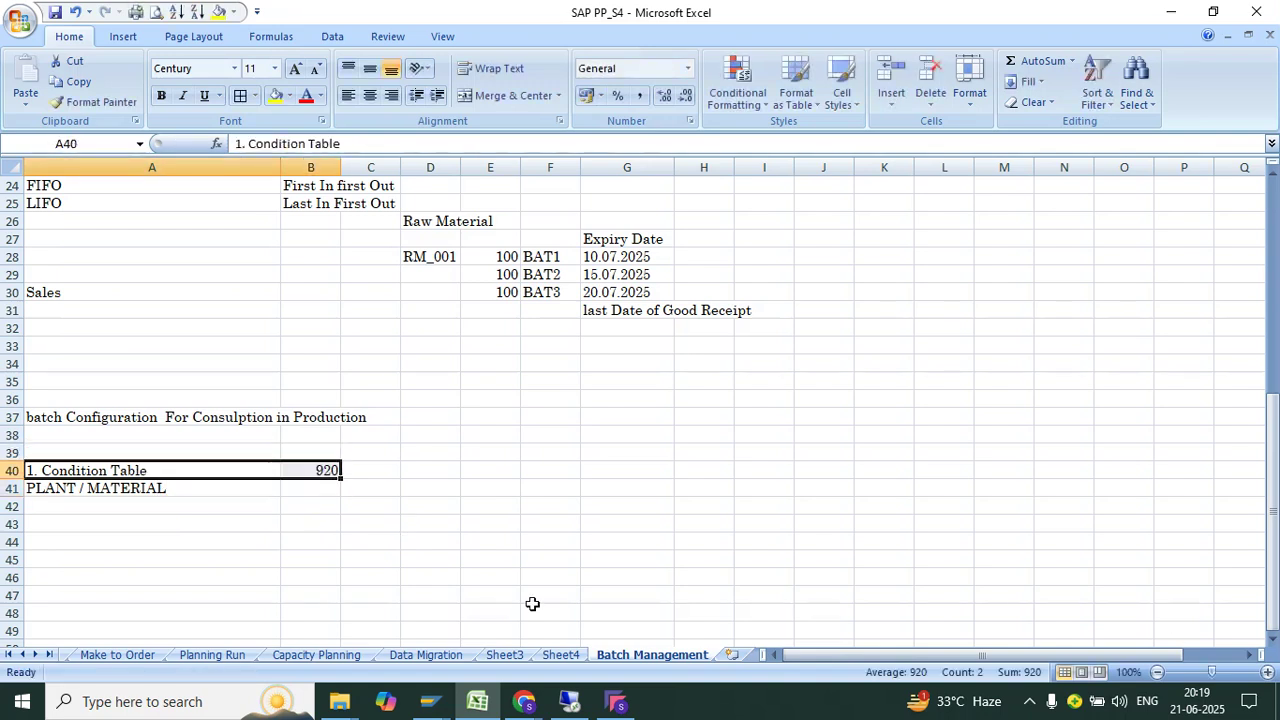
Return to SAP and display condition table 920 using Display Condition Table for Batch Determination (Process Order).
left_click(570, 704)
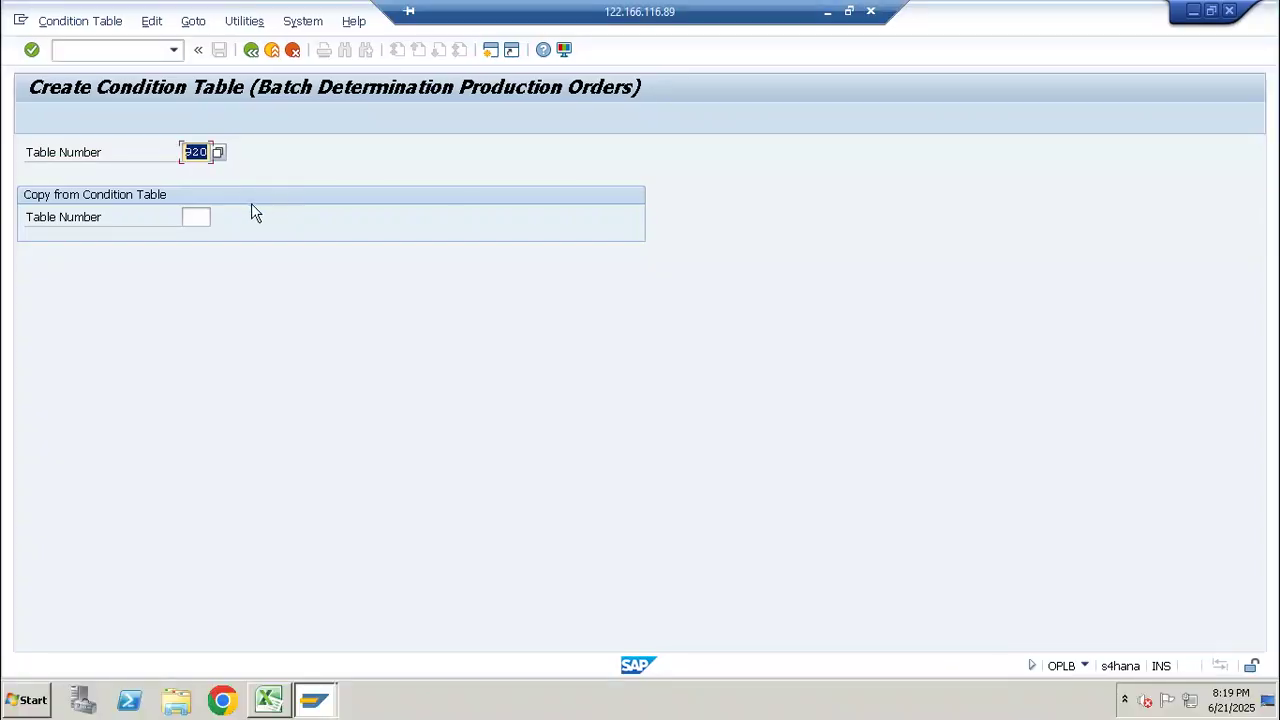
left_click(251, 49)
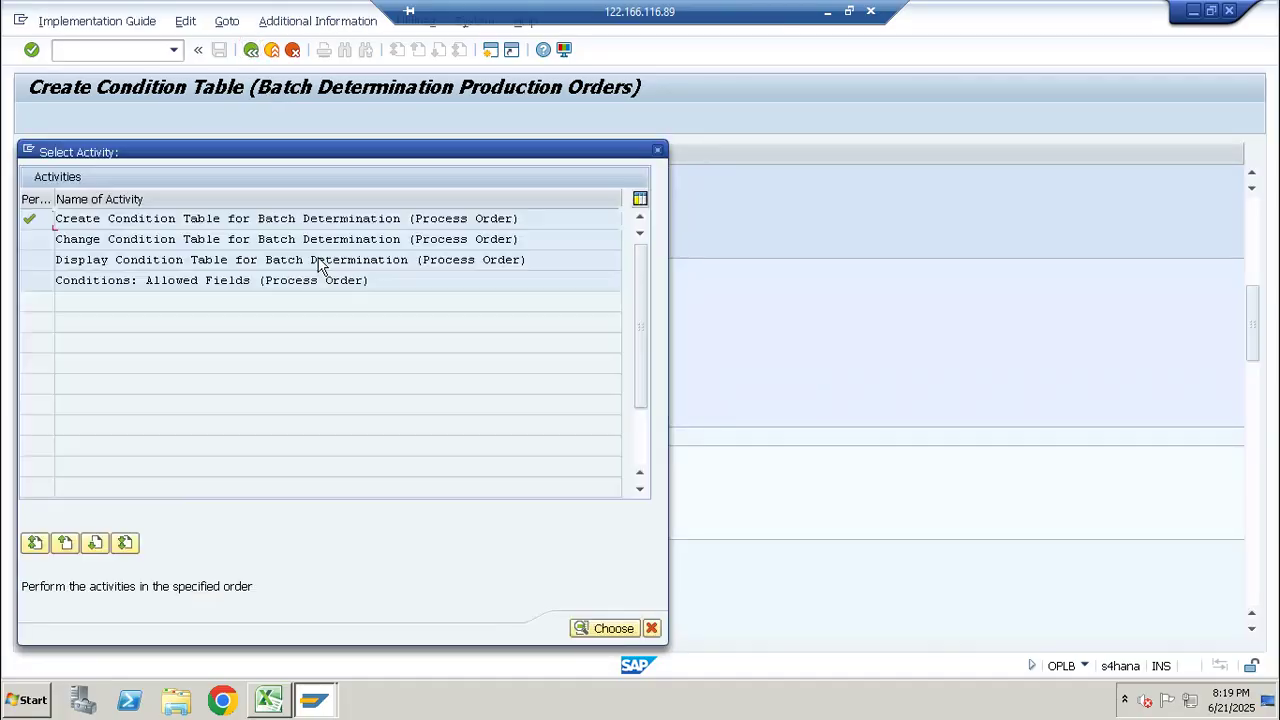
double_click(515, 266)
type("920")
key("Return")
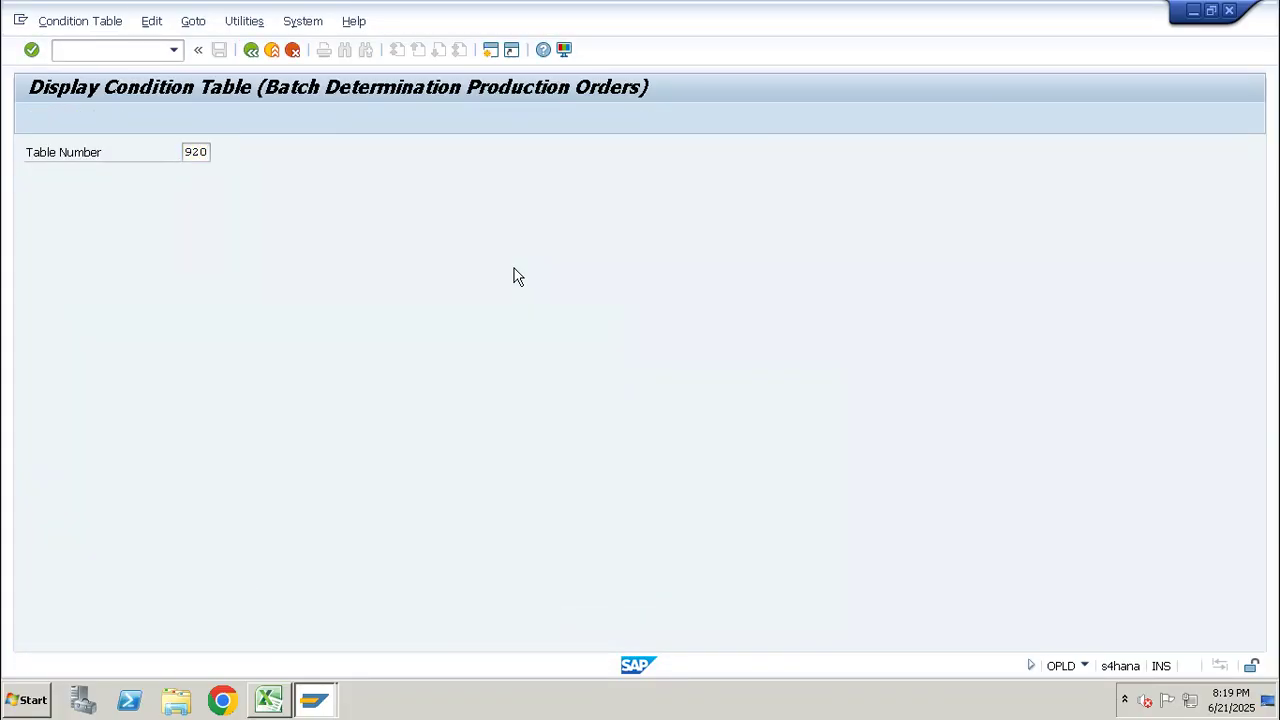
left_click_drag(270, 261, 184, 287)
Leave the condition table display and its activity list, and collapse the Condition Tables node in the IMG.
left_click(251, 50)
left_click(252, 52)
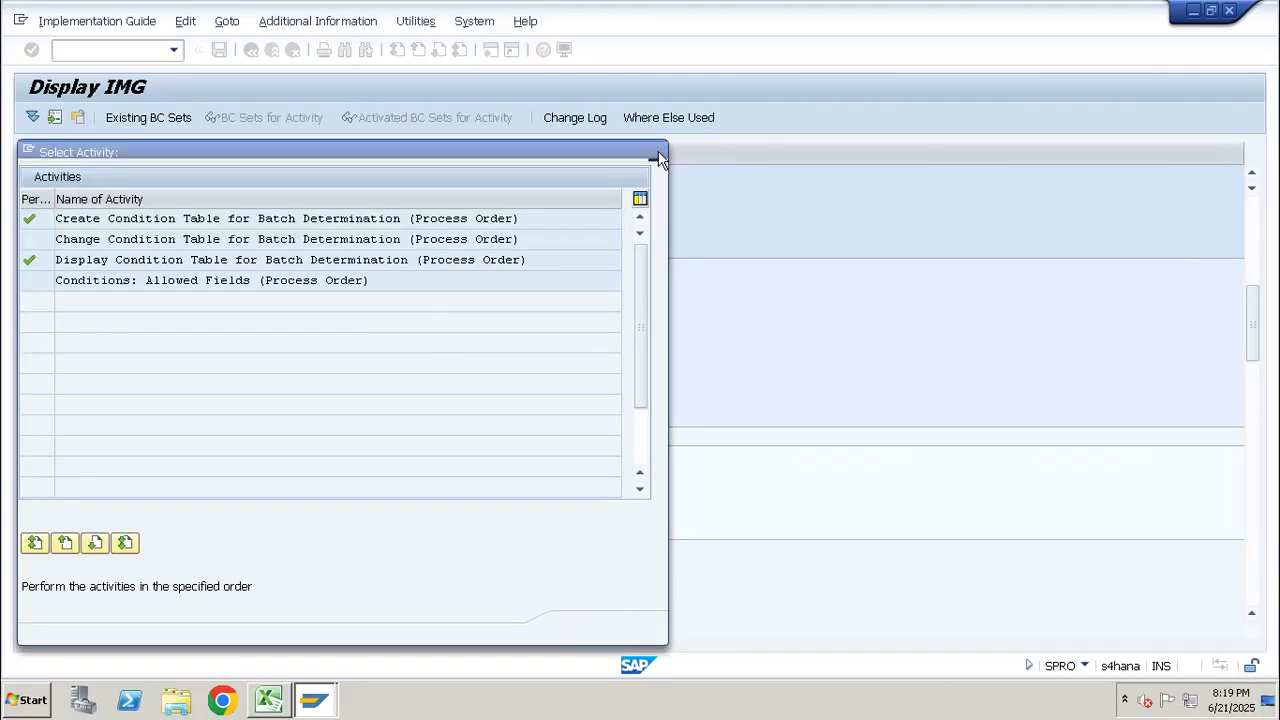
left_click(657, 151)
left_click(92, 438)
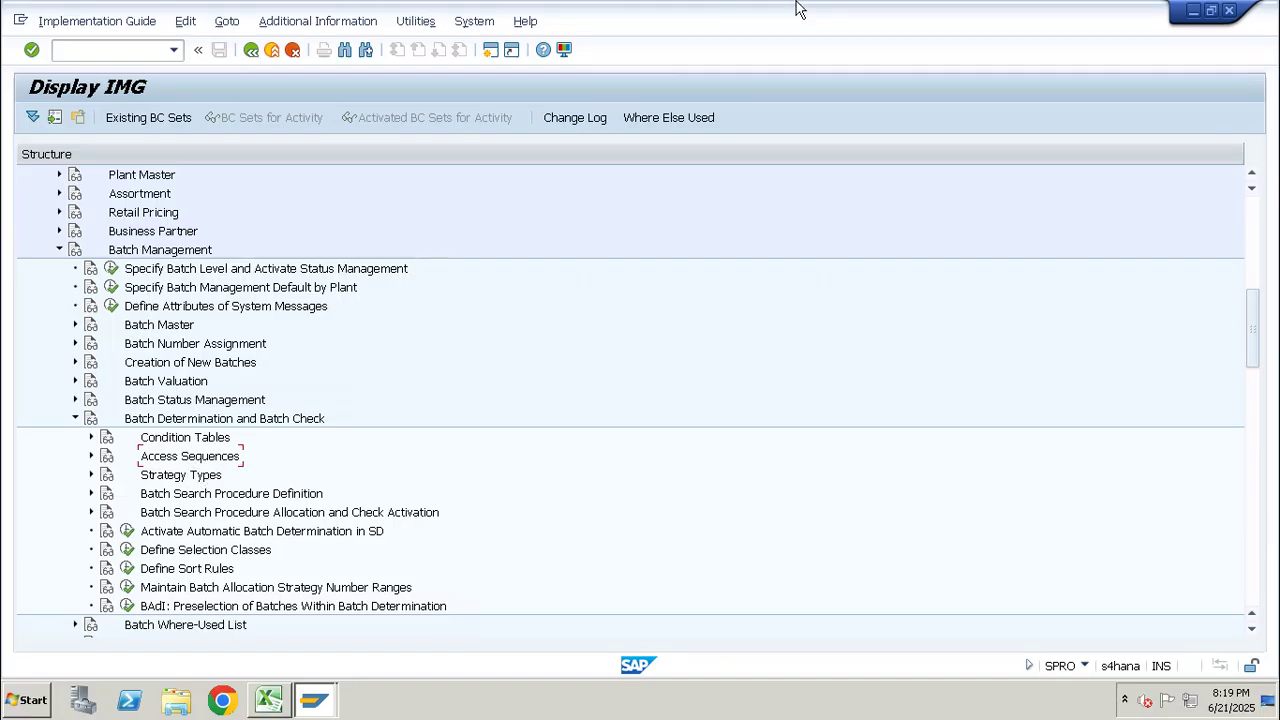
Switch to Excel and enter "2. Access sequence" in cell A44 of the Batch Management worksheet.
left_click(826, 15)
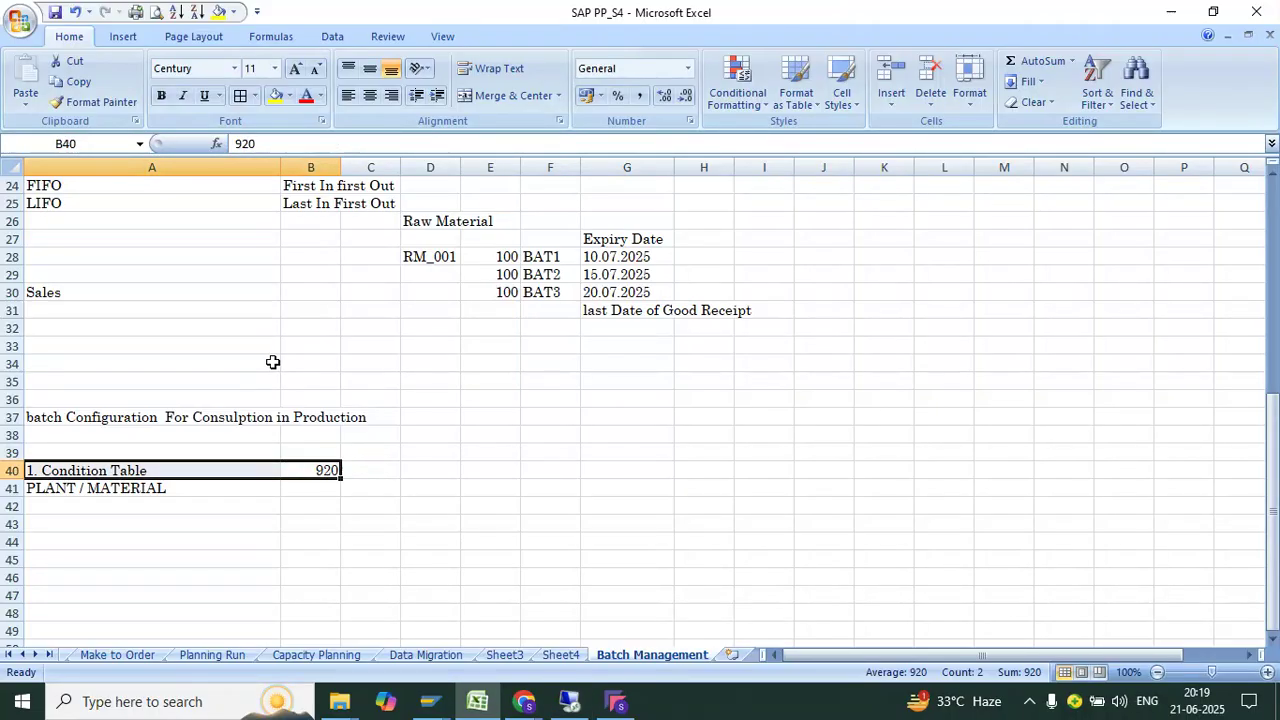
left_click(160, 509)
key("Down")
key("Down")
type("2.")
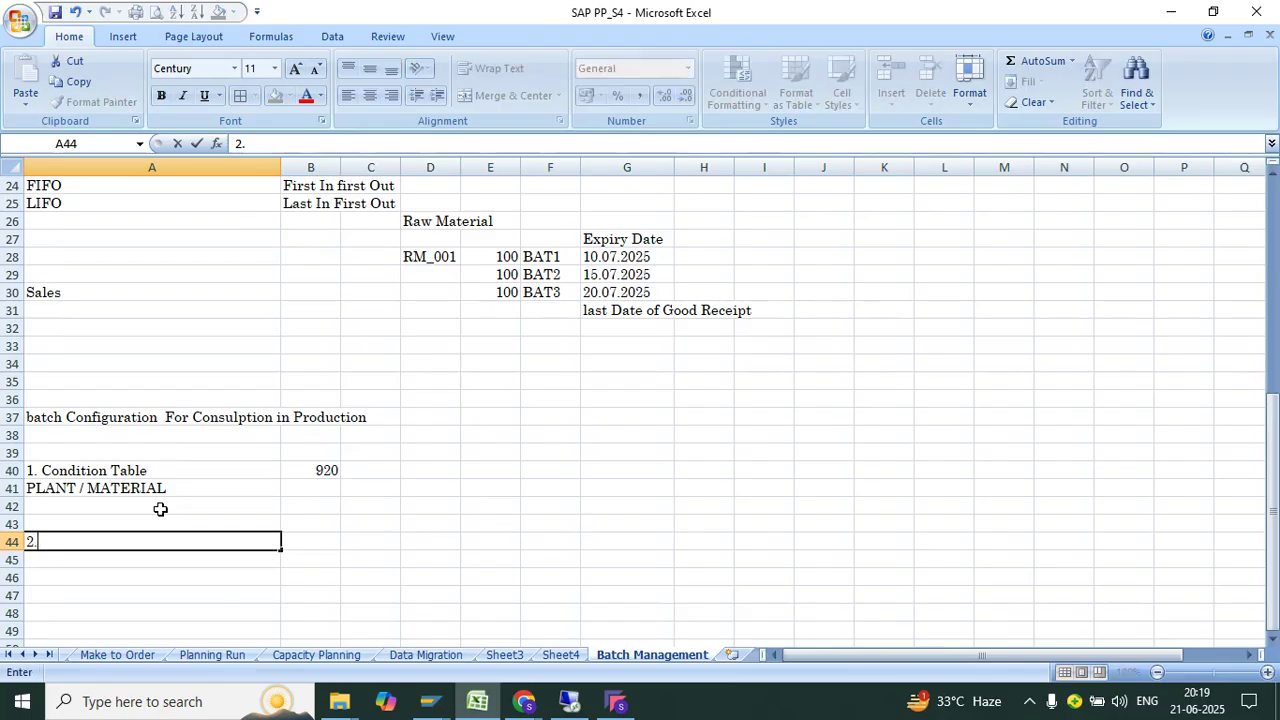
type(" ACCESS S")
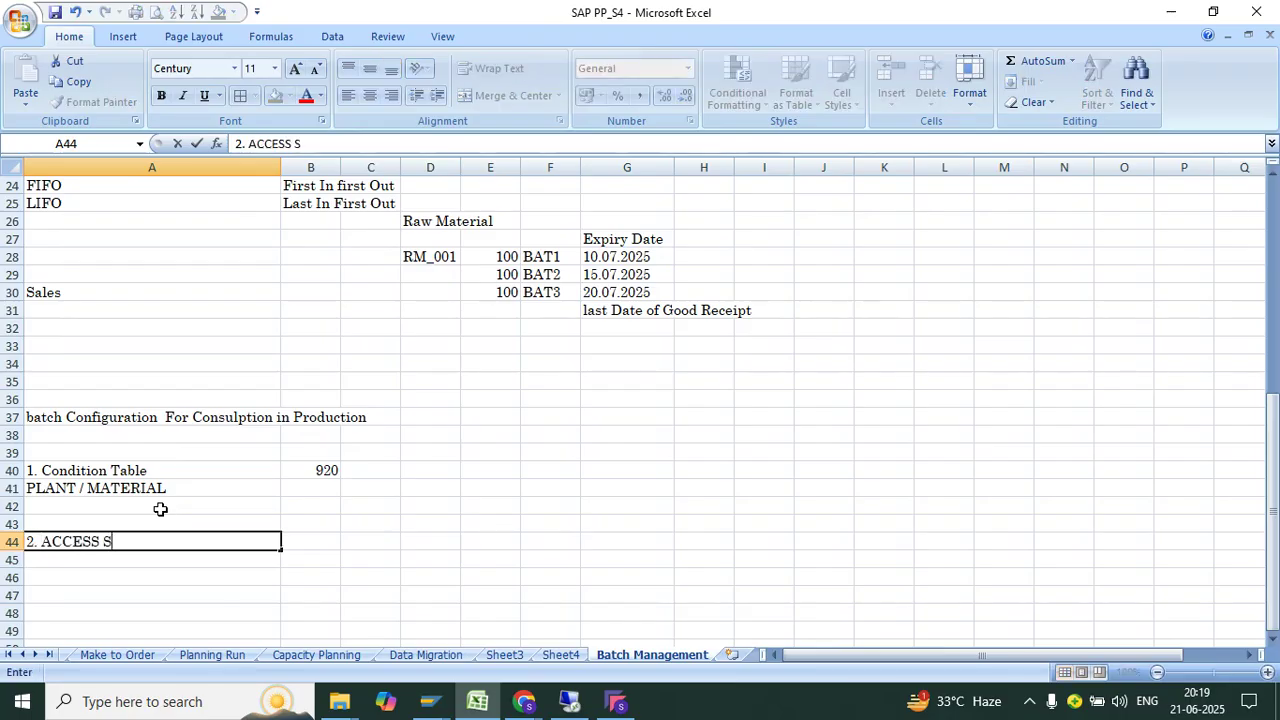
type("EQ")
type(".")
key("BackSpace")
key("BackSpace")
key("BackSpace")
key("BackSpace")
key("BackSpace")
key("BackSpace")
key("BackSpace")
key("BackSpace")
key("BackSpace")
key("BackSpace")
type("c")
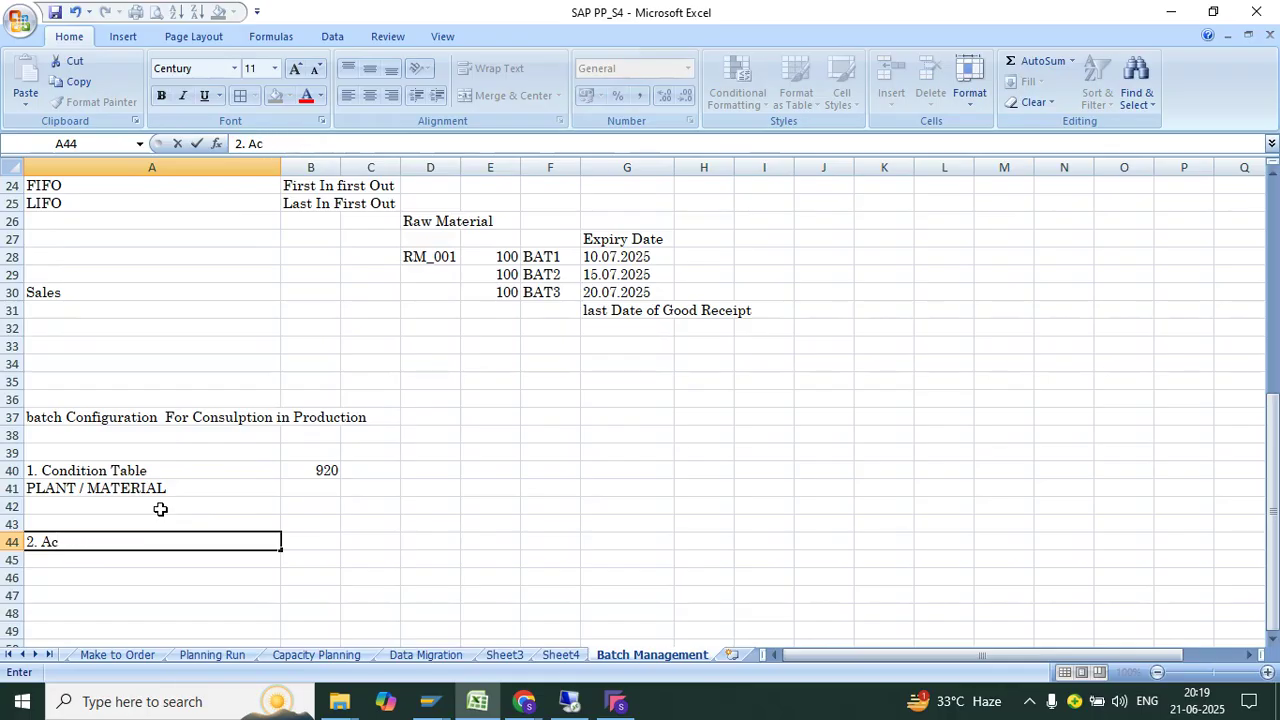
type("cess sequence")
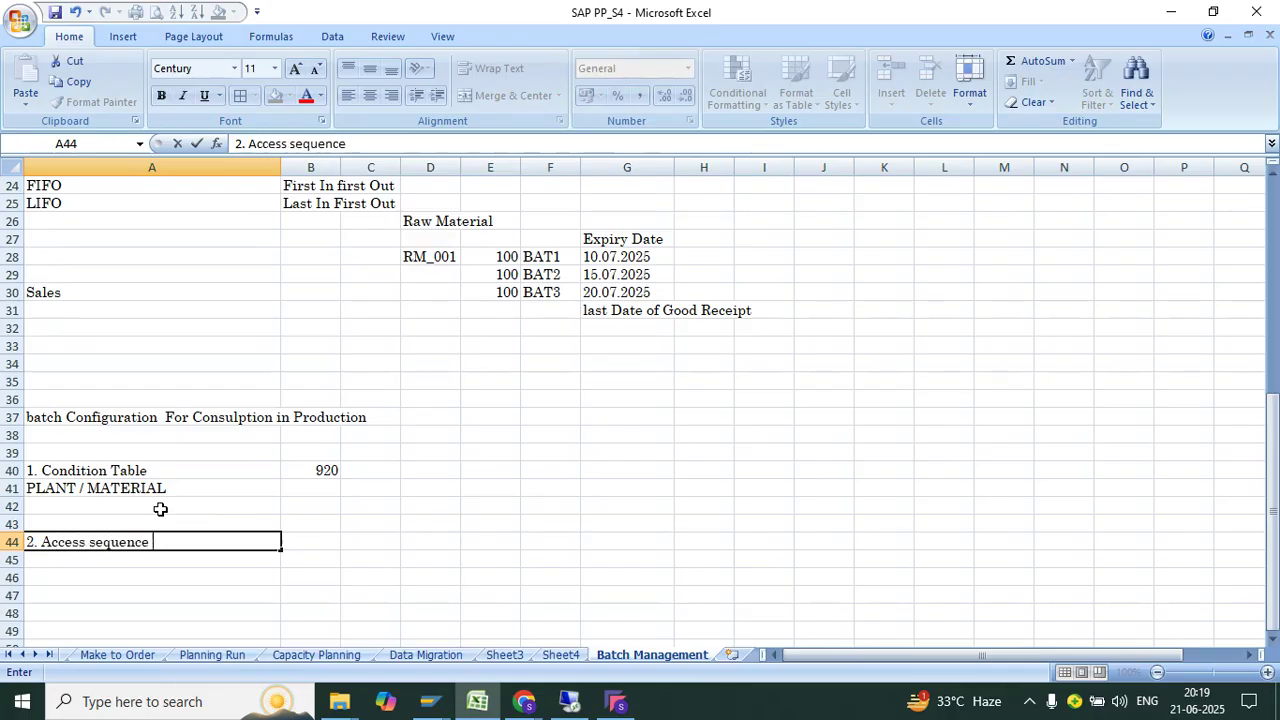
key("Return")
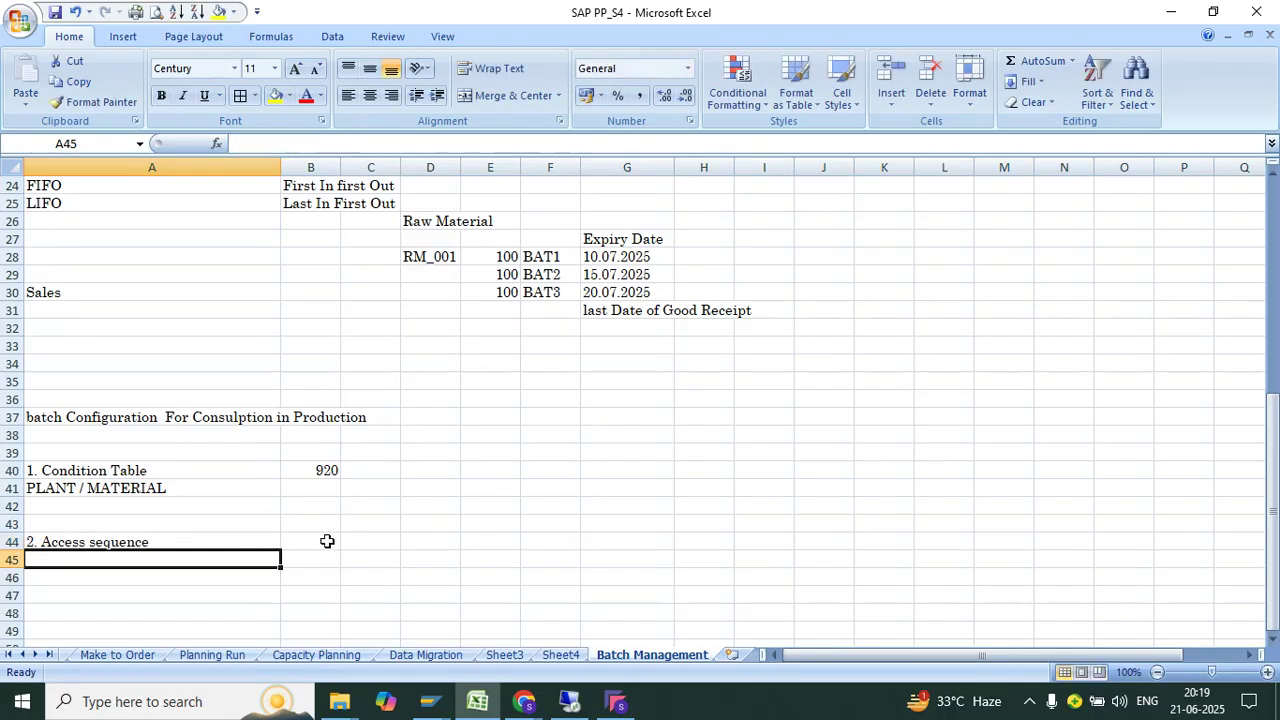
Return to SAP, open Define Production Order Access Sequences under Access Sequences, and look through the existing entries.
left_click(568, 701)
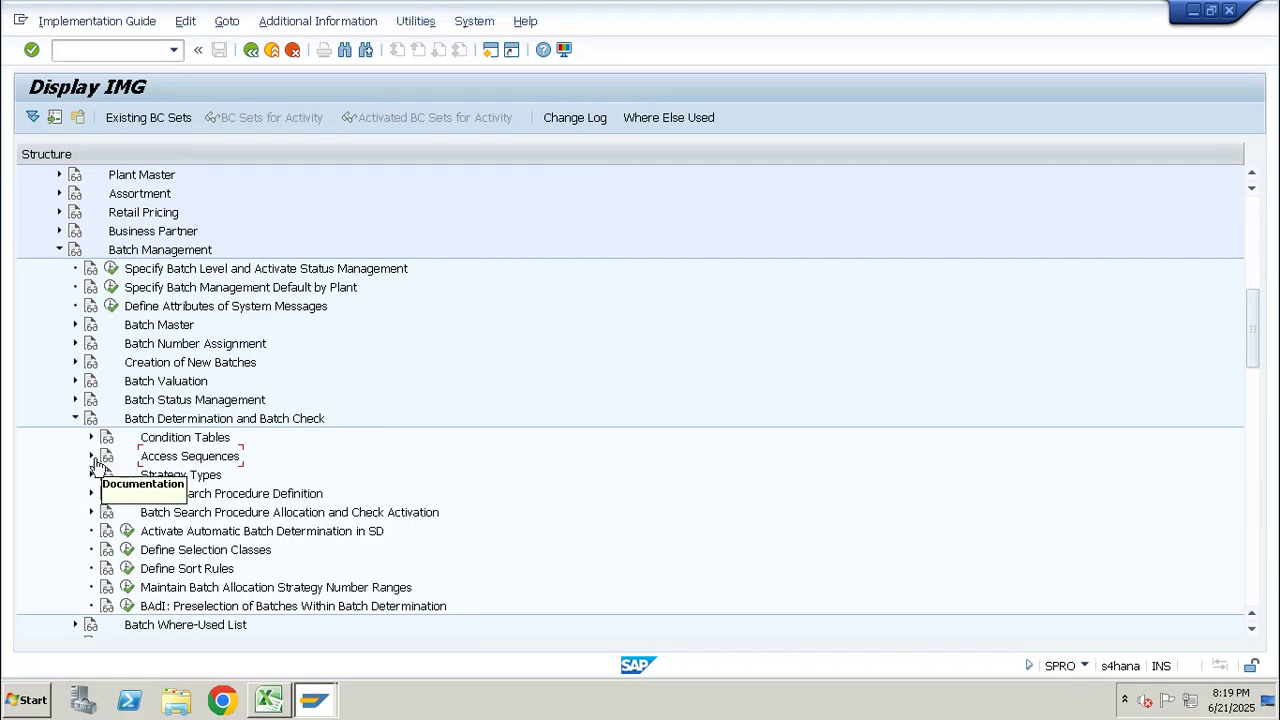
double_click(238, 459)
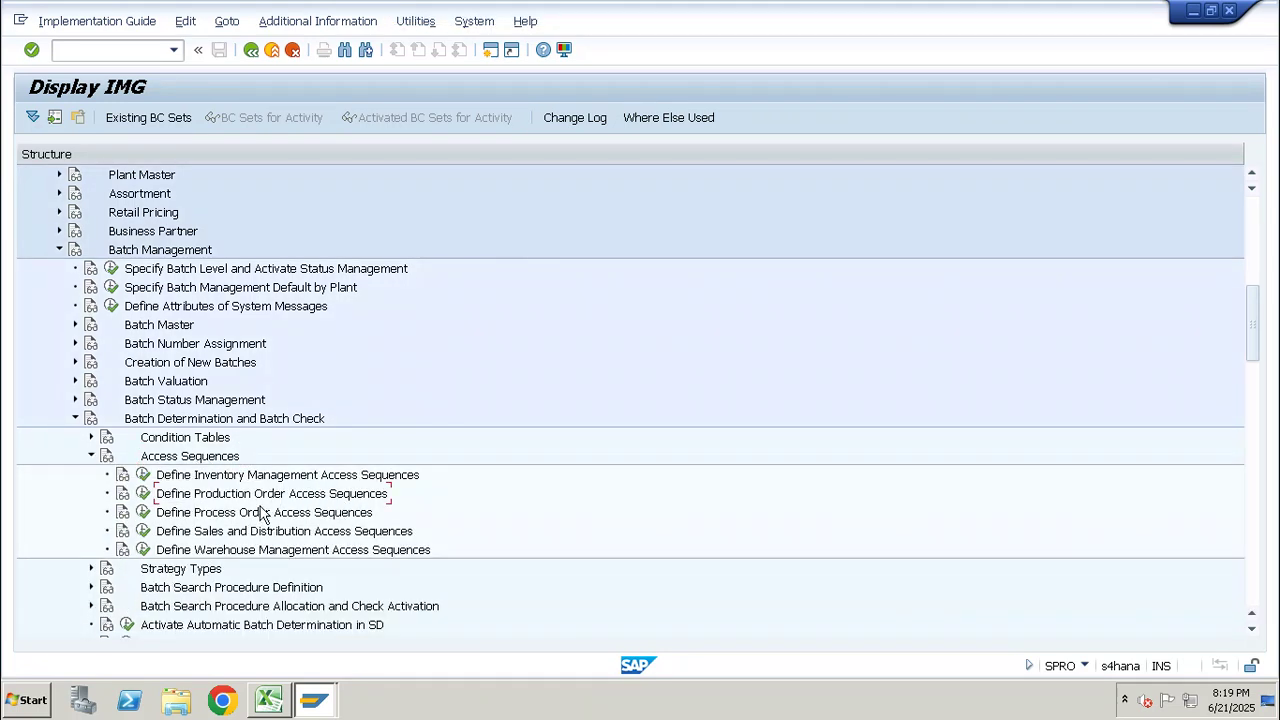
left_click(143, 496)
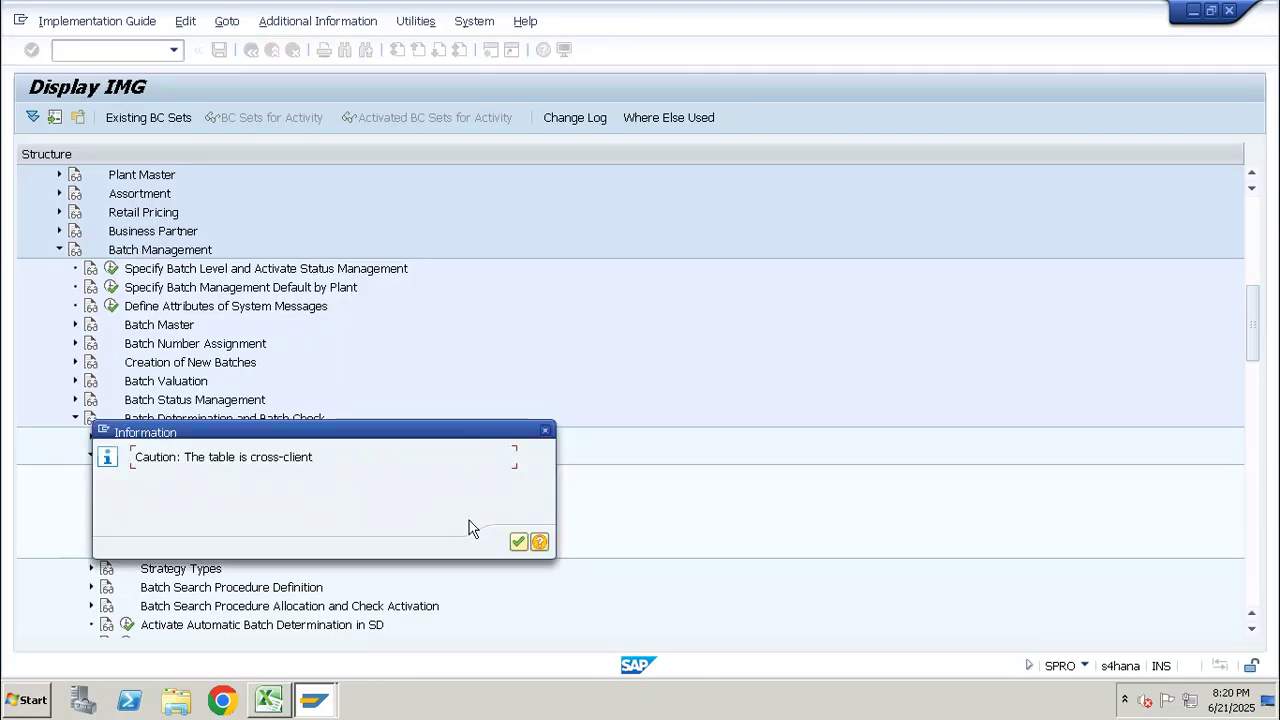
left_click(518, 542)
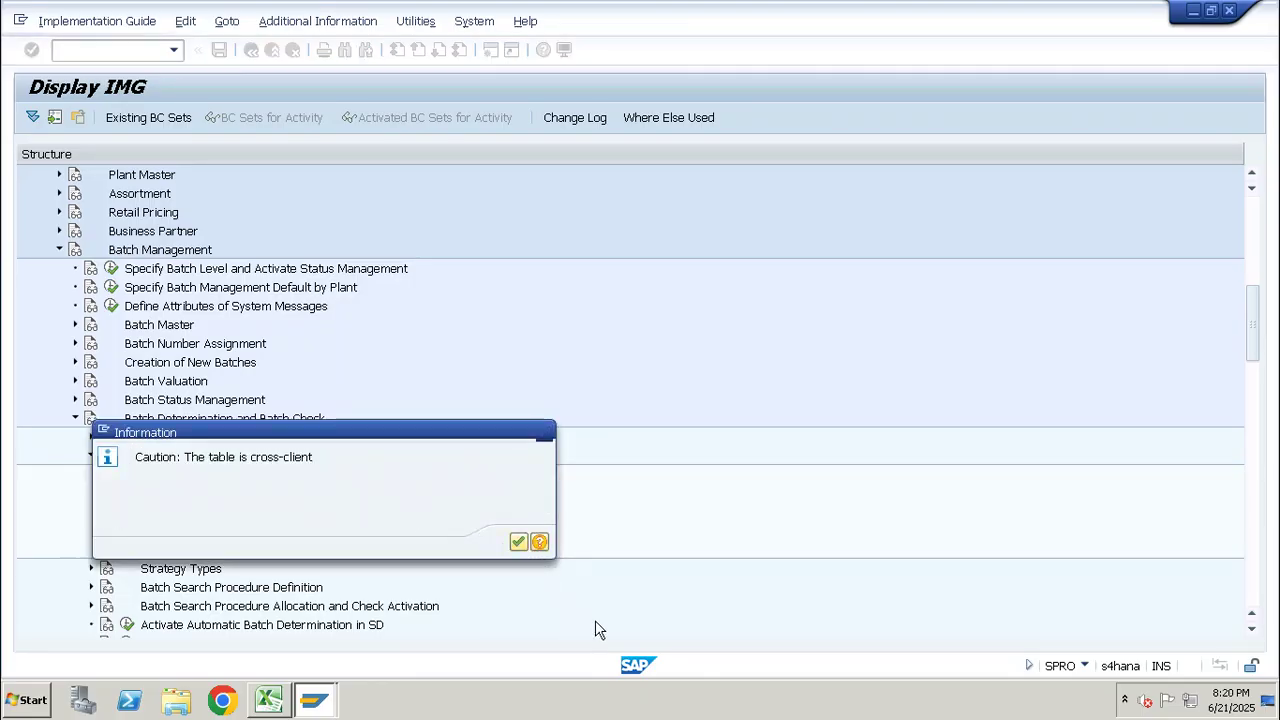
left_click_drag(427, 237, 186, 259)
left_click_drag(363, 257, 170, 263)
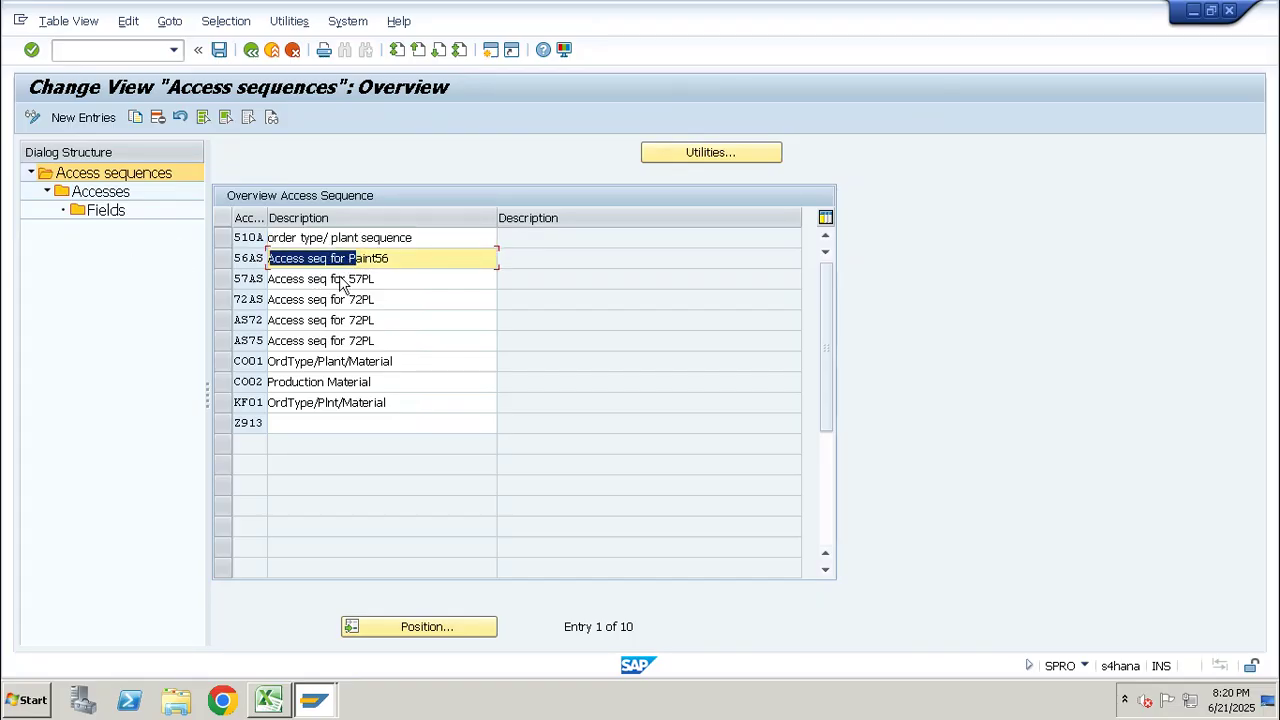
left_click_drag(378, 280, 250, 330)
left_click_drag(395, 338, 268, 342)
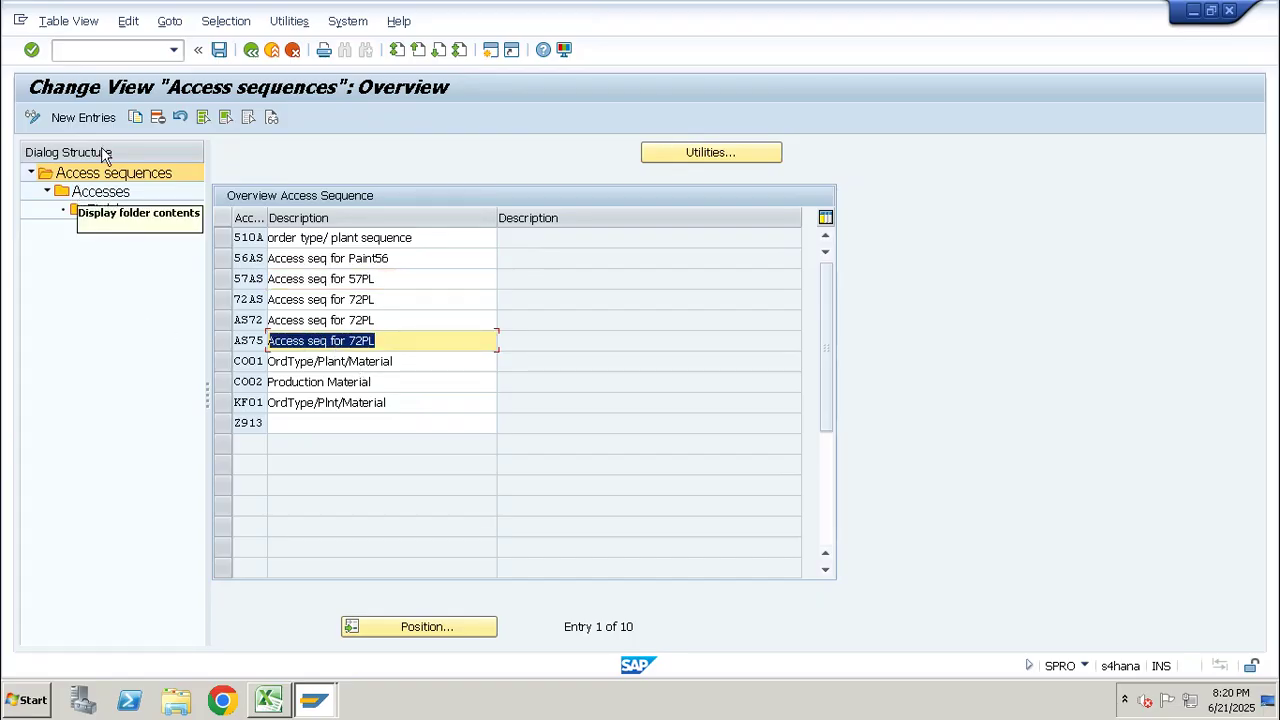
Create a new access sequence Z920 with the description "access Sq for LP01" and save it.
left_click(84, 118)
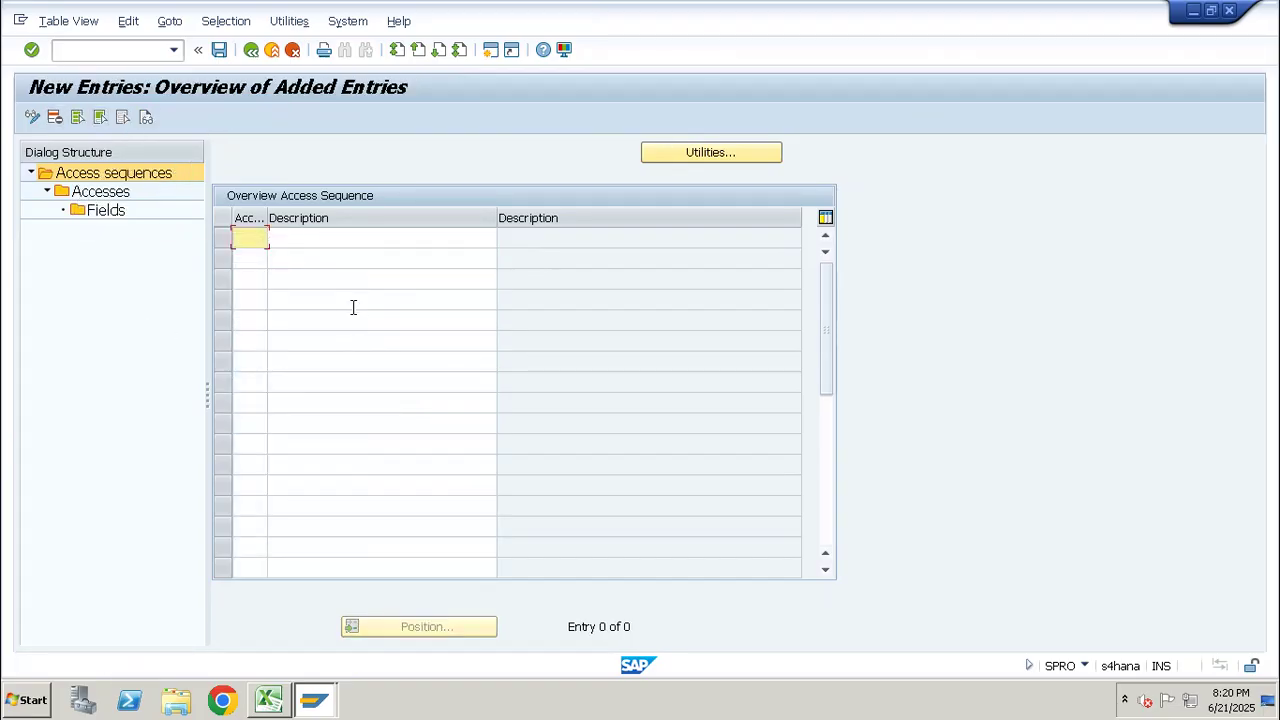
type("Z920")
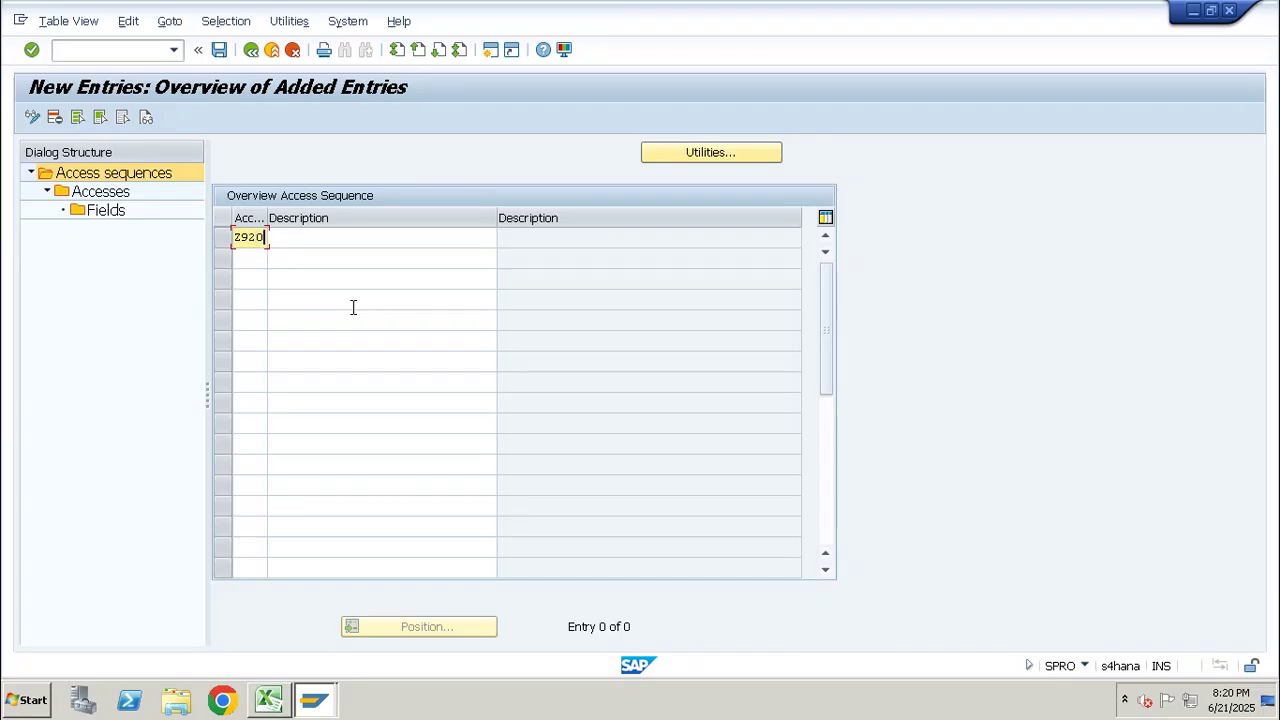
key("Tab")
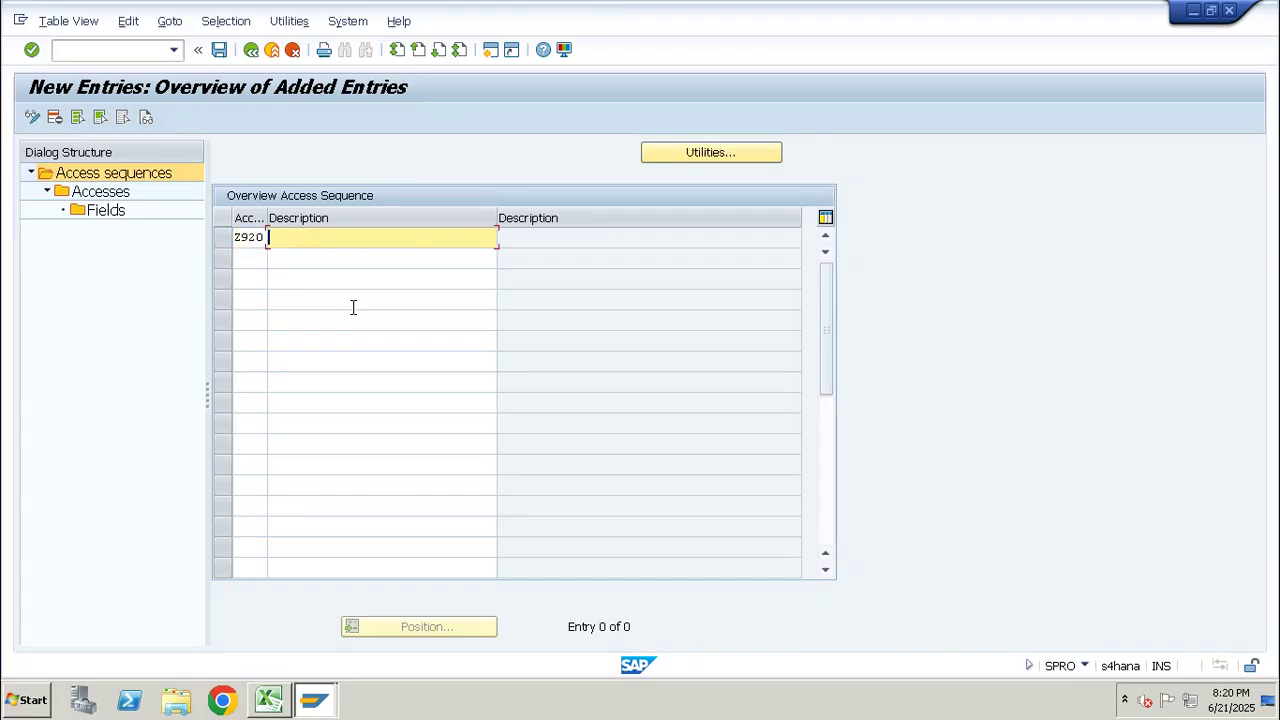
type("access S")
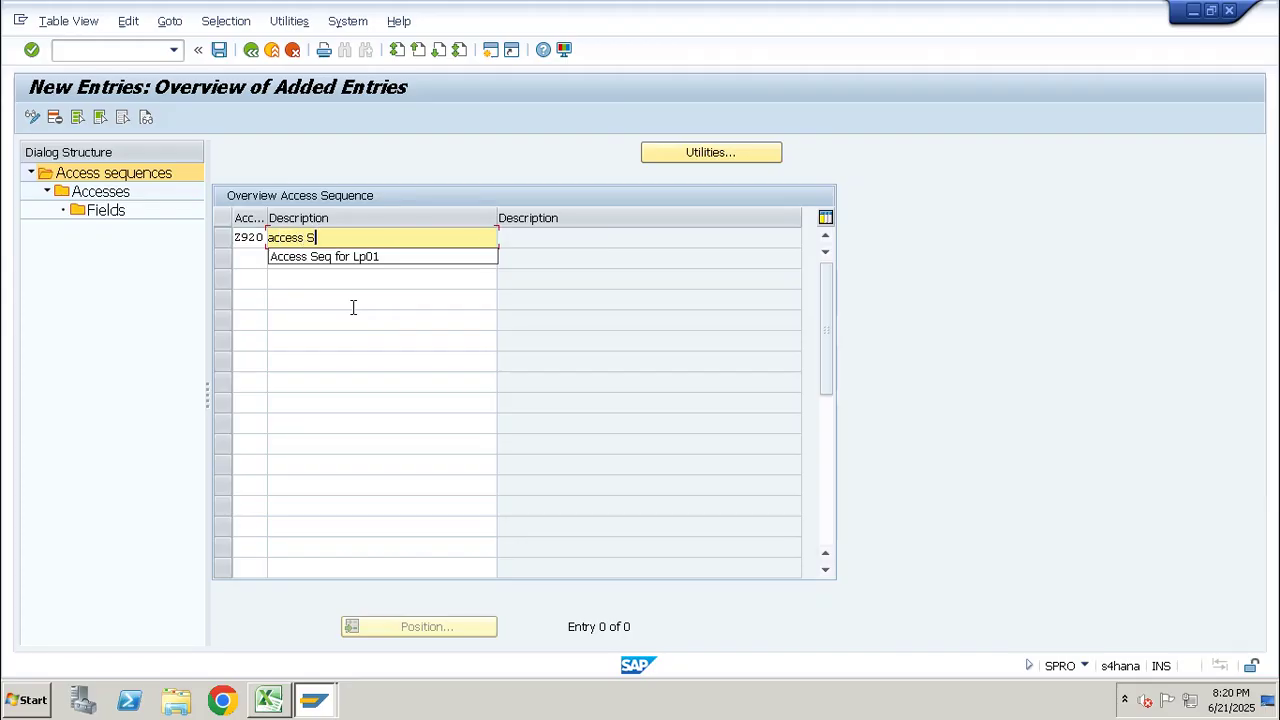
type("q for LP01")
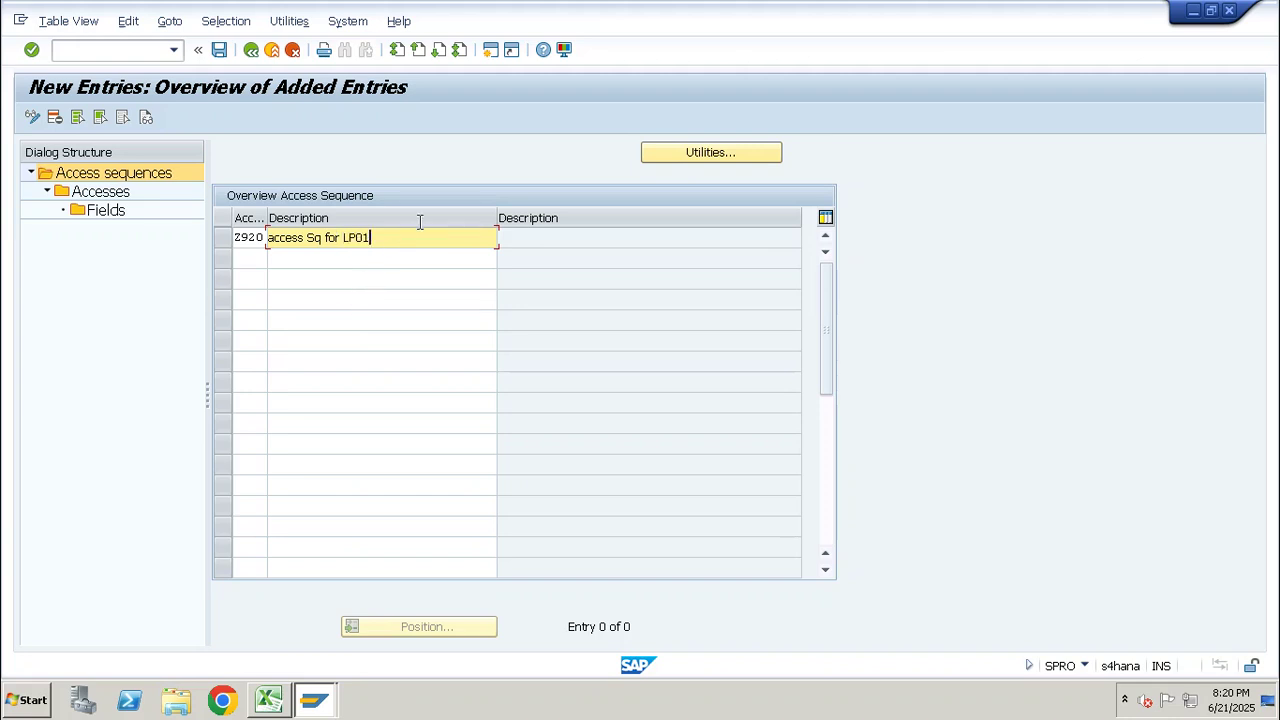
key("Return")
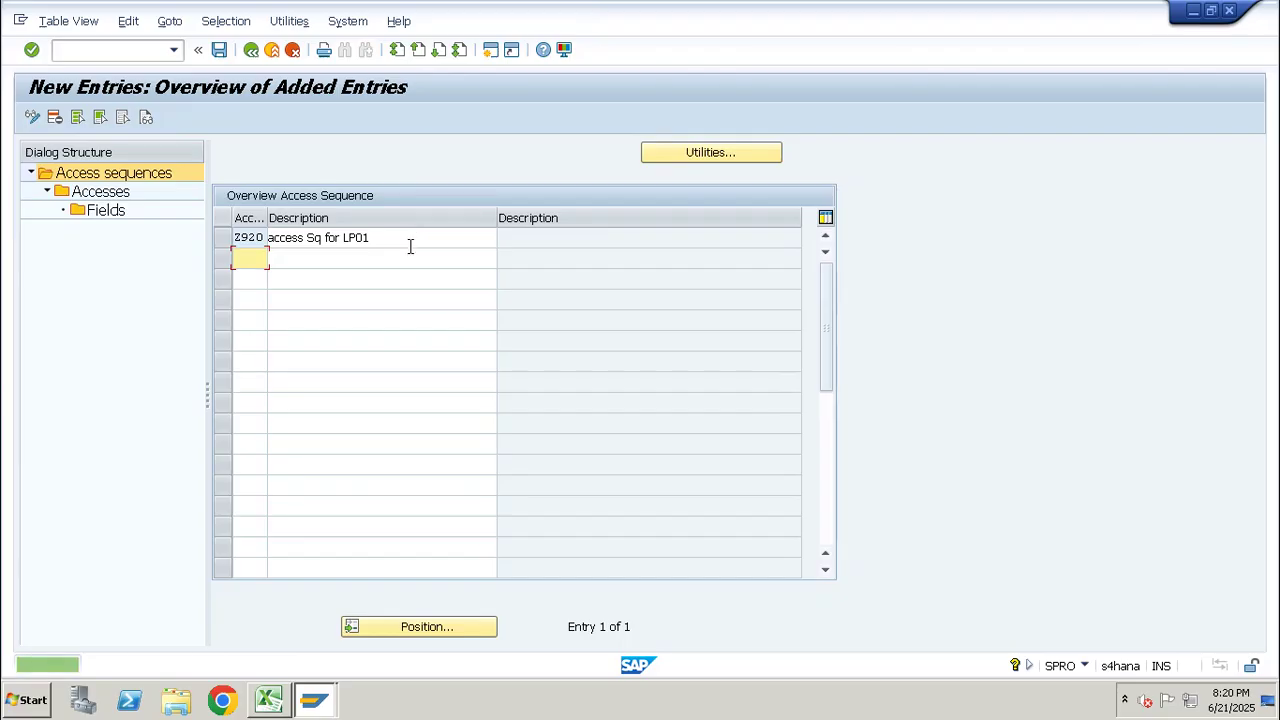
left_click(220, 52)
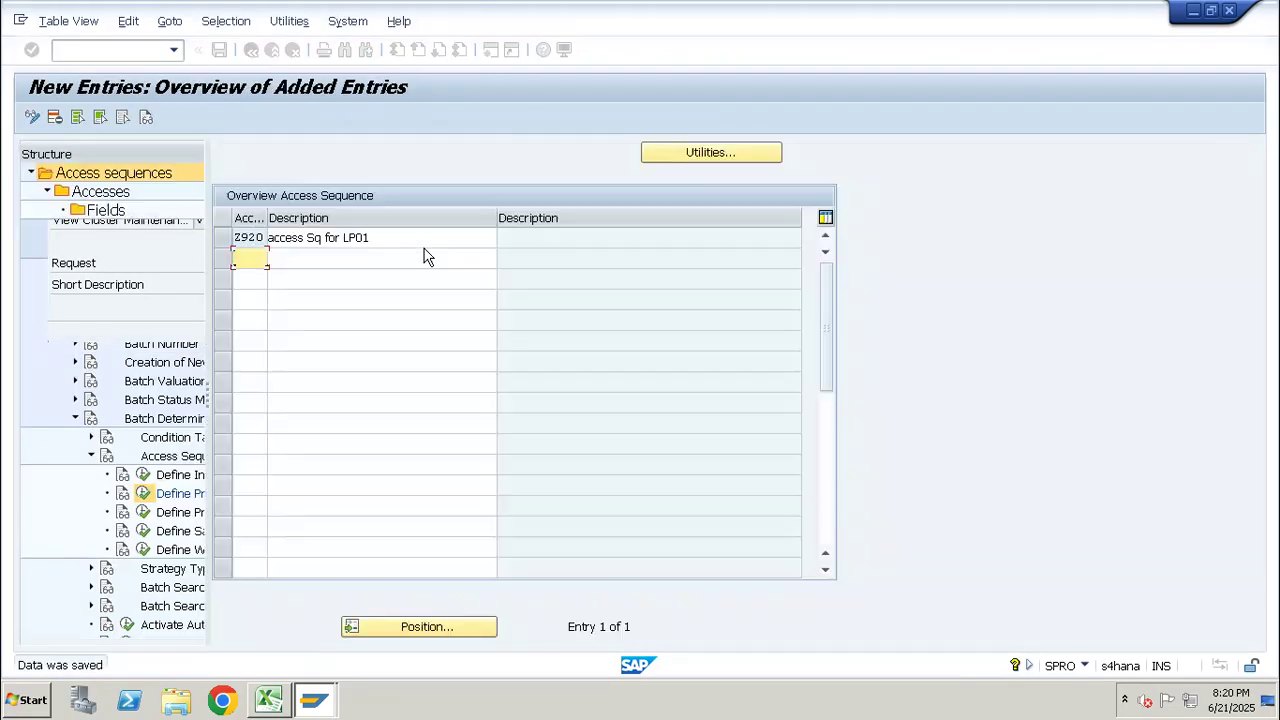
Add access number 1 with table number 920 to the accesses of access sequence Z920.
left_click_drag(262, 237, 229, 237)
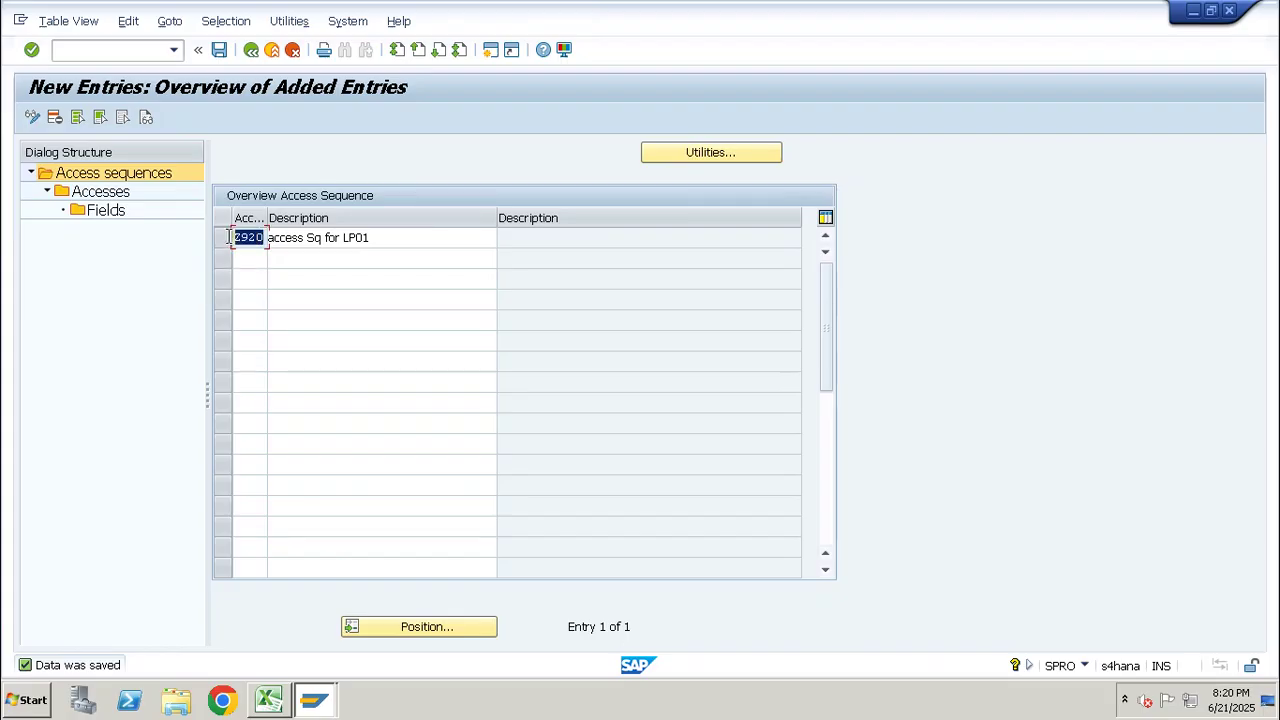
left_click(225, 237)
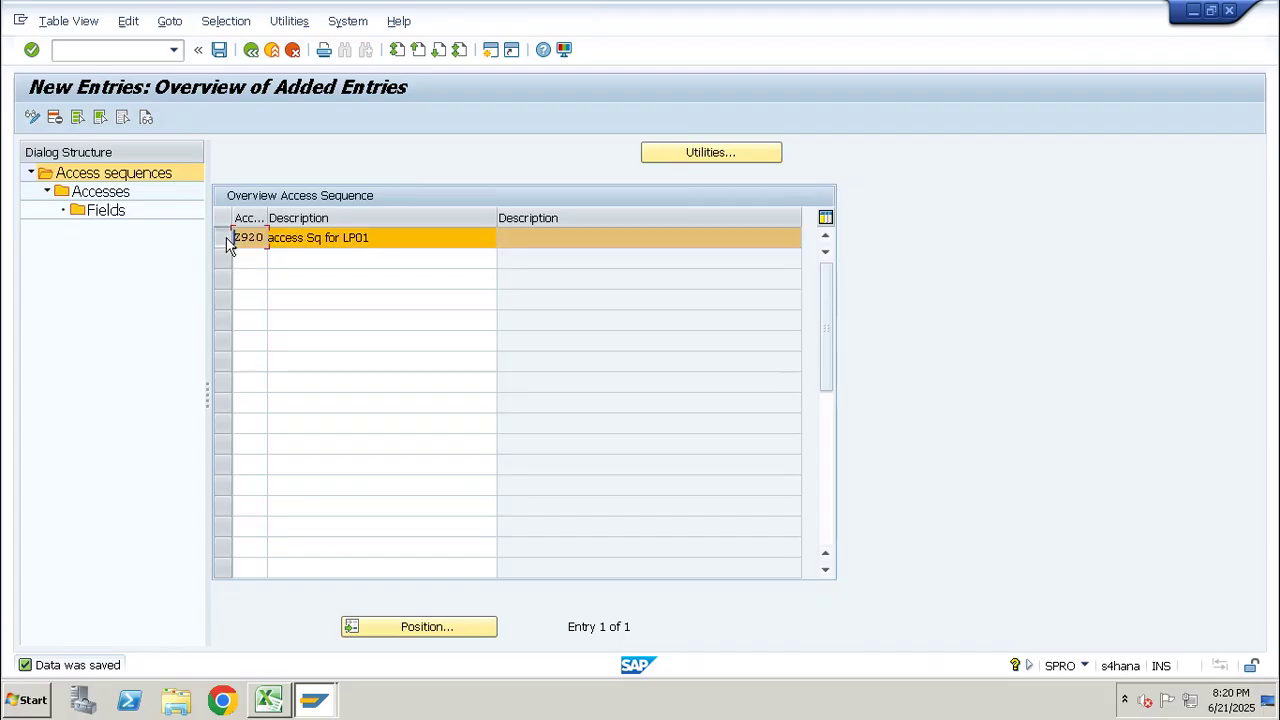
double_click(103, 193)
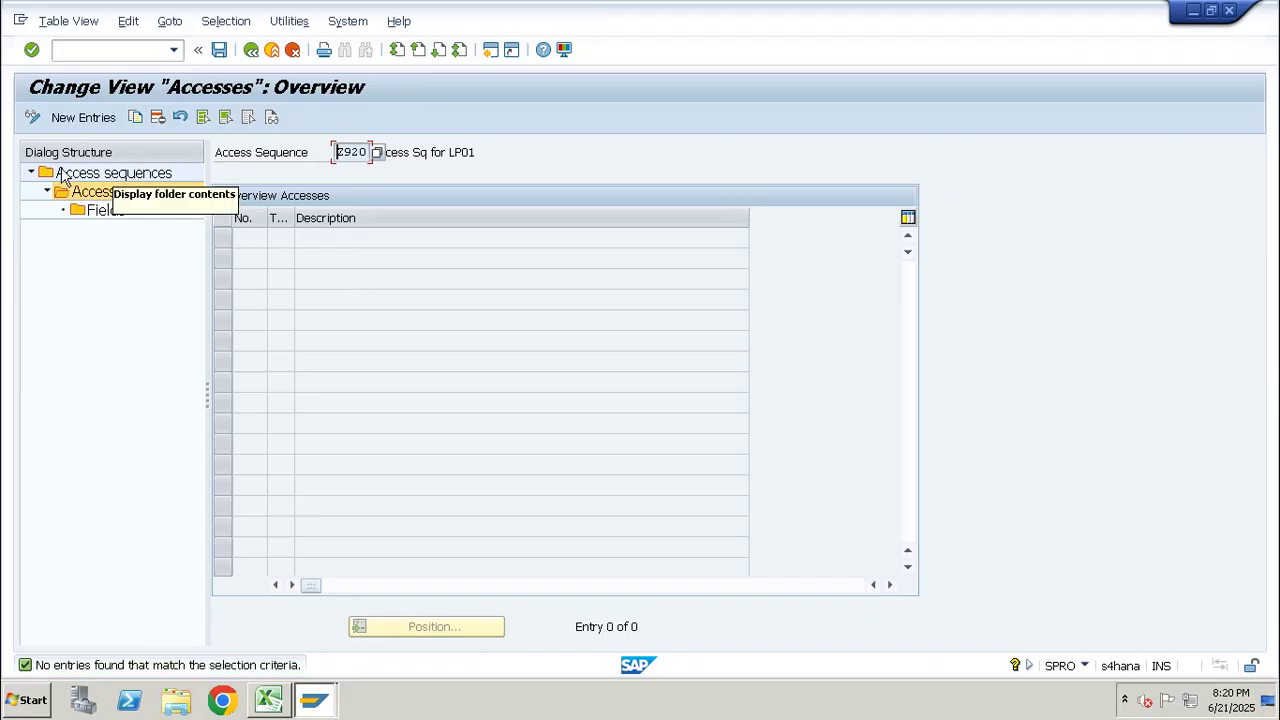
left_click(108, 119)
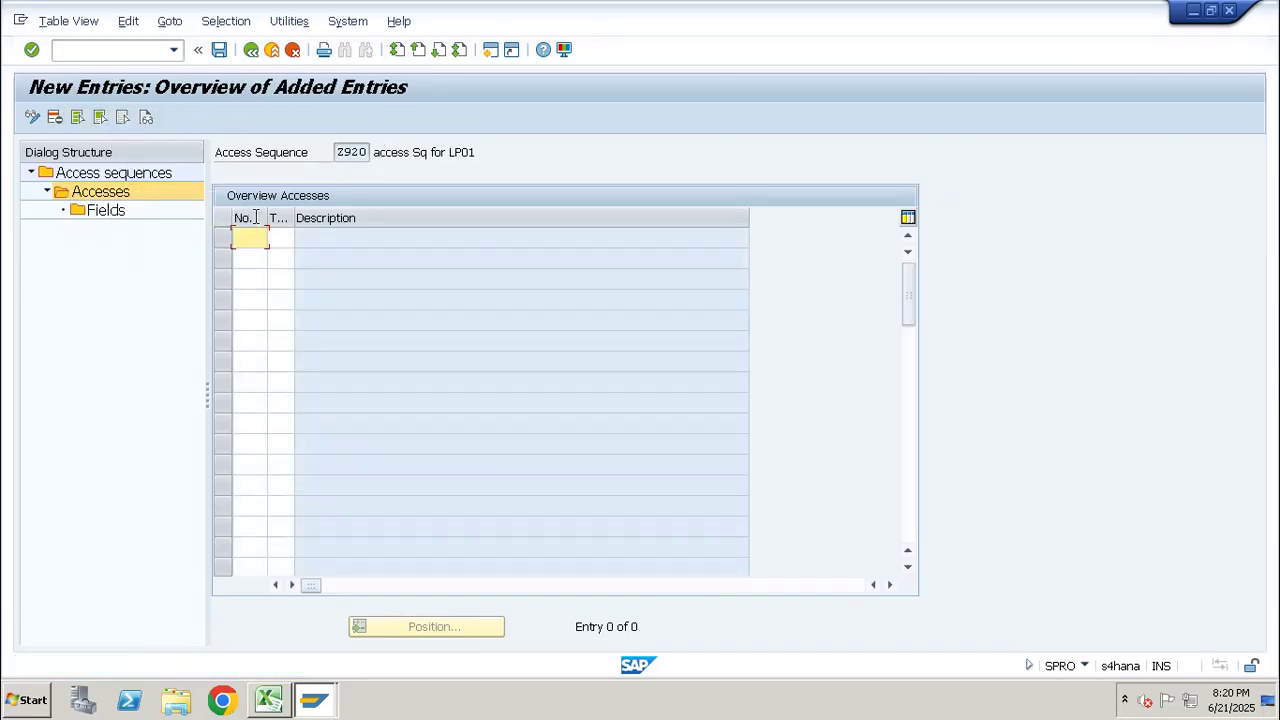
type("1")
left_click(285, 237)
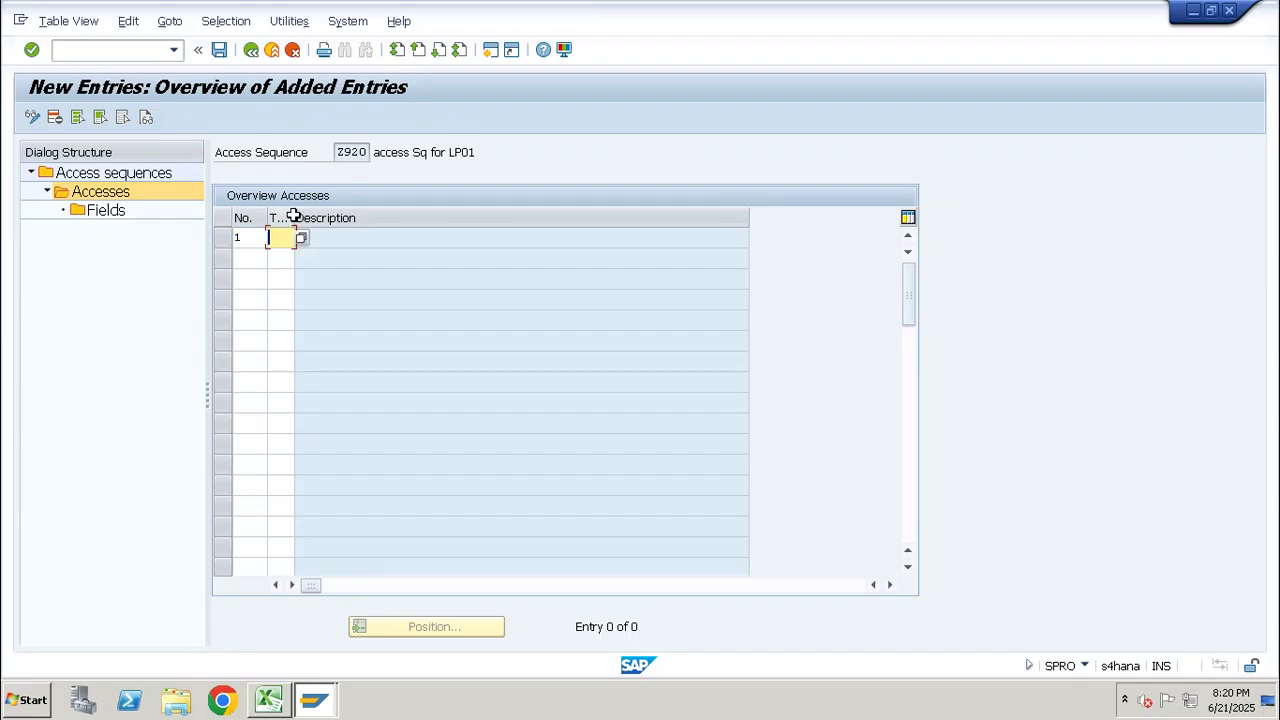
left_click_drag(314, 217, 362, 218)
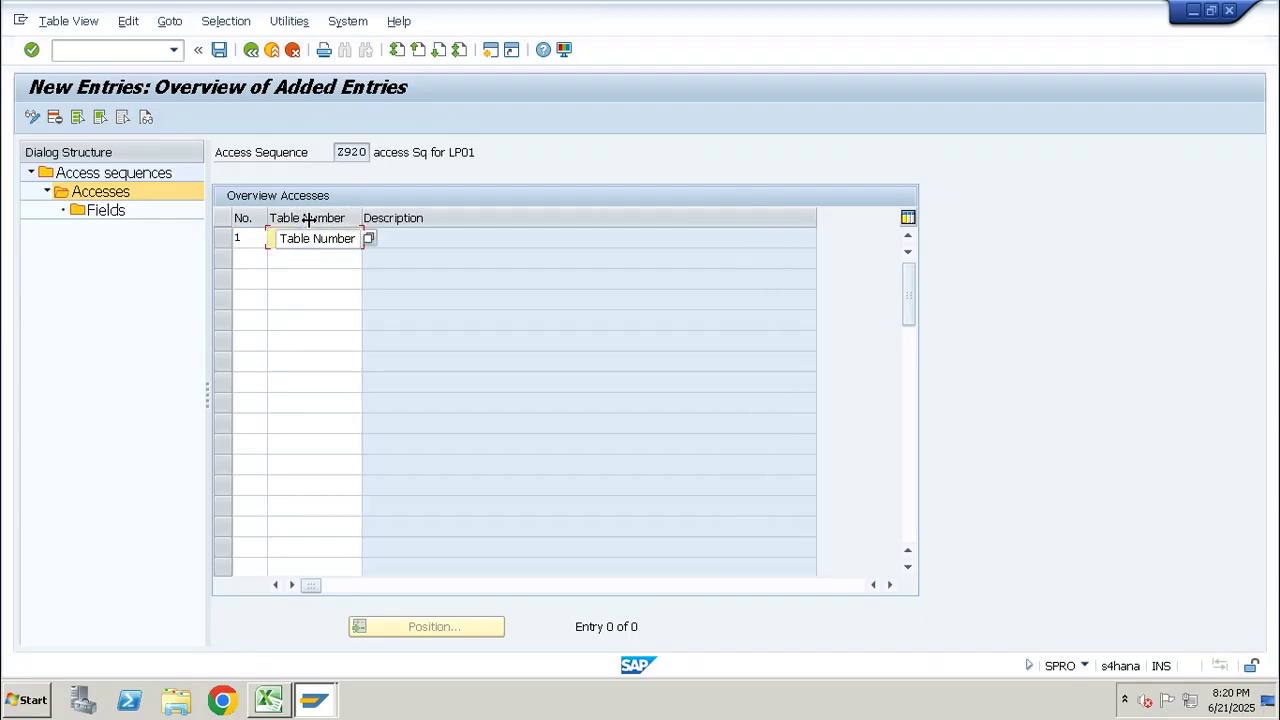
left_click(314, 274)
type("920")
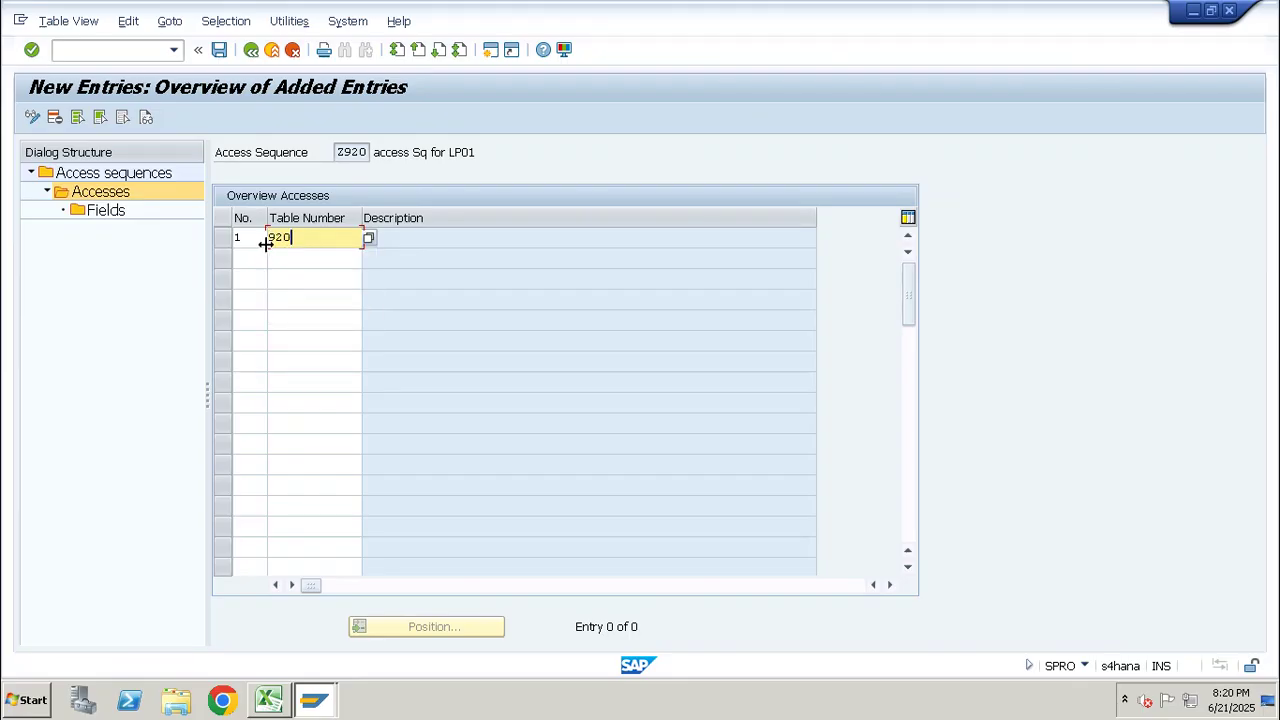
key("Return")
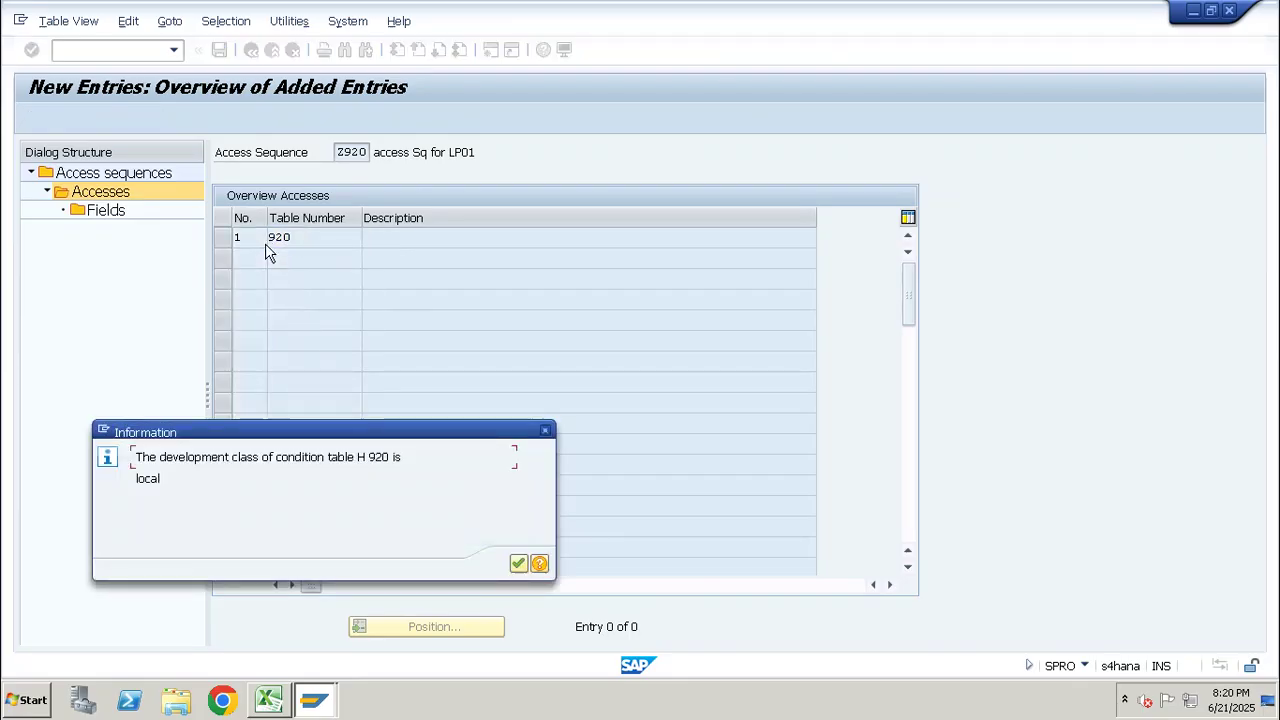
key("Return")
left_click(299, 243)
left_click_drag(299, 243, 231, 262)
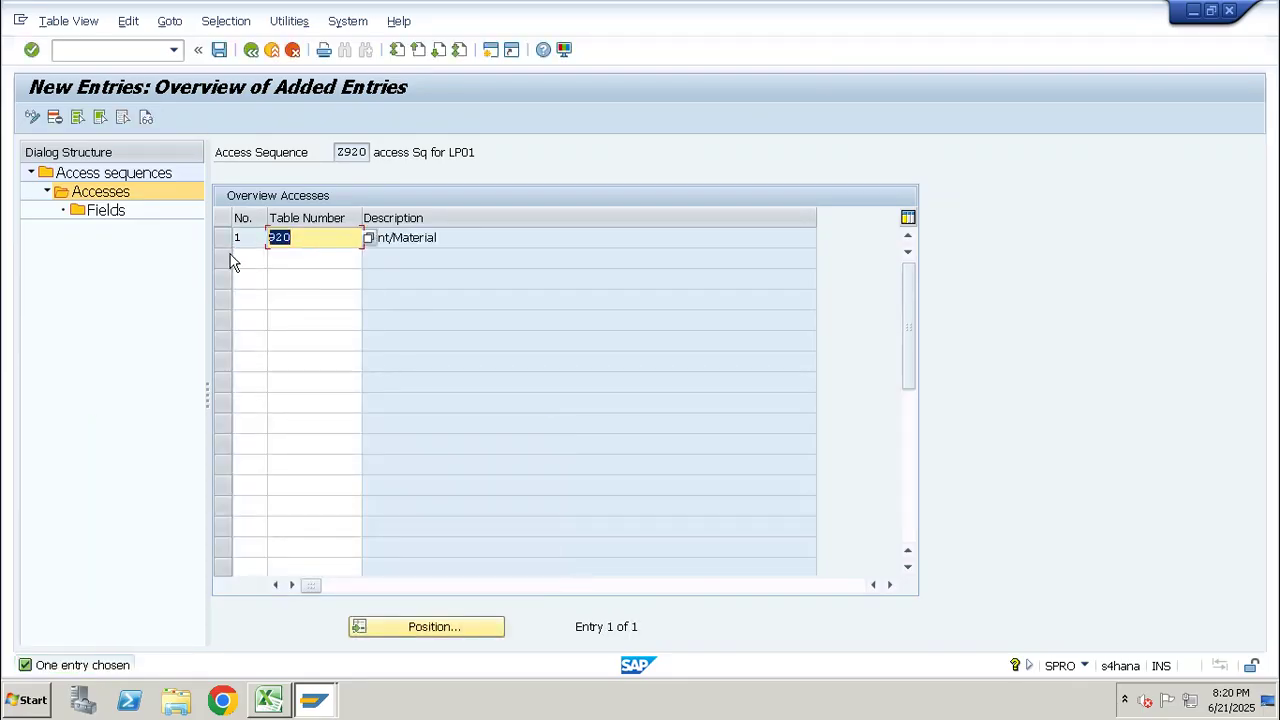
Review the fields of access 1 in Z920, then return to the accesses and save the entry.
left_click(223, 240)
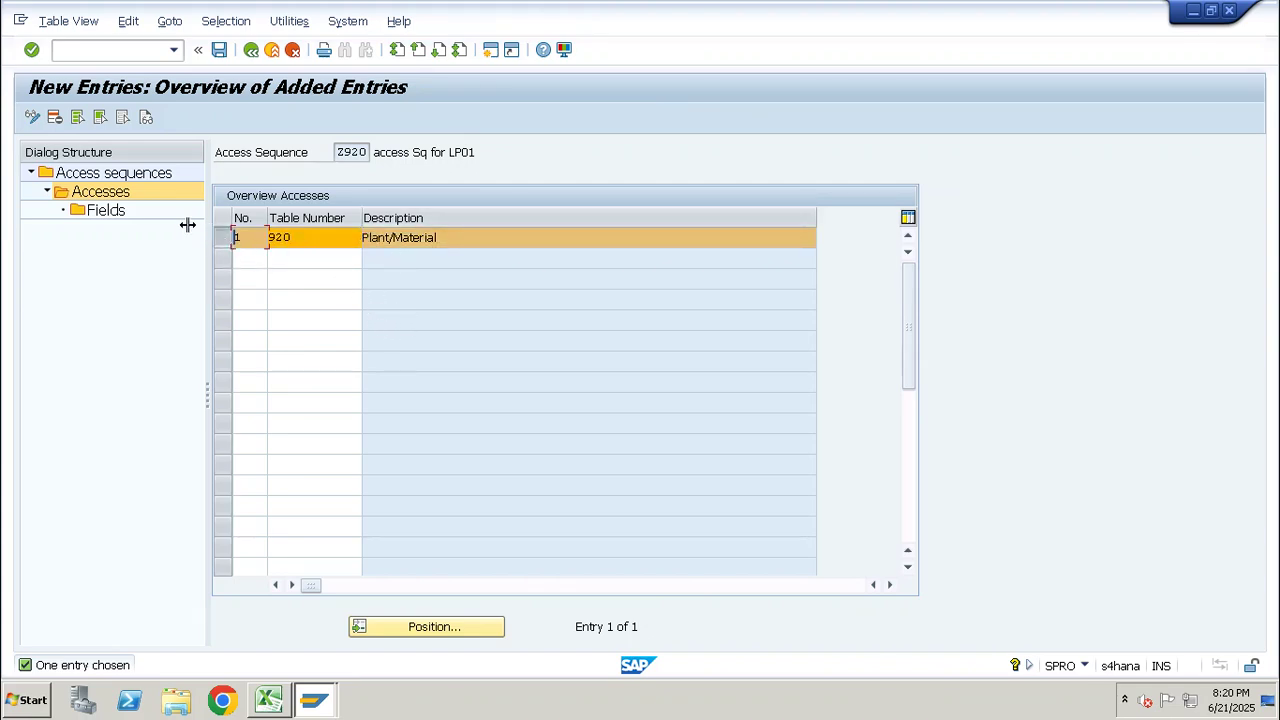
double_click(109, 215)
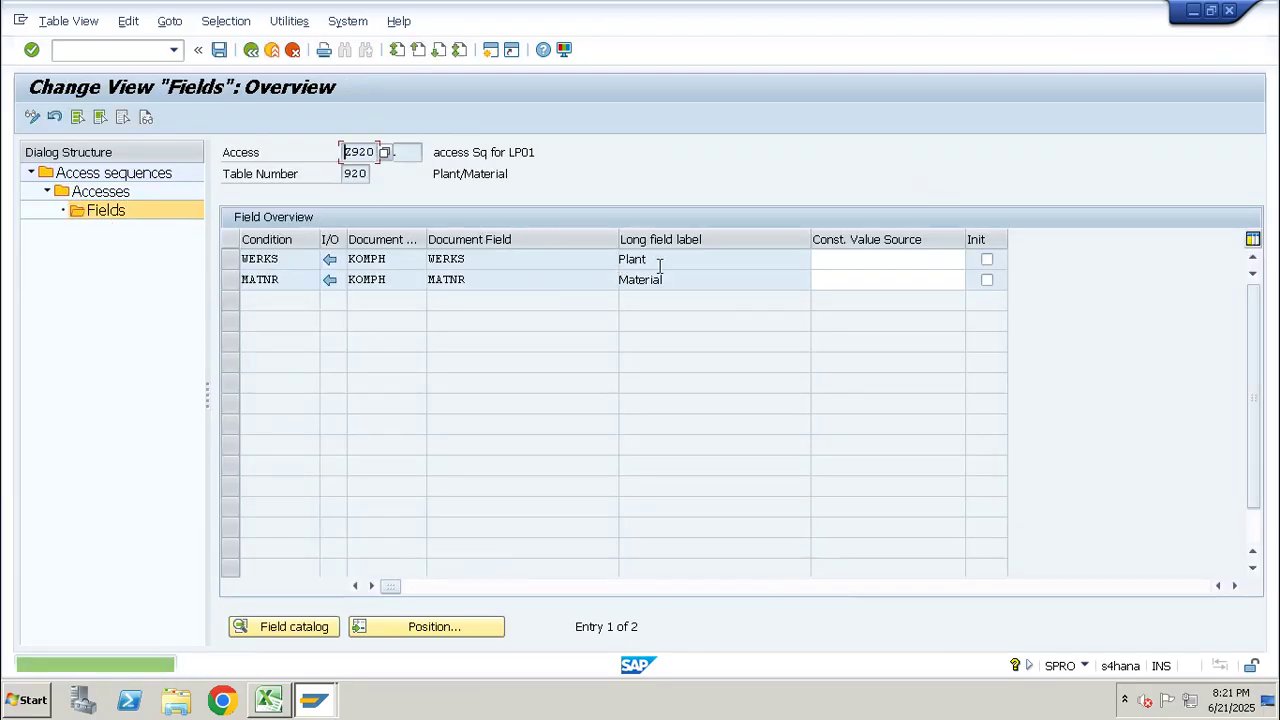
double_click(466, 259)
double_click(491, 279)
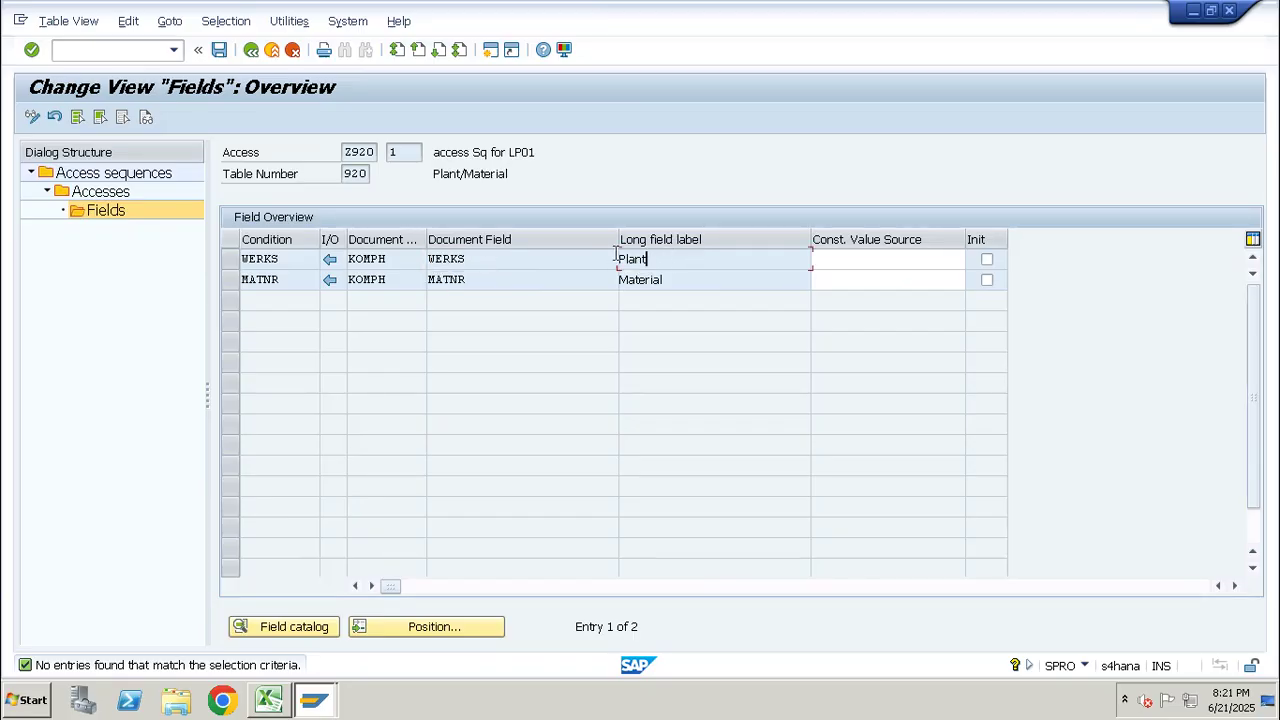
double_click(662, 259)
double_click(660, 279)
double_click(661, 265)
double_click(100, 191)
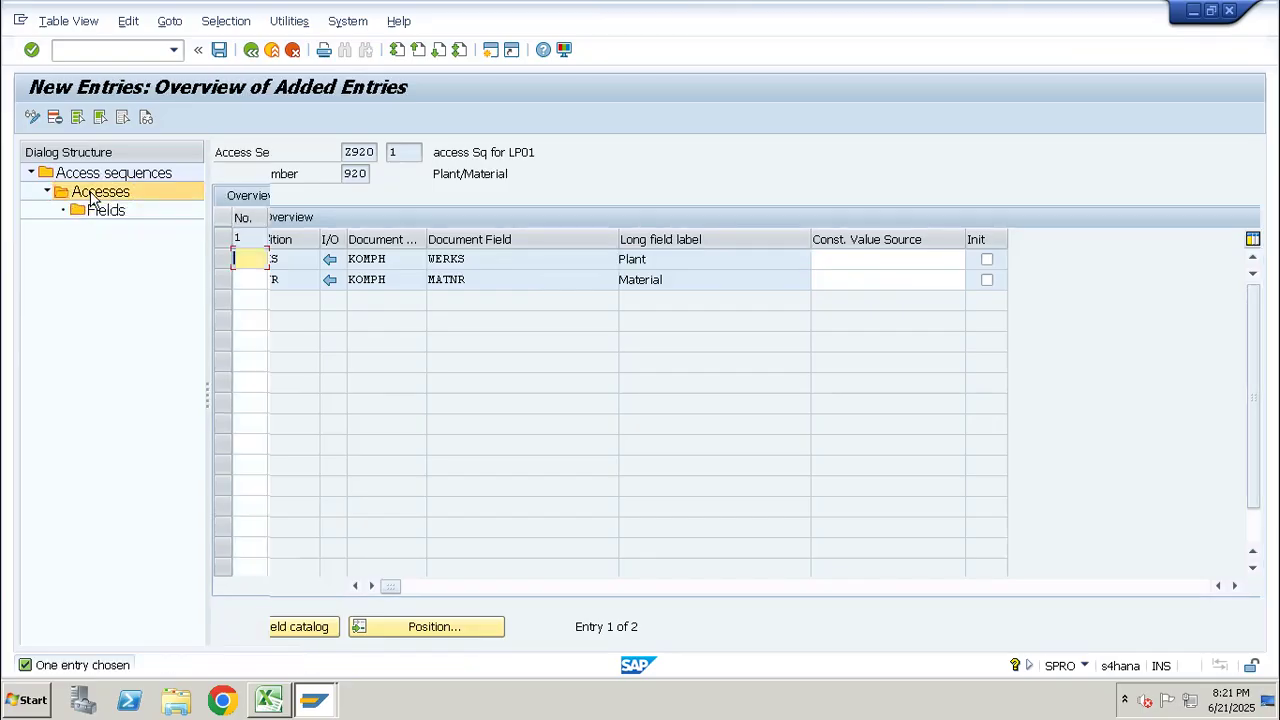
left_click(220, 50)
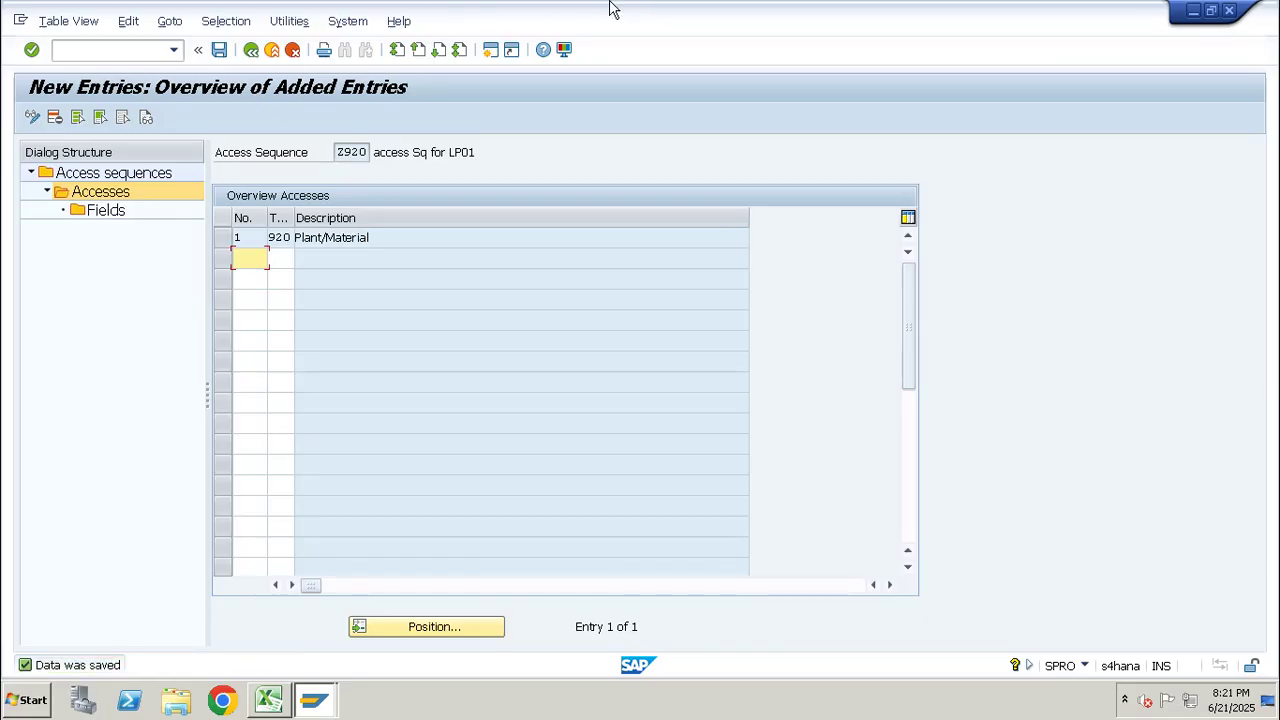
Switch to Excel and enter Z920 in cell B44 beside the access sequence heading.
mouse_move(648, 2)
left_click(827, 12)
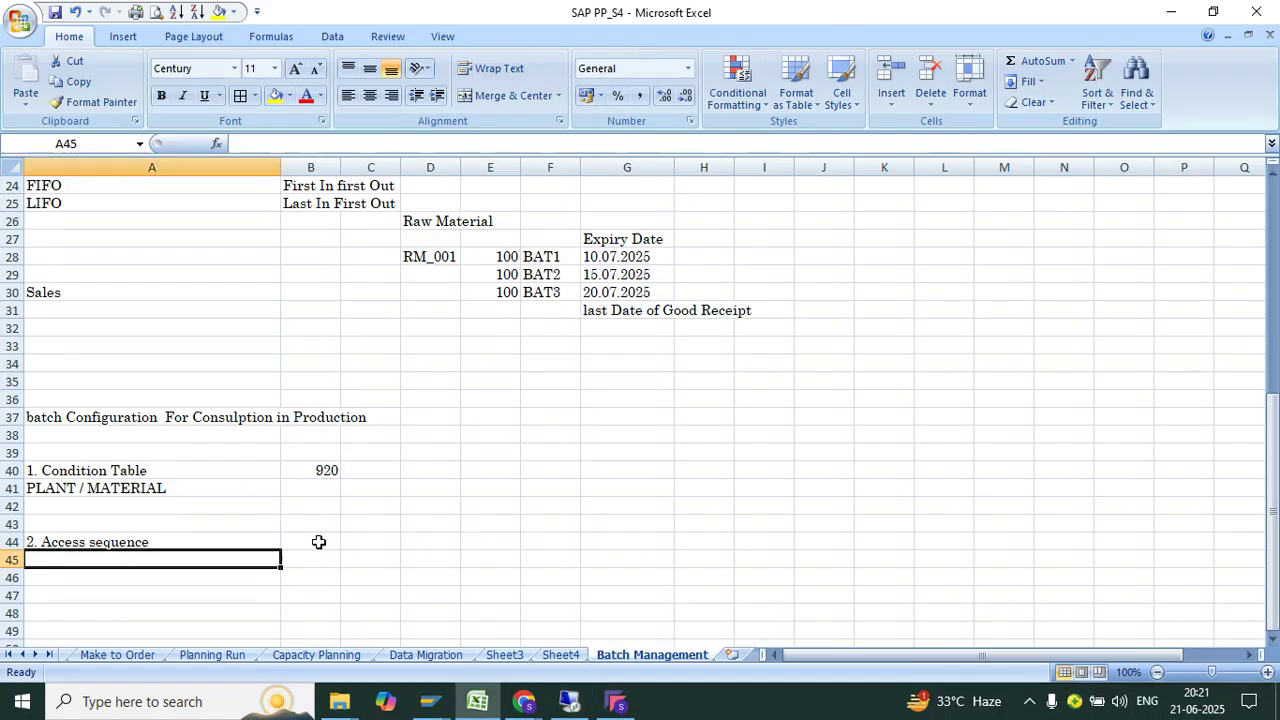
left_click(314, 540)
type("Z920")
key("Return")
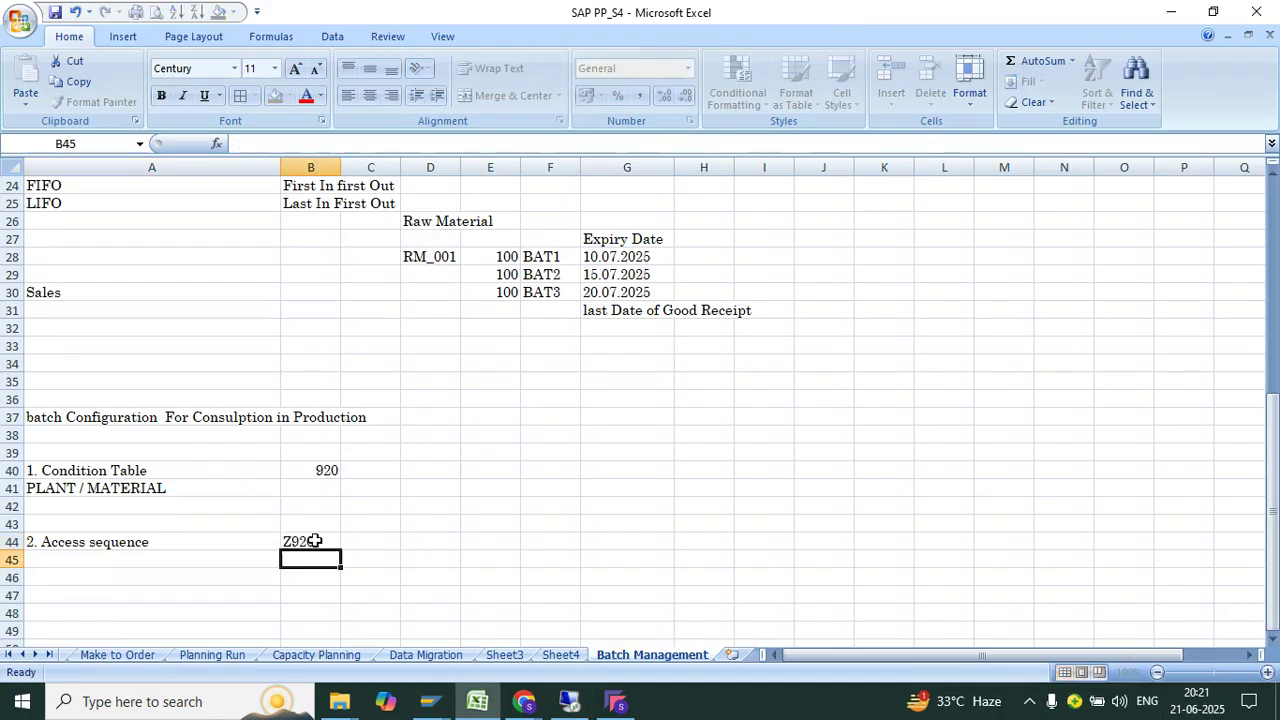
Move the access sequence heading and its value Z920 from row 44 up to cells A42:B42.
left_click_drag(147, 548, 297, 540)
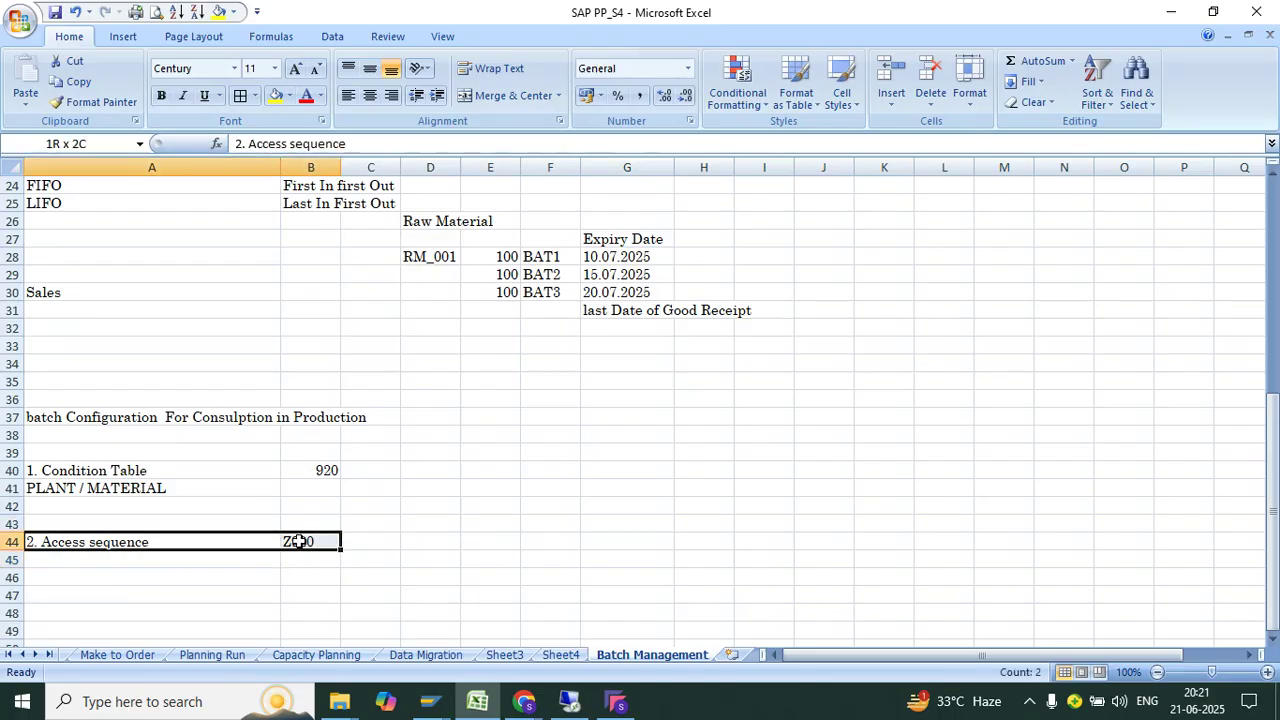
key("ctrl+c")
key("Up")
key("Up")
key("ctrl+v")
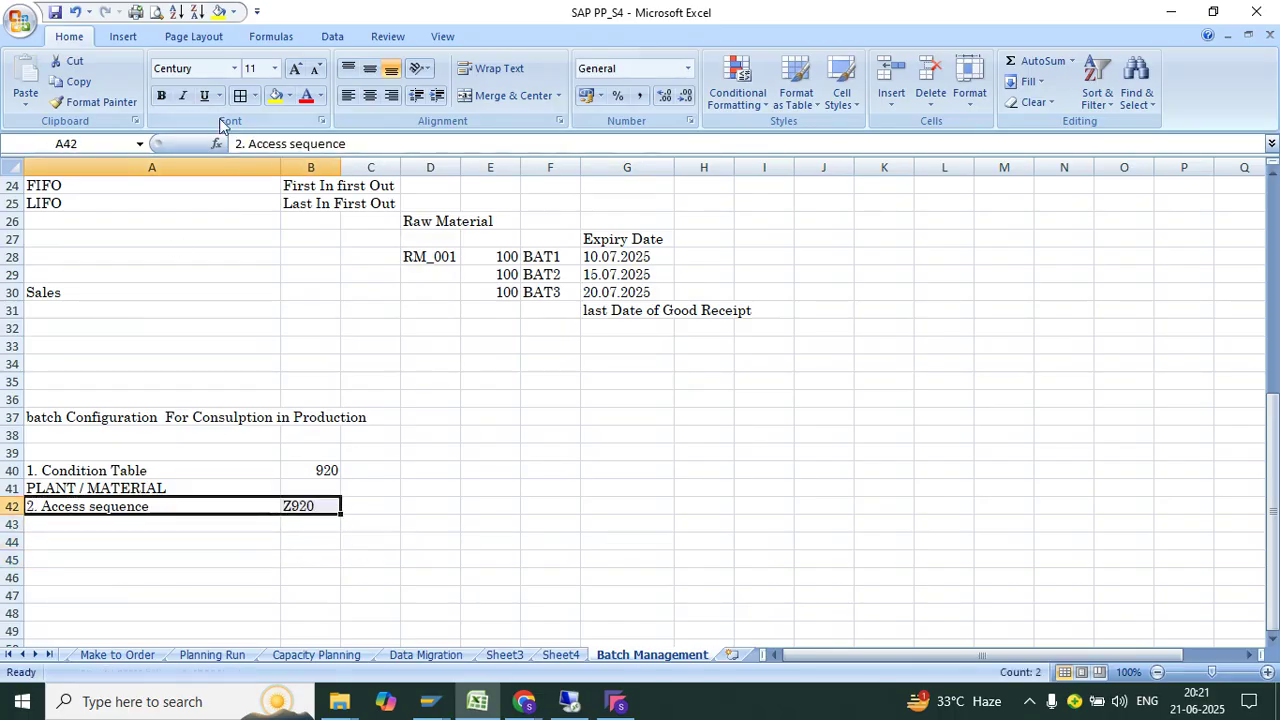
Format the access sequence cells A42:B42 and the condition table cells A40:B40 in bold purple text.
left_click(318, 97)
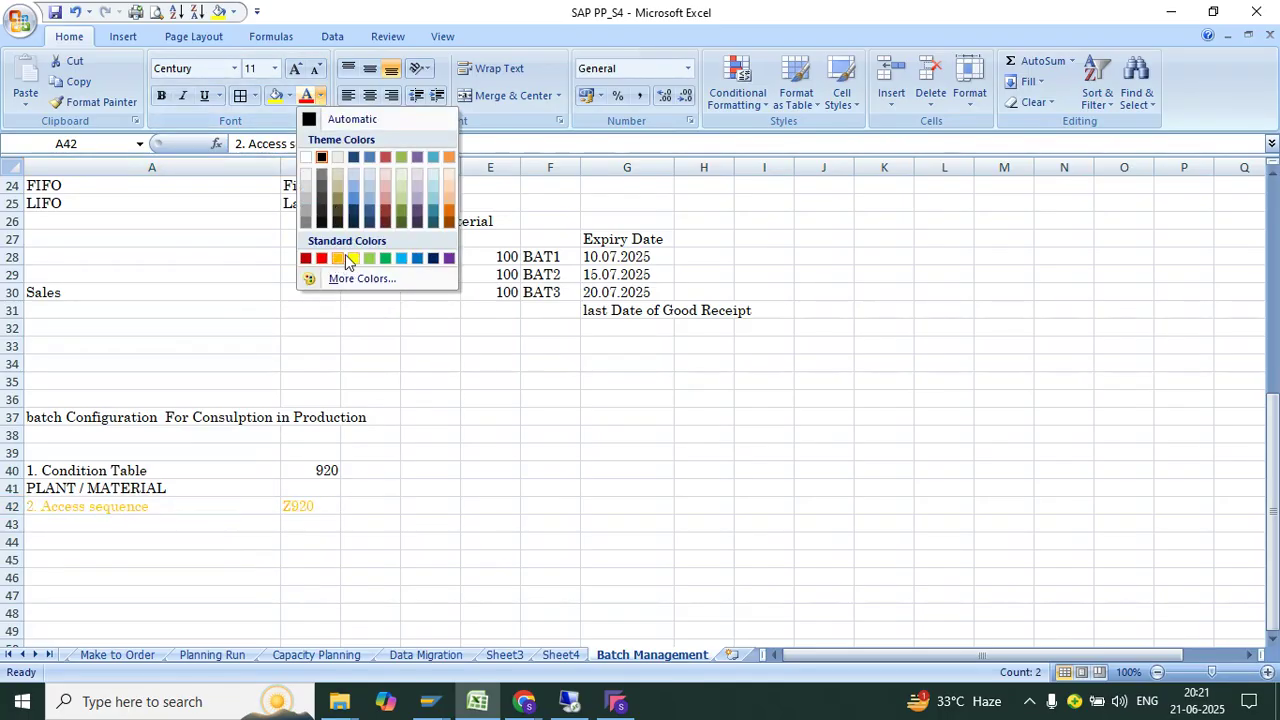
left_click(418, 158)
left_click(340, 542)
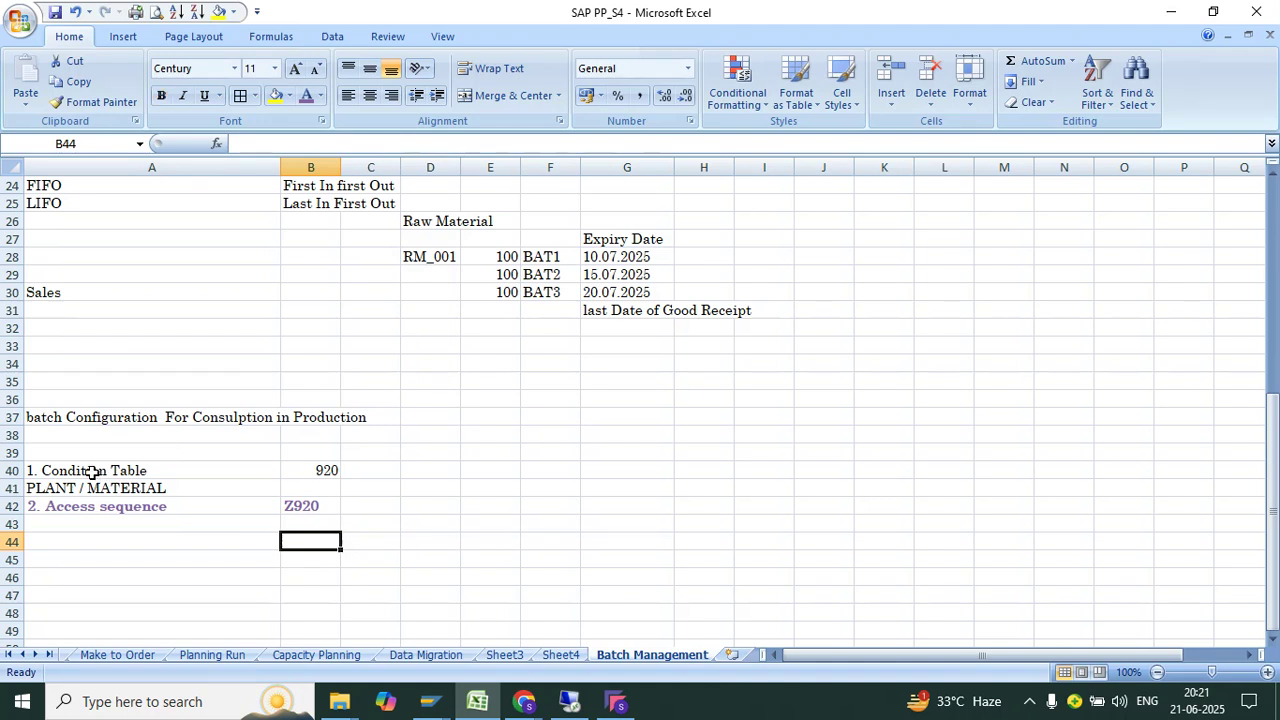
left_click_drag(94, 474, 313, 470)
left_click(306, 95)
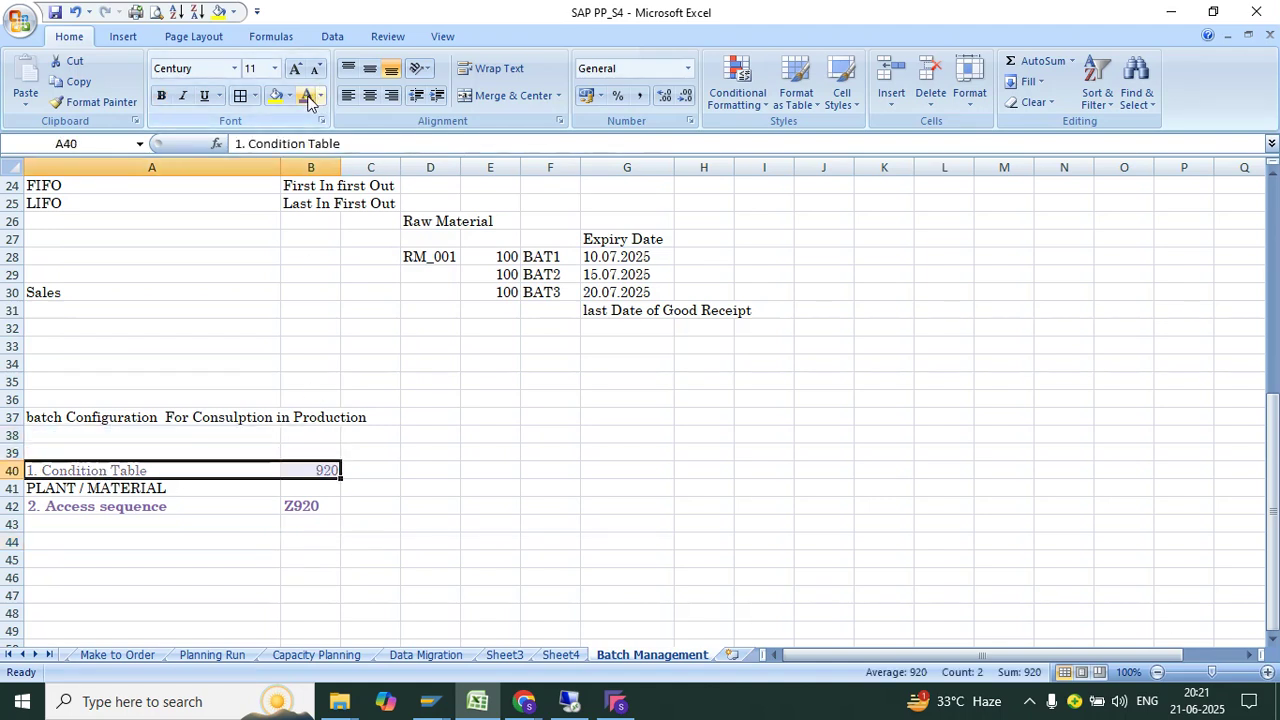
left_click(161, 95)
left_click(143, 526)
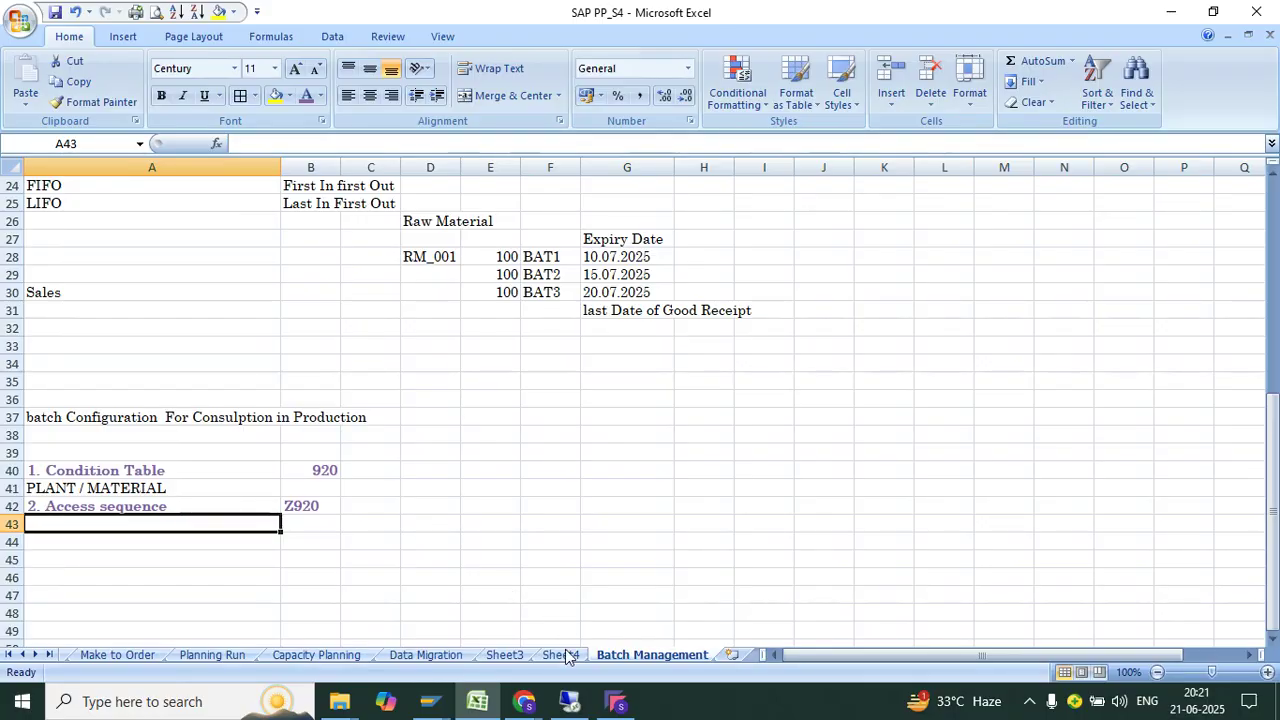
Switch to the SAP remote session and exit the access sequence maintenance back to the IMG structure.
left_click(570, 701)
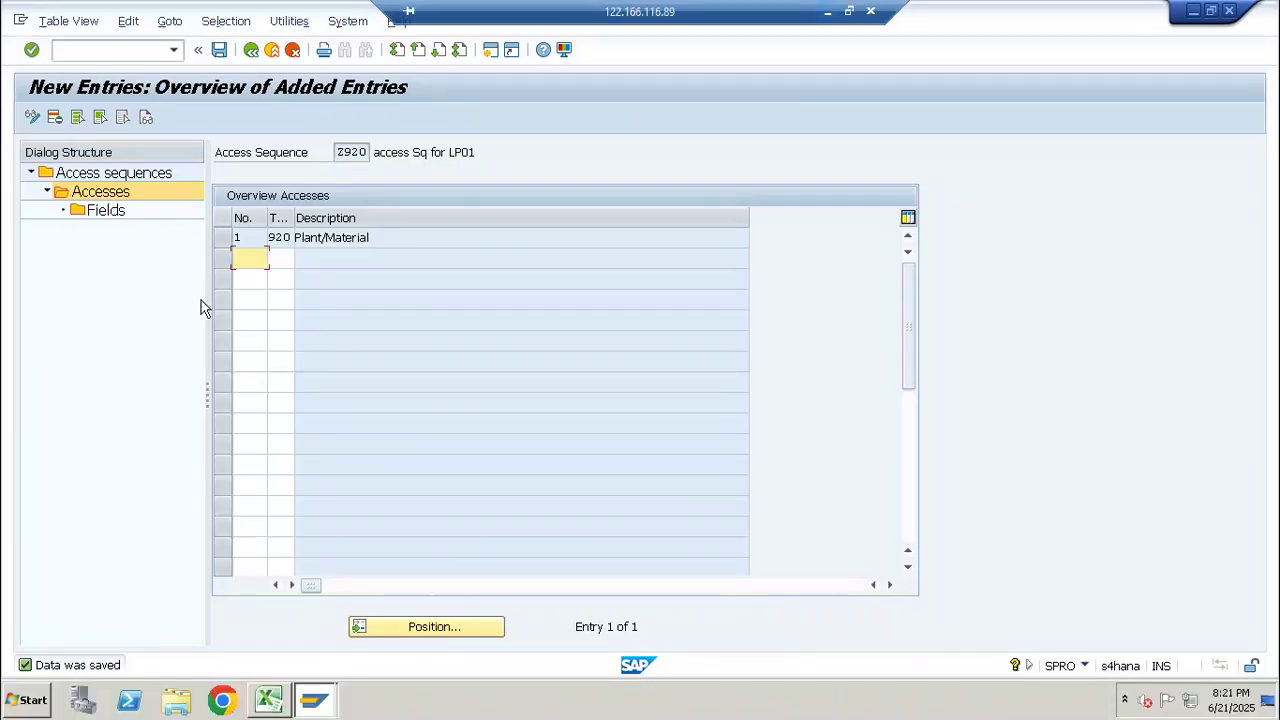
left_click(251, 50)
left_click(252, 51)
left_click(251, 50)
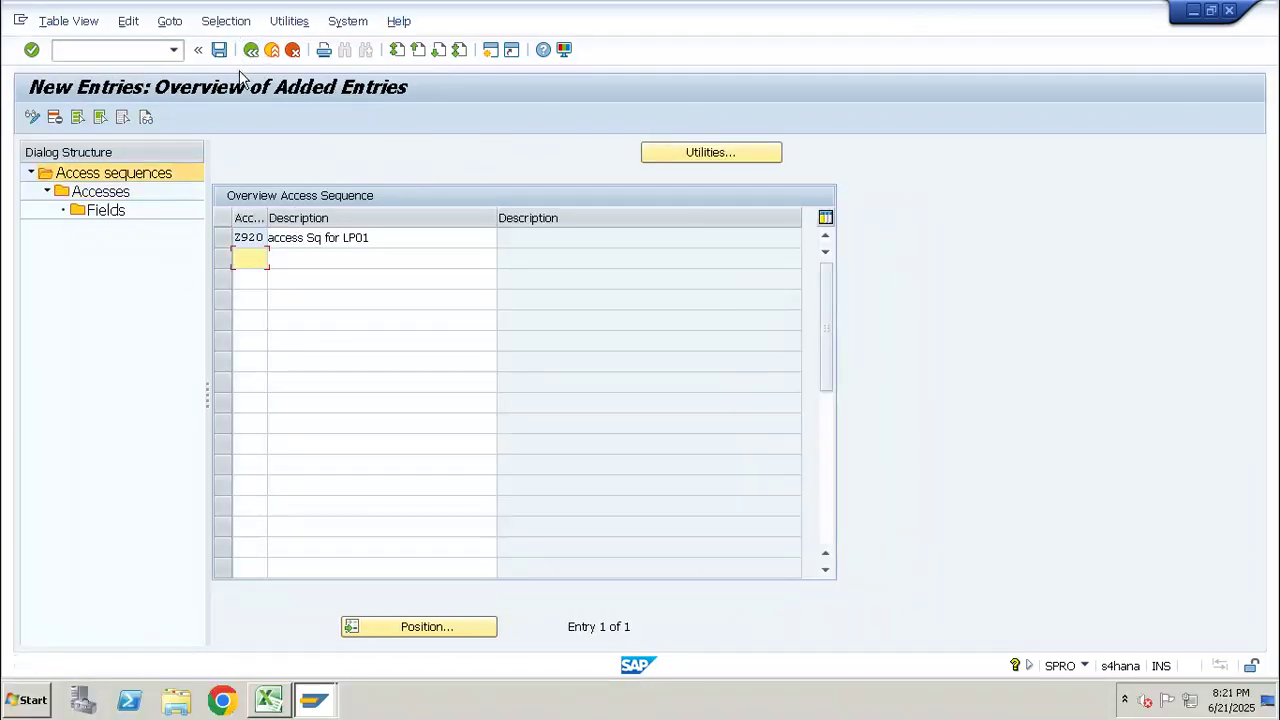
left_click(251, 50)
left_click(251, 50)
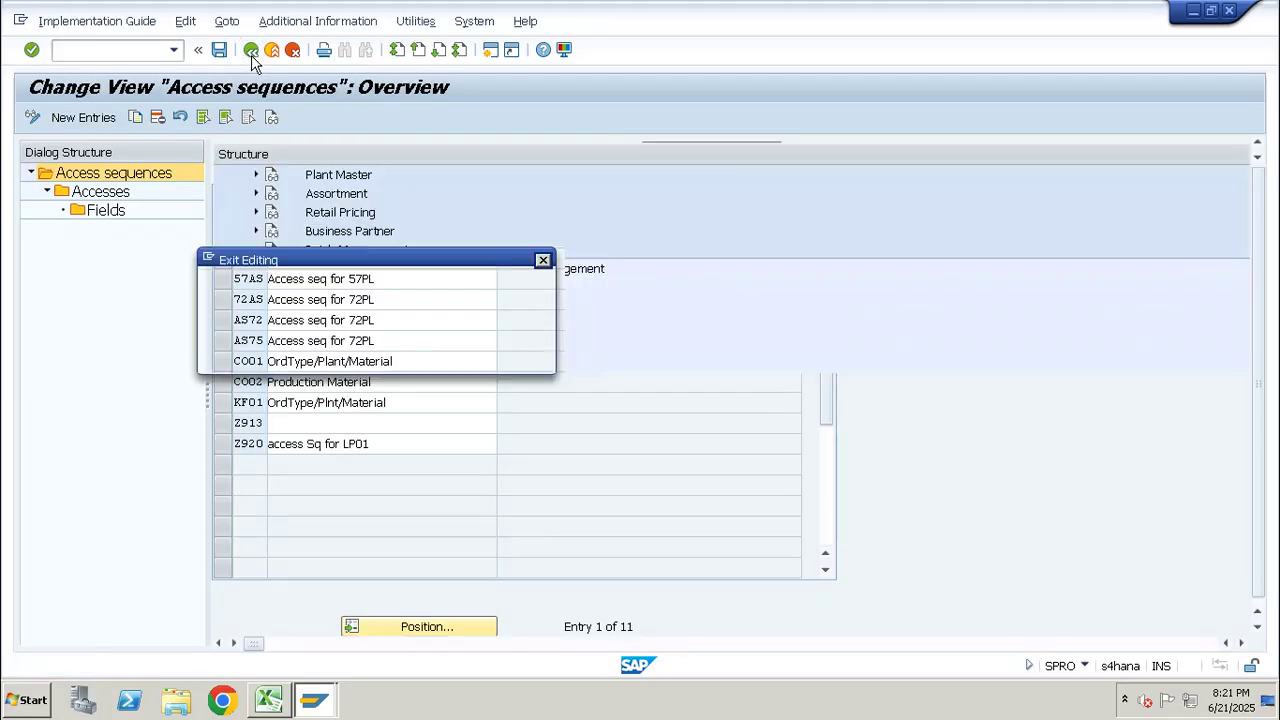
left_click(289, 349)
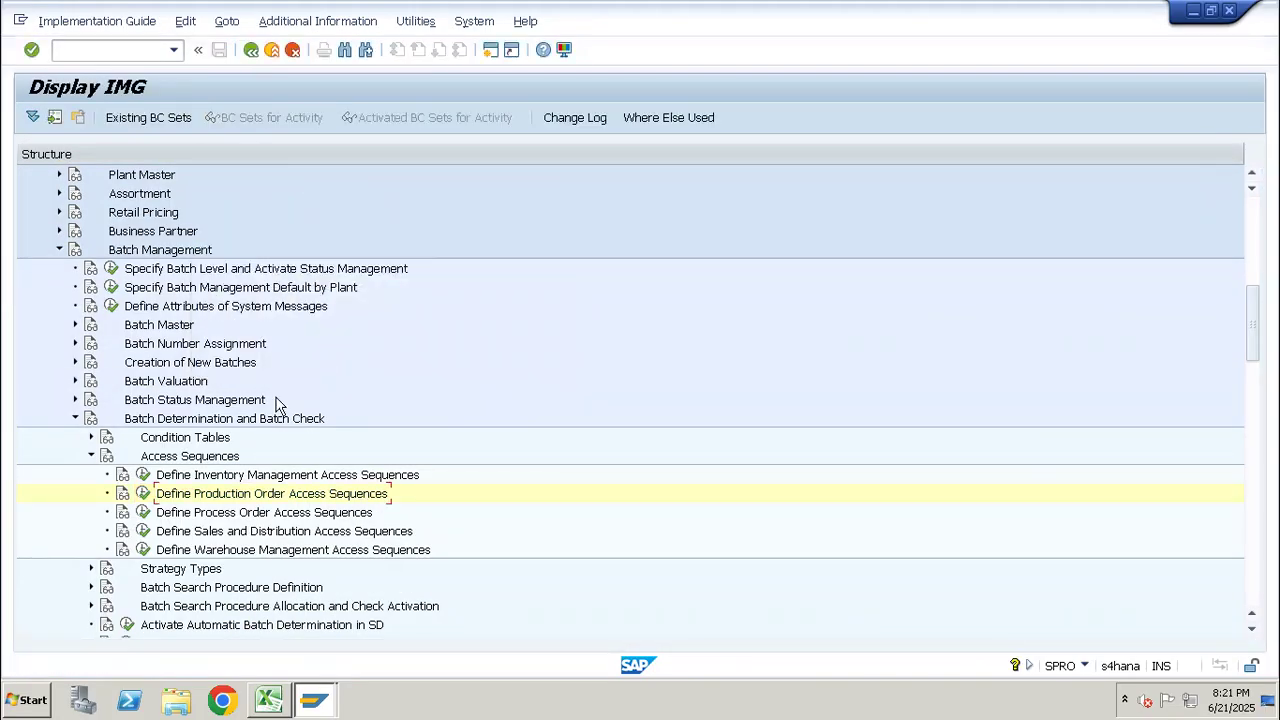
Open Define Production Order Strategy Types under Strategy Types and start a new entry.
left_click(91, 457)
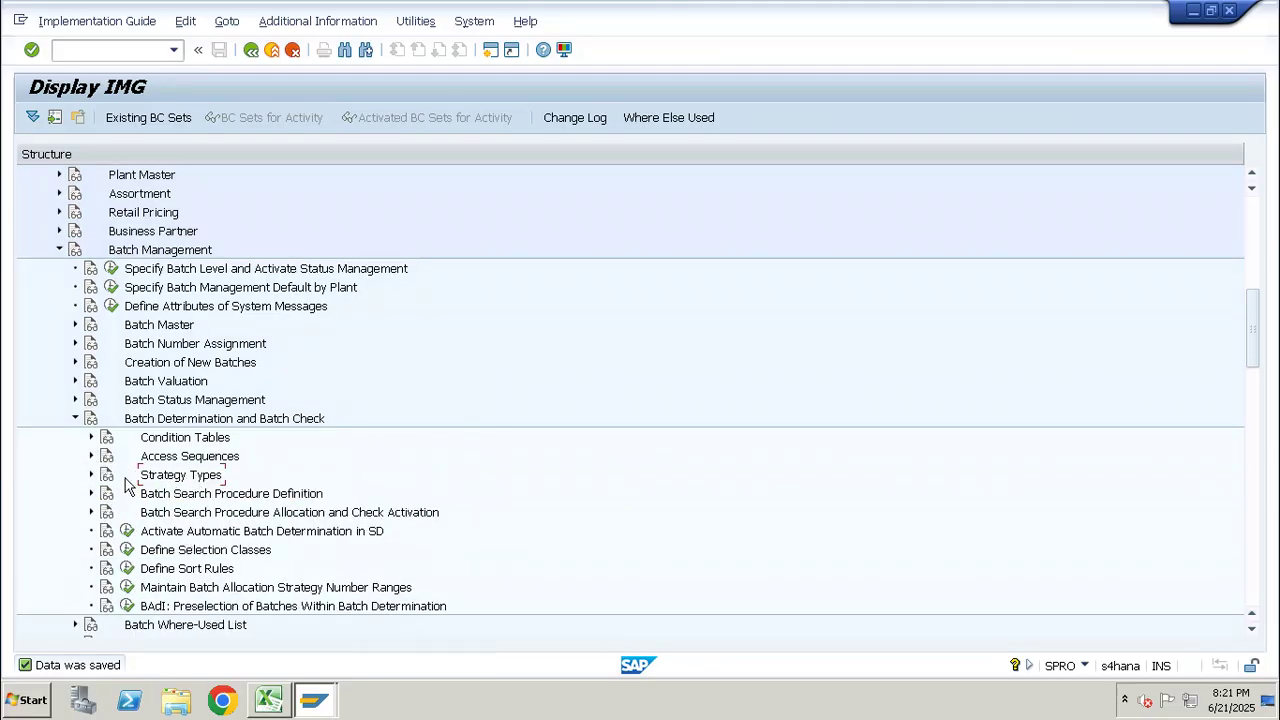
left_click(91, 476)
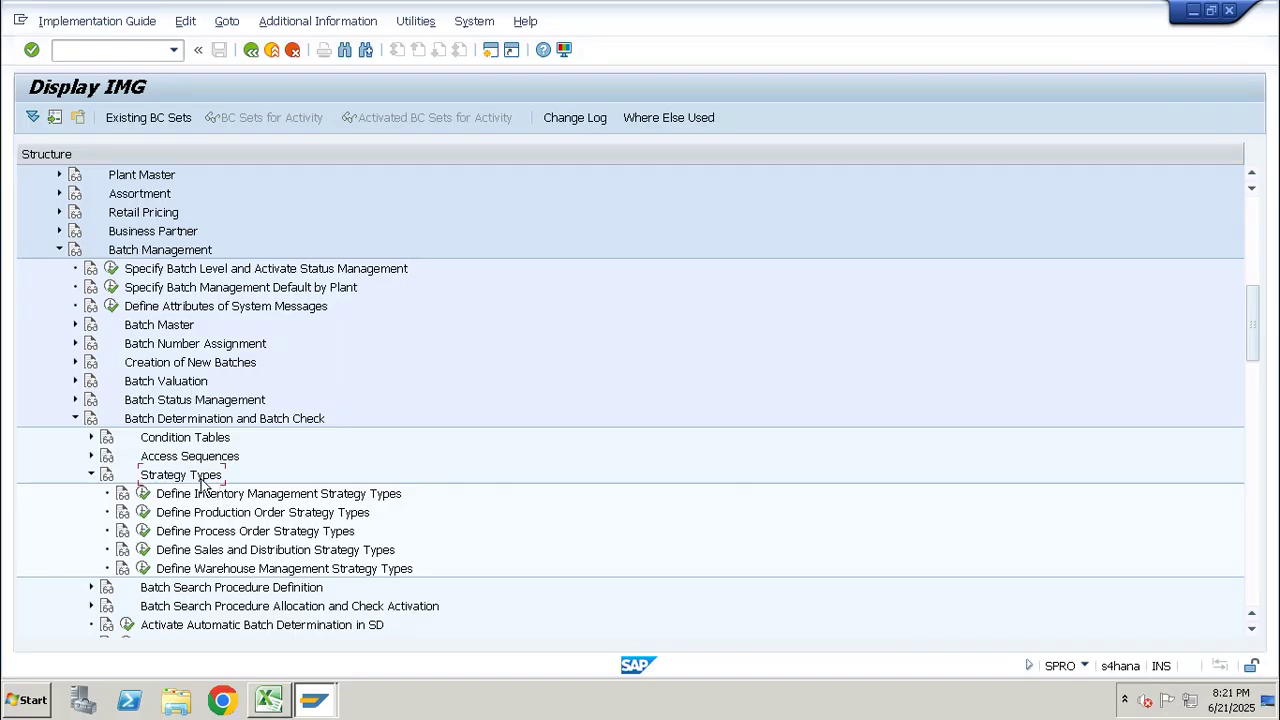
left_click(143, 513)
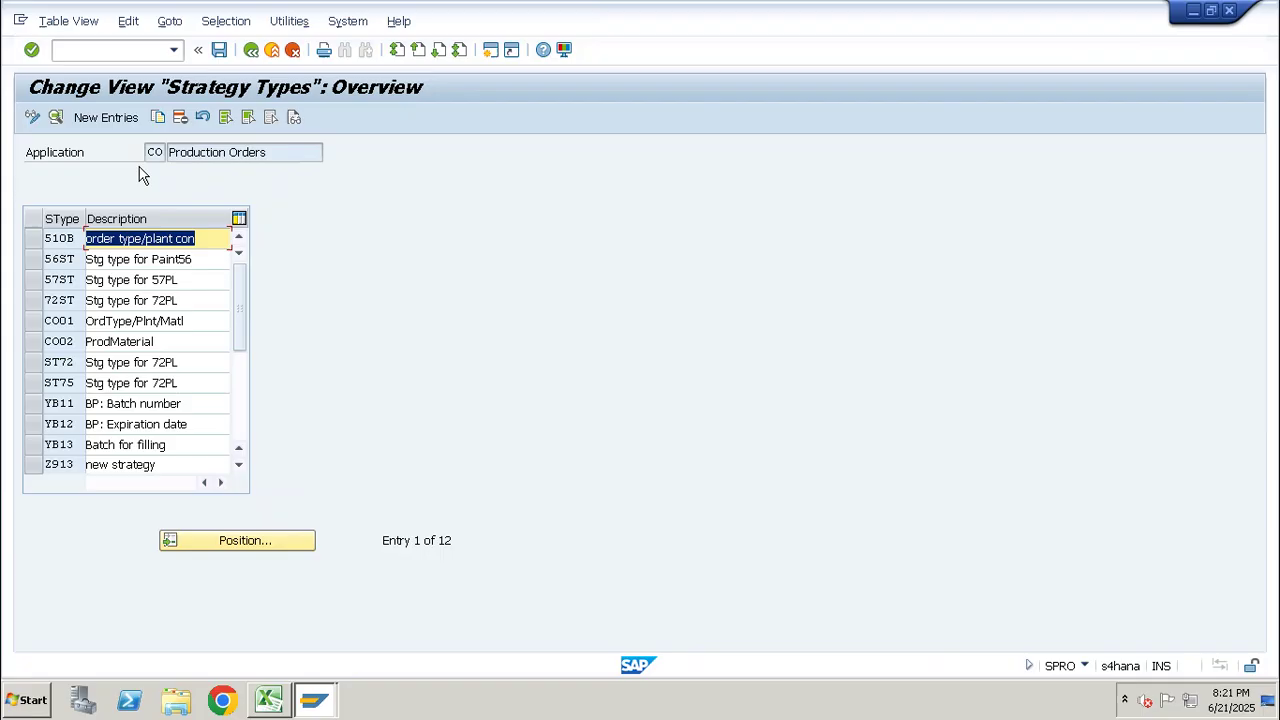
left_click(106, 118)
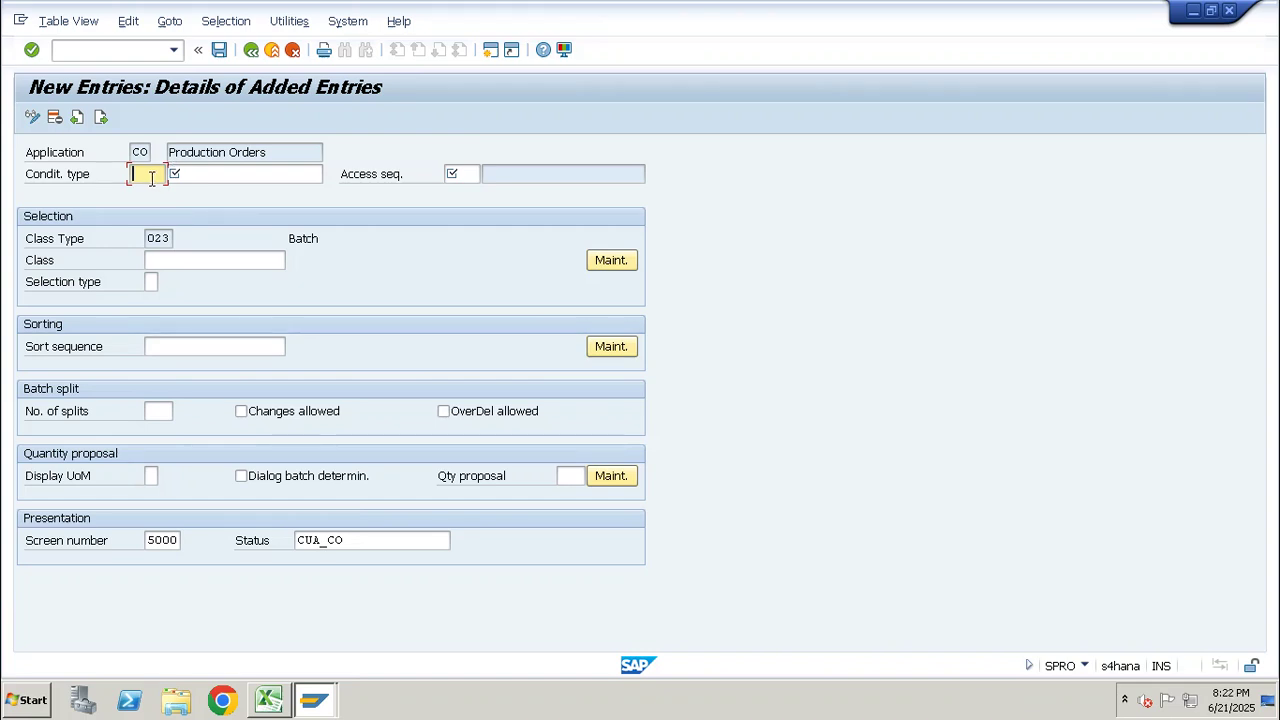
Enter condition type Z920 with the description "new Stra," for the new strategy type.
type("Z920")
key("Tab")
type("cO")
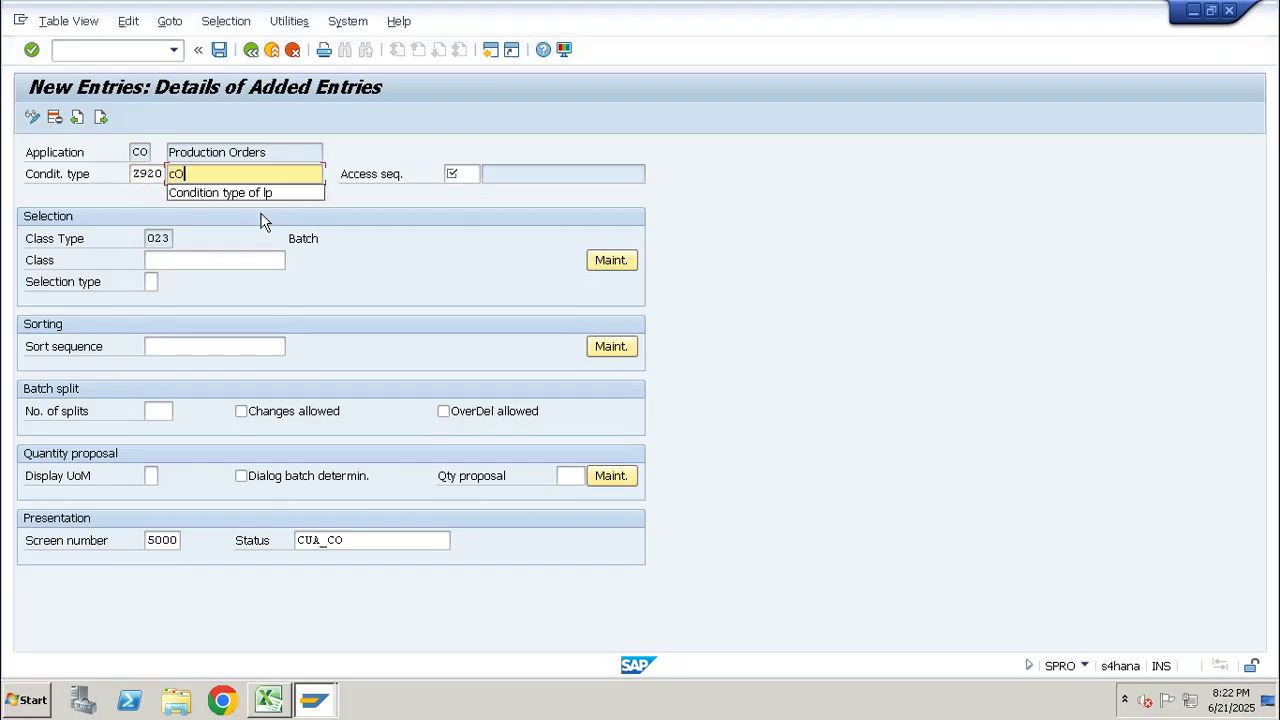
key("BackSpace")
key("BackSpace")
type("nE")
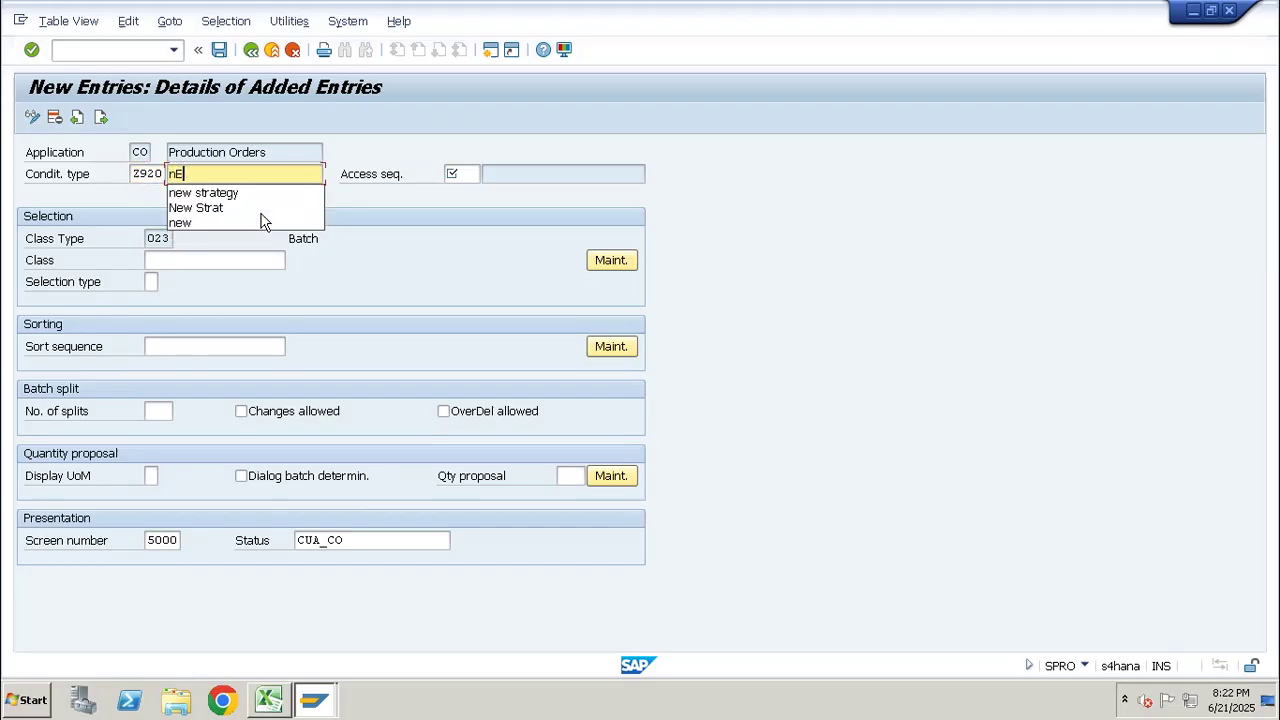
key("BackSpace")
key("BackSpace")
type("new Strageg")
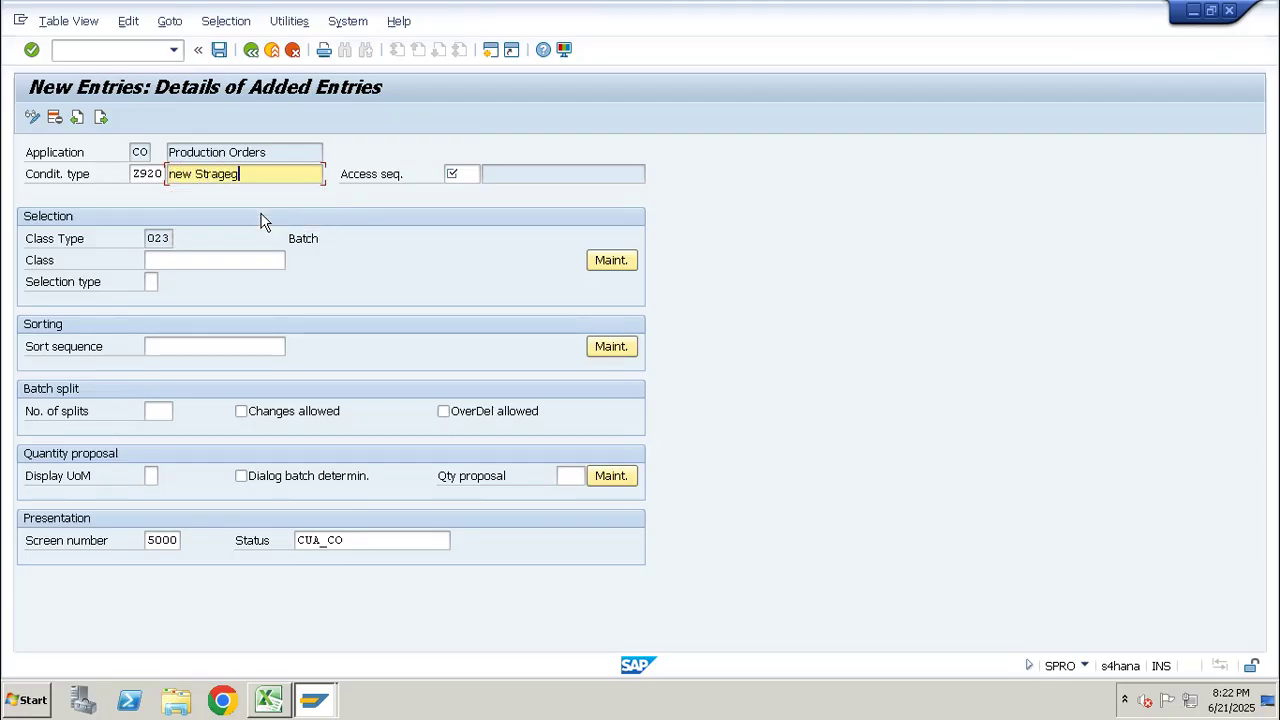
key("BackSpace")
type("t")
Assign access sequence Z920 to the strategy type, checking the name against the Batch Management worksheet in Excel.
left_click(466, 173)
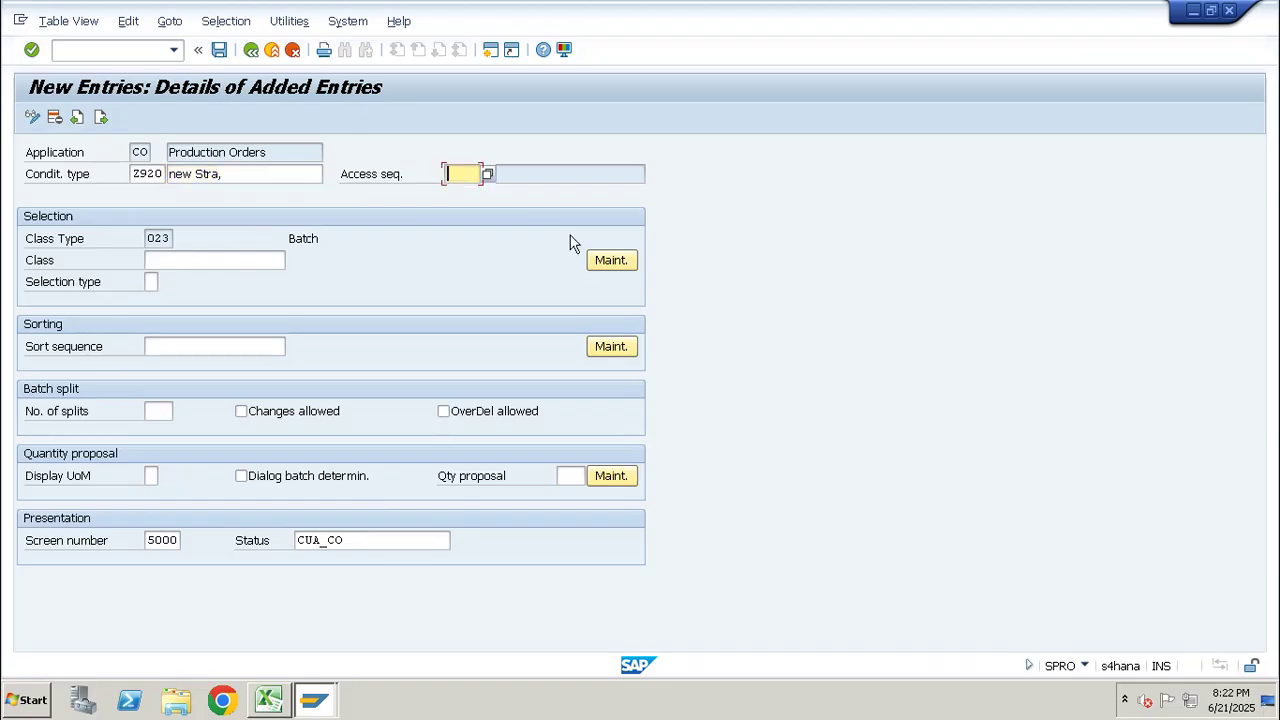
type("z")
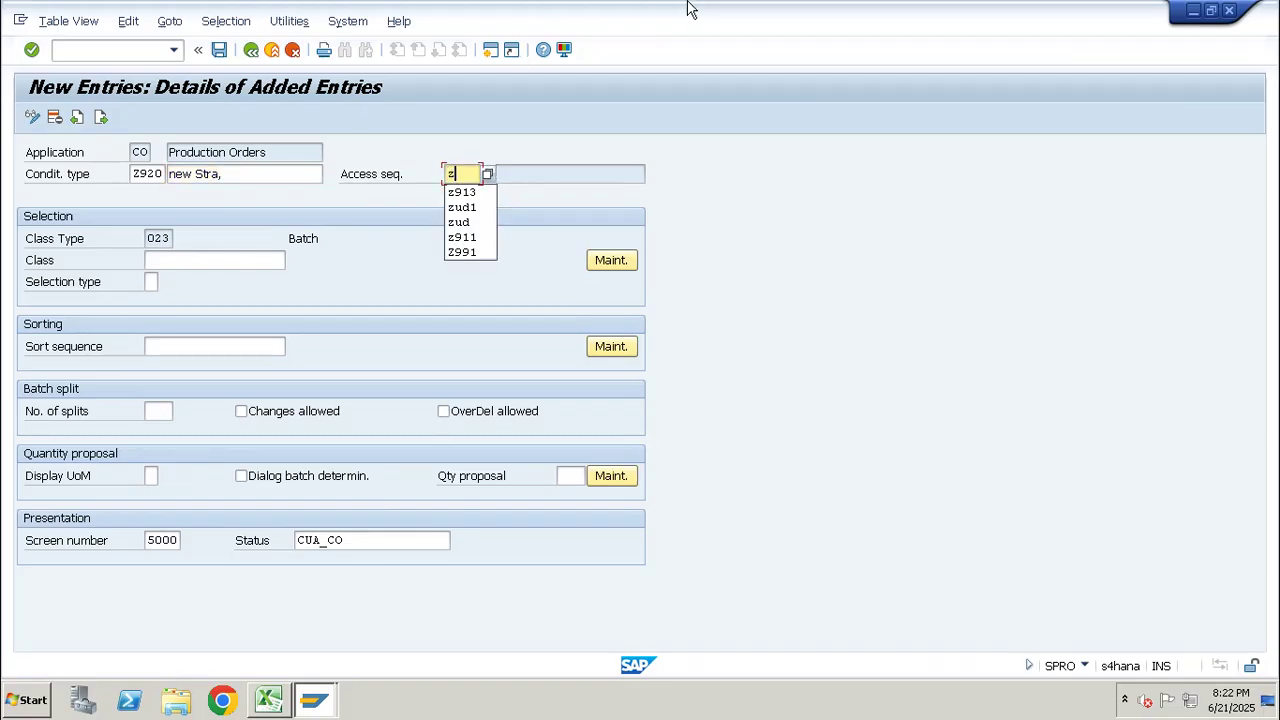
left_click(826, 20)
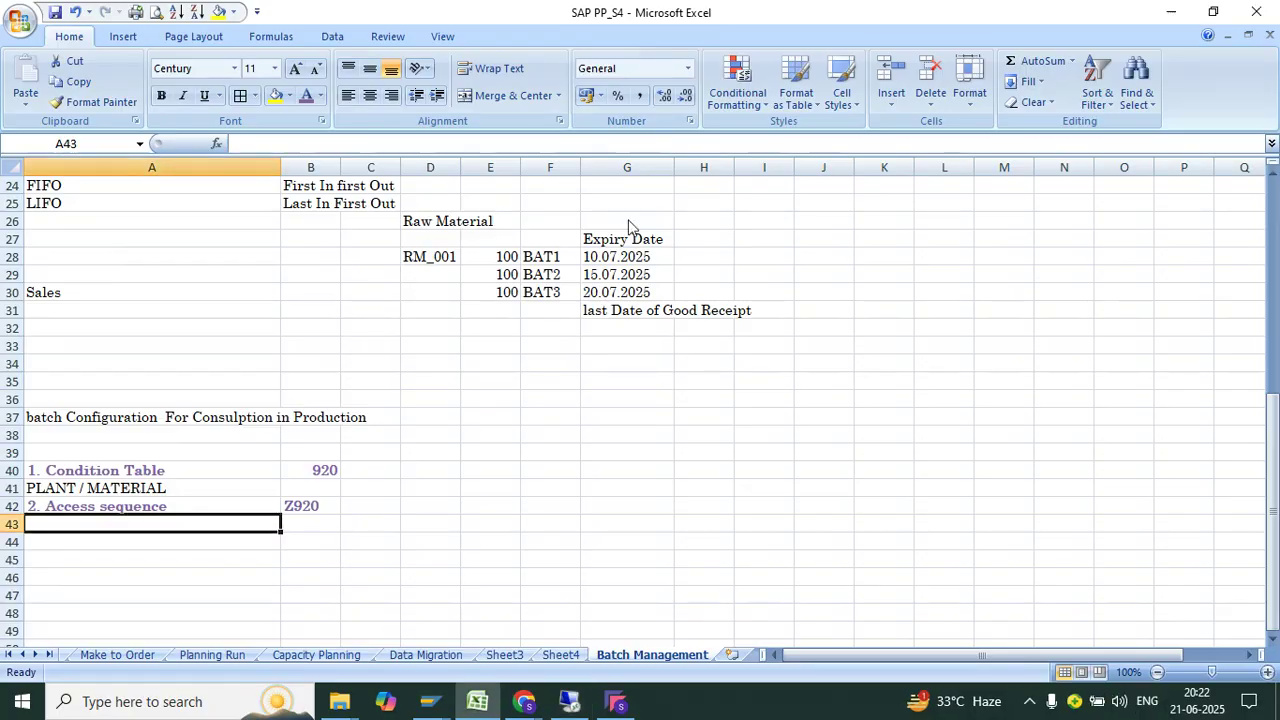
left_click(320, 506)
left_click(570, 703)
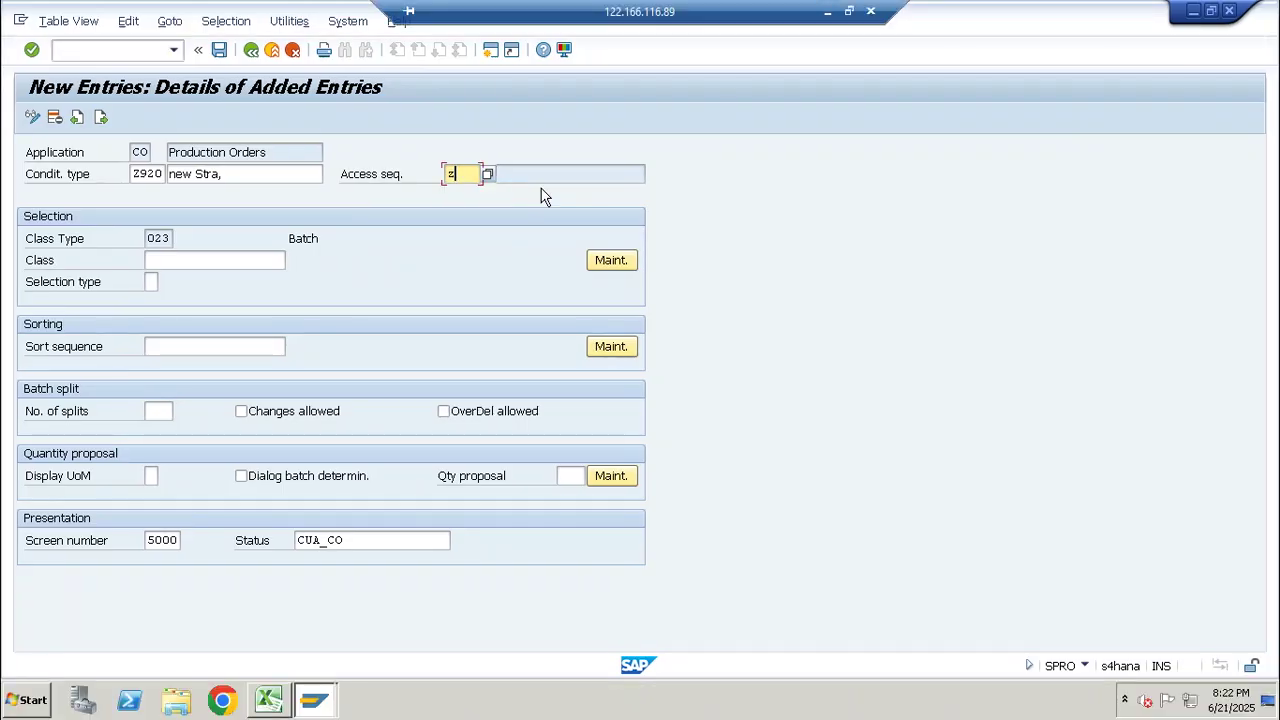
type("920")
key("Return")
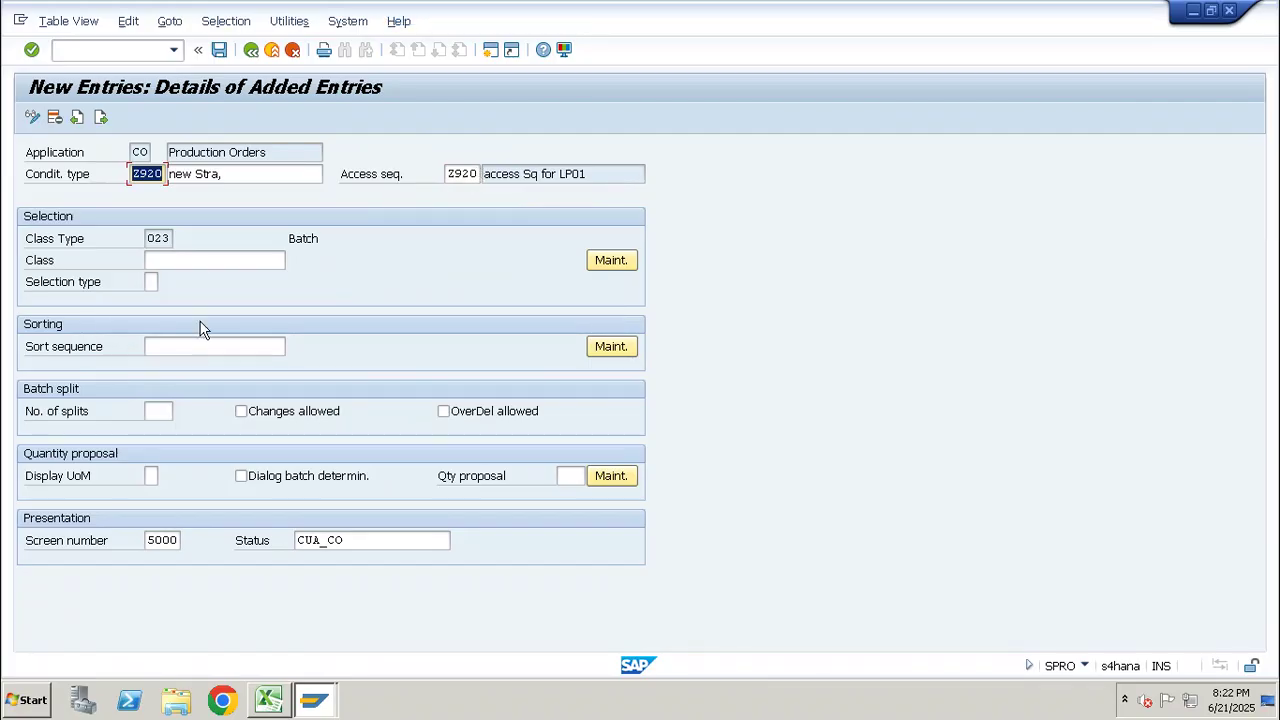
Set the number of splits to 999, allow changes and overdelivery, enable dialog batch determination, and set the quantity proposal to 1.
left_click(157, 411)
type("999")
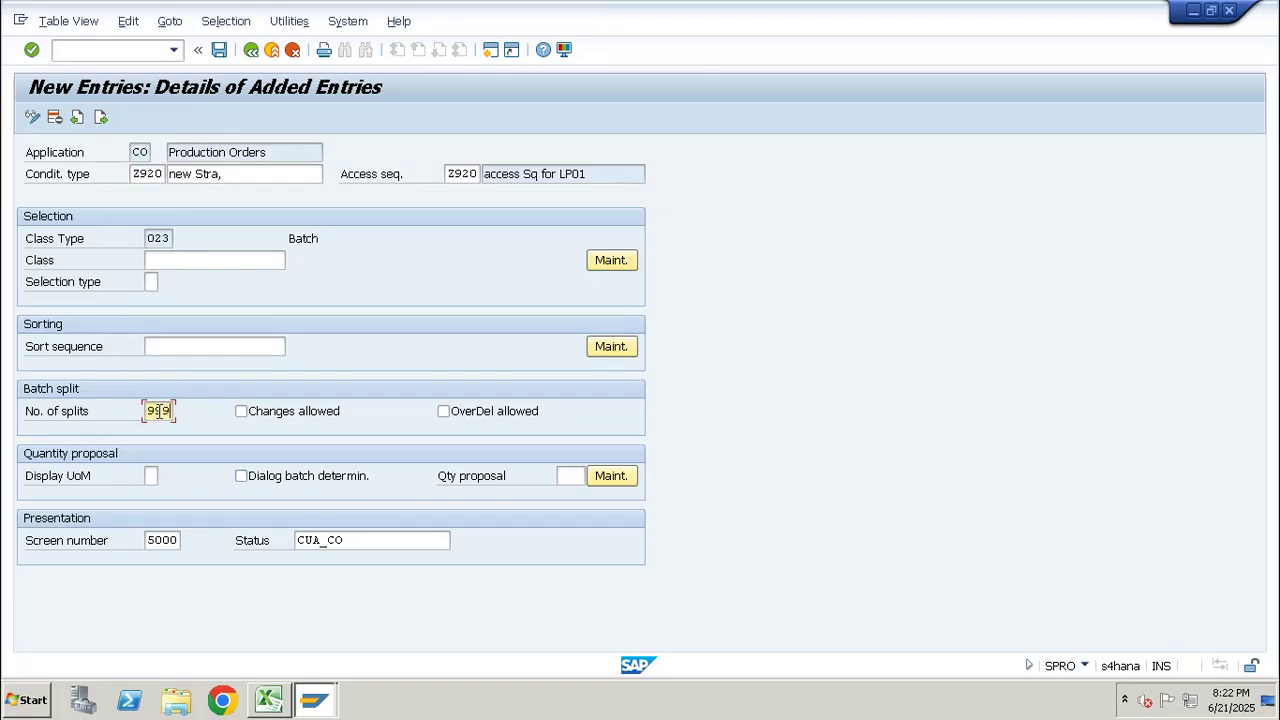
left_click(241, 411)
left_click(444, 412)
left_click(572, 476)
type("1")
key("Return")
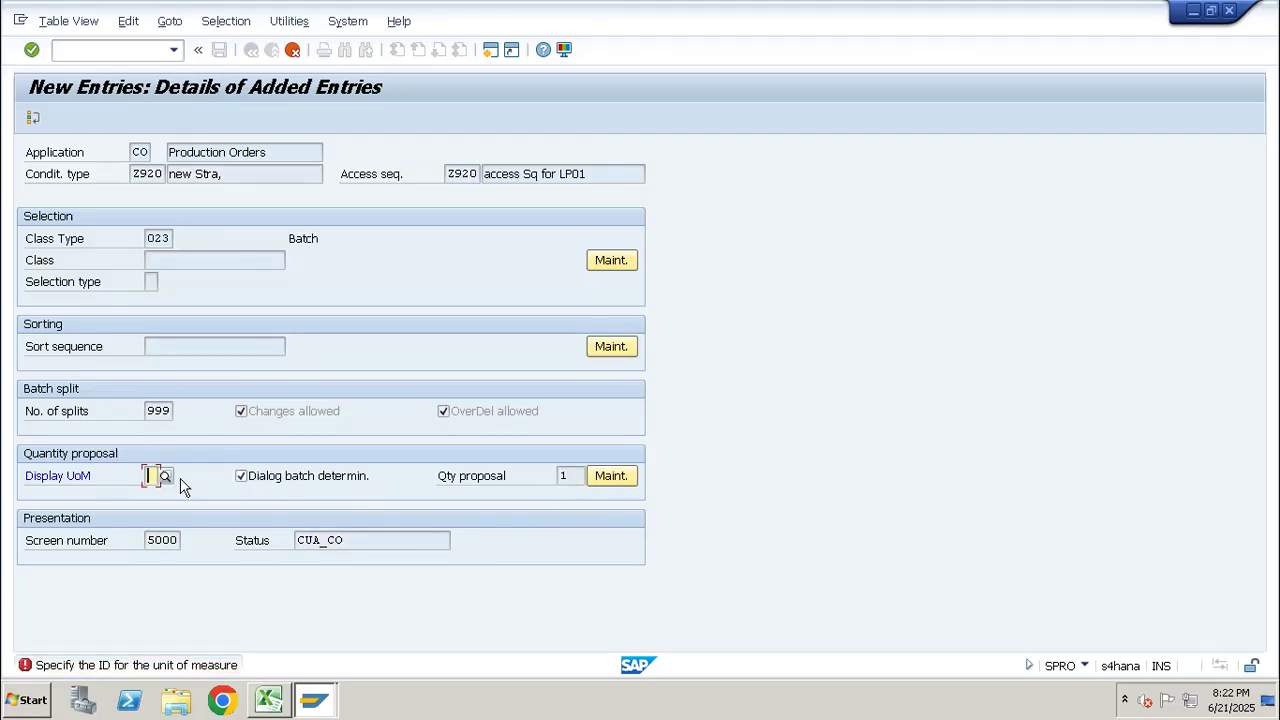
Set the display unit of measure to A and check its meaning in the list of possible values.
type("A")
key("Return")
left_click(155, 476)
left_click(168, 476)
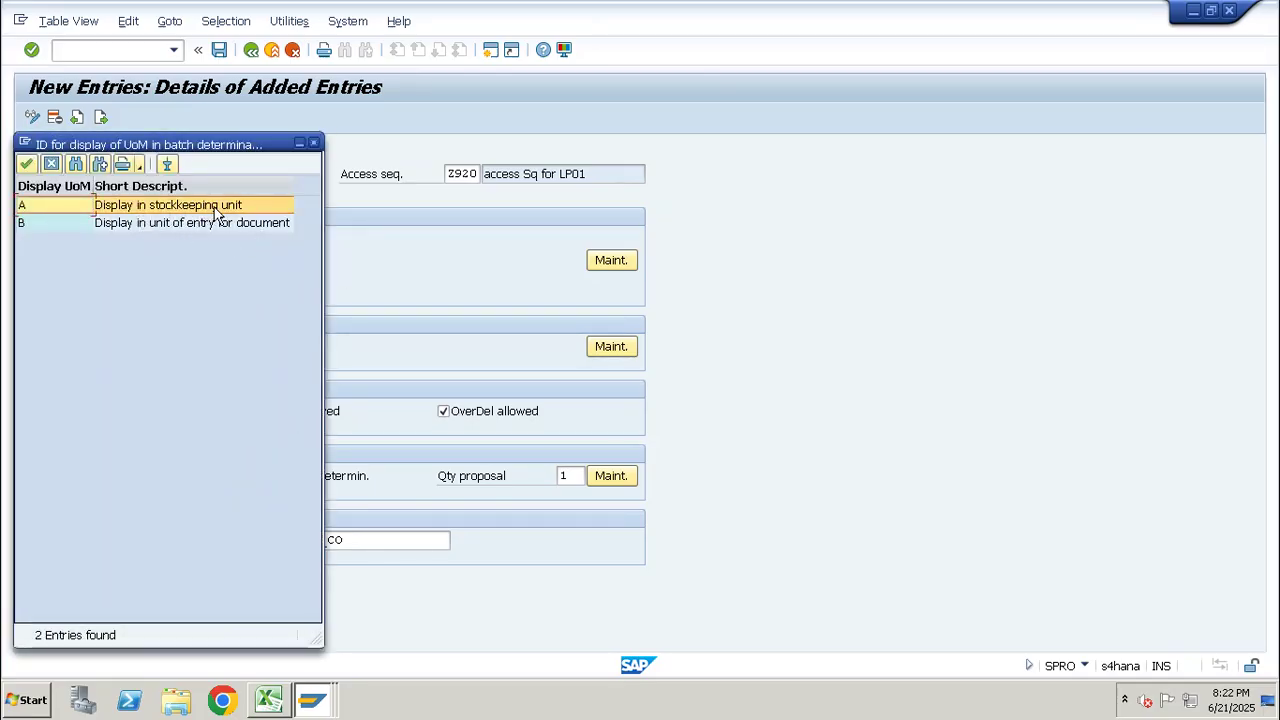
left_click(313, 143)
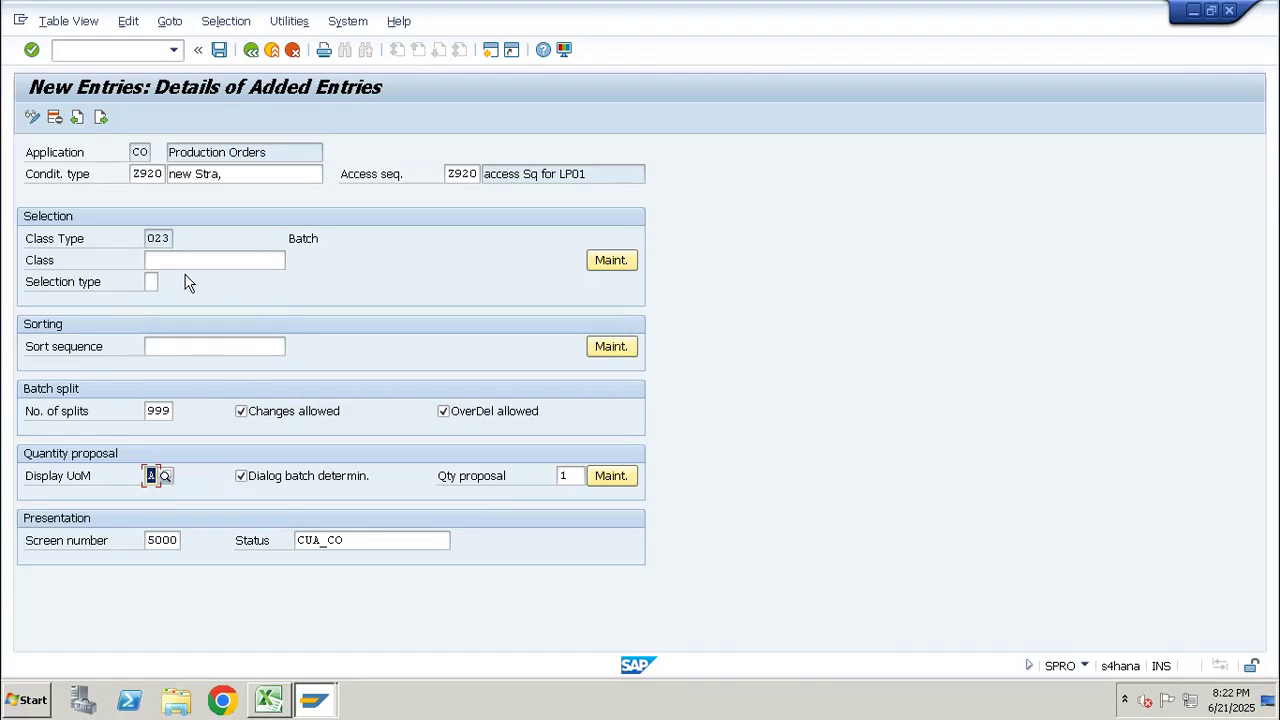
Save strategy type Z920 with class and sort sequence left blank, then return to the IMG structure.
left_click(183, 349)
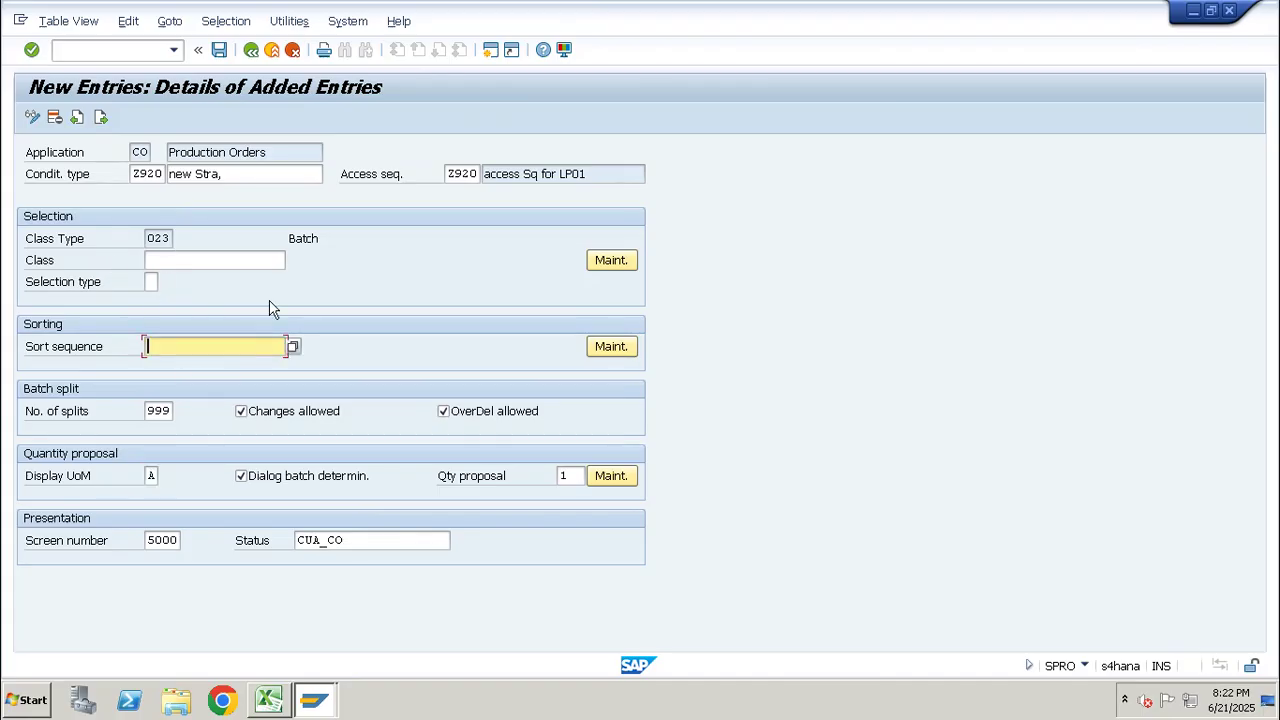
left_click(180, 262)
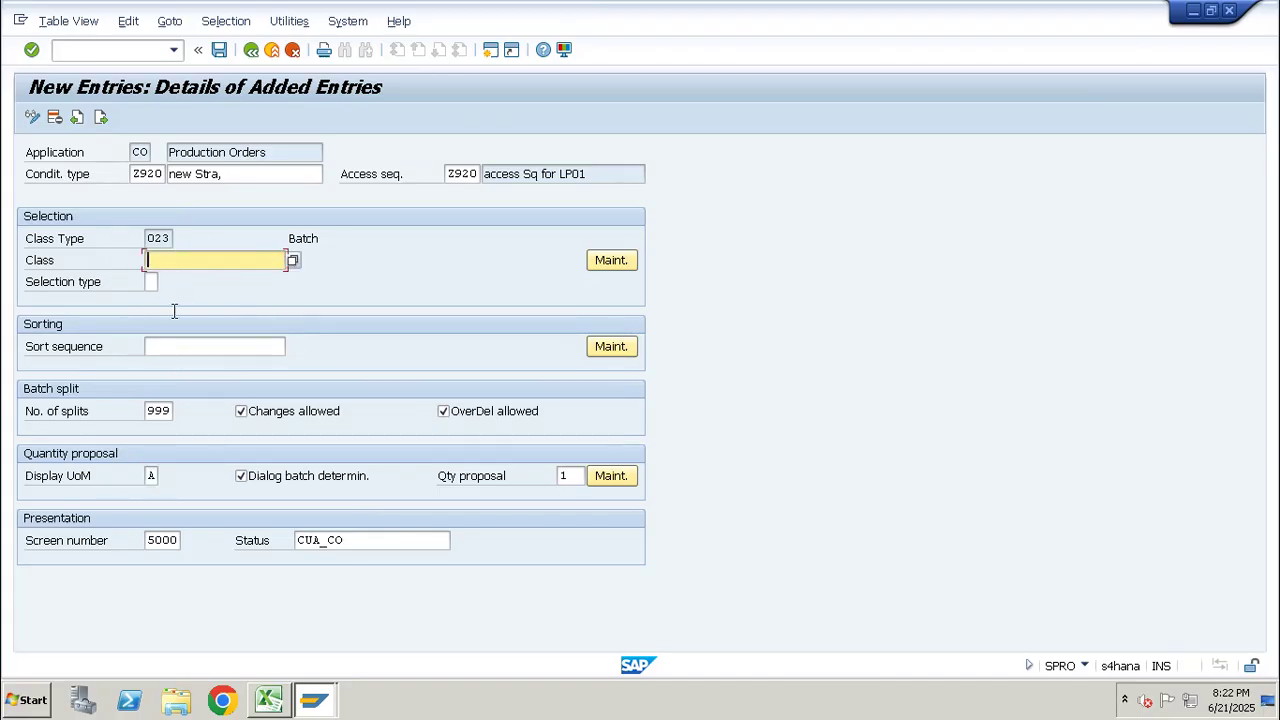
left_click(220, 50)
left_click(346, 326)
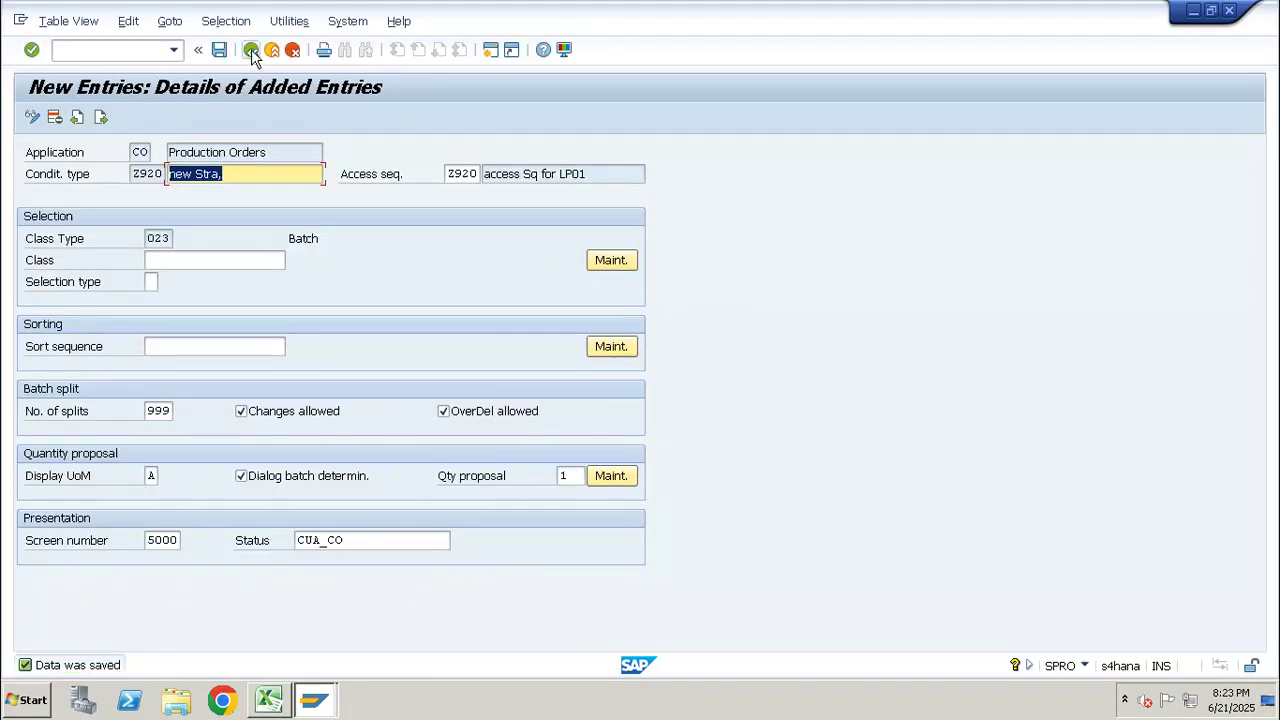
left_click(251, 50)
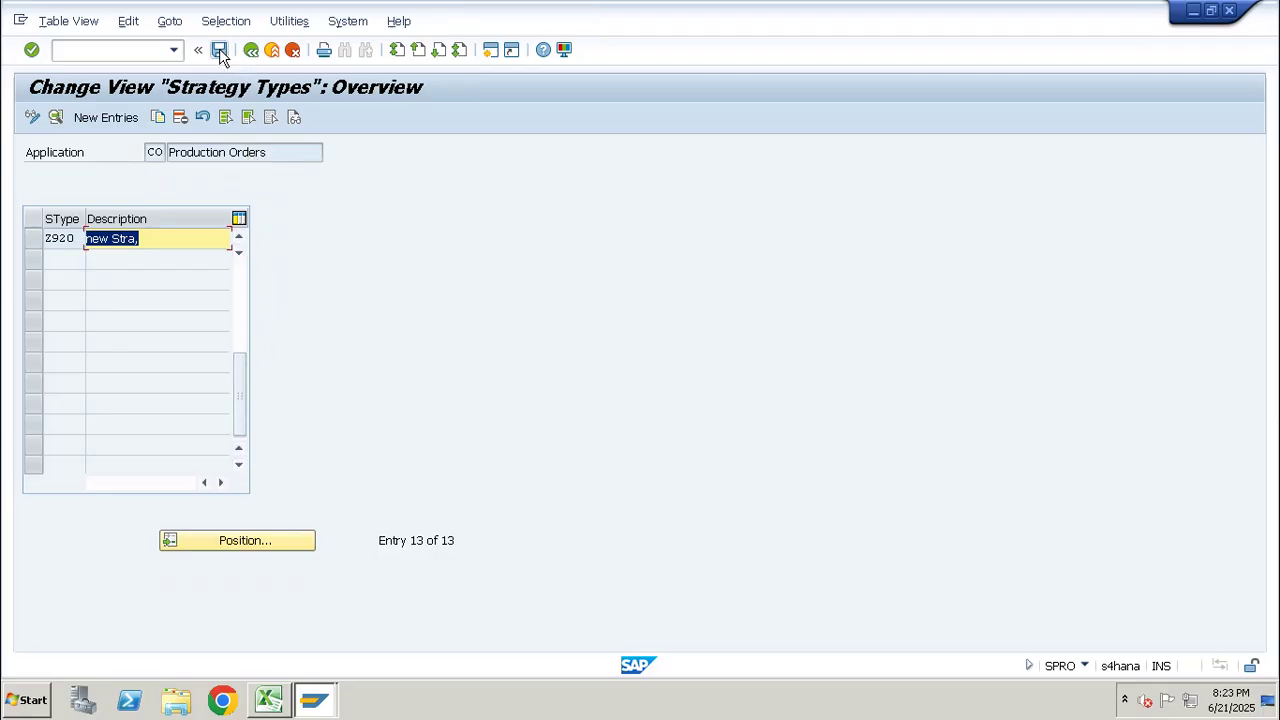
left_click(220, 50)
left_click(251, 50)
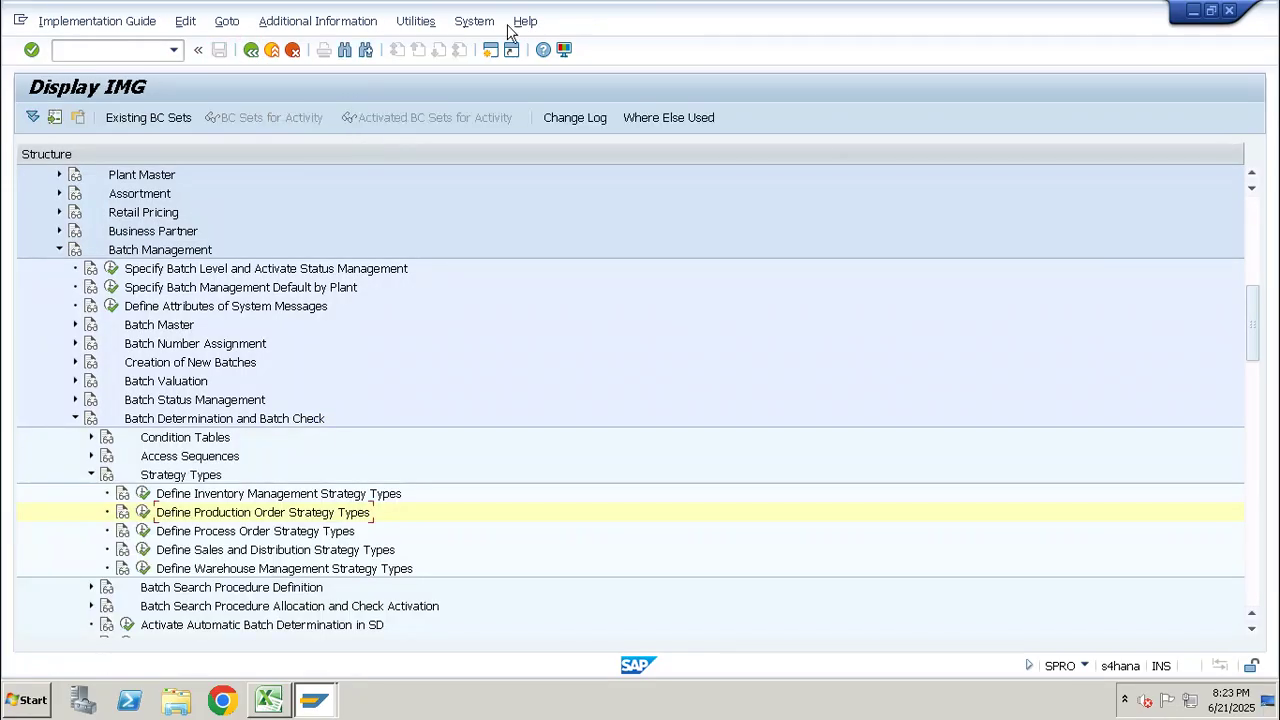
Switch to Excel and record "3. Stragey Type" with the value Z920 in row 43 of the Batch Management worksheet.
mouse_move(604, 10)
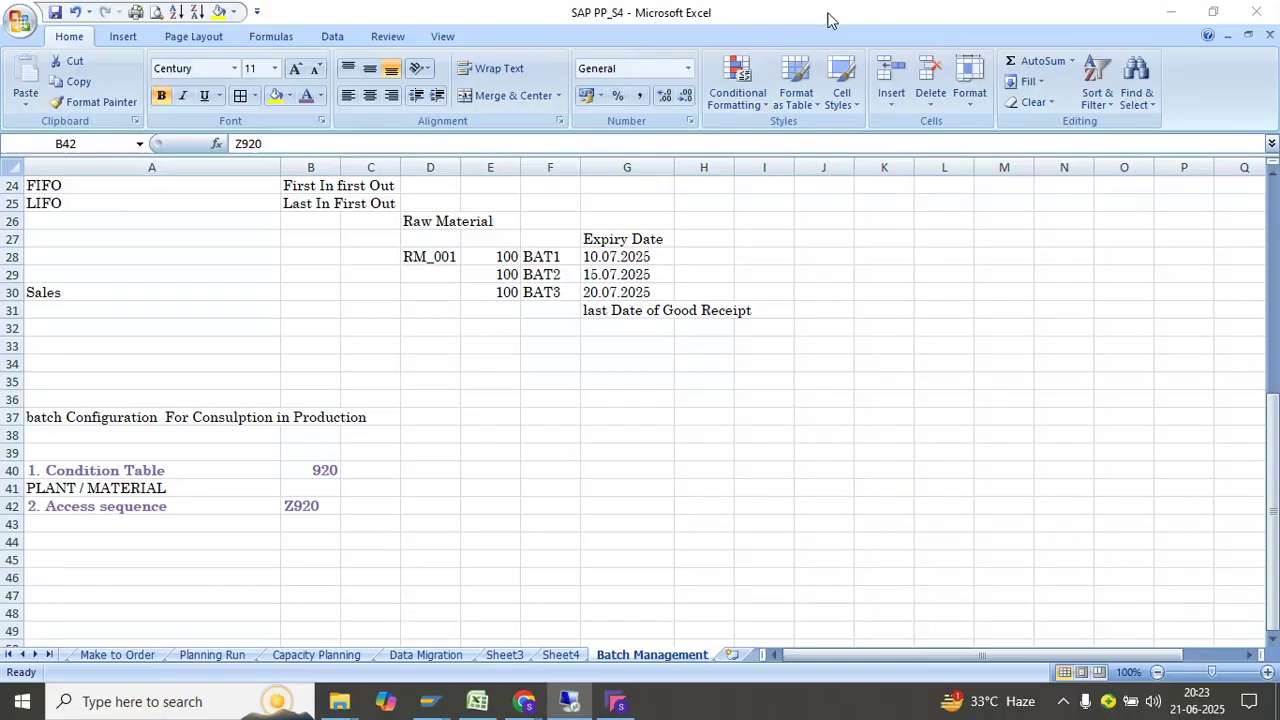
left_click(826, 15)
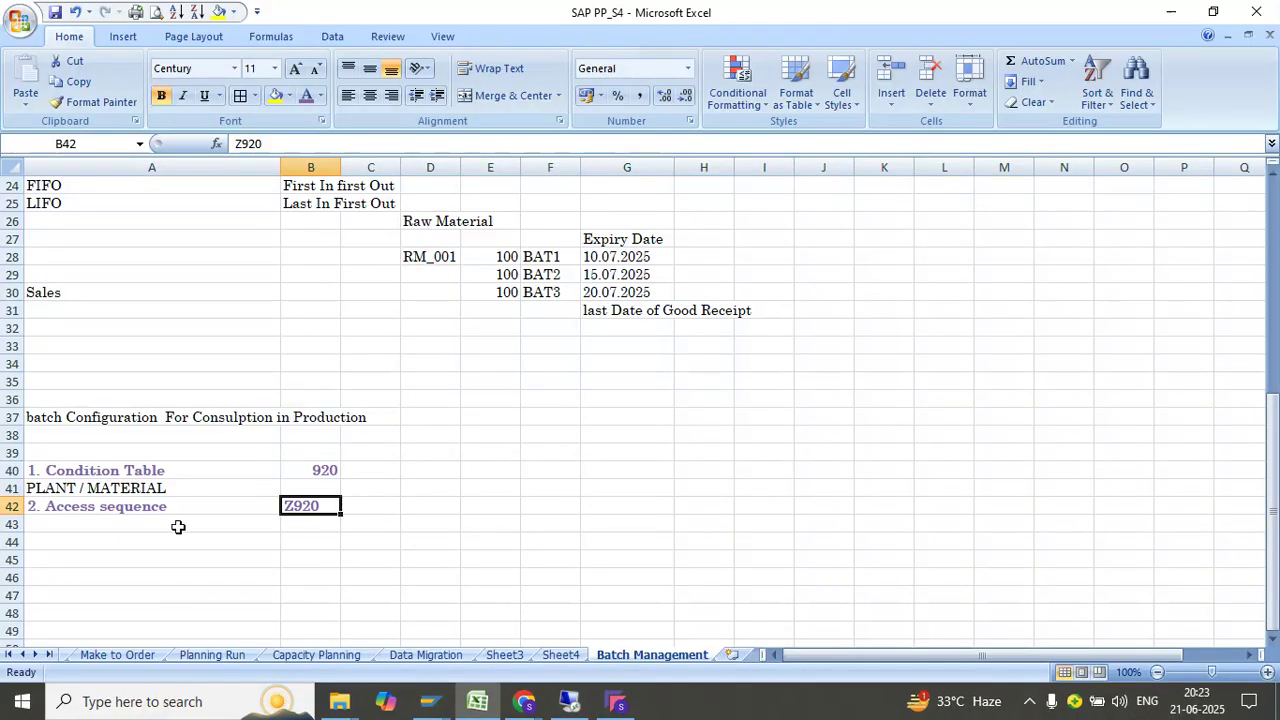
left_click(124, 524)
type("2")
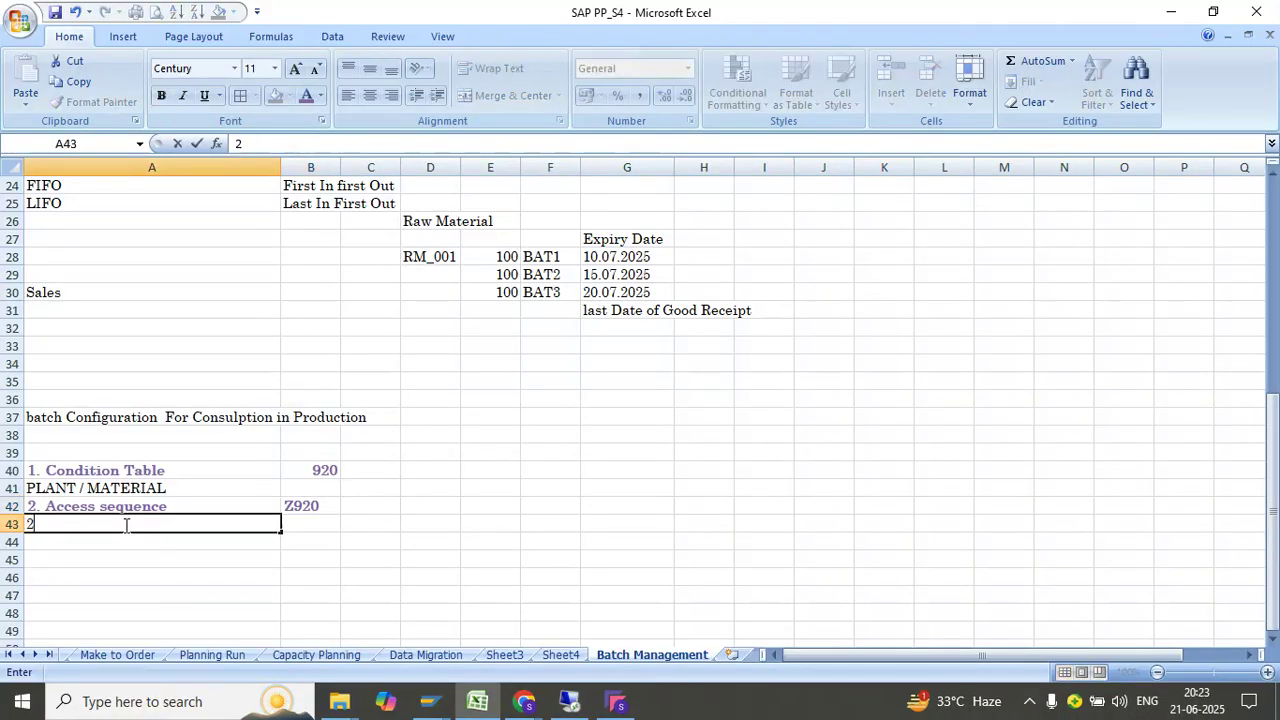
type(". Stragey Tye")
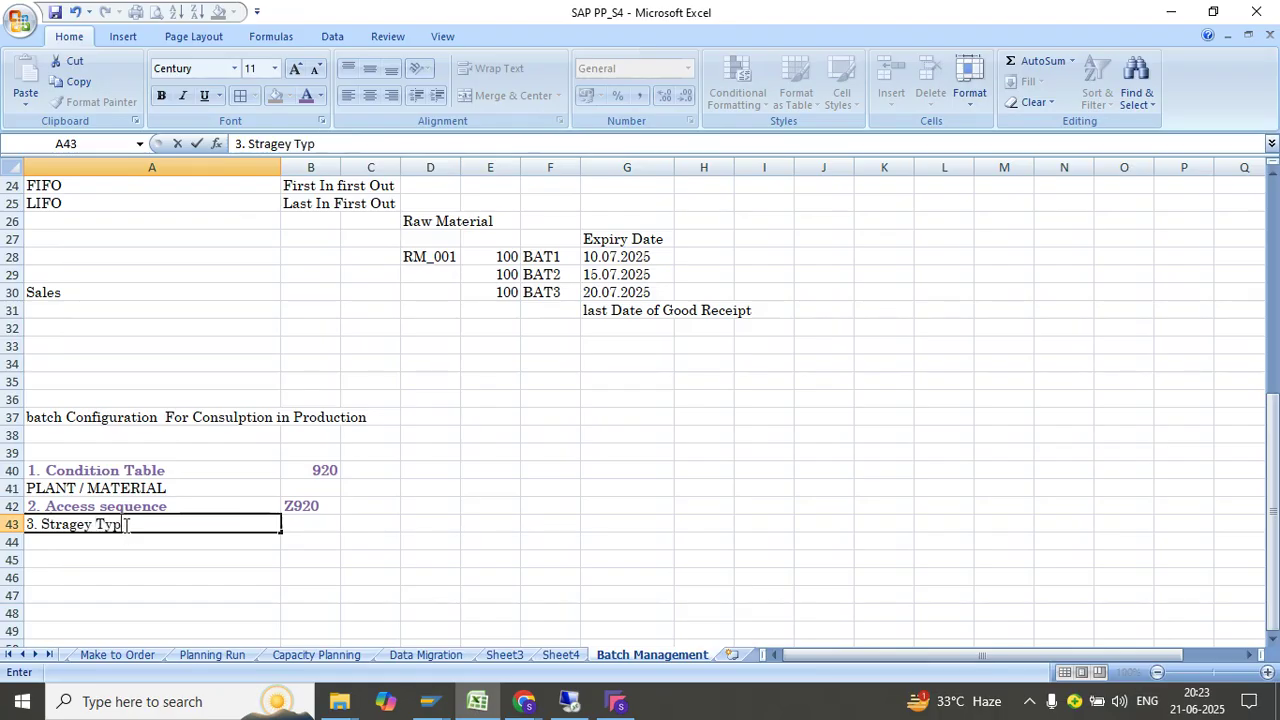
key("Tab")
type("Z920")
key("Return")
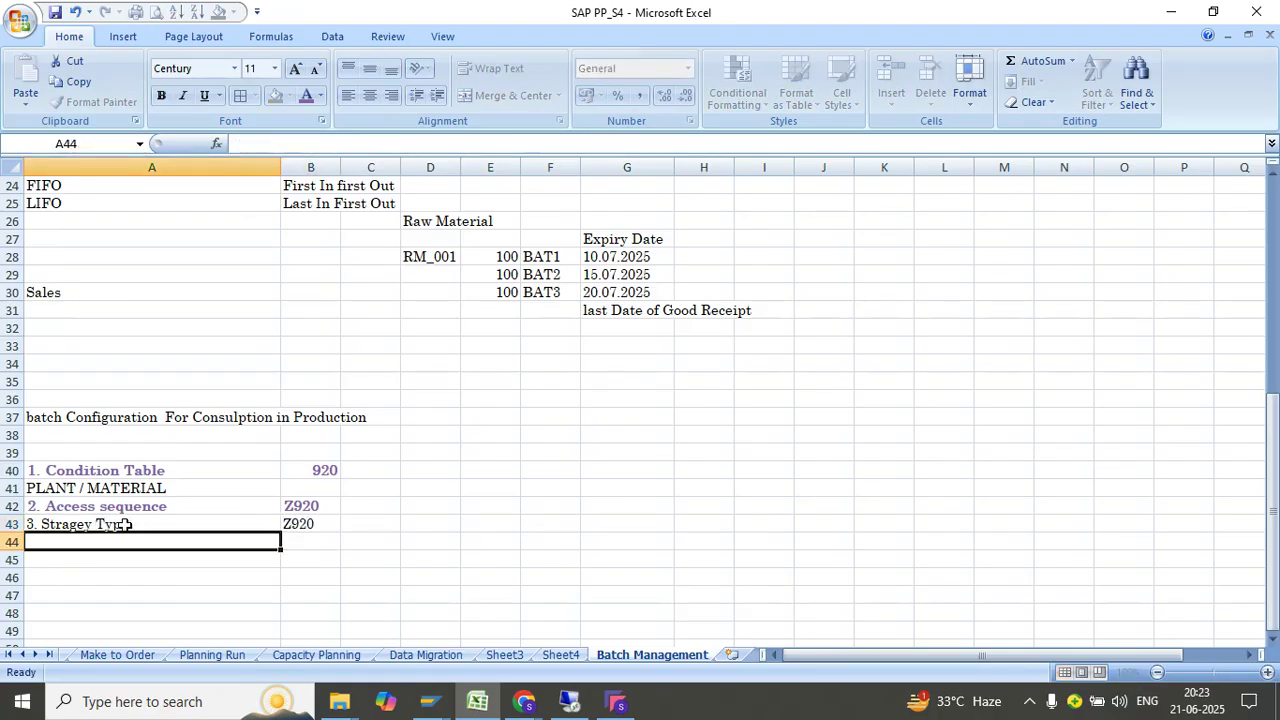
Copy the formatting of the Access sequence label in A42 onto cells A43:B43 with Format Painter.
left_click(133, 510)
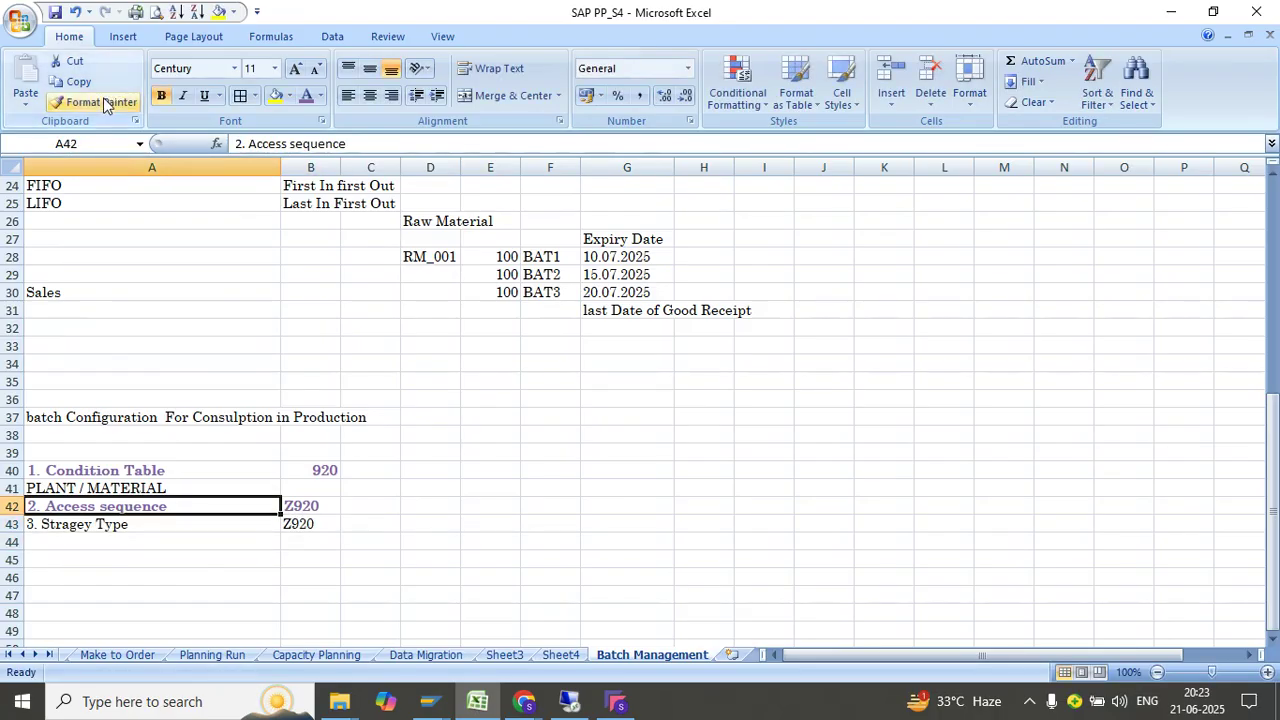
left_click(95, 101)
left_click_drag(84, 530, 300, 525)
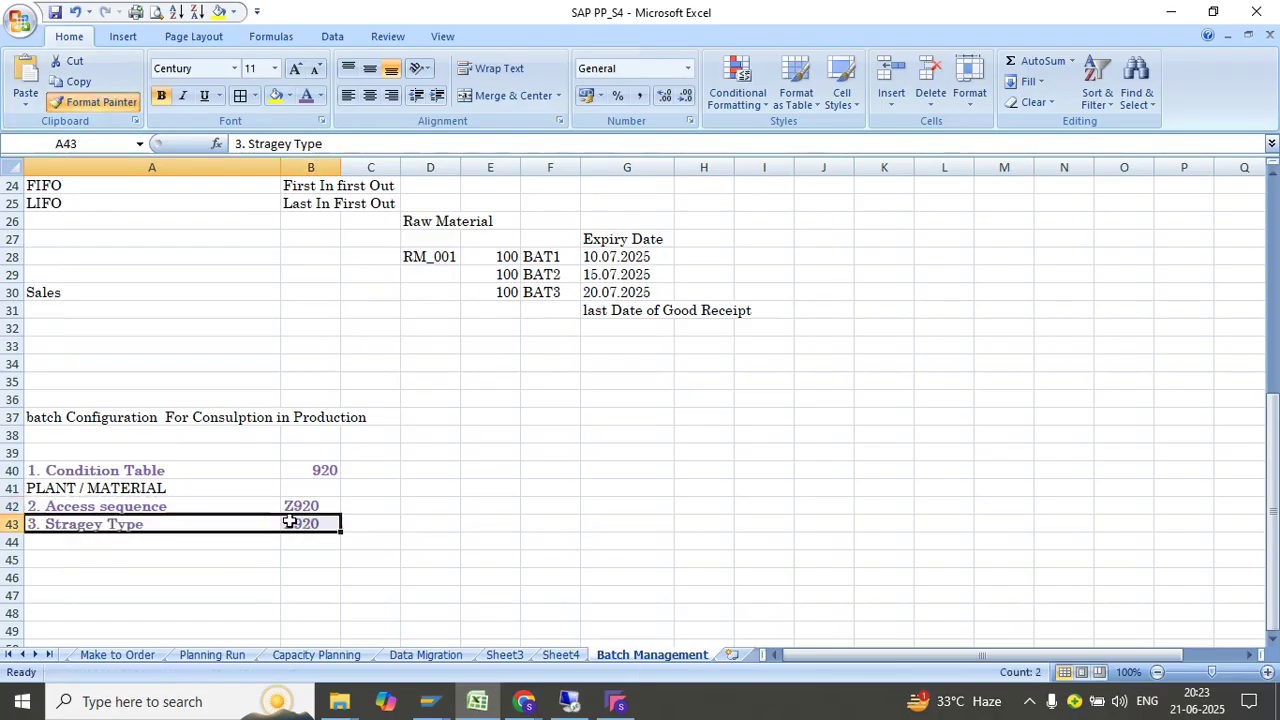
left_click(310, 558)
Switch back to SAP and open the Define Production Order Search Procedure activity under Batch Search Procedure Definition.
left_click(571, 701)
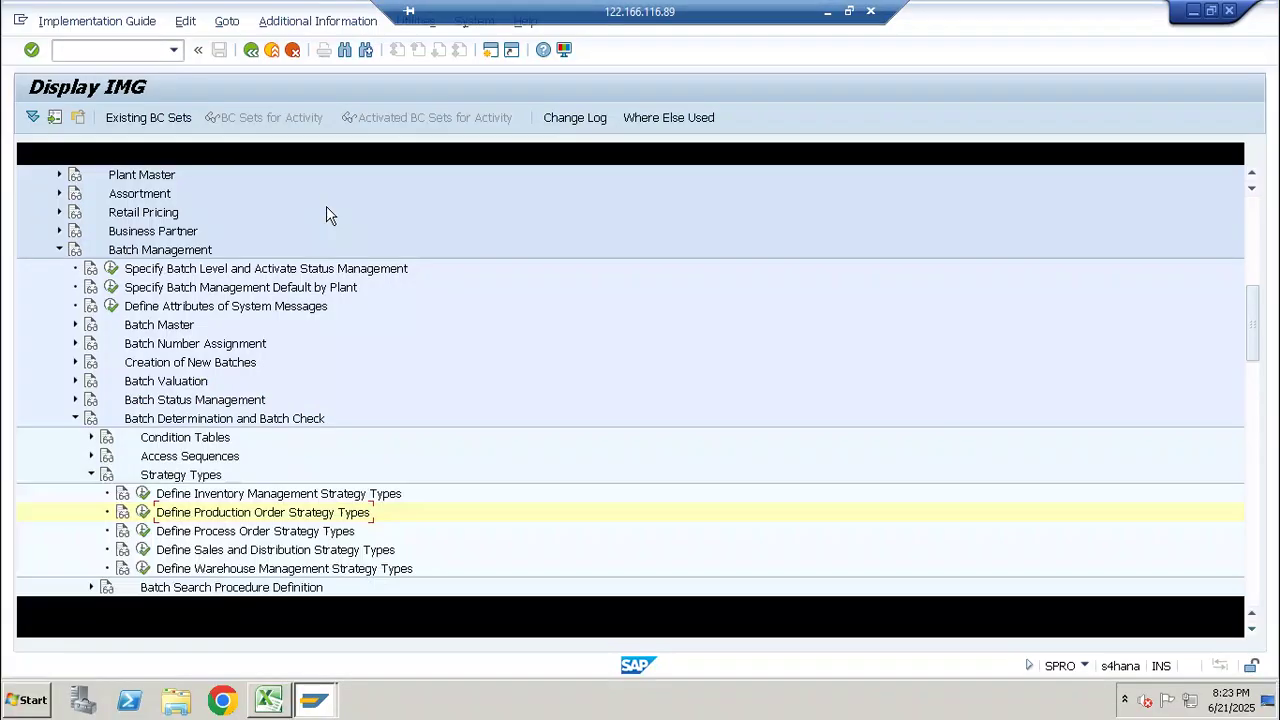
left_click(91, 476)
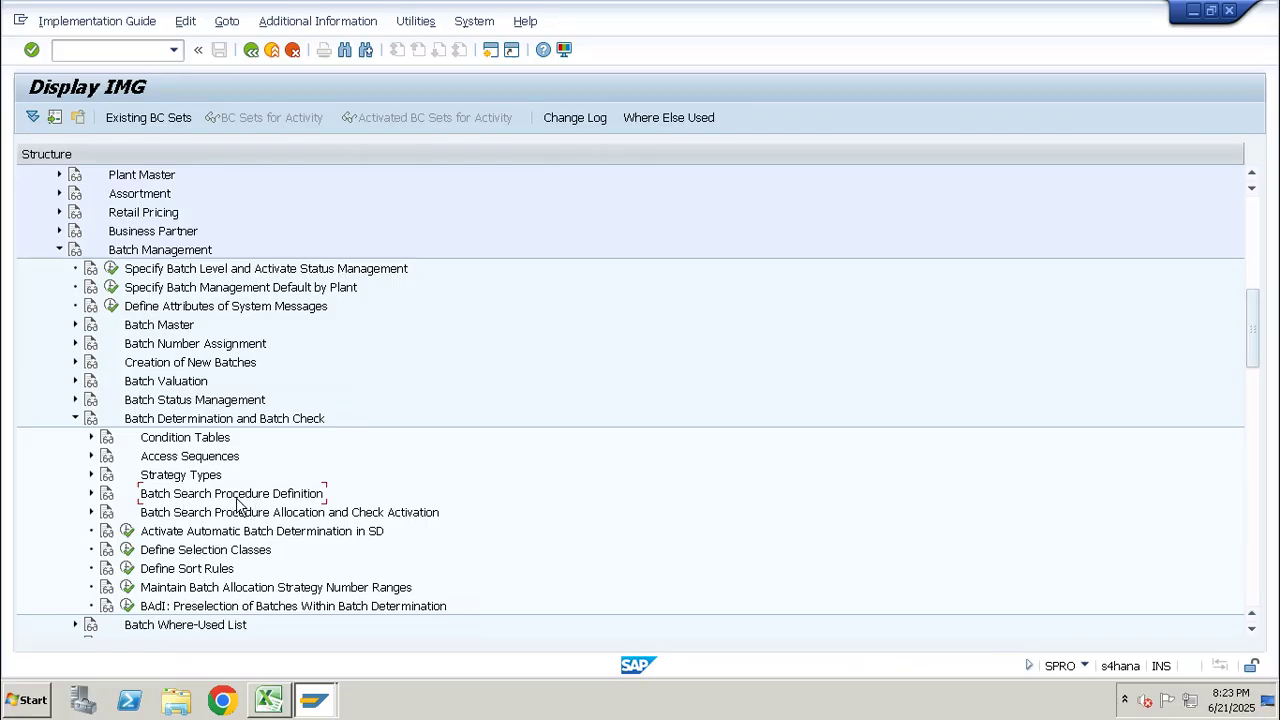
left_click(91, 494)
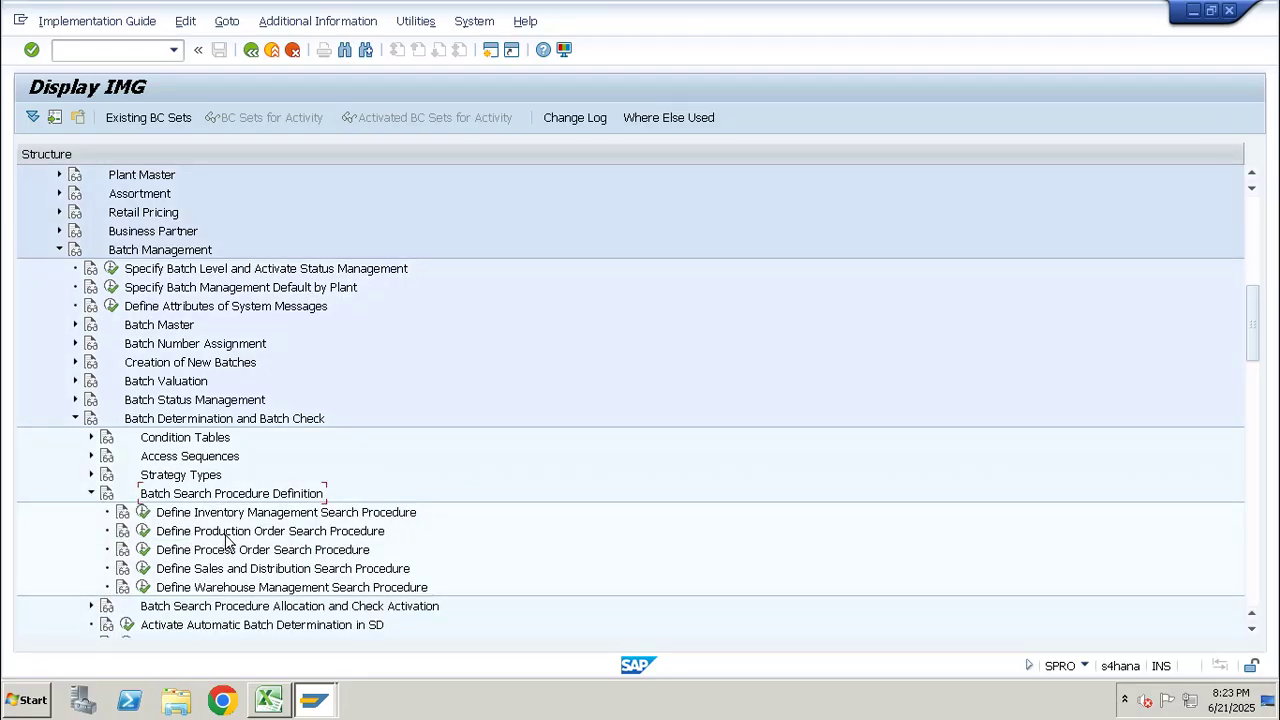
left_click(145, 532)
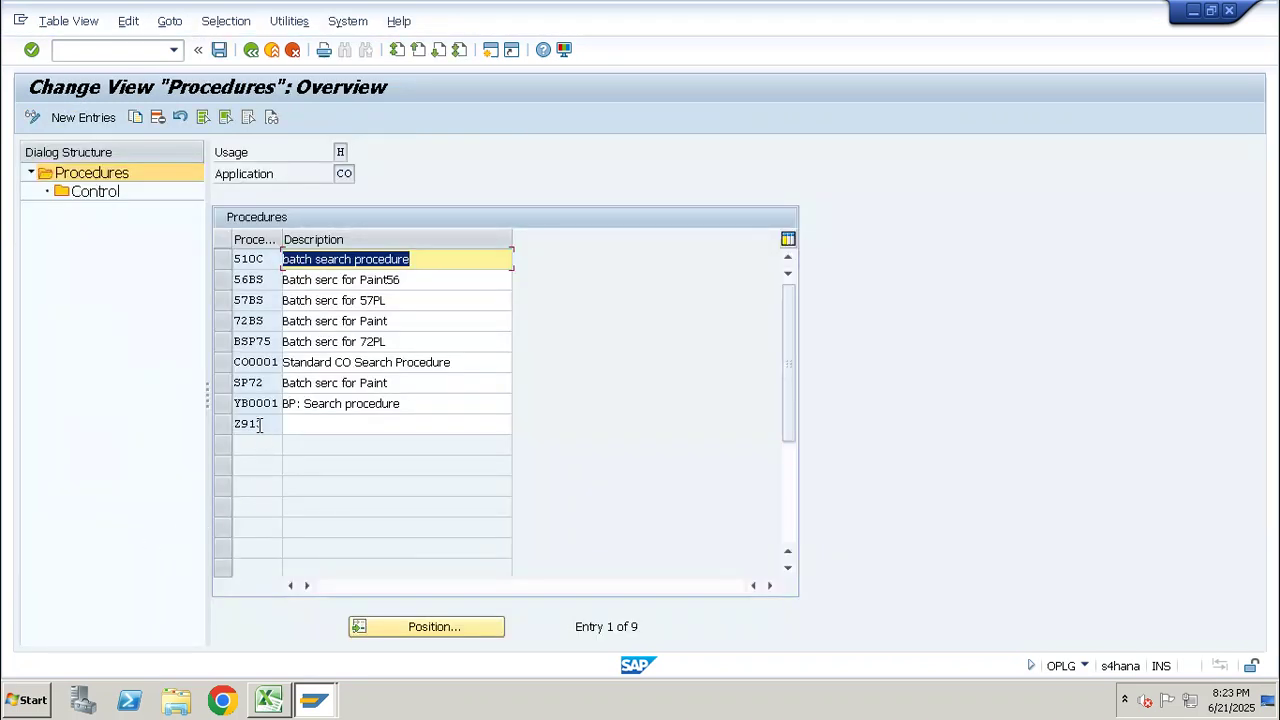
Create a new search procedure Z9220 with the description "Search procedure for Lp01".
left_click(88, 118)
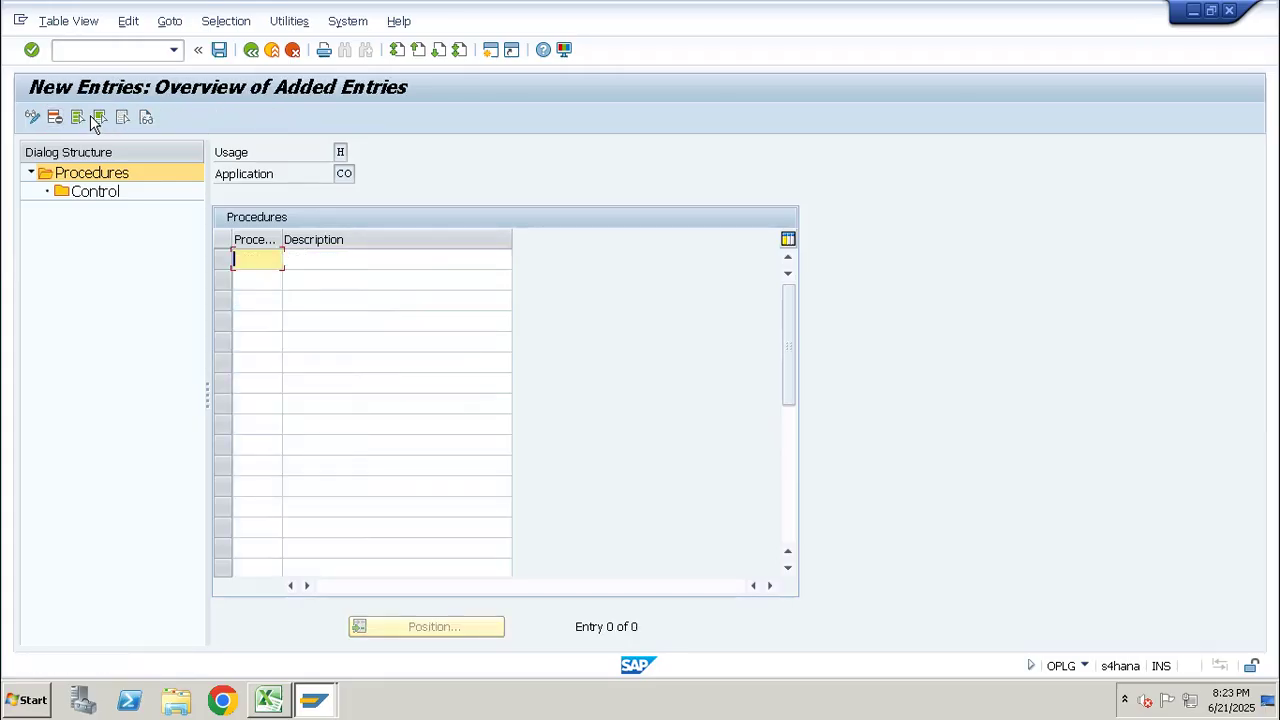
type("z922")
key("Tab")
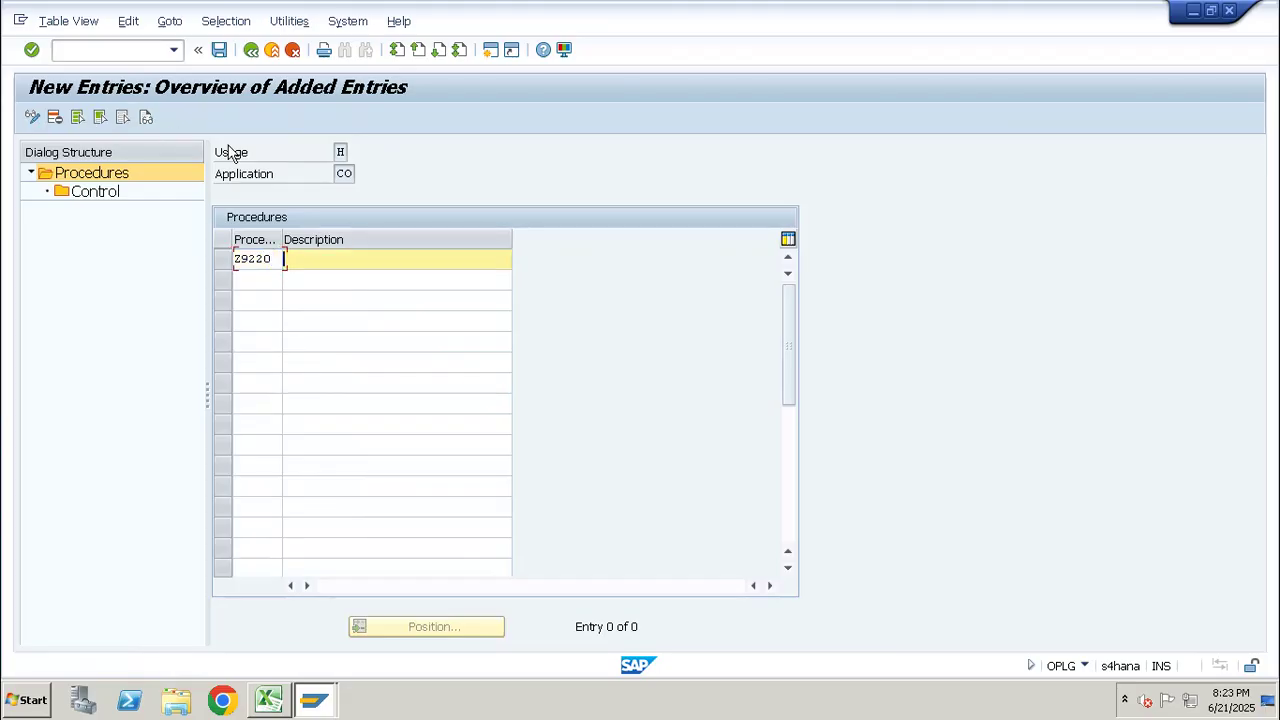
type("Search ")
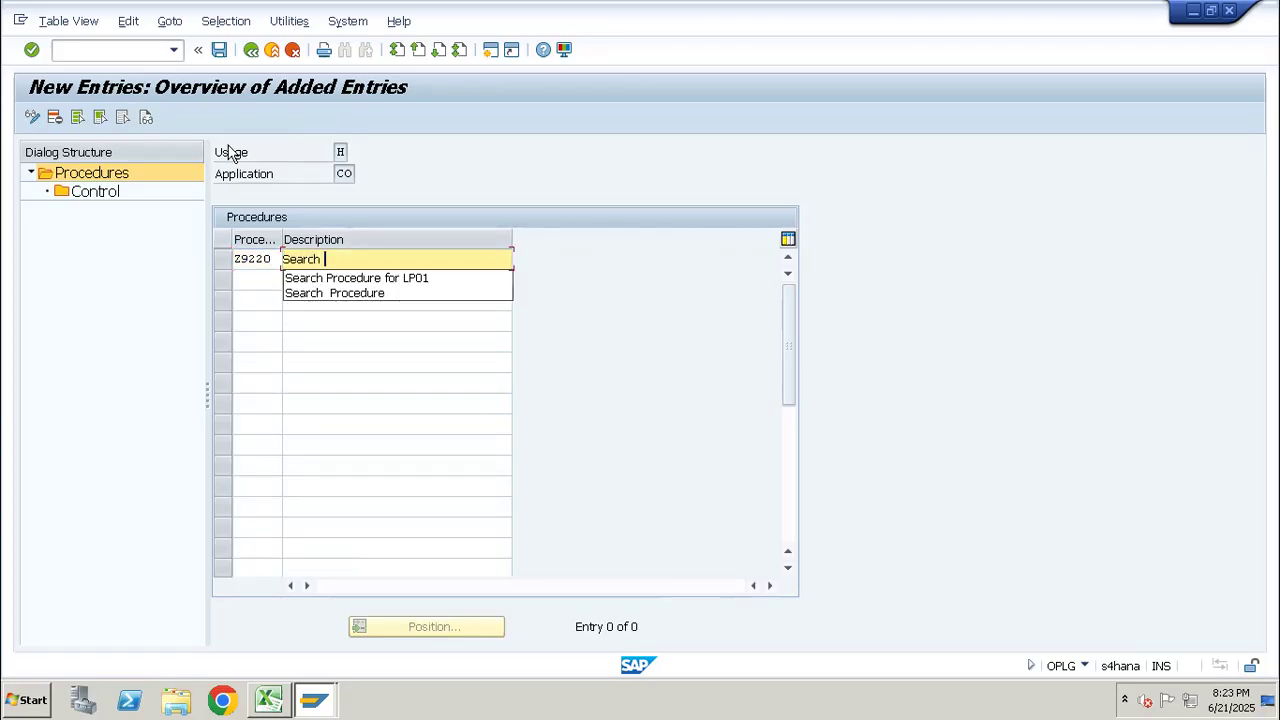
type("procedure for ")
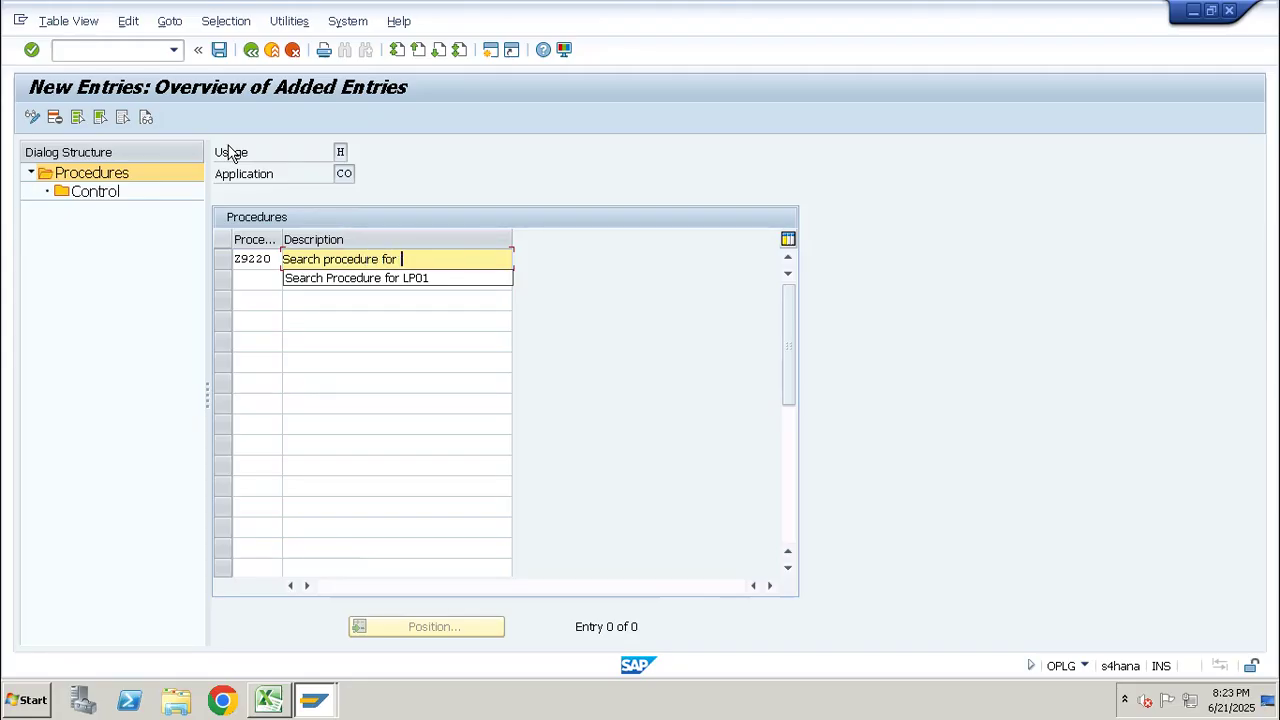
type("Lp01")
key("Return")
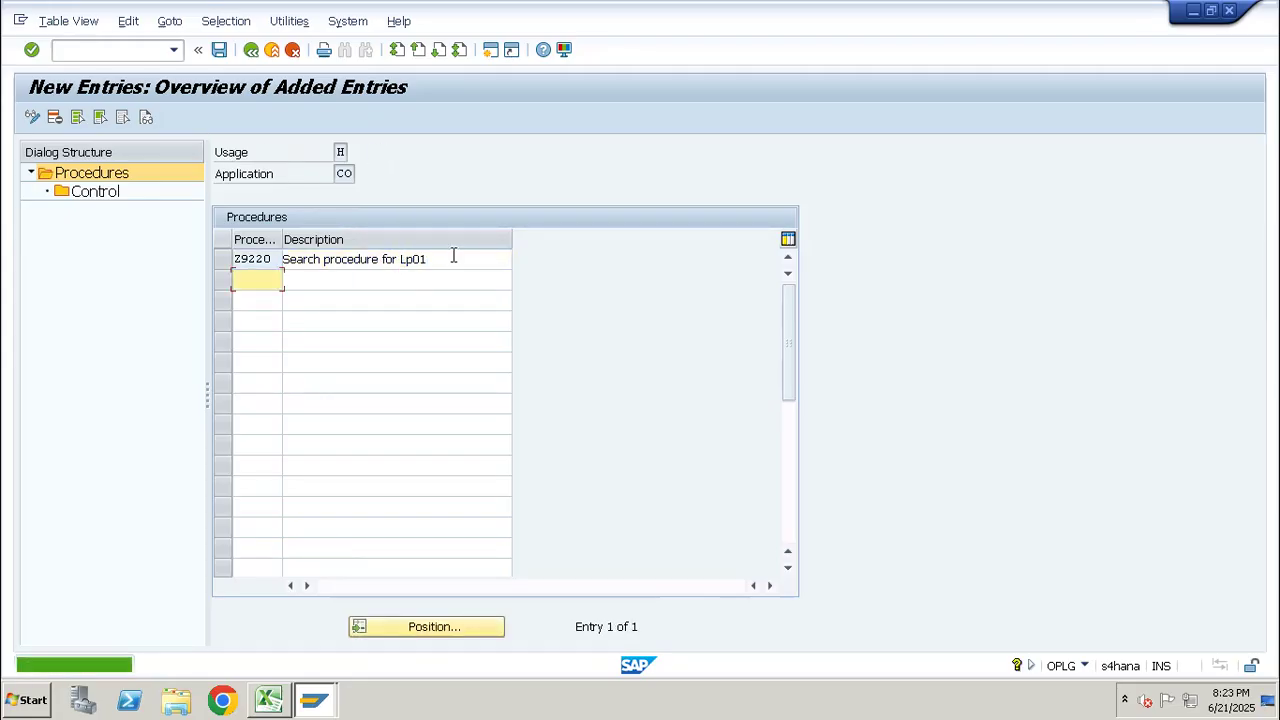
Select procedure Z9220 and open its Control overview.
left_click_drag(451, 258, 363, 273)
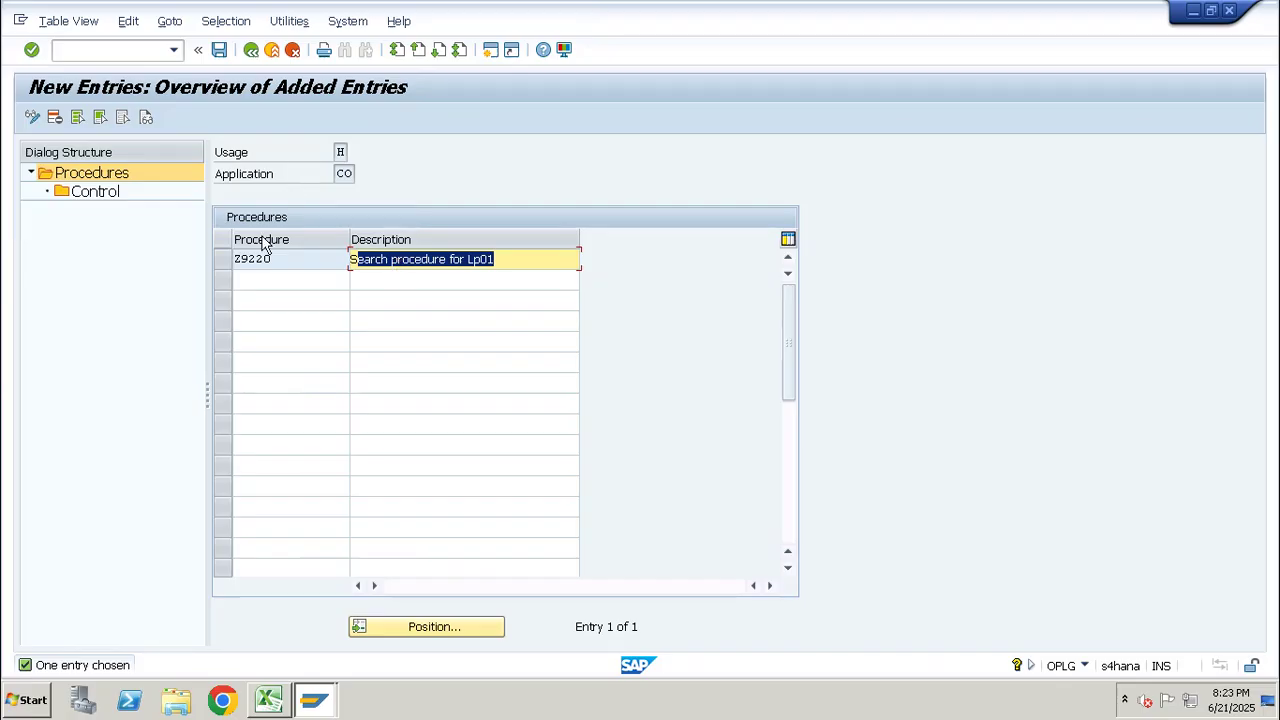
left_click(225, 259)
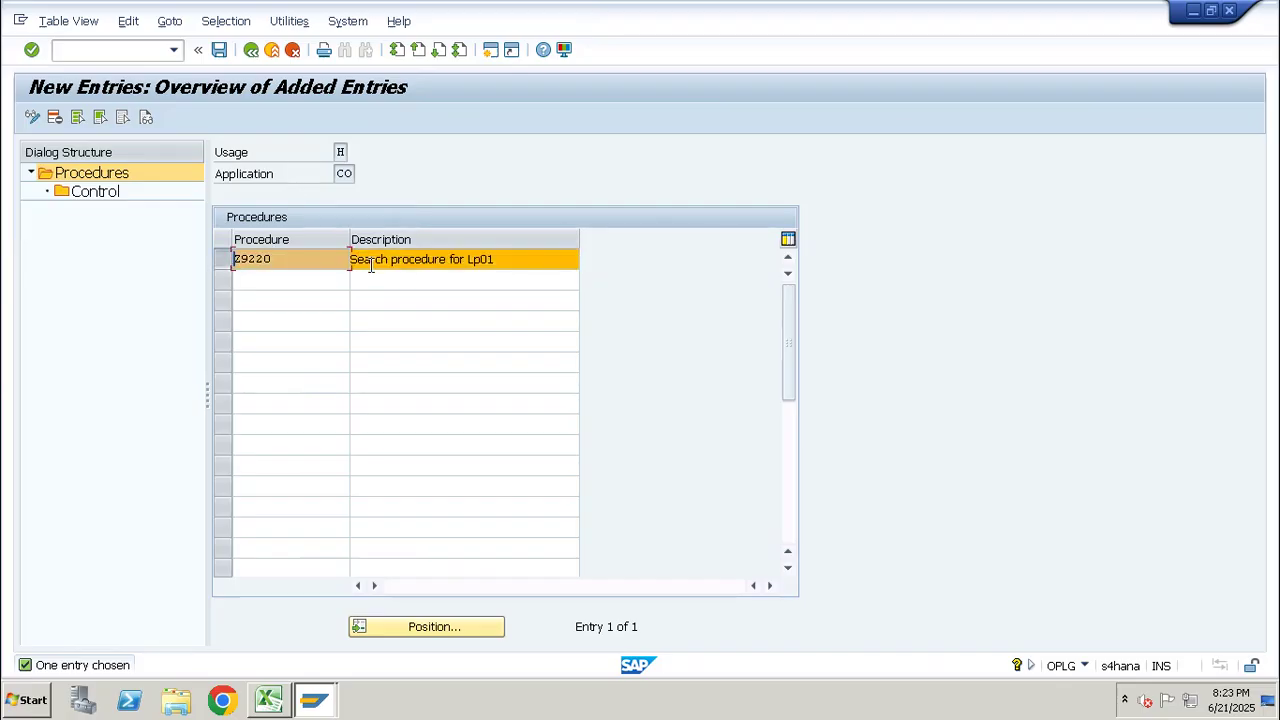
double_click(98, 193)
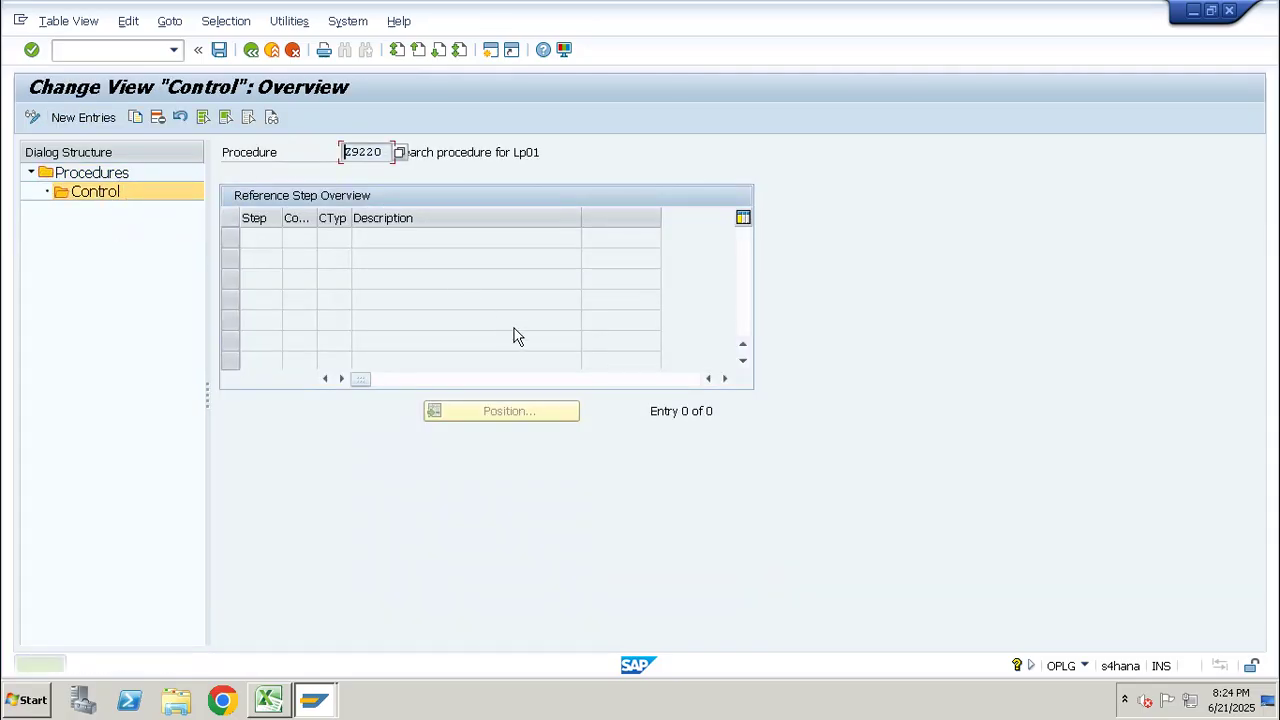
Add a new control entry with step 01 and condition type Z920 chosen from the list of possible values.
left_click(83, 117)
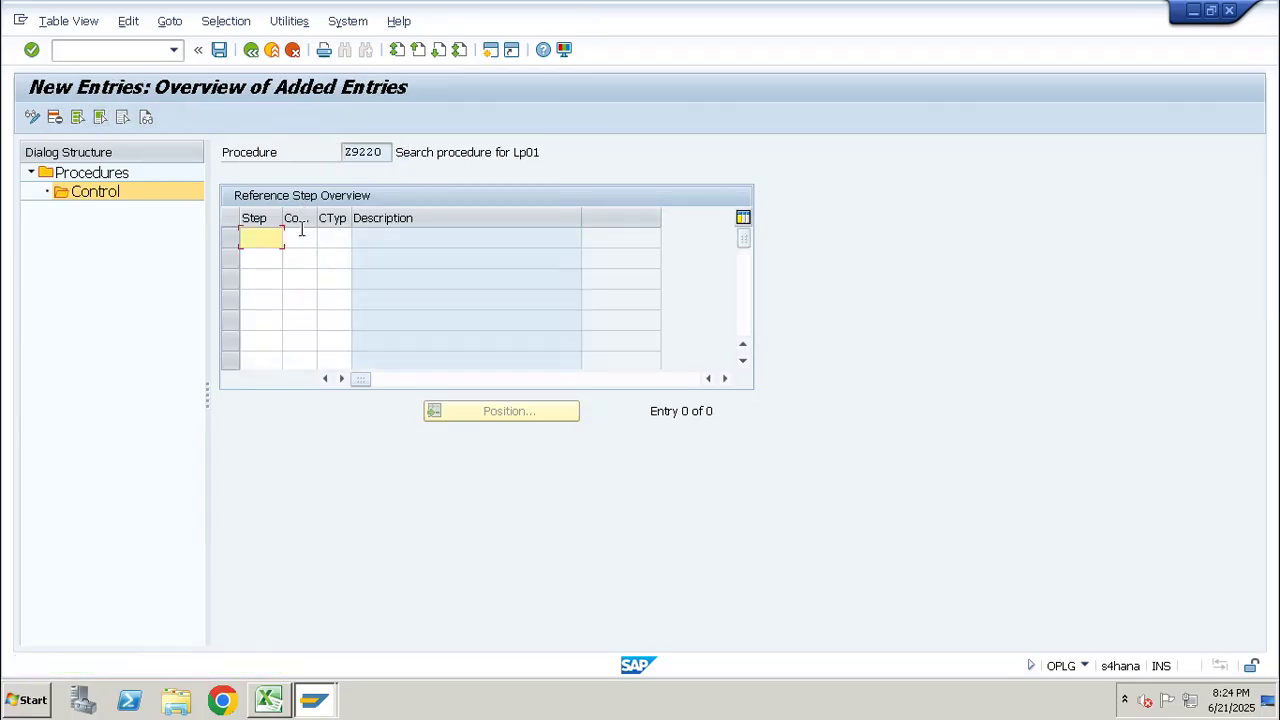
key("Down")
key("Tab")
key("Tab")
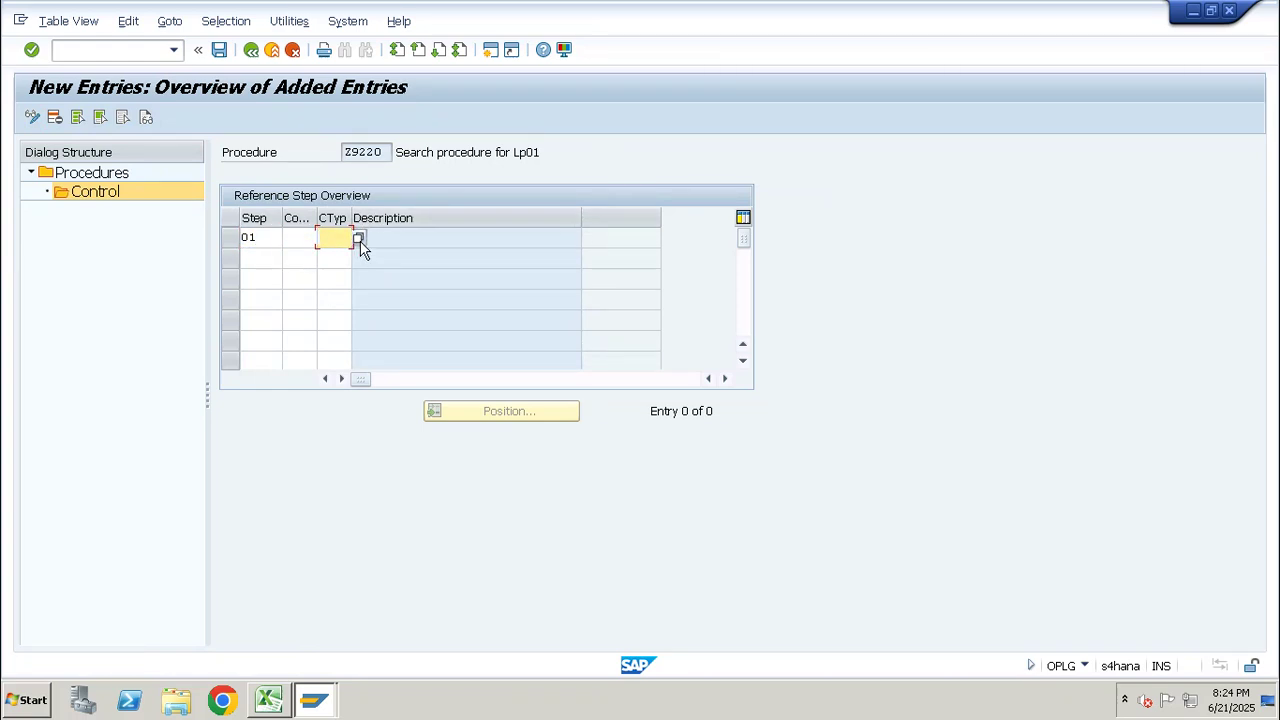
left_click(358, 240)
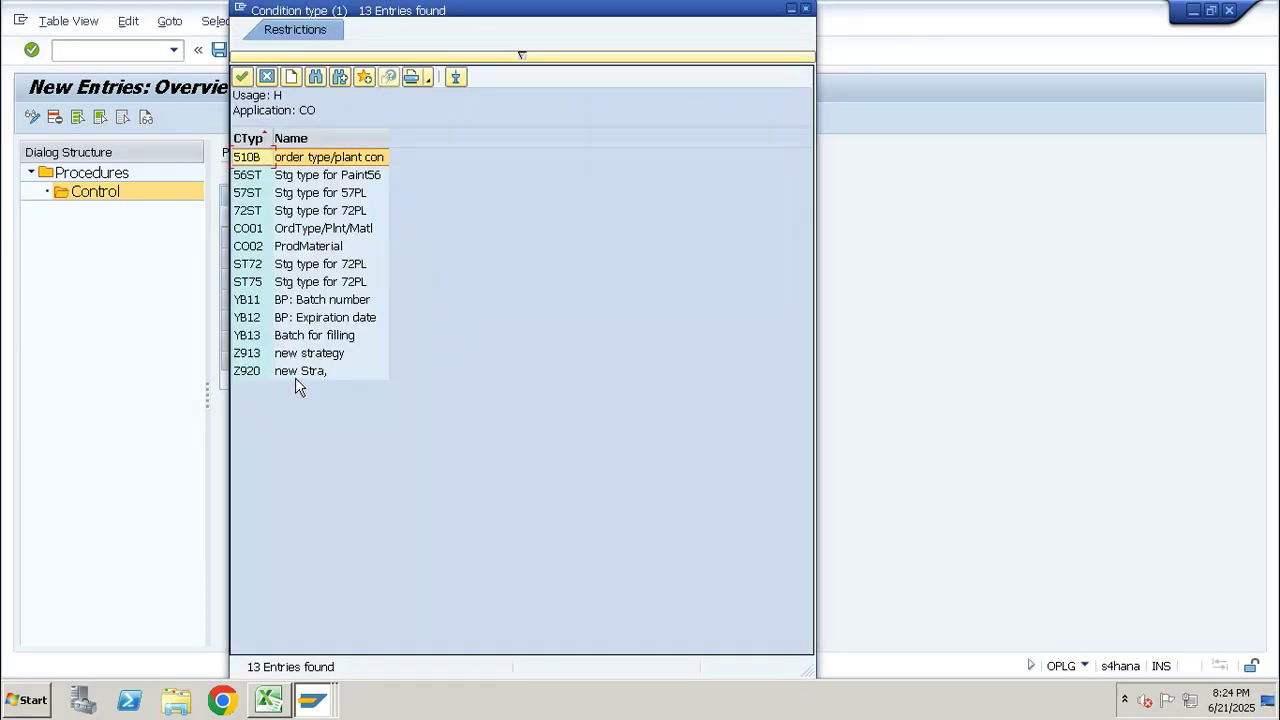
left_click(360, 379)
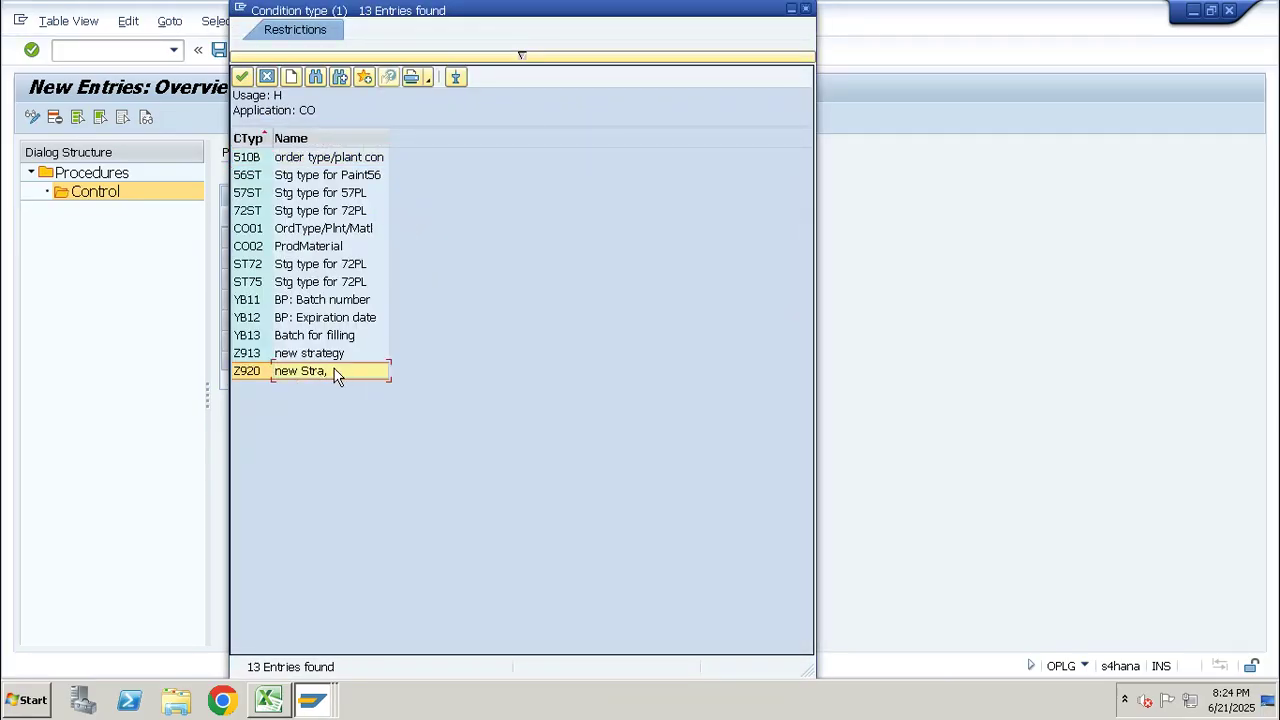
double_click(336, 375)
left_click(262, 237)
double_click(248, 237)
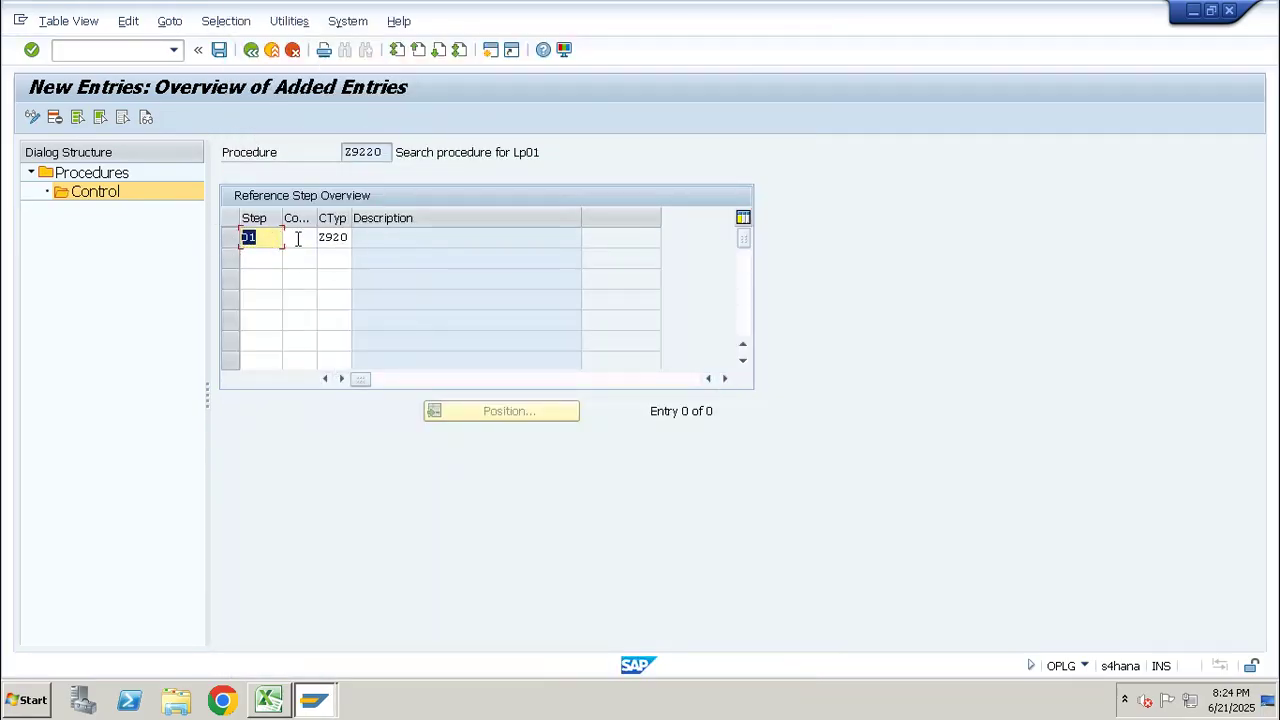
key("Return")
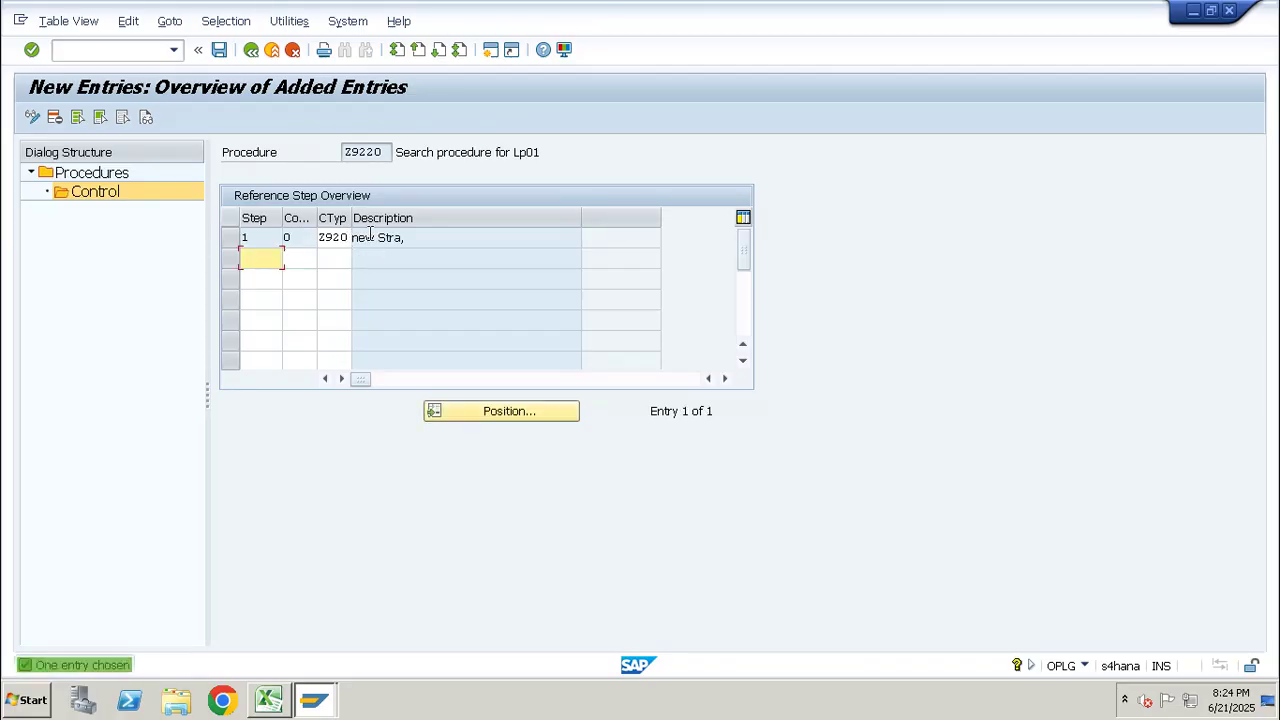
Save search procedure Z9220 under the proposed customizing request and highlight the procedure name.
left_click(222, 52)
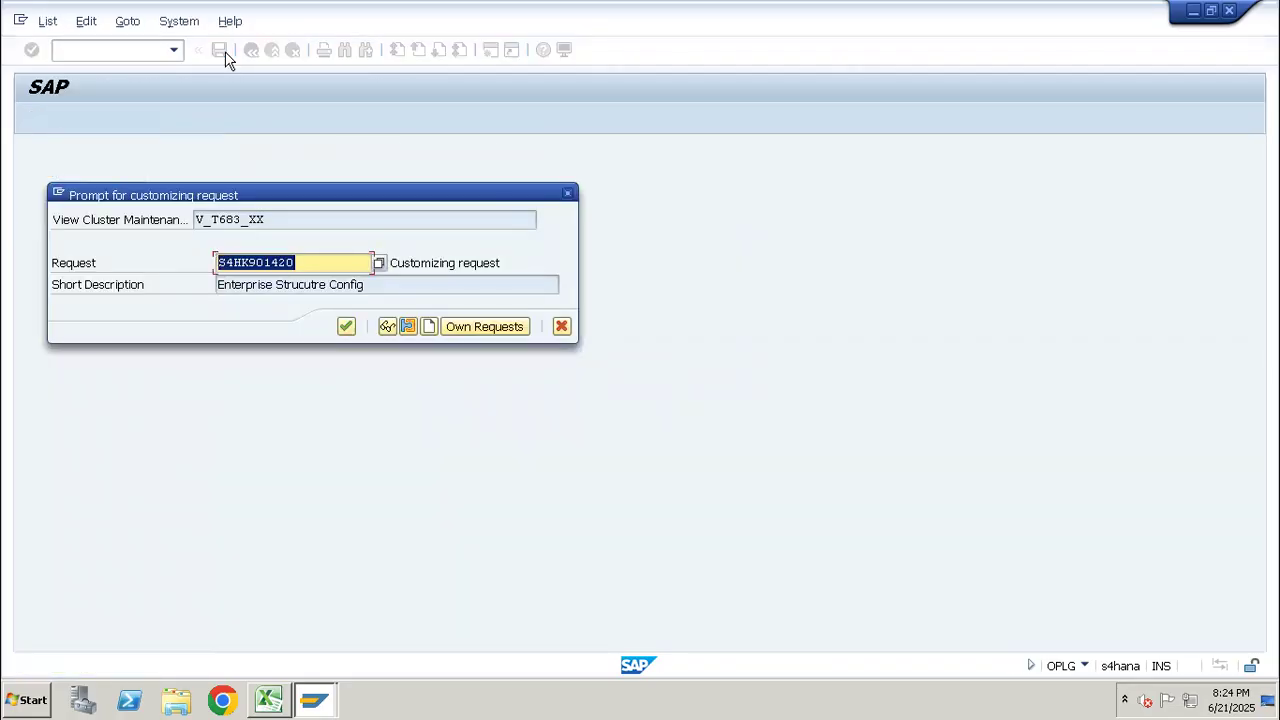
key("Return")
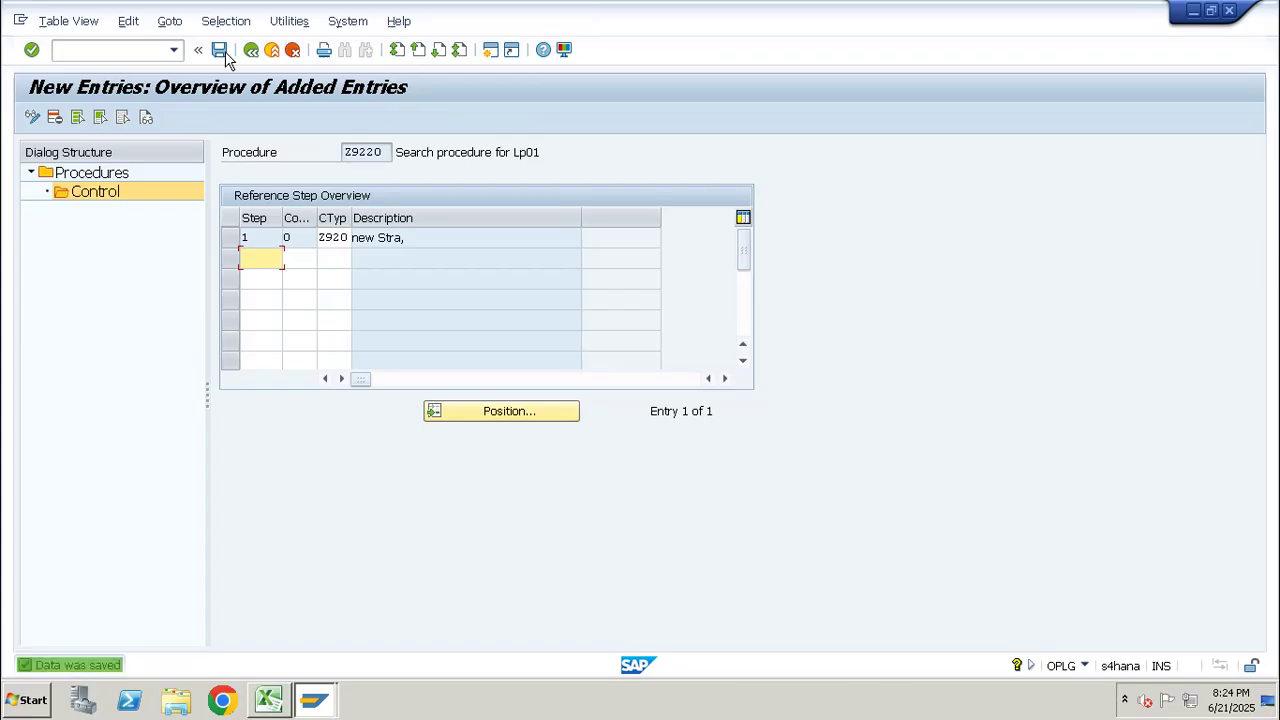
left_click_drag(389, 152, 318, 166)
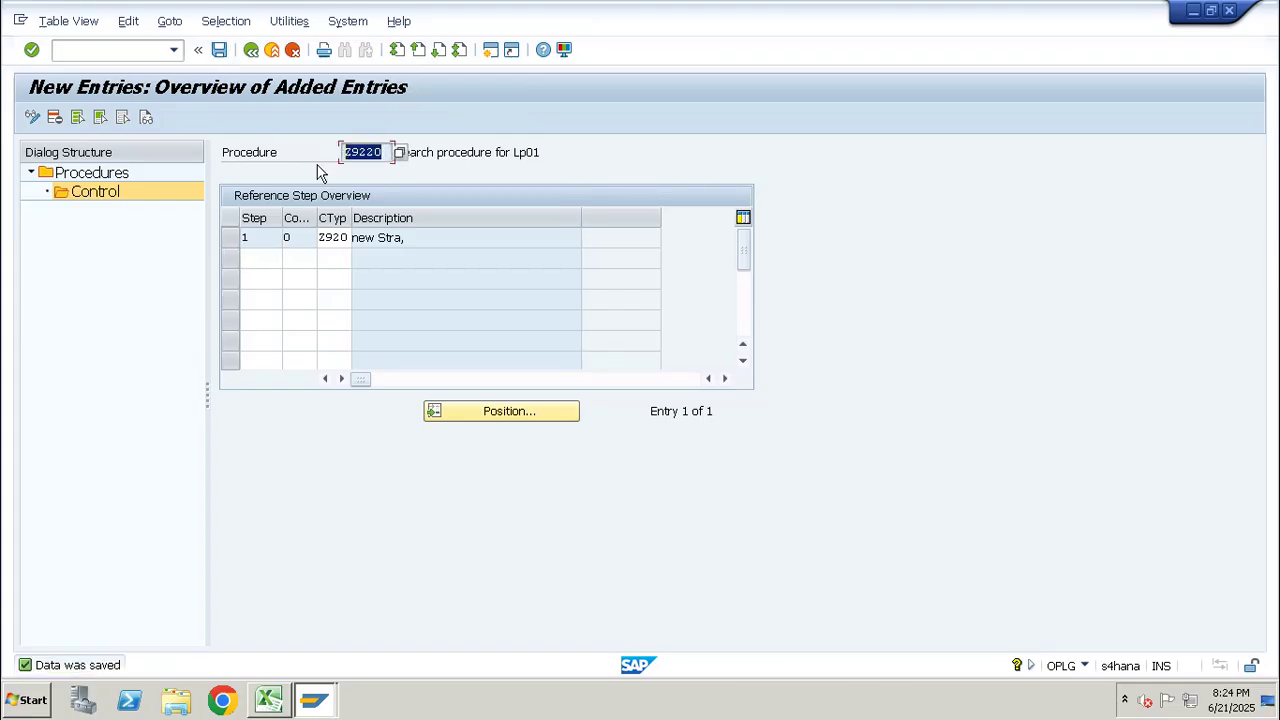
Switch to Excel and record "4. search procedure" with the value z9220 in row 44.
mouse_move(720, 3)
left_click(833, 12)
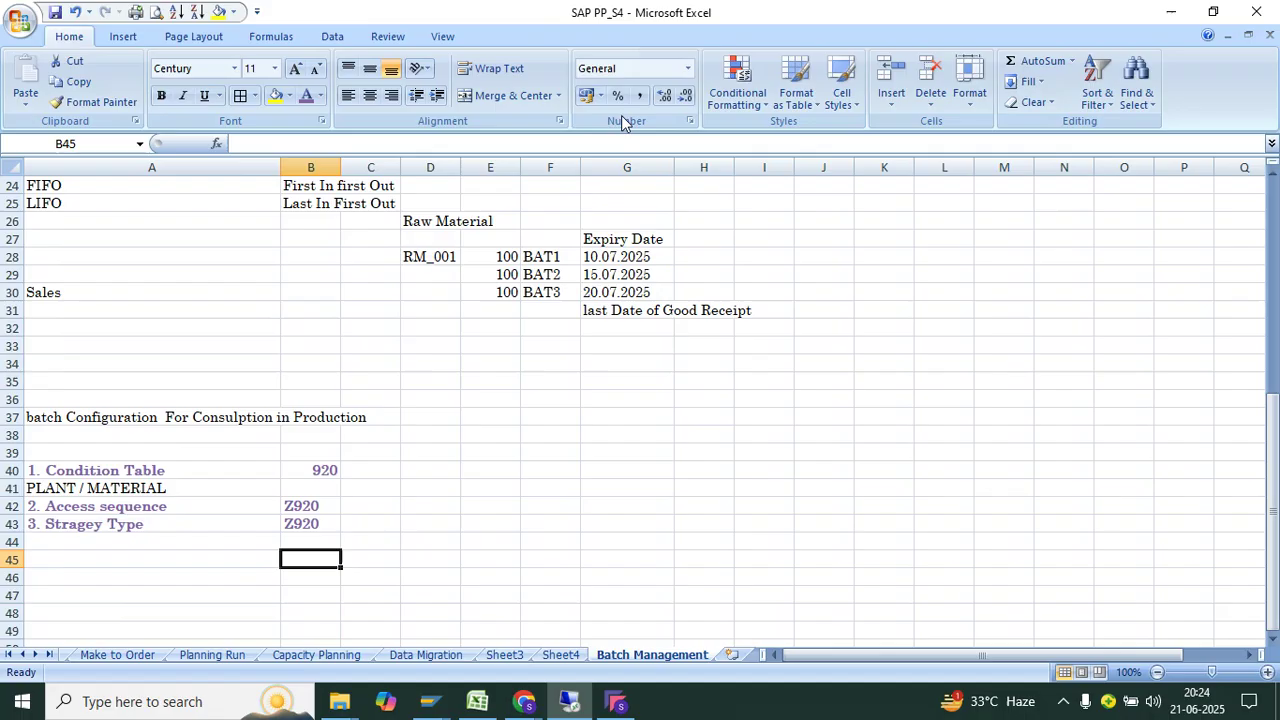
left_click(128, 542)
type("4")
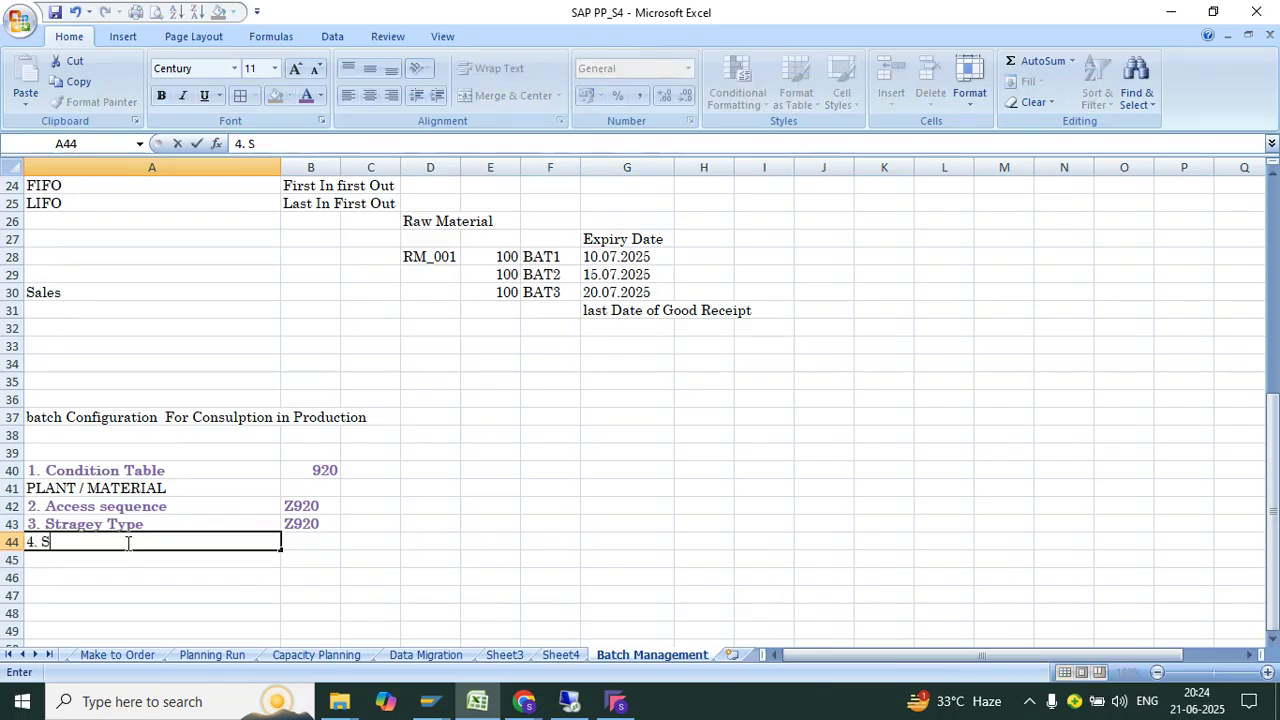
type(". search procedure")
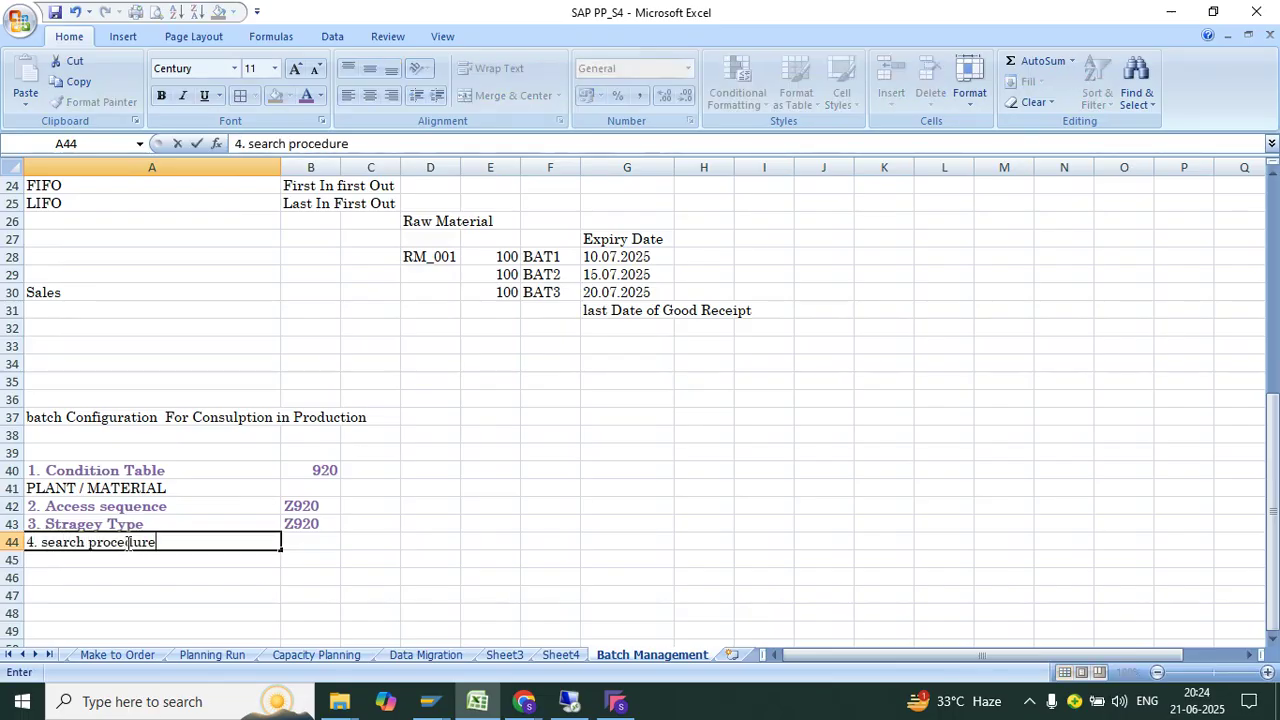
key("Tab")
type("z9")
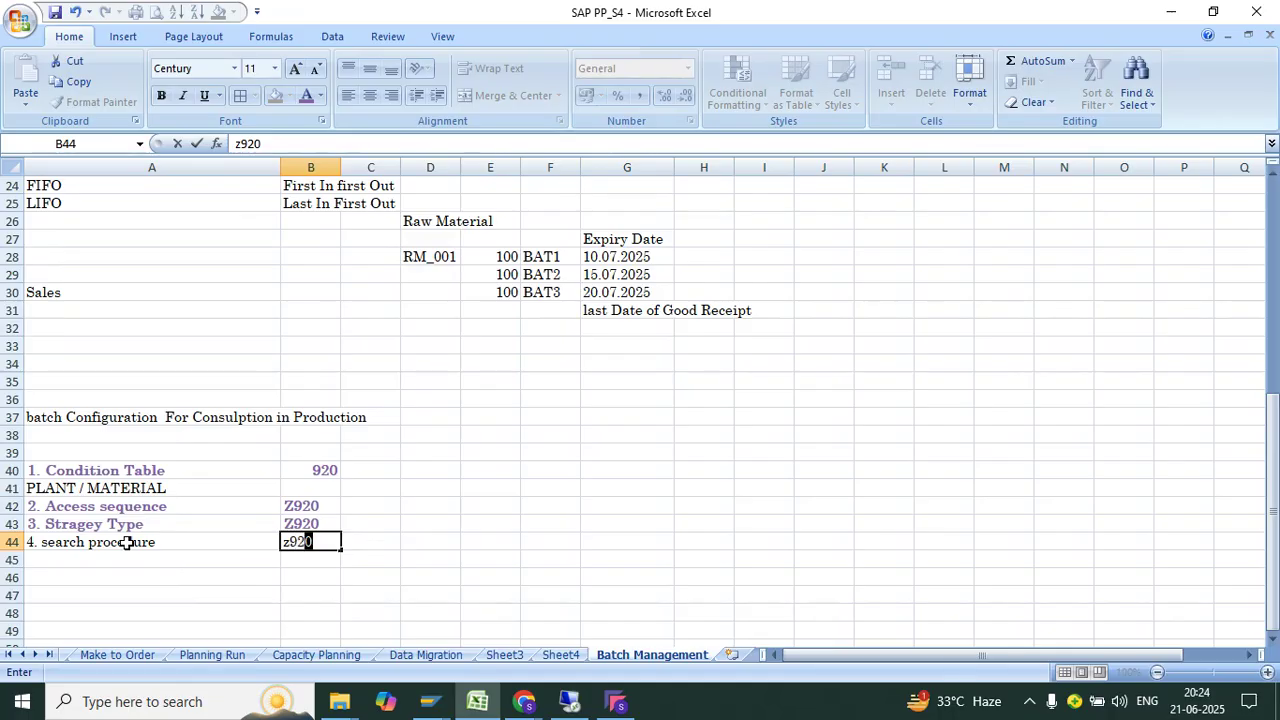
type("220")
key("Return")
Re-enter the search procedure name in B44 with a capital letter as Z9220.
key("Up")
key("Up")
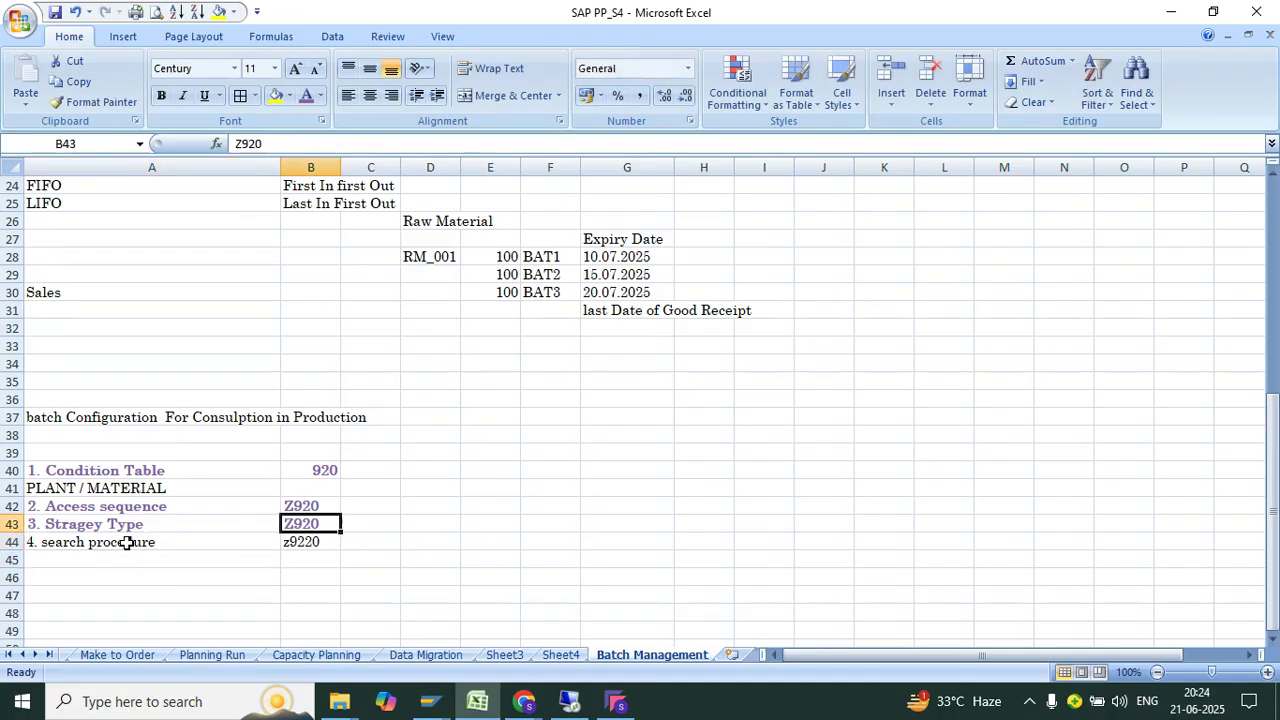
key("Down")
type("Z99")
key("BackSpace")
type("220")
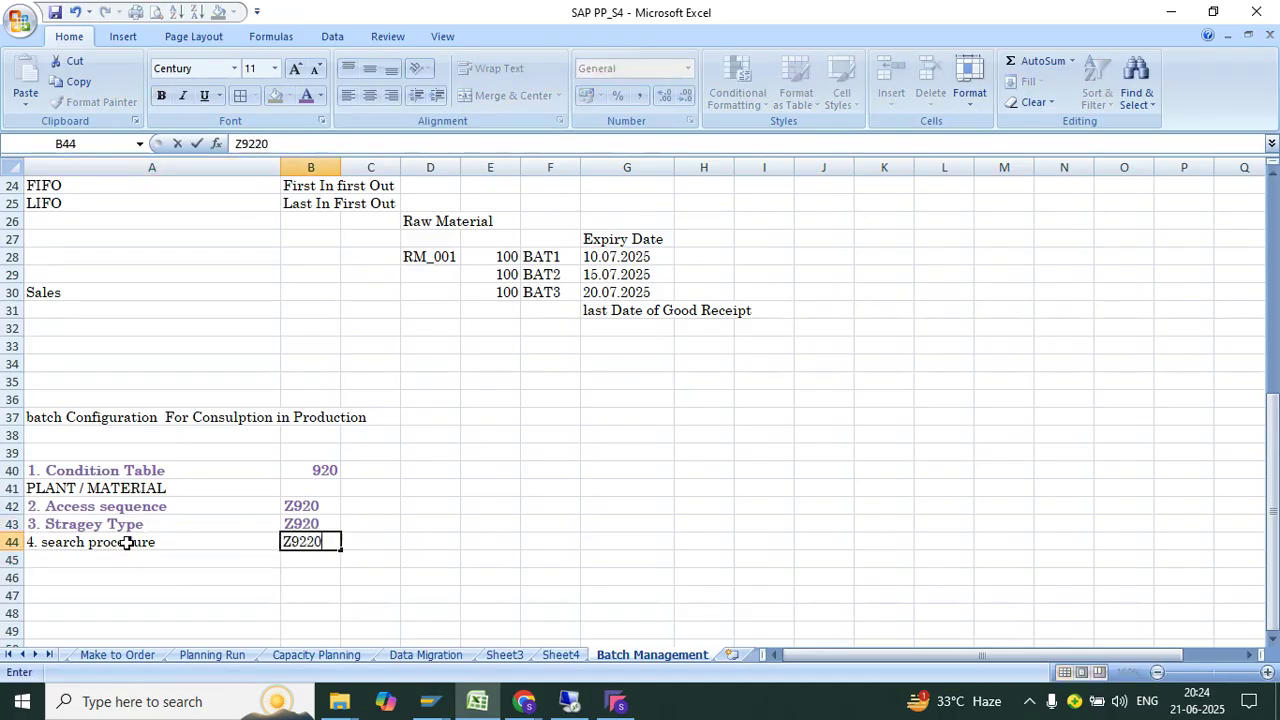
key("Return")
Copy the bold purple formatting of the strategy type row to the search procedure label in A44 and its value in B44.
left_click(137, 524)
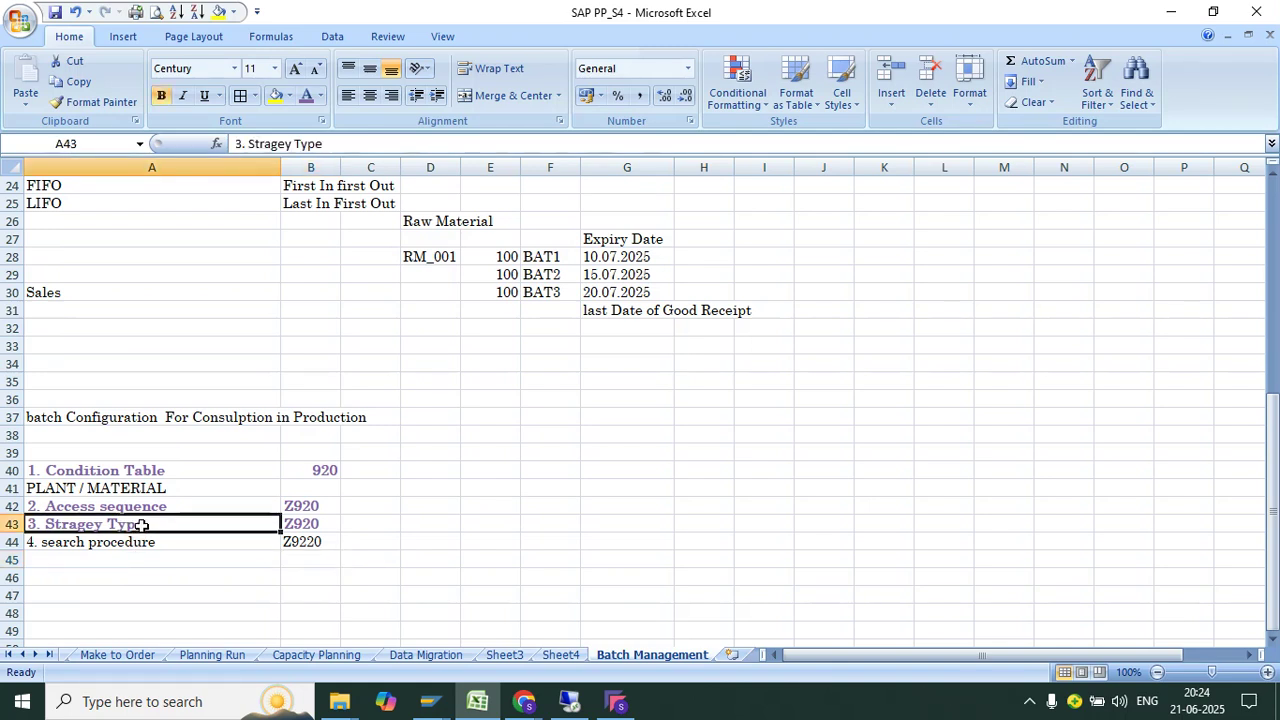
left_click(97, 102)
left_click_drag(244, 551, 100, 520)
left_click(272, 580)
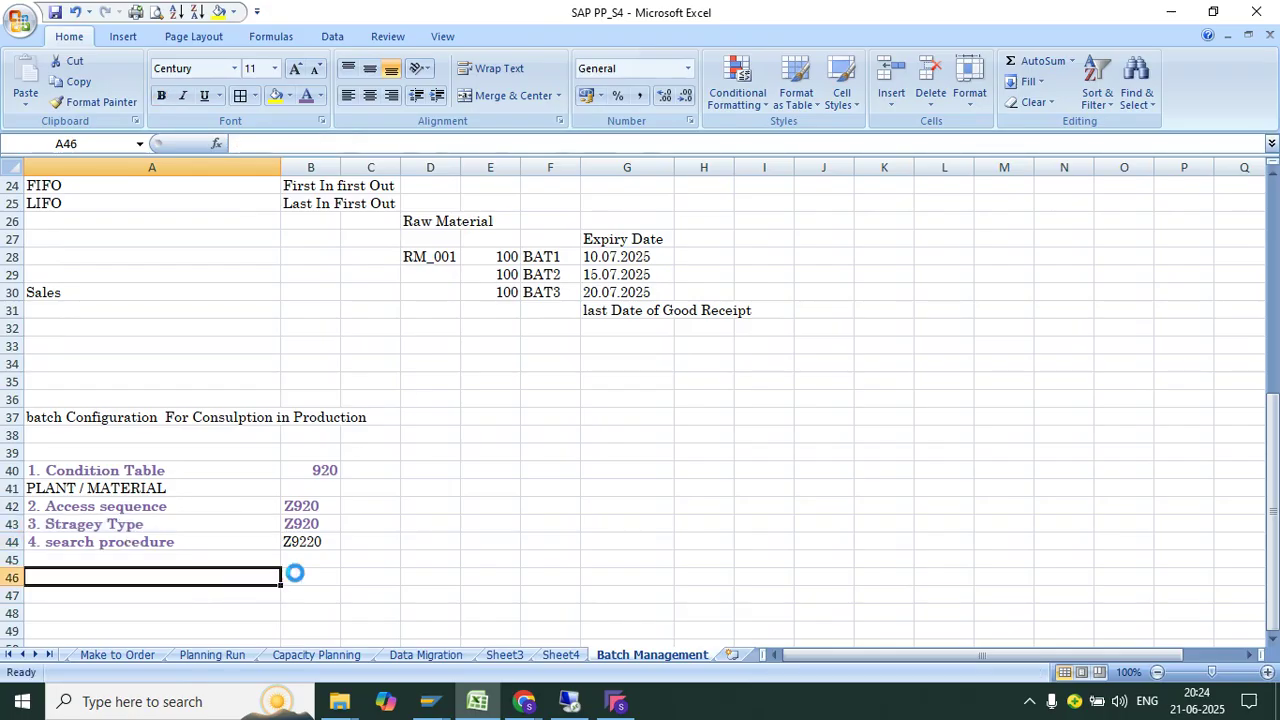
left_click(309, 524)
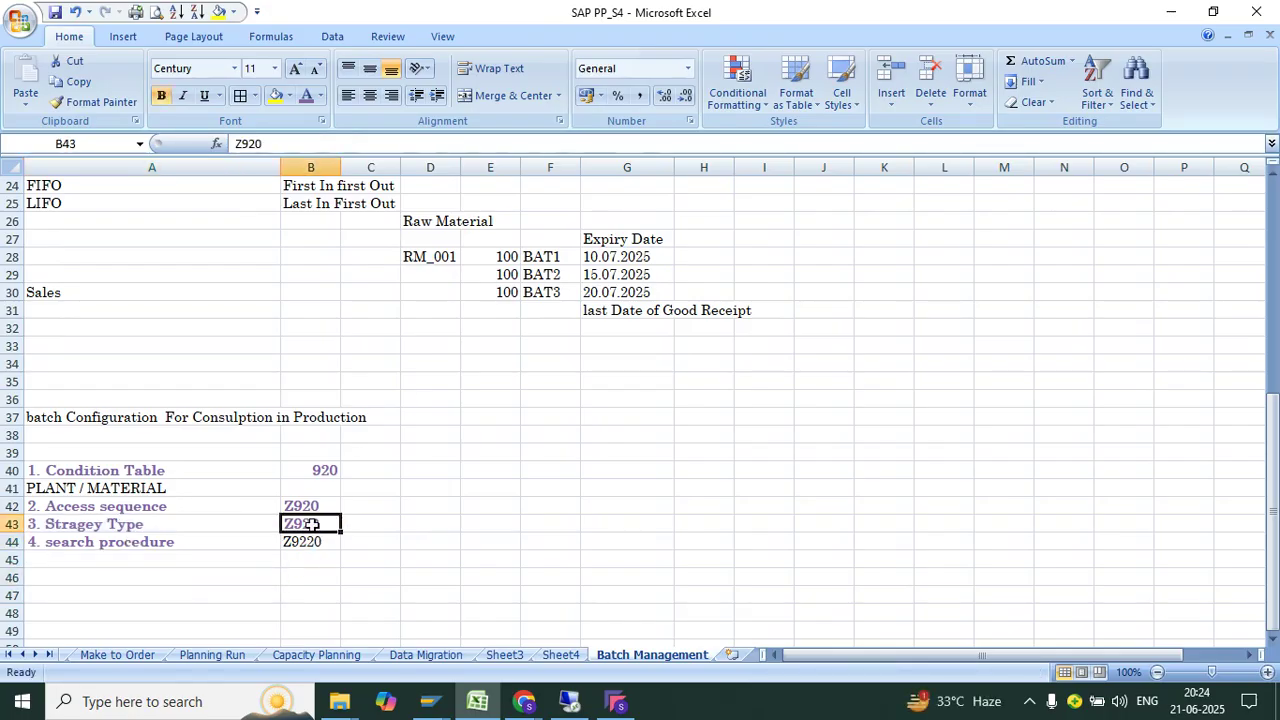
left_click(97, 102)
left_click_drag(310, 524, 310, 541)
left_click(396, 488)
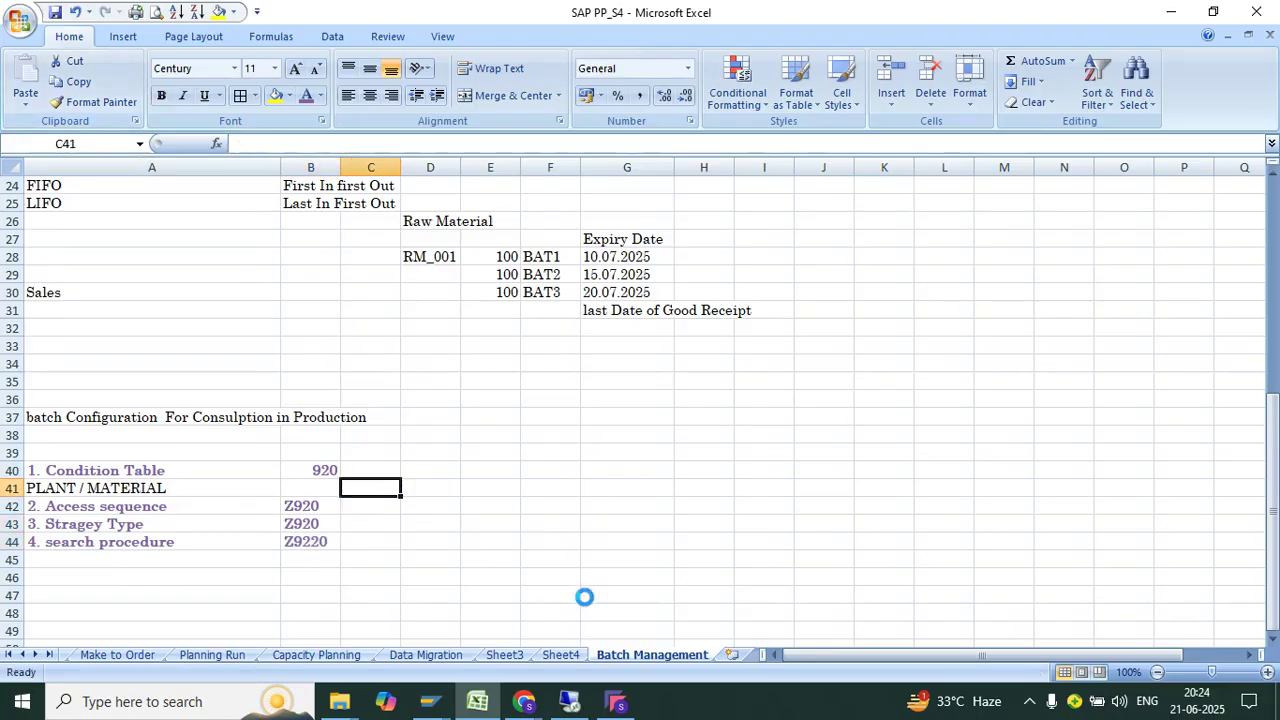
Switch back to SAP, save the search procedure entries and return to the IMG structure.
left_click(615, 701)
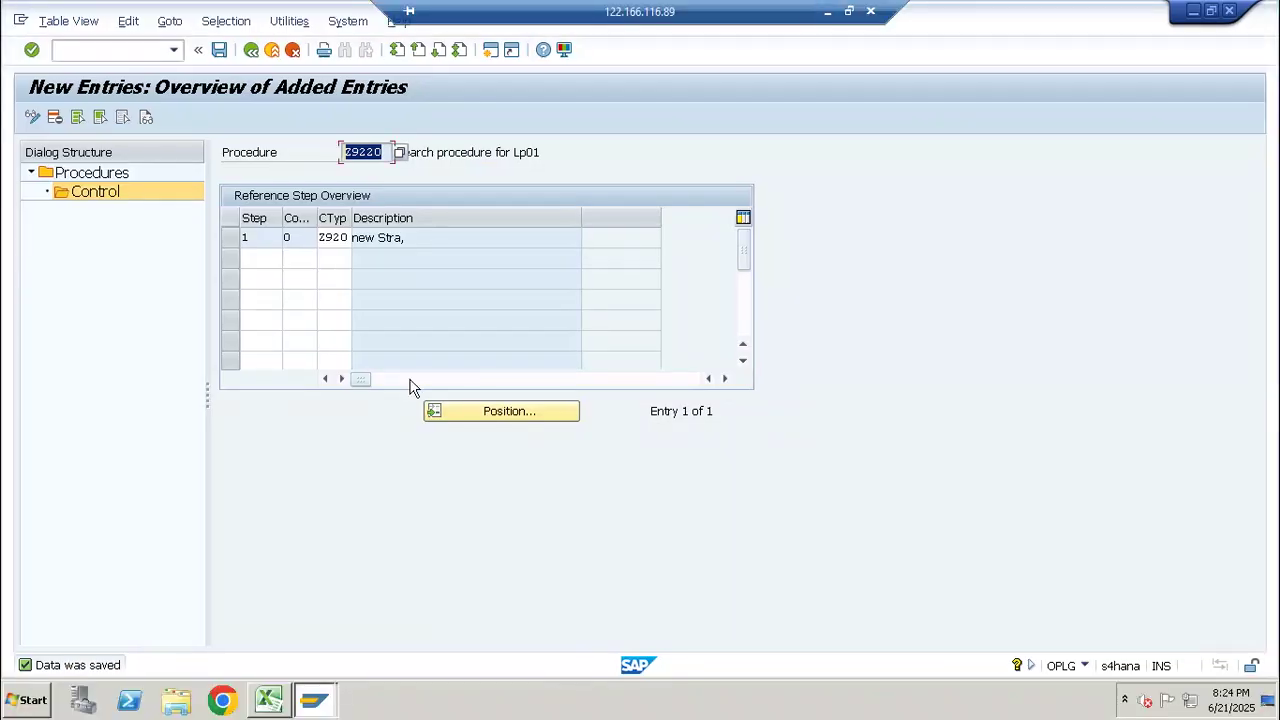
left_click(219, 49)
left_click(251, 49)
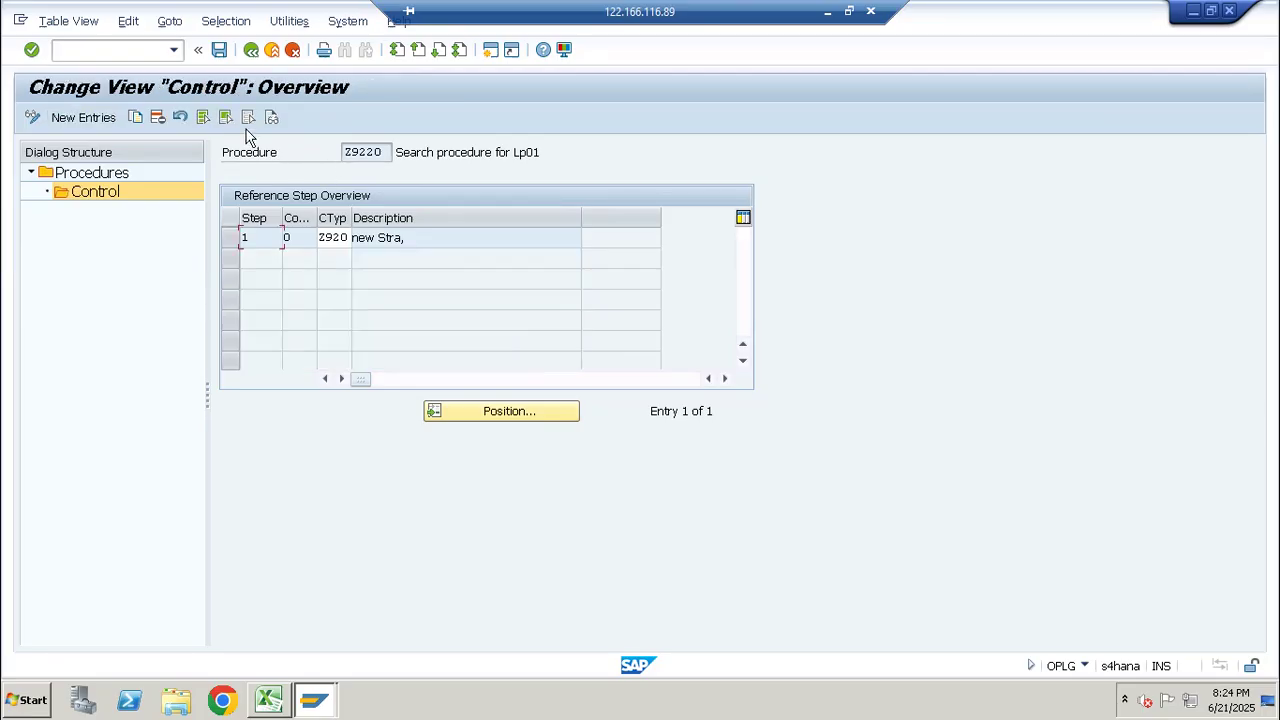
left_click(251, 49)
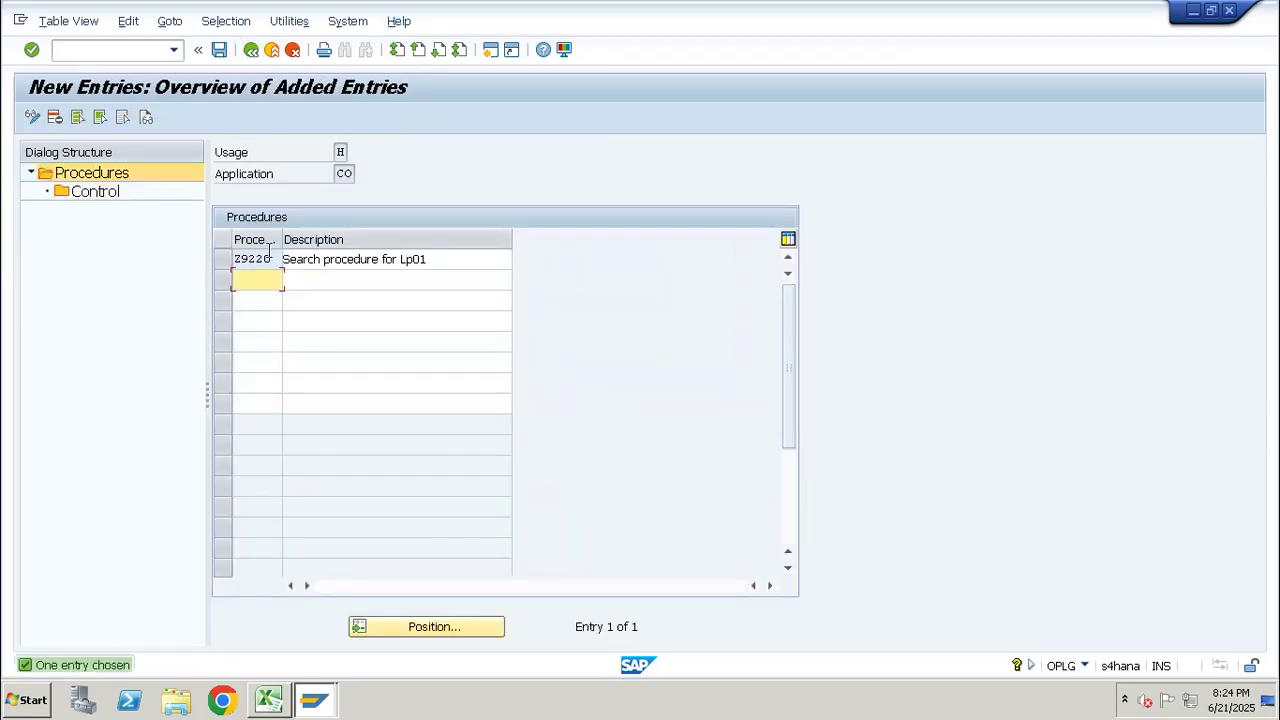
left_click(219, 49)
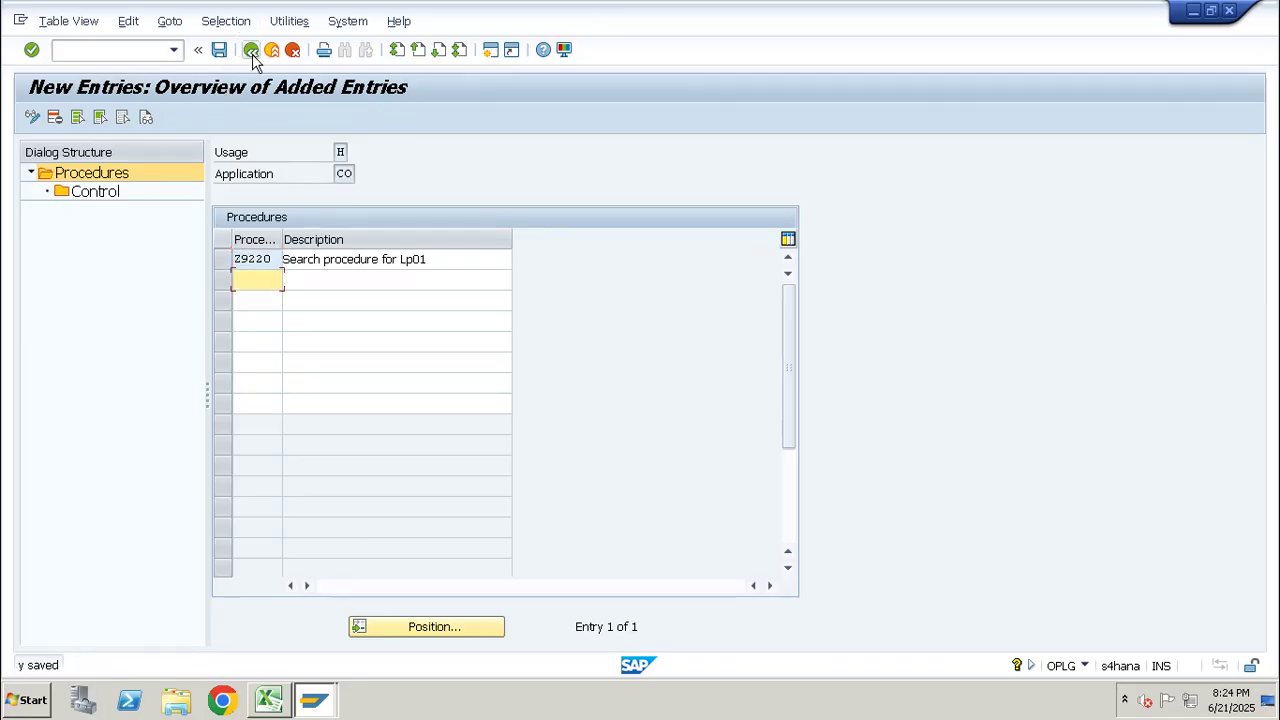
left_click(251, 49)
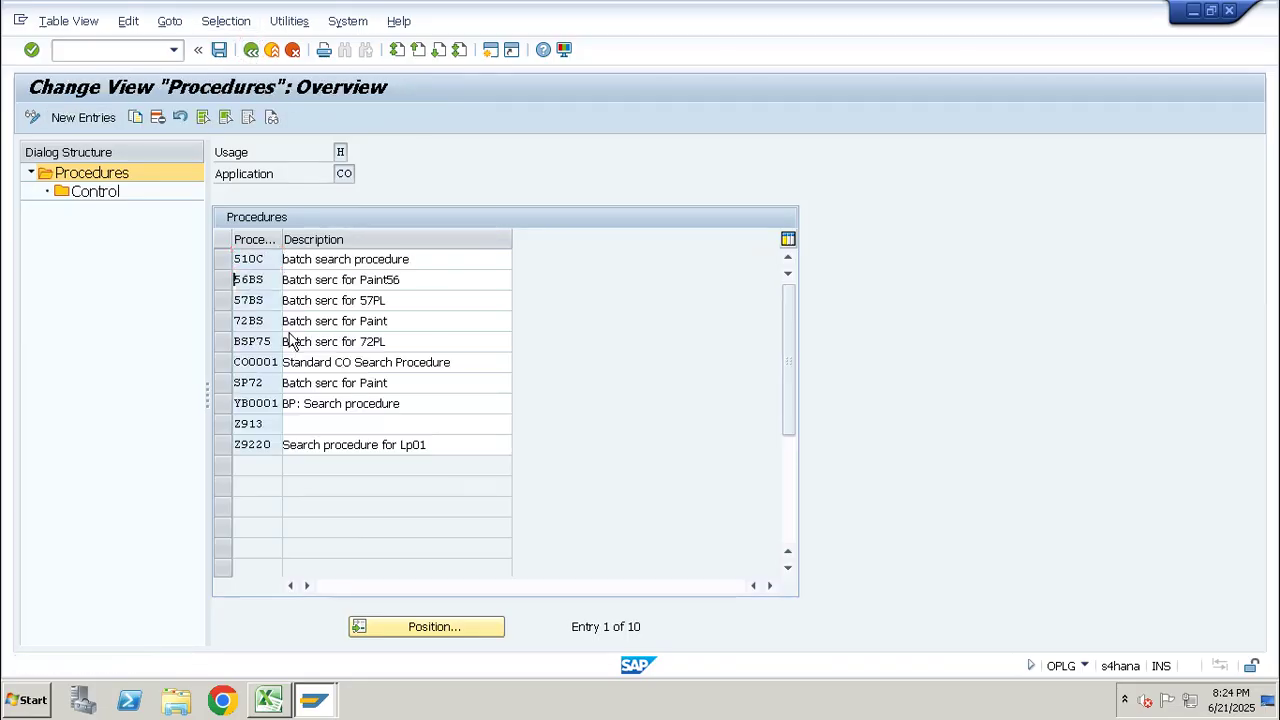
left_click(251, 49)
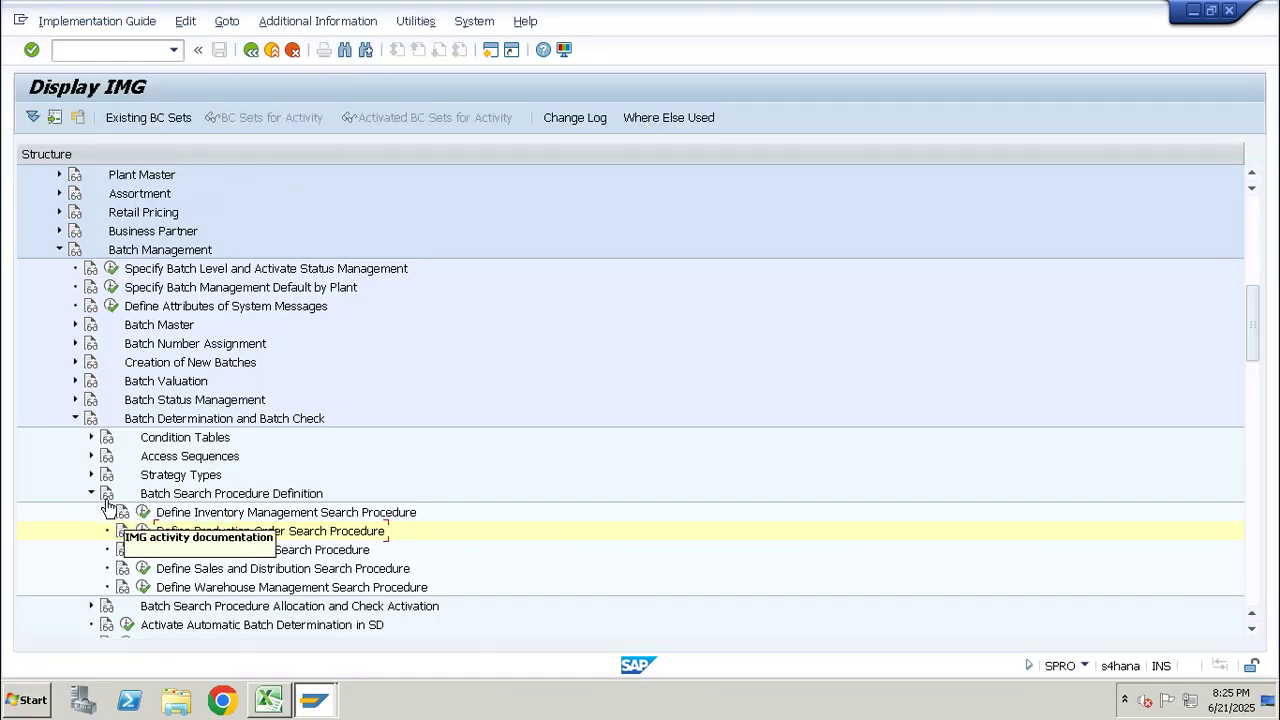
Open the activity Assign Search Procedure to Production Order and Activate Check under Batch Search Procedure Allocation and Check Activation.
left_click(92, 496)
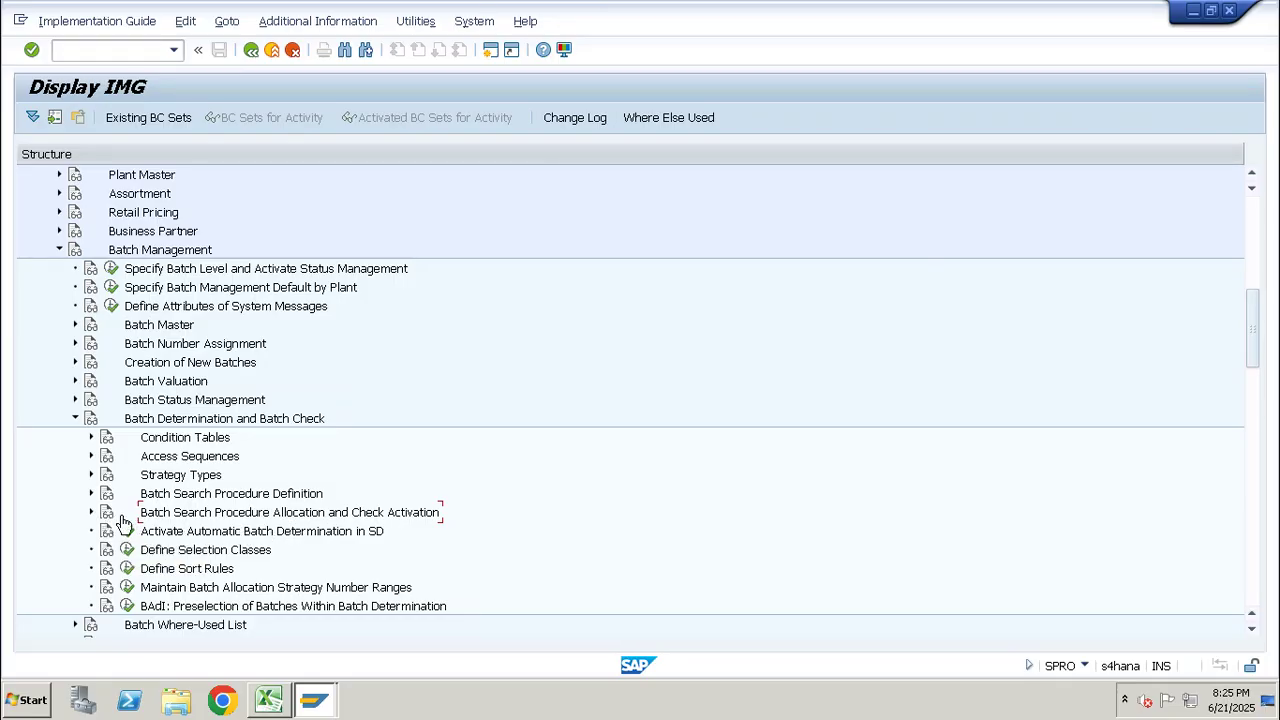
left_click(91, 514)
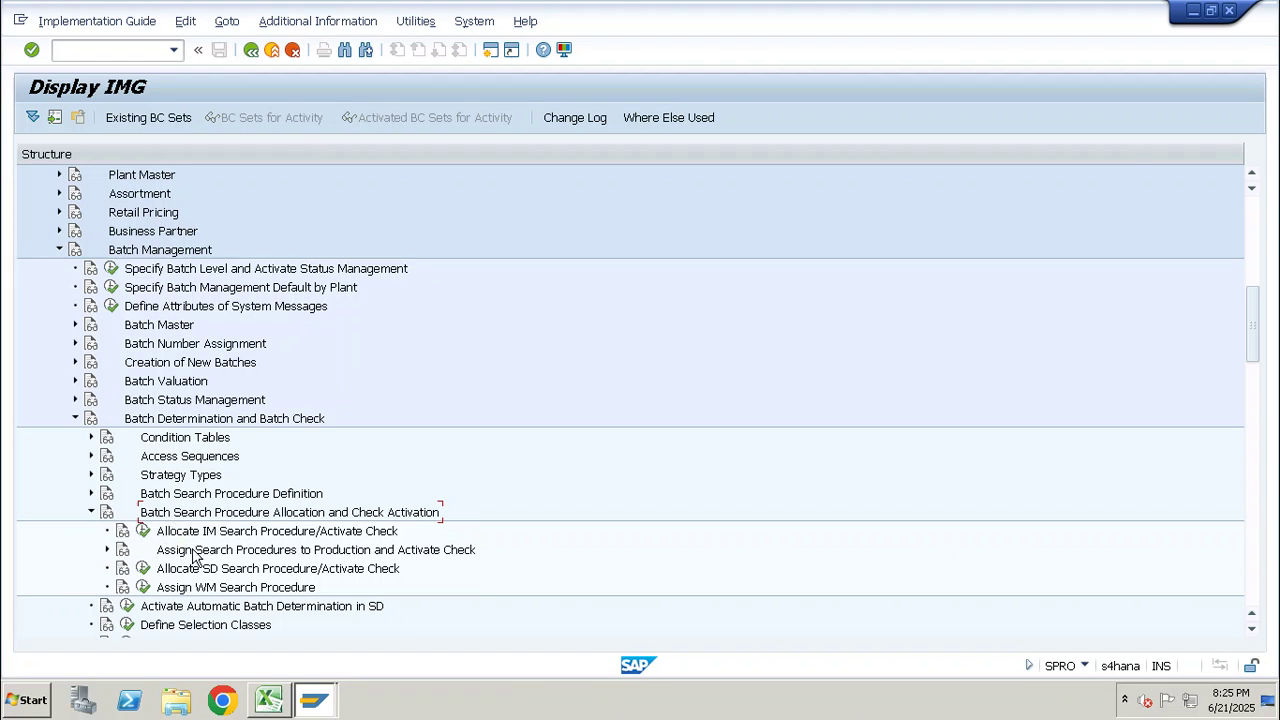
left_click(106, 551)
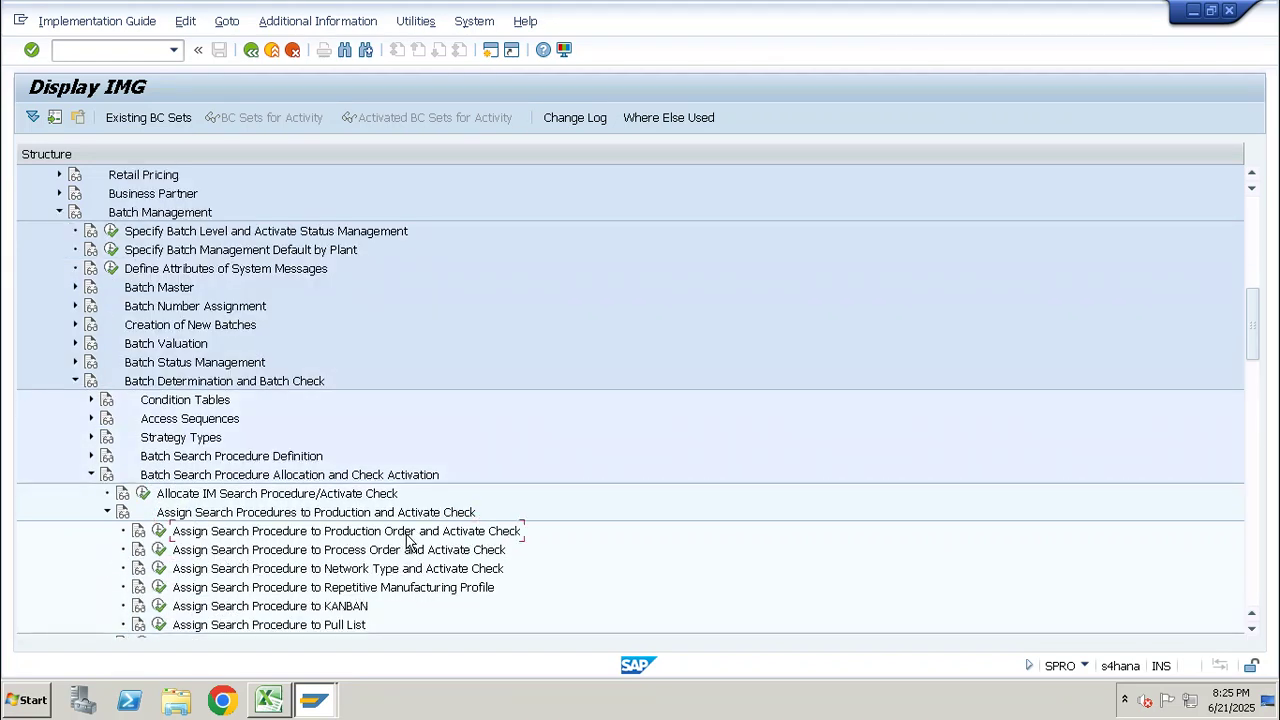
left_click(159, 534)
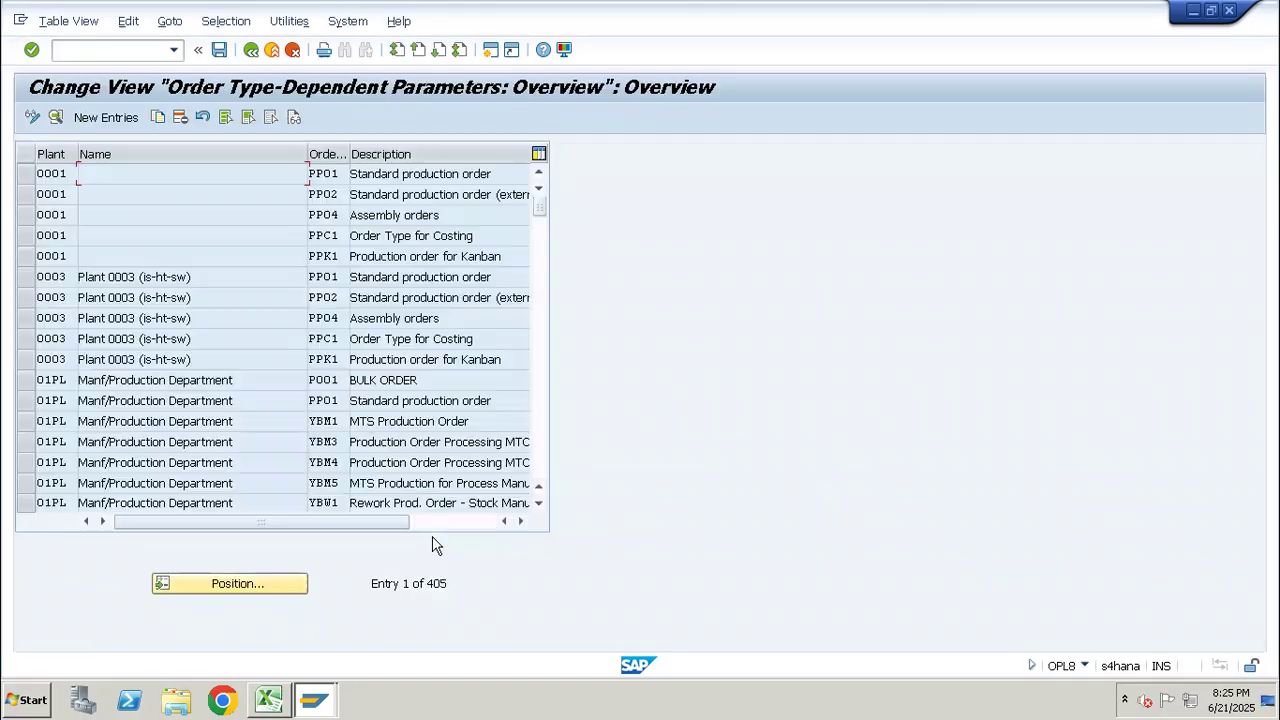
Position the order type parameters at plant LP01 and order type PP01, and open that entry's details.
left_click(276, 585)
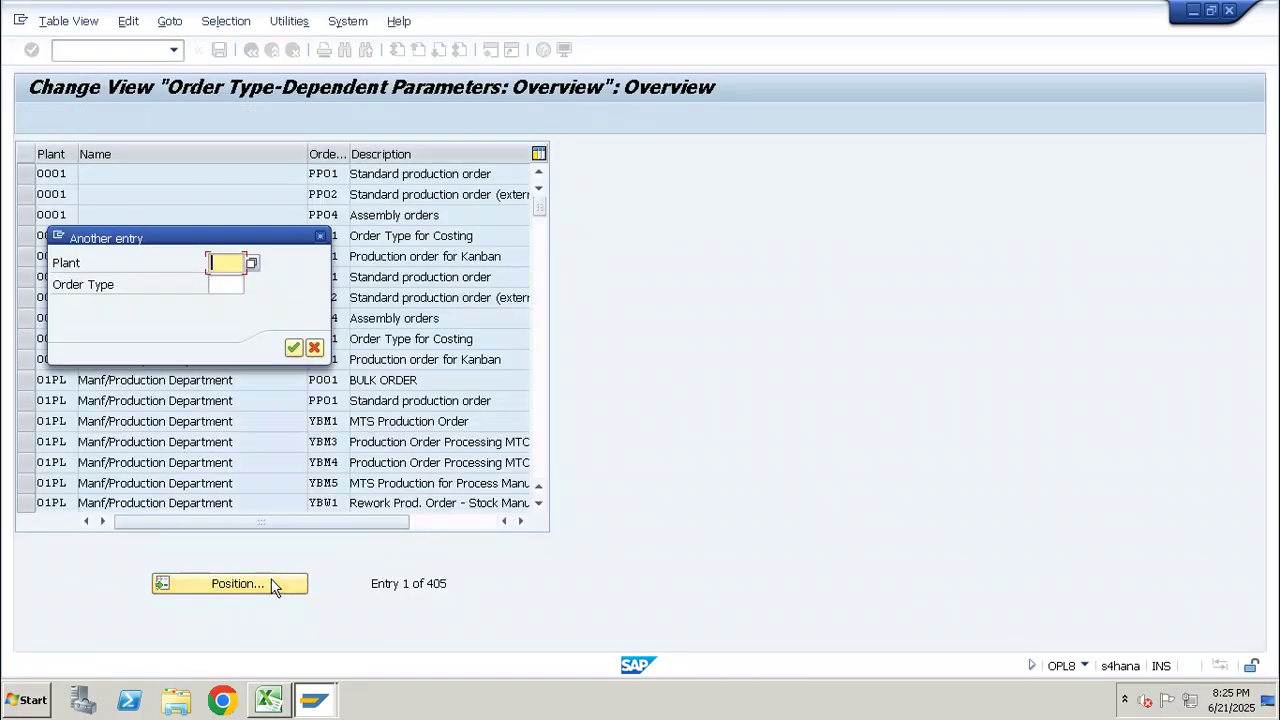
type("LP01")
key("Tab")
type("PP01")
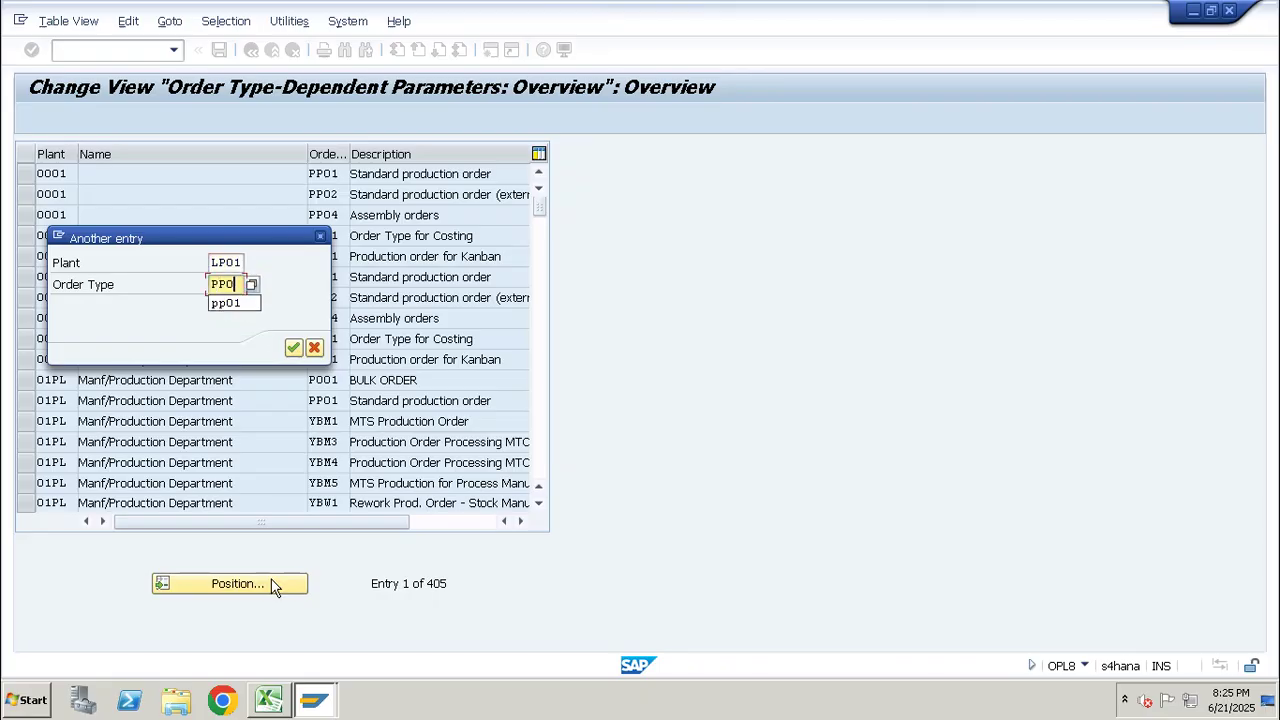
key("Return")
double_click(330, 174)
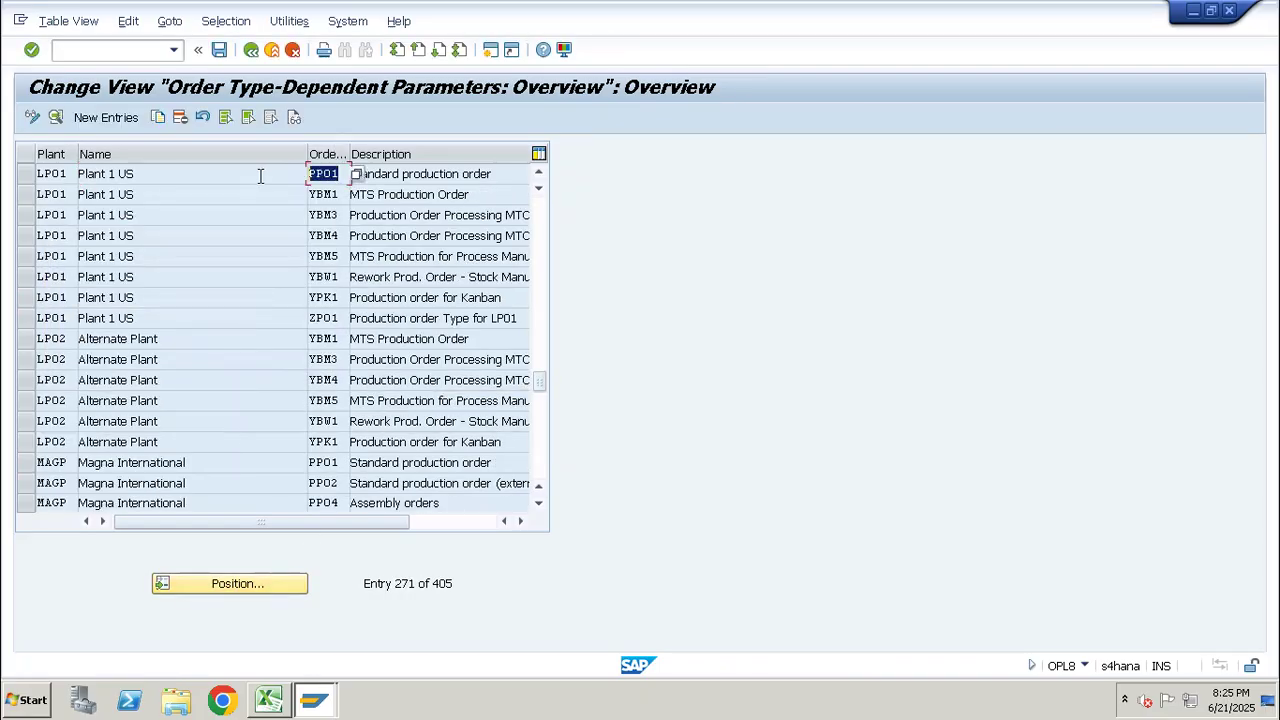
double_click(260, 176)
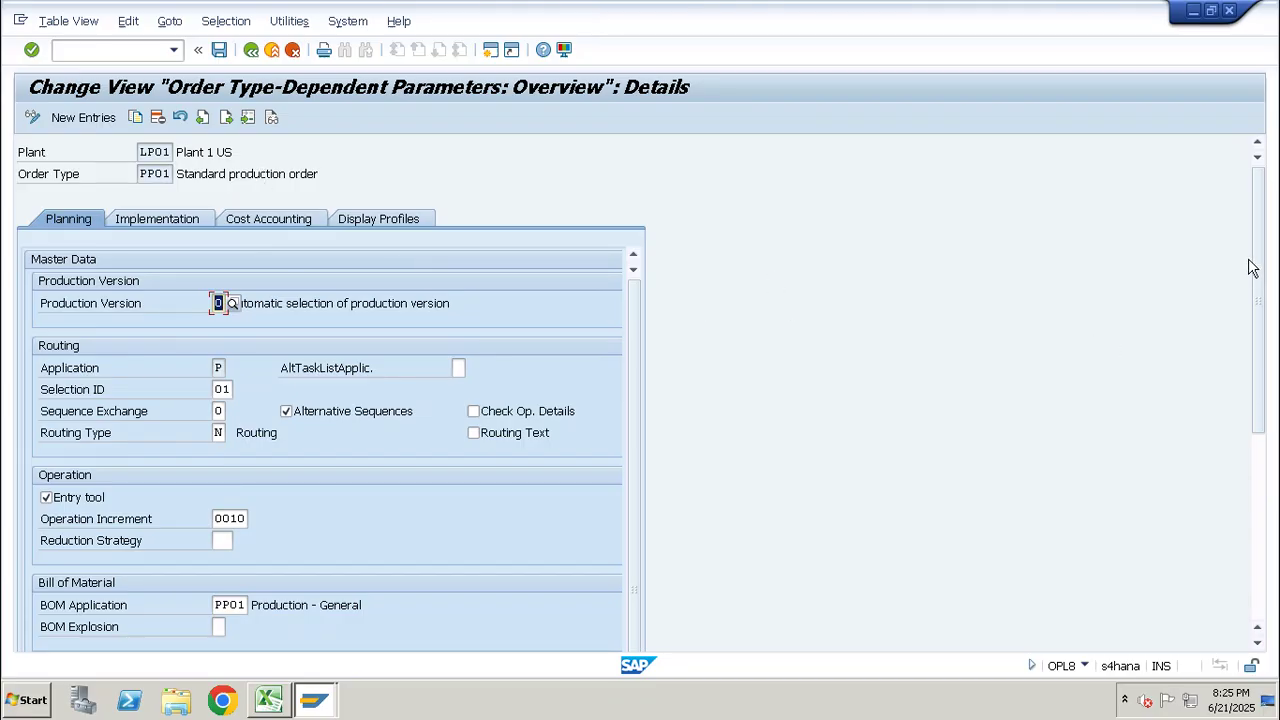
Set the batch determination search procedure to Z9220 in the planning data of order type PP01.
left_click_drag(1253, 268, 1251, 410)
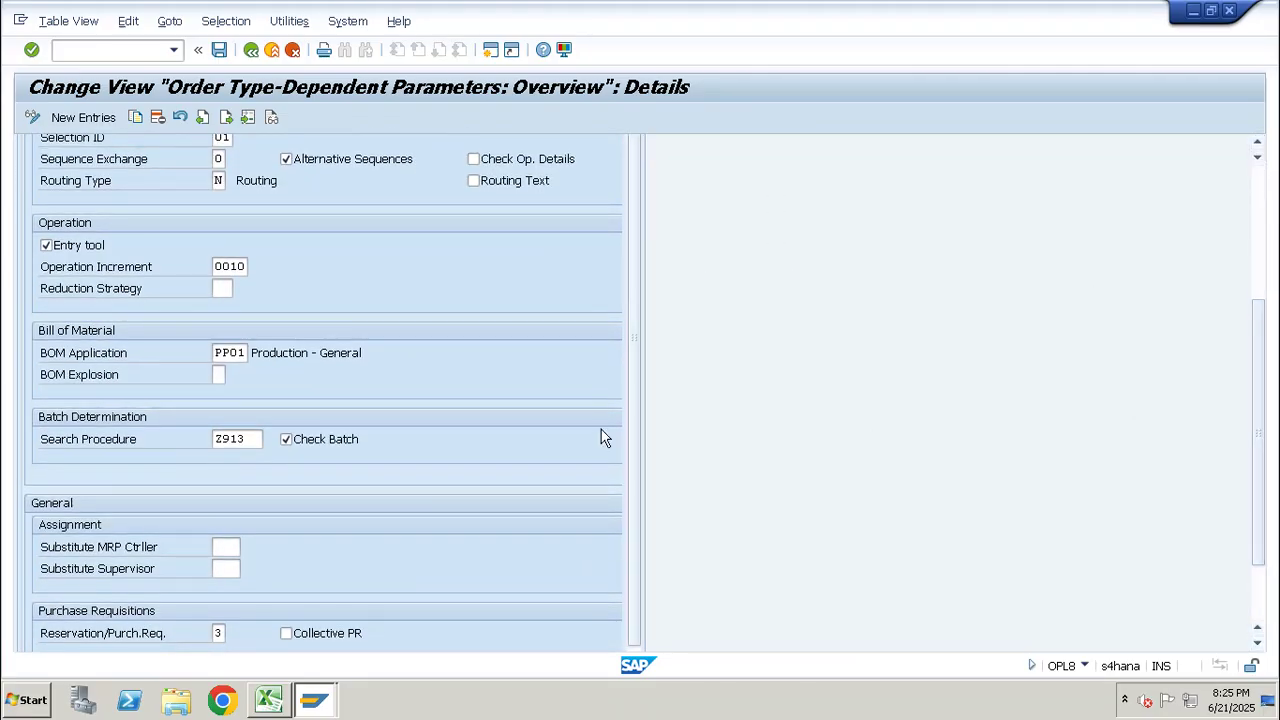
left_click_drag(252, 439, 137, 434)
type("Z9220")
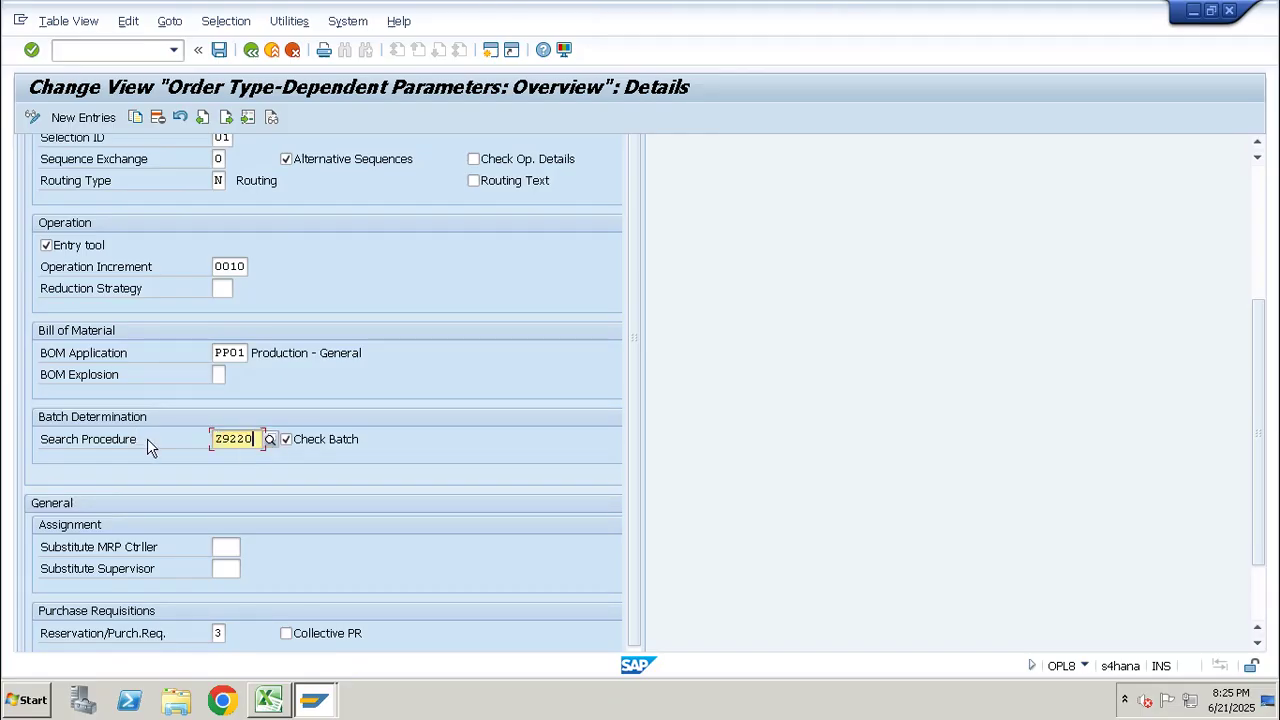
left_click_drag(230, 440, 195, 445)
key("Return")
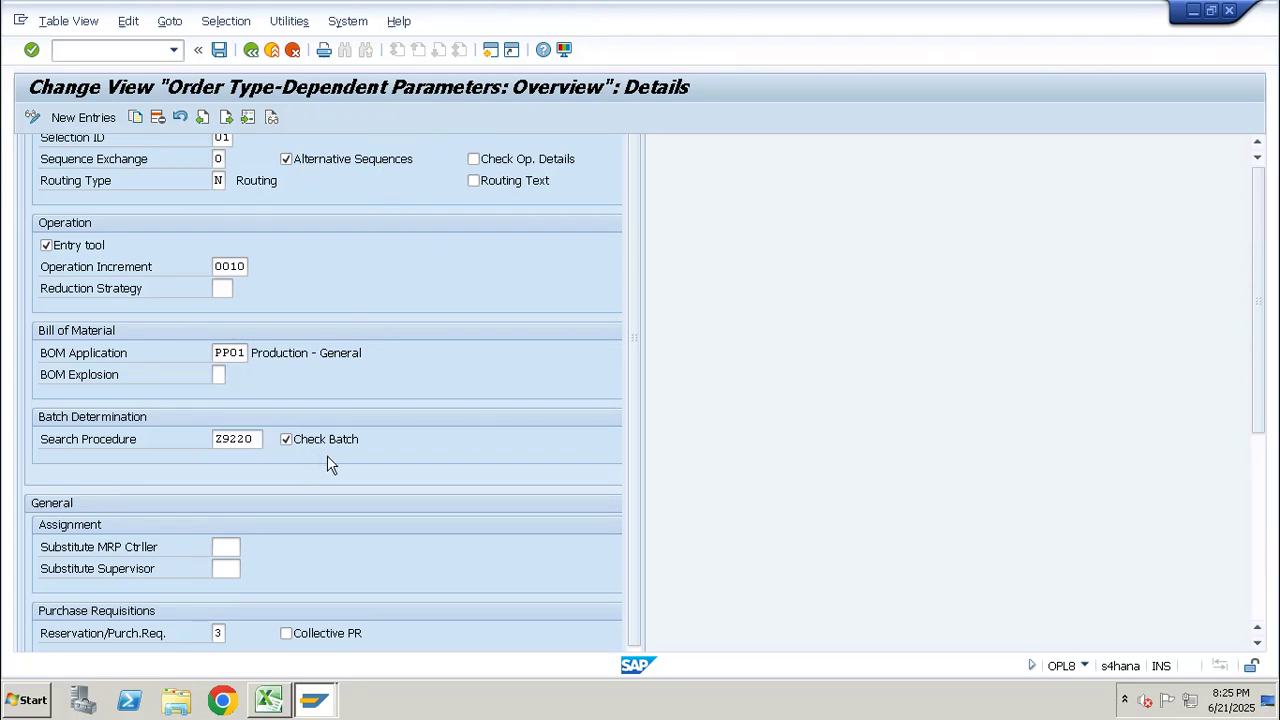
scroll(630, 458, "down", 1)
scroll(630, 458, "down", 1)
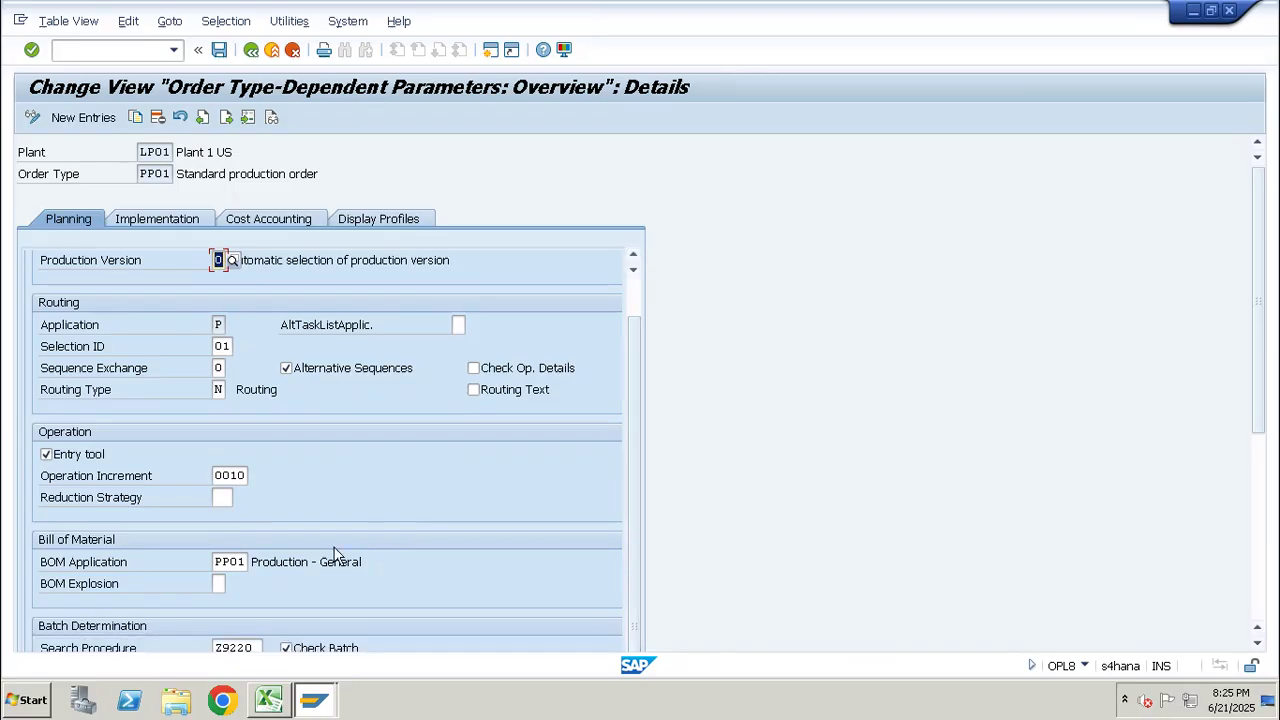
Save the order type parameters under the proposed customizing request and return to the IMG structure.
left_click(219, 49)
left_click(346, 326)
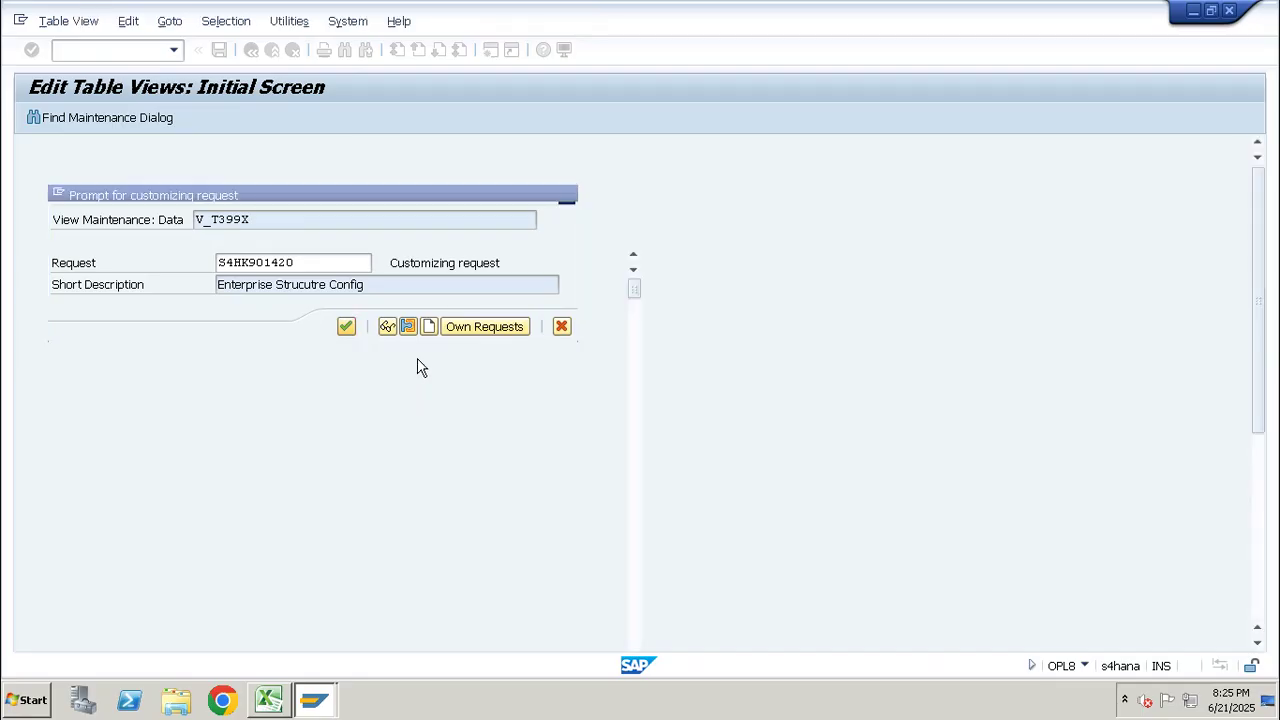
left_click(251, 49)
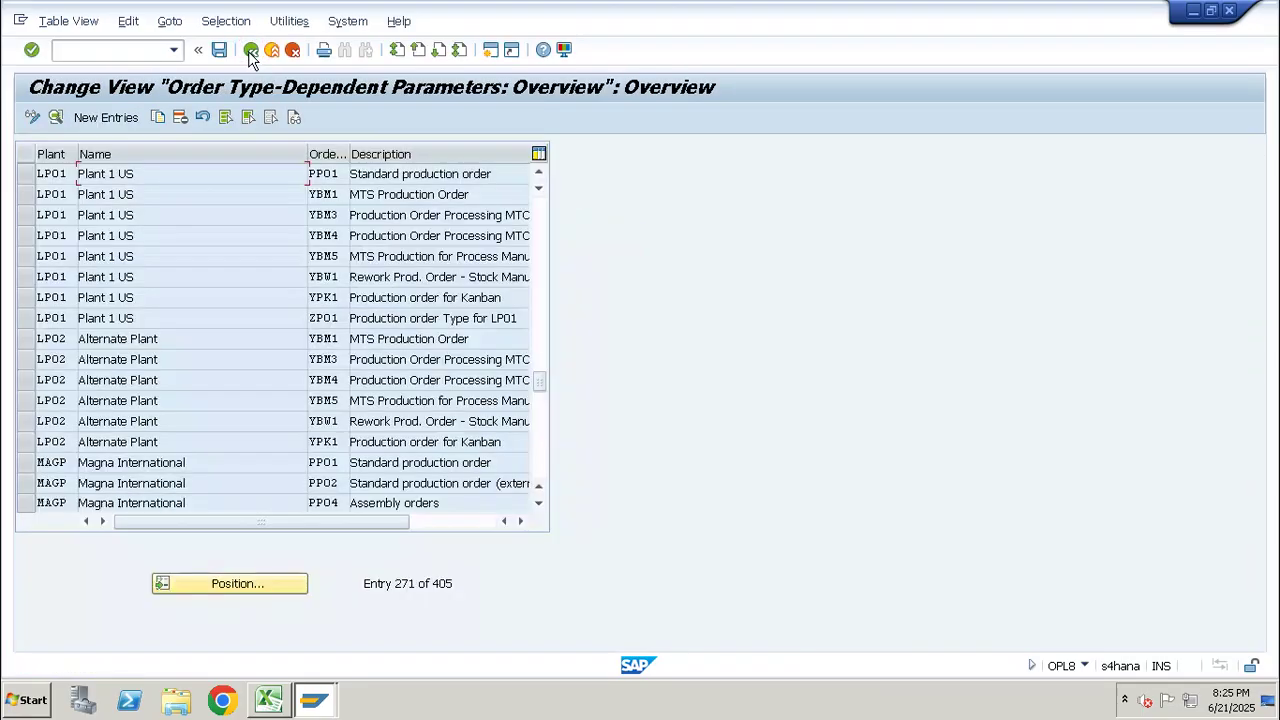
left_click(251, 49)
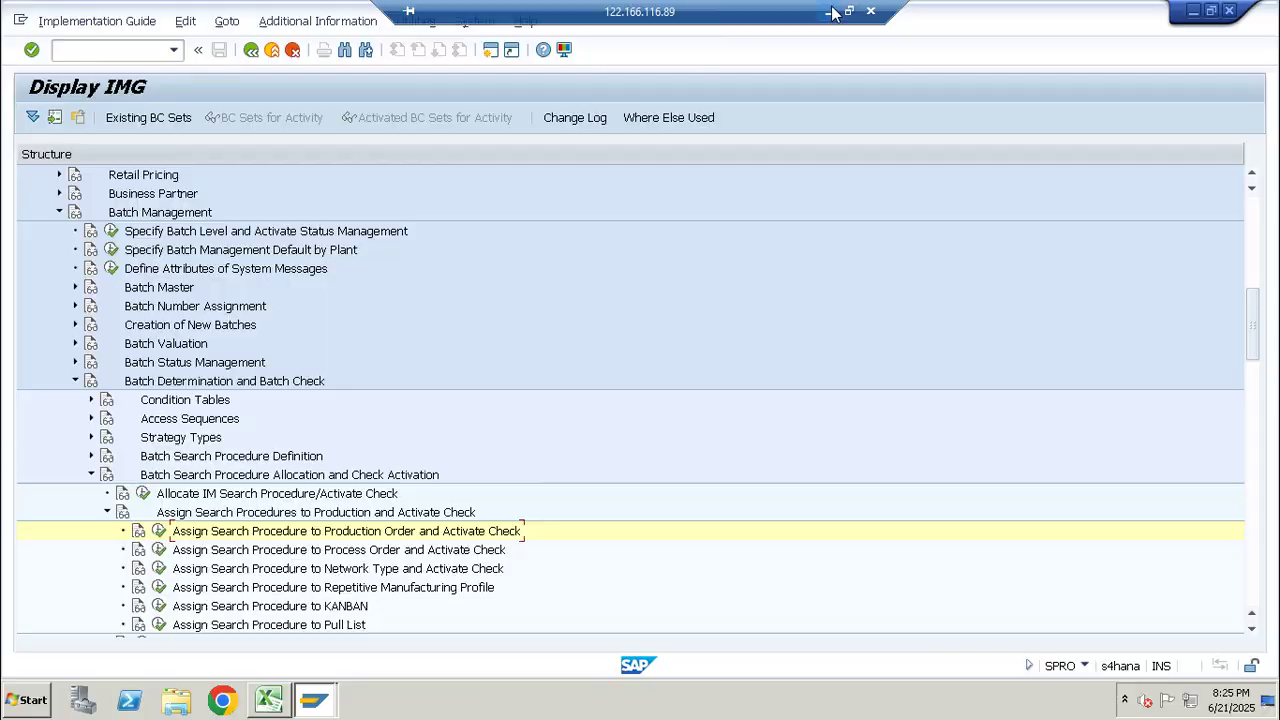
Switch to Excel and enter "Classs" in A47 and "Characteristics" in A49.
left_click(829, 13)
left_click(120, 541)
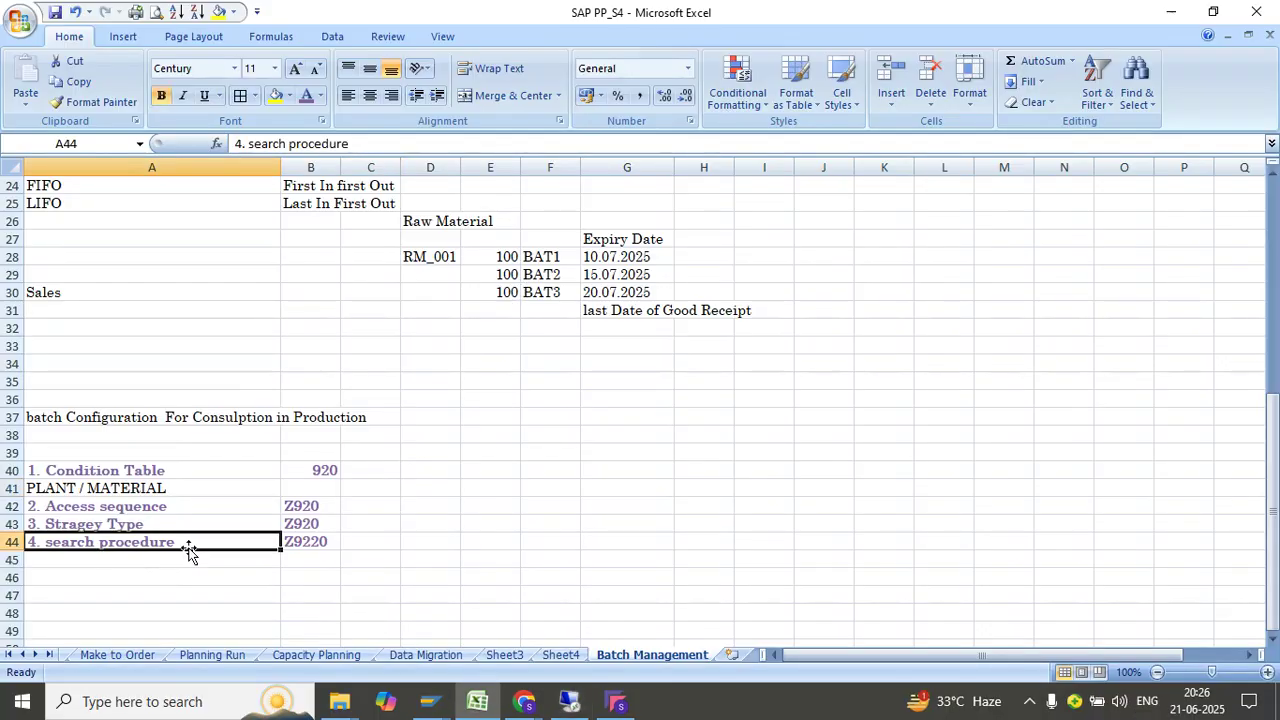
key("Down")
key("Down")
key("Down")
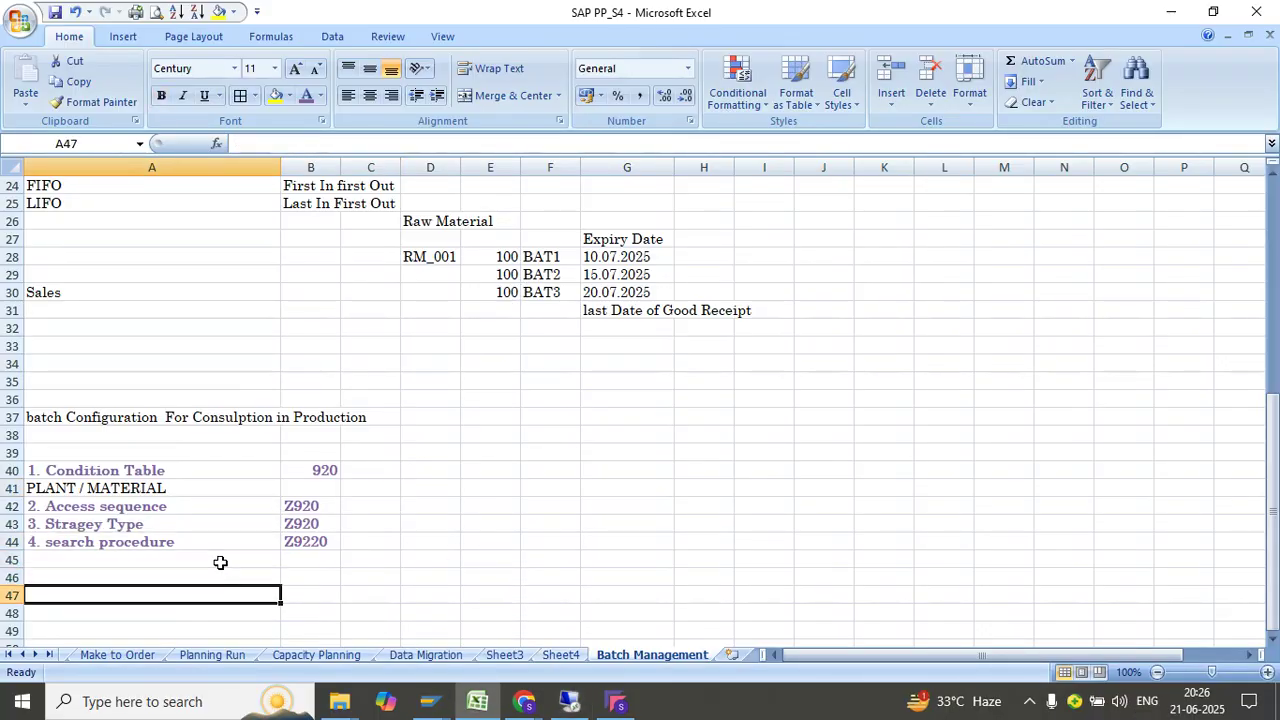
type("cA")
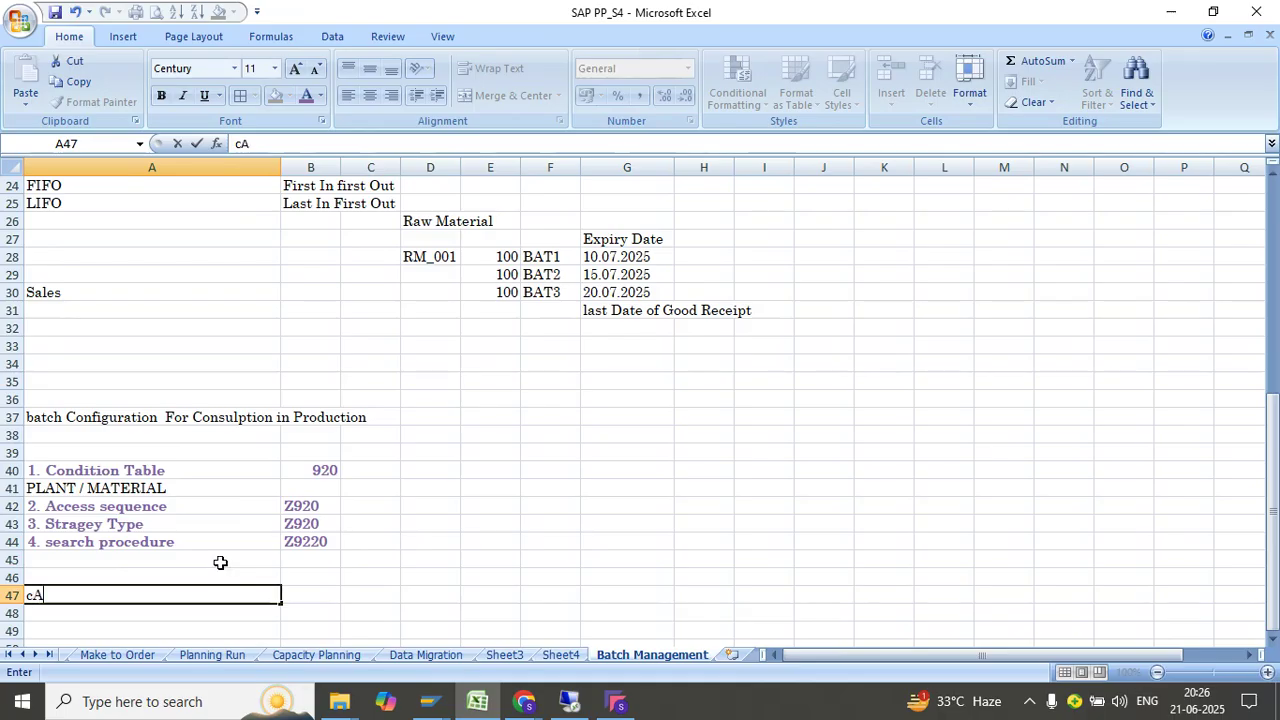
type("lasss")
key("Return")
key("Return")
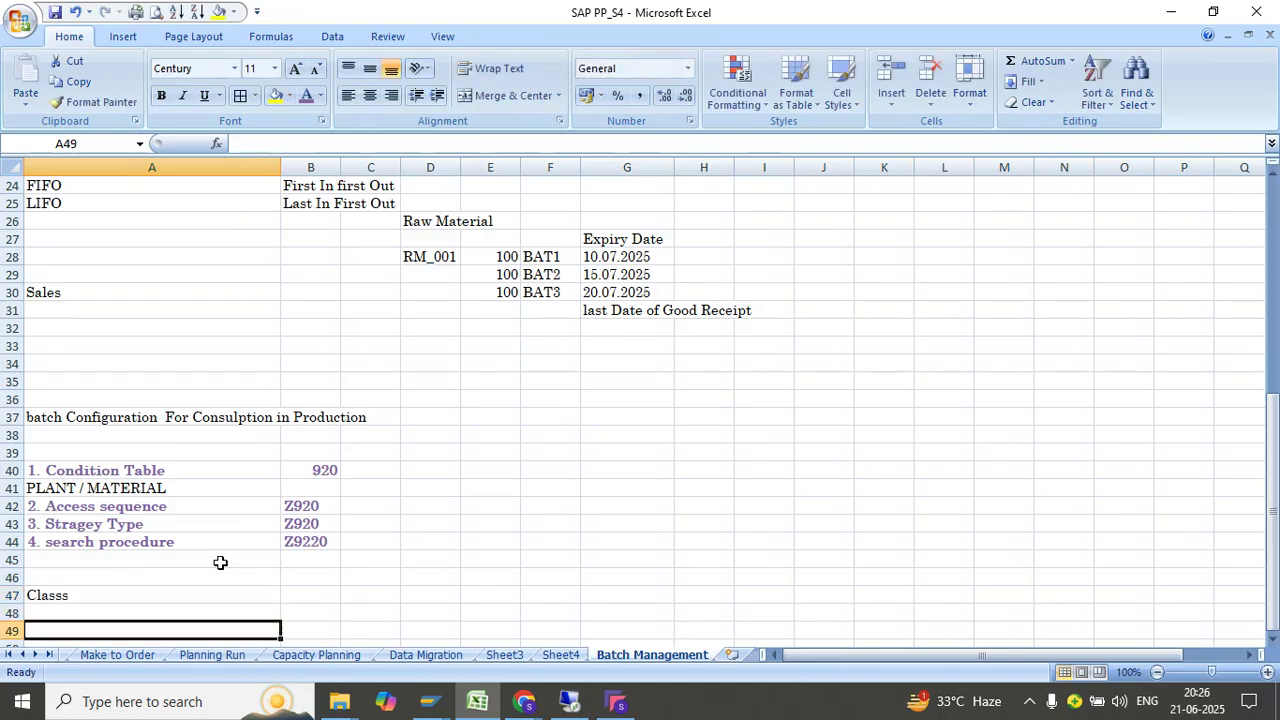
type("Character")
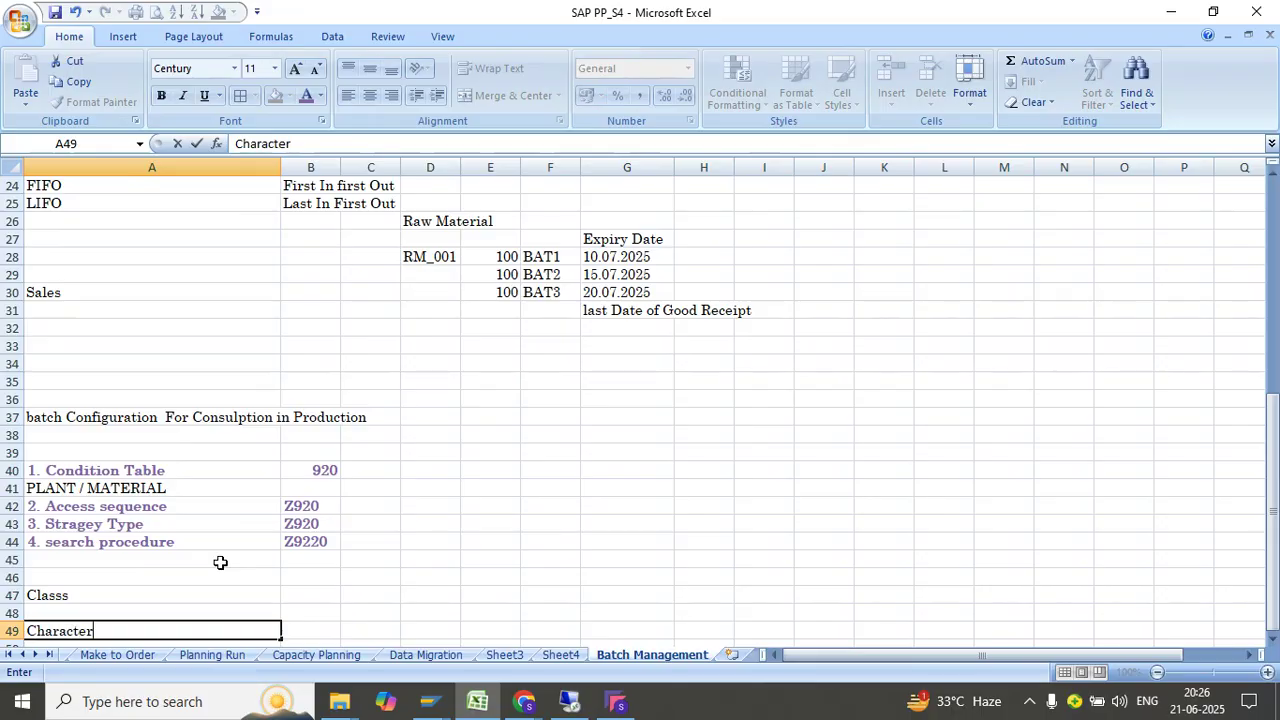
type("istics")
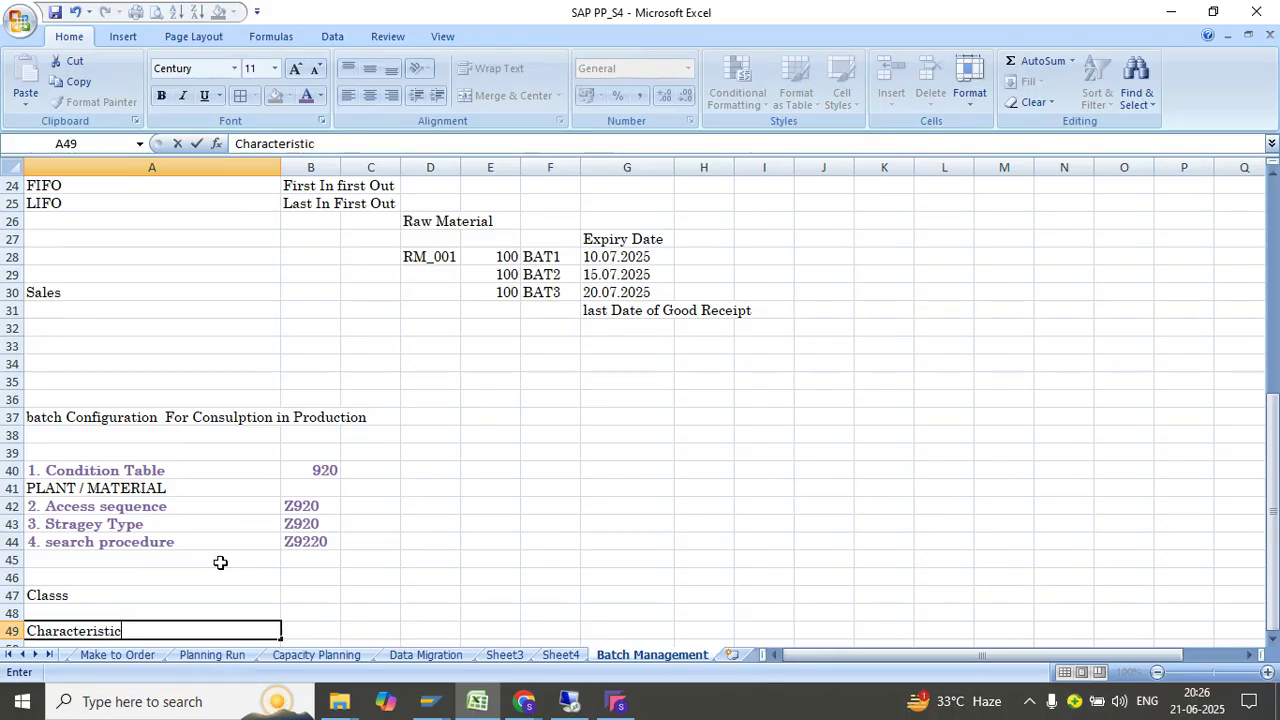
key("Return")
Review the expiry dates, the FEFO, FIFO and LIFO strategies and the batch configuration list by selecting them in the sheet.
left_click(365, 463)
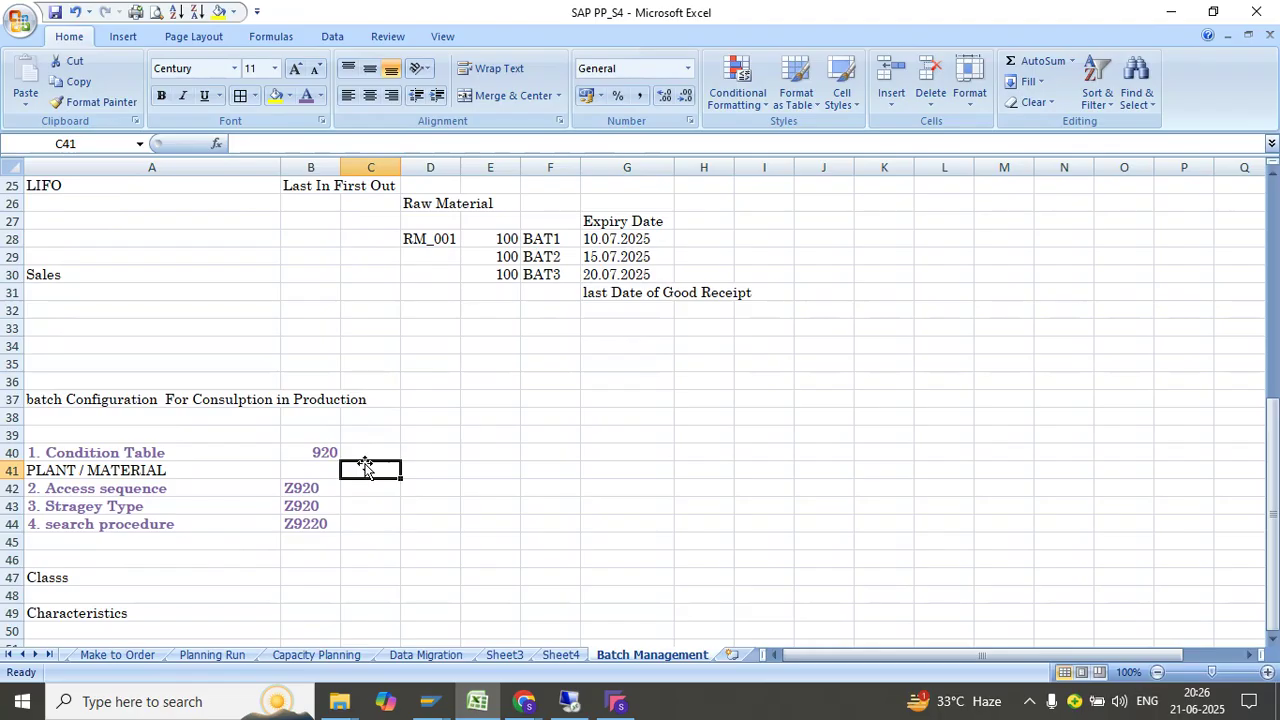
left_click_drag(634, 207, 626, 274)
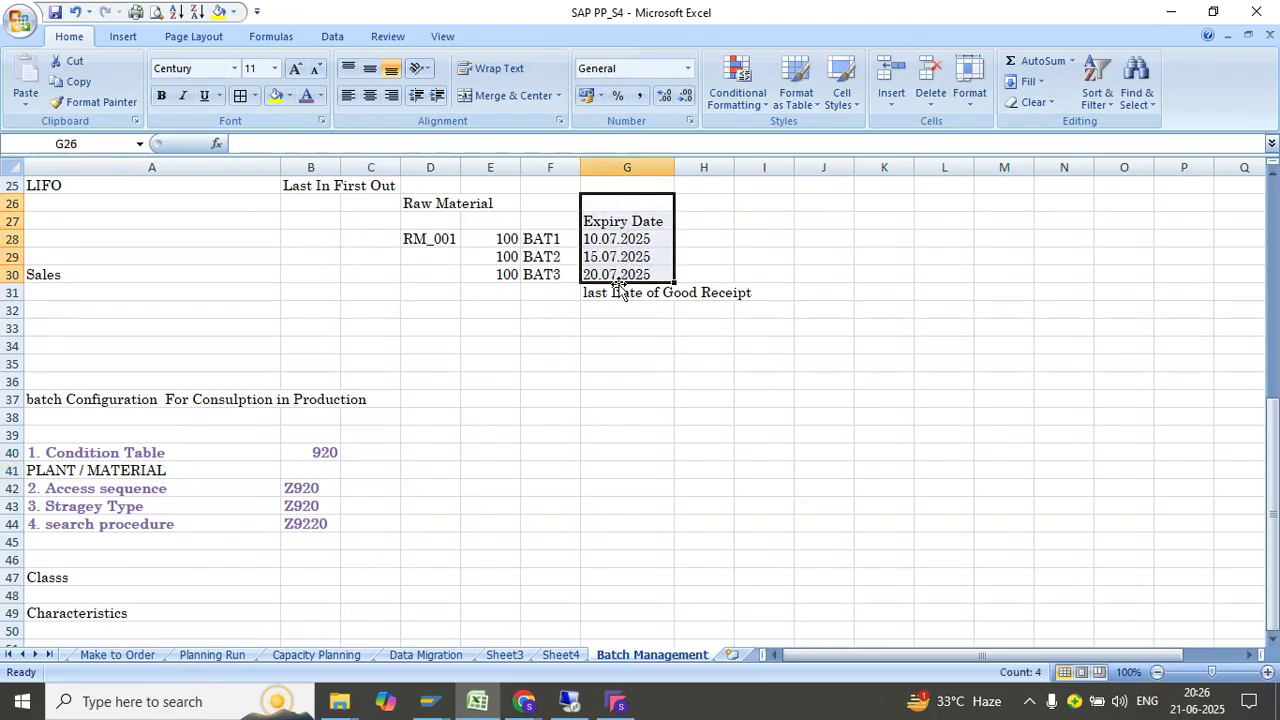
scroll(480, 271, "up", 2)
left_click(75, 274)
left_click_drag(262, 274, 320, 270)
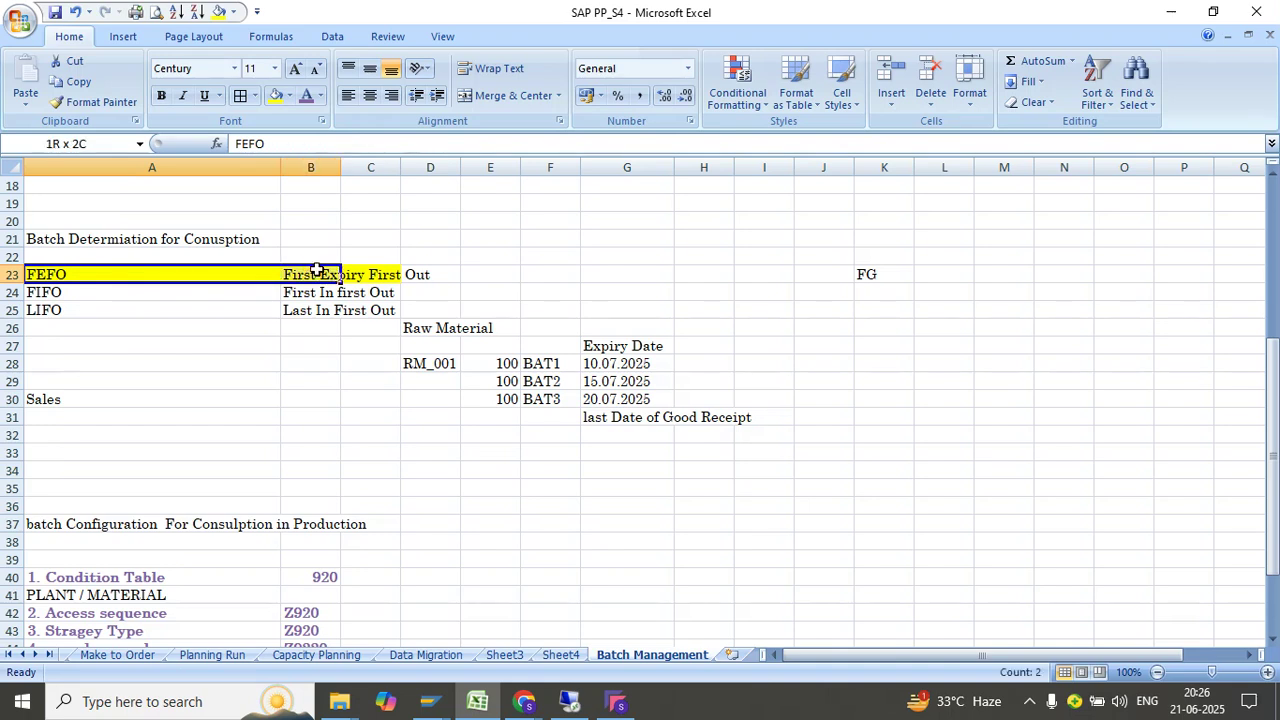
left_click(320, 309)
left_click_drag(55, 278, 310, 308)
left_click_drag(107, 571, 189, 626)
left_click(505, 488)
type("Mater")
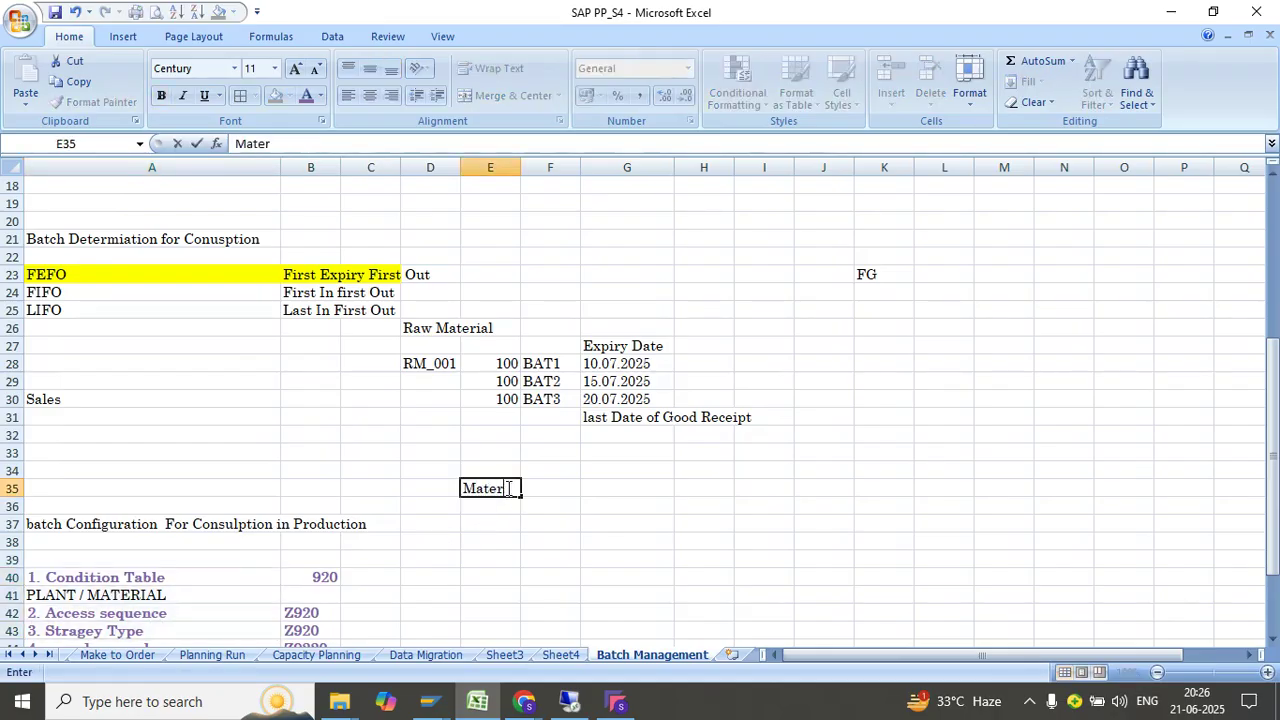
type("a / Plant")
key("Return")
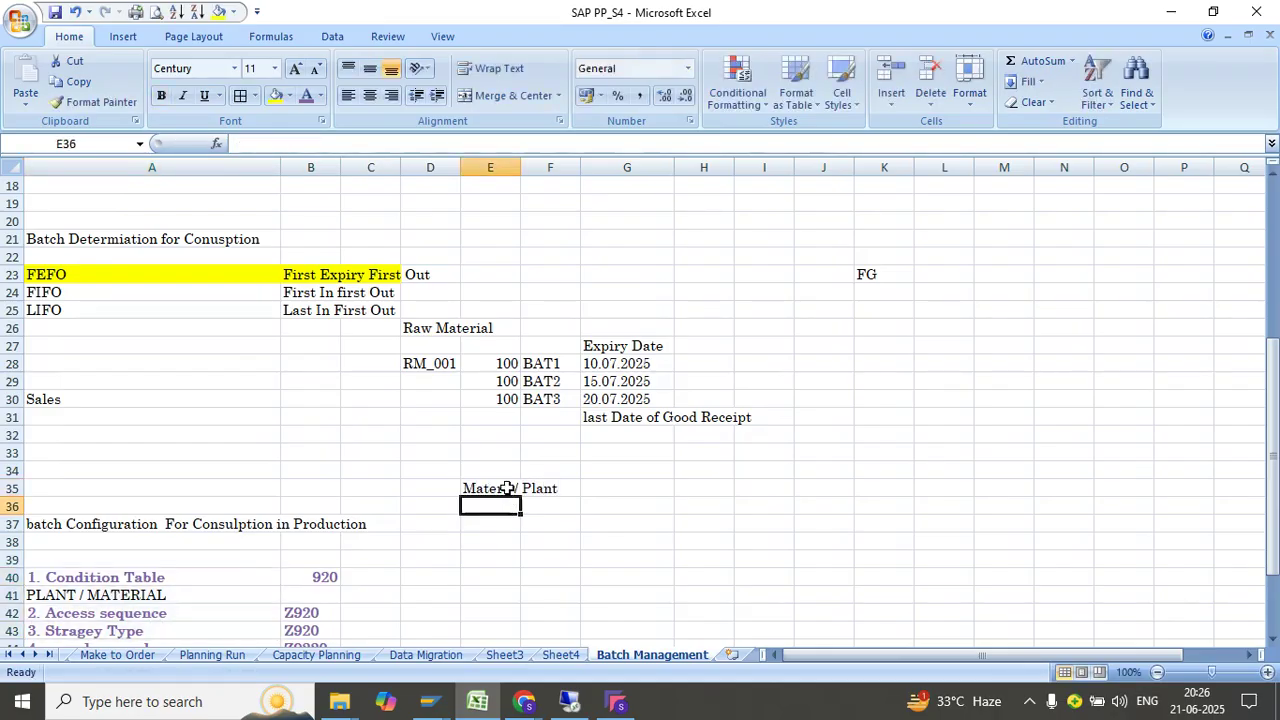
left_click(470, 488)
key("Delete")
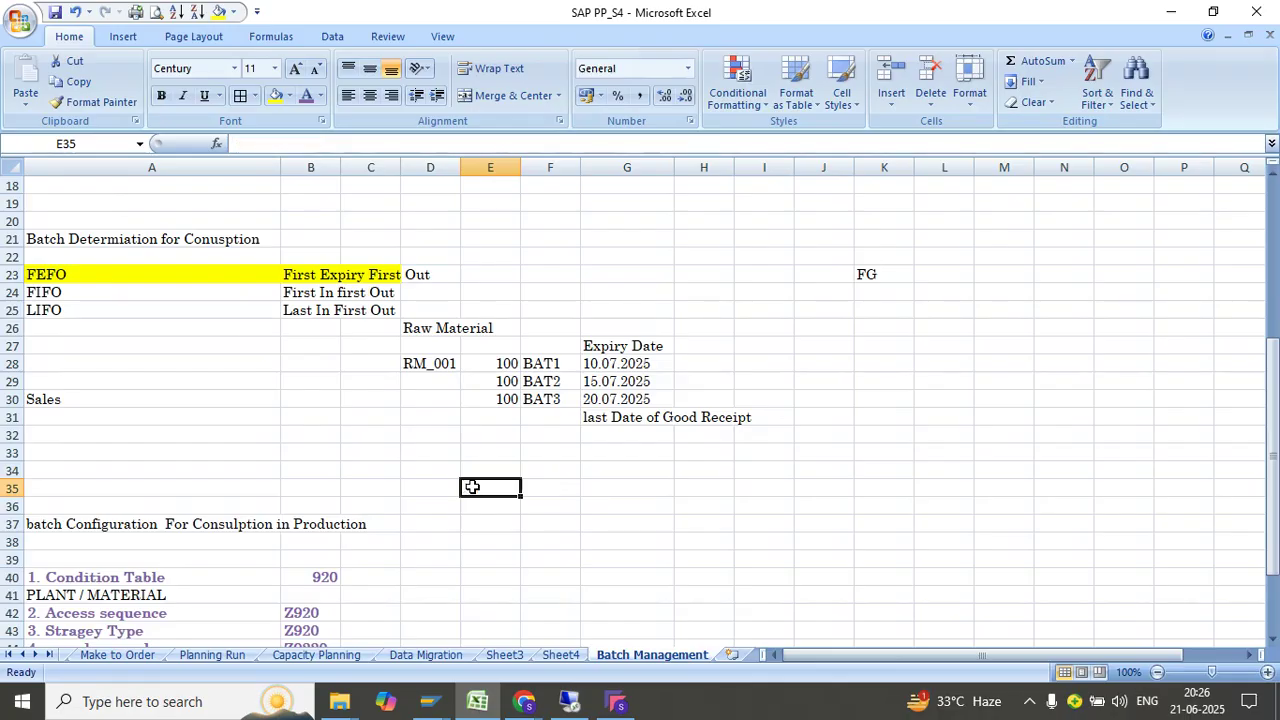
Review the FEFO, FIFO and LIFO strategies and the Classs and Characteristics rows by selecting them in the sheet.
left_click(75, 272)
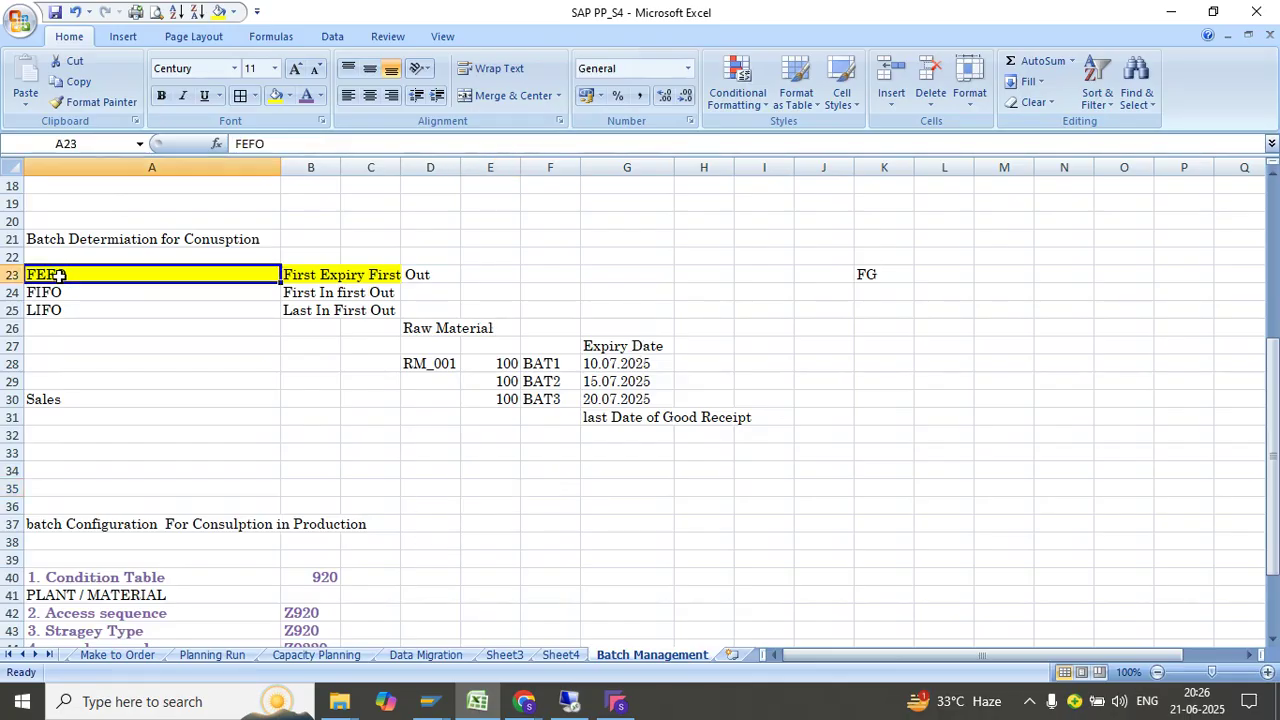
left_click(93, 296)
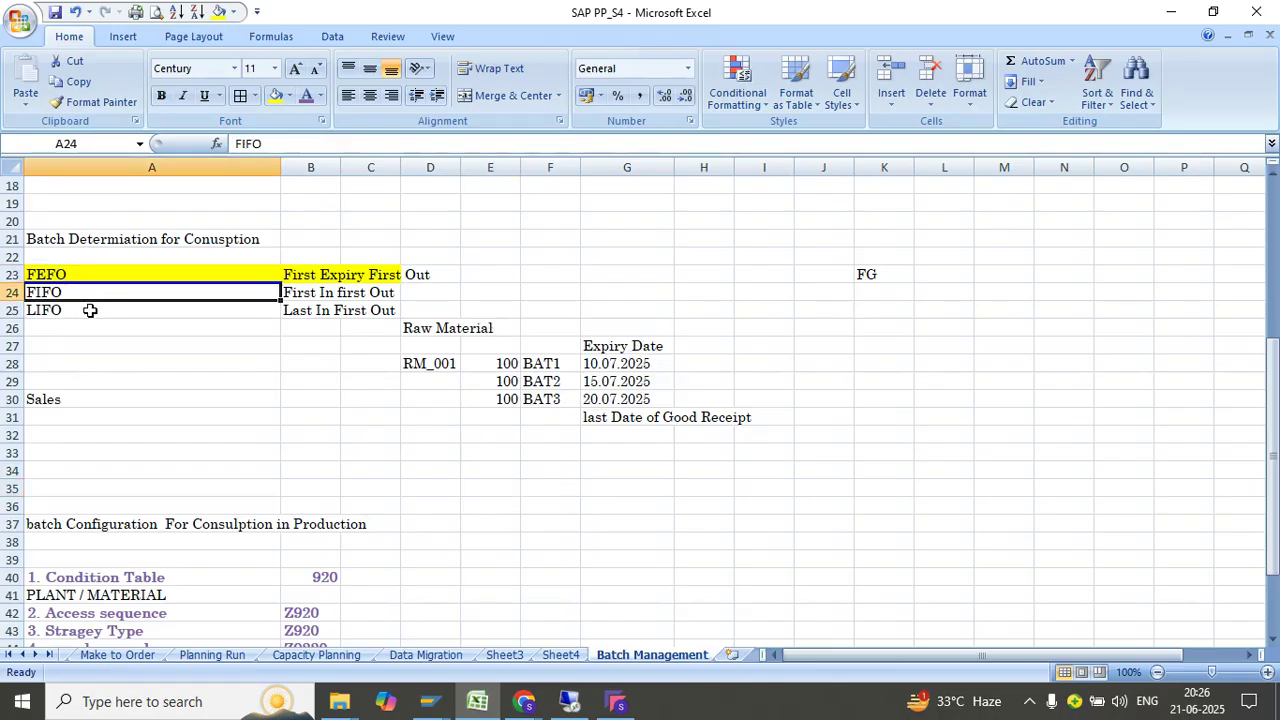
left_click(90, 310)
left_click_drag(151, 272, 184, 313)
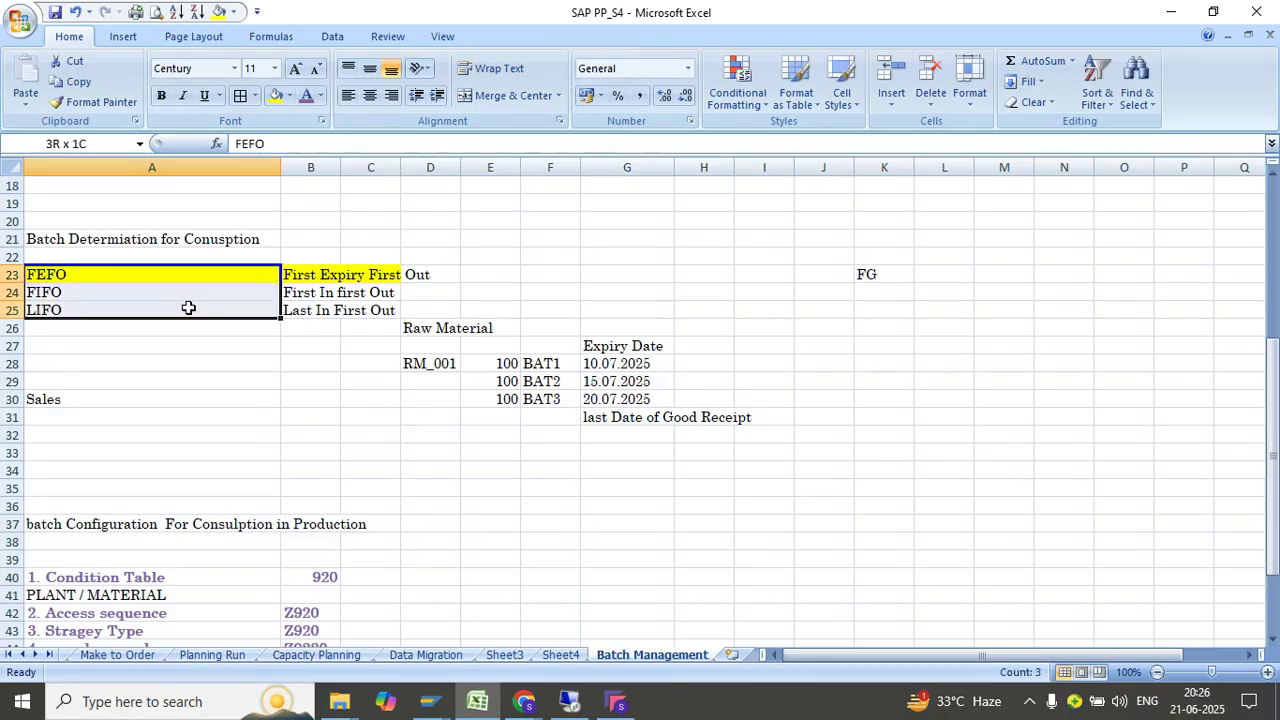
left_click(103, 252)
key("Down")
key("Down")
key("Down")
key("Down")
key("Down")
key("Down")
key("Down")
key("Down")
key("Down")
key("Down")
key("Down")
key("Down")
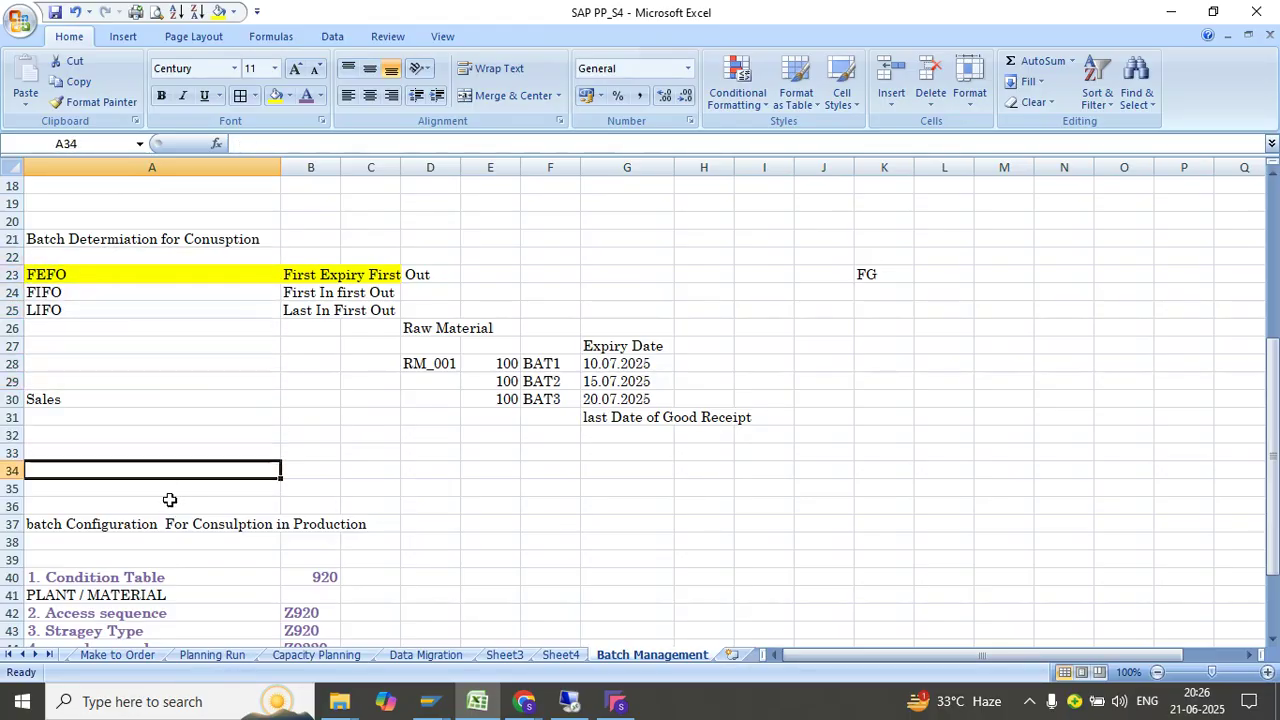
key("Down")
key("Down")
key("Down")
key("Down")
key("Down")
key("Down")
key("Down")
key("Down")
key("Down")
key("Down")
key("Down")
key("Down")
key("Down")
key("Down")
key("Down")
key("Down")
key("Down")
key("Down")
key("Down")
left_click(94, 508)
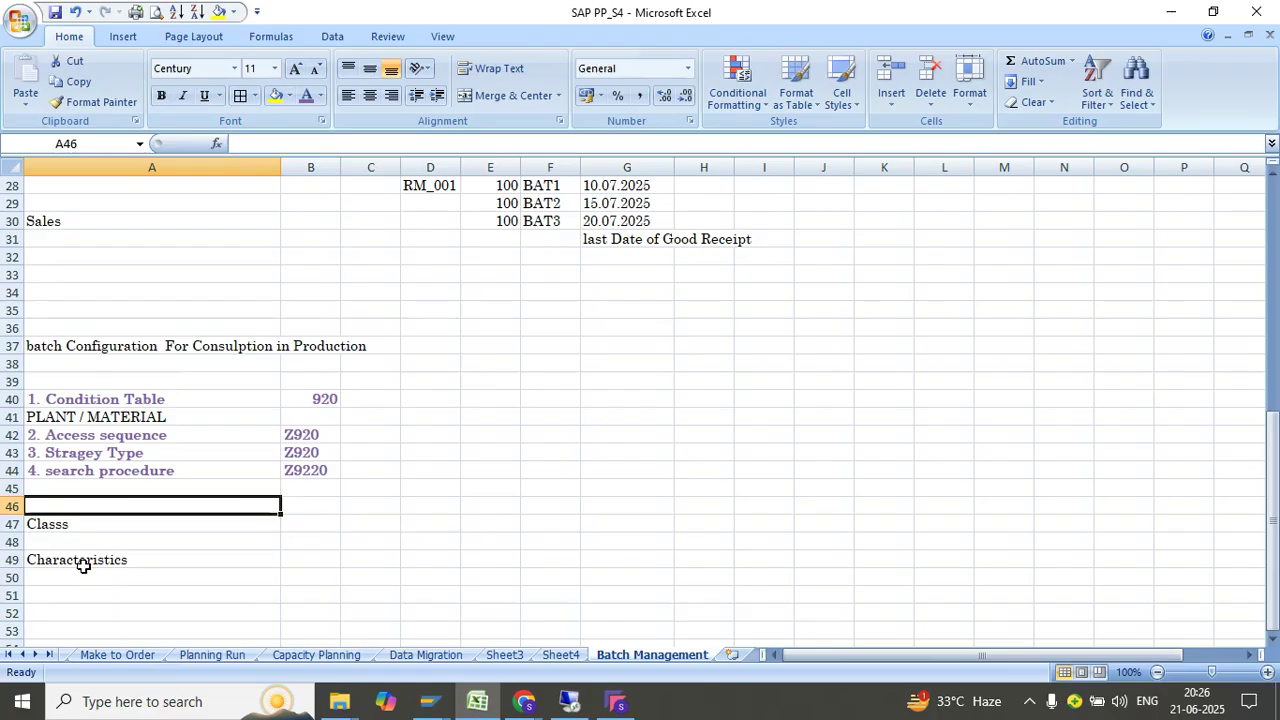
left_click(84, 563)
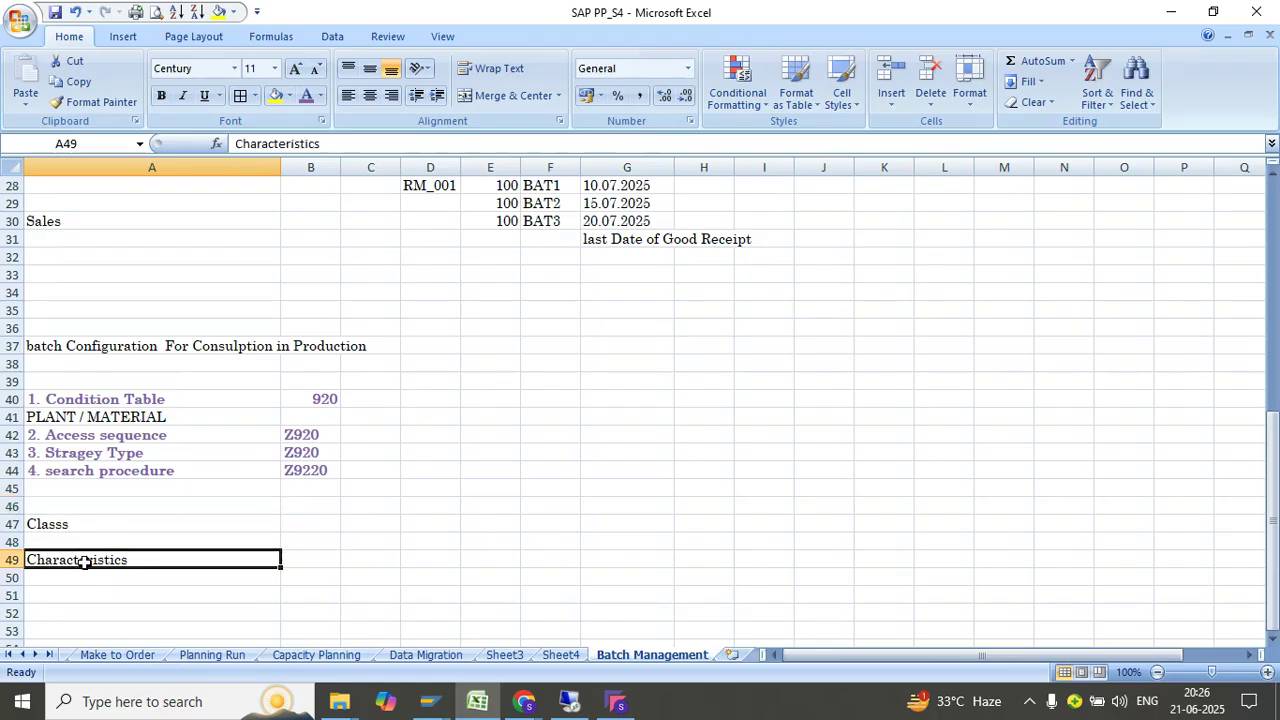
left_click(146, 521)
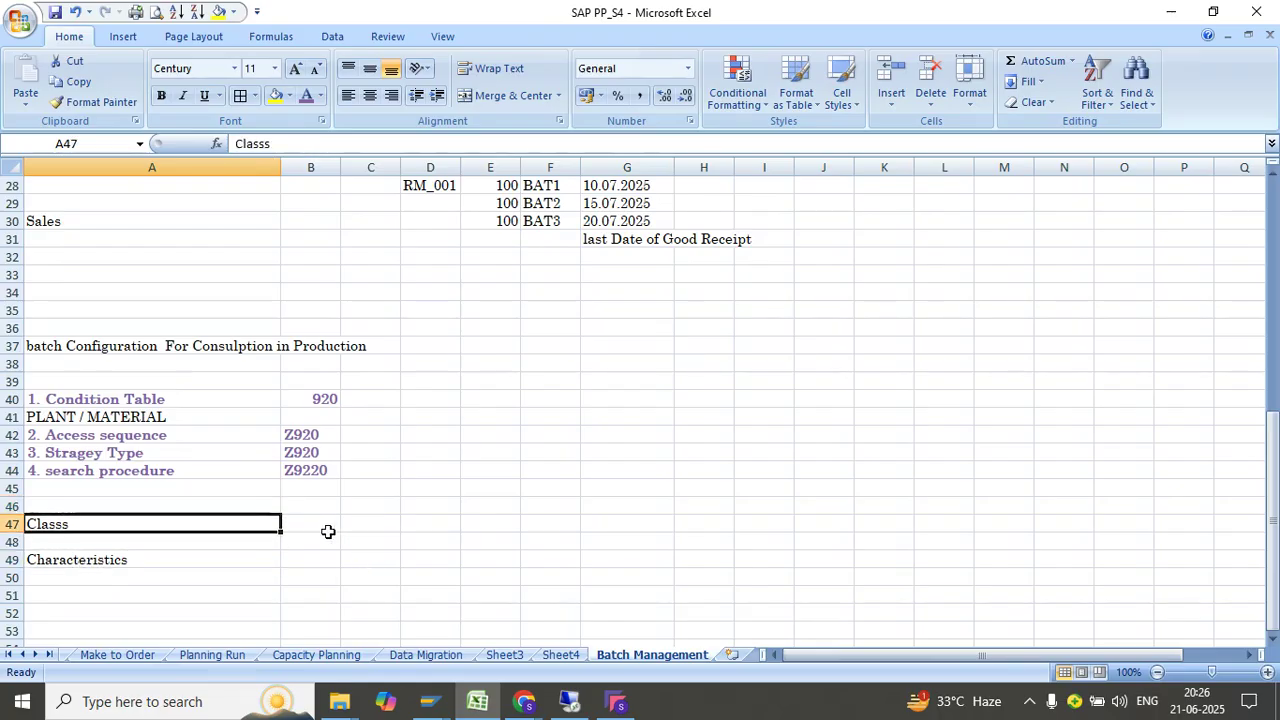
Enter the heading "T CODE" in B46 and "CL01" in B47 beside Classs, and widen column B.
left_click(318, 530)
key("Up")
type("T CODE")
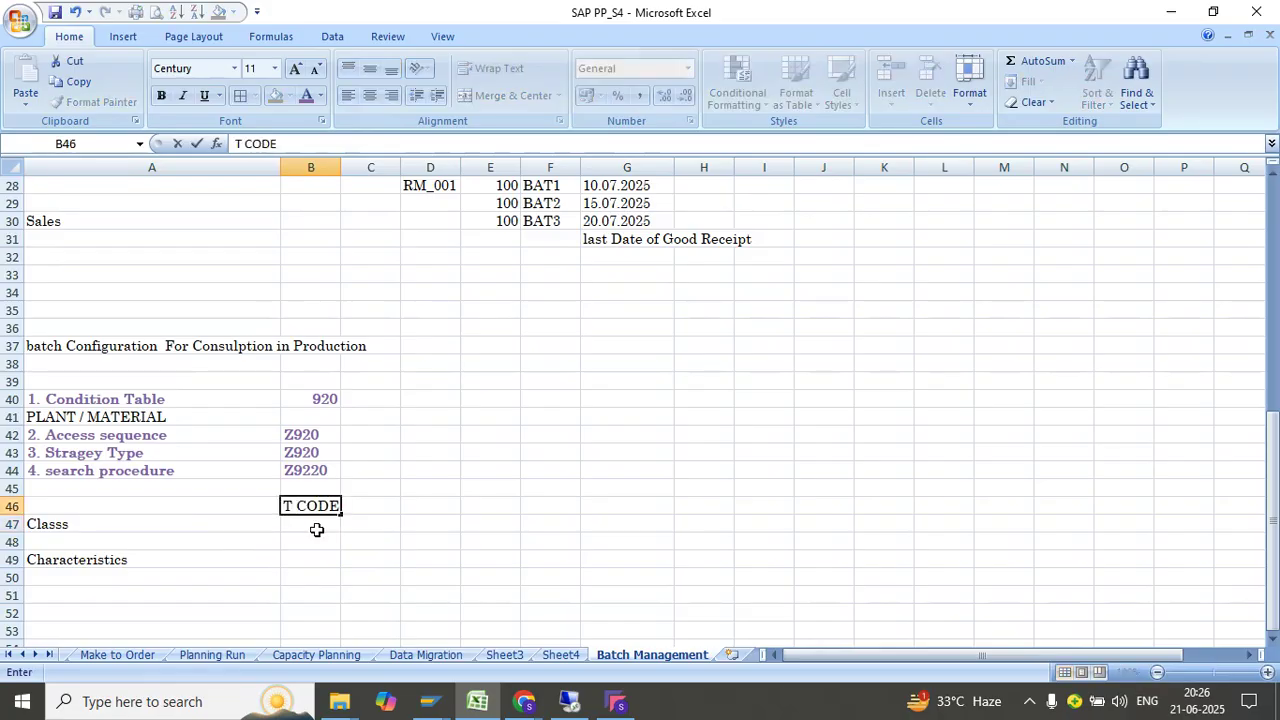
key("Return")
type("CL")
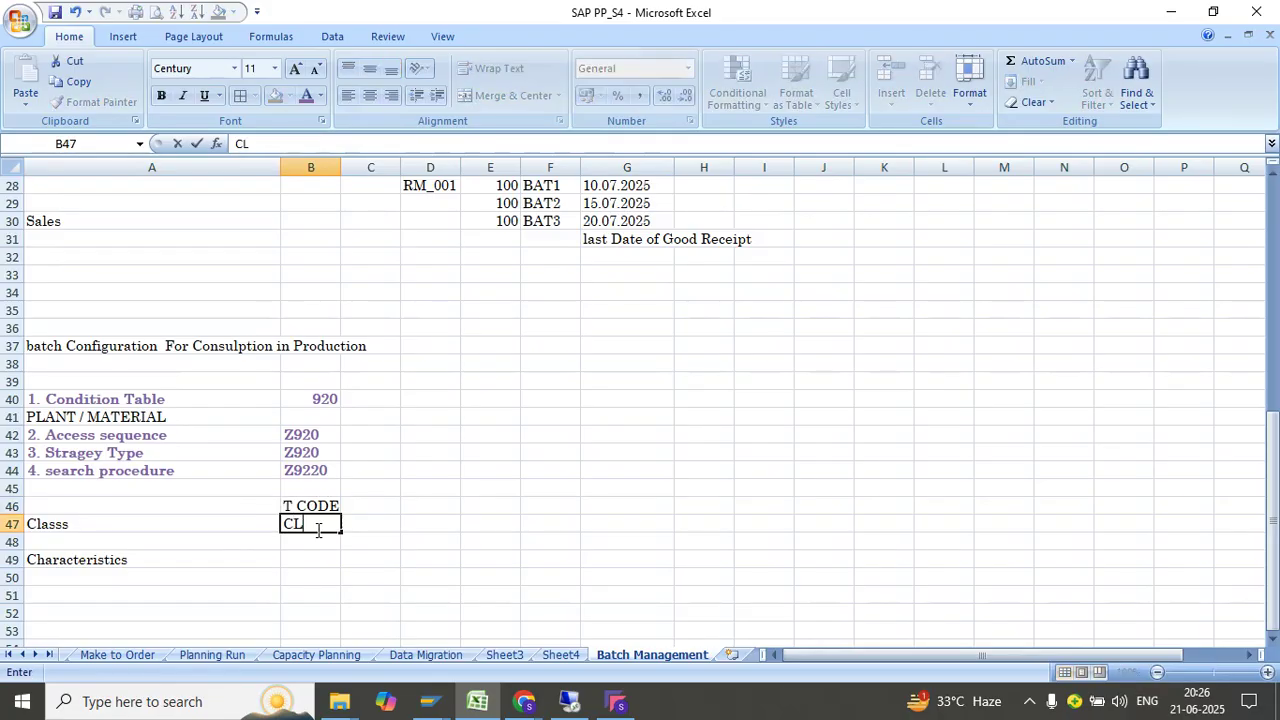
type("01")
key("Return")
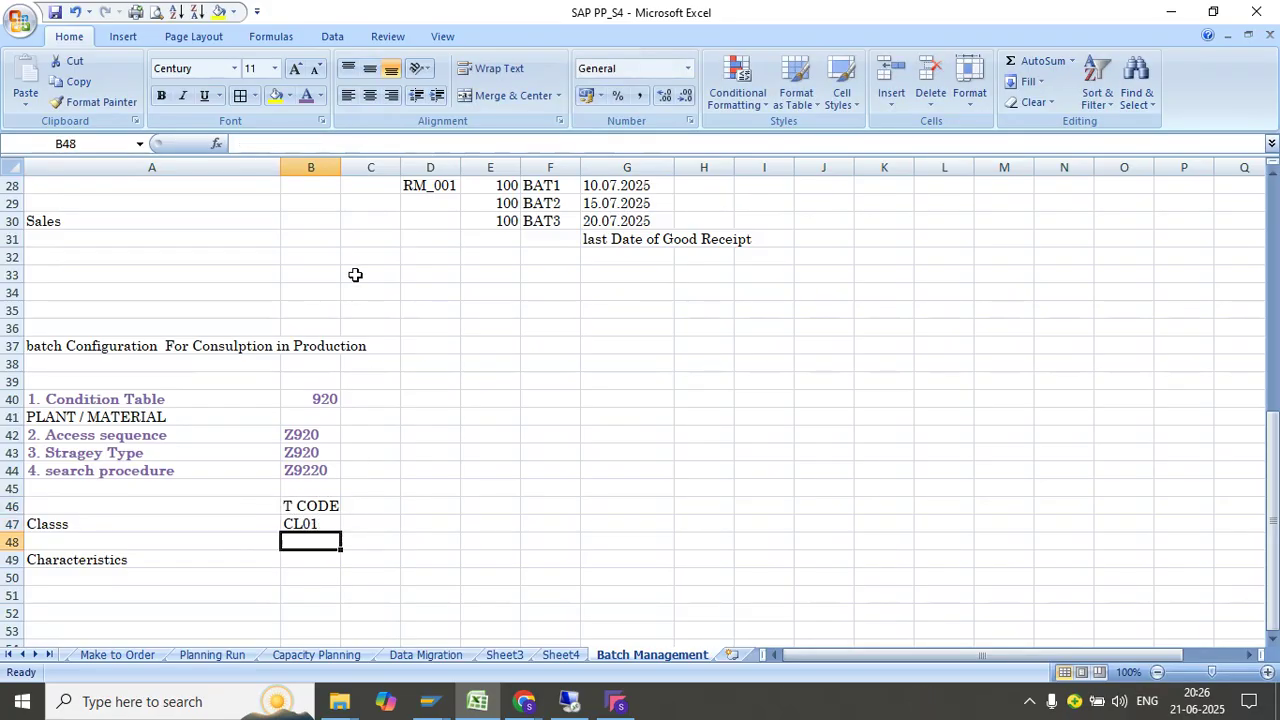
left_click_drag(340, 175, 384, 167)
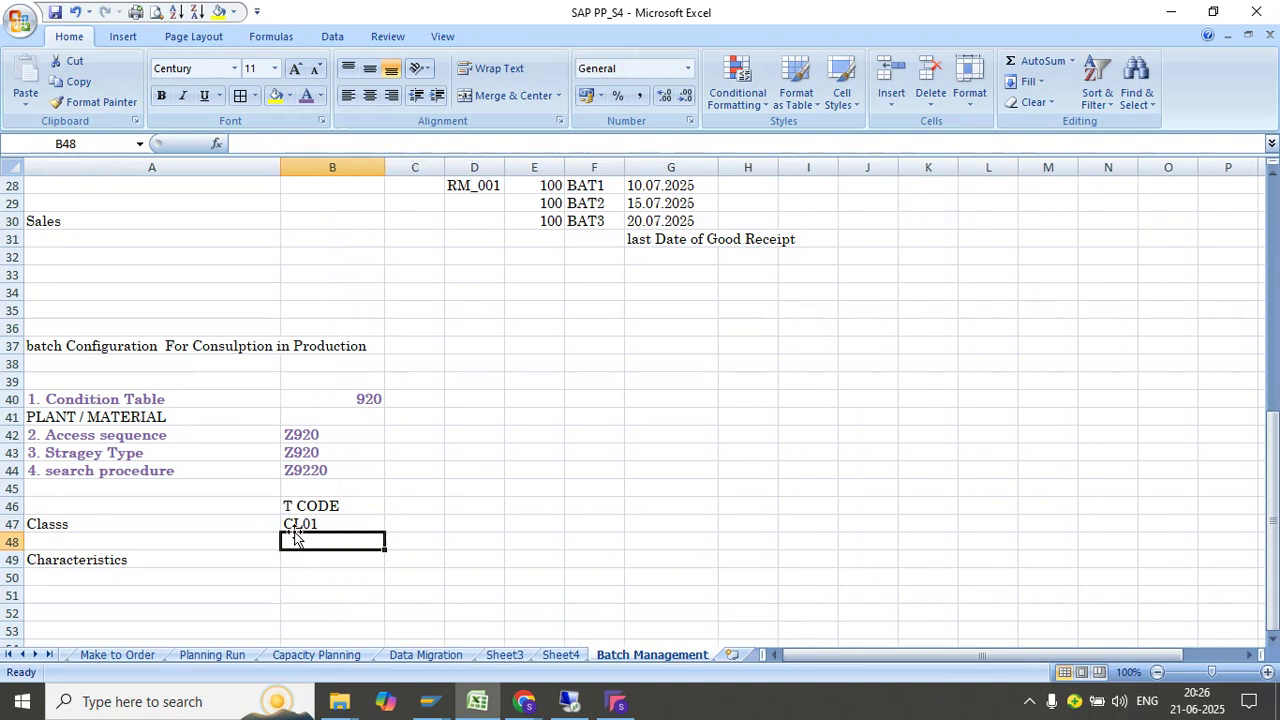
Enter transaction code "CT04" in B49 beside Characteristics.
left_click(128, 563)
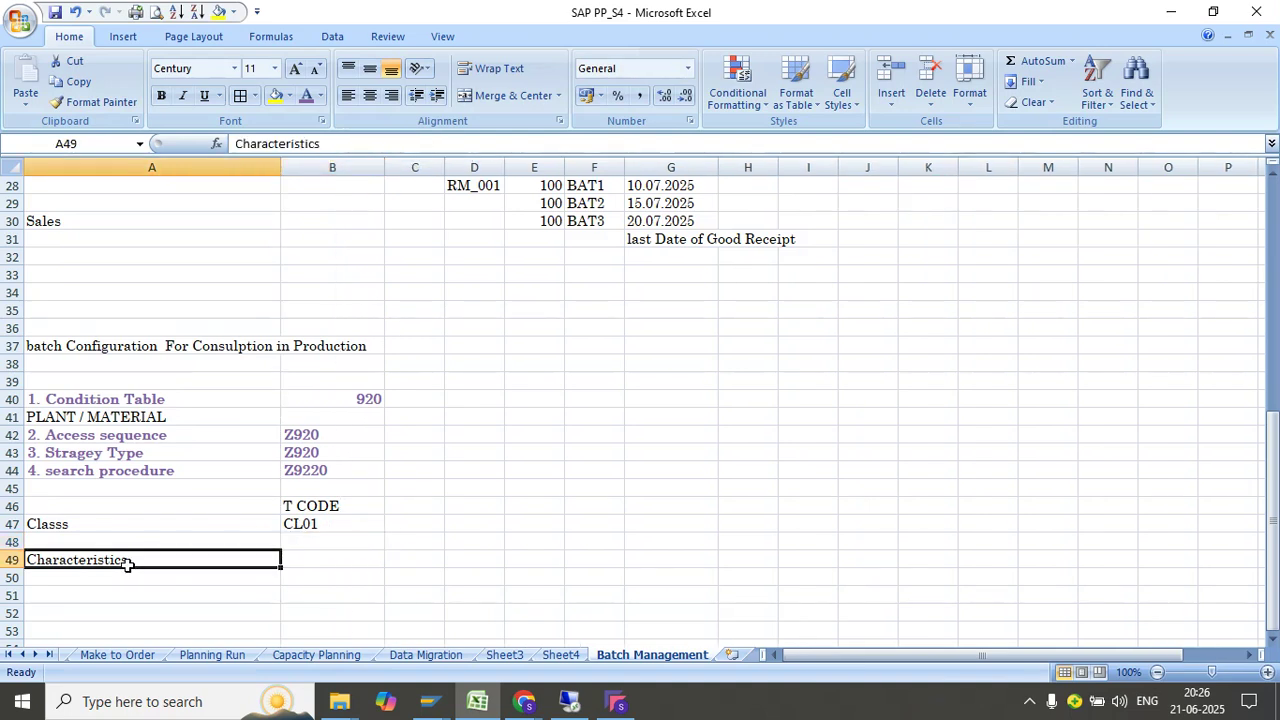
double_click(210, 556)
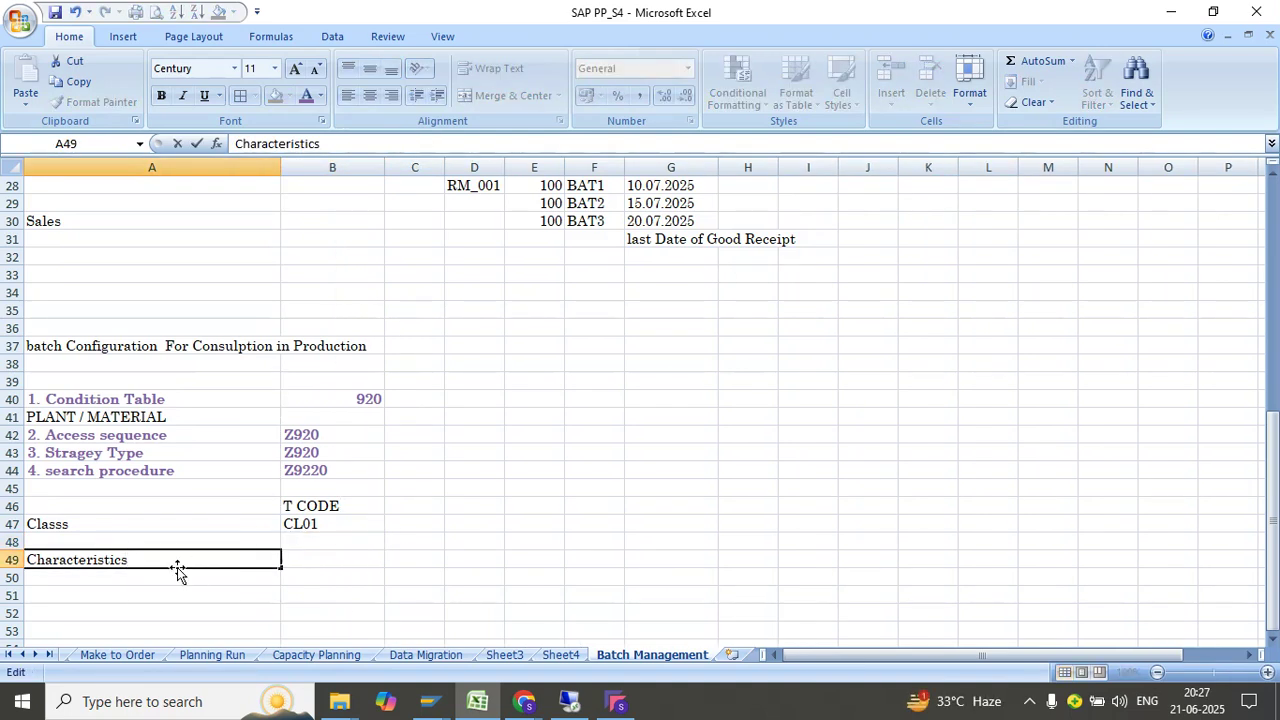
left_click(327, 578)
left_click(314, 558)
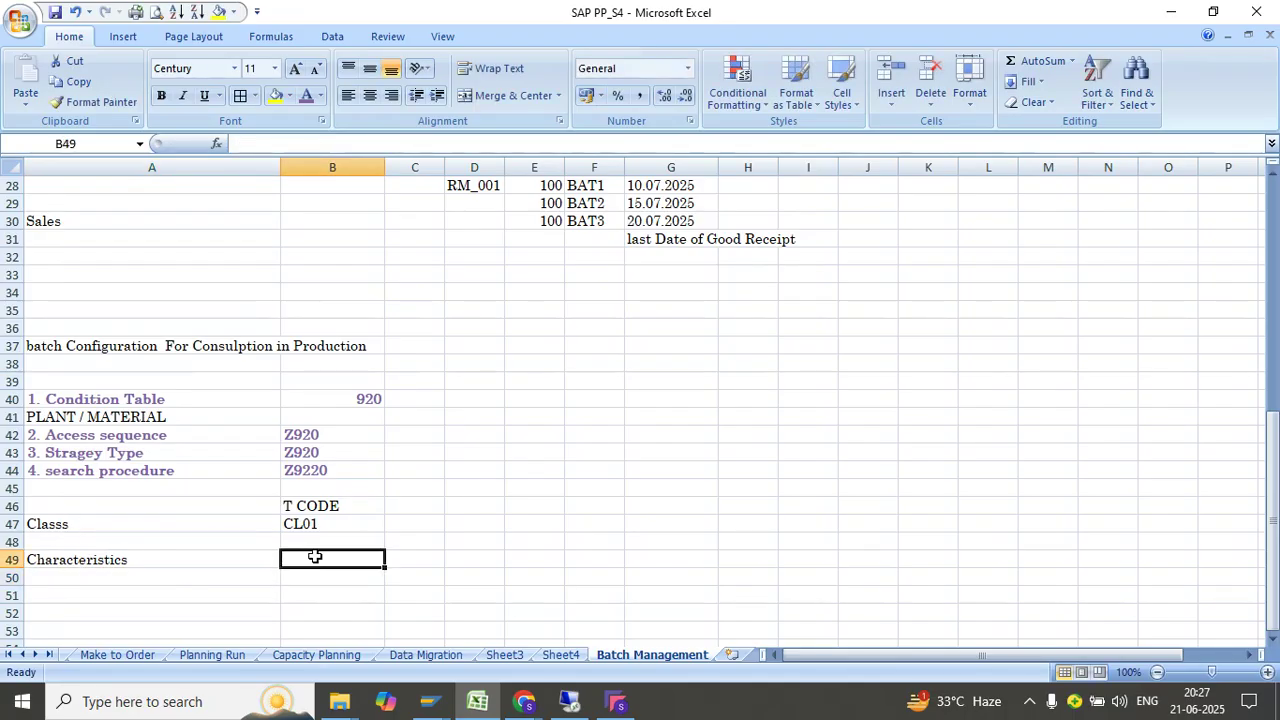
type("CT0")
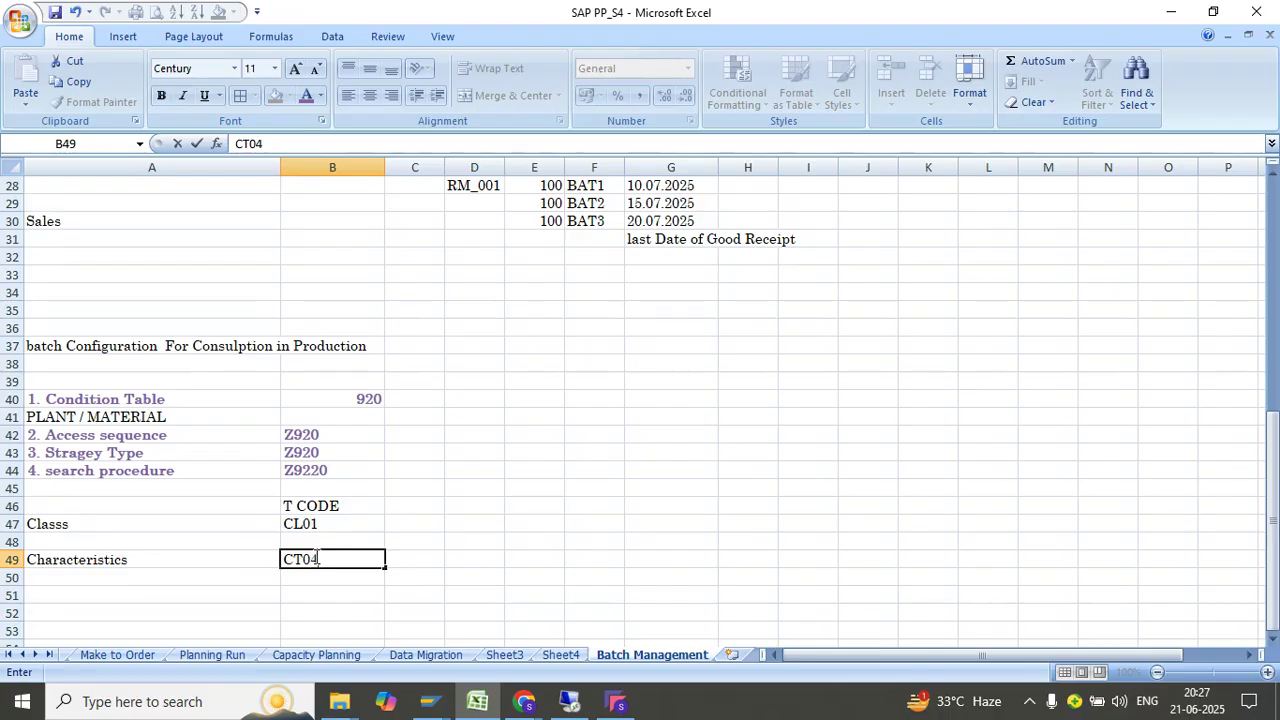
type("4")
key("Return")
left_click(106, 523)
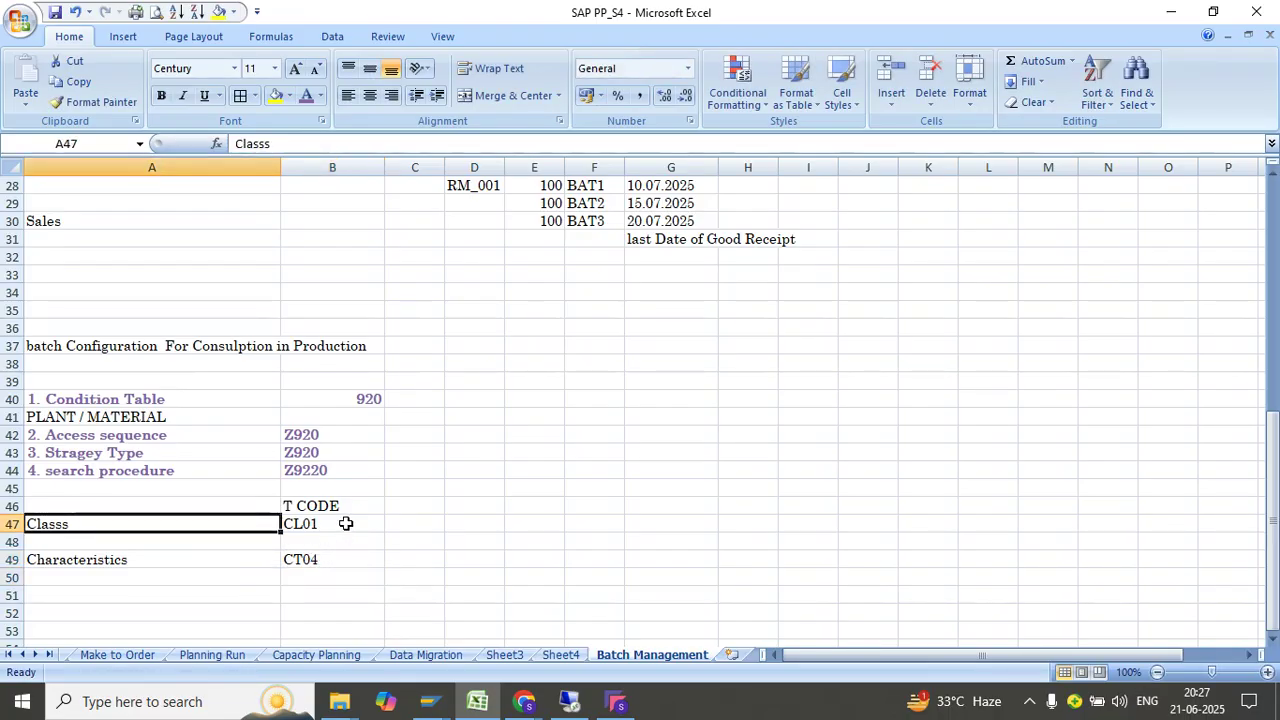
left_click(345, 523)
left_click(410, 506)
left_click(330, 508)
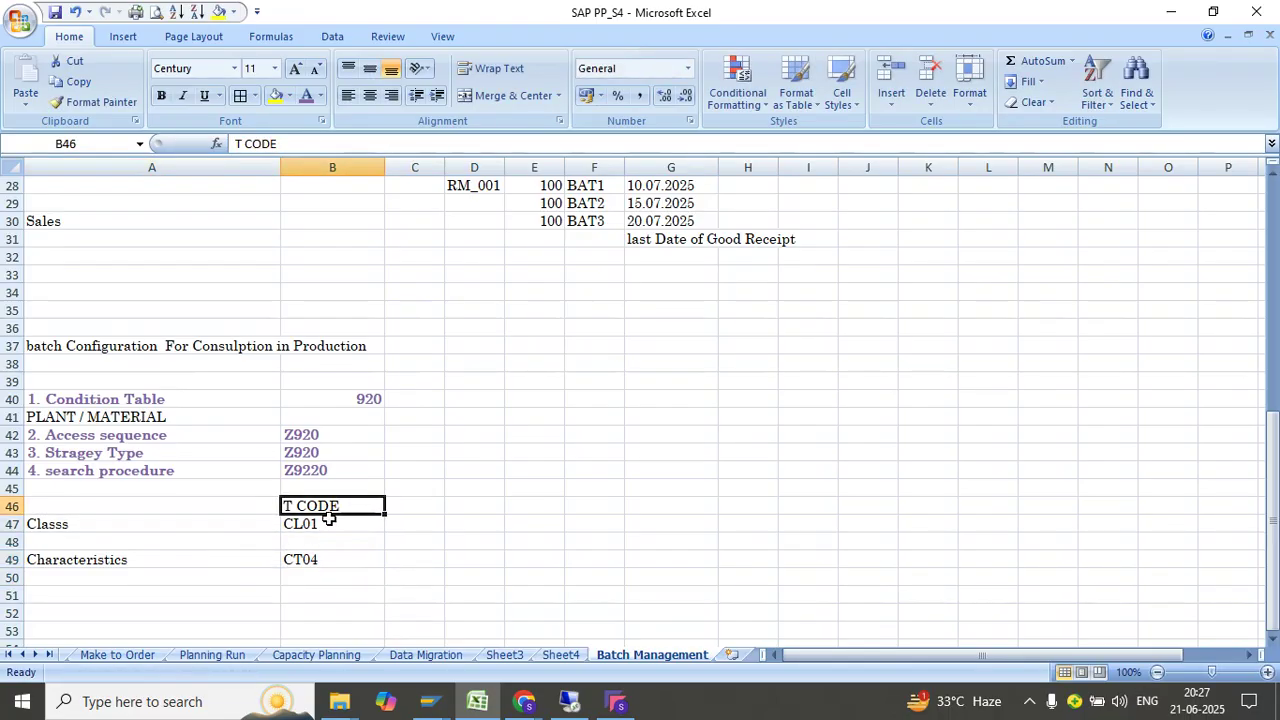
Switch to SAP, start transaction CL01 and enter FEFO_ROH as the class name.
left_click(569, 701)
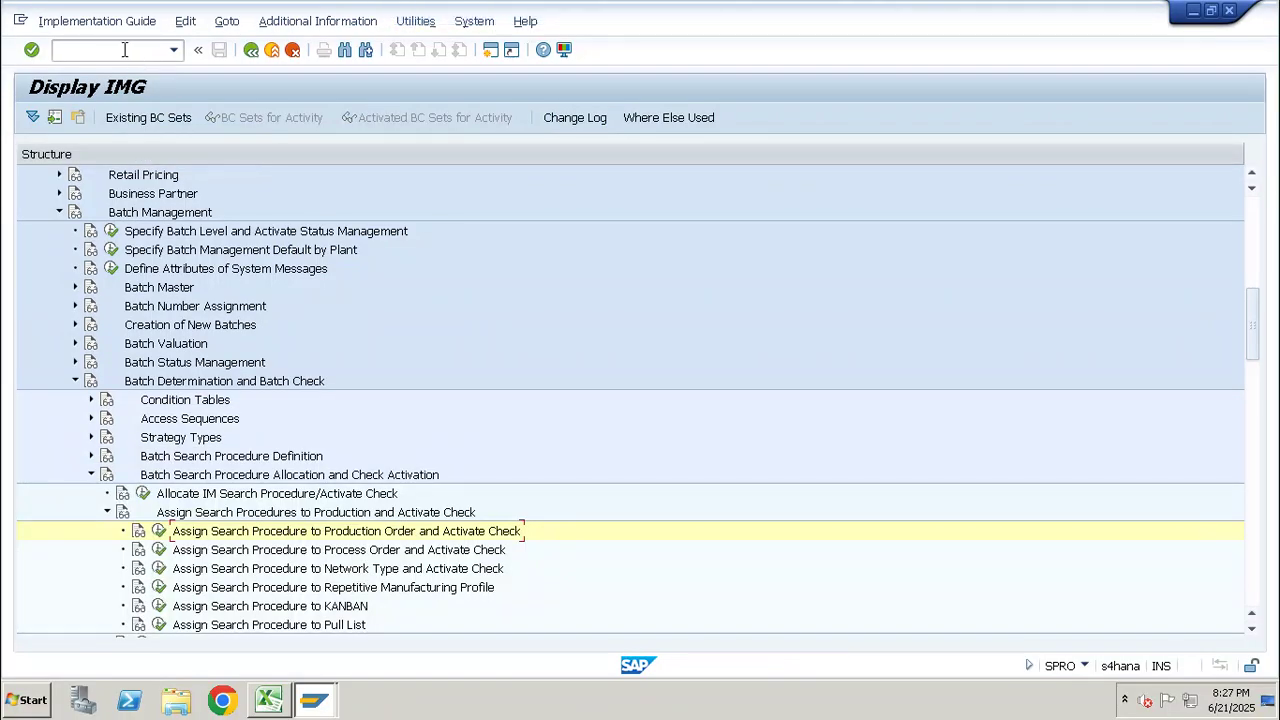
type("/NCL01")
key("Return")
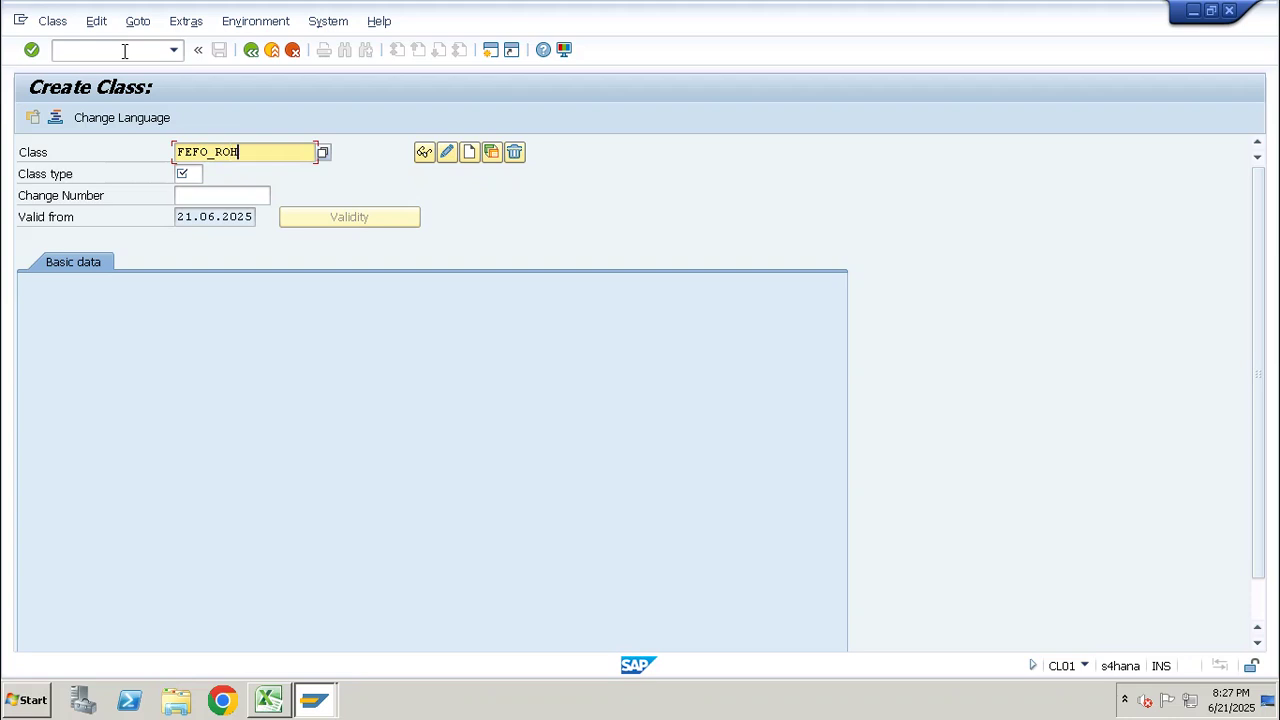
left_click_drag(268, 150, 143, 152)
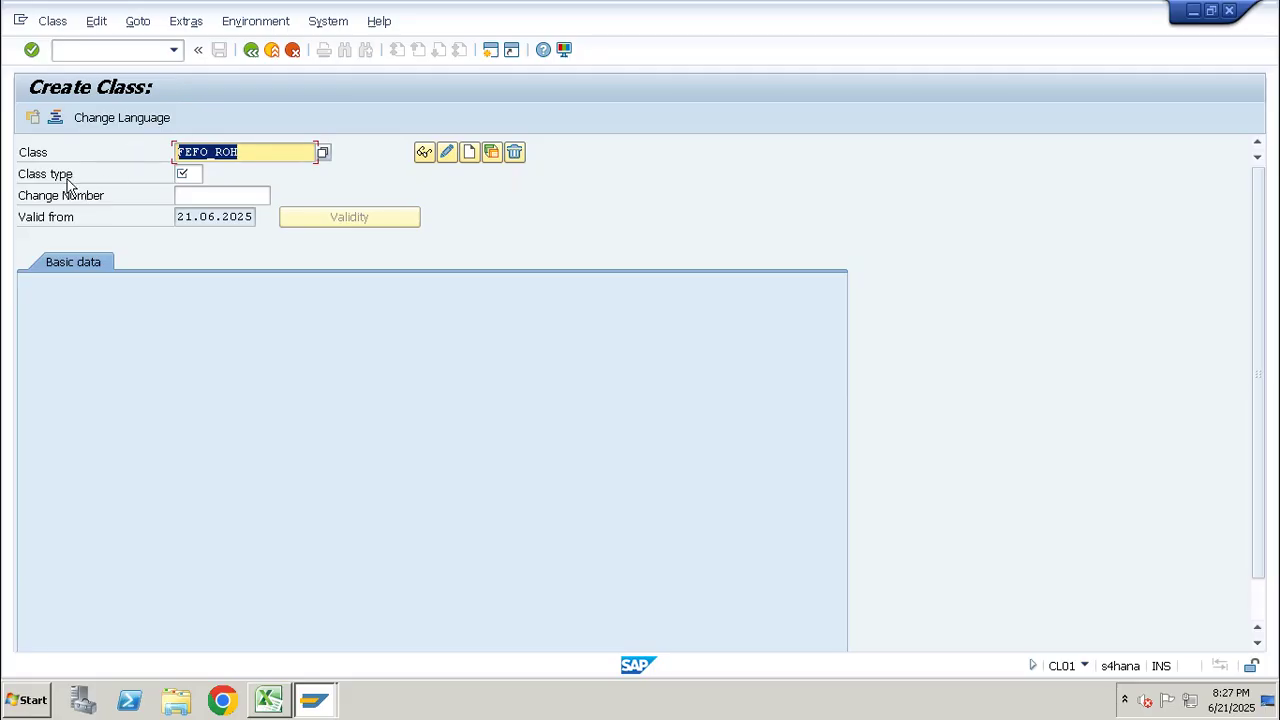
Set the class type to 023 Batch from the list of class types and open the basic data of class FEFO_ROH.
left_click(180, 173)
type("0")
key("BackSpace")
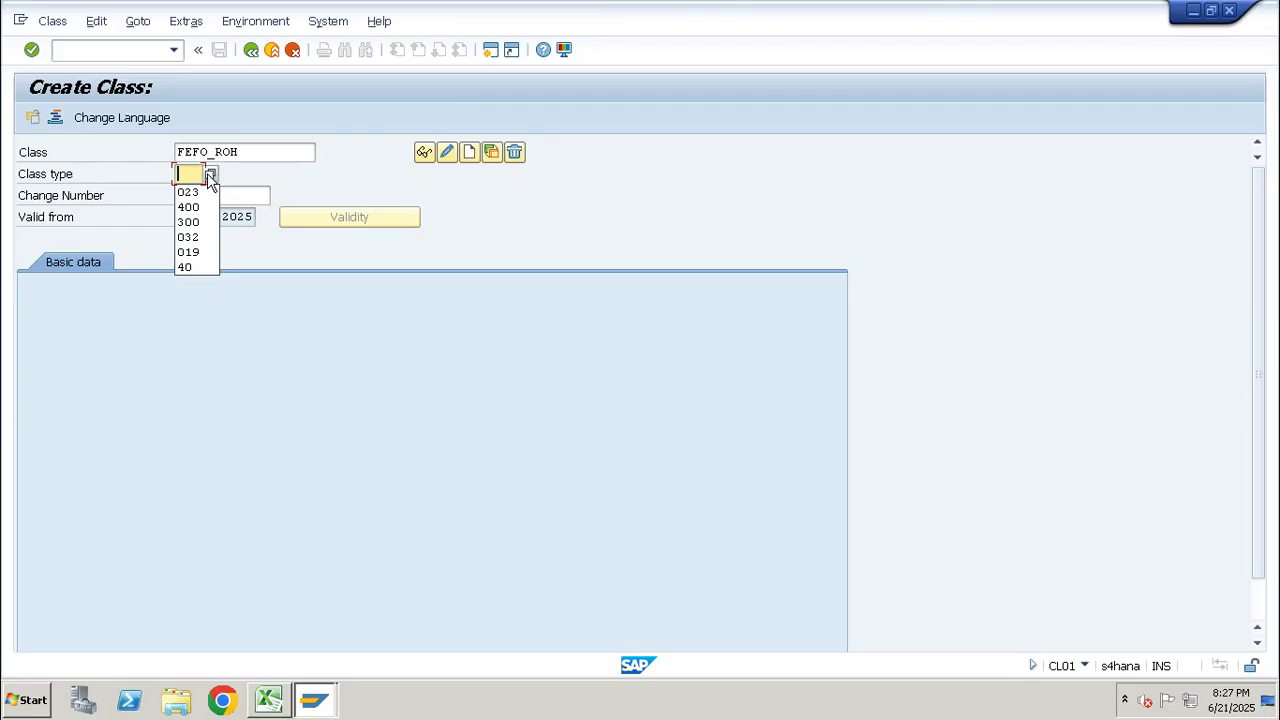
left_click(211, 174)
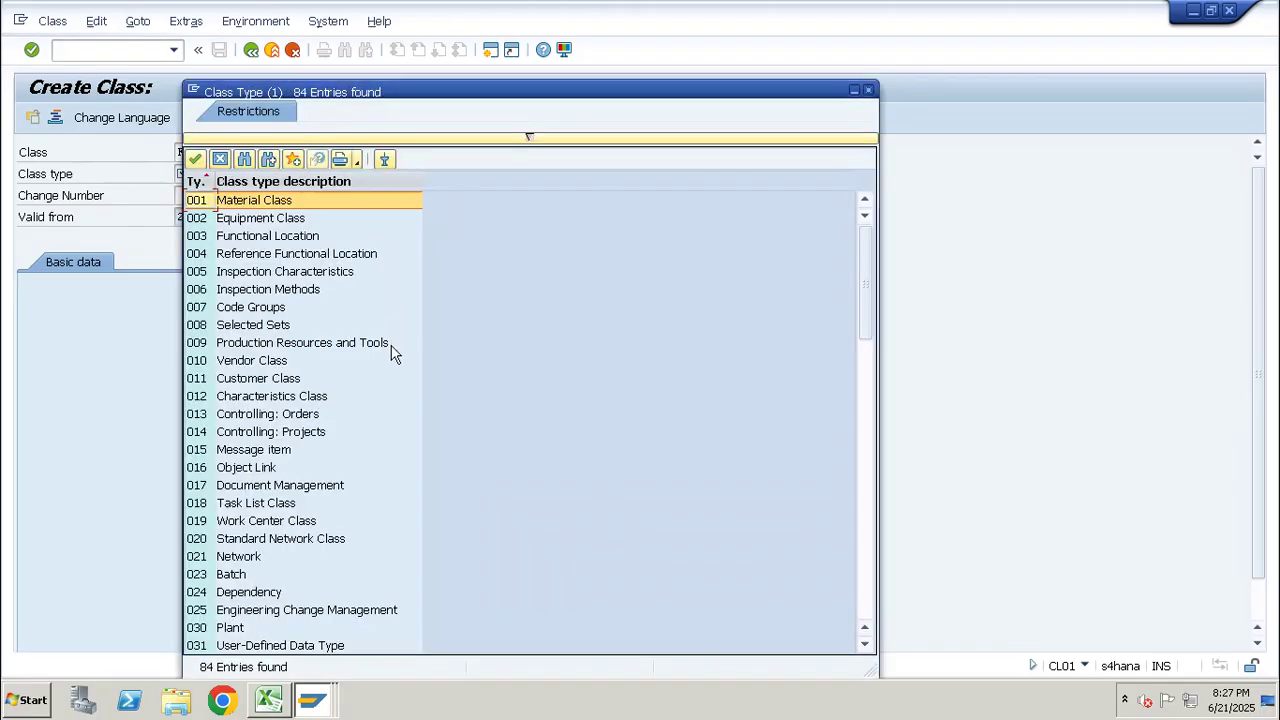
left_click(329, 290)
key("Down")
key("Down")
key("Down")
key("Down")
key("Down")
key("Down")
key("Down")
key("Down")
key("Down")
key("Down")
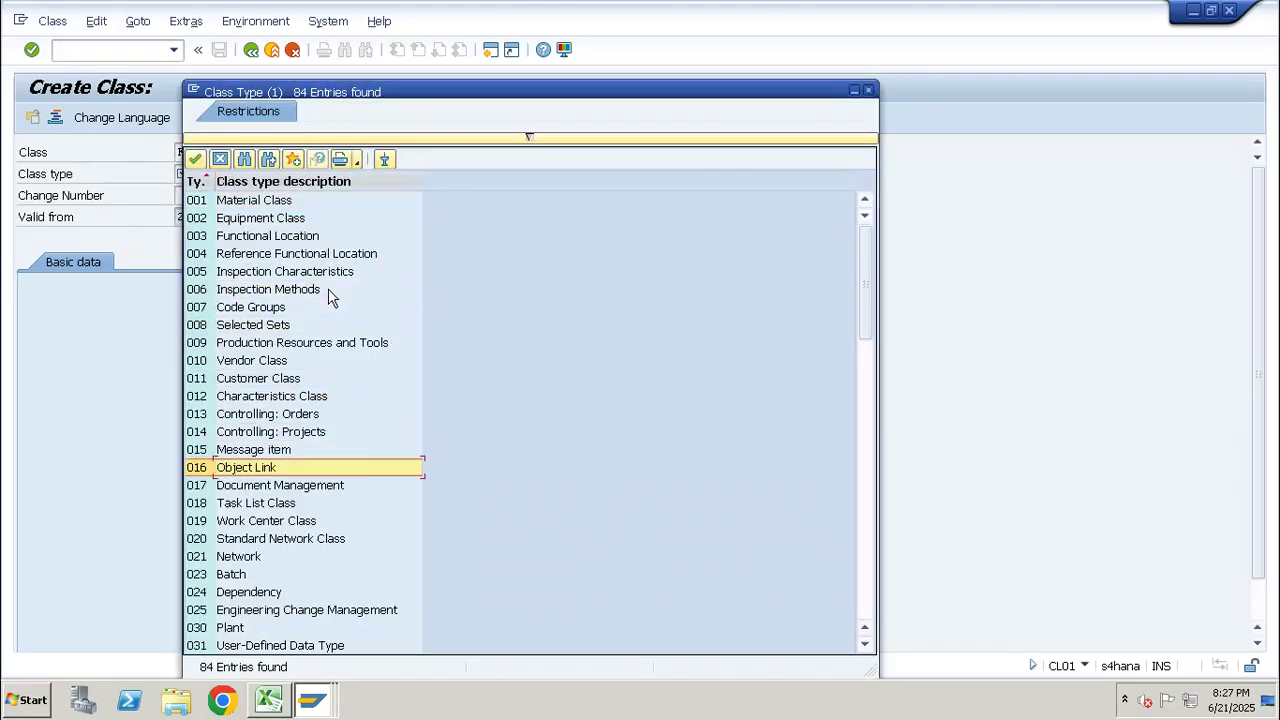
key("Down")
key("Down")
key("Down")
key("Down")
key("Down")
key("Down")
key("Down")
key("Down")
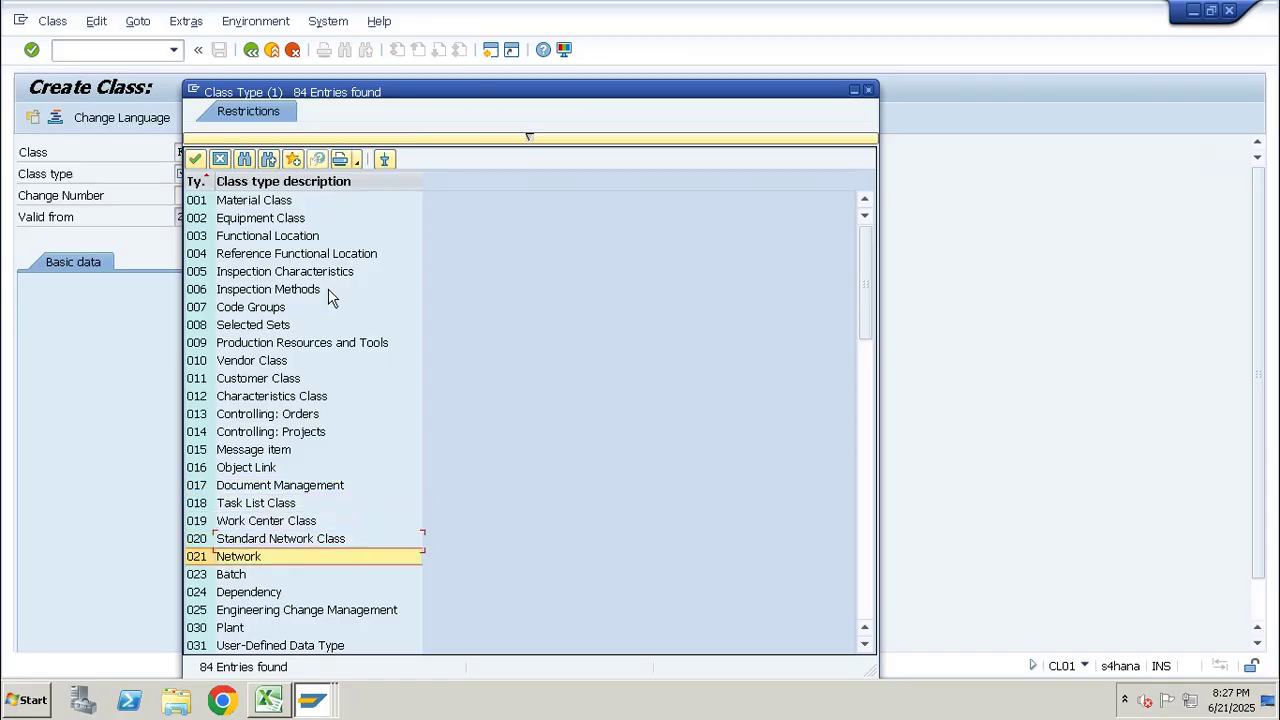
key("Down")
key("Down")
key("Down")
key("Down")
key("Down")
key("Down")
key("Down")
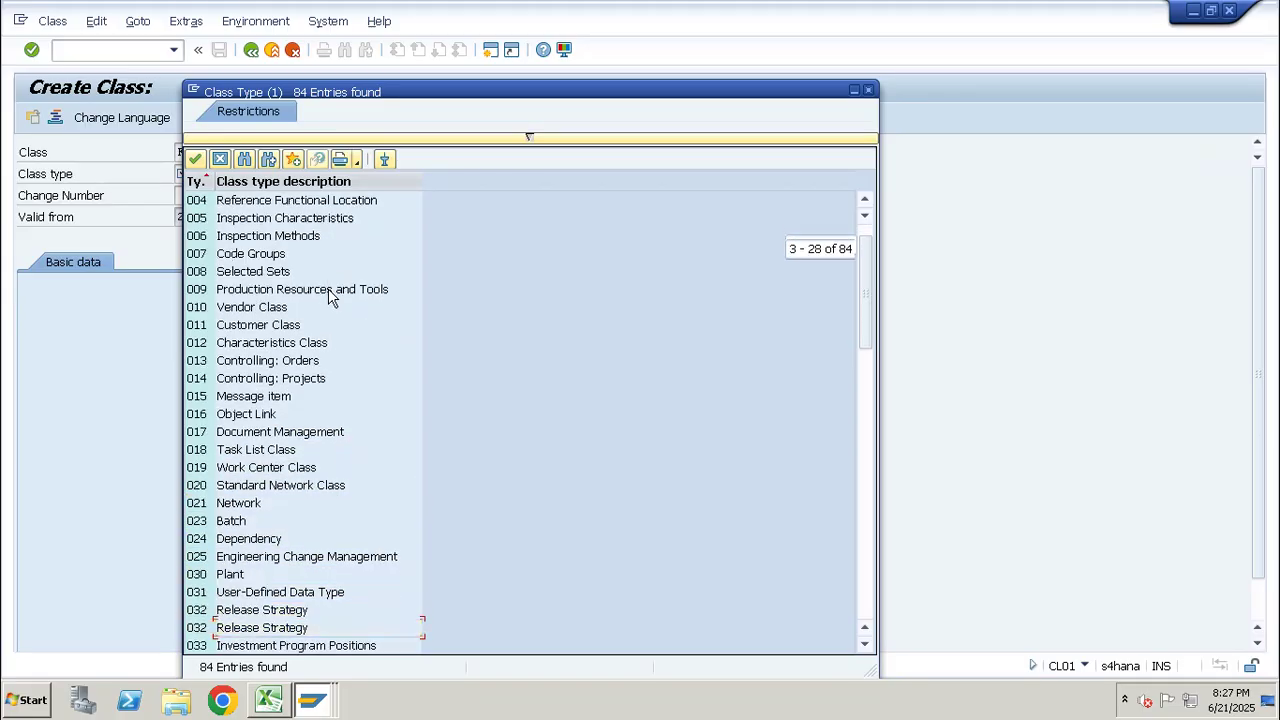
key("Up")
key("Up")
key("Up")
key("Up")
key("Up")
key("Up")
key("Up")
key("Up")
key("Up")
key("Up")
key("Up")
key("Up")
key("Up")
key("Up")
key("Up")
key("Up")
key("Up")
key("Up")
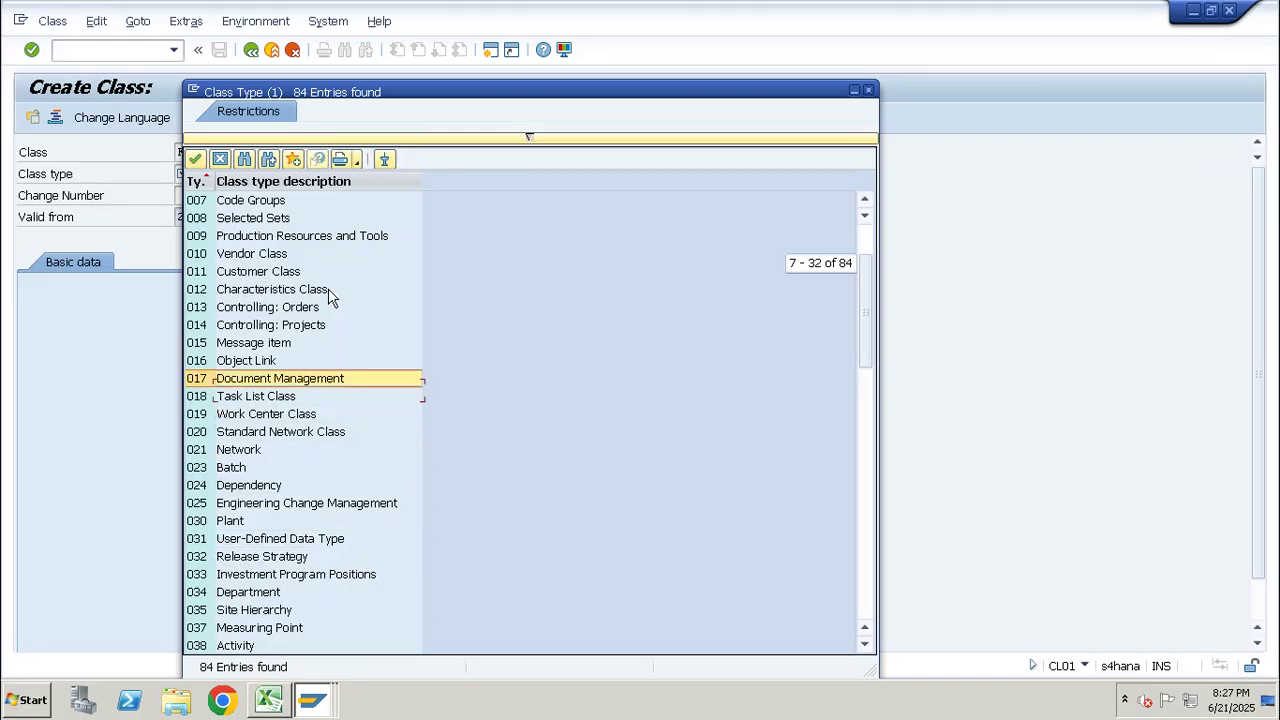
key("Down")
key("Down")
key("Down")
key("Down")
key("Down")
key("Down")
key("Down")
key("Down")
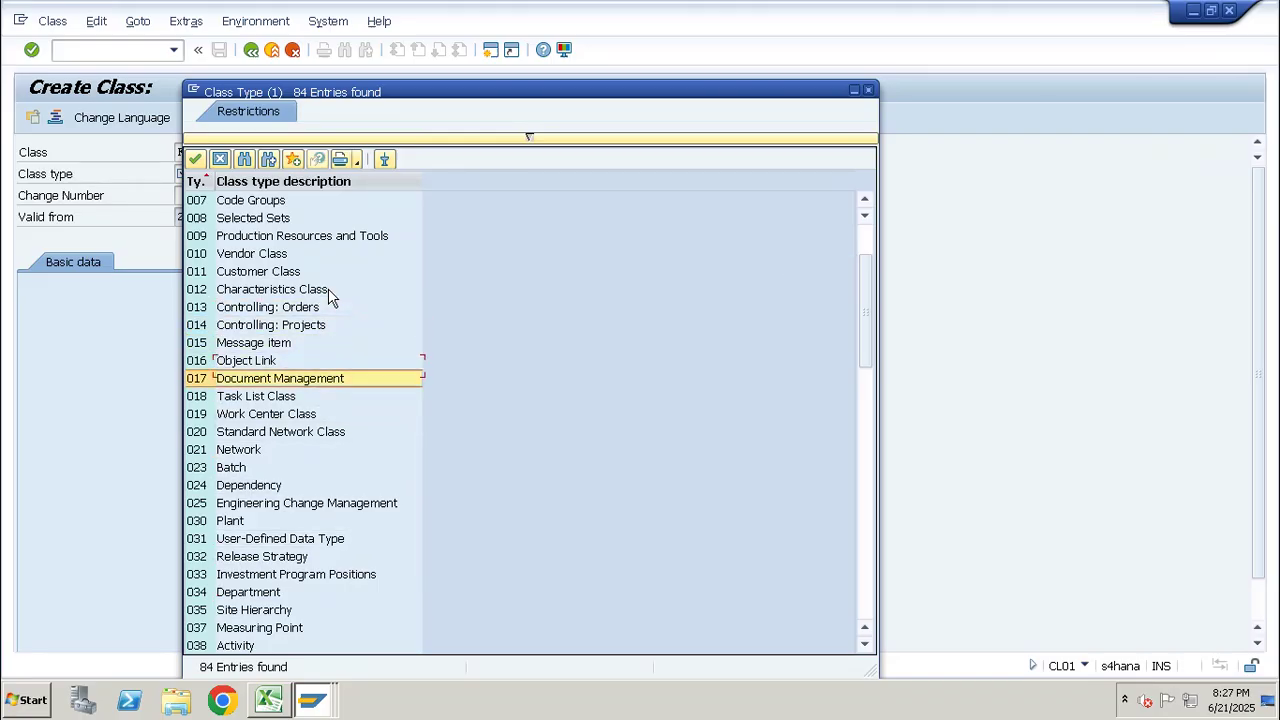
key("Down")
key("Return")
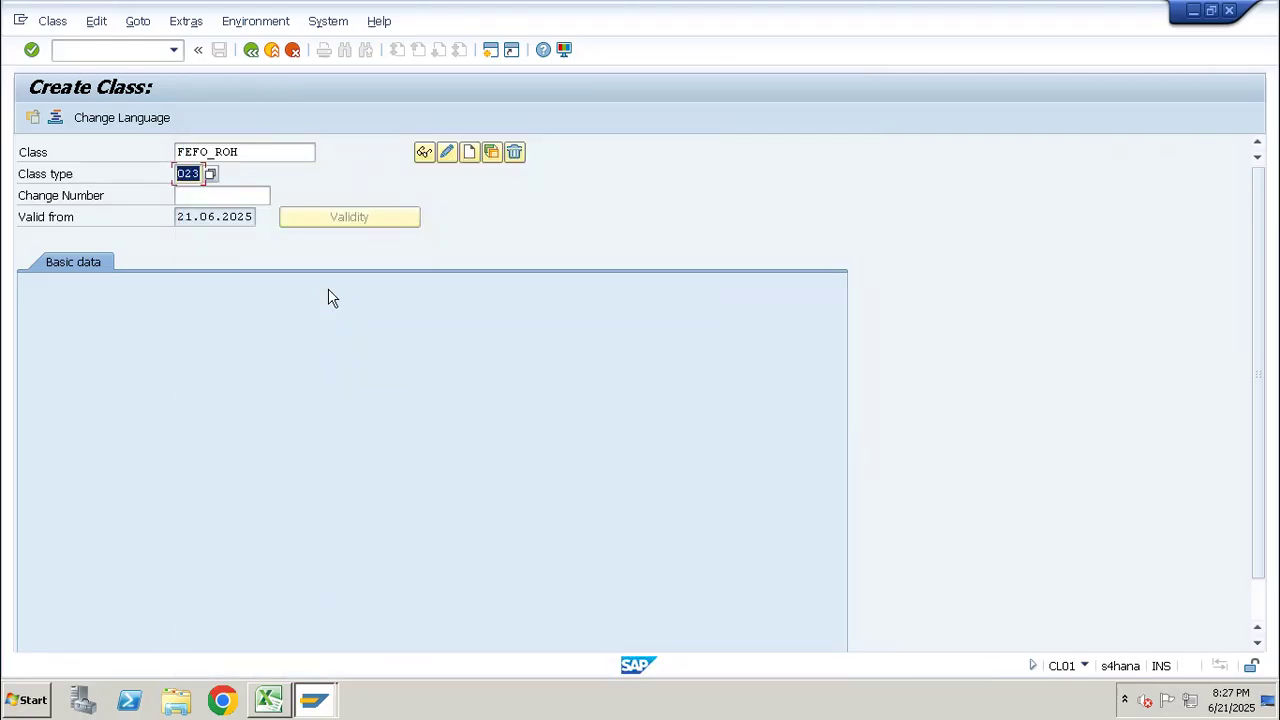
key("Return")
left_click(195, 176)
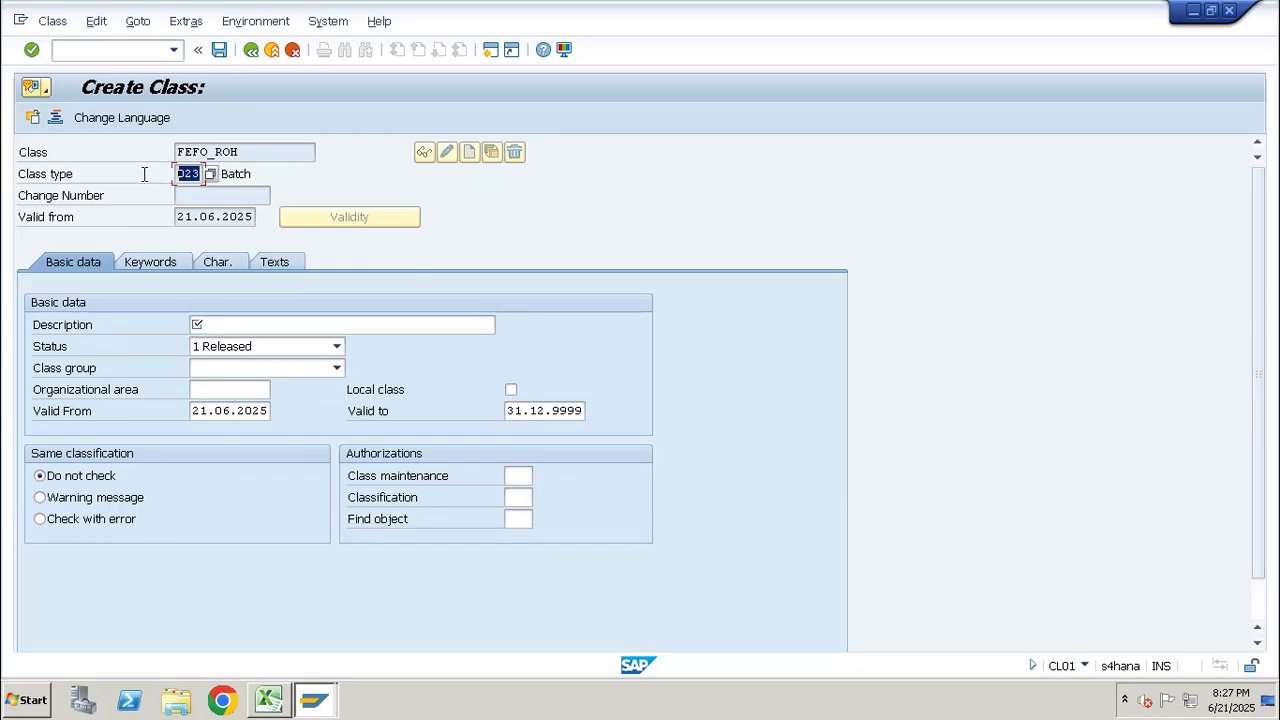
Restart transaction CL01 to return to the initial class entry and select the class type value.
left_click(143, 52)
type("/ncl0")
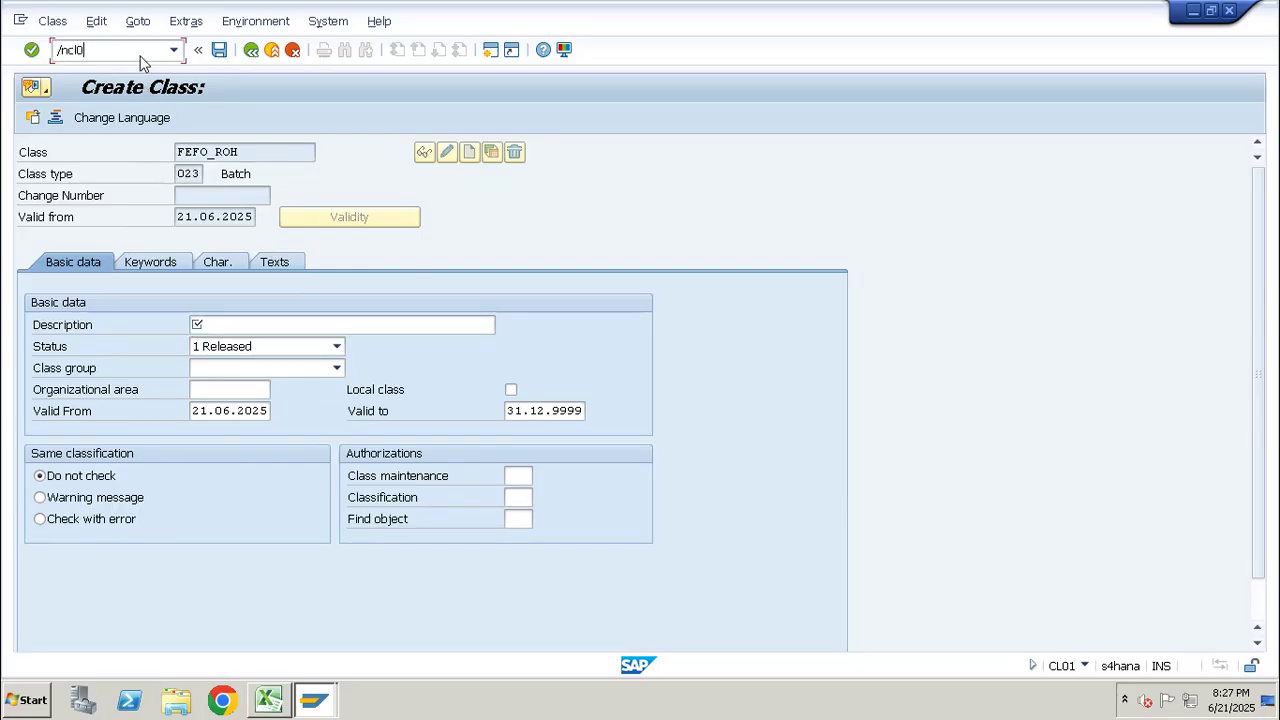
type("1")
key("Return")
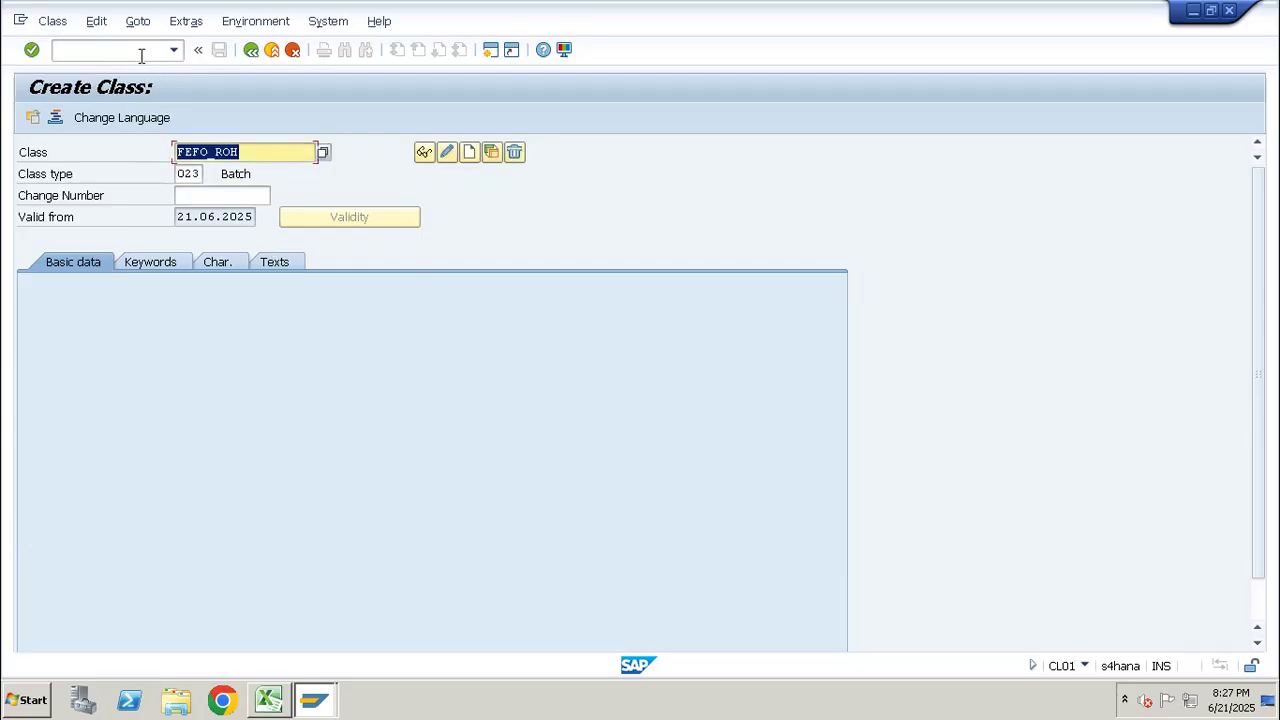
left_click(199, 173)
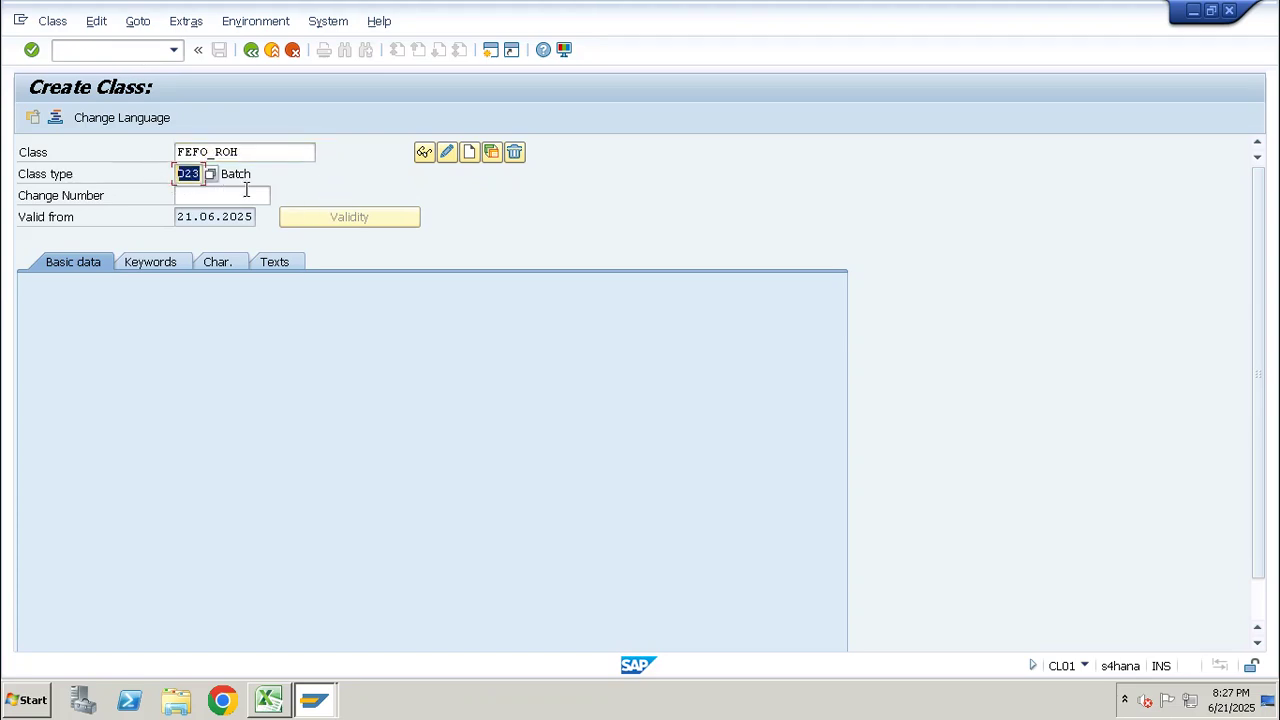
Open the basic data of batch class FEFO_ROH and enter the description "Class for FEFO - Batch Determination".
key("Return")
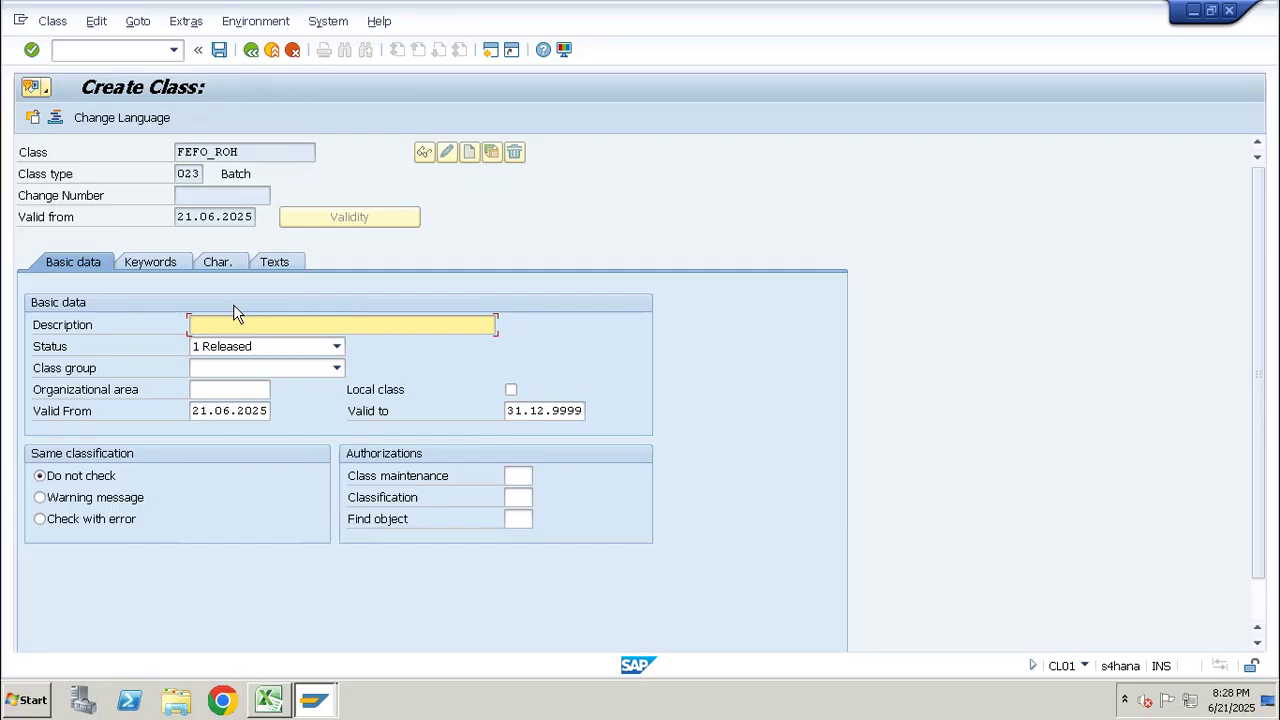
type("Cas")
key("BackSpace")
key("BackSpace")
type("lass ")
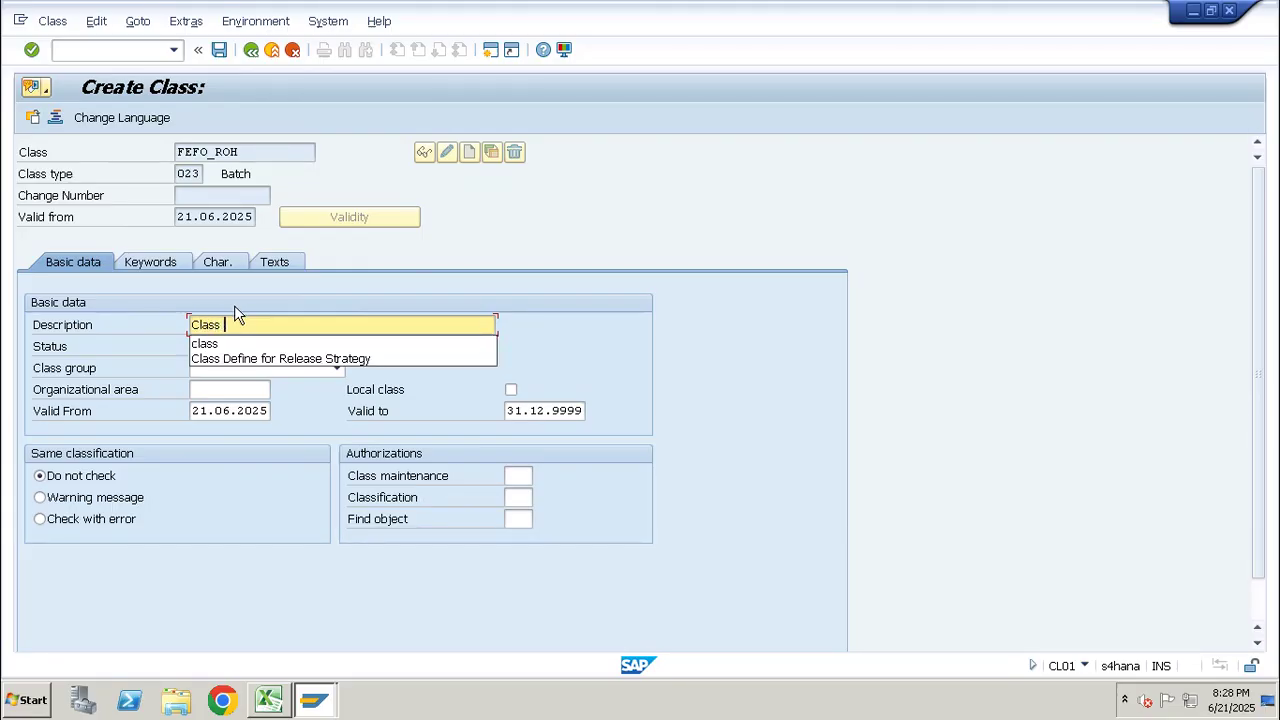
type("for FEFO ")
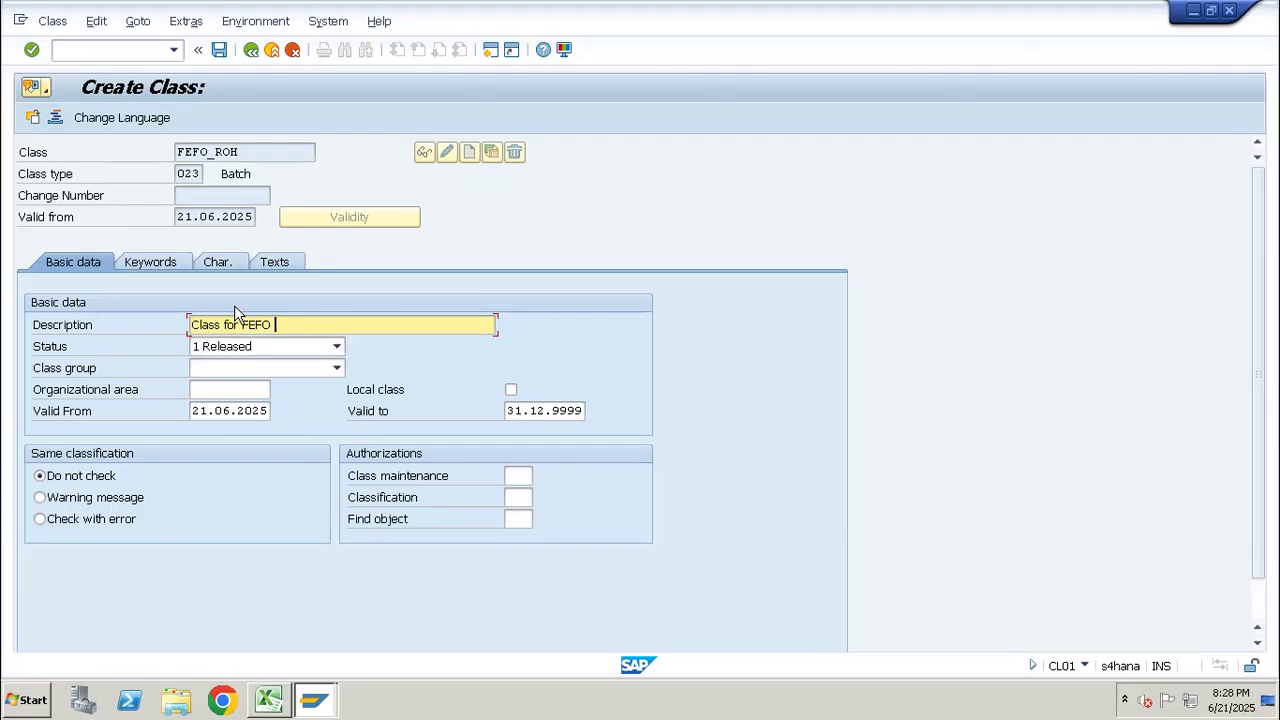
type("- Batch Determination")
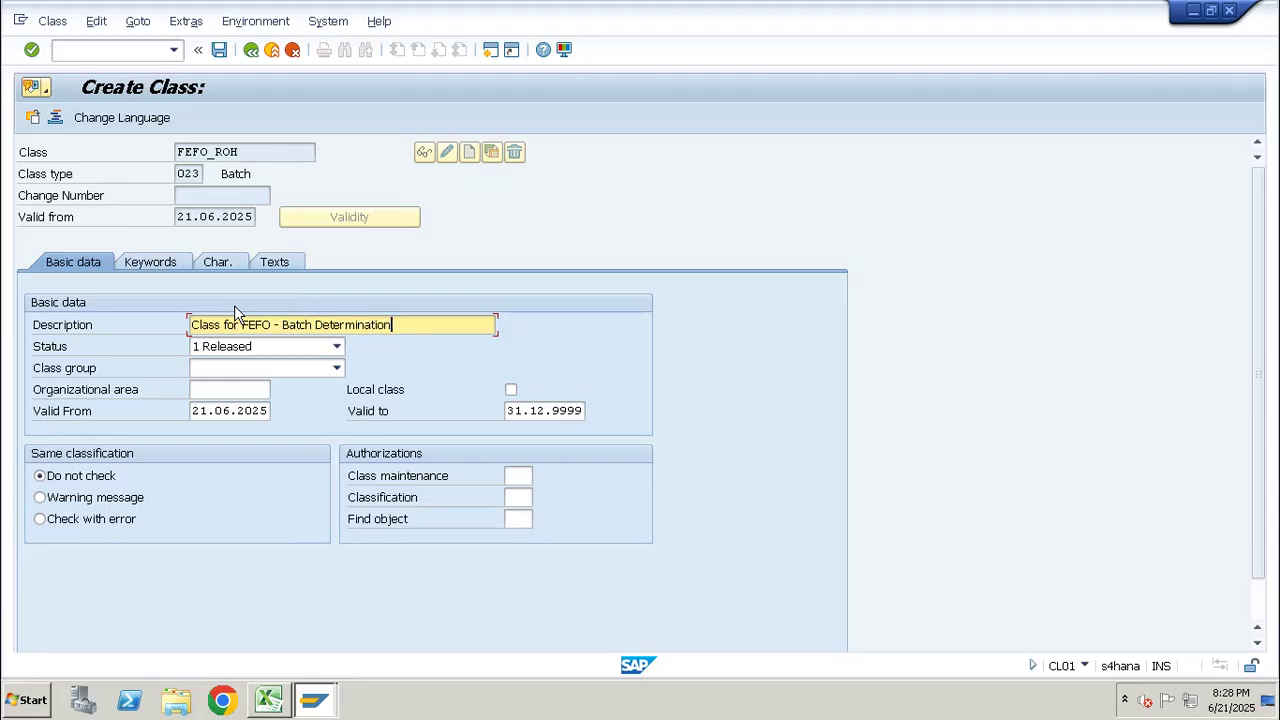
Review the class status options, set the status back to 1 Released and check the class validity dates.
left_click(265, 350)
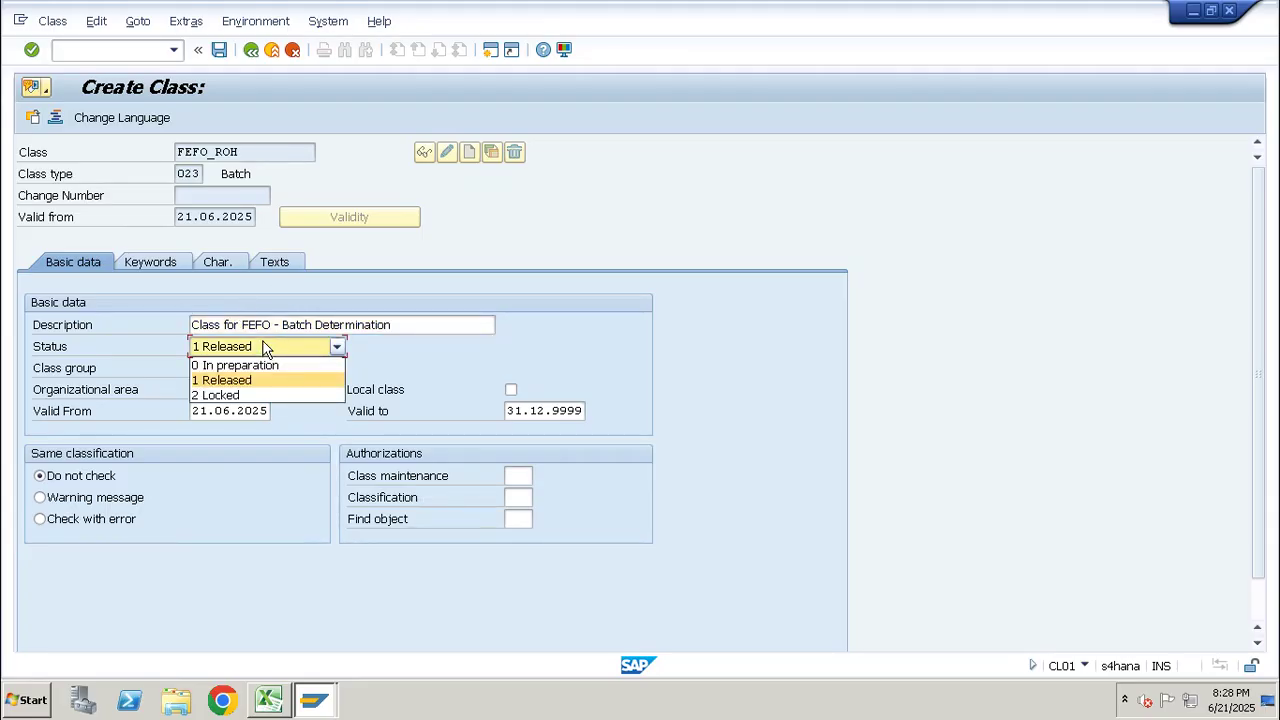
left_click(266, 347)
left_click(266, 347)
left_click(258, 366)
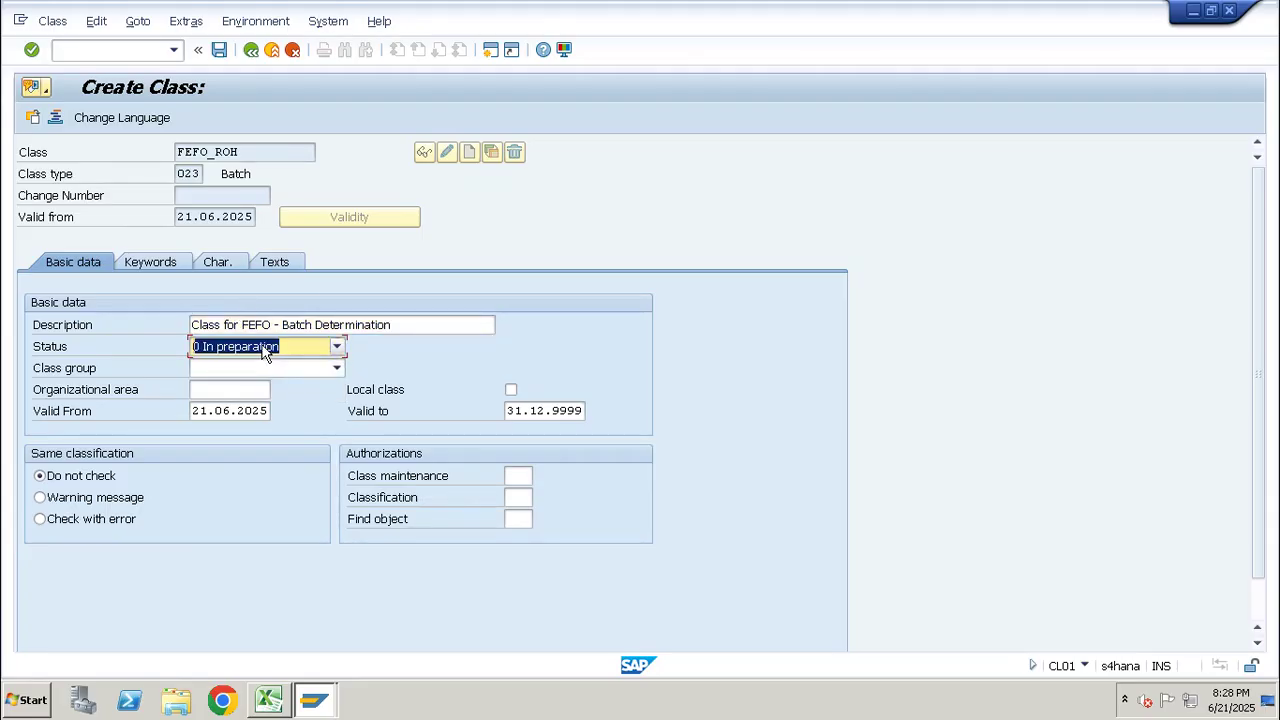
left_click(262, 348)
left_click(248, 381)
left_click_drag(263, 411, 163, 403)
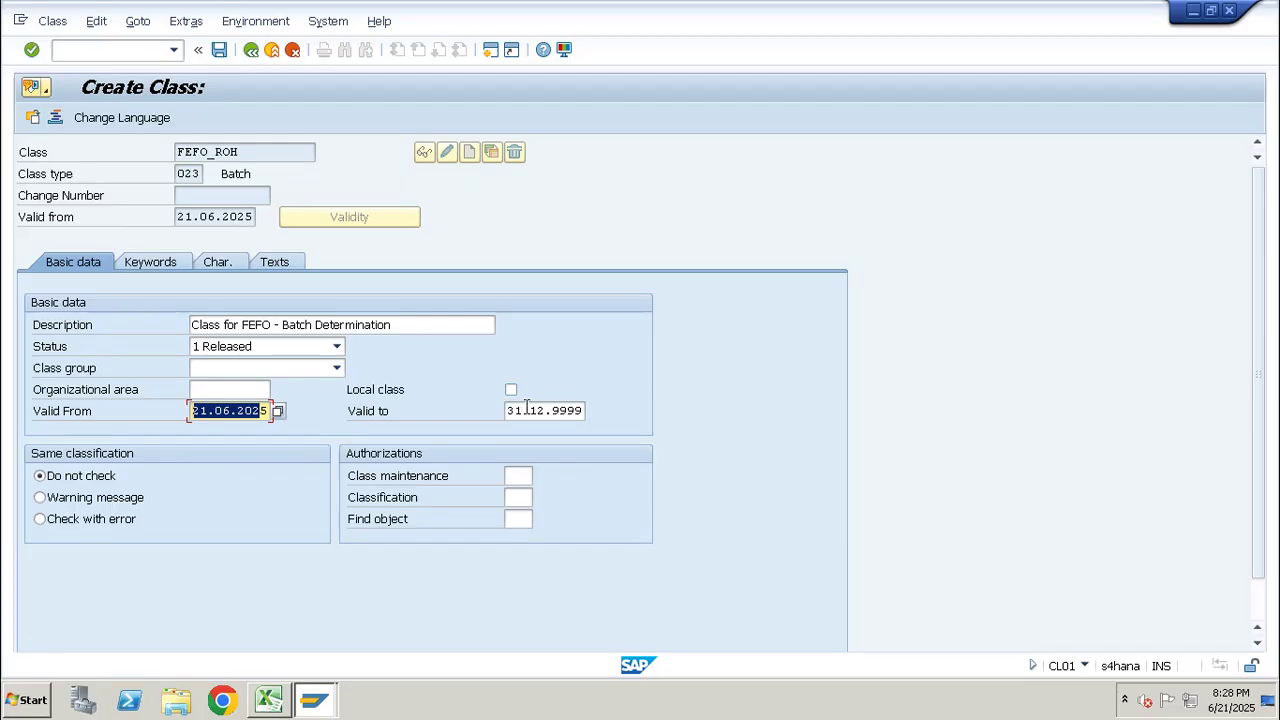
left_click_drag(526, 410, 584, 410)
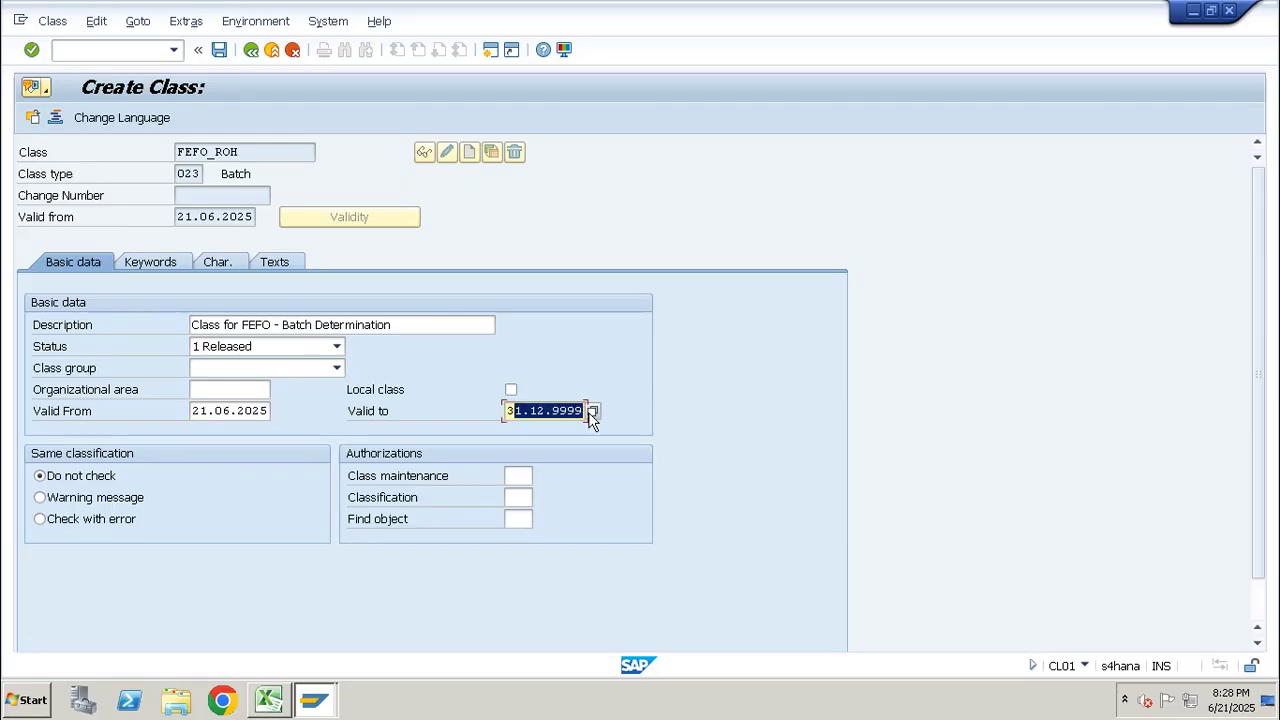
Open the characteristics table of class FEFO_ROH and consult the FEFO, FIFO and LIFO notes on the Batch Management sheet in Excel.
left_click(218, 262)
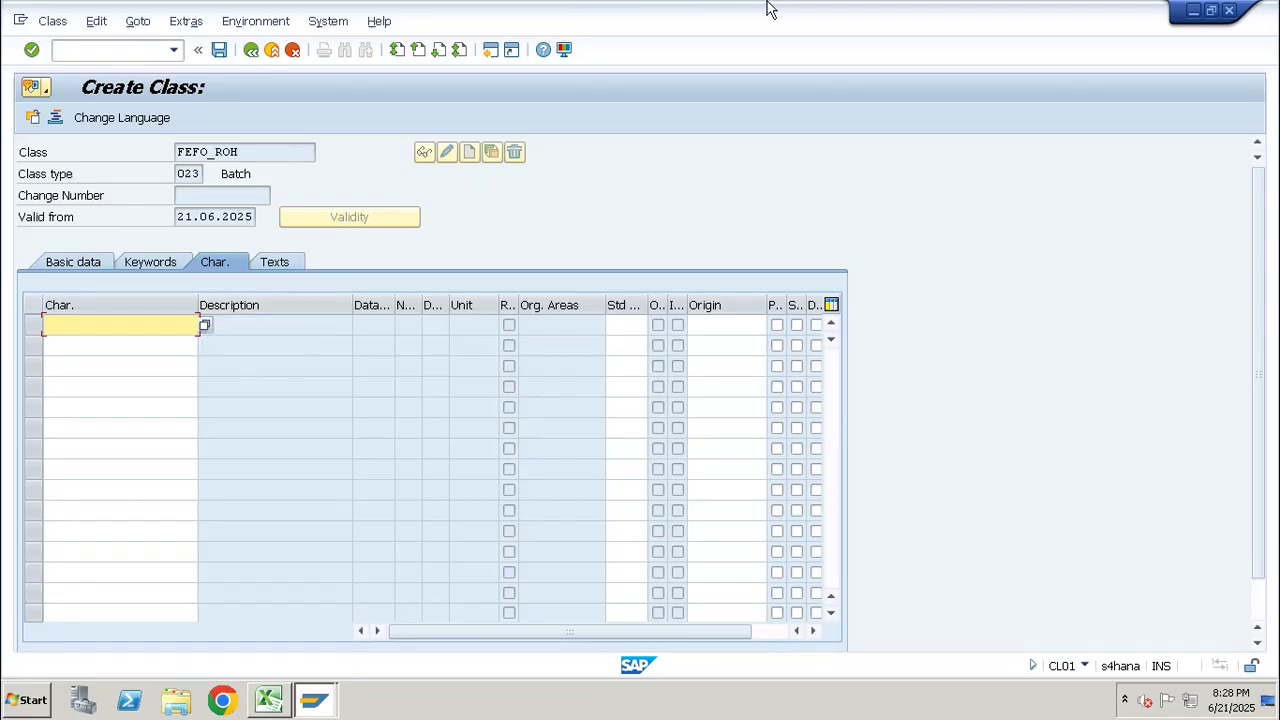
left_click(830, 14)
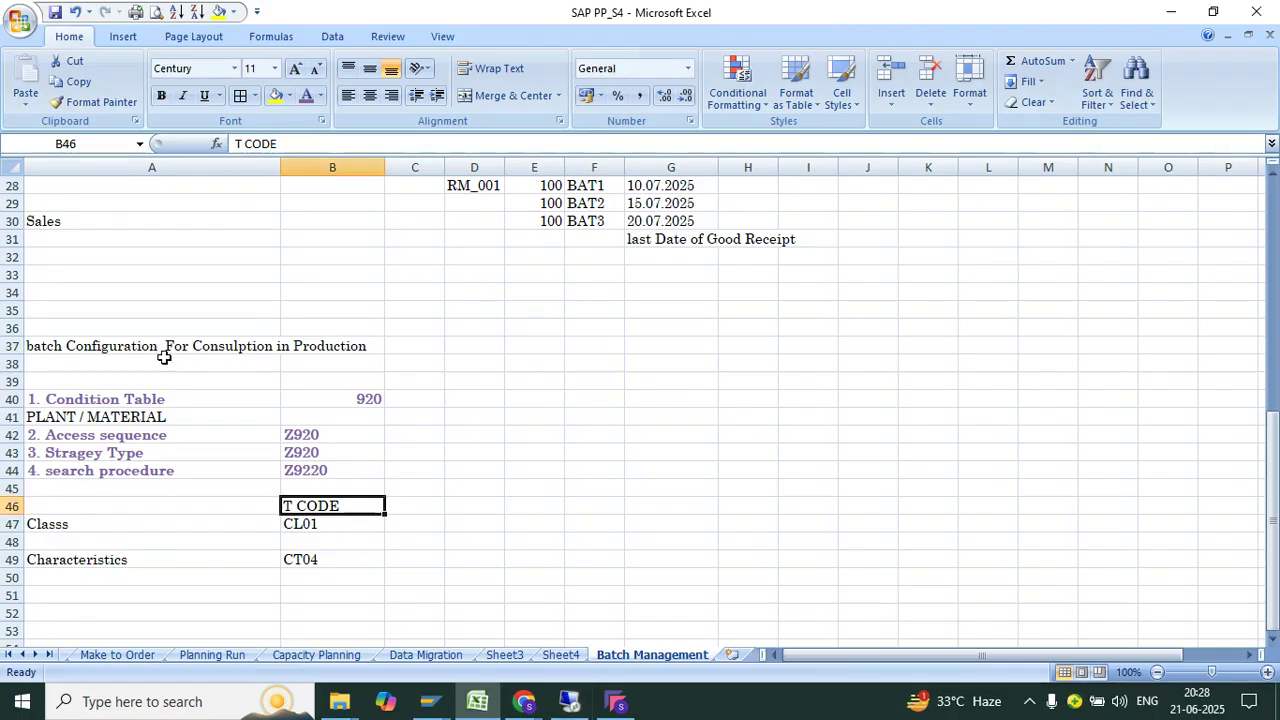
scroll(164, 357, "up", 7)
left_click_drag(672, 543, 660, 596)
left_click(130, 487)
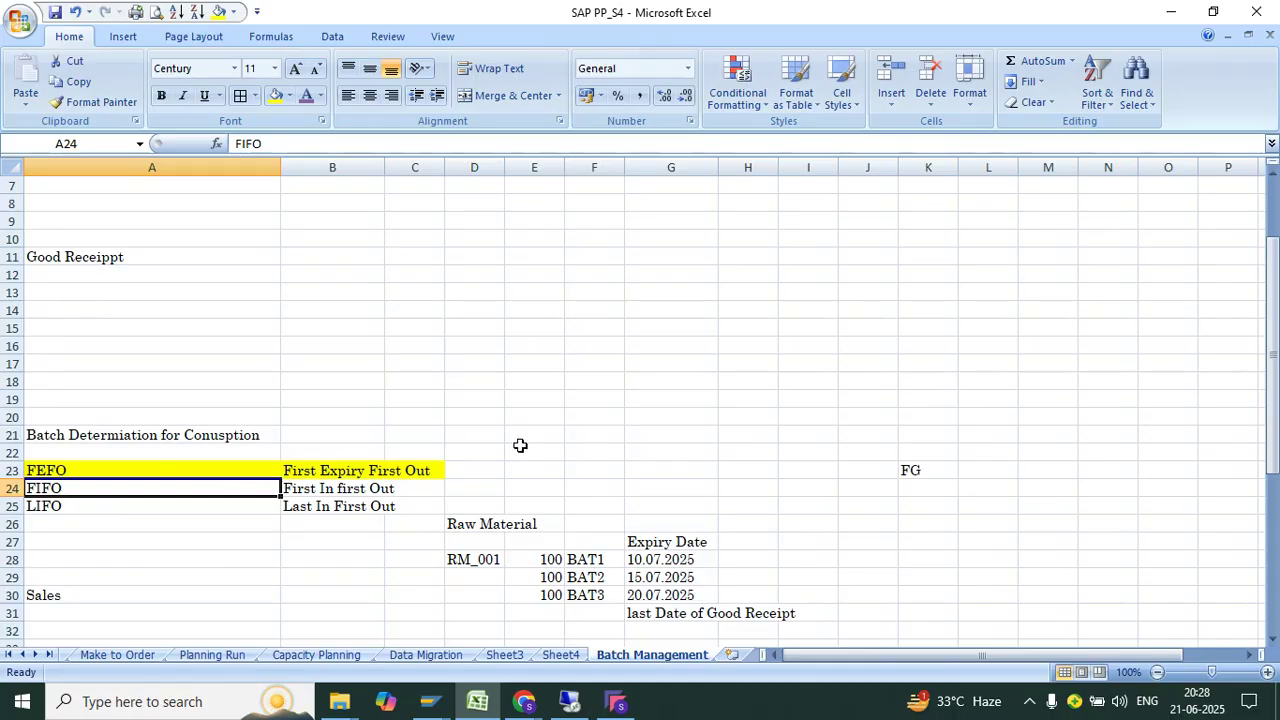
Switch back to SAP and search for characteristics by the name pattern lobm* for the first row of the class.
left_click(617, 700)
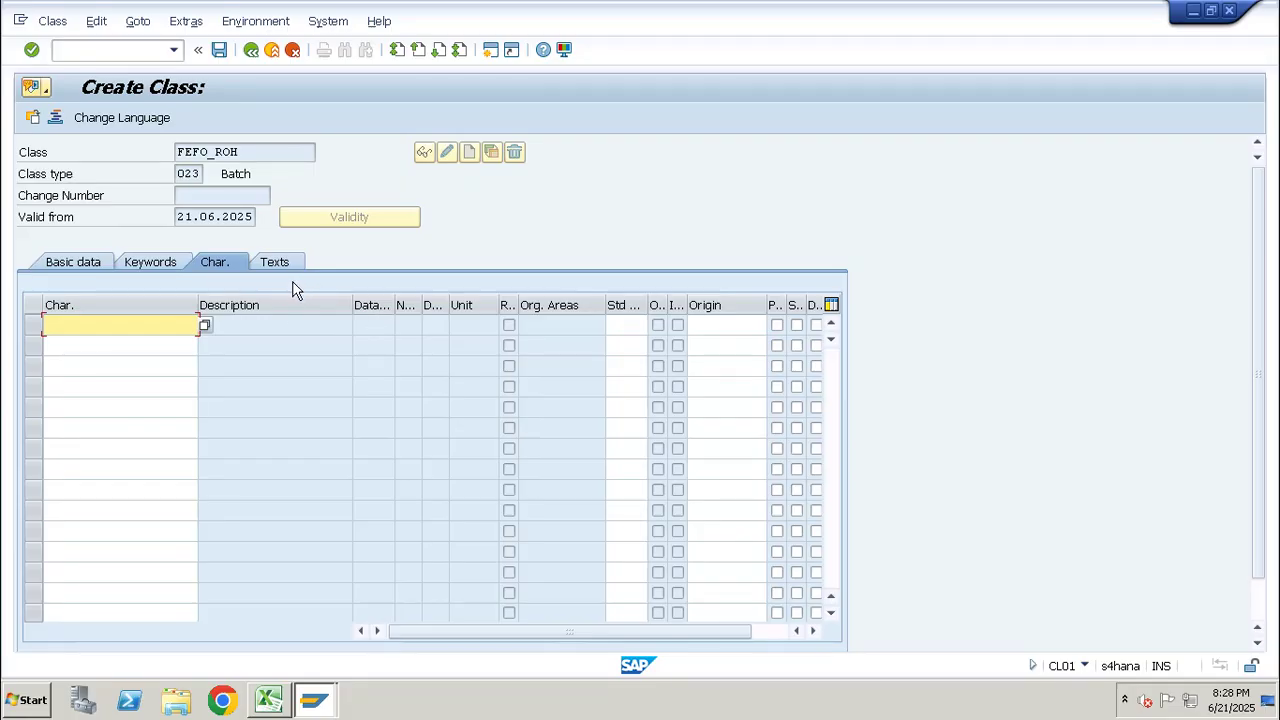
left_click(205, 324)
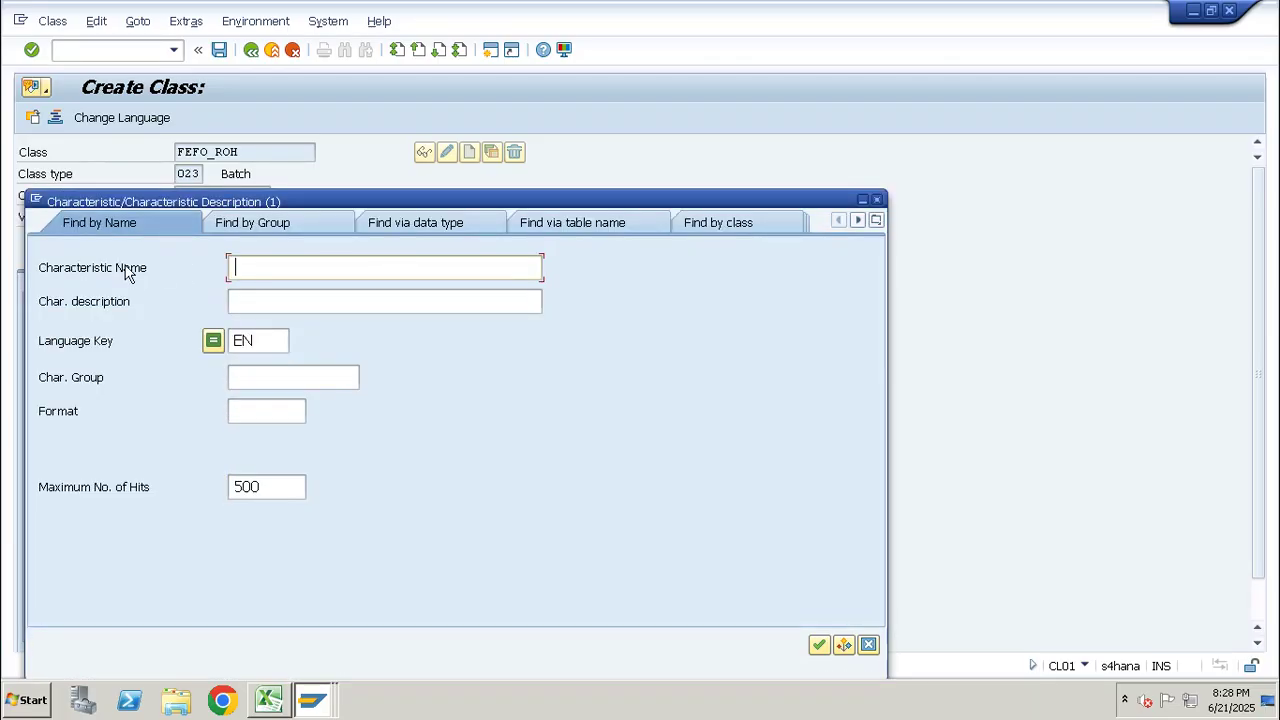
left_click(243, 266)
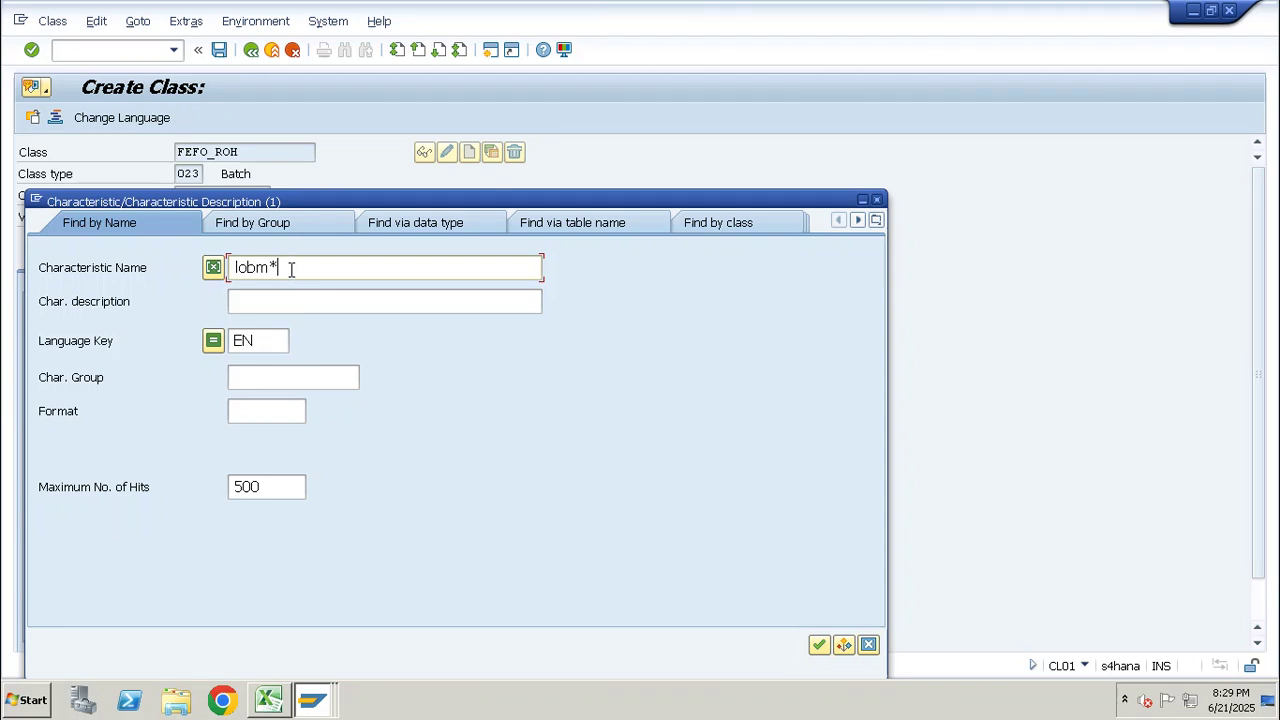
left_click_drag(291, 268, 216, 268)
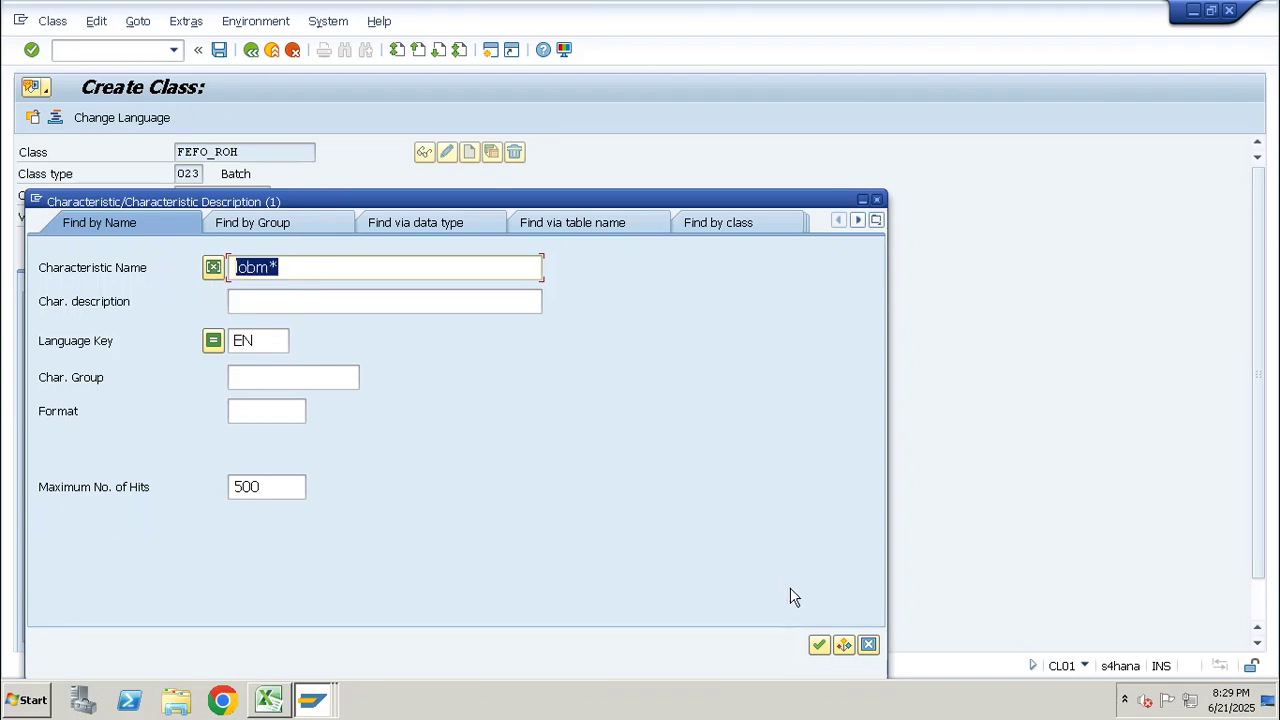
left_click(818, 644)
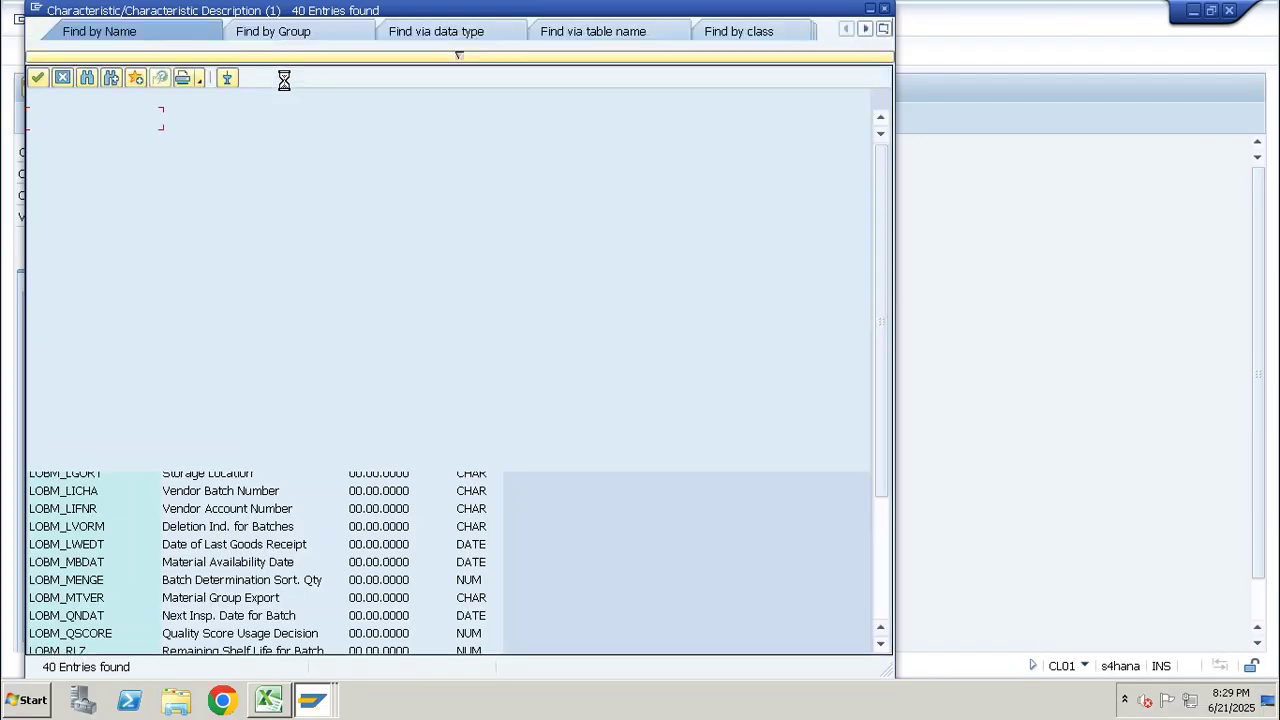
Look through the LOBM characteristics and their descriptions for the one covering the batch's shelf life expiration date.
key("Down")
key("Down")
key("Down")
key("Down")
key("Down")
key("Down")
key("Down")
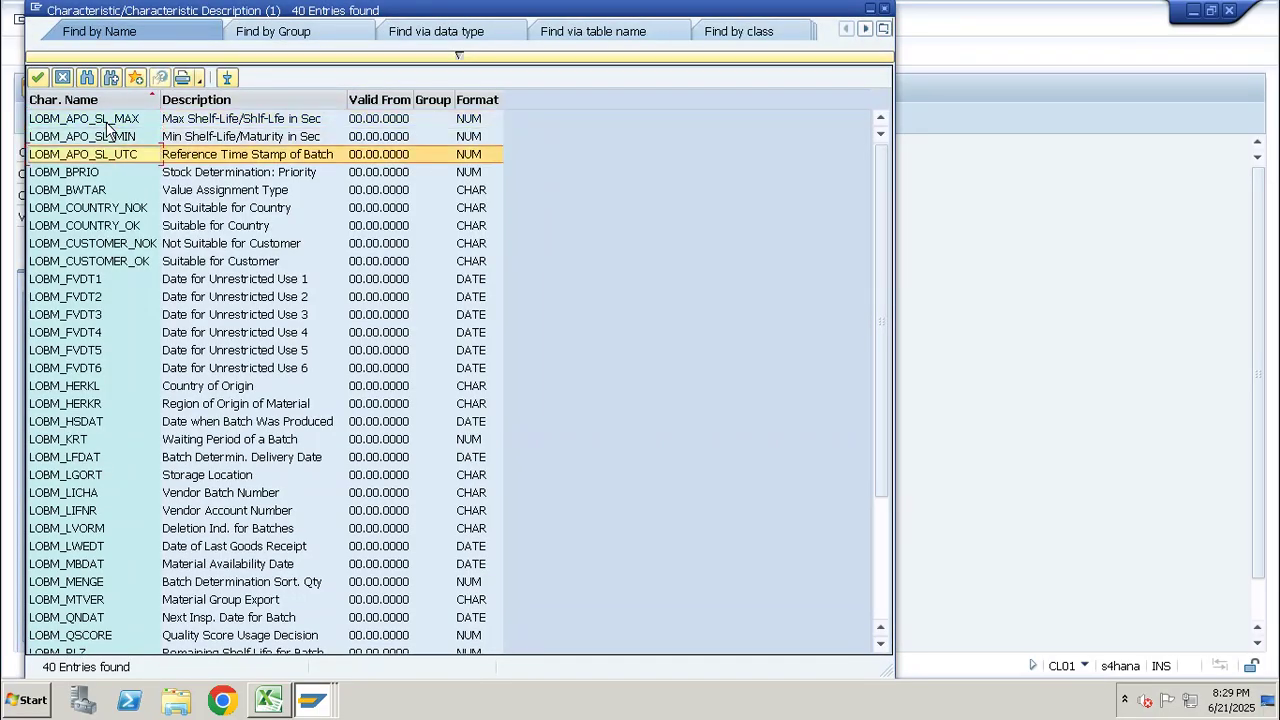
key("Down")
key("Down")
key("Down")
key("Down")
key("Down")
key("Down")
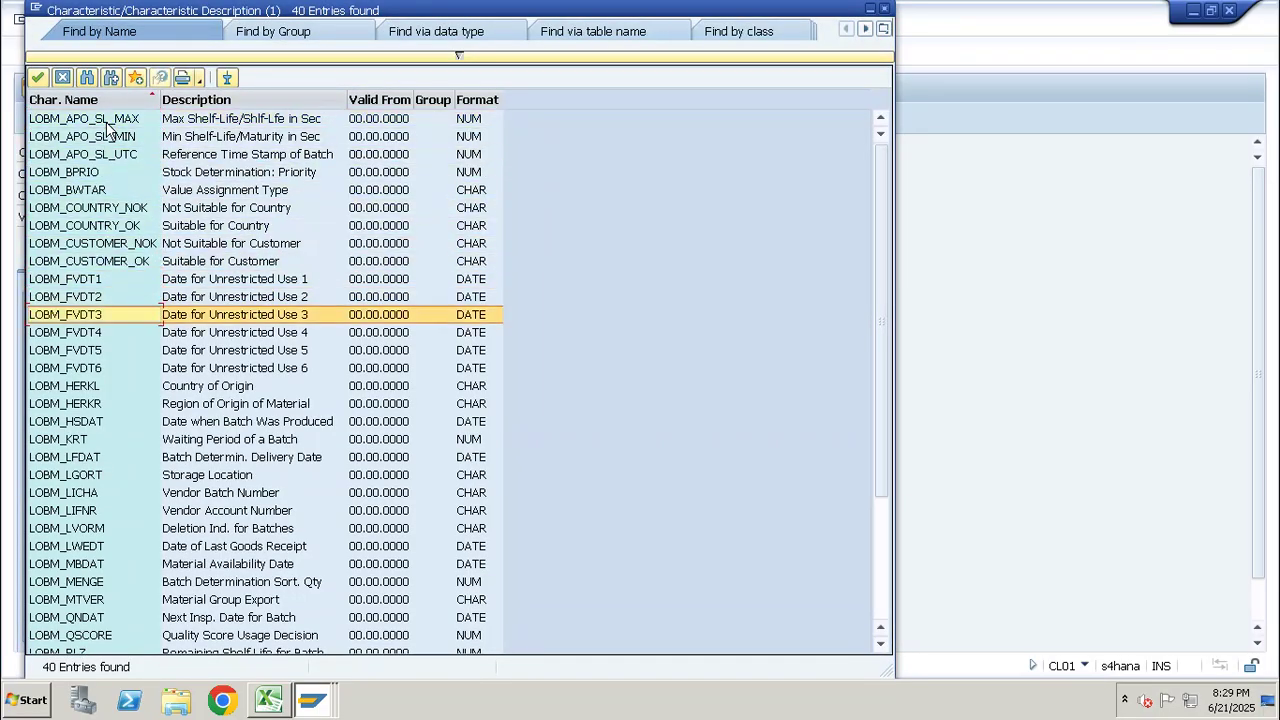
key("Down")
key("Down")
key("Down")
key("Down")
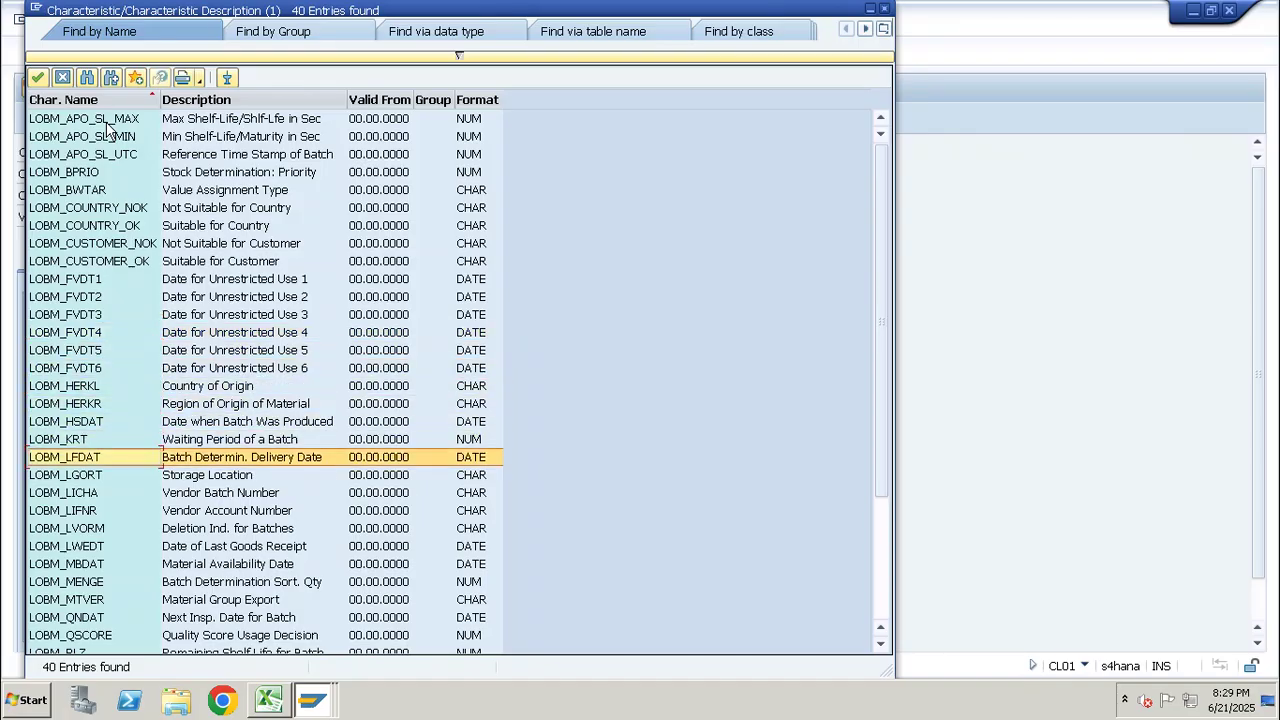
key("Down")
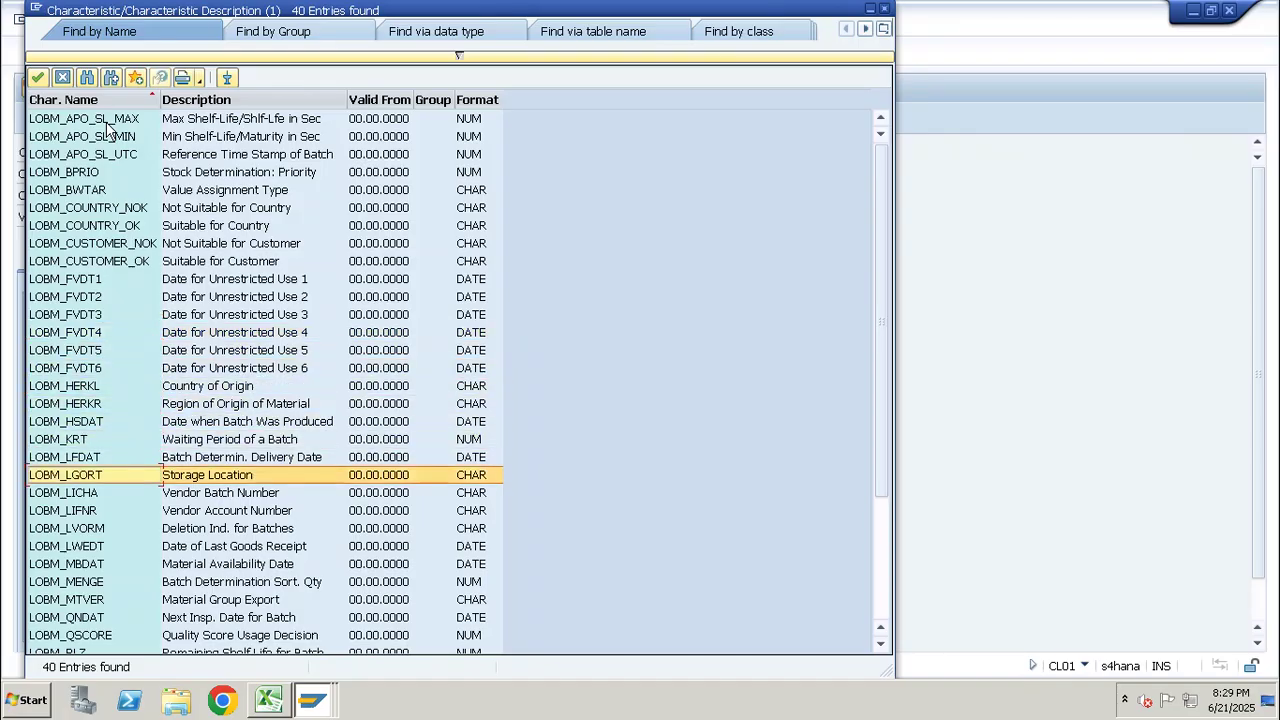
key("Down")
key("Down")
key("Down")
key("Down")
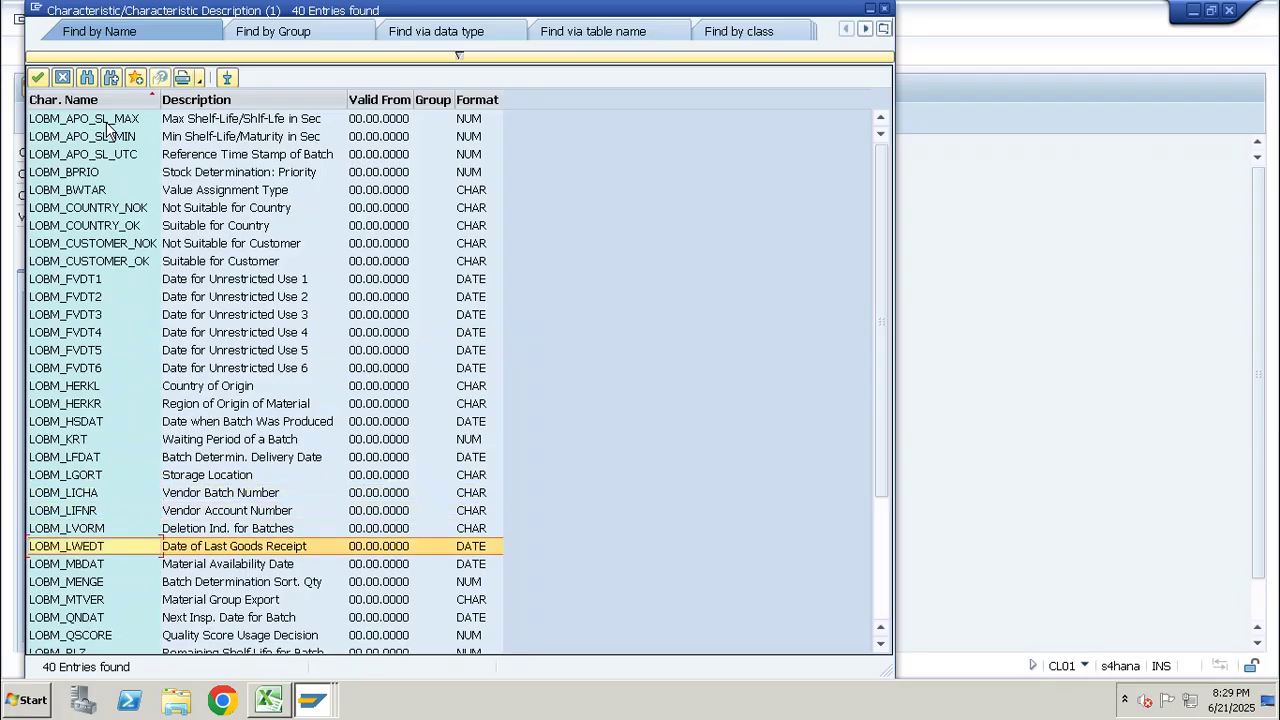
key("Down")
key("Down")
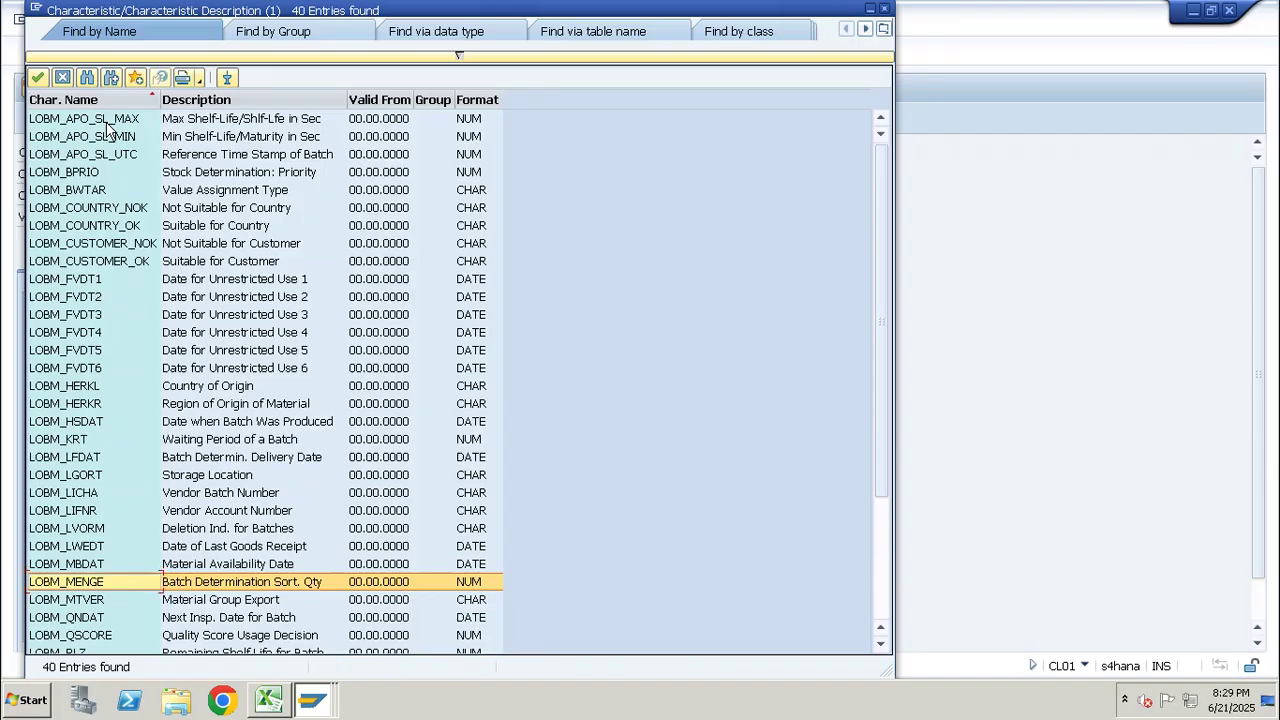
key("Down")
key("Down")
key("Down")
key("Down")
key("Down")
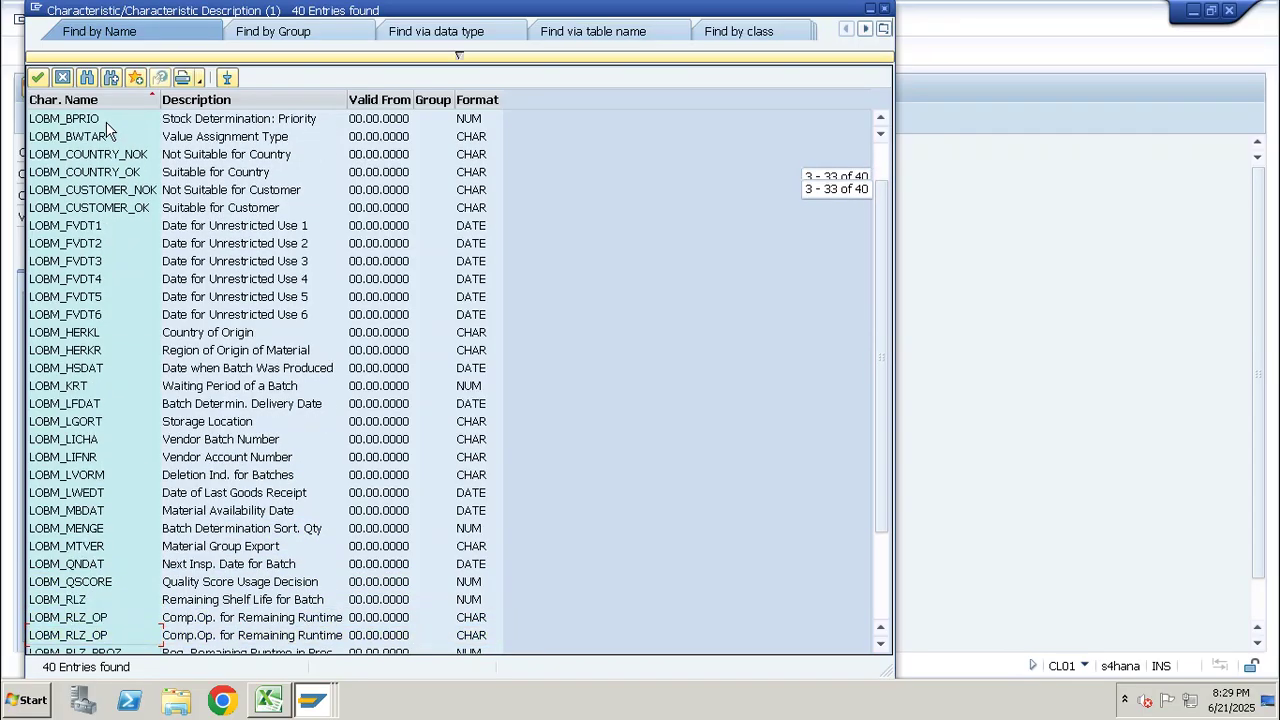
key("Down")
key("Down")
key("Down")
key("Down")
key("Down")
key("Down")
key("Down")
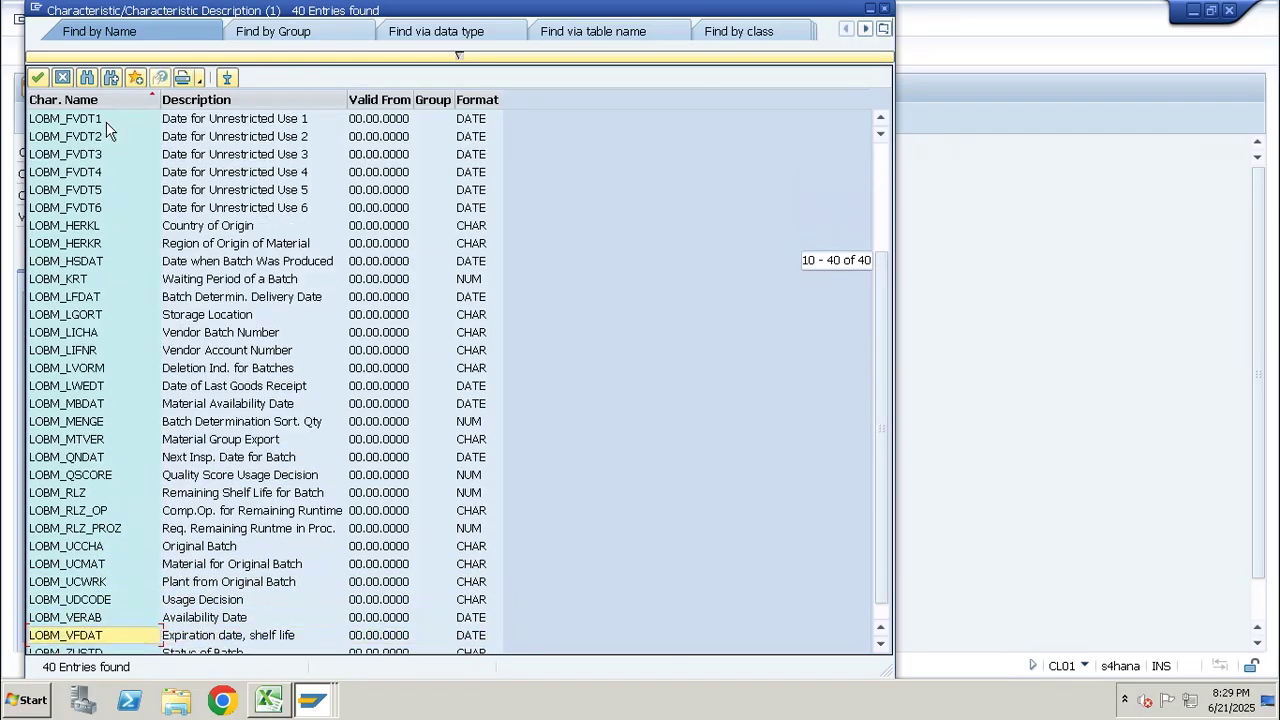
key("Down")
key("Up")
key("Up")
key("Up")
key("Up")
key("Up")
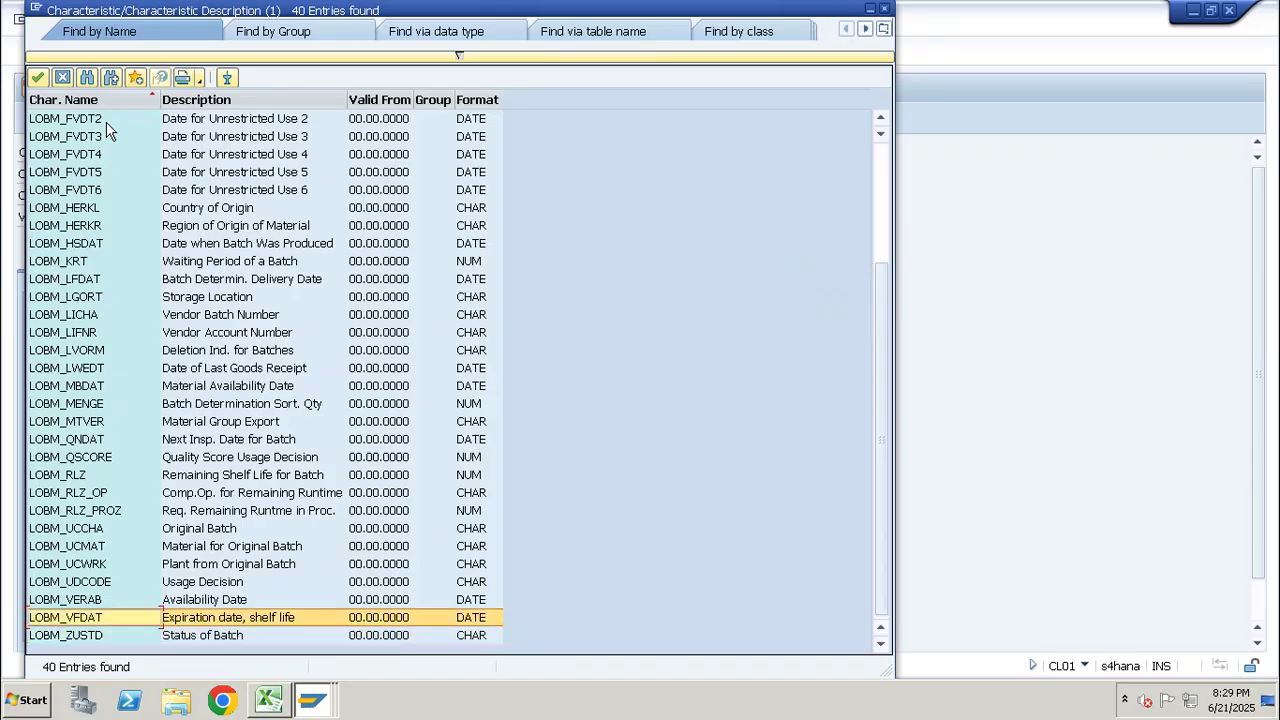
Assign the characteristic LOBM_VFDAT (Expiration date, shelf life) to the batch class FEFO_ROH.
key("Down")
key("Down")
key("Down")
key("Down")
double_click(114, 618)
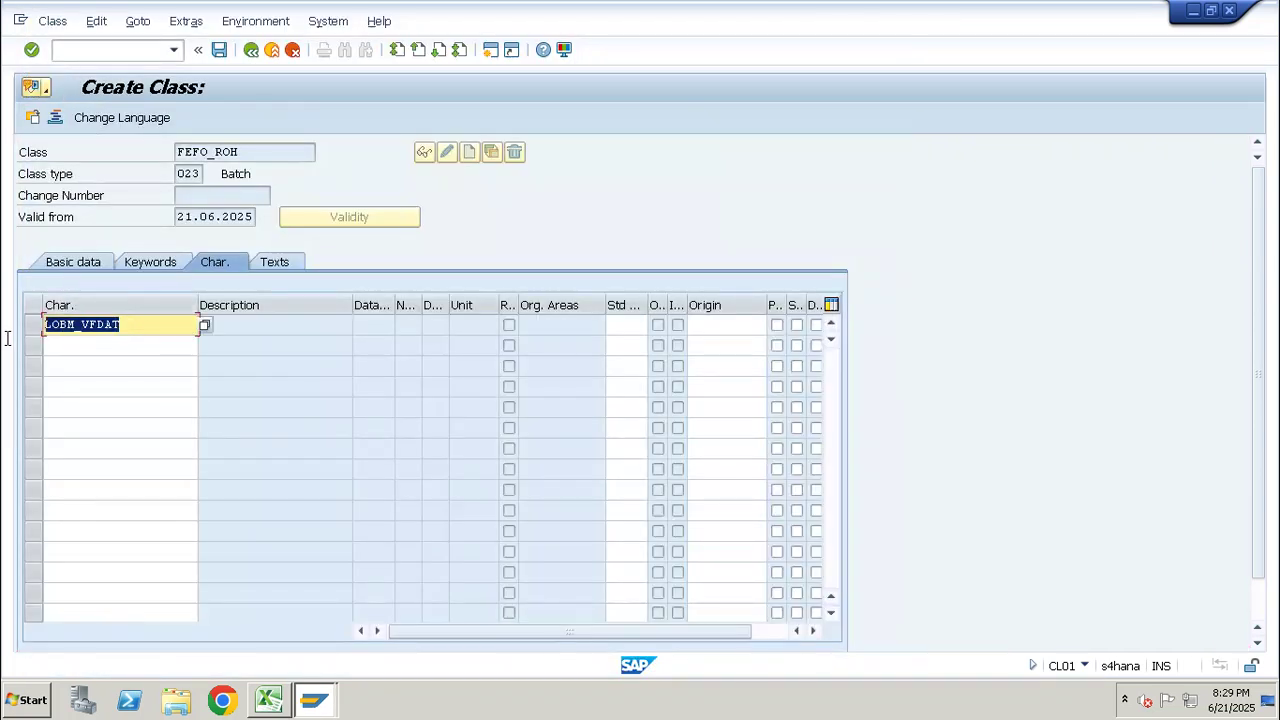
key("Return")
Review the basic data of the LOBM_VFDAT characteristic and return to the class's characteristics list.
left_click_drag(343, 324, 15, 328)
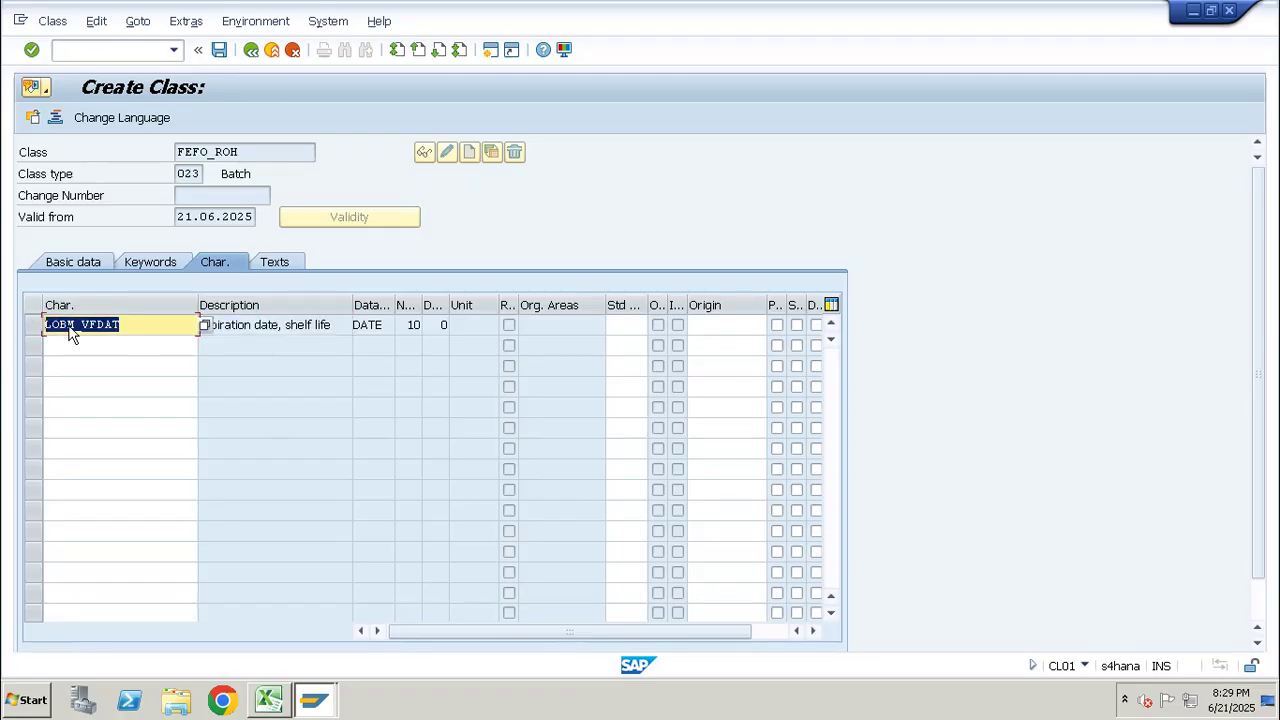
double_click(139, 324)
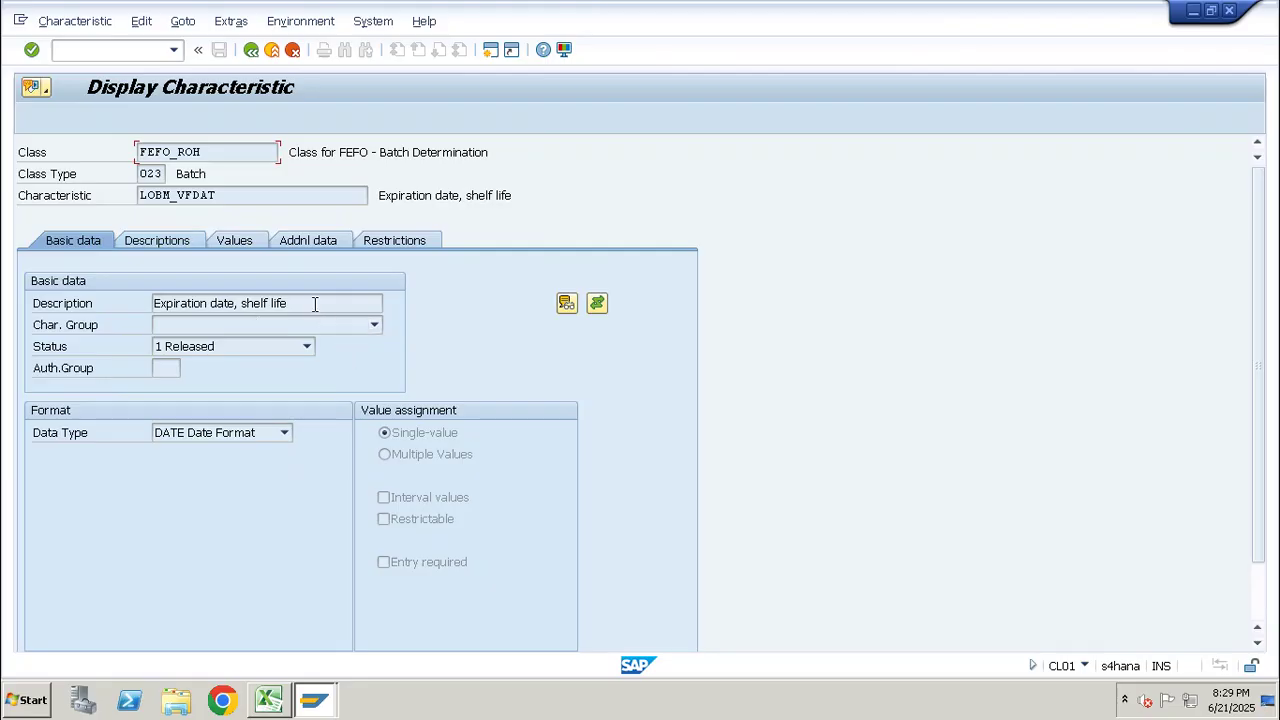
left_click_drag(316, 304, 140, 310)
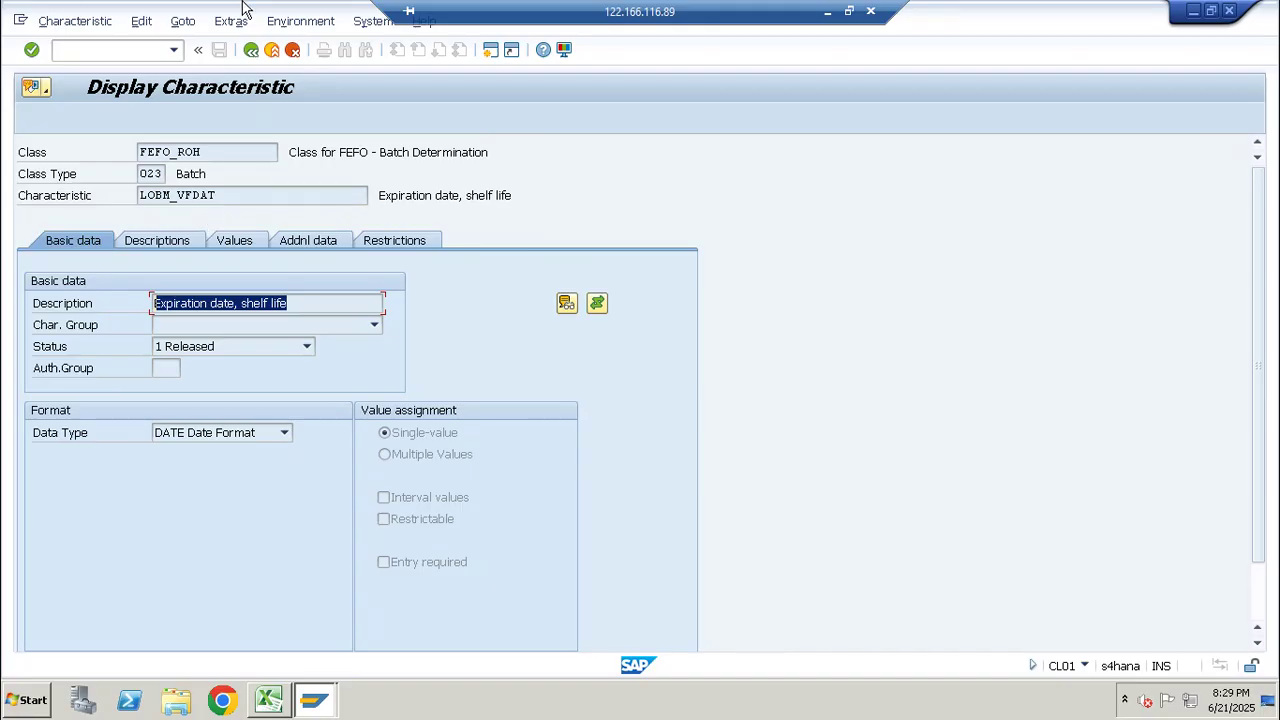
left_click(251, 49)
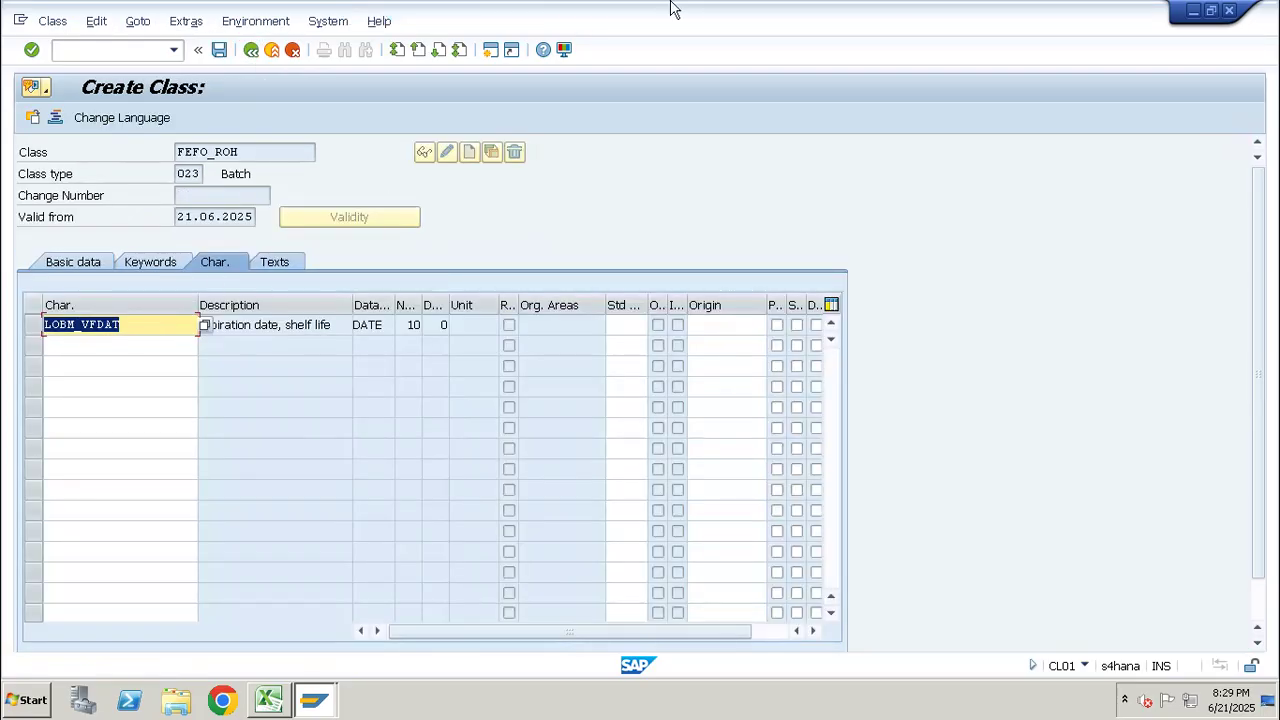
Switch to the Excel Batch Management sheet and record LOBM_VFDAT in C49, beside the Characteristics entry's CT04 code.
mouse_move(672, 3)
left_click(826, 17)
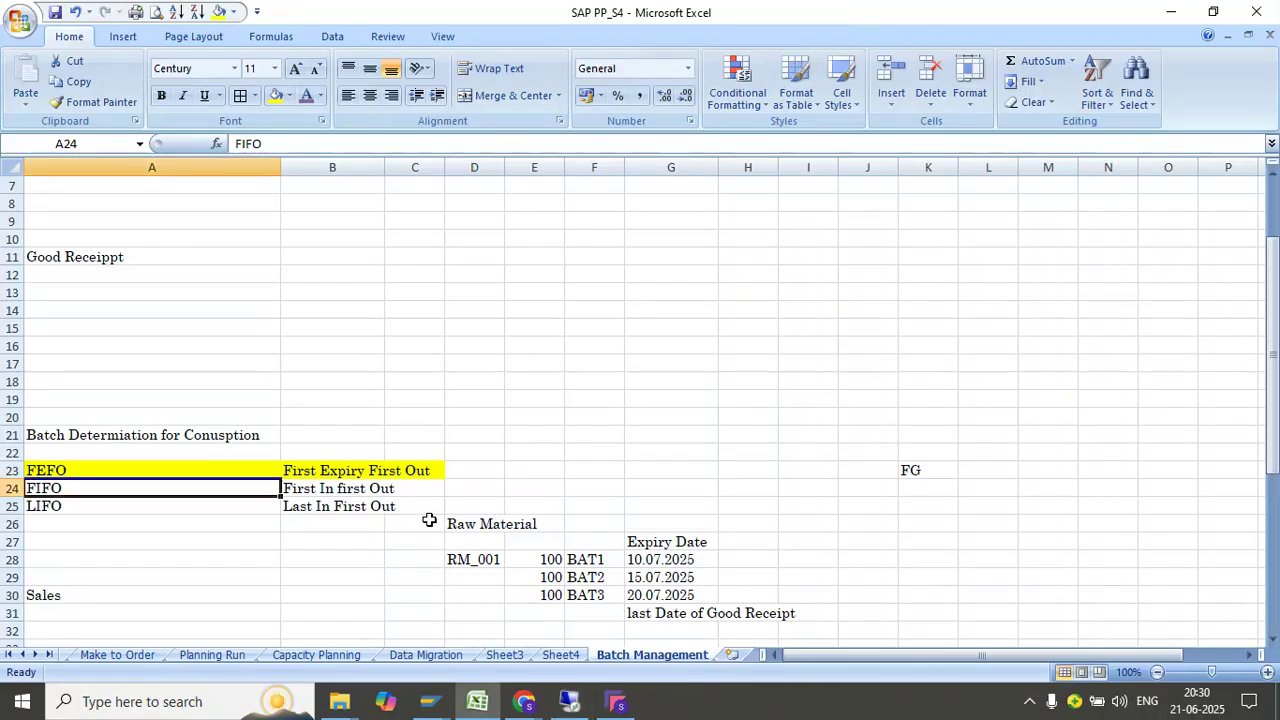
scroll(425, 520, "down", 6)
left_click(424, 561)
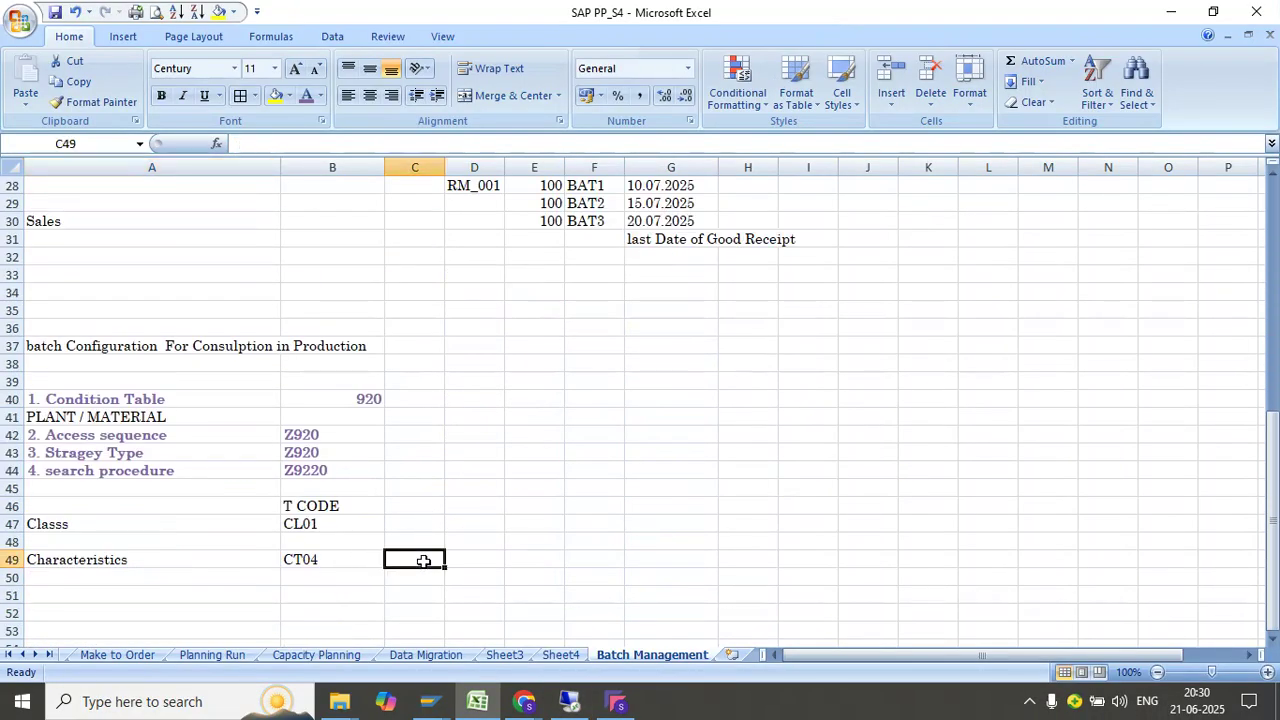
type("LOBM_")
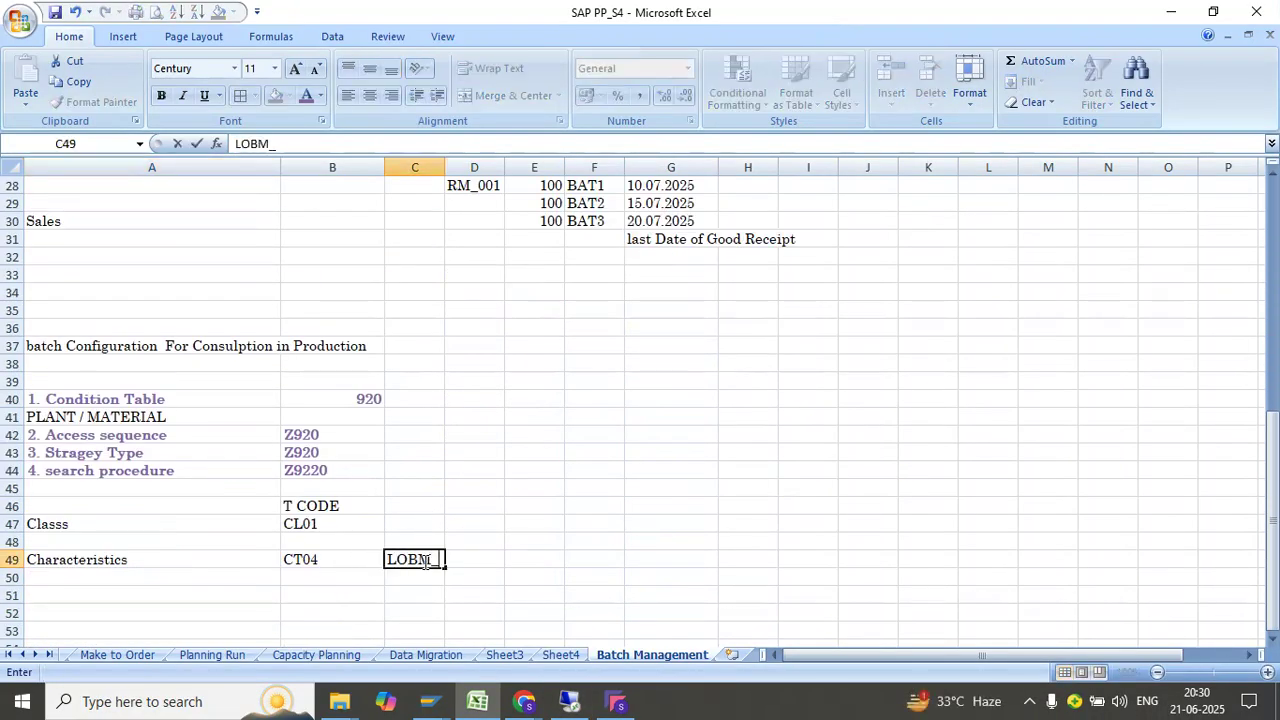
type("C")
key("BackSpace")
type("VFDAT")
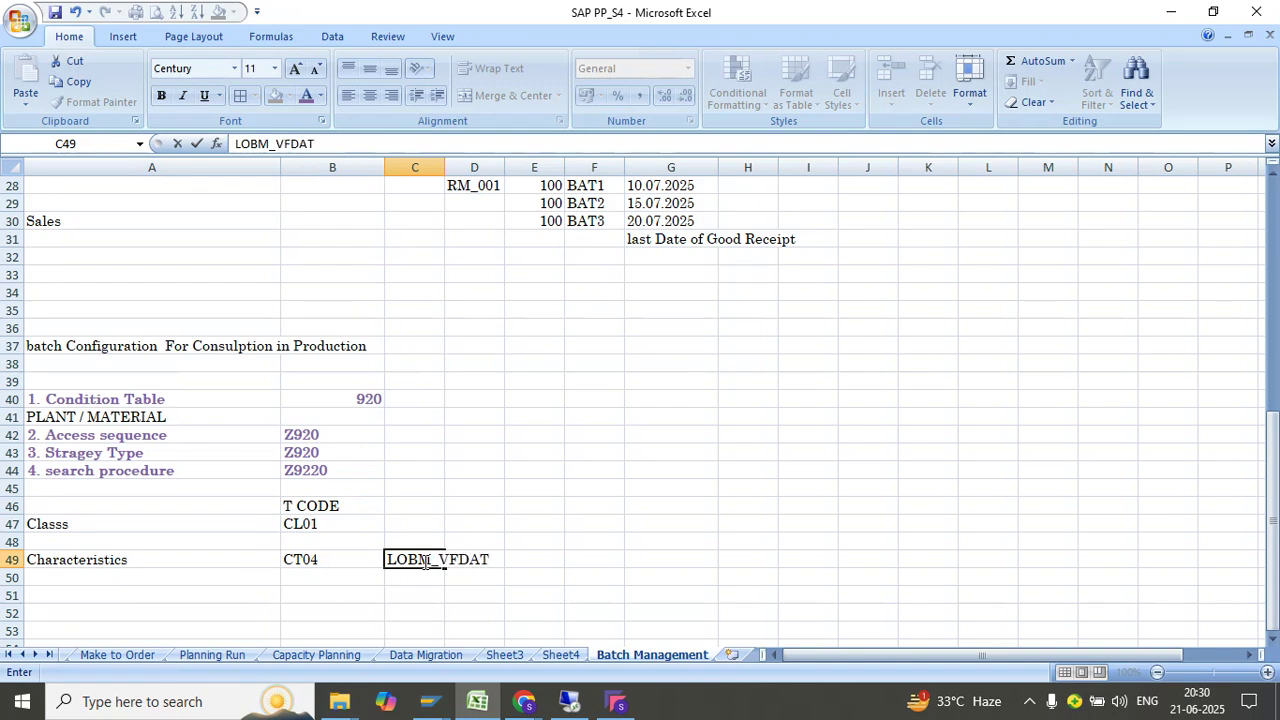
key("Tab")
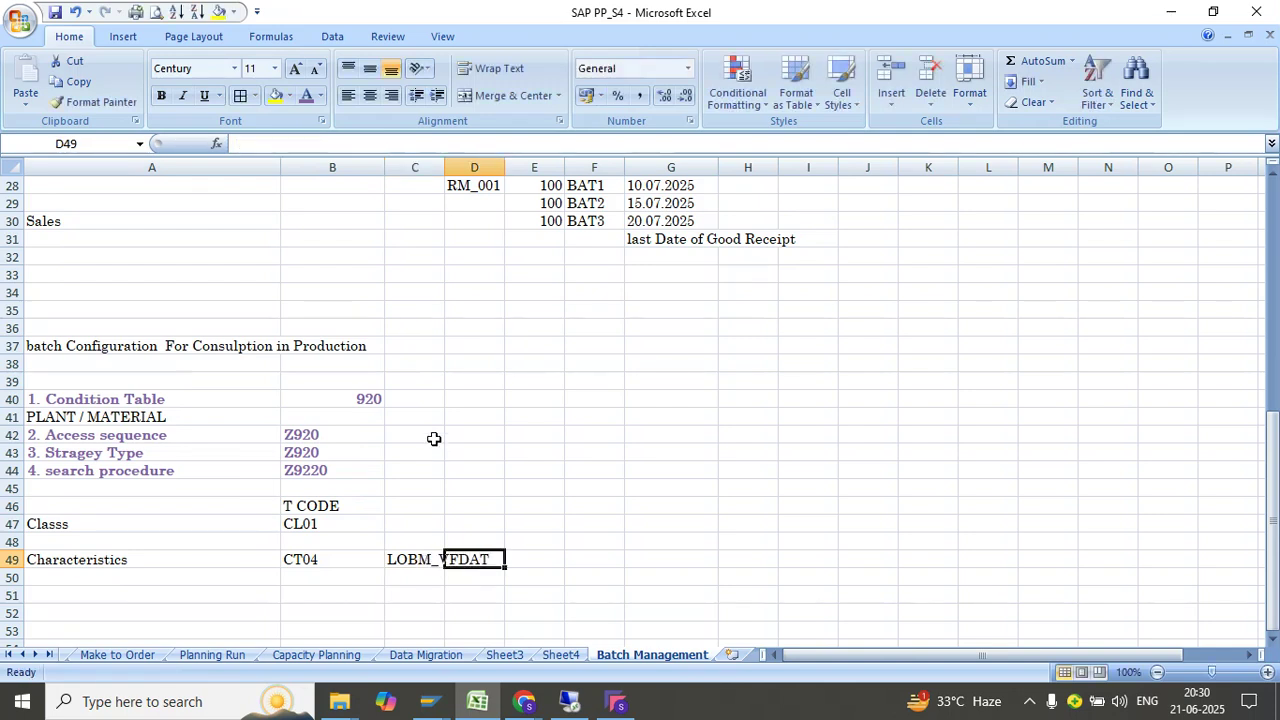
Widen column C to fit the characteristic name and enter "expiration" as its description in D49.
left_click_drag(443, 168, 558, 168)
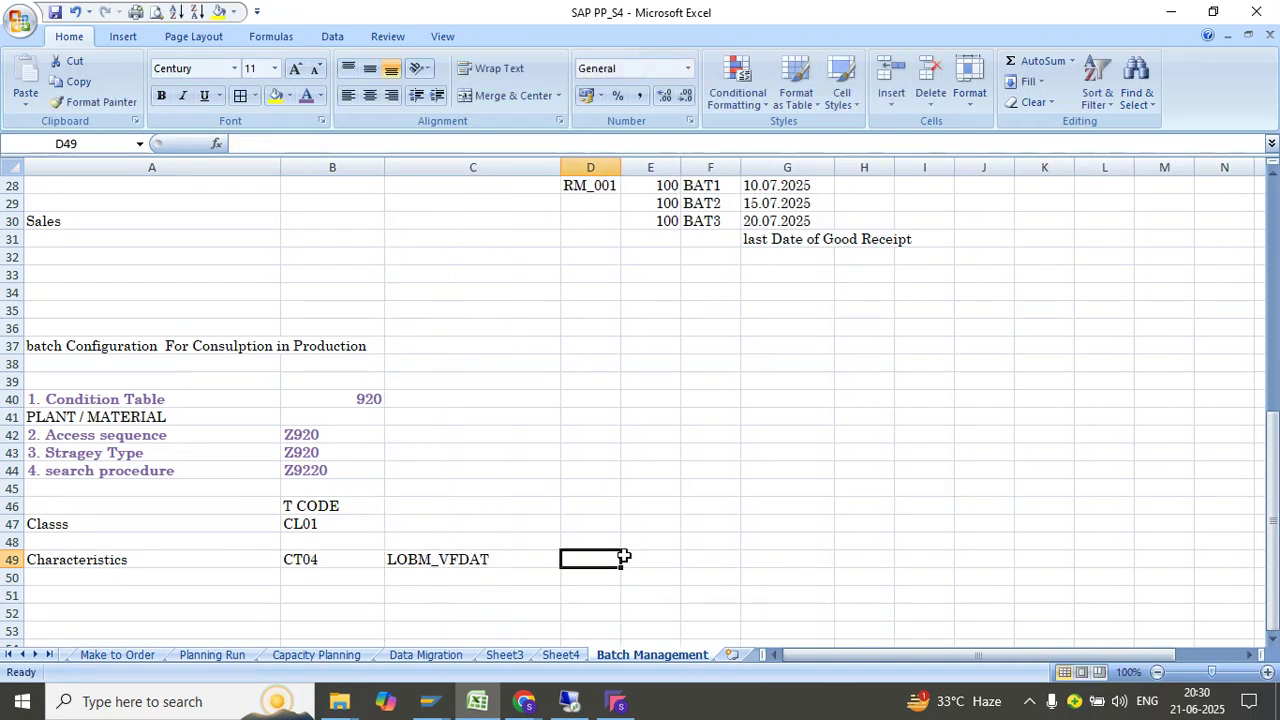
type("expiration")
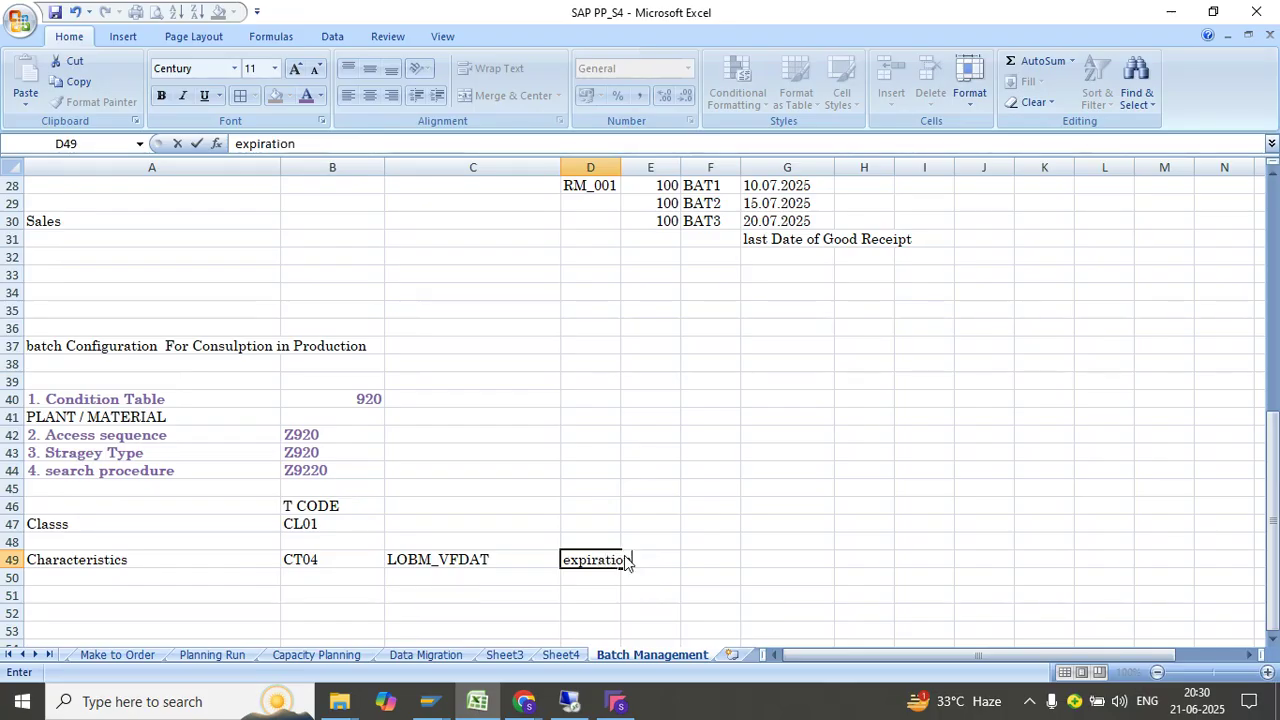
key("Return")
Check the class name in SAP and record FEFO_ROH in C47 of the Excel sheet, beside CL01.
left_click(569, 701)
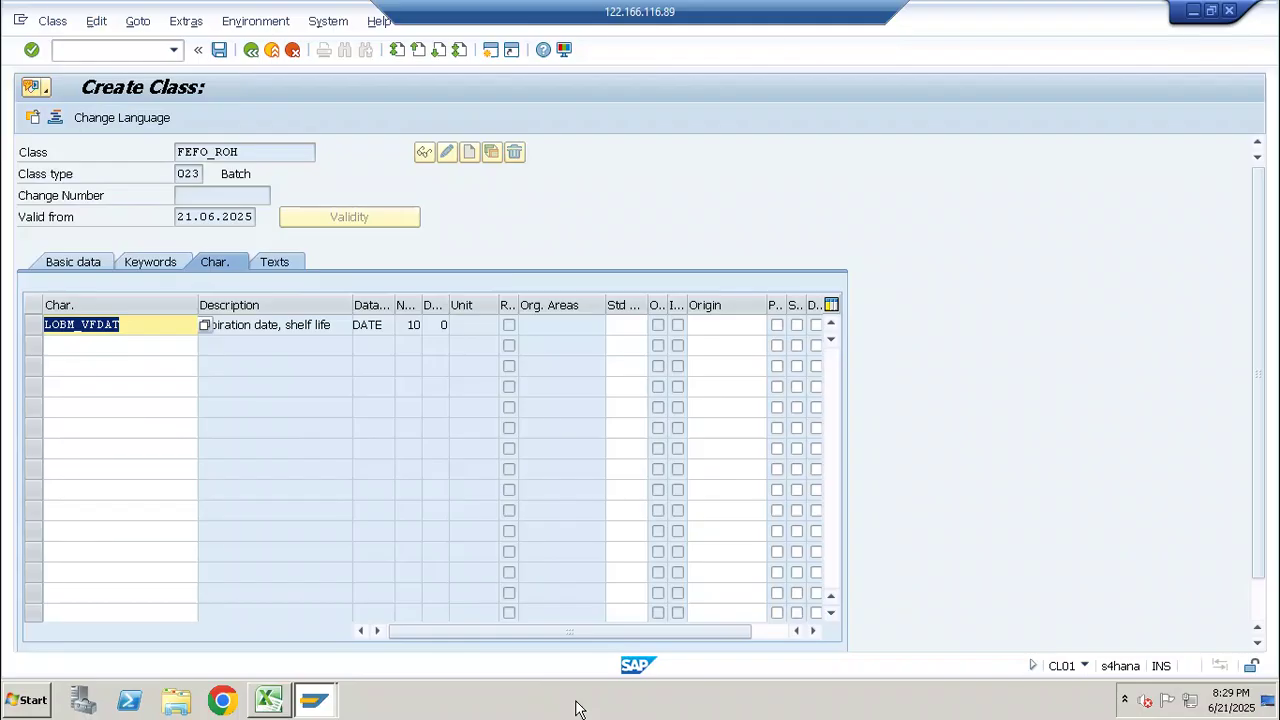
left_click_drag(244, 153, 132, 160)
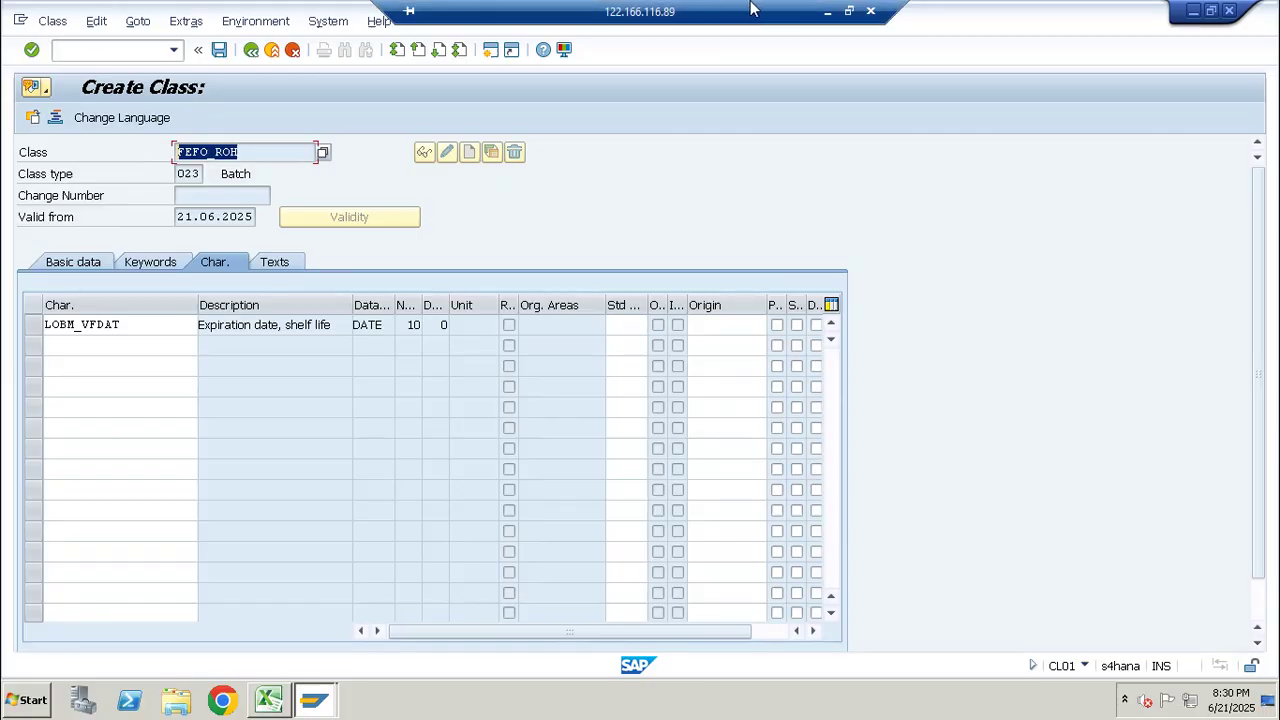
left_click(826, 14)
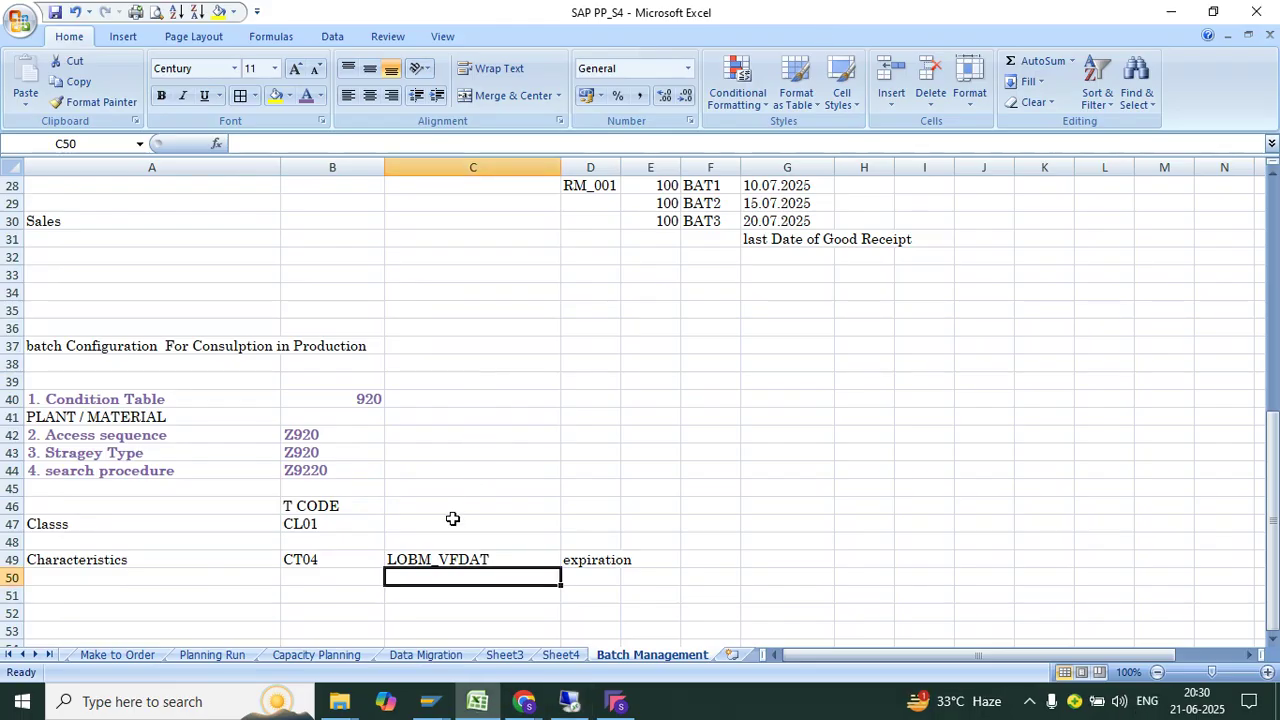
left_click(452, 518)
type("FEF")
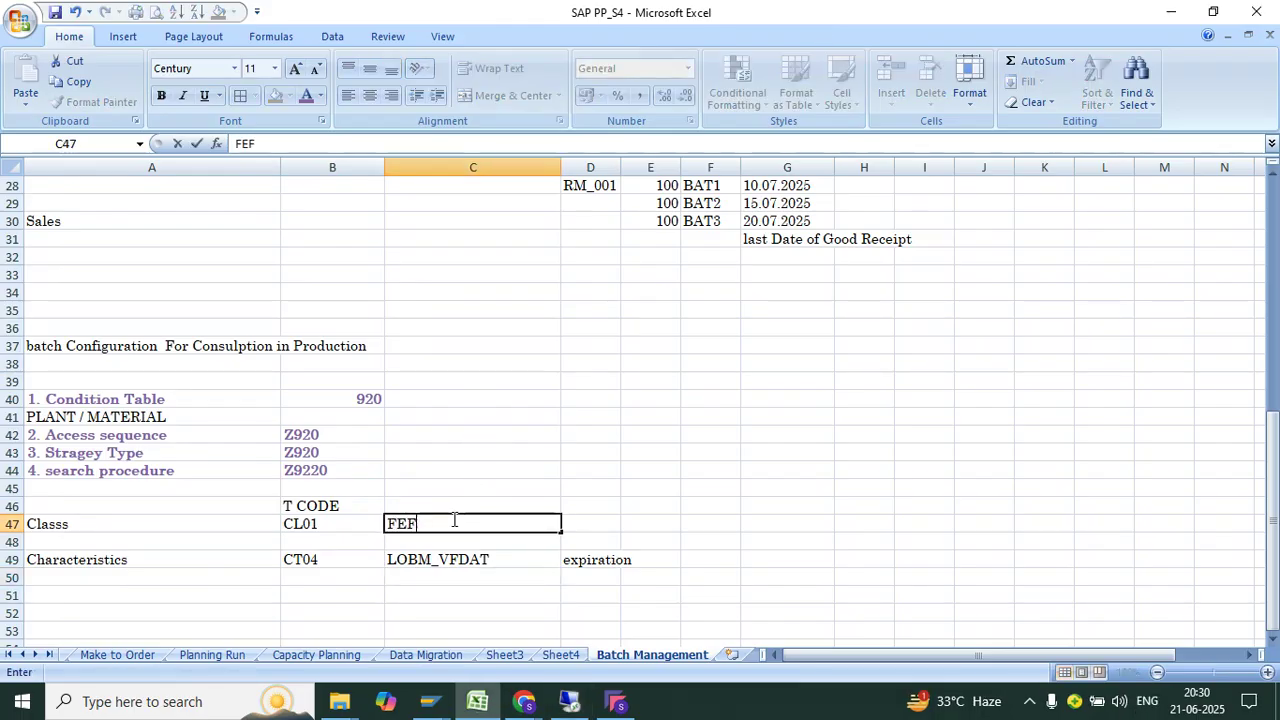
type("O_ROH")
key("Return")
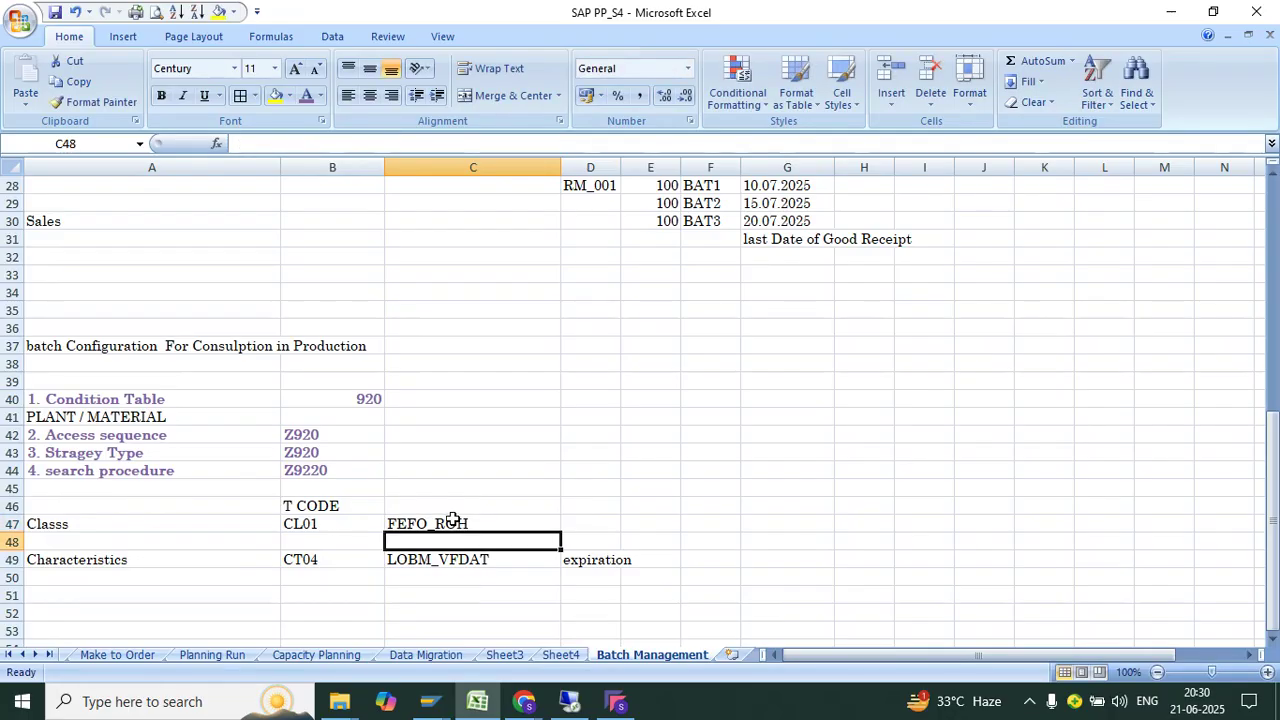
Return to the Create Class screen in SAP, check the class's basic data and save the class FEFO_ROH.
left_click(568, 700)
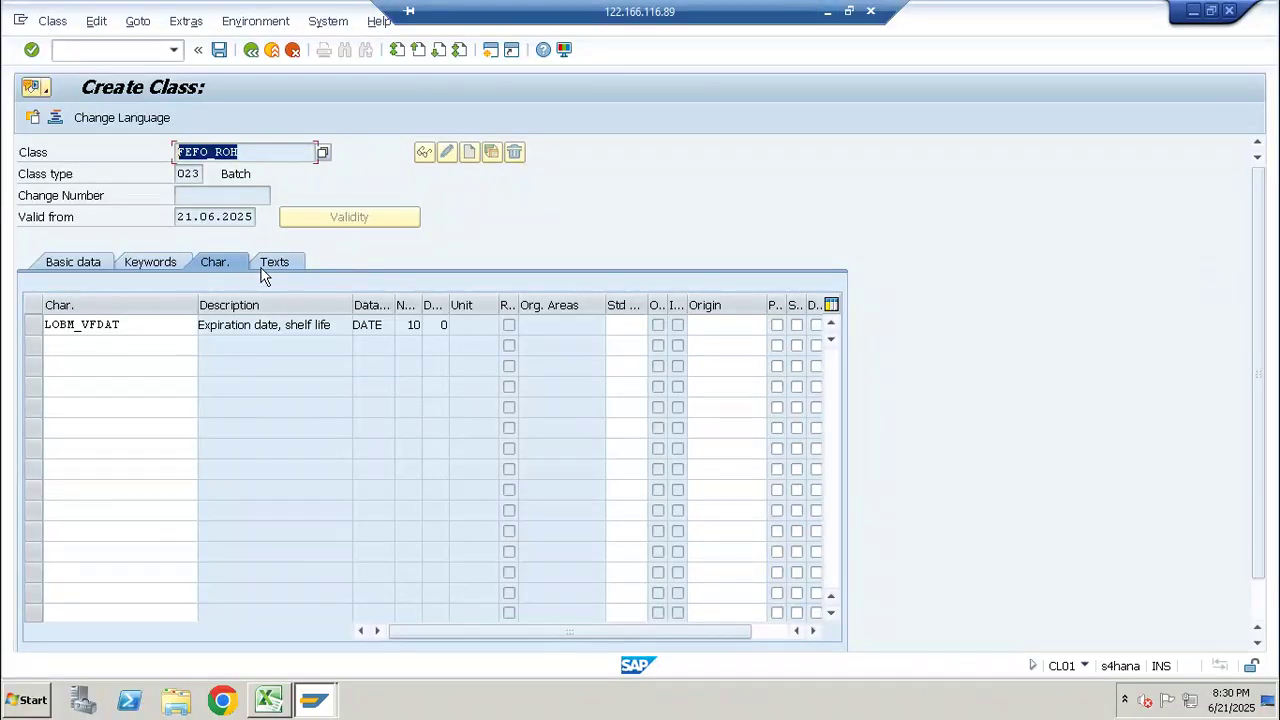
left_click(251, 50)
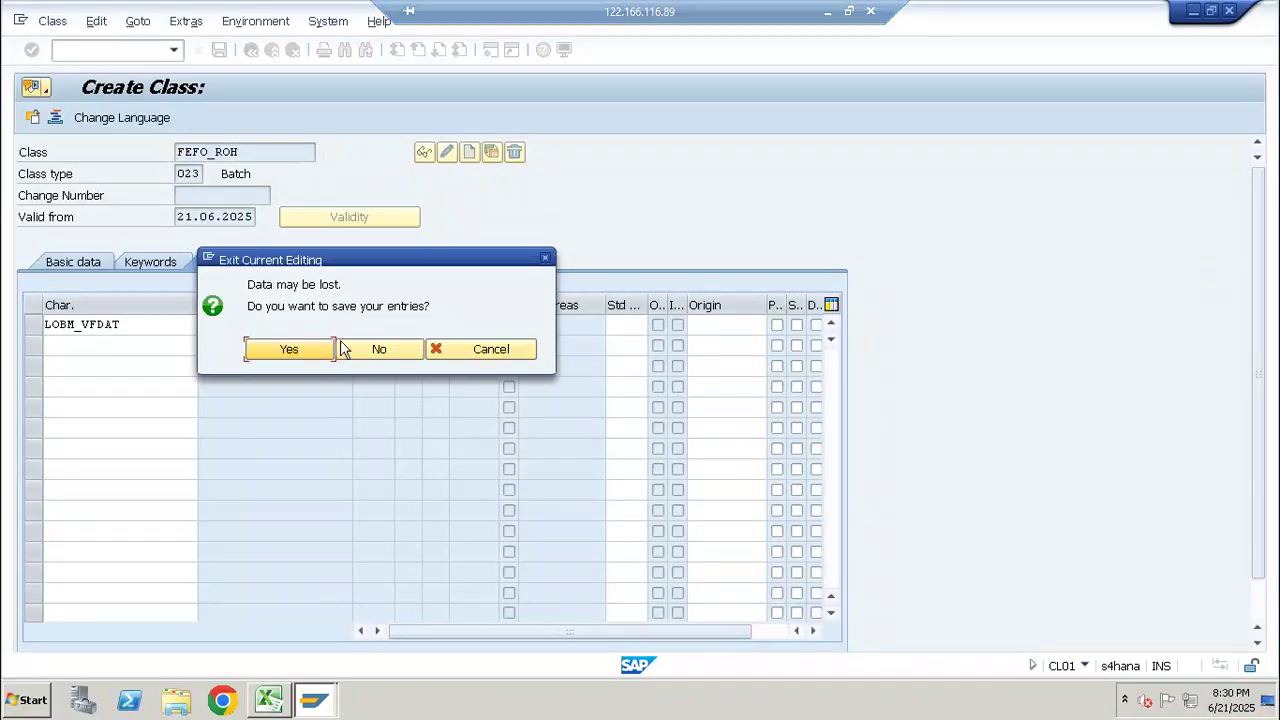
left_click(478, 356)
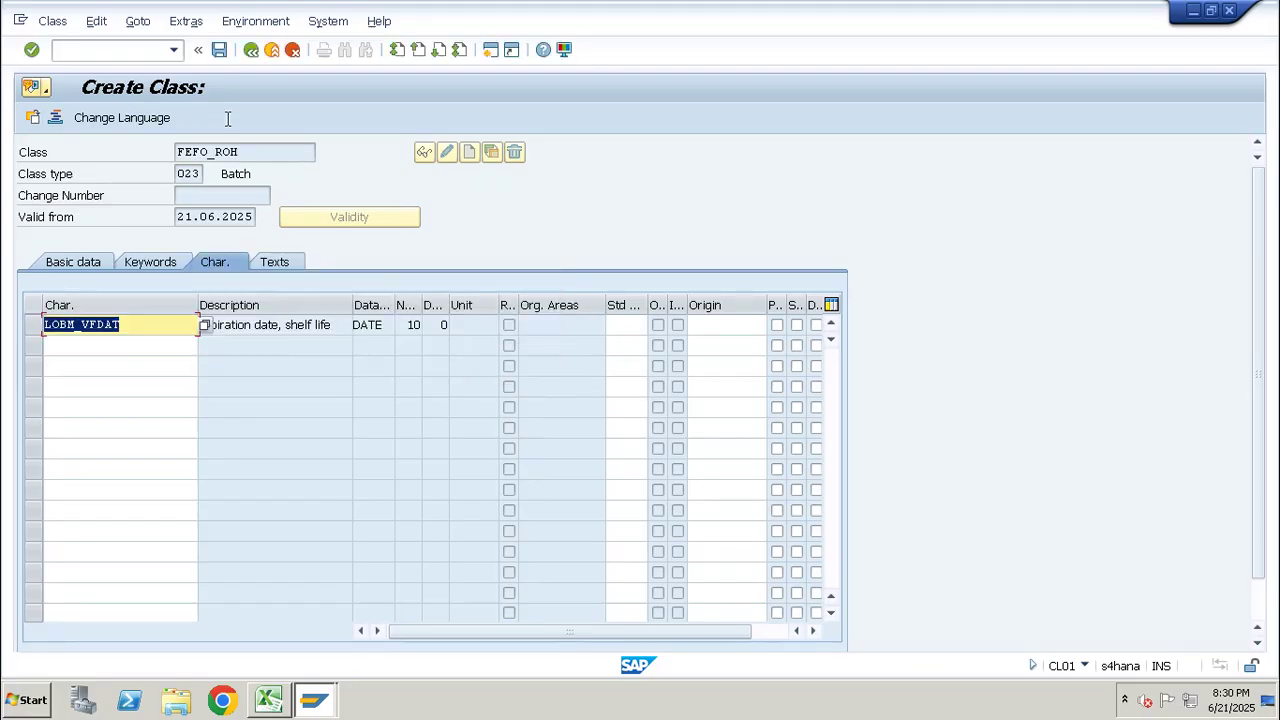
left_click(73, 264)
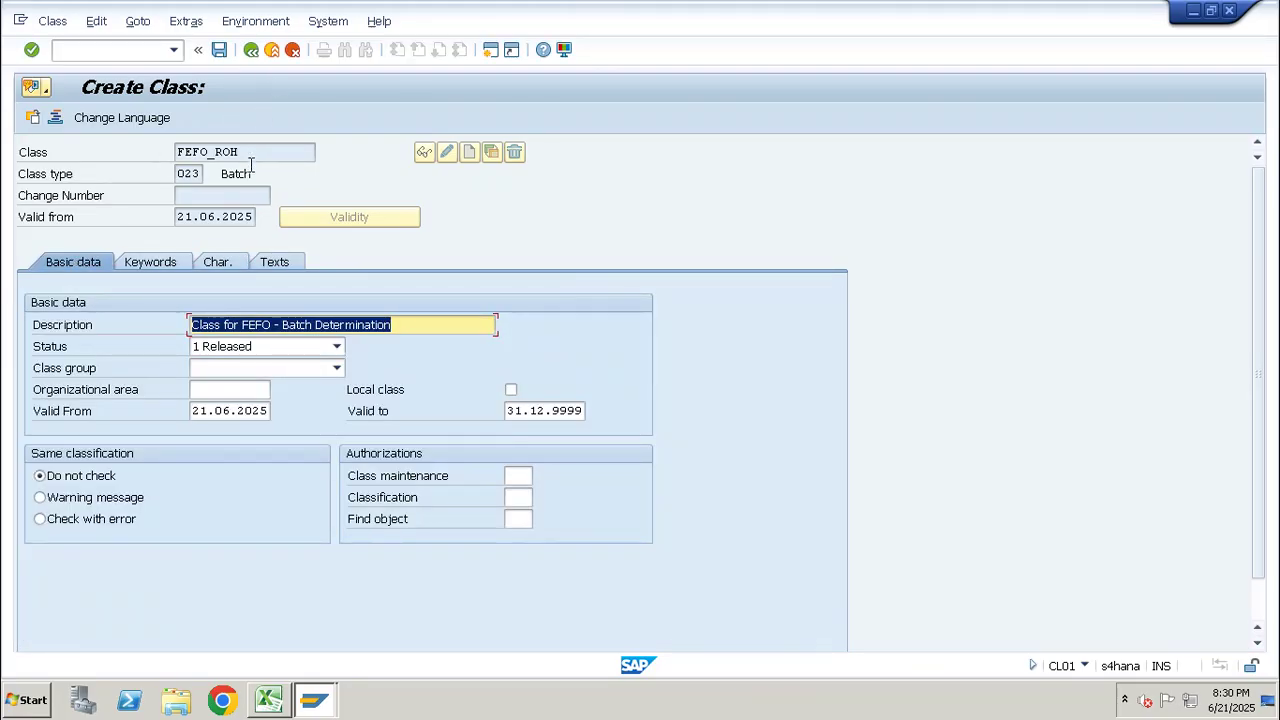
left_click_drag(250, 155, 130, 153)
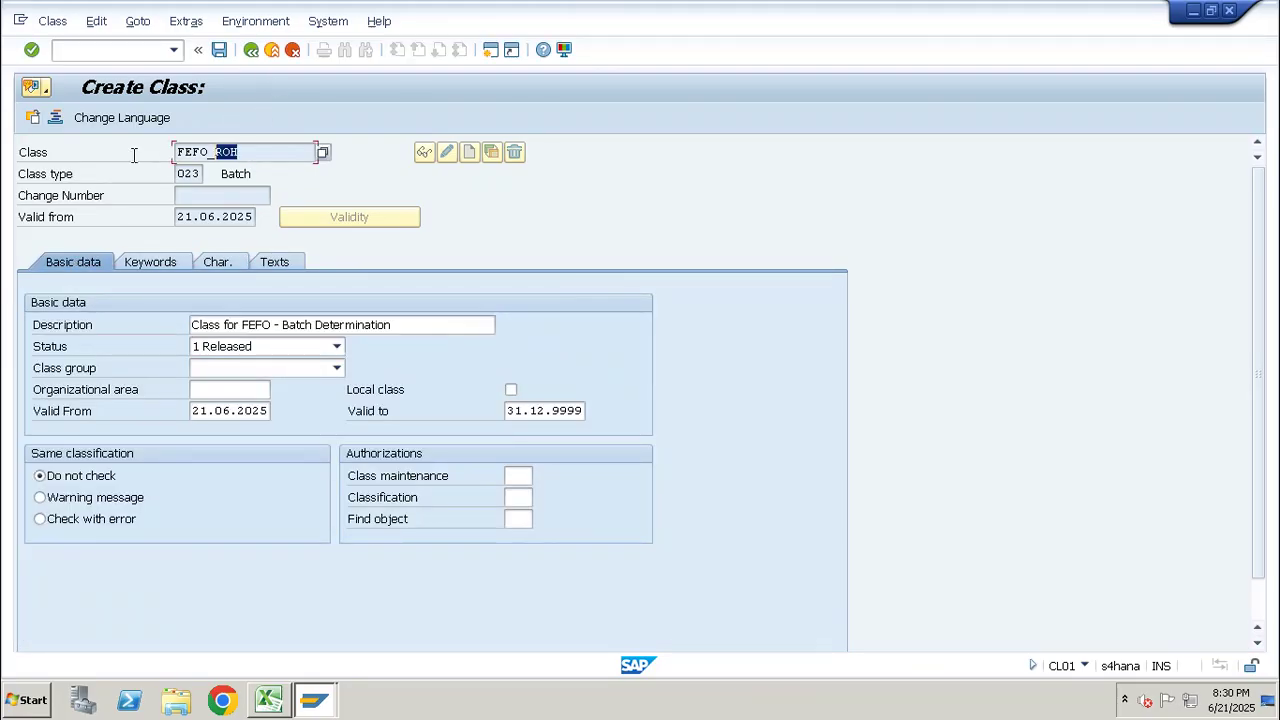
left_click(220, 51)
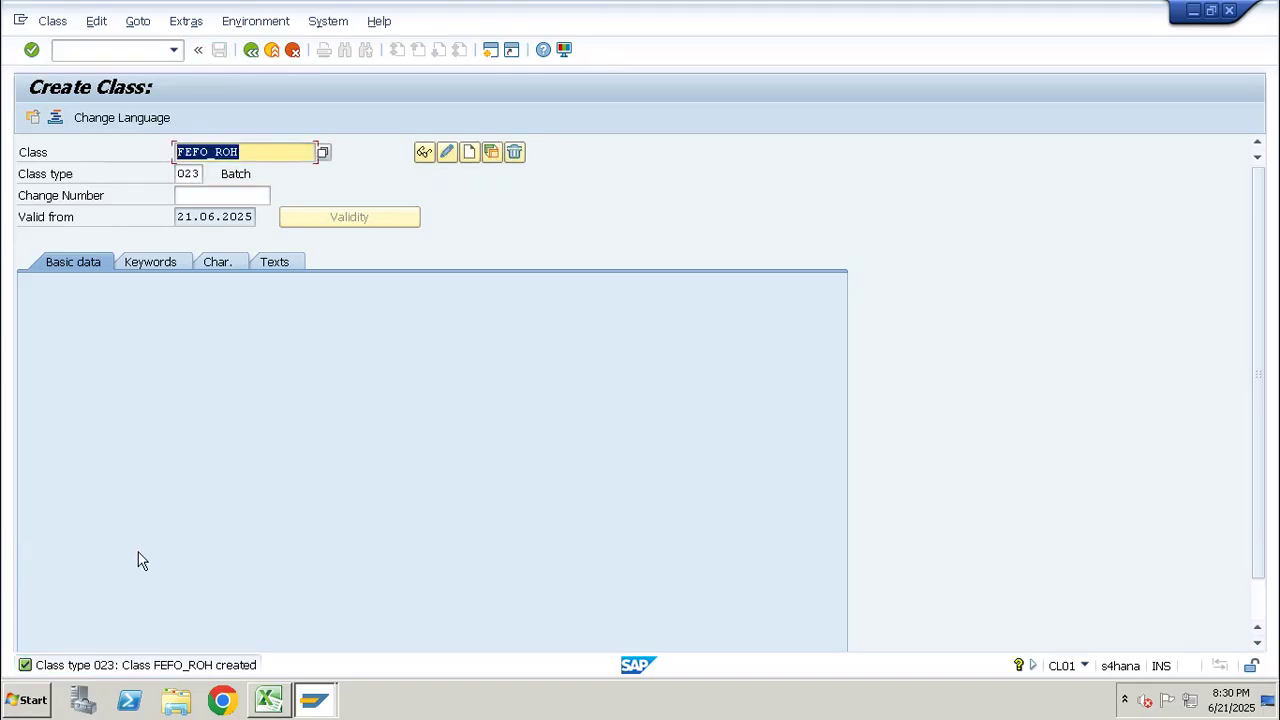
Switch to the Excel sheet and move the Characteristics entry up from row 49 to row 48, directly below the class row.
mouse_move(718, 8)
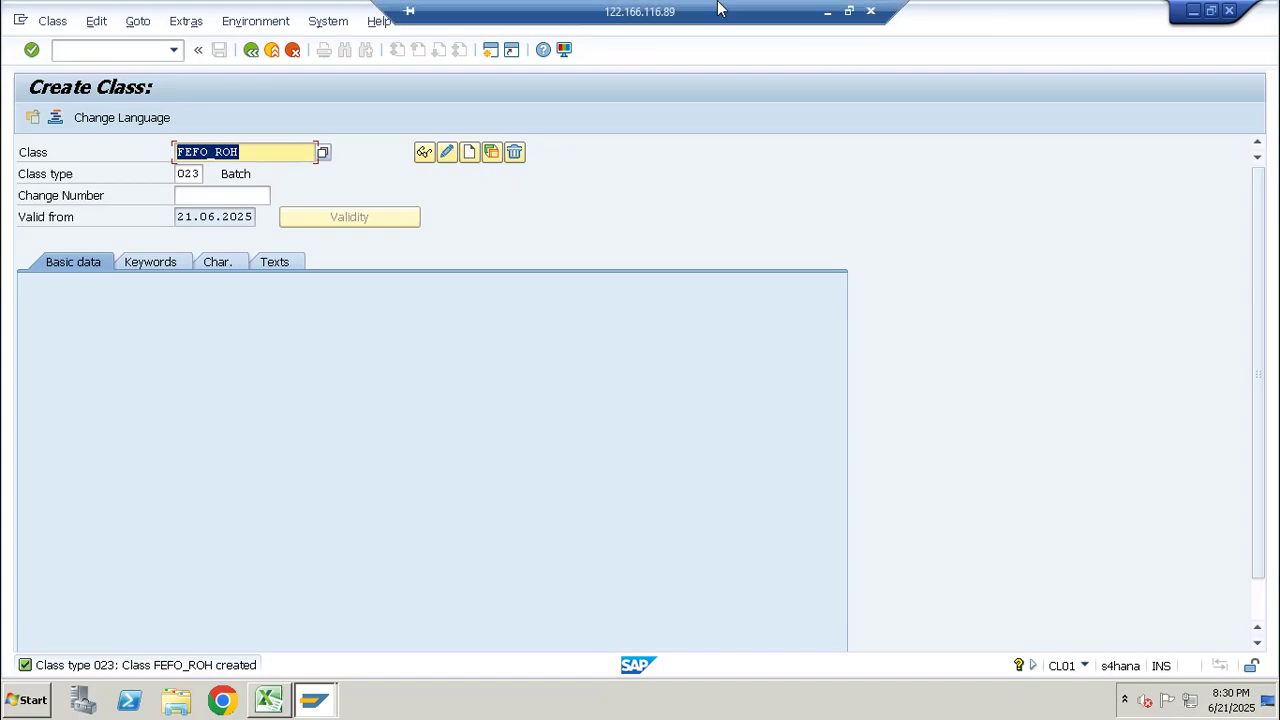
left_click(828, 12)
left_click(116, 562)
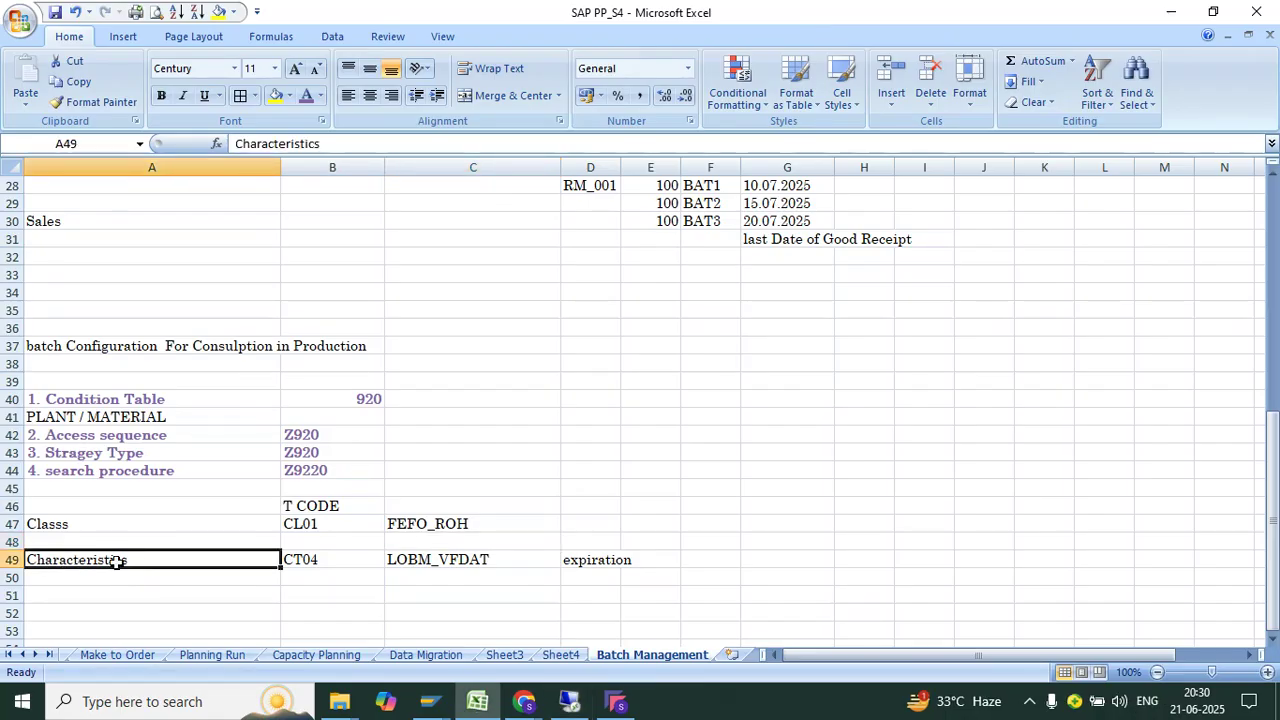
left_click_drag(116, 562, 586, 546)
key("ctrl+c")
key("Up")
left_click_drag(111, 506, 586, 541)
Enter the label "Sort Rule" in cell A52 below the class and characteristics notes.
left_click(168, 601)
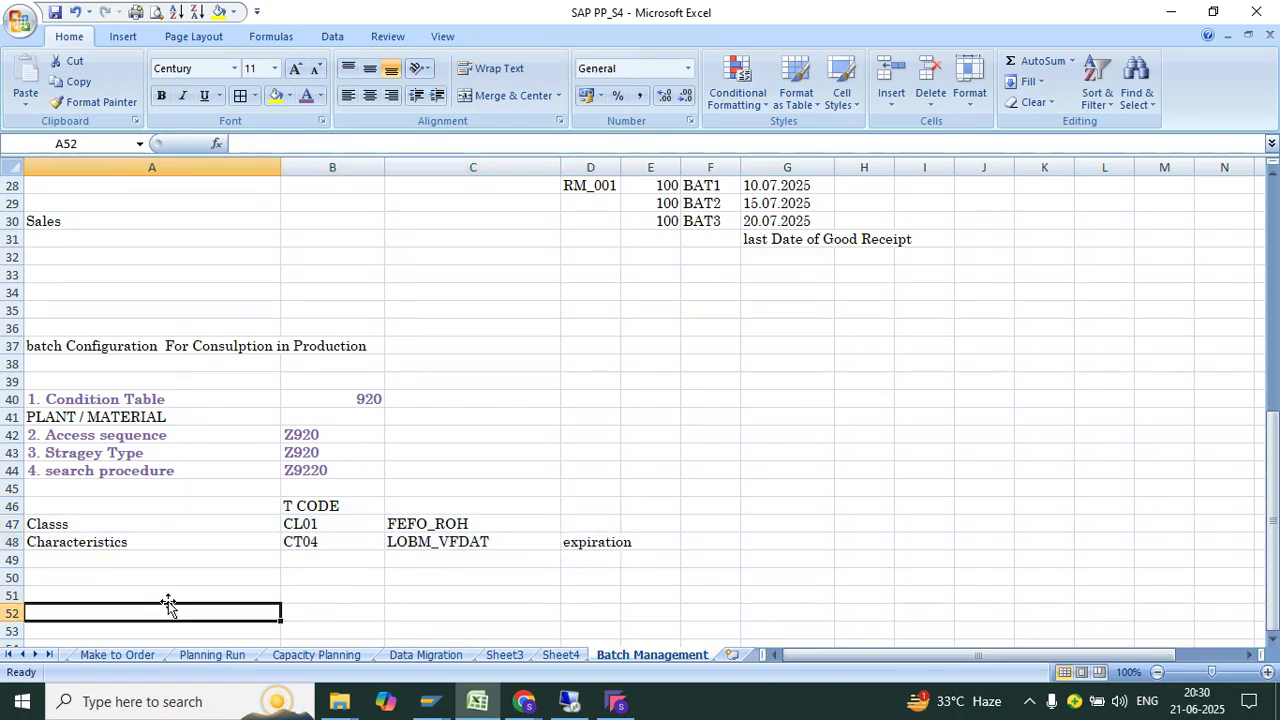
key("Down")
key("Up")
key("Up")
key("Down")
type("Sort")
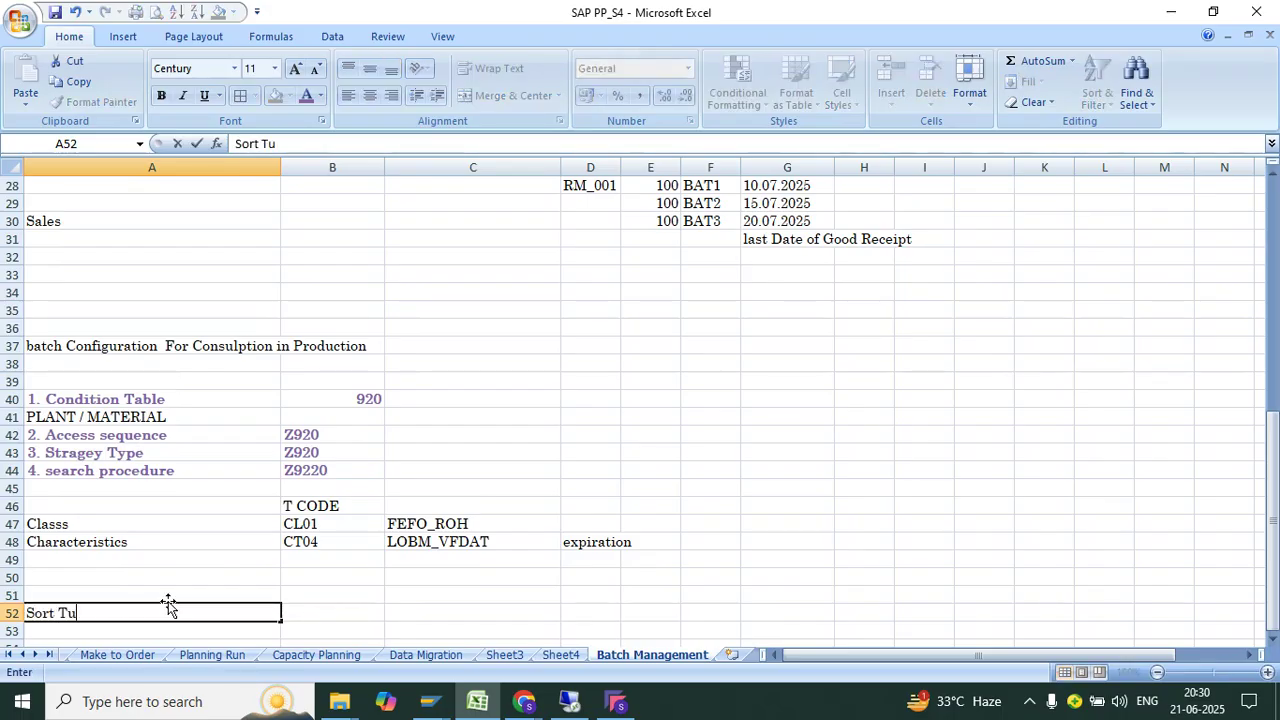
key("BackSpace")
key("BackSpace")
type("Rule")
key("Tab")
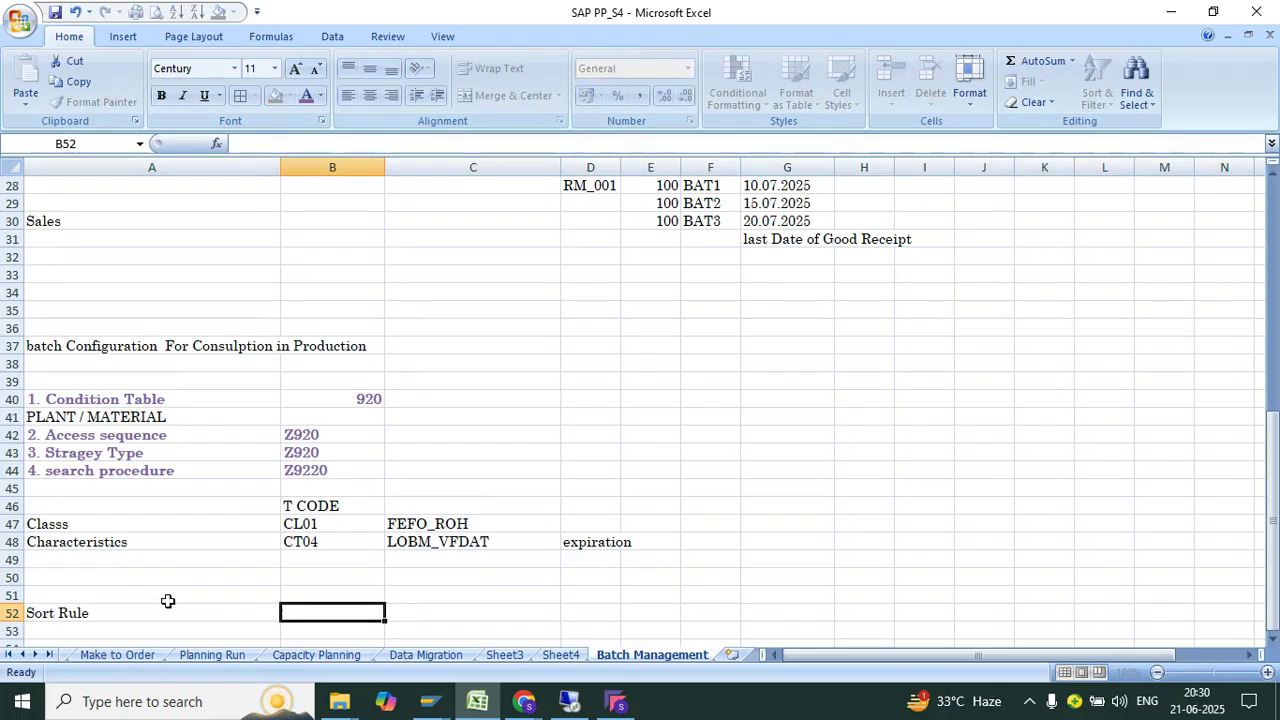
Enter CO70 as the Sort Rule's transaction code in cell B52.
key("Tab")
key("shift+Tab")
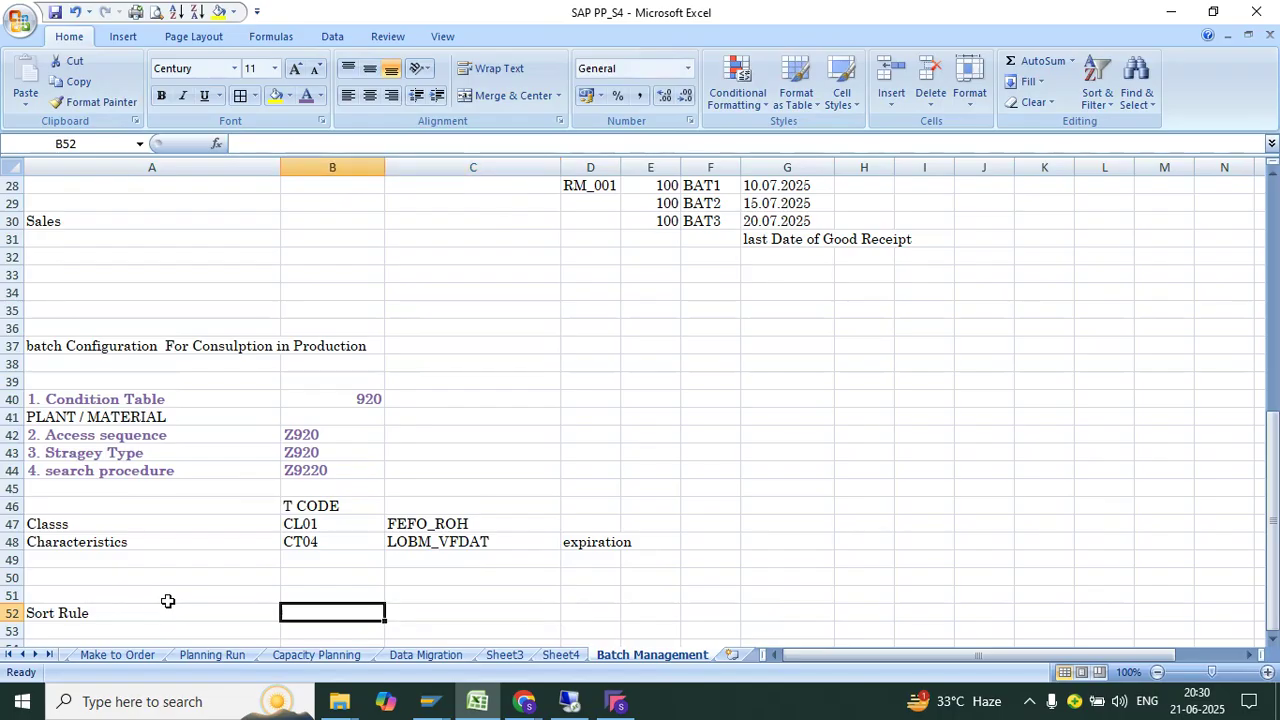
type("CO70")
key("Return")
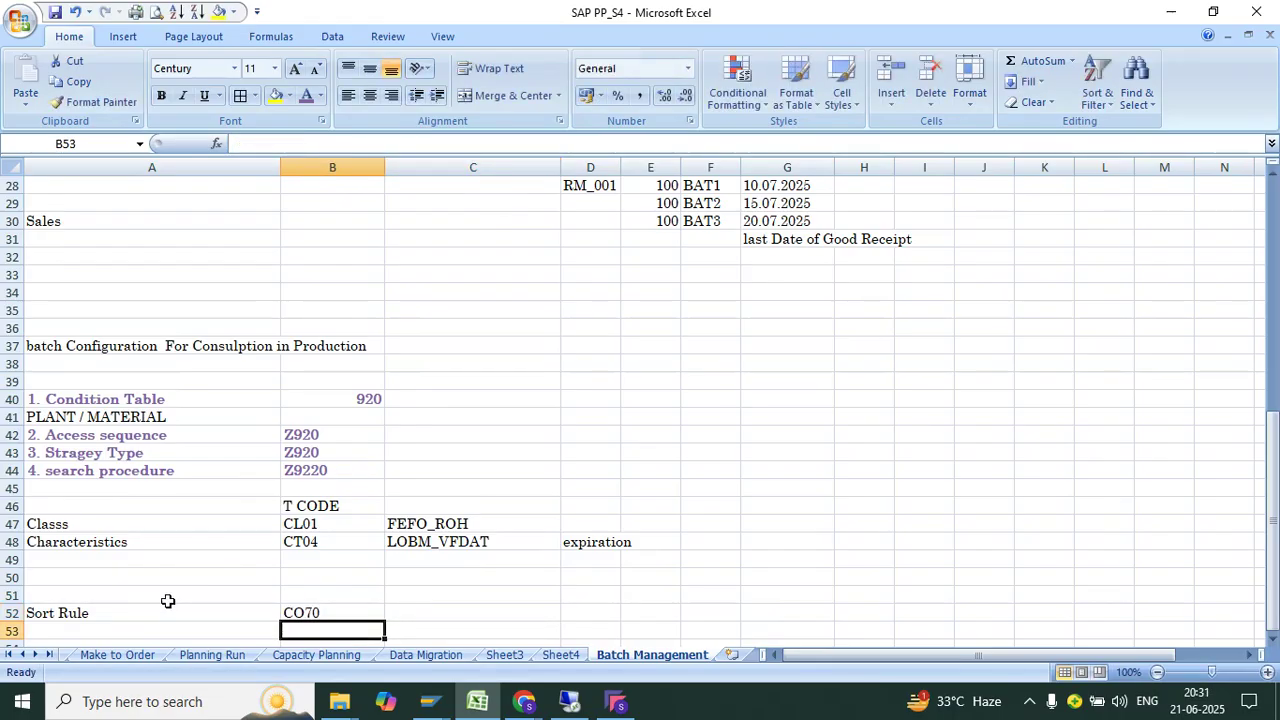
key("Down")
key("Down")
key("Down")
key("Down")
Set the Sort Rule's transaction code in B52 to CU70 and switch back to the SAP session.
left_click(317, 544)
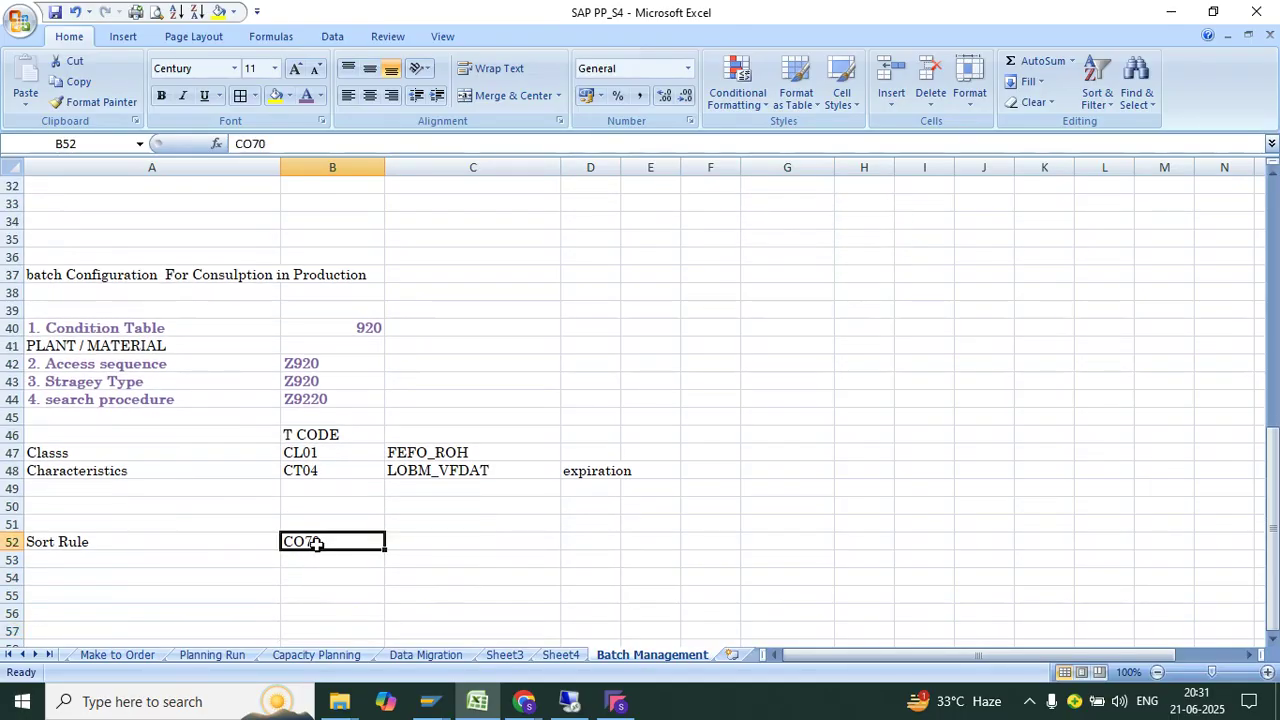
type("CU70")
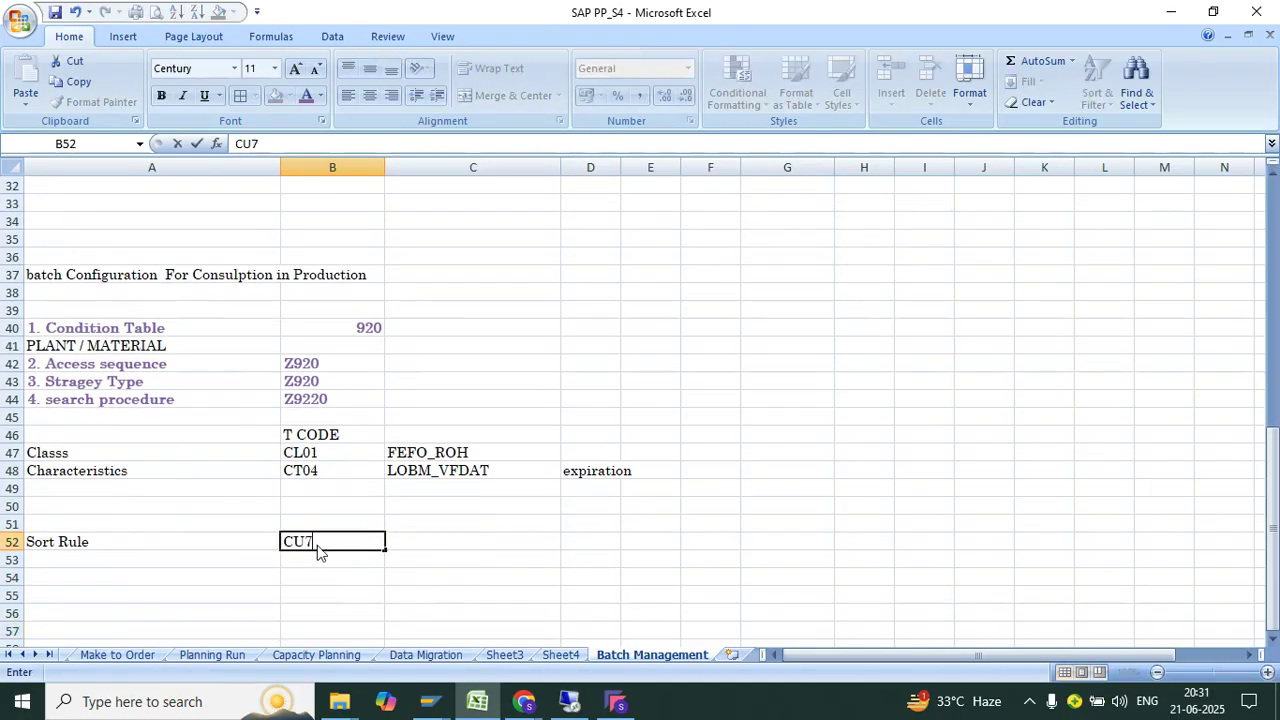
key("Return")
left_click(167, 558)
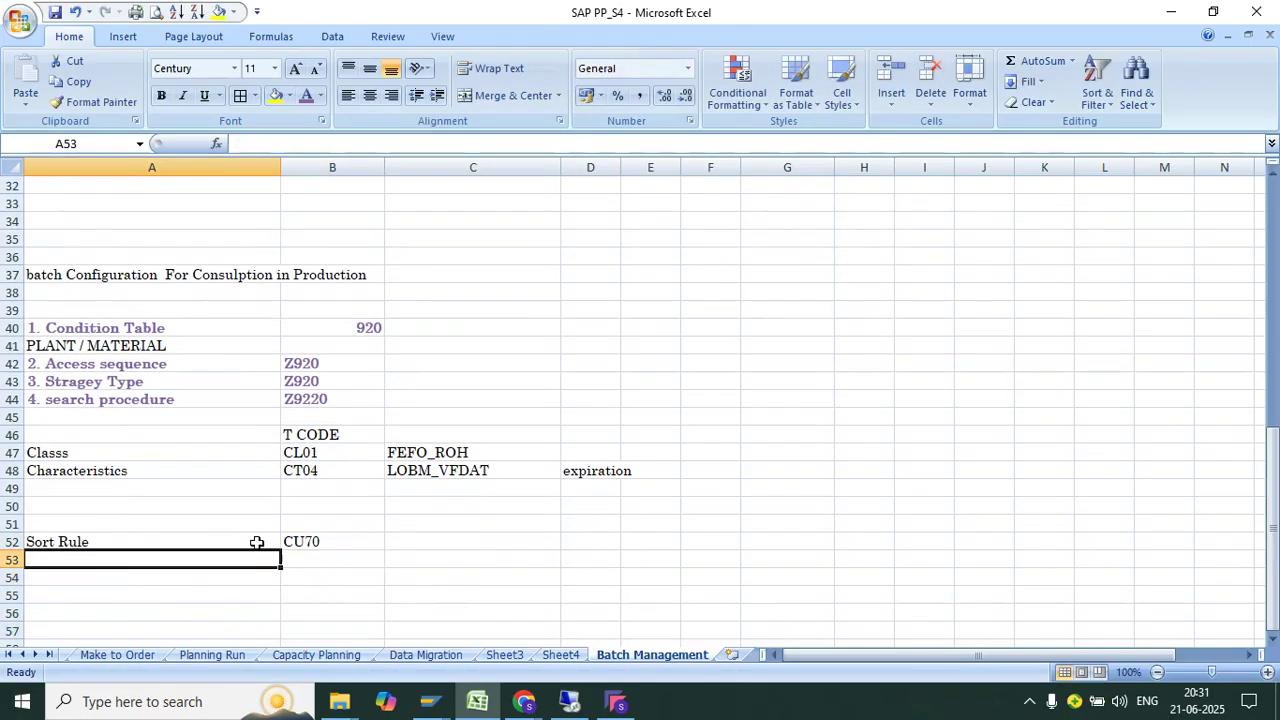
left_click(260, 542)
left_click(330, 542)
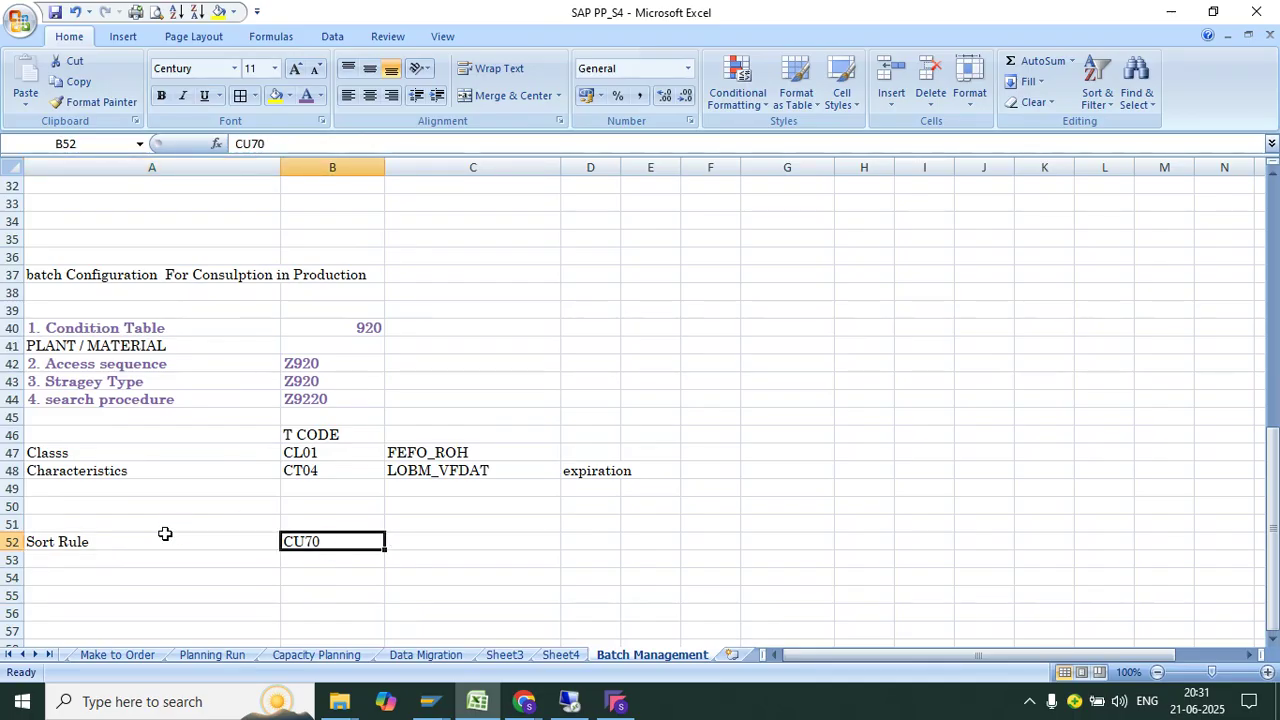
left_click(568, 700)
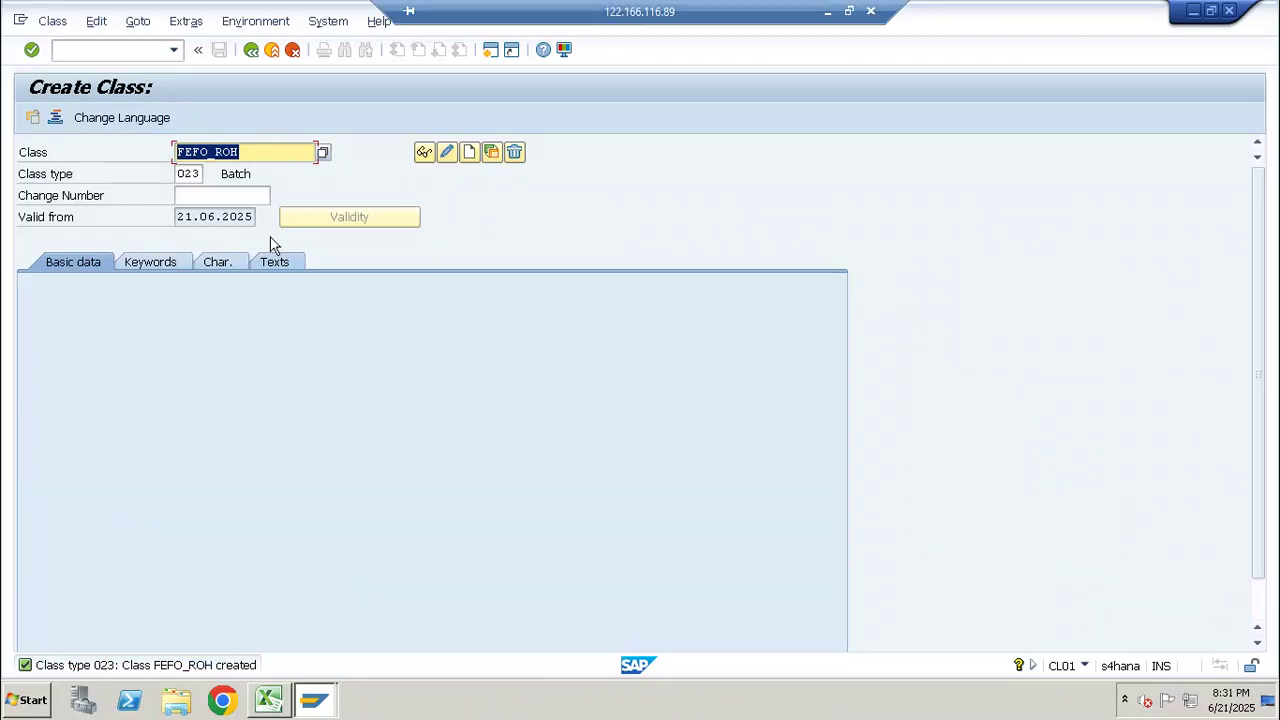
Start transaction CU70 and enter Z_FEFO_ROH as the name of the new sort sequence.
left_click(155, 52)
type("/NCU70")
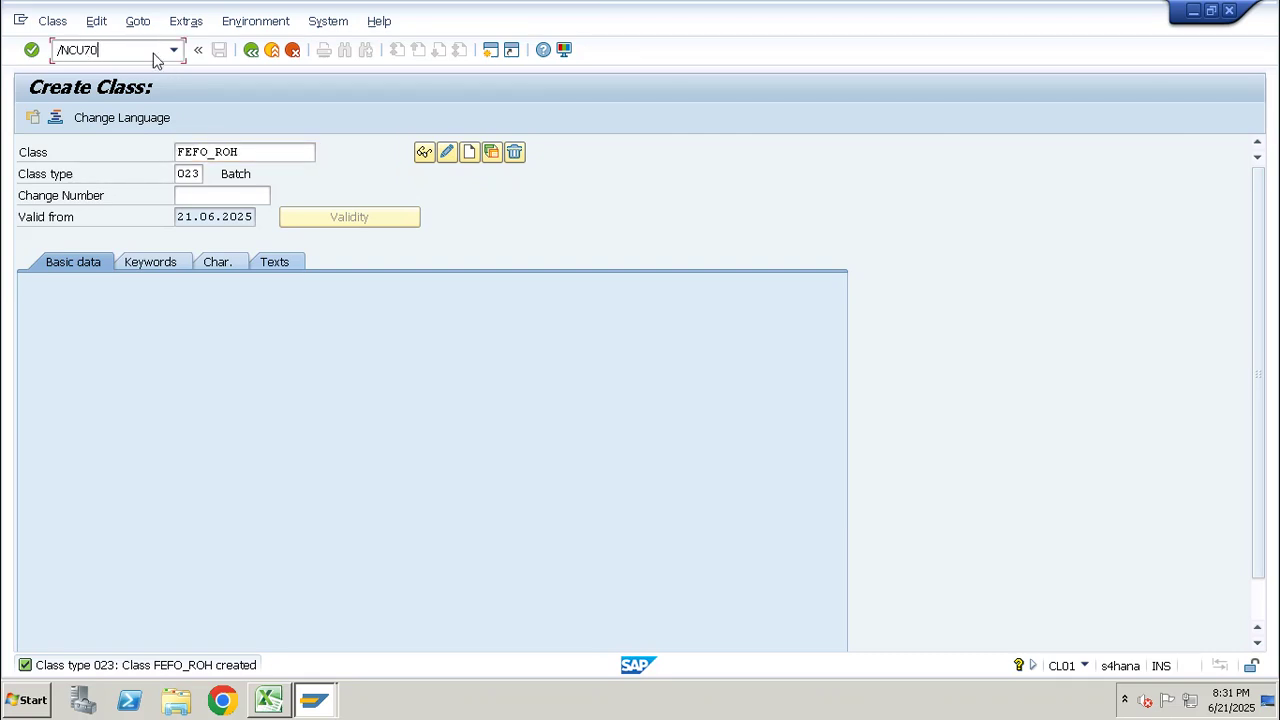
key("Return")
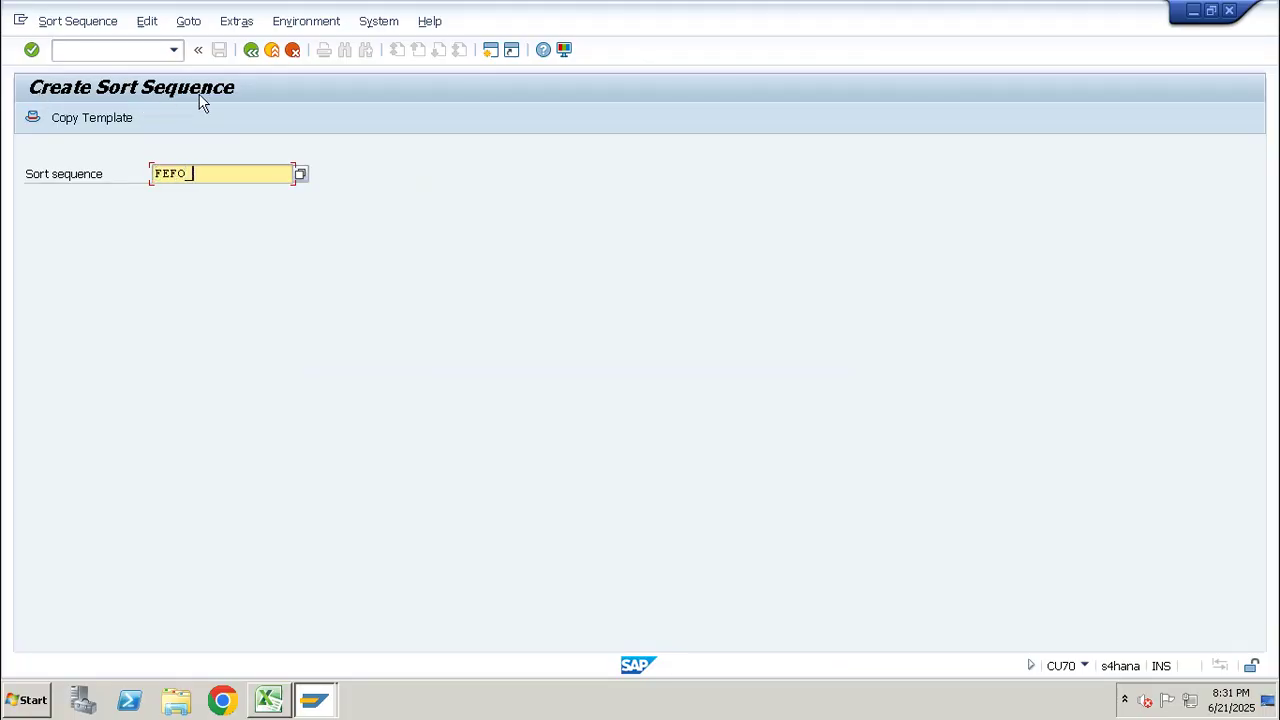
left_click_drag(159, 183, 129, 184)
left_click(132, 183)
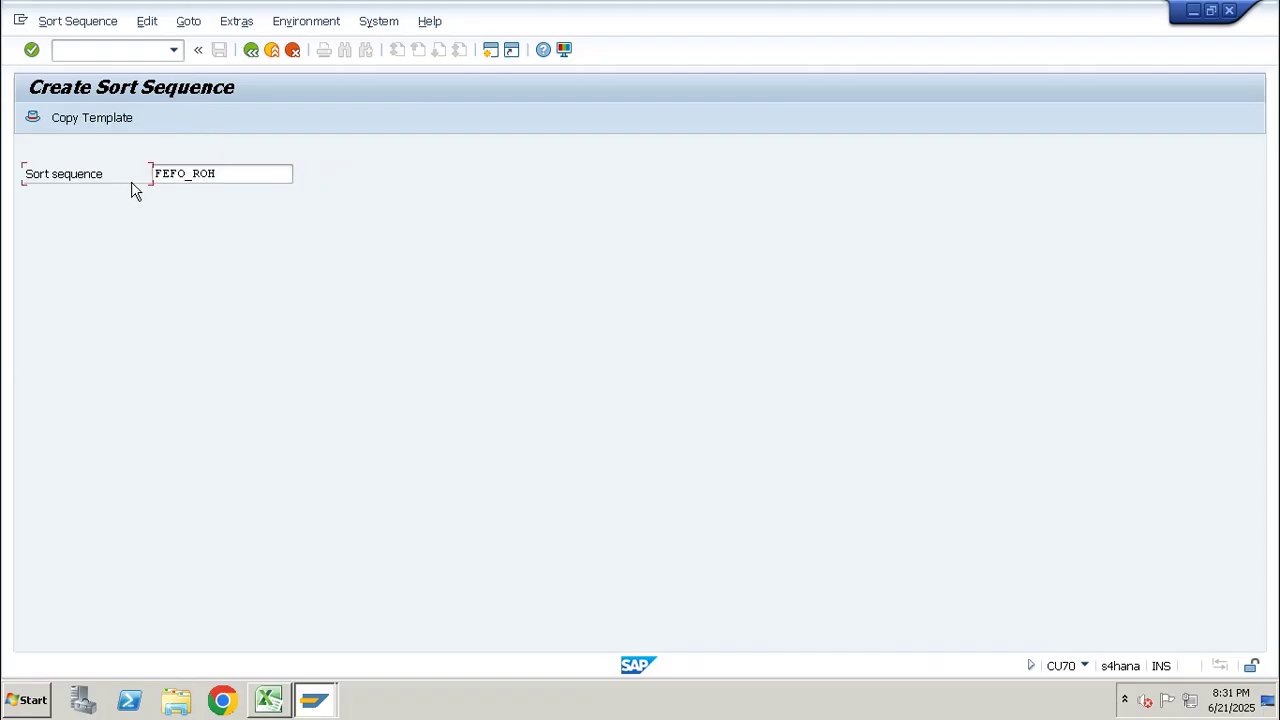
left_click(158, 174)
type("Z_")
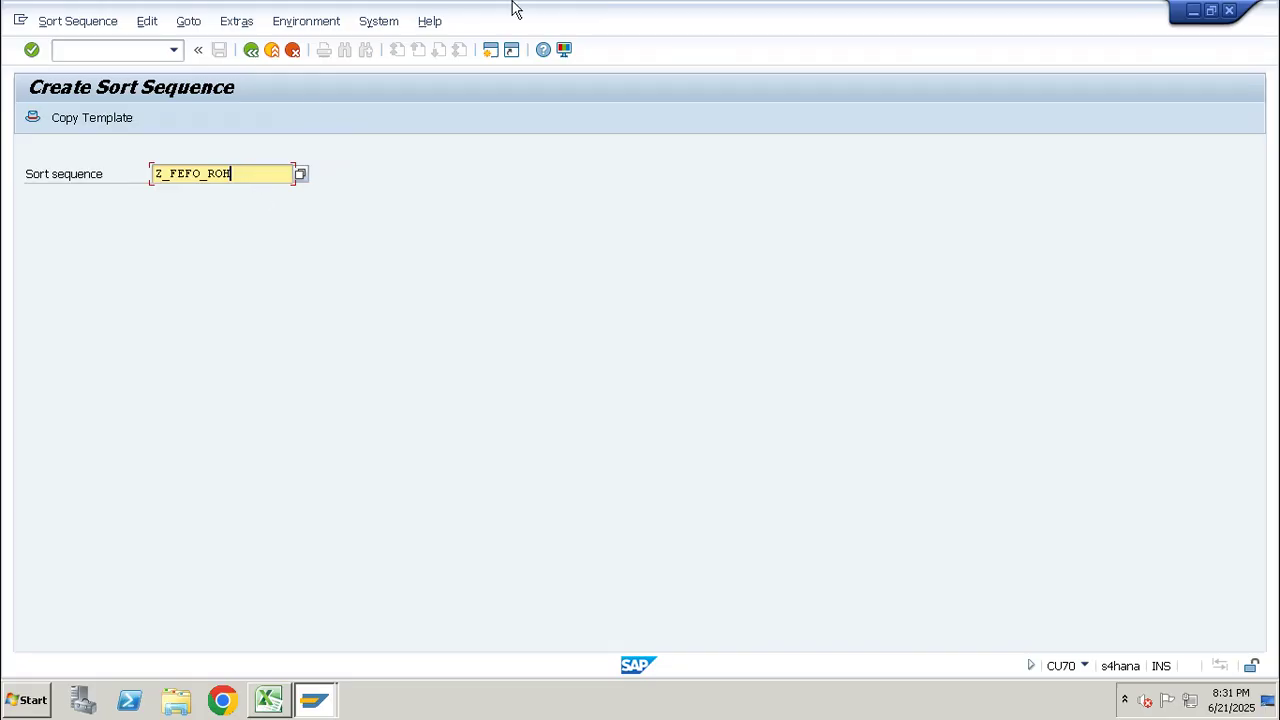
Switch to the Excel sheet, record Z_FEFO_ROH in cell C52 of the Sort Rule row, and return to the SAP session.
mouse_move(668, 3)
left_click(829, 11)
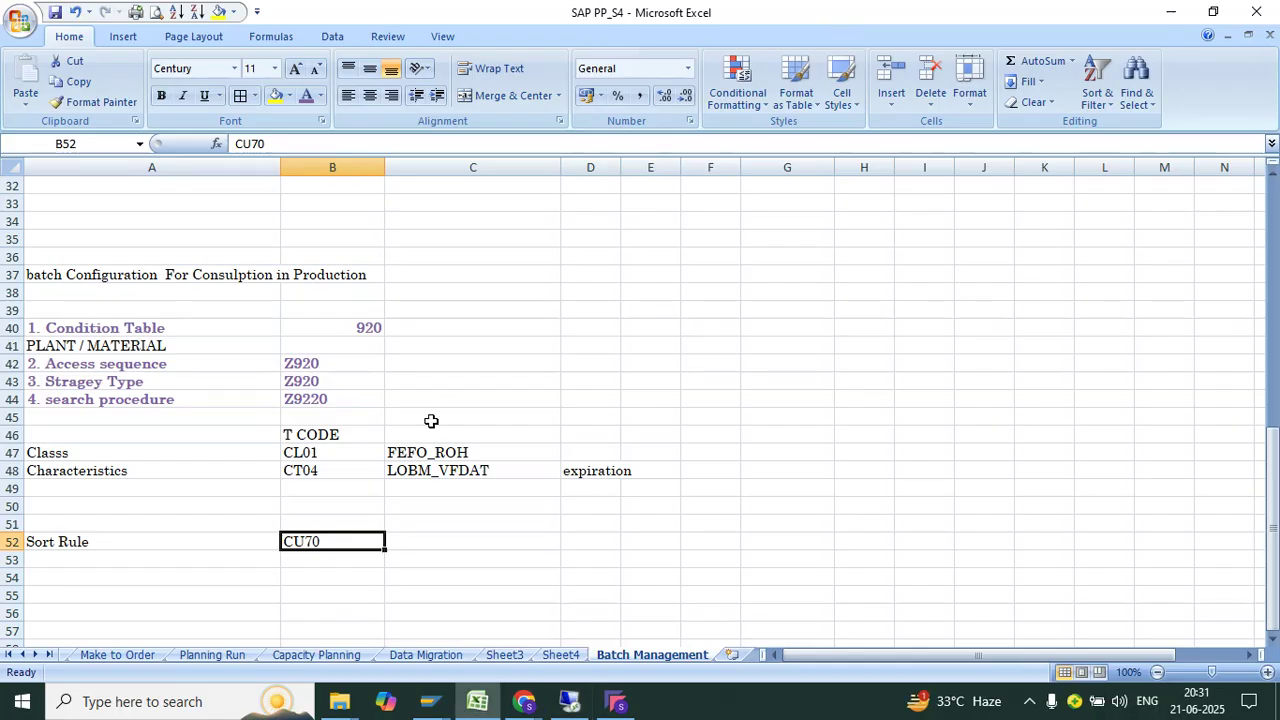
left_click(434, 541)
type("Z_FE")
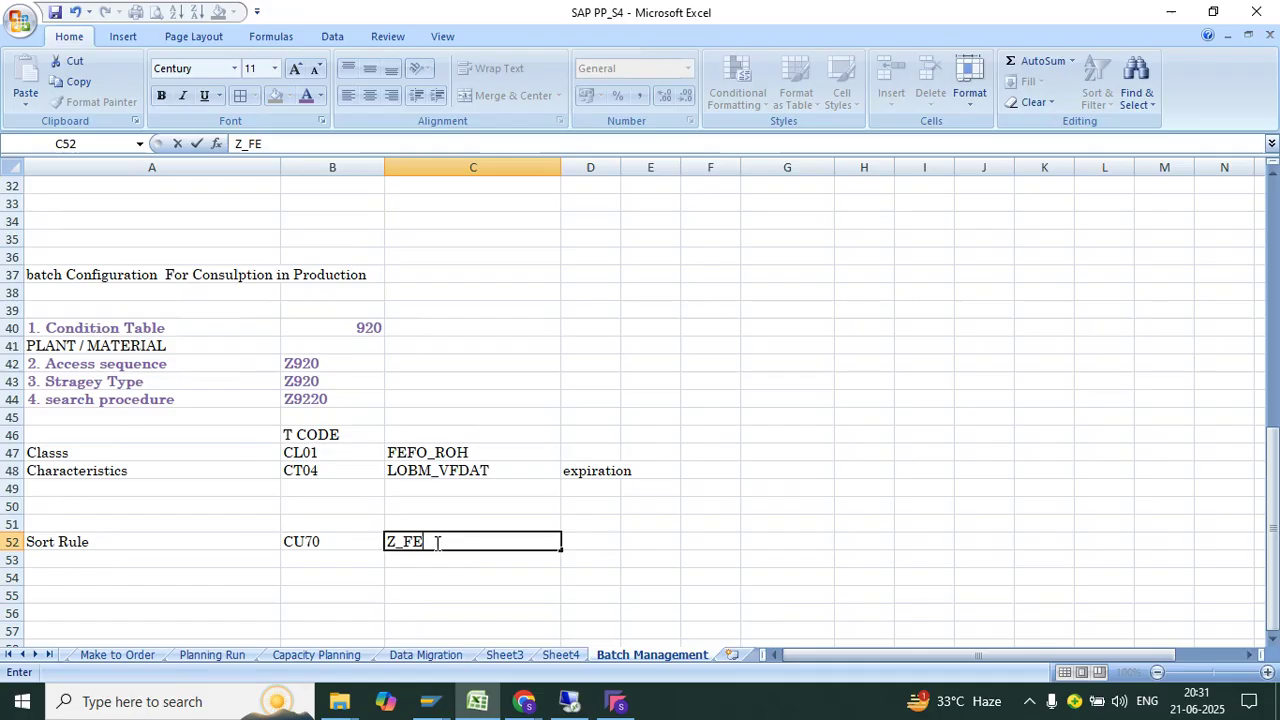
type("FO_ROH")
key("Return")
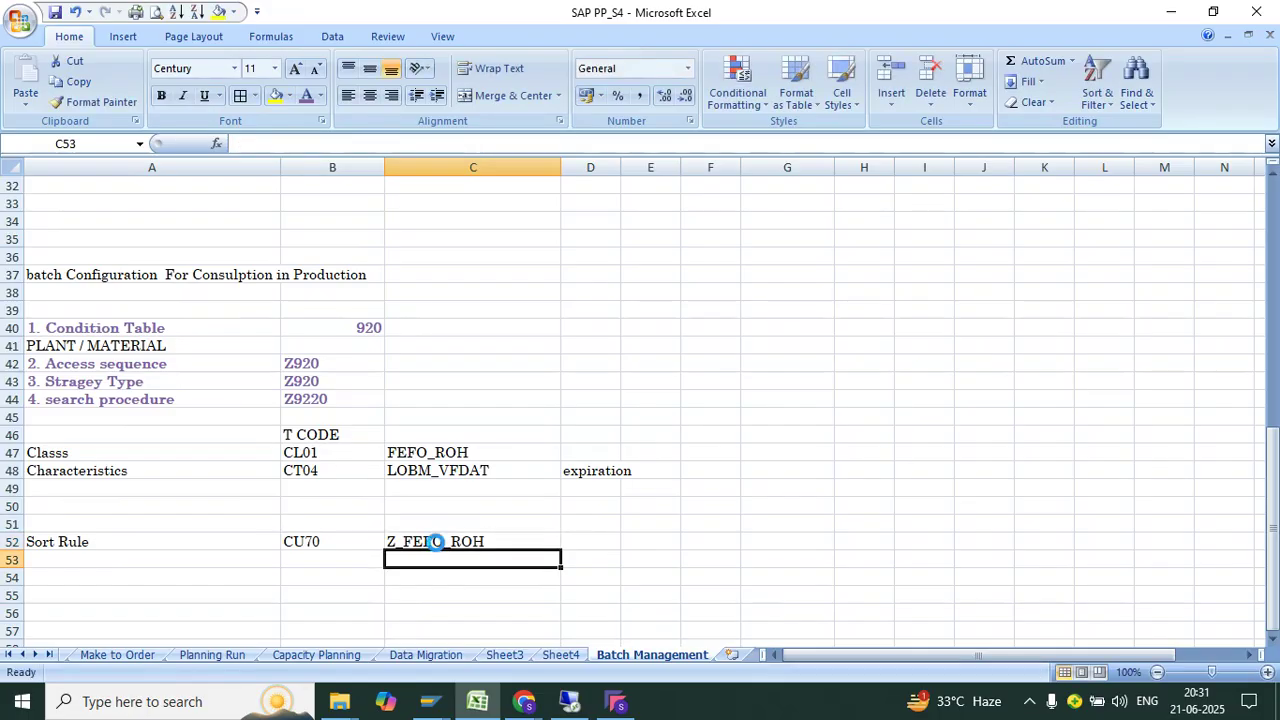
left_click(568, 701)
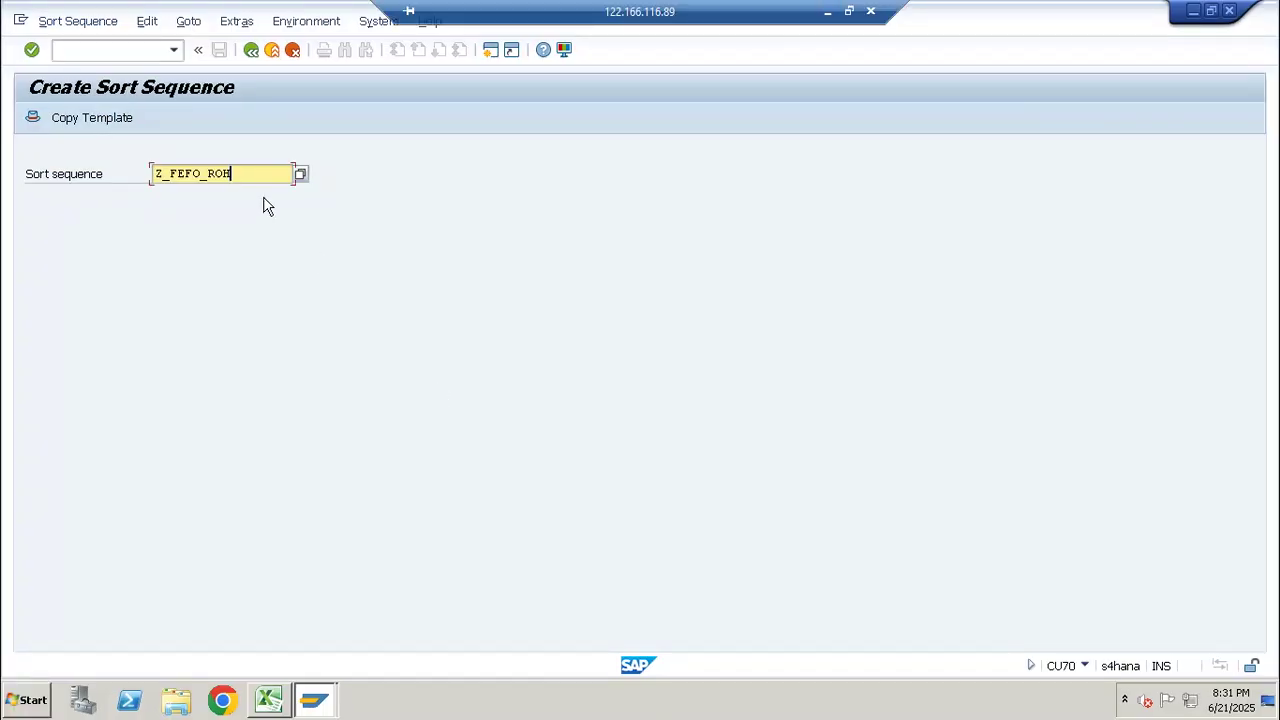
Continue to the basic data of sort sequence Z_FEFO_ROH and enter the description "First Expiry First Out".
key("Return")
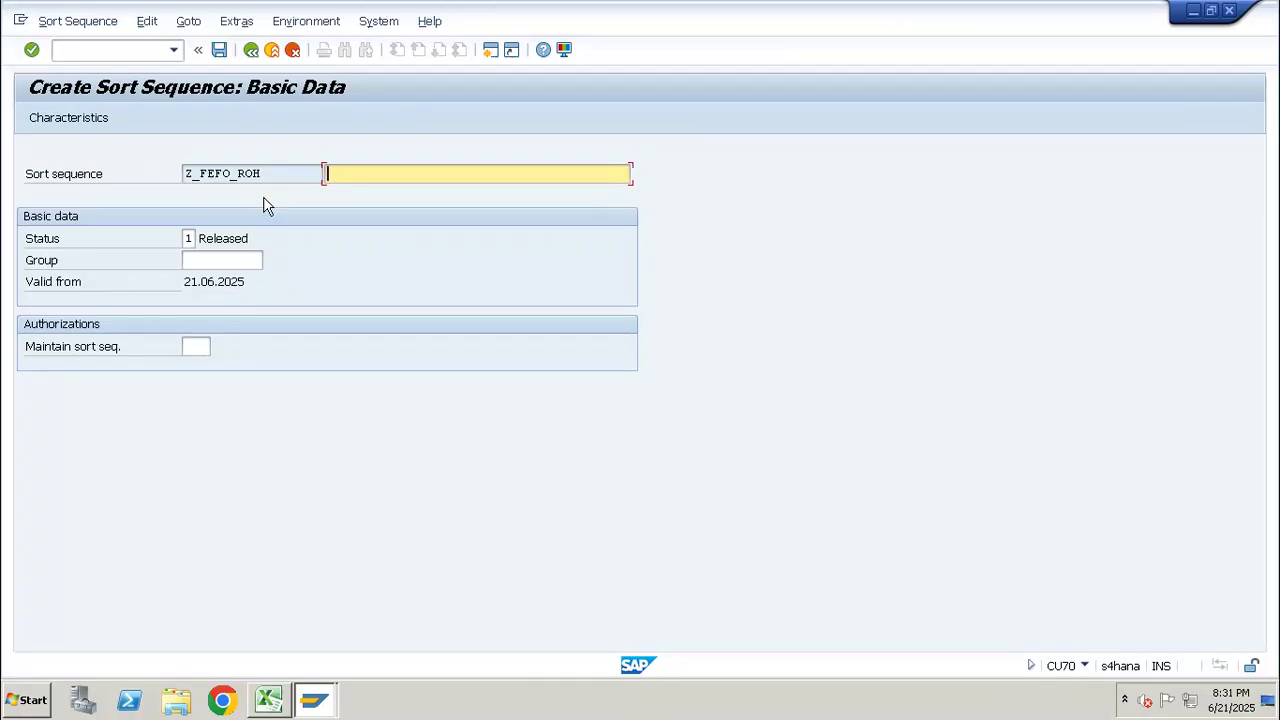
type("fi")
key("Down")
key("Down")
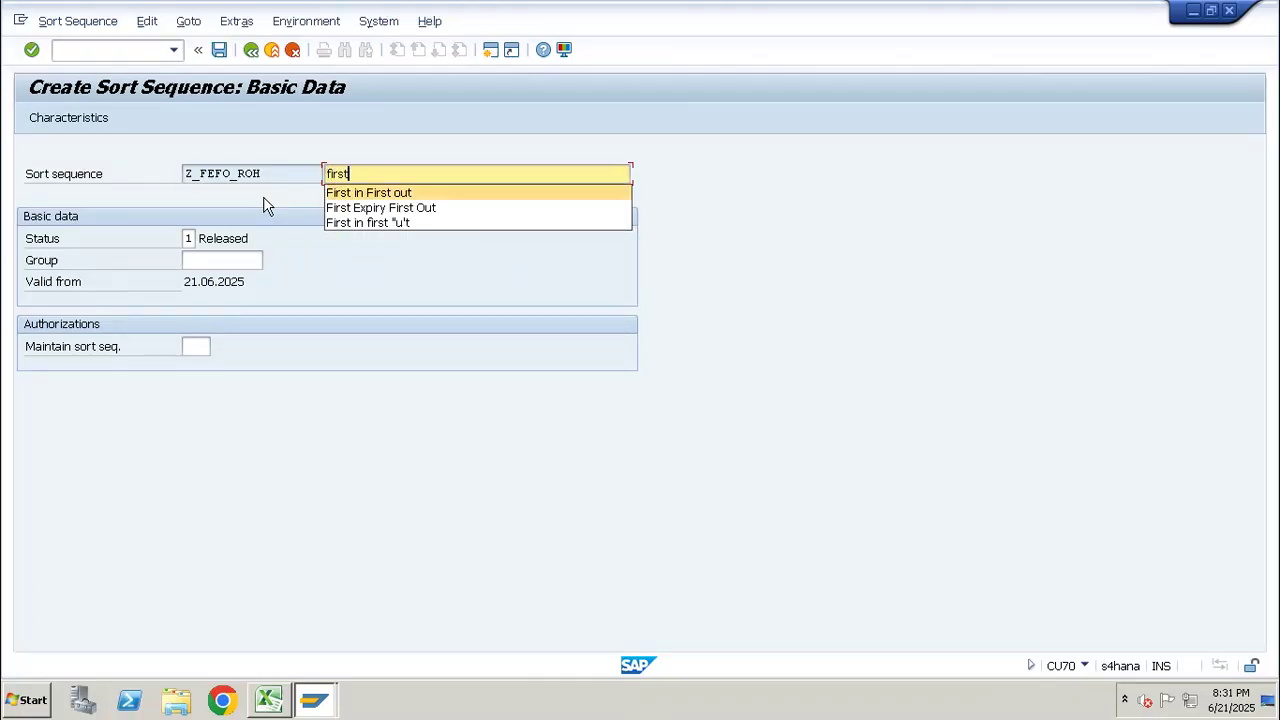
key("Return")
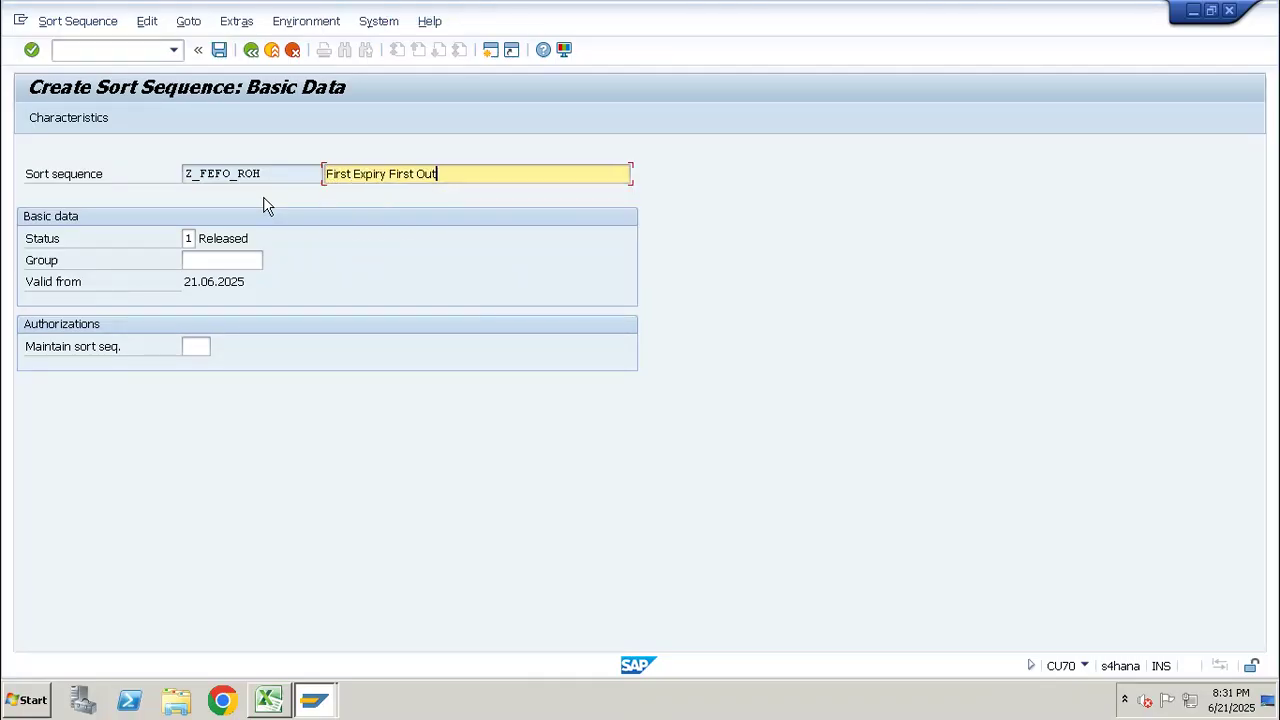
left_click(187, 238)
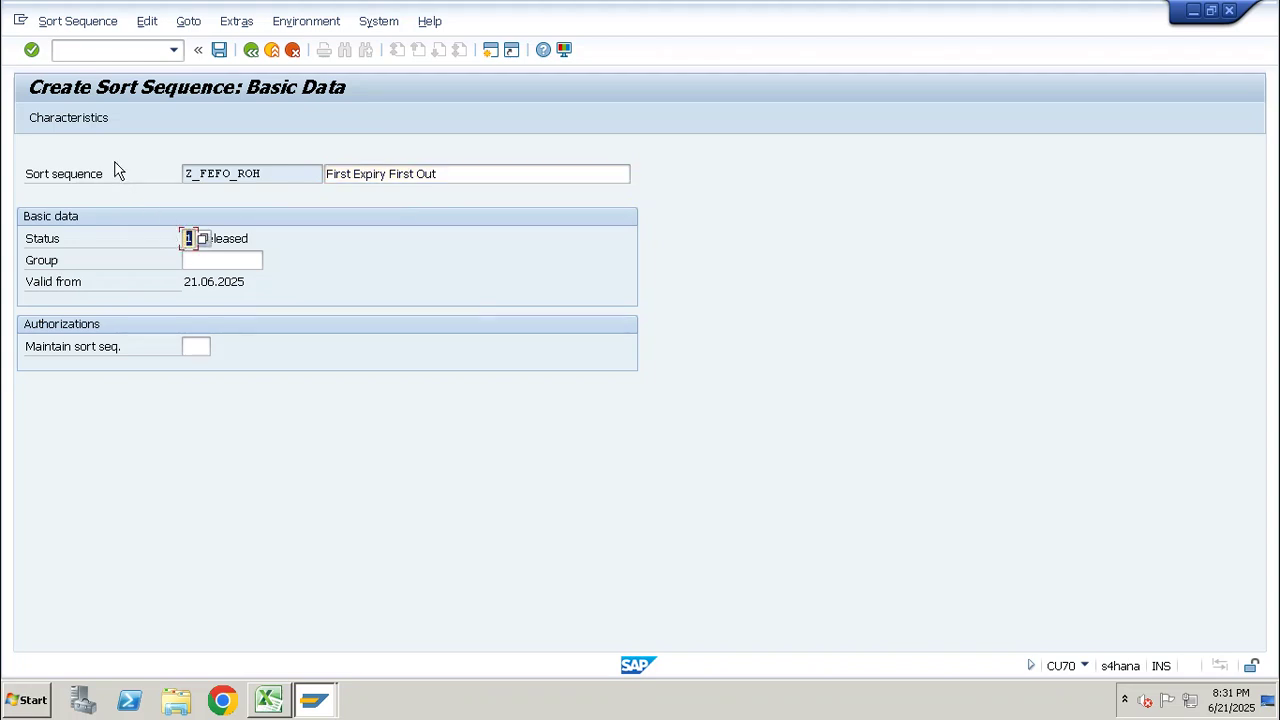
Assign the characteristic LOBM_VFDAT to the sort sequence.
left_click(88, 120)
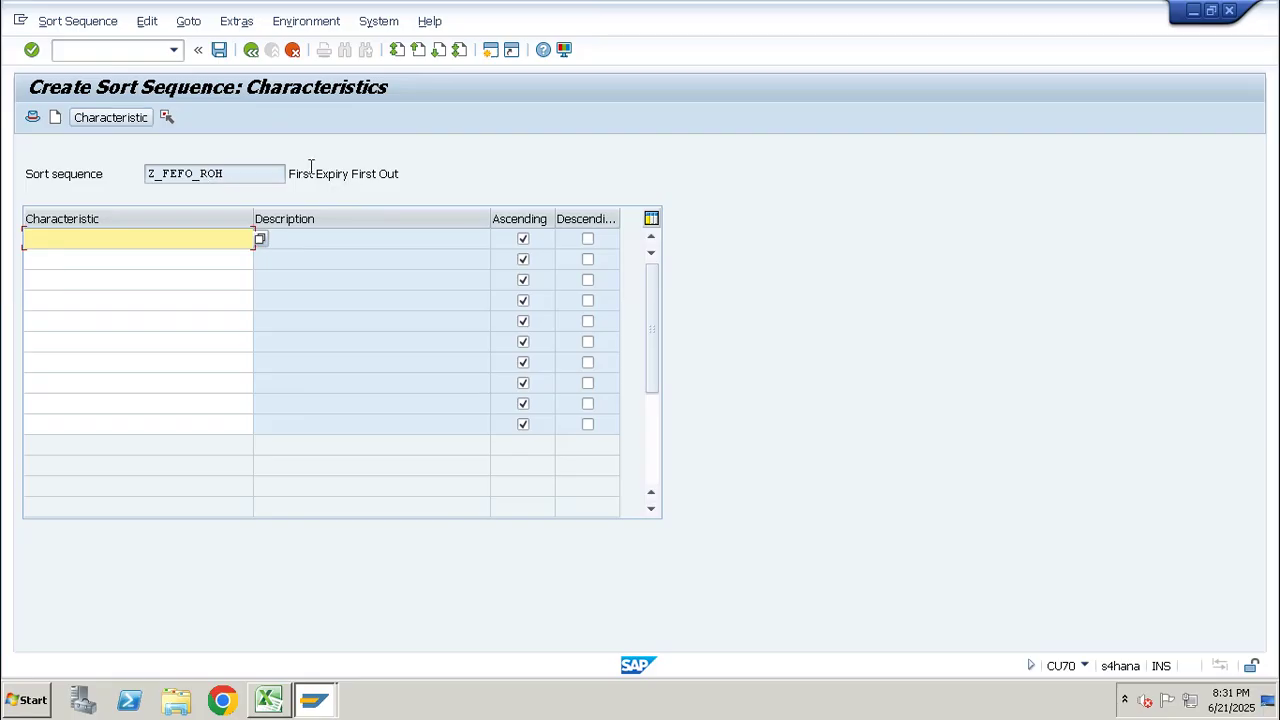
left_click_drag(252, 182, 98, 178)
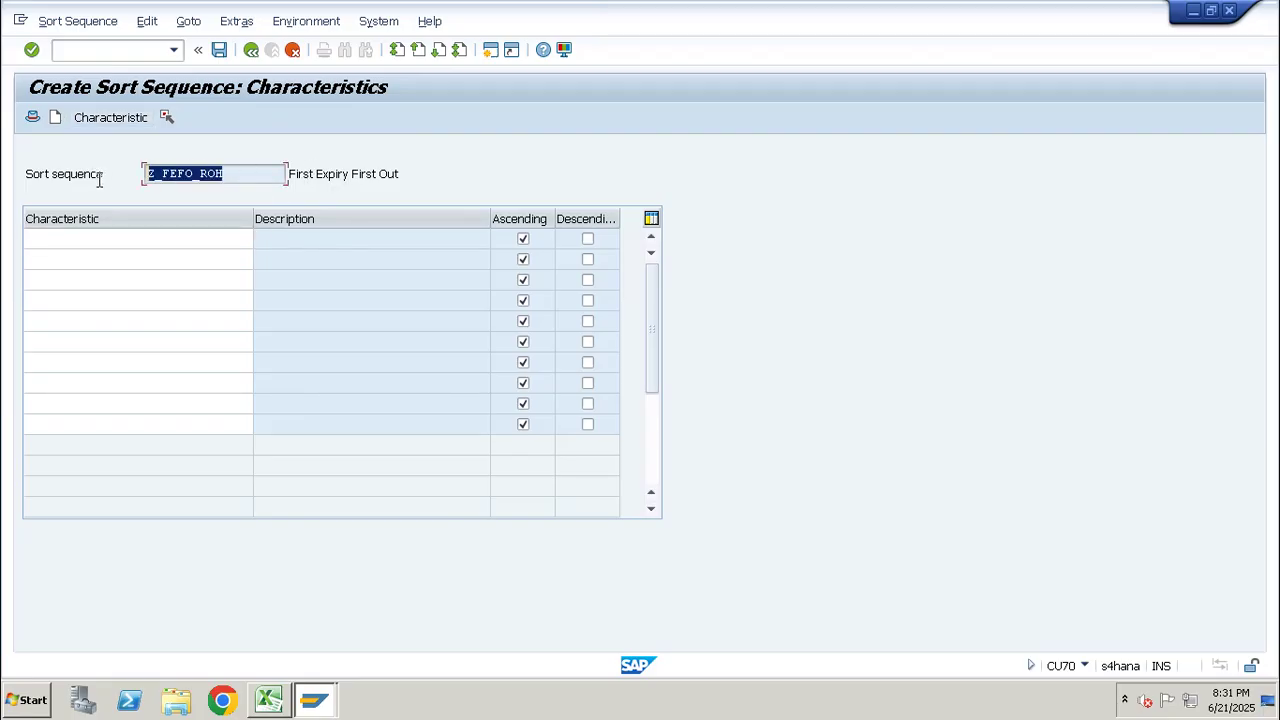
left_click(216, 232)
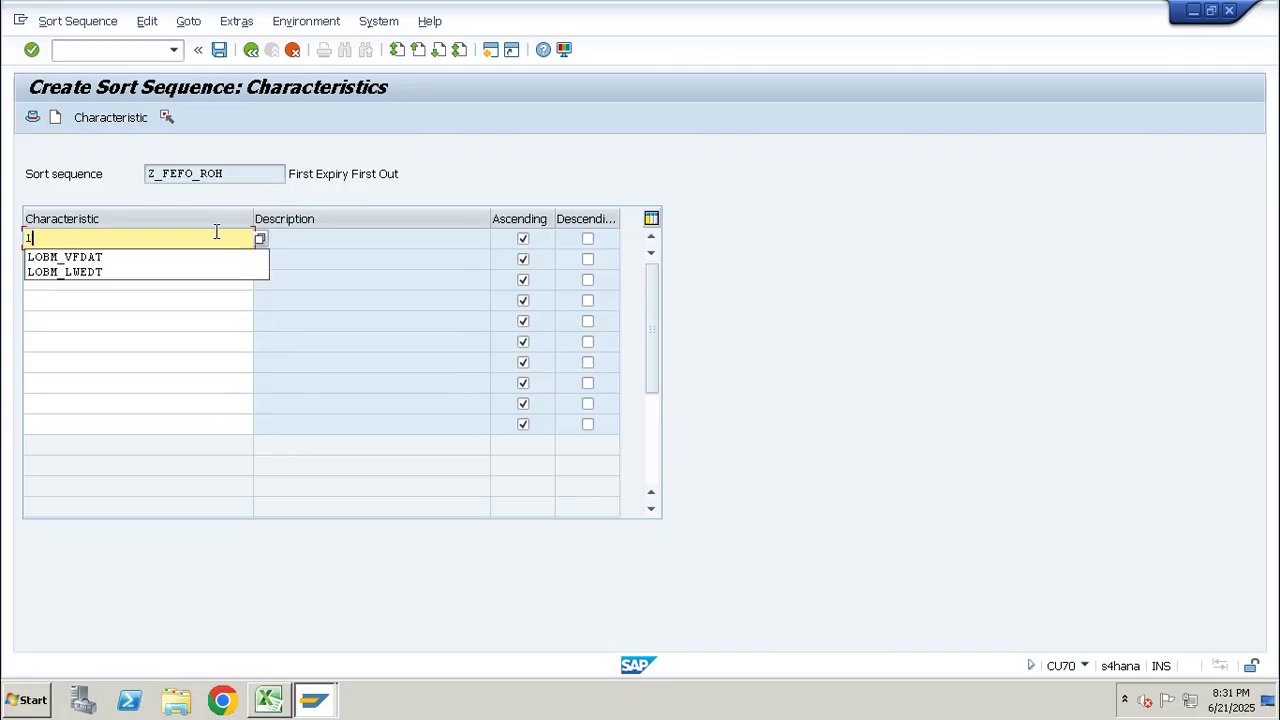
type("lob")
key("Down")
key("Return")
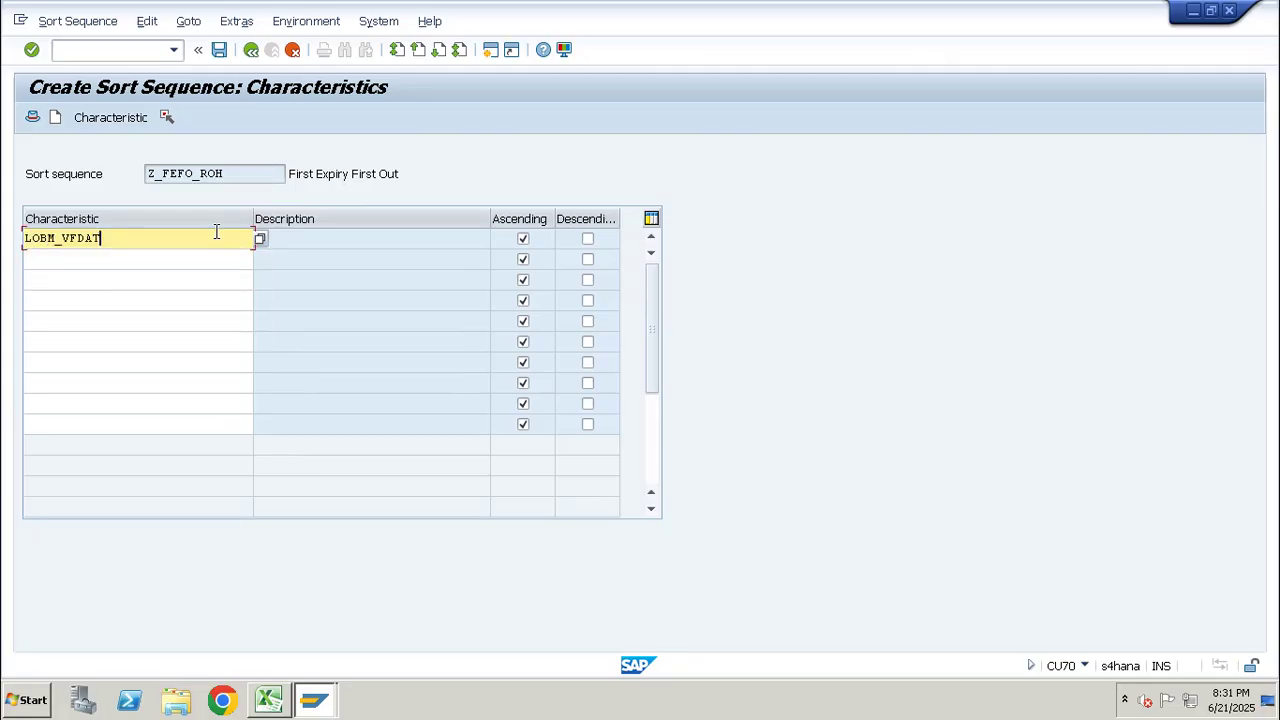
key("Return")
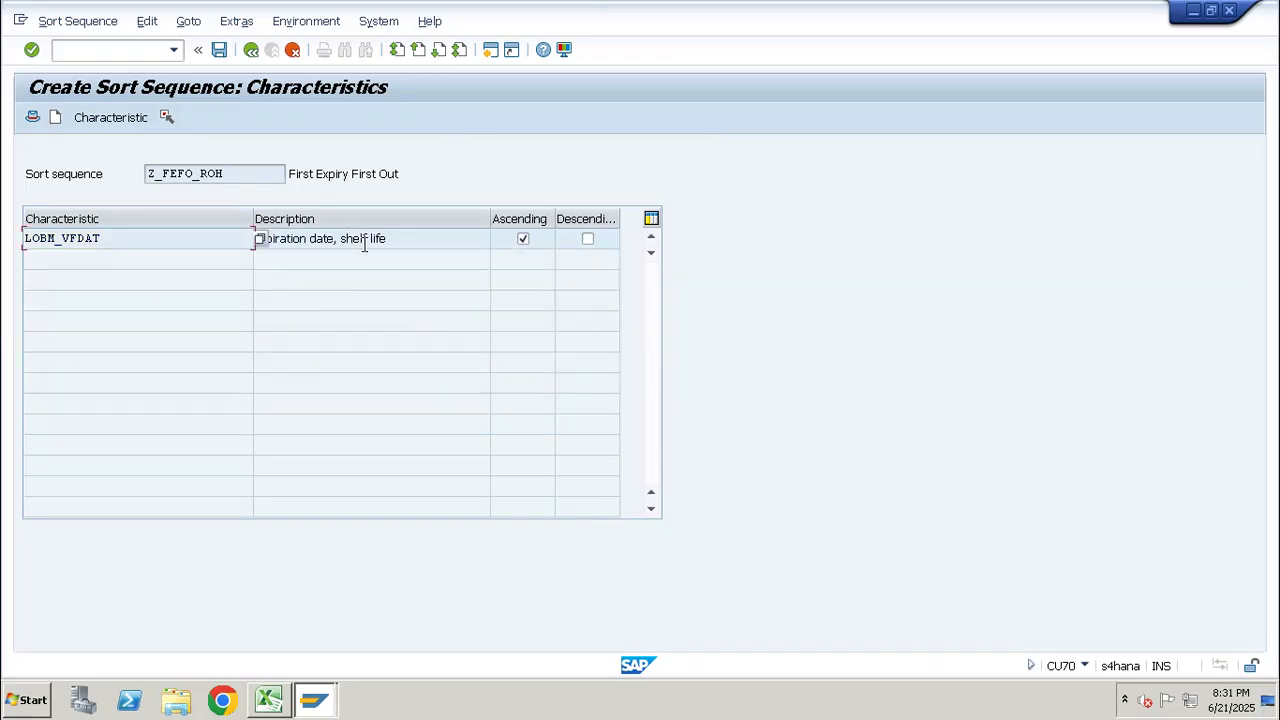
Check the characteristic and its ascending sort order, and save the sort sequence Z_FEFO_ROH.
left_click_drag(397, 240, 229, 234)
left_click_drag(86, 240, 9, 249)
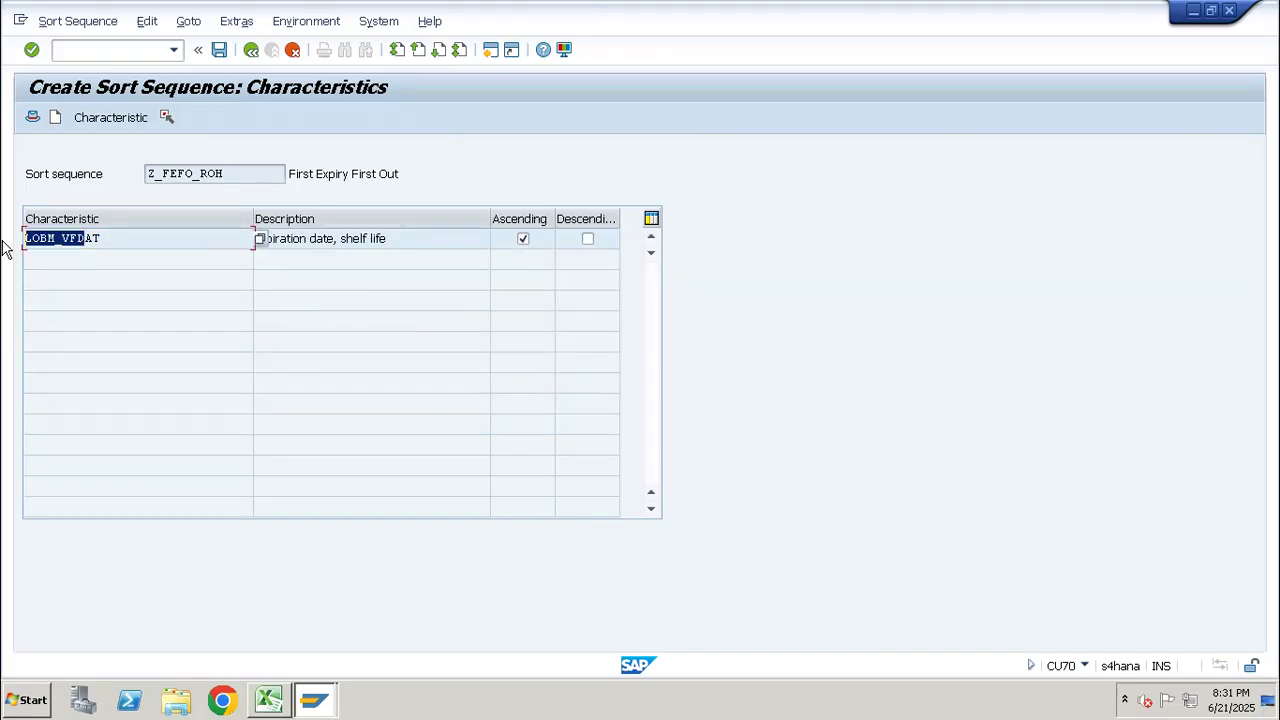
left_click_drag(242, 171, 126, 173)
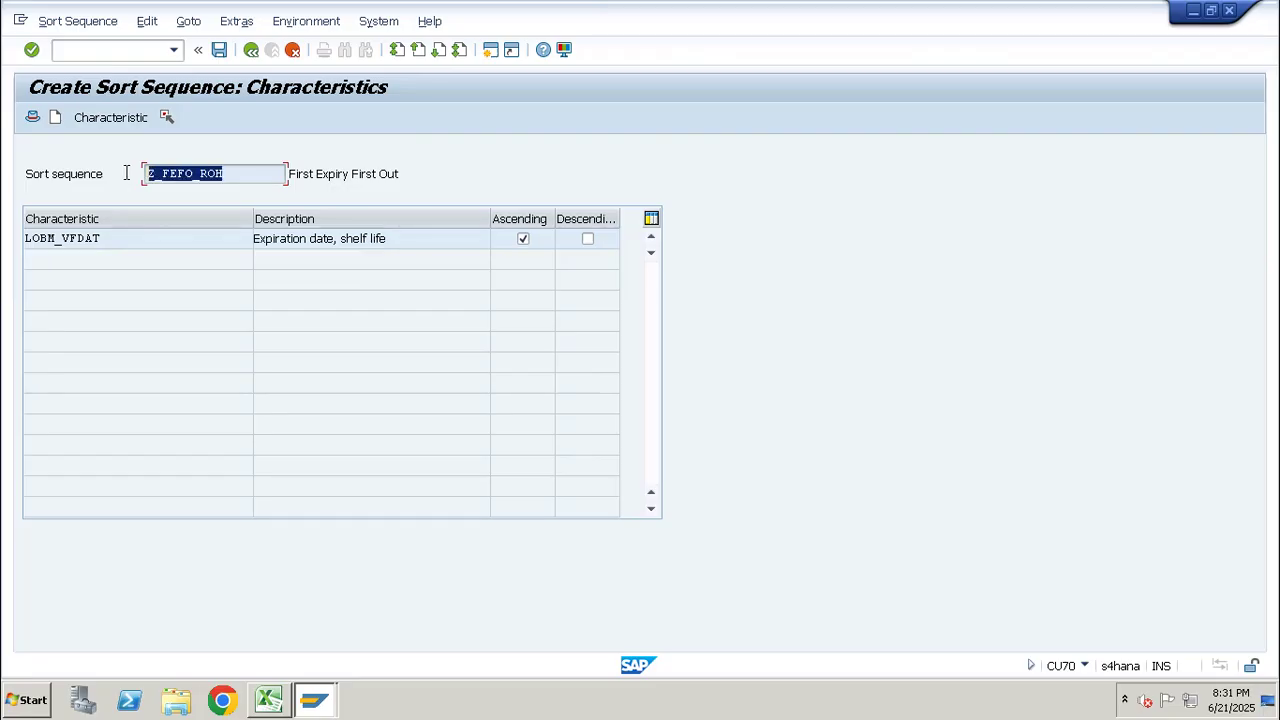
left_click_drag(255, 240, 15, 243)
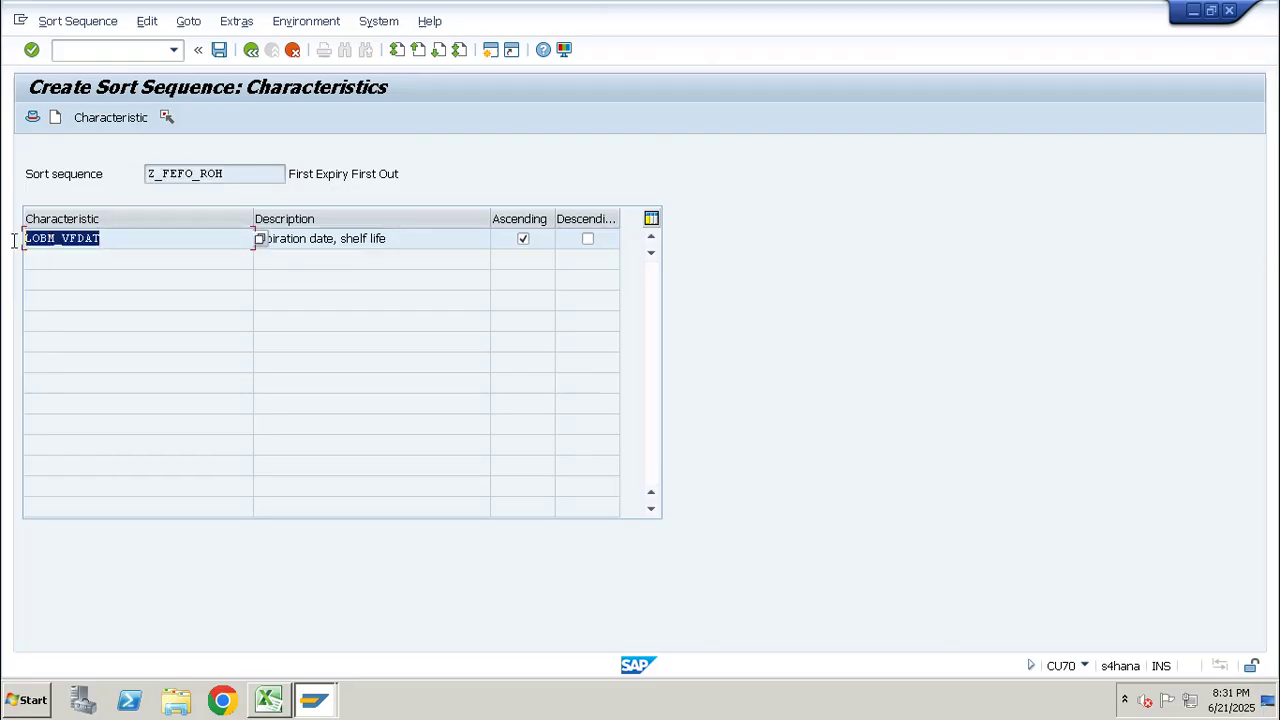
left_click(522, 241)
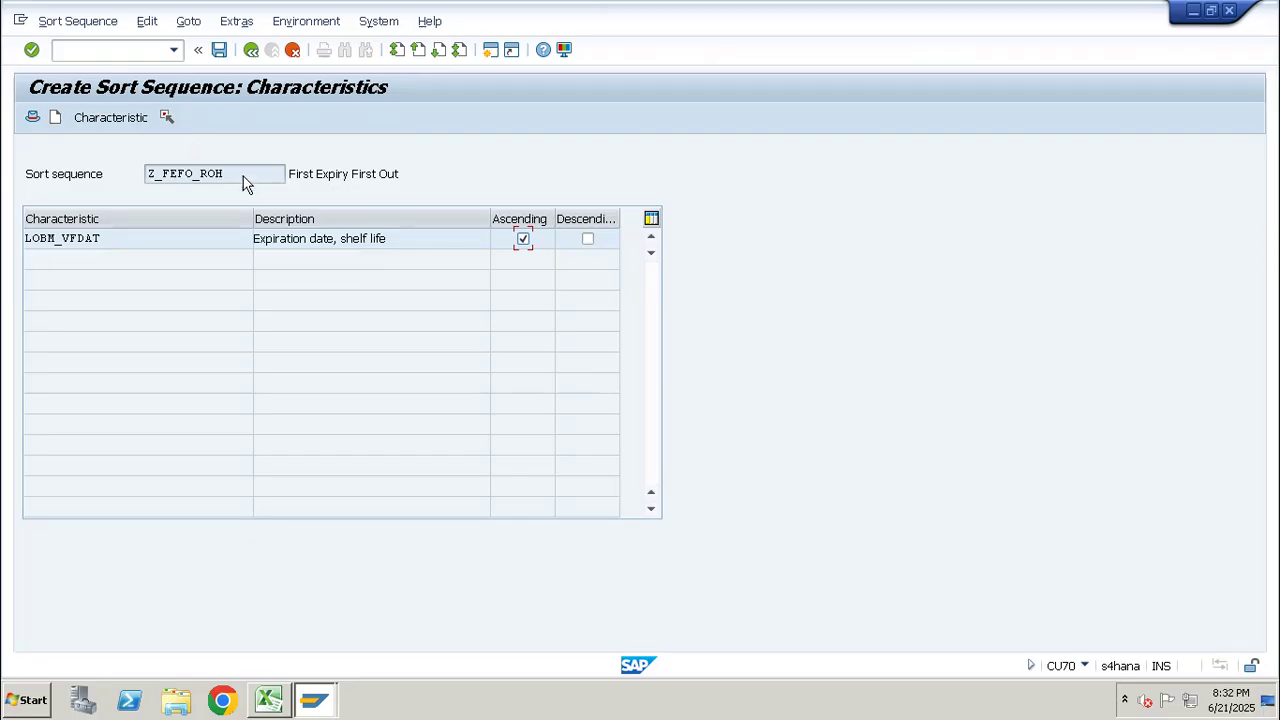
left_click_drag(243, 176, 128, 178)
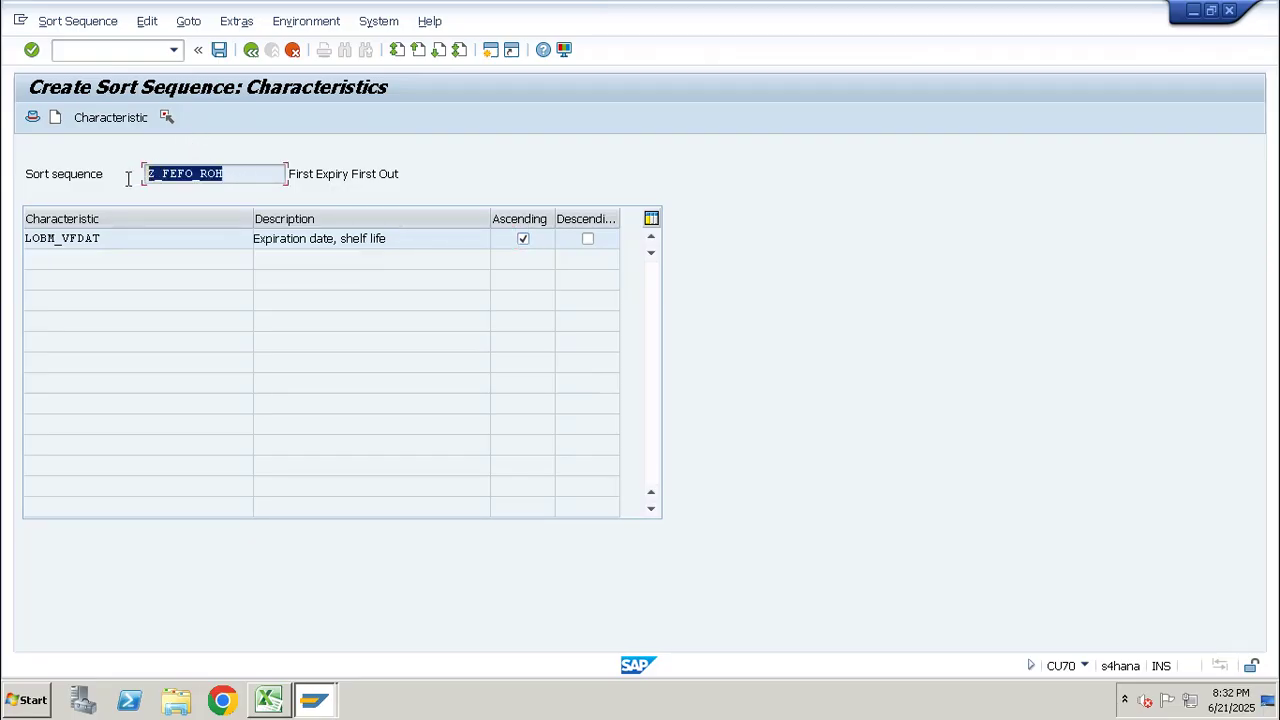
left_click(219, 49)
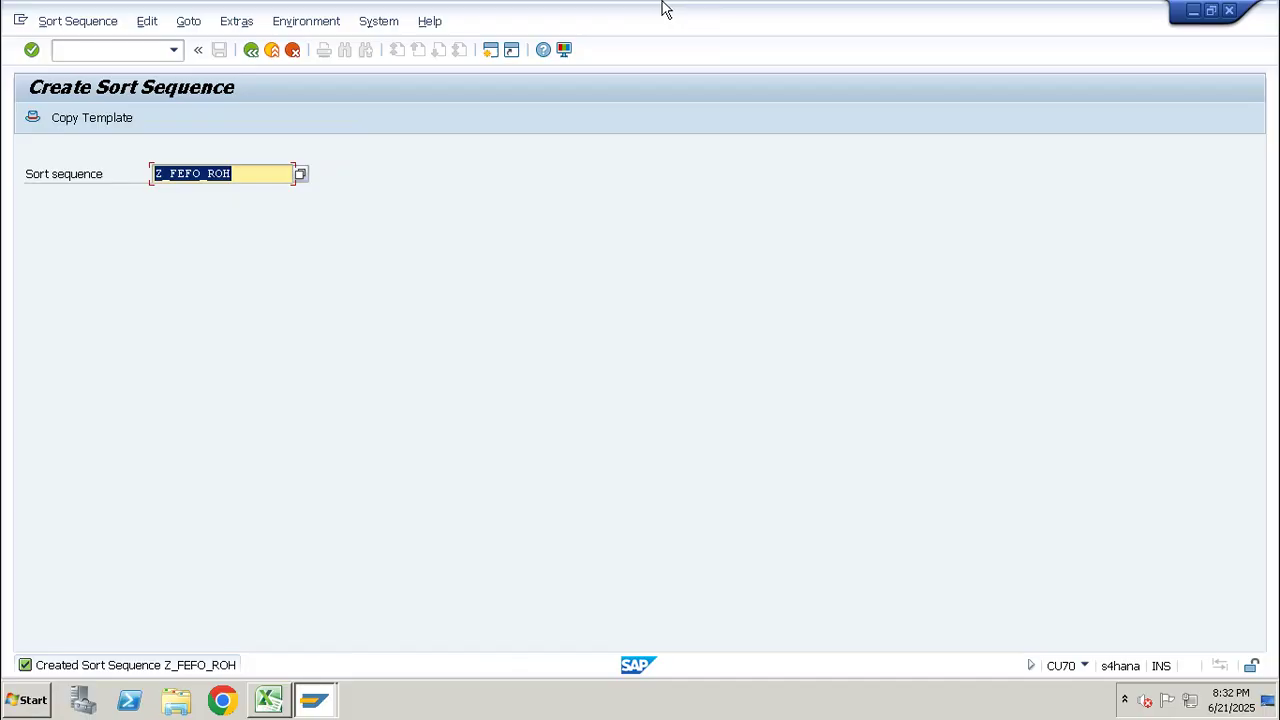
Switch to Excel to review the access sequence entry in row 42 of the notes and return to the SAP session.
mouse_move(768, 13)
left_click(828, 12)
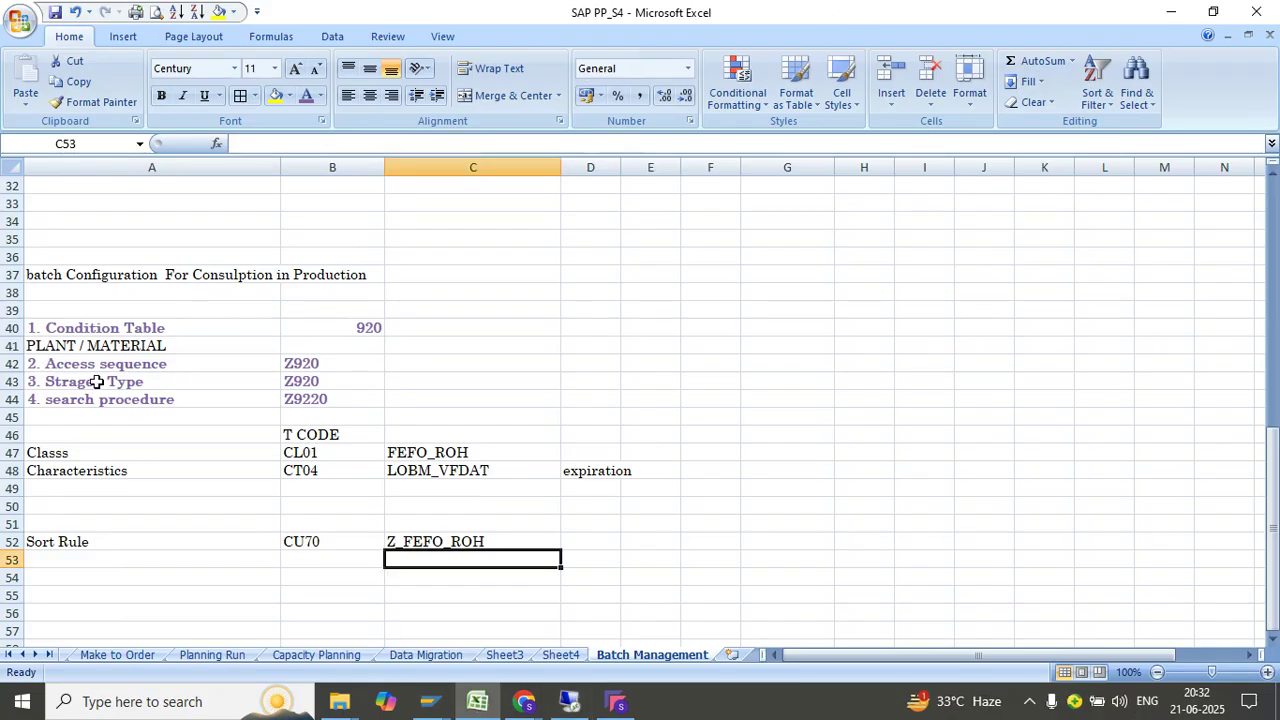
left_click_drag(137, 364, 308, 362)
left_click(572, 701)
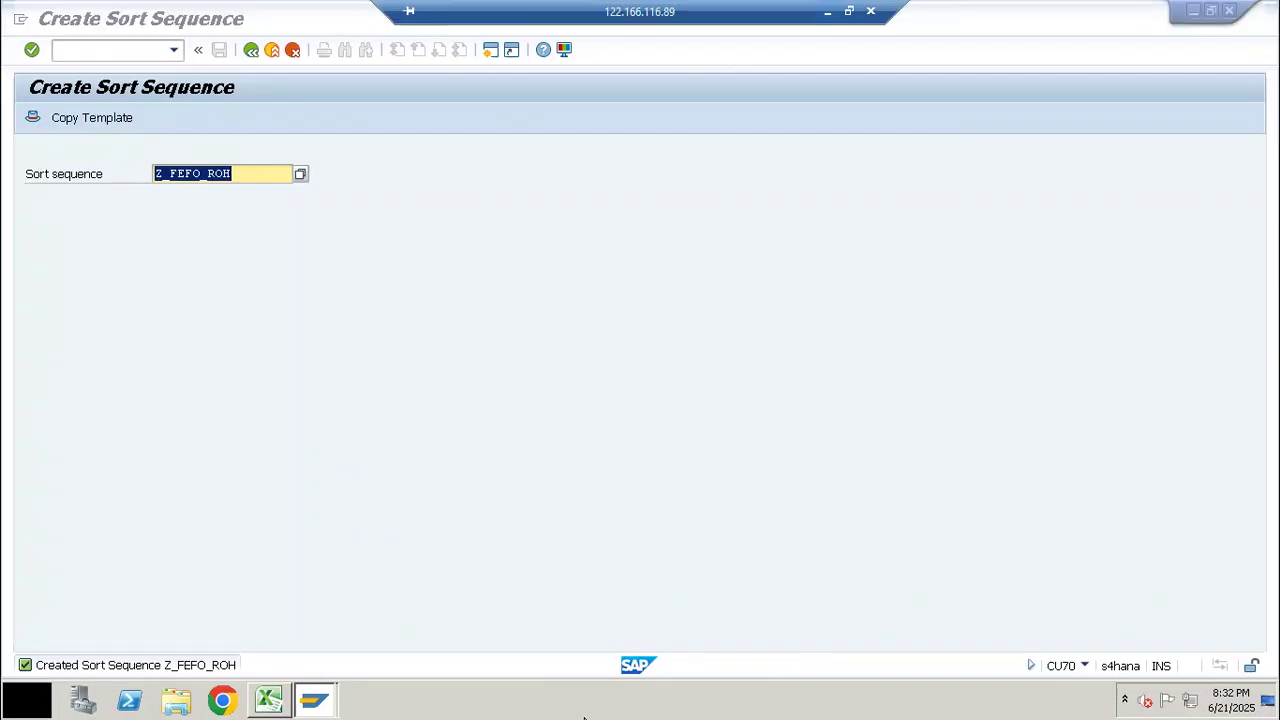
Run transaction SPRO and display the SAP Customizing Implementation Guide.
left_click(125, 57)
type("/nsp")
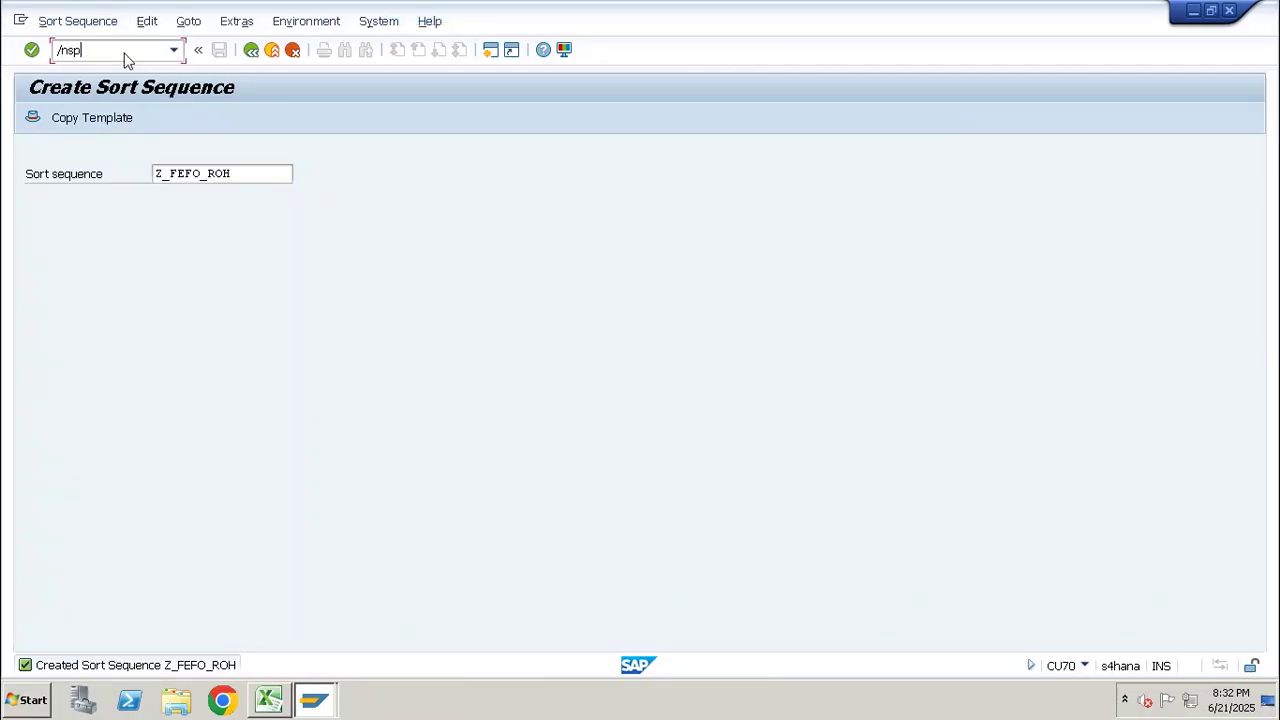
type("ro")
key("Return")
left_click(94, 117)
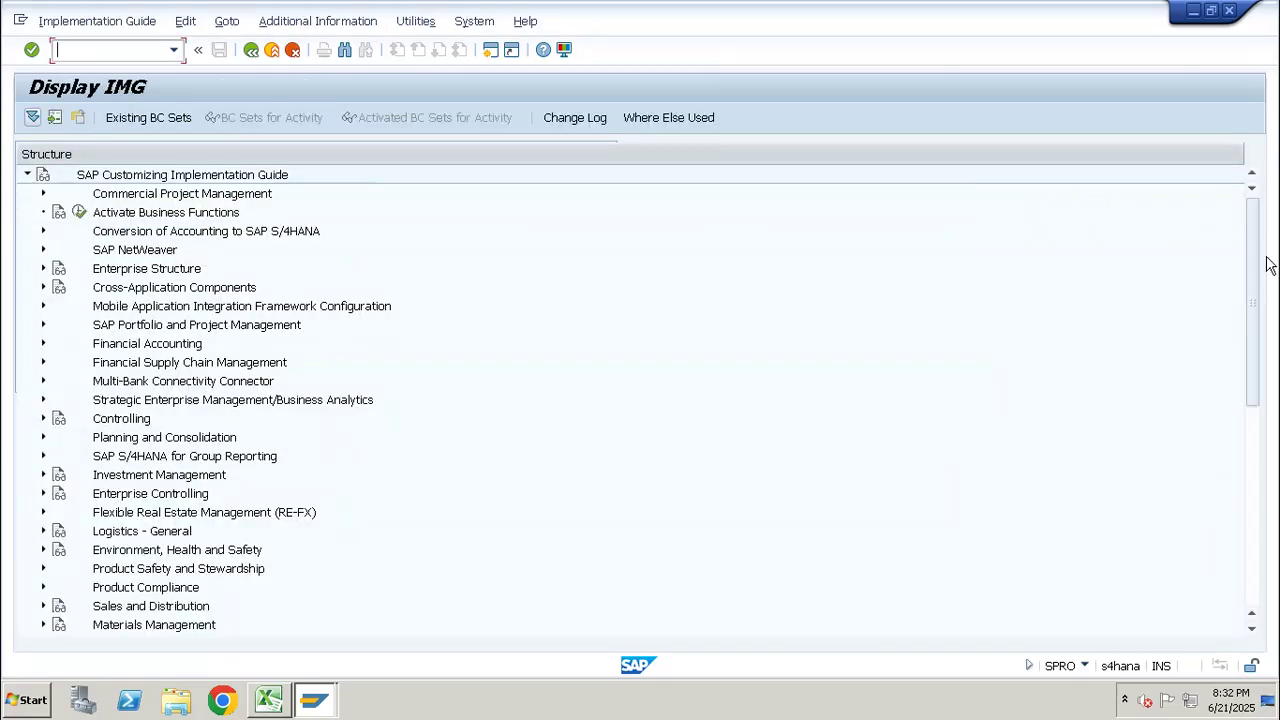
Open Define Production Order Access Sequences under Logistics - General, Batch Management, Batch Determination and Batch Check, acknowledging the cross-client notice.
left_click_drag(1251, 271, 1249, 452)
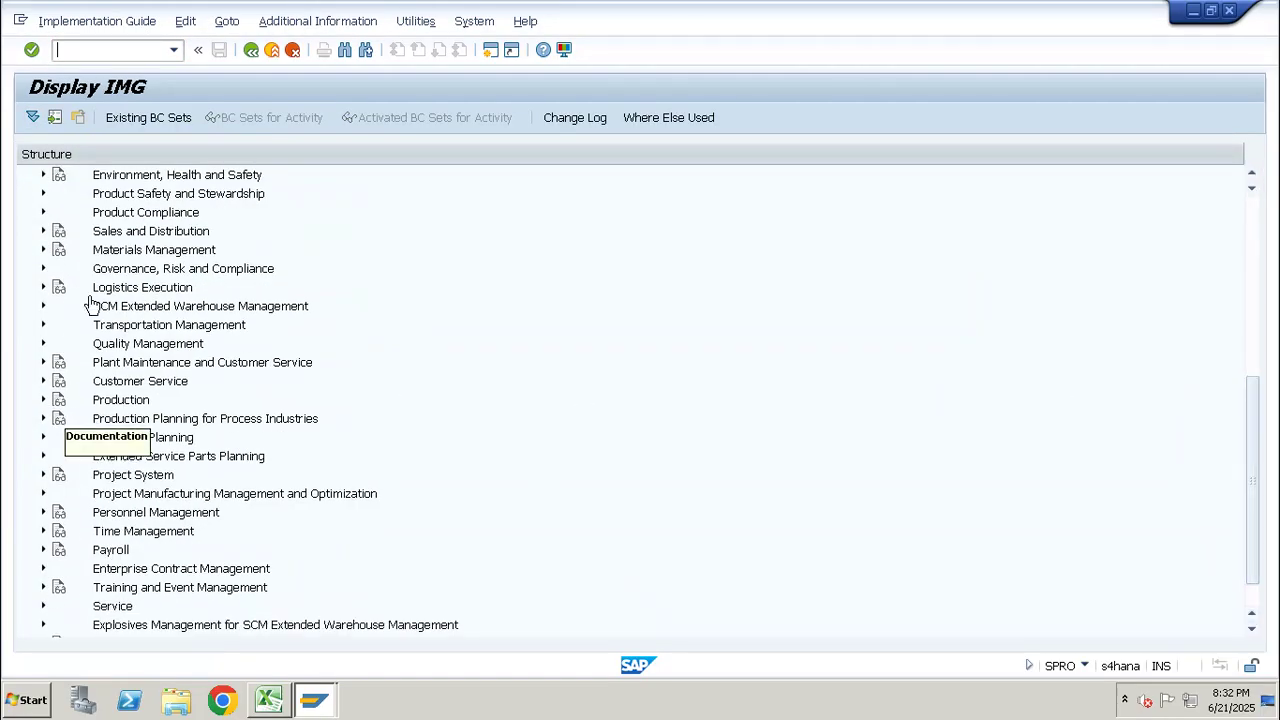
left_click(154, 274)
scroll(154, 274, "up", 3)
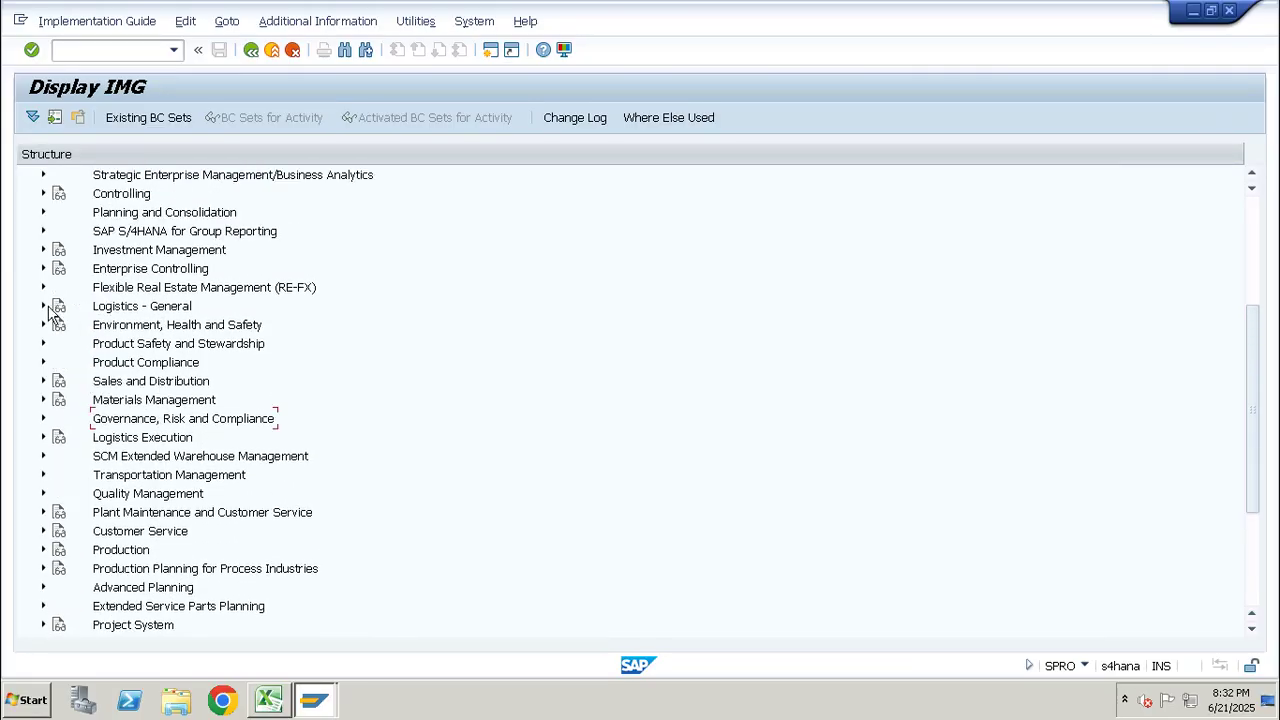
left_click(44, 307)
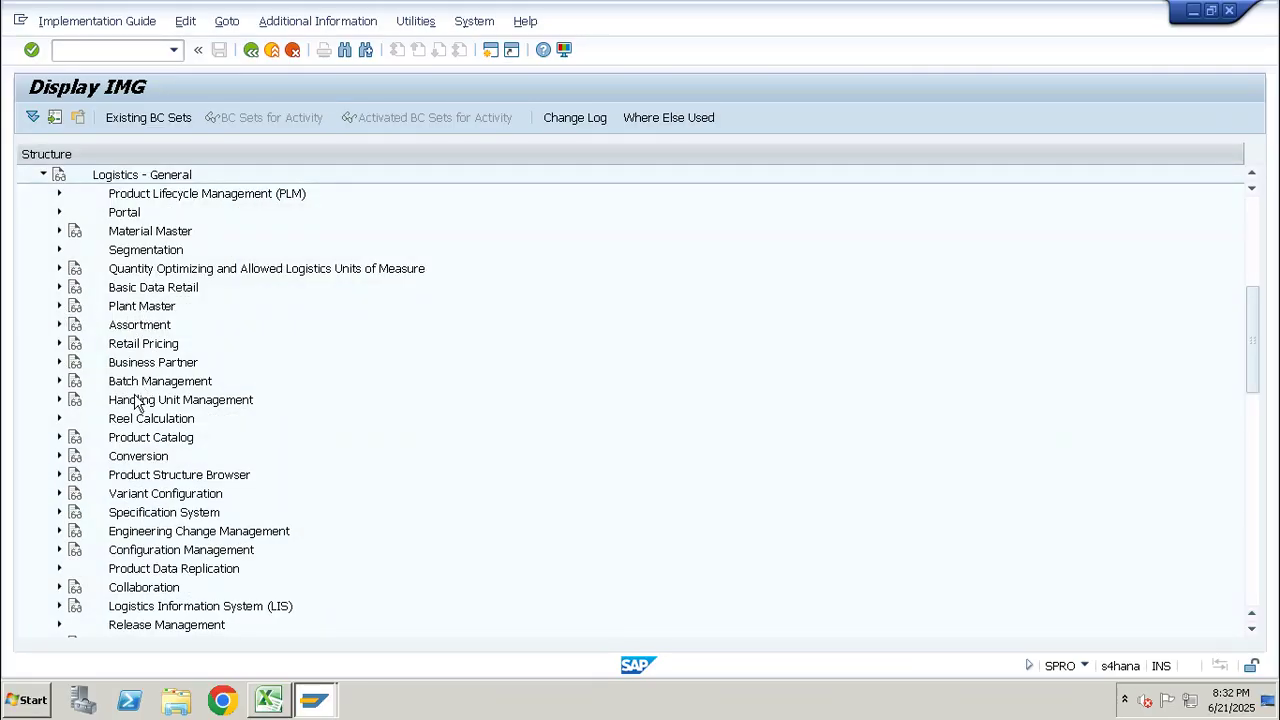
left_click(58, 383)
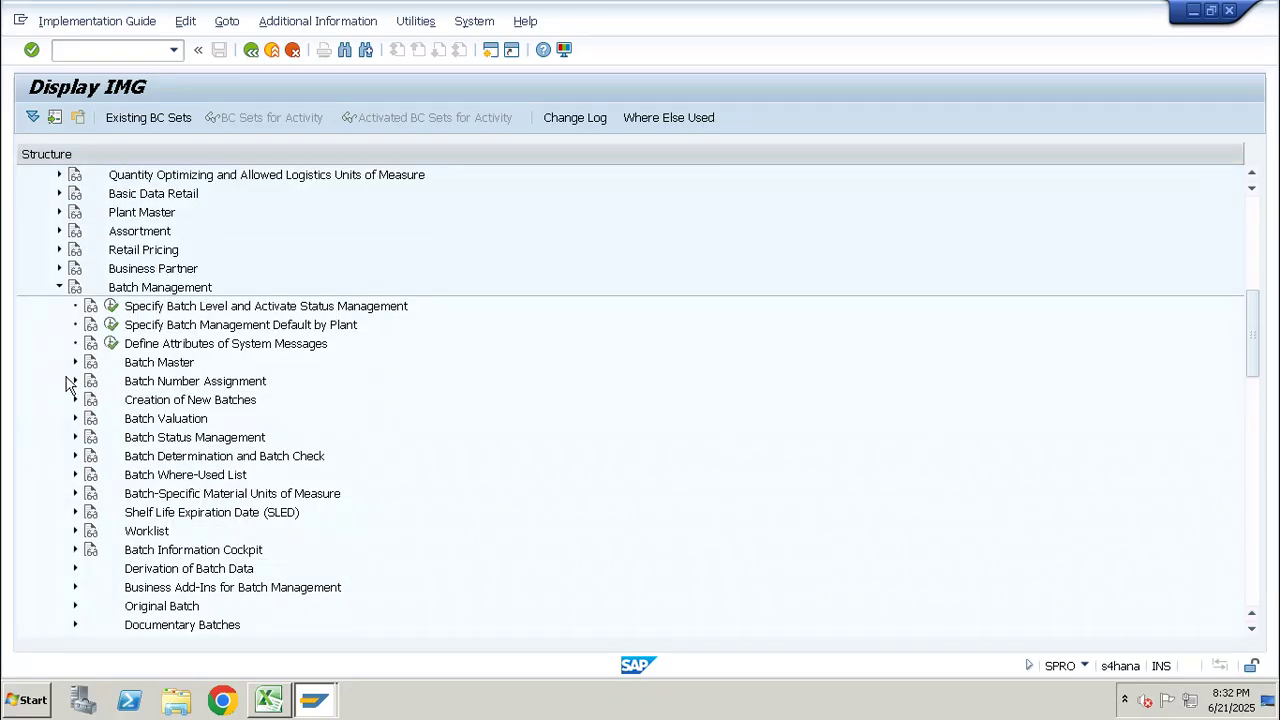
left_click(74, 457)
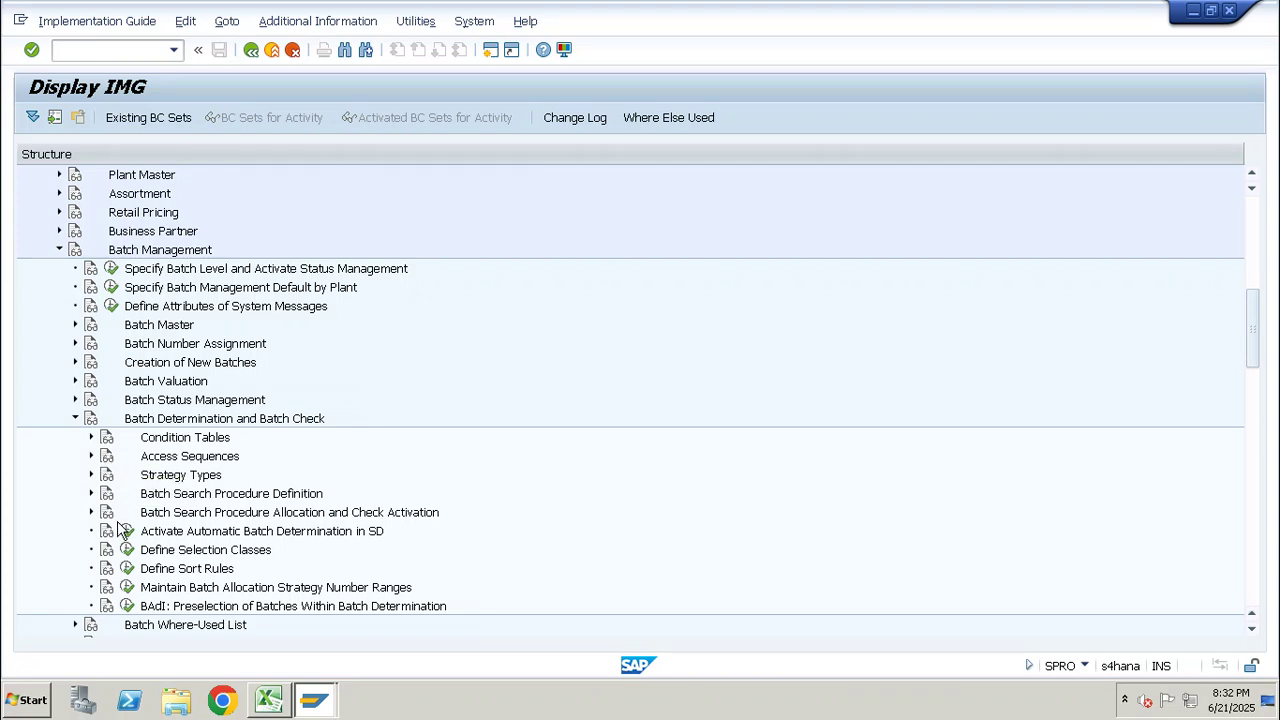
left_click(91, 456)
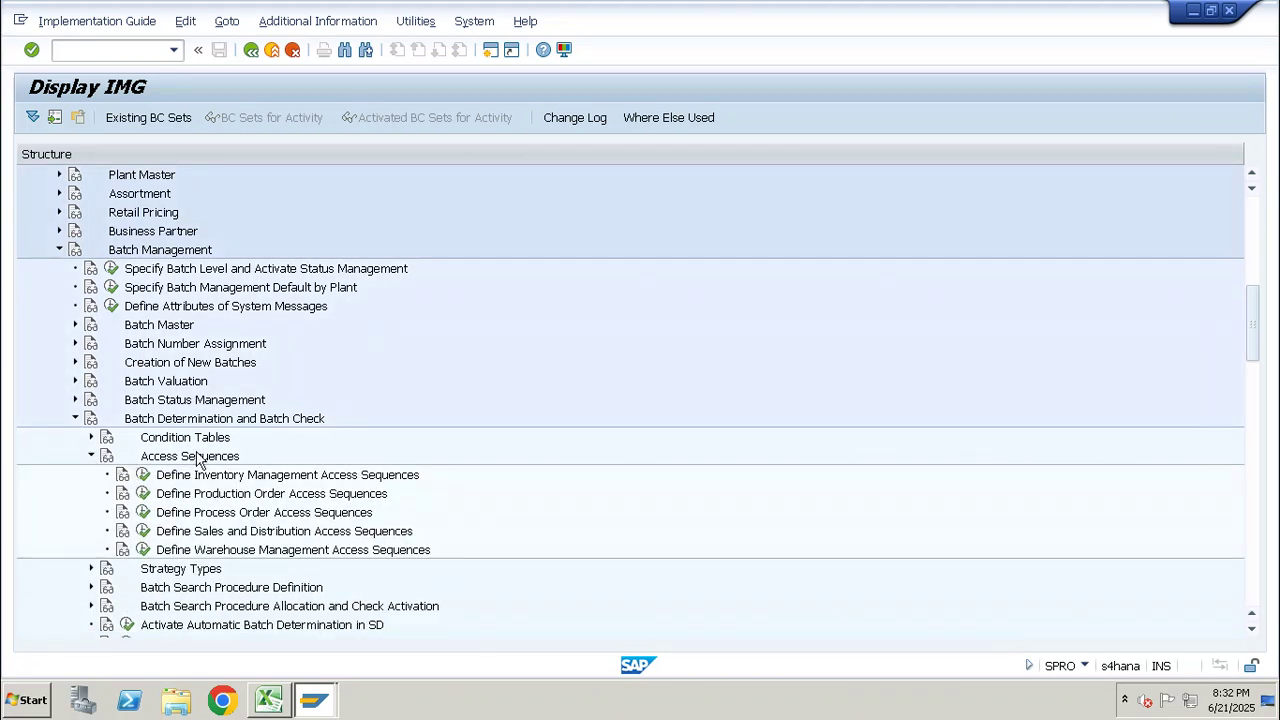
left_click(144, 494)
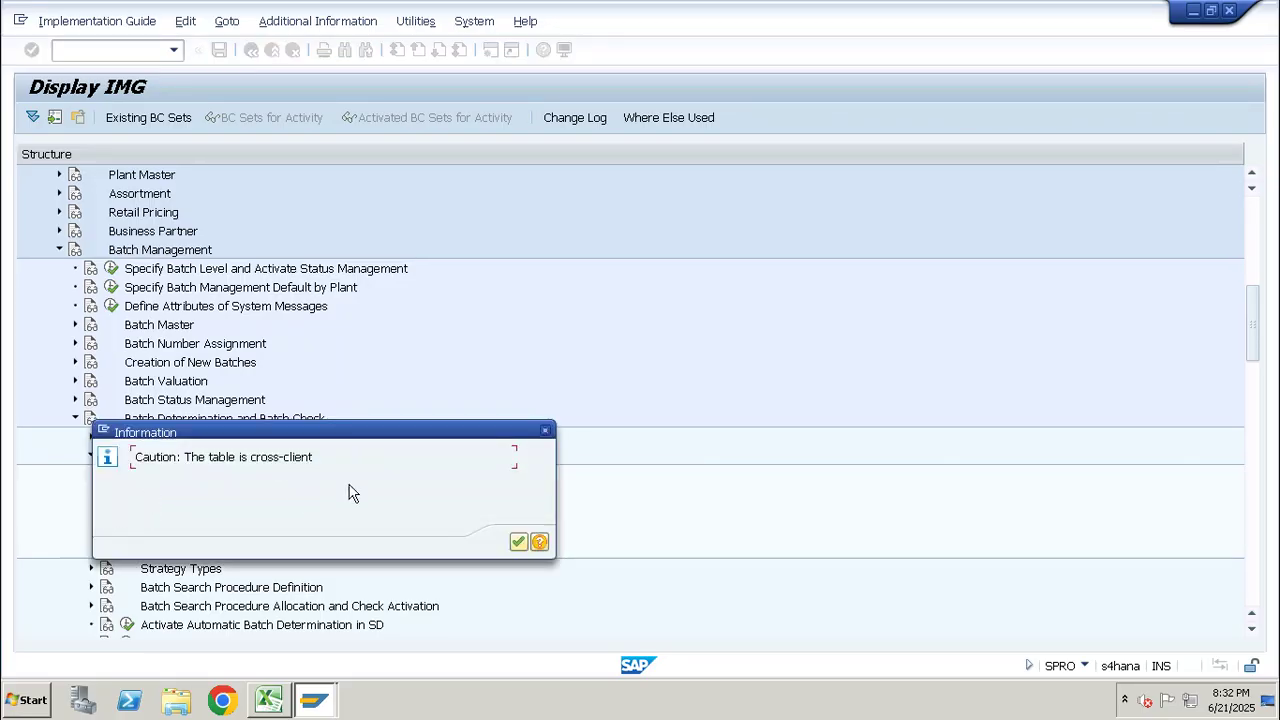
key("Return")
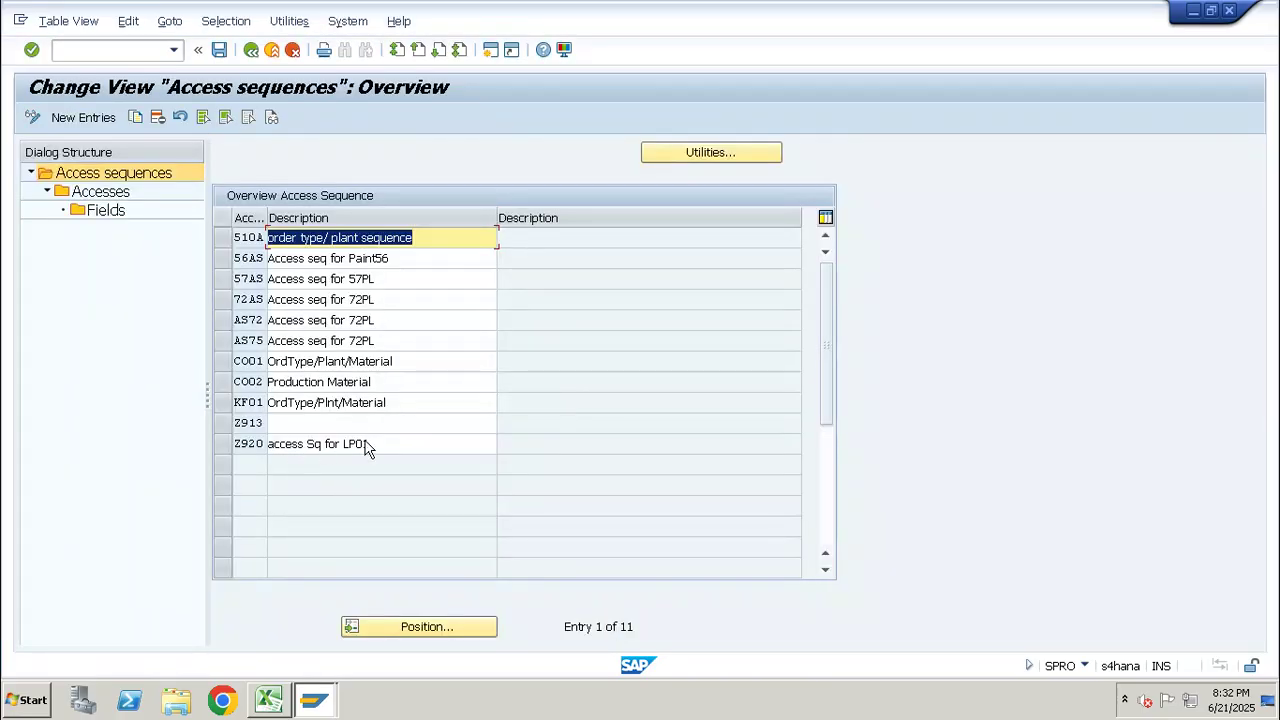
Check the accesses defined for access sequence Z920 and return to the implementation guide.
left_click_drag(368, 446, 236, 447)
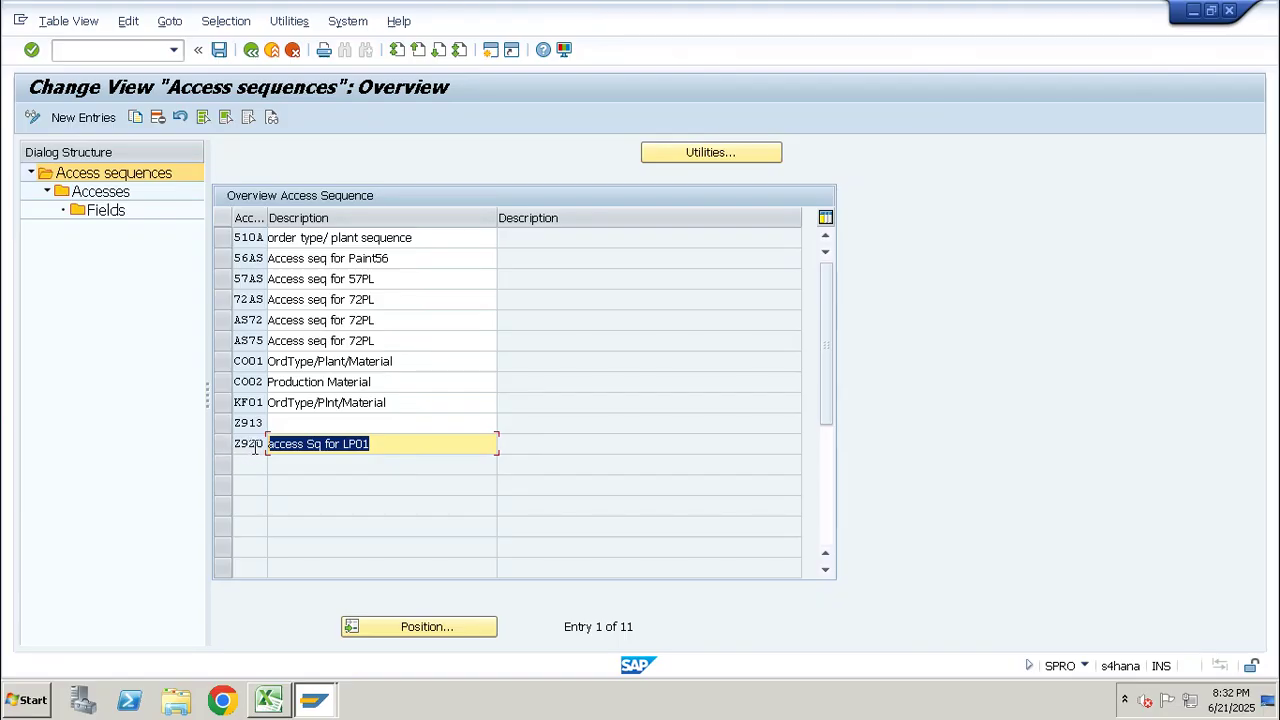
left_click(254, 448)
left_click(222, 444)
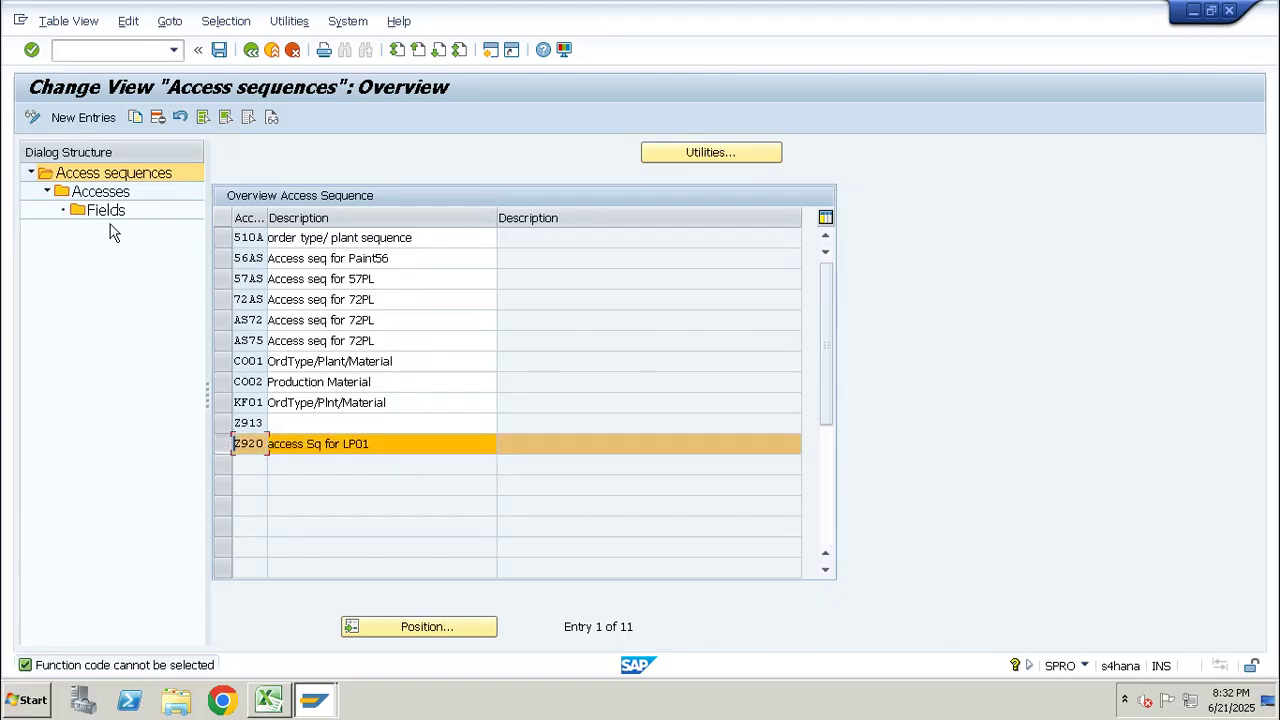
double_click(106, 195)
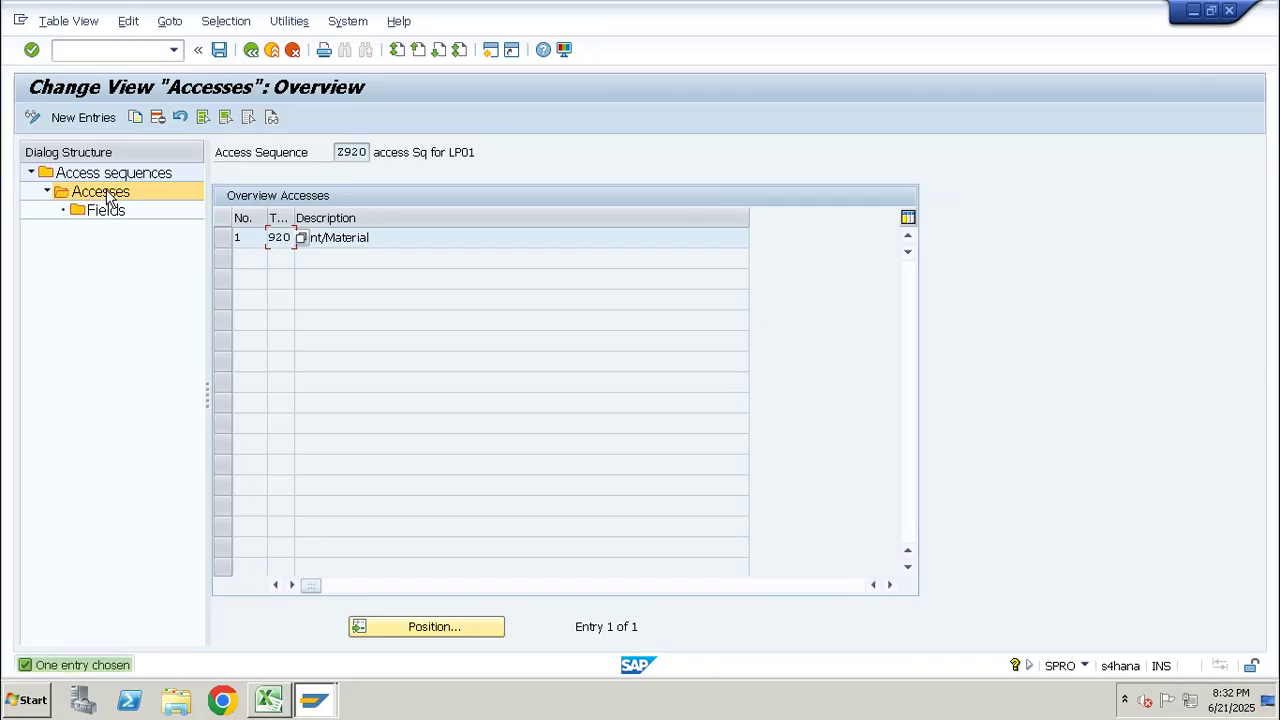
key("F3")
key("F3")
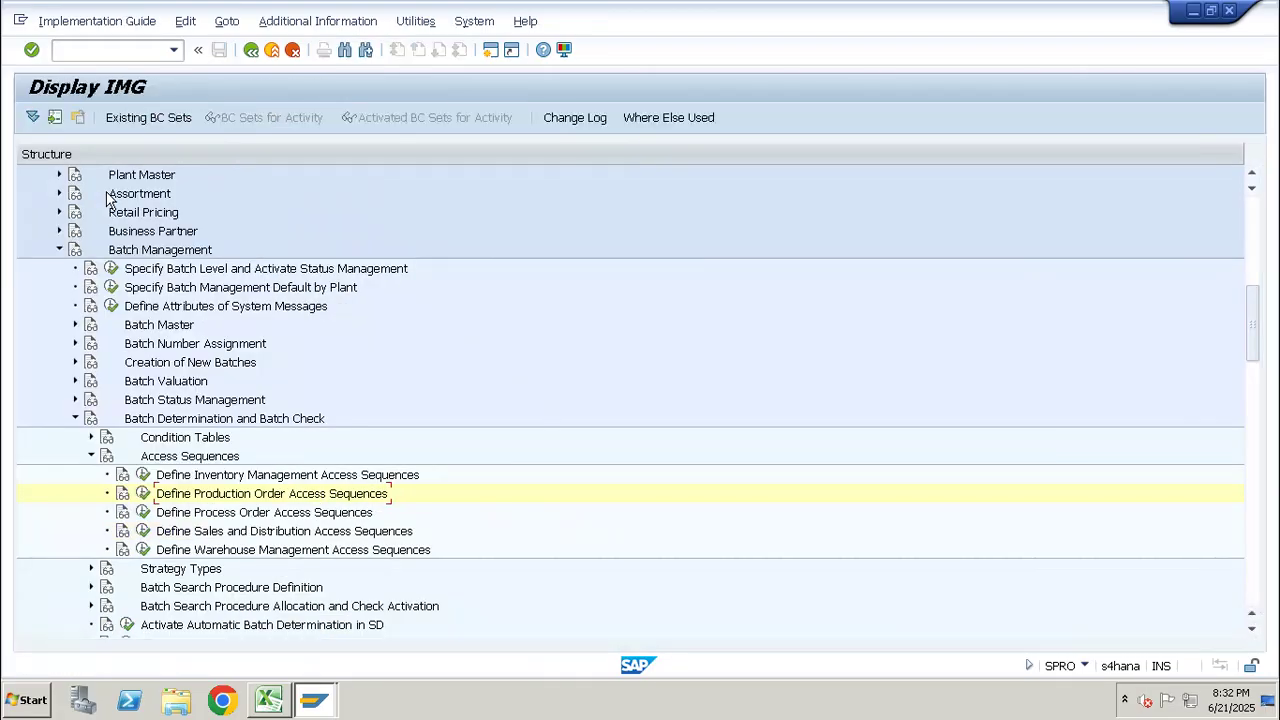
Open the details of strategy type Z920 under Strategy Types, Define Production Order Strategy Types.
left_click(90, 456)
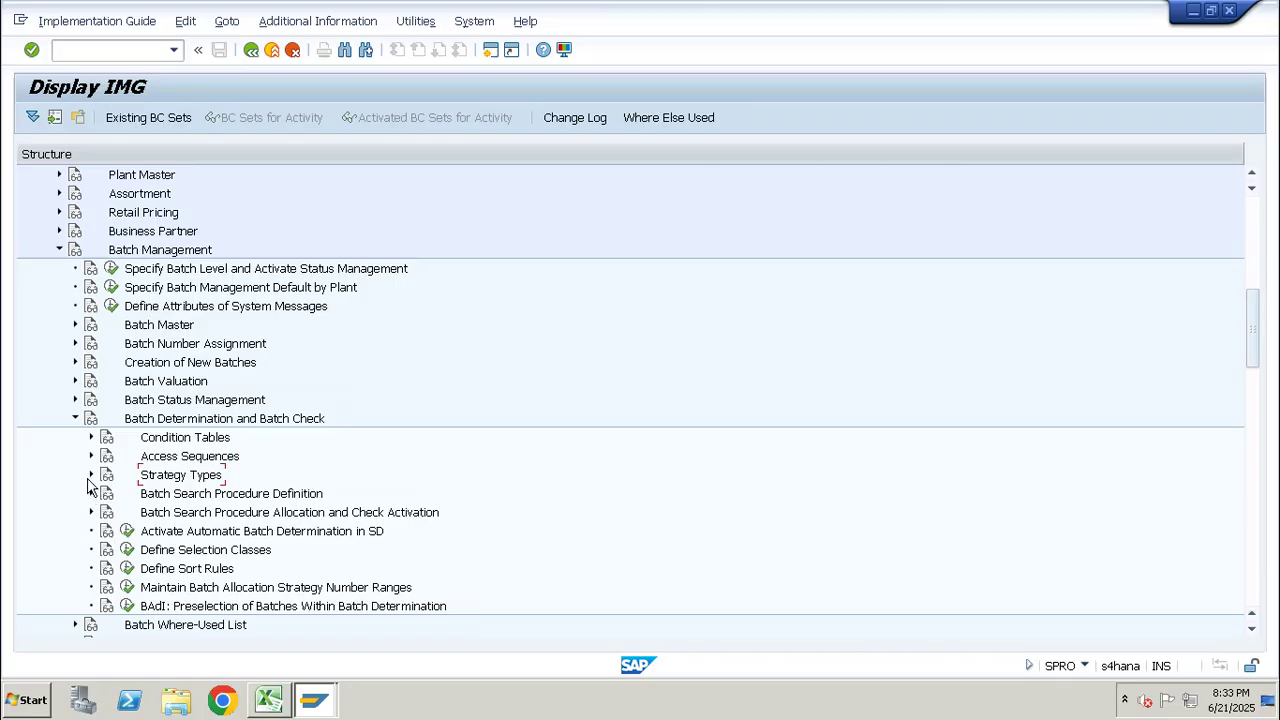
left_click(90, 476)
left_click(142, 512)
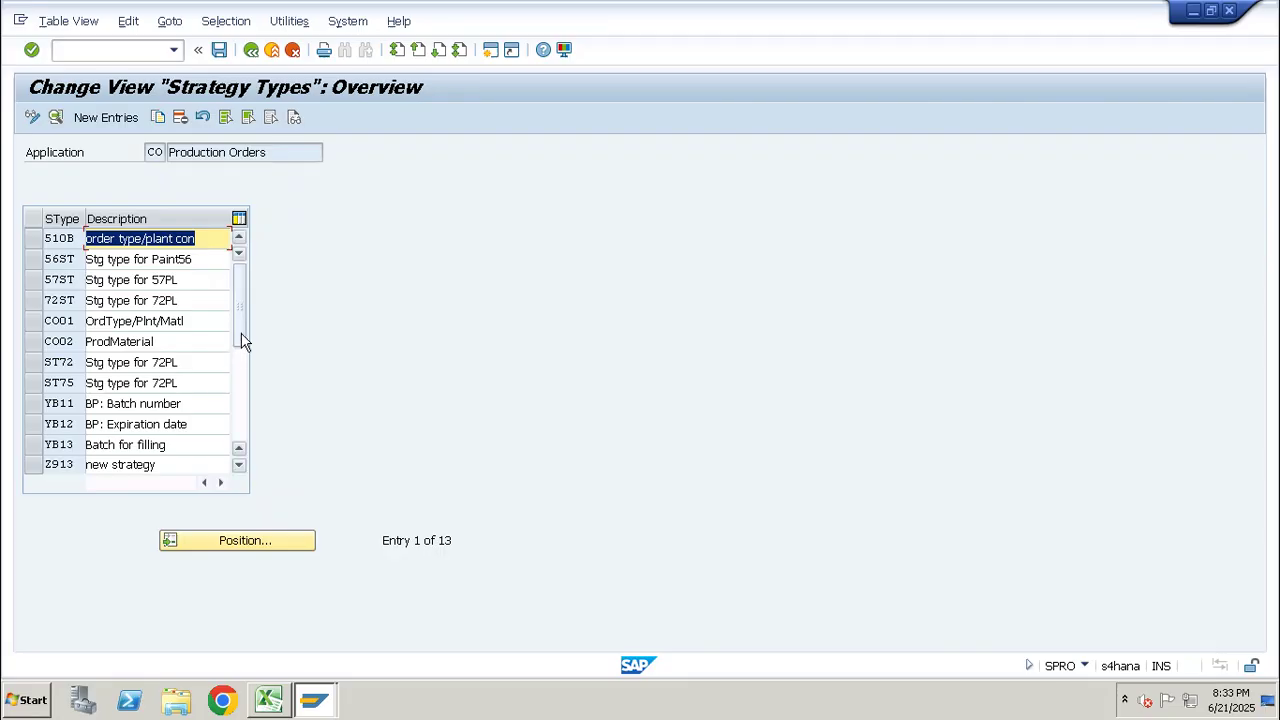
scroll(237, 351, "down", 2)
left_click(86, 447)
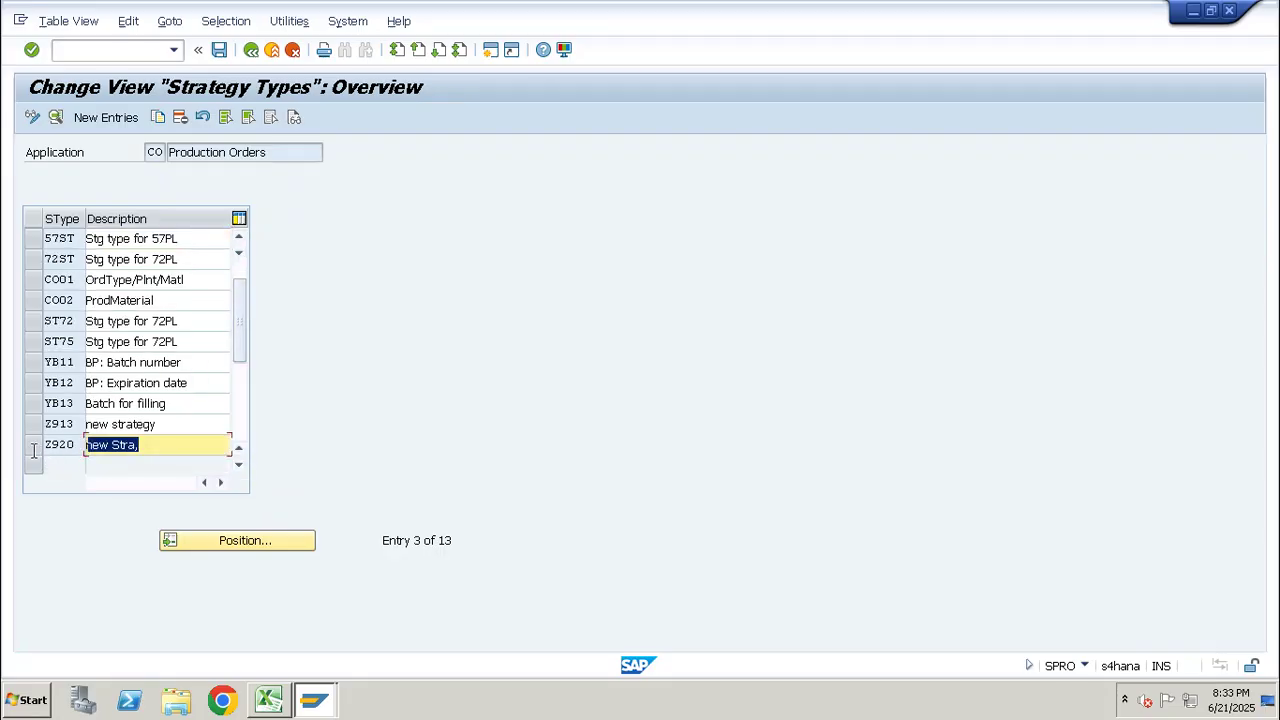
left_click(63, 449)
double_click(66, 447)
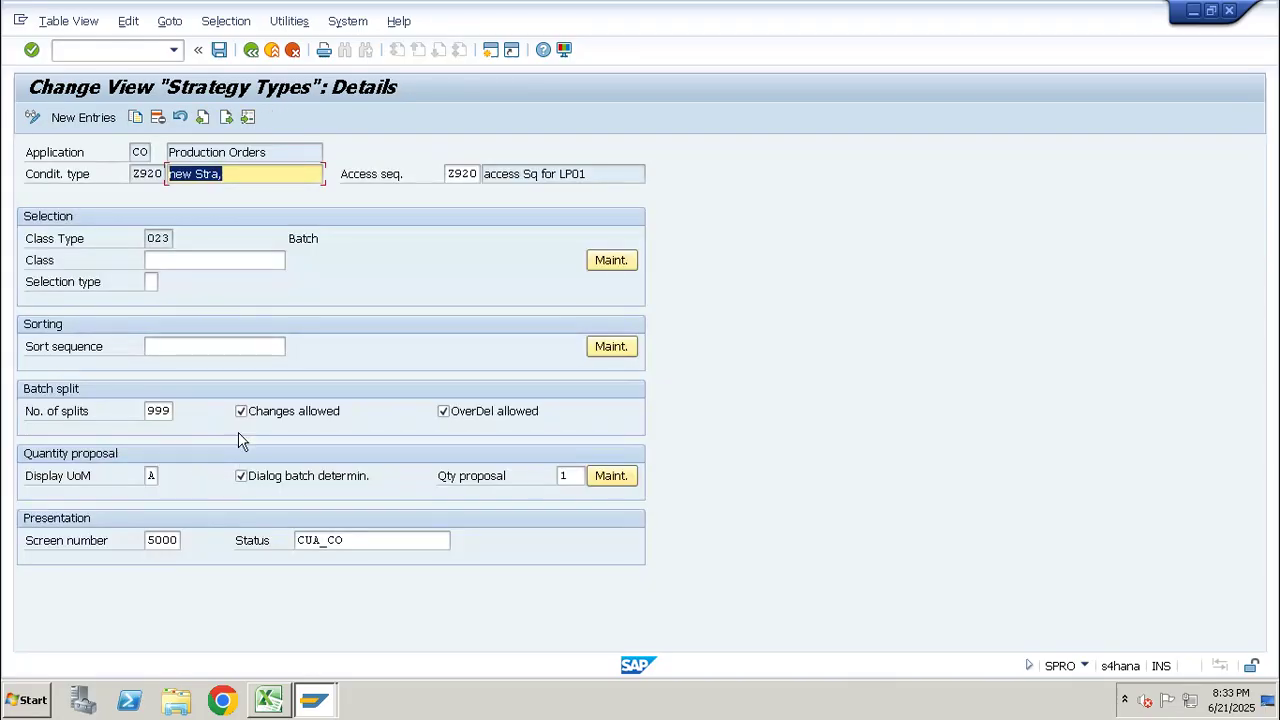
Assign selection class FEFO_ROH to strategy type Z920.
left_click(223, 259)
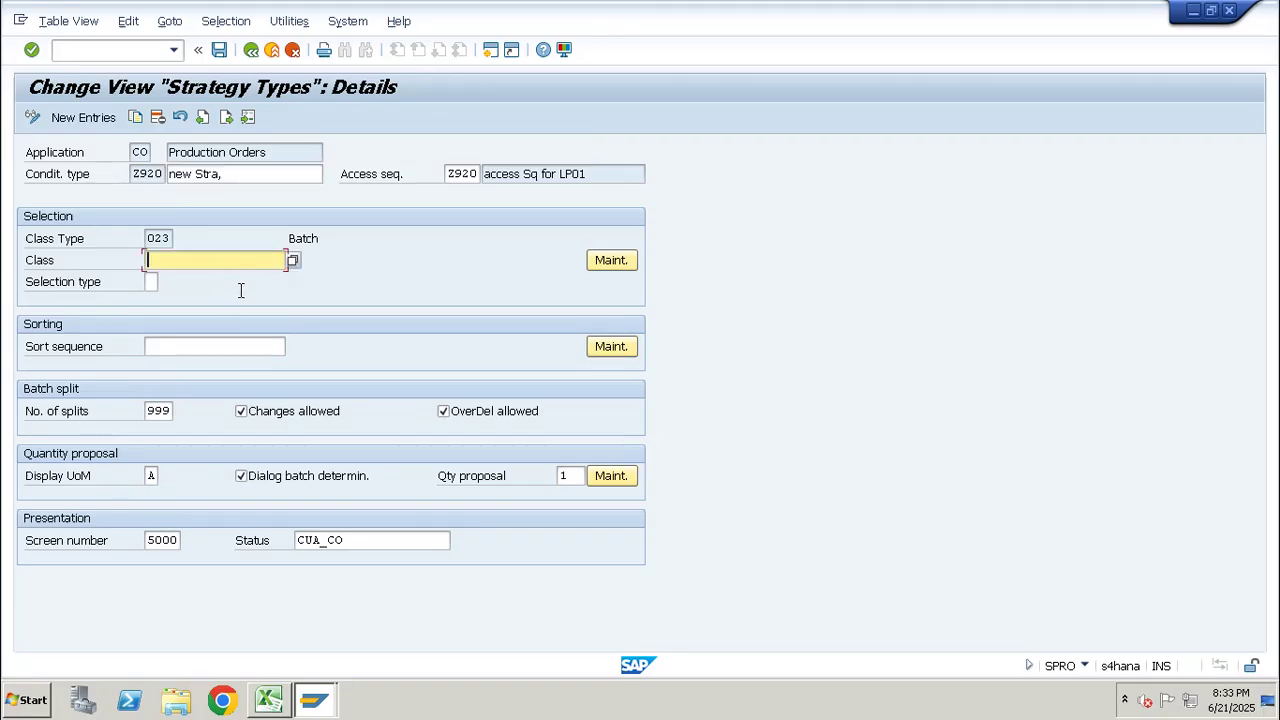
type("e")
type("e")
type("fo_roh")
key("Return")
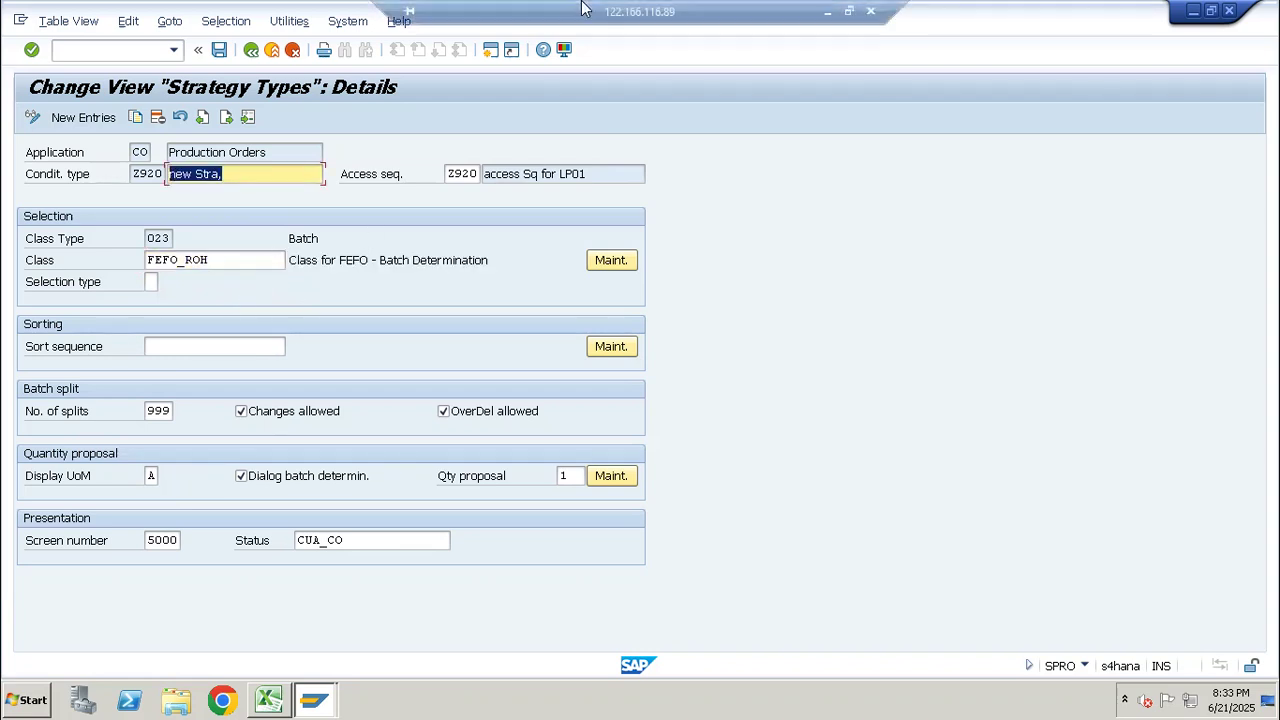
Consult the class entry in the Excel notes, return to SAP and set the strategy type's sort sequence to Z_FEFO_ROH.
left_click(824, 12)
left_click_drag(104, 458, 426, 458)
left_click(580, 706)
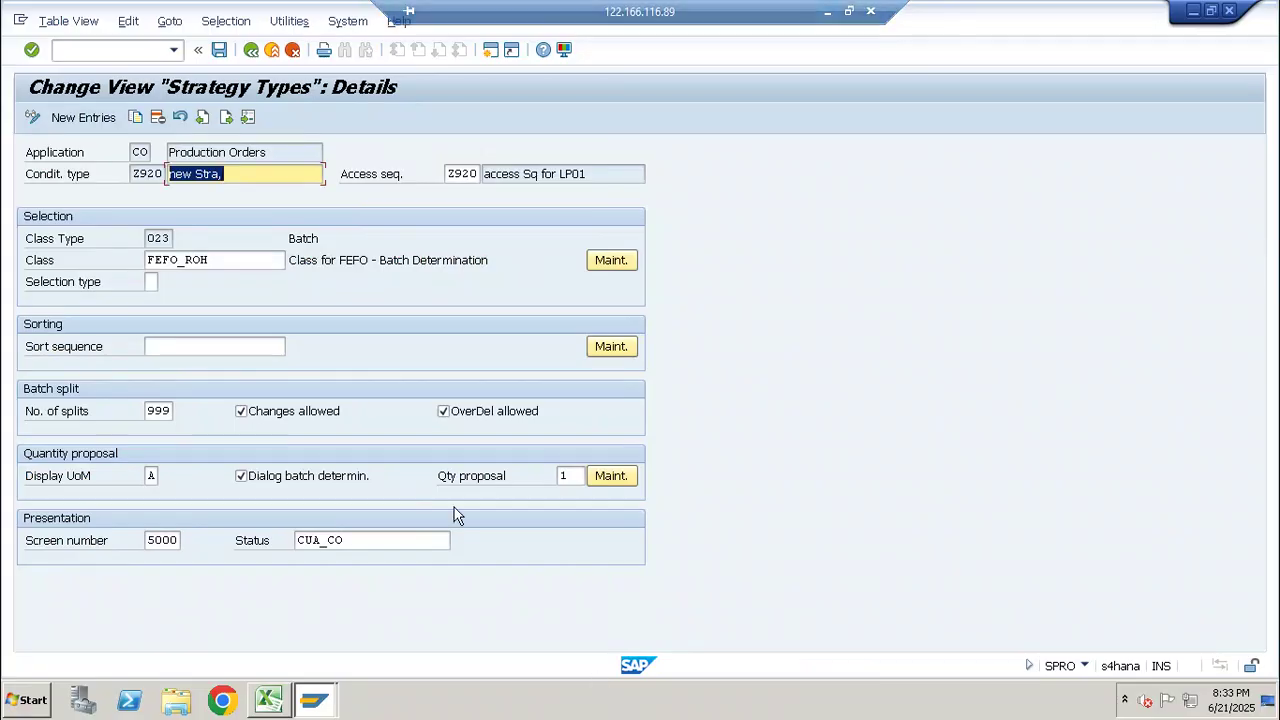
left_click(208, 347)
type("z_fefo_roh")
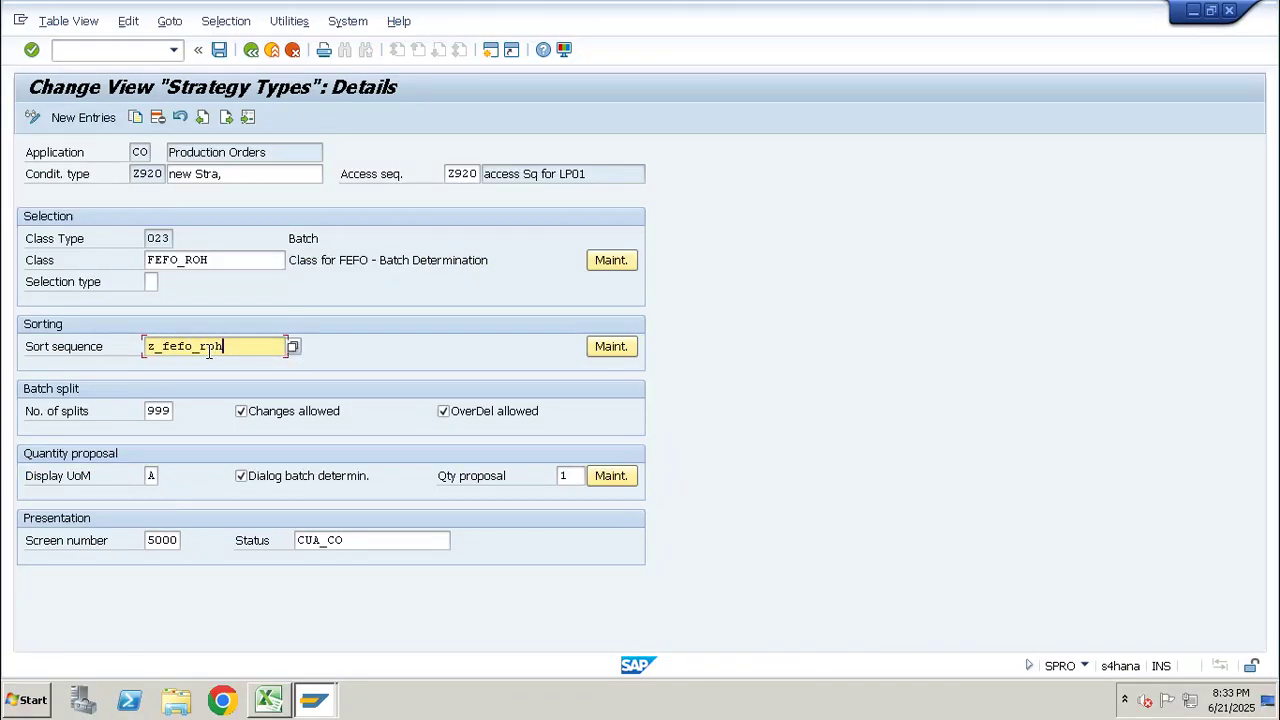
key("Return")
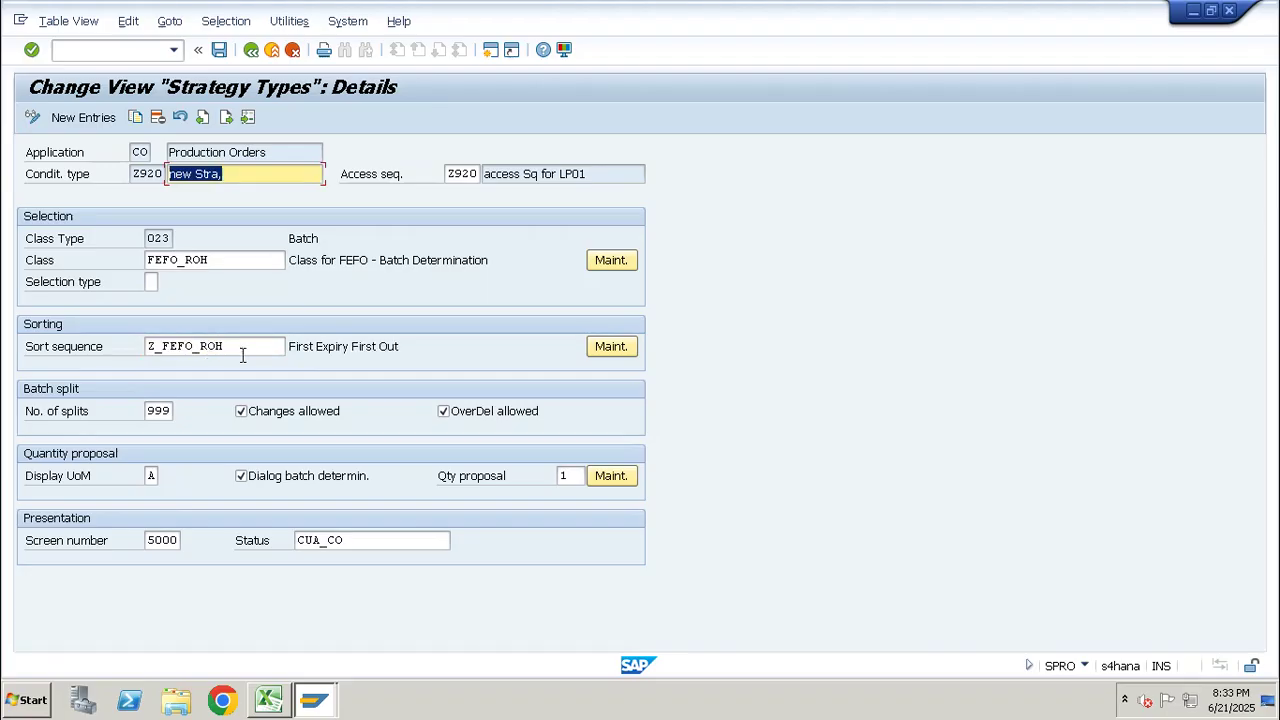
Compare the sort sequence with the sort rule and strategy type rows in the Excel notes, and return to the SAP session.
left_click_drag(419, 348, 277, 333)
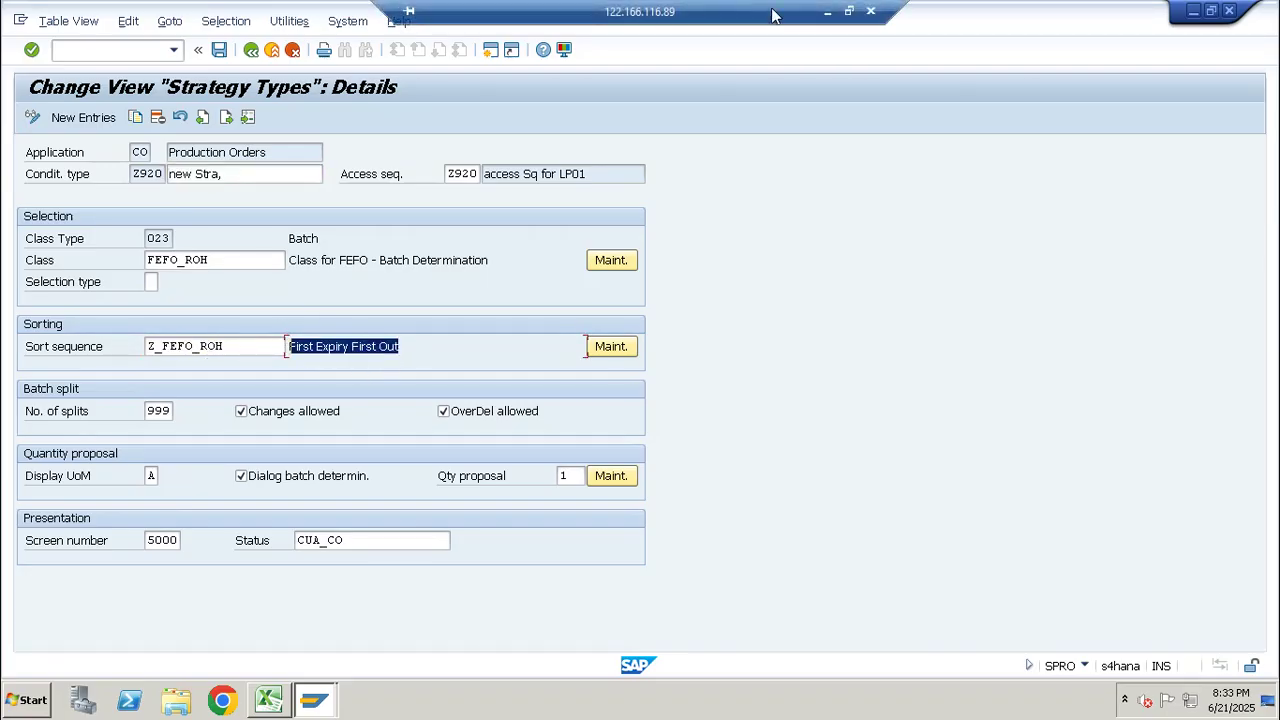
left_click(826, 20)
left_click_drag(74, 543, 400, 543)
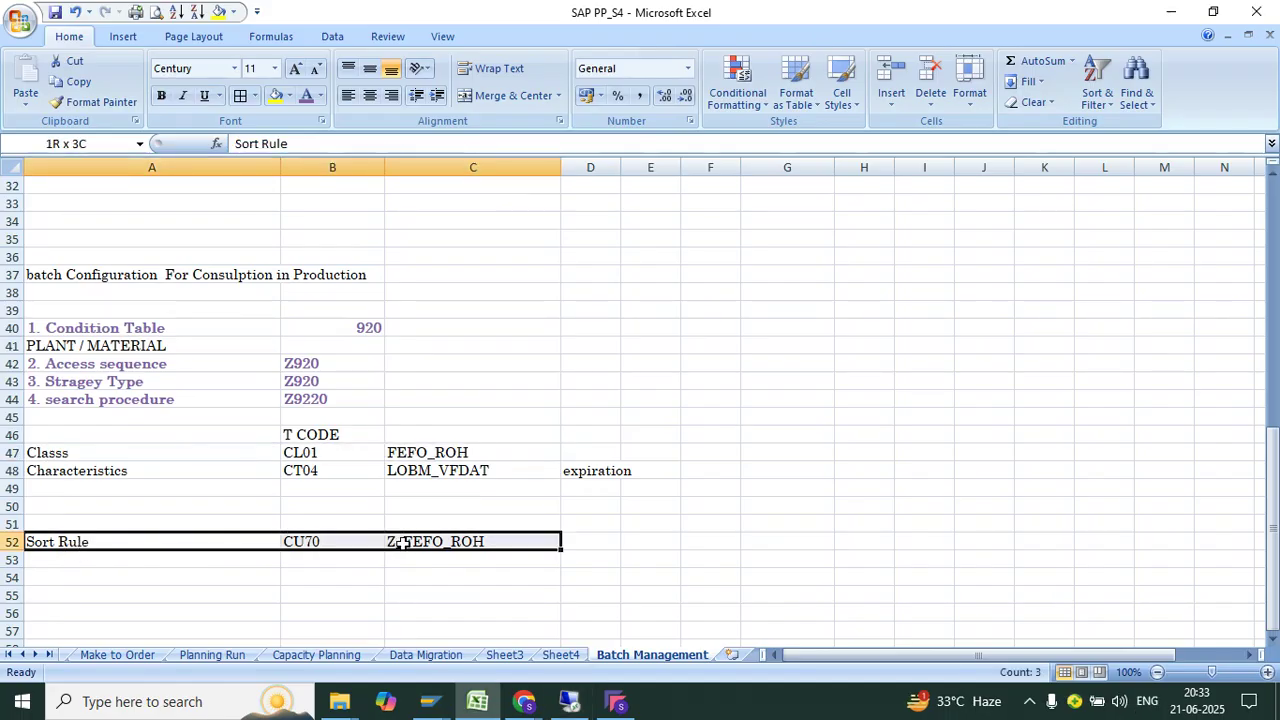
left_click(80, 382)
left_click_drag(80, 382, 300, 391)
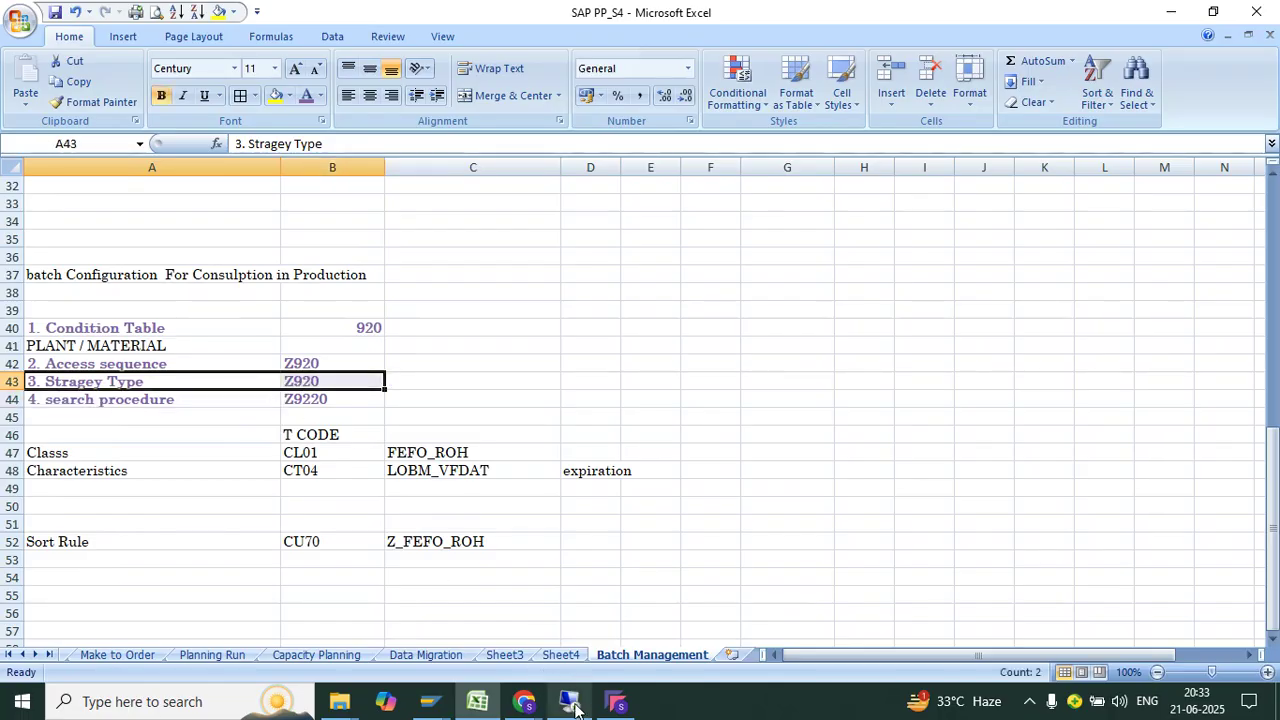
left_click(569, 701)
Save strategy type Z920 to the proposed customizing request and return to SAP Easy Access.
double_click(226, 260)
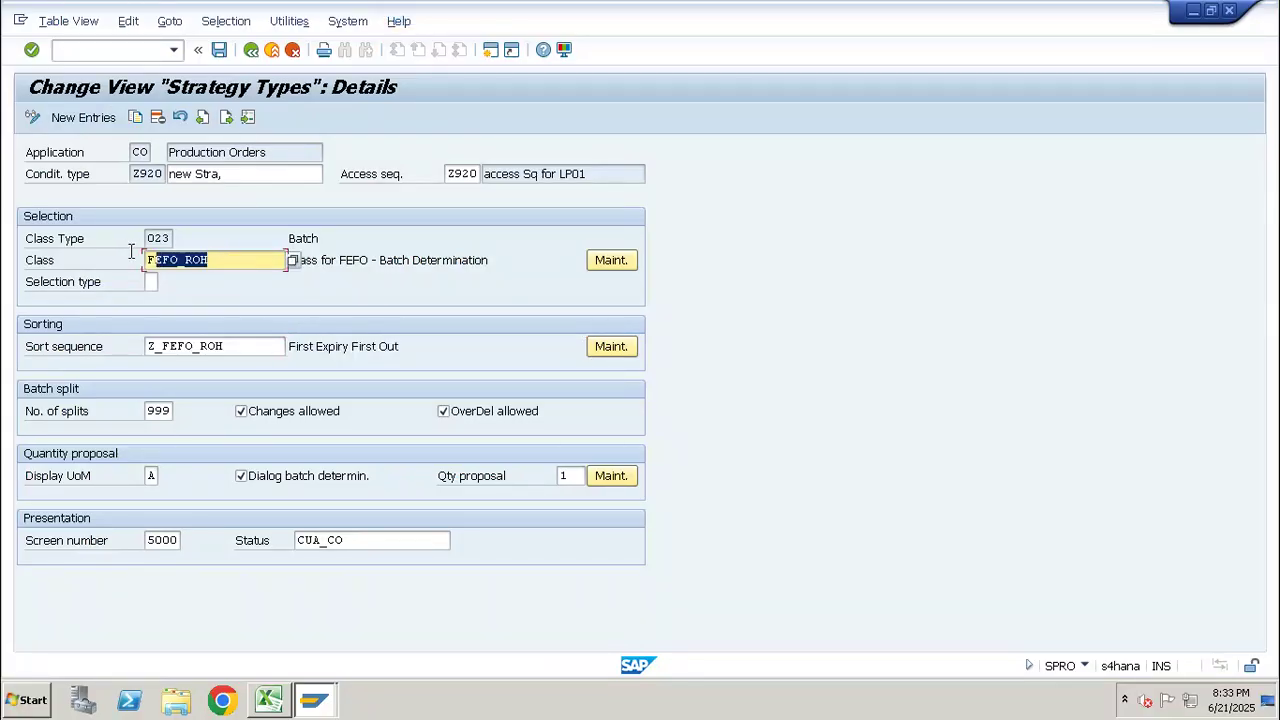
left_click(219, 49)
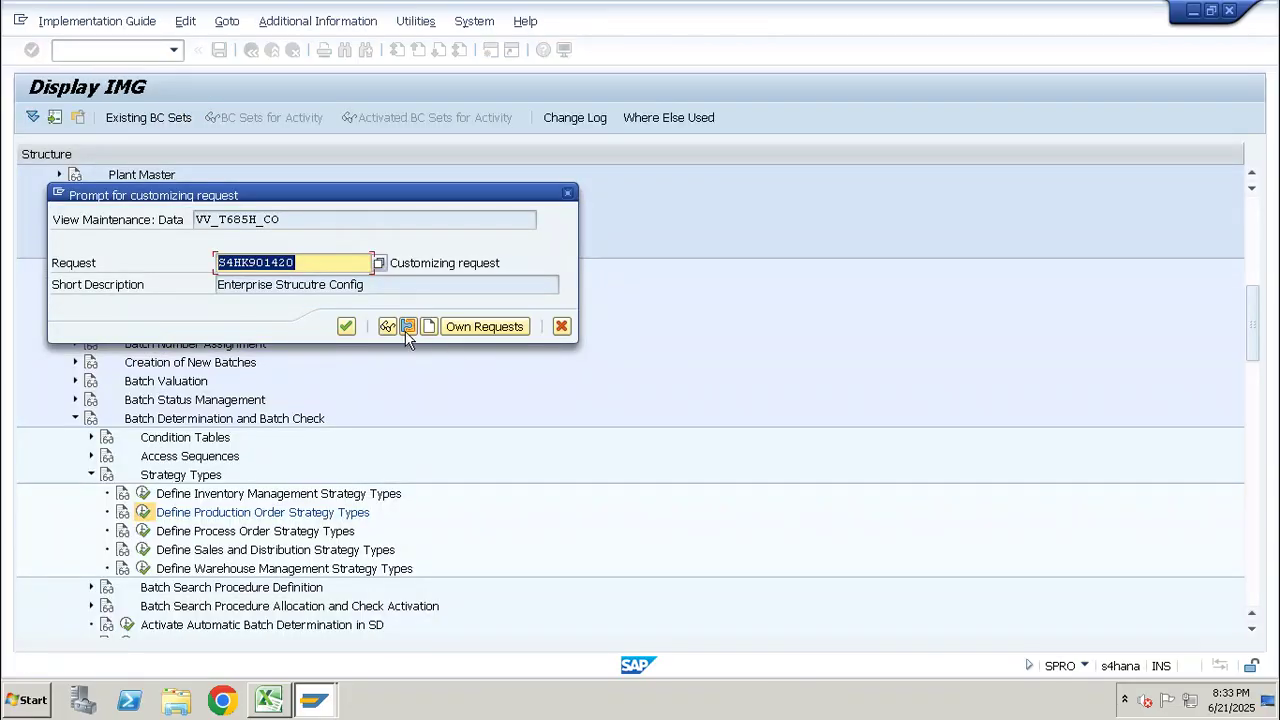
left_click(347, 327)
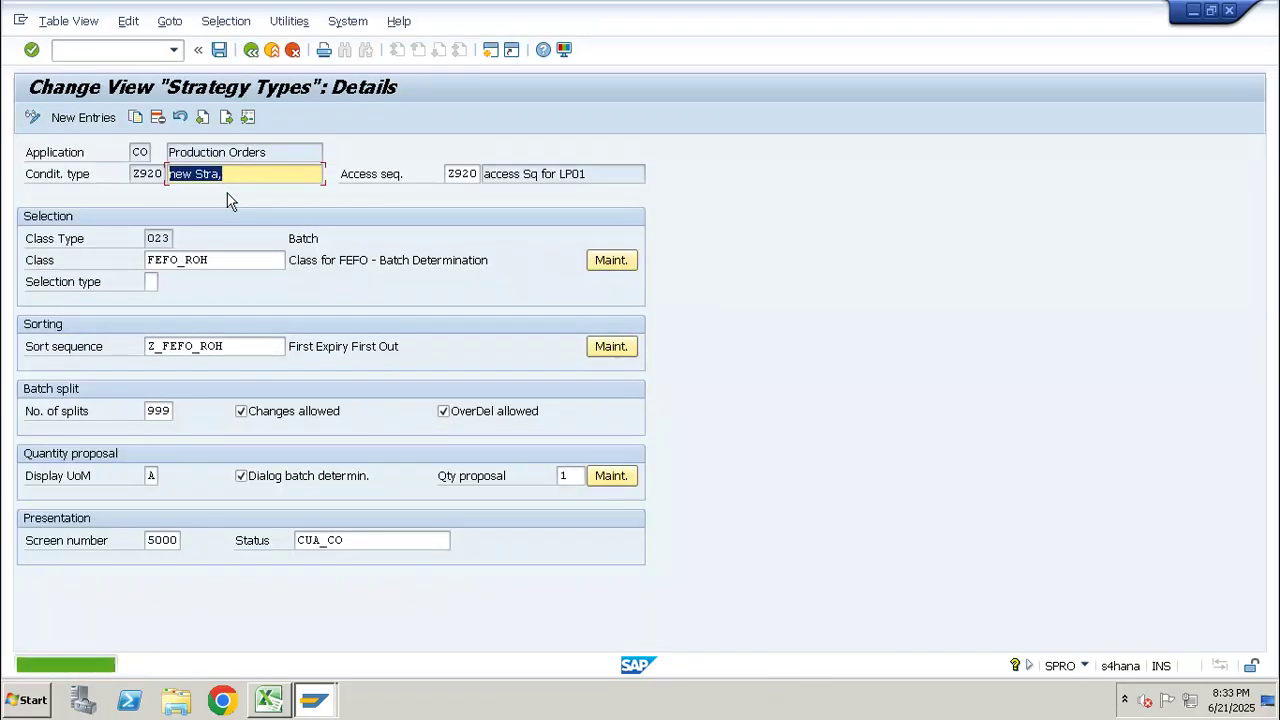
left_click(150, 52)
type("/n")
key("Return")
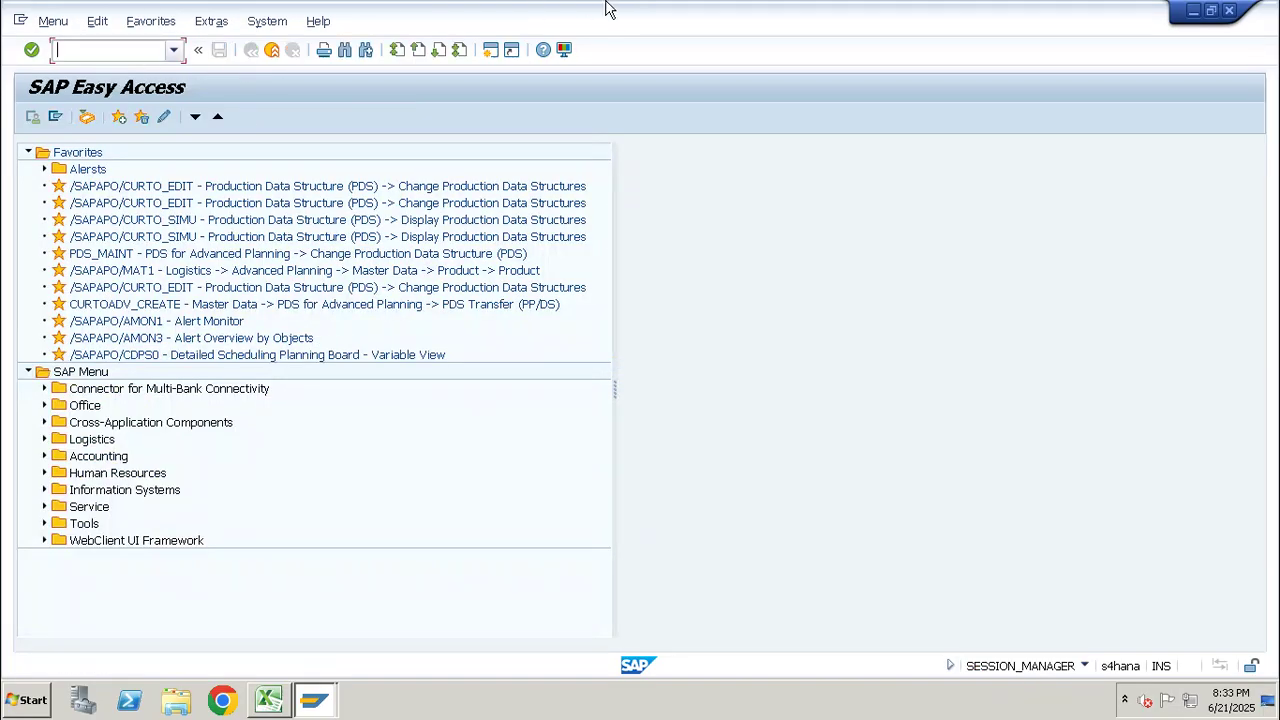
Glance at the Excel notes, run transaction COB1 to check the batch search strategy creation screen, and return to SAP Easy Access.
left_click(828, 12)
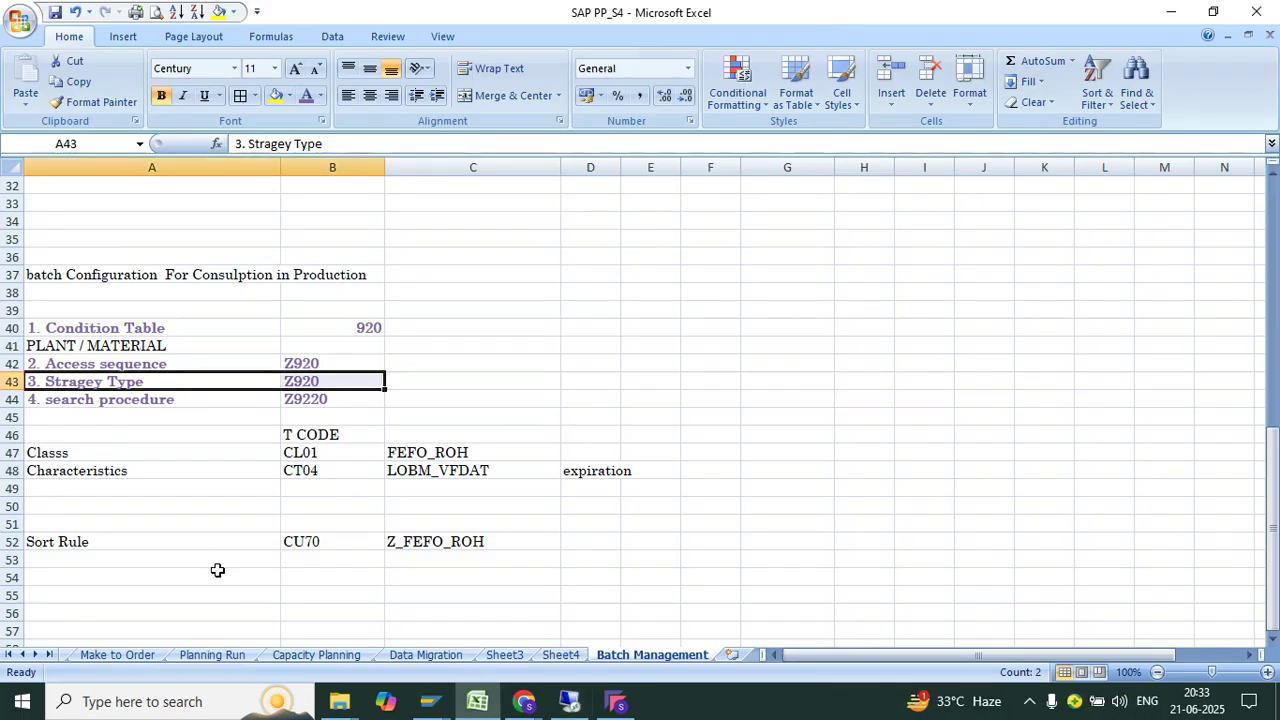
left_click(526, 700)
left_click(120, 48)
type("/")
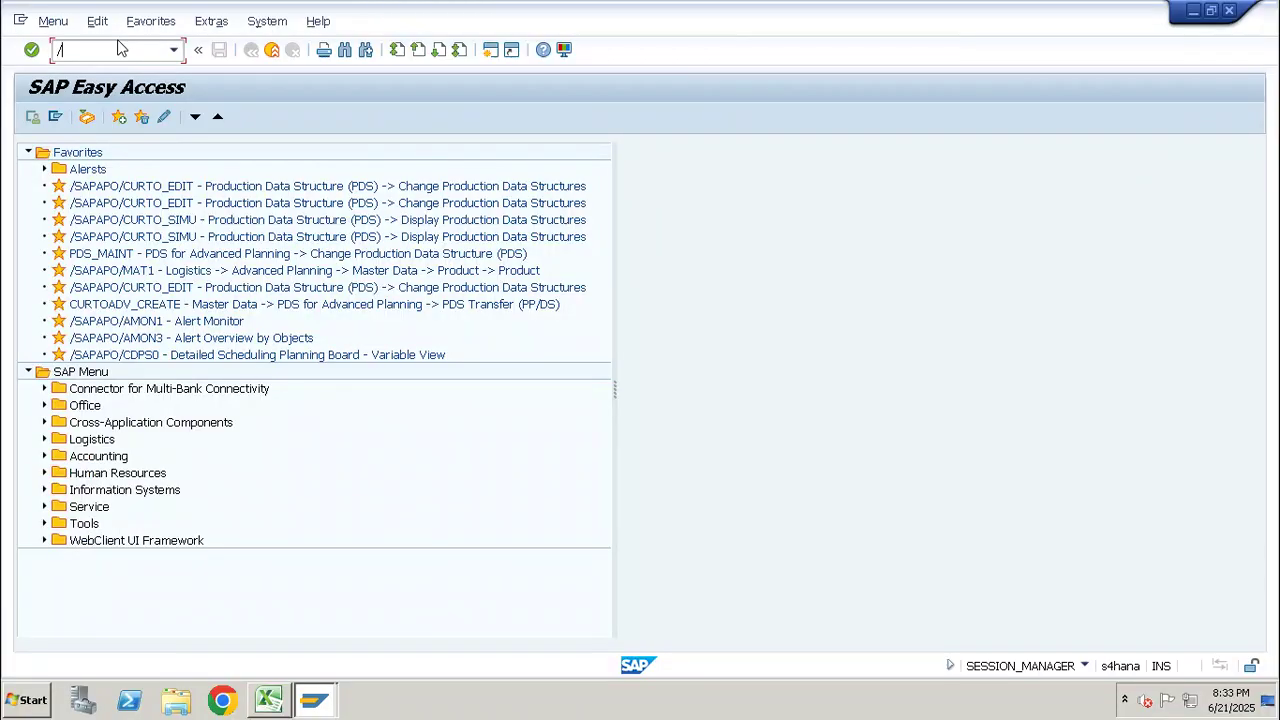
type("ncob1")
key("Return")
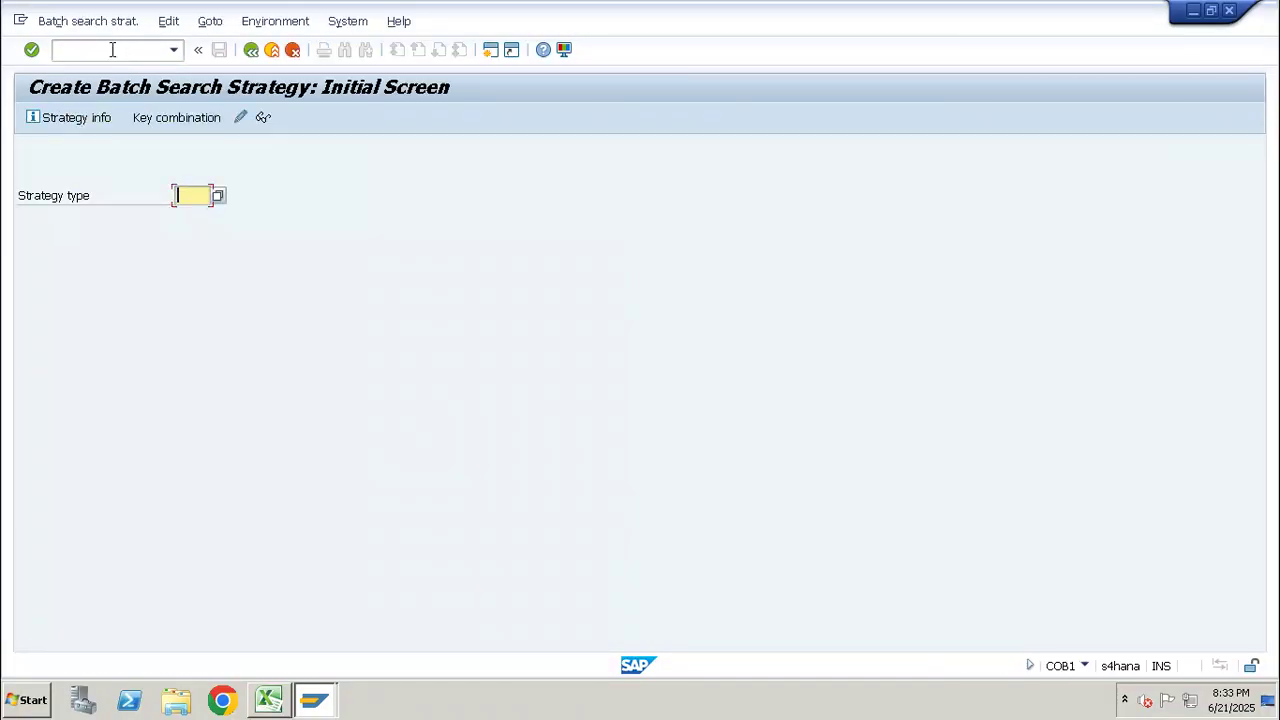
type("/n")
key("Return")
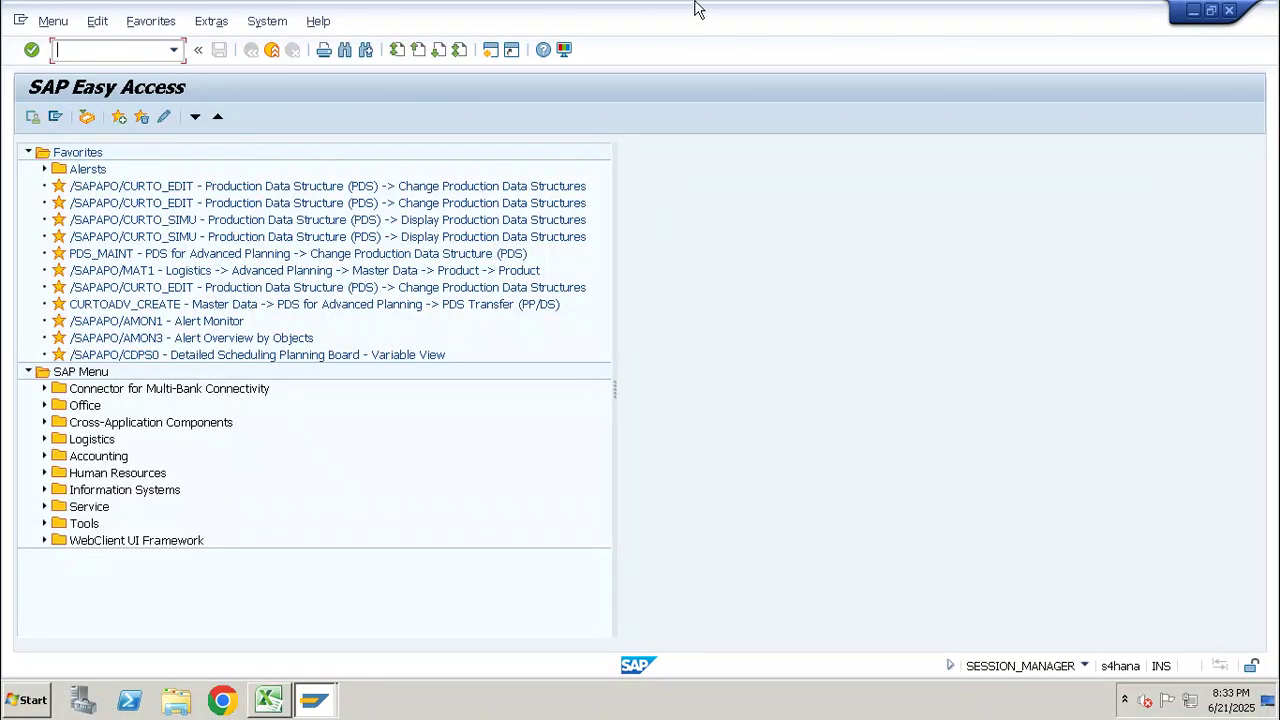
Switch to the Excel notes and enter "Create Batch Search Strategy" in A55 with transaction code COB1 in B55.
left_click(826, 8)
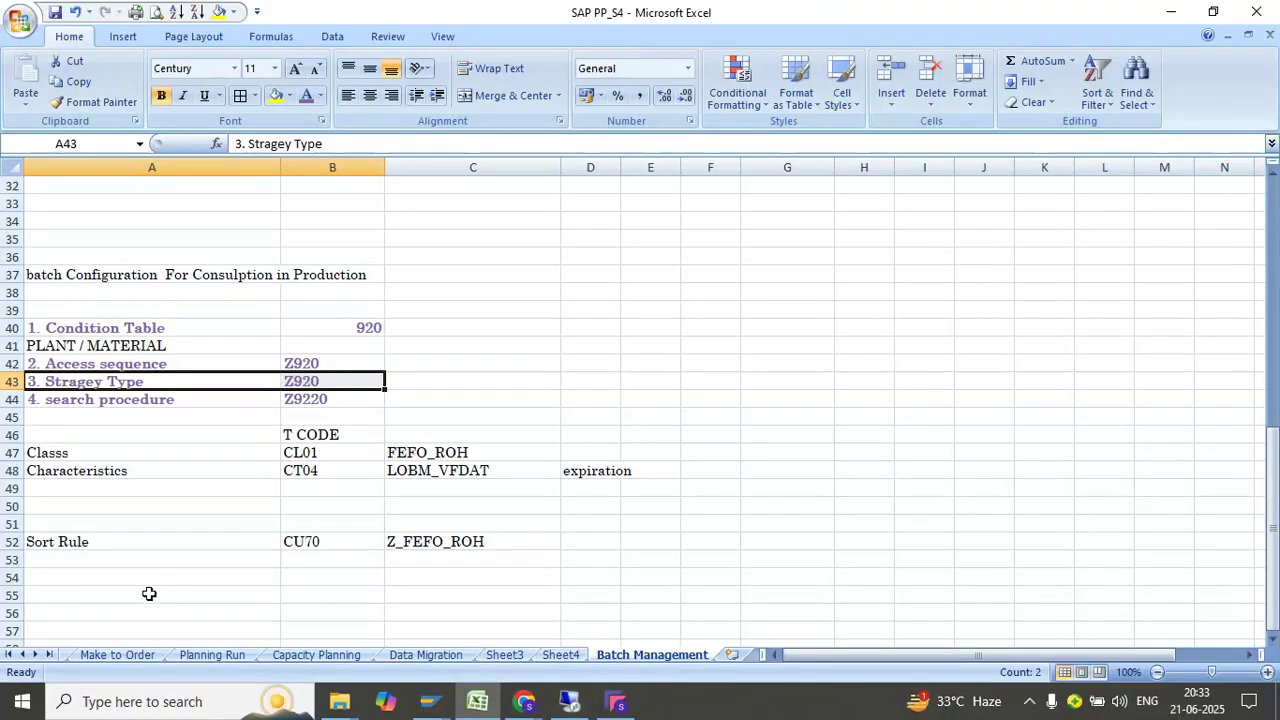
left_click(149, 591)
type("Create ")
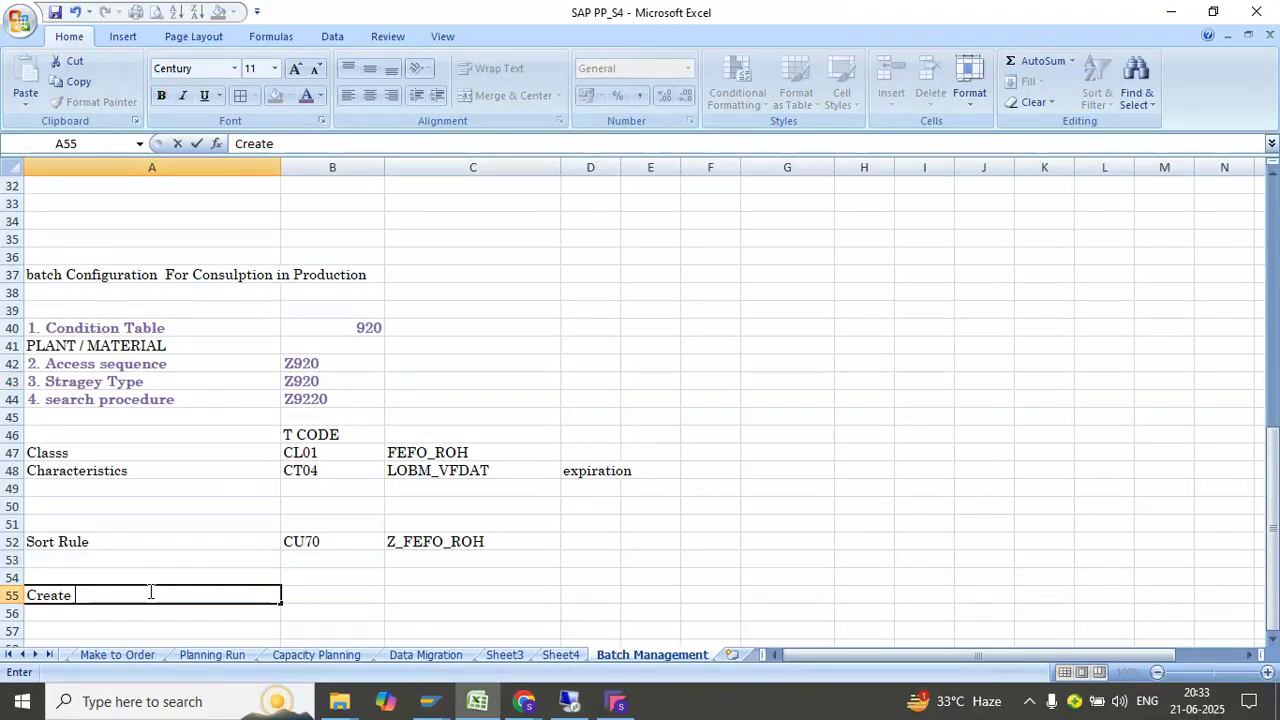
type("Batch Search")
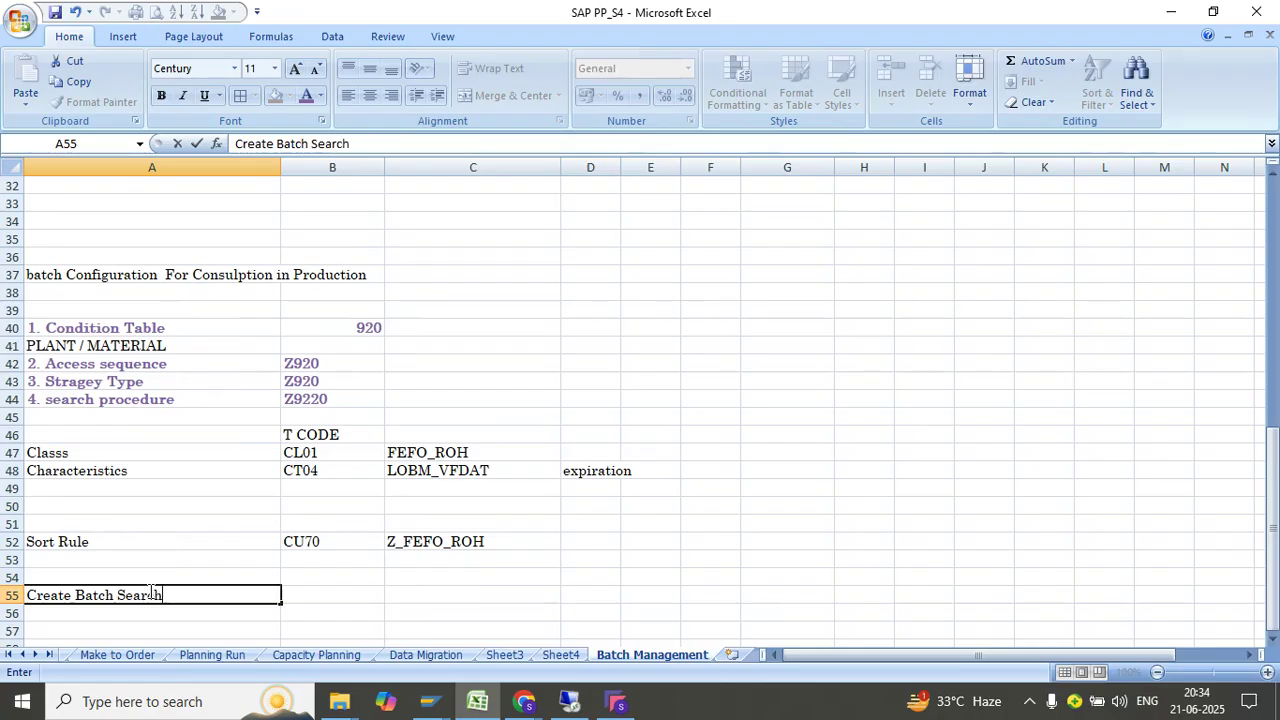
type(" Strategy")
key("Return")
key("Up")
key("Right")
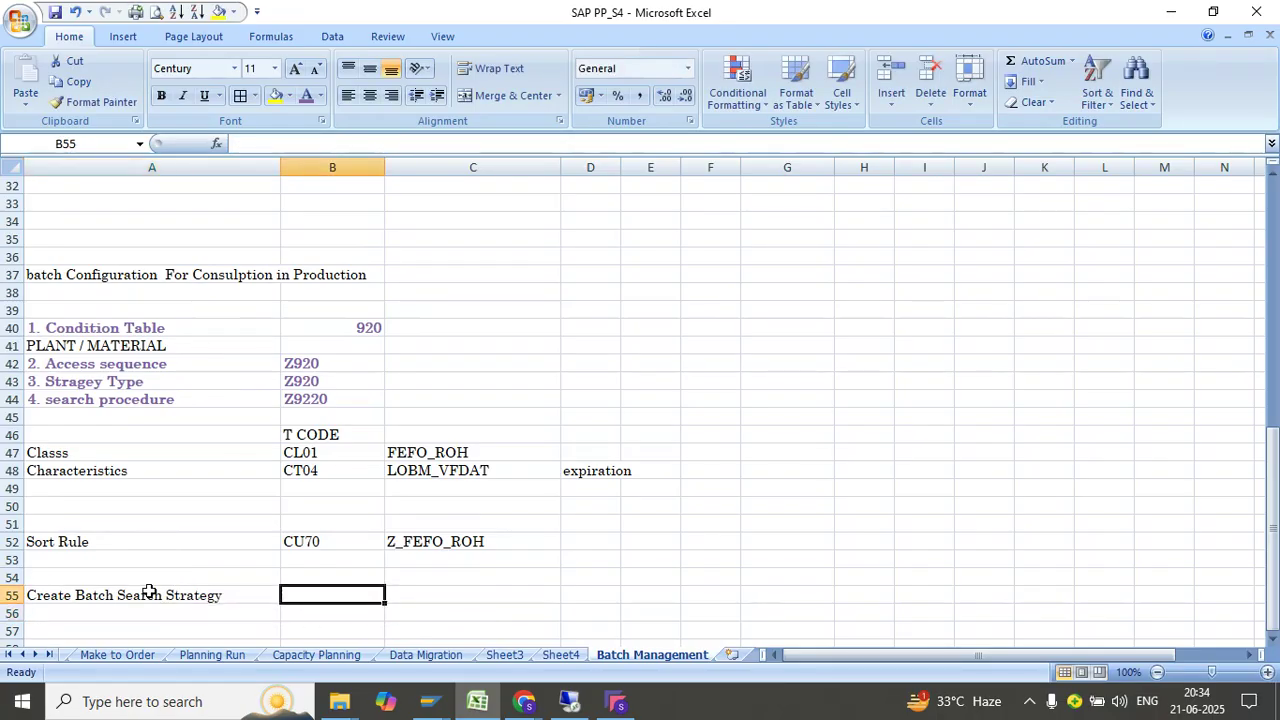
type("COB1")
key("Return")
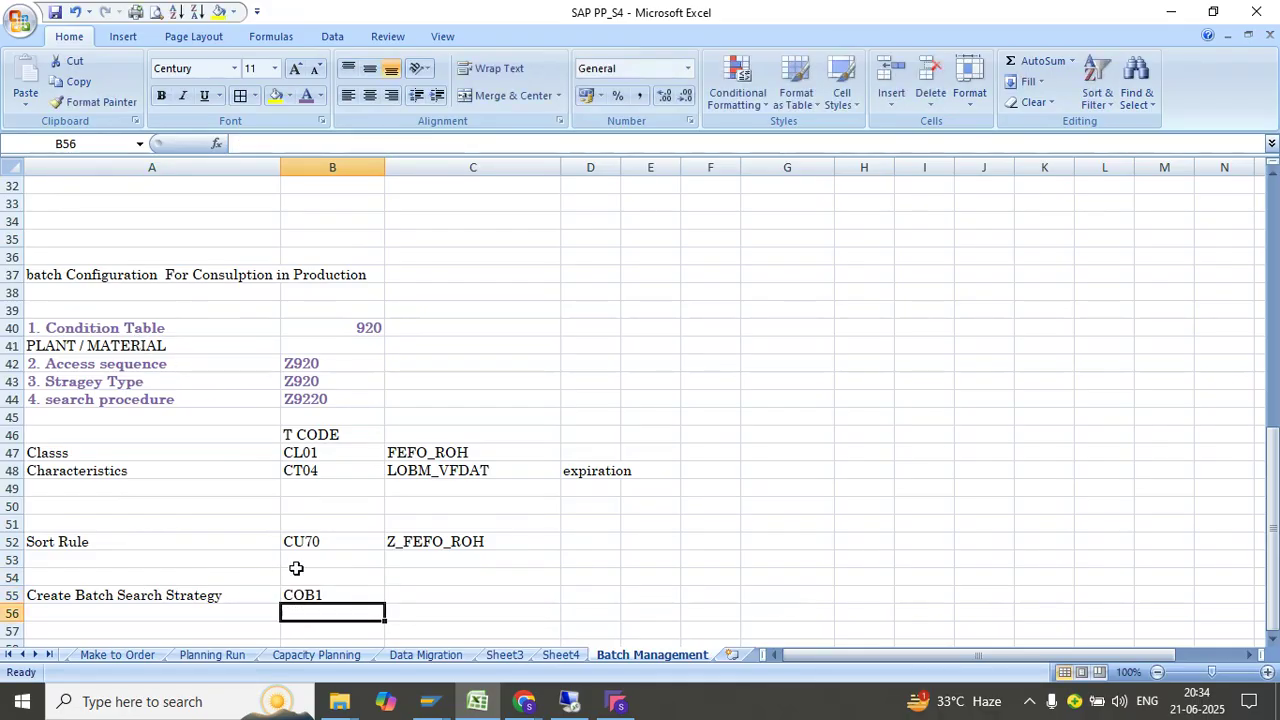
Review the Batch Management sheet from its top down to the configuration entries for consumption in production.
left_click(318, 596)
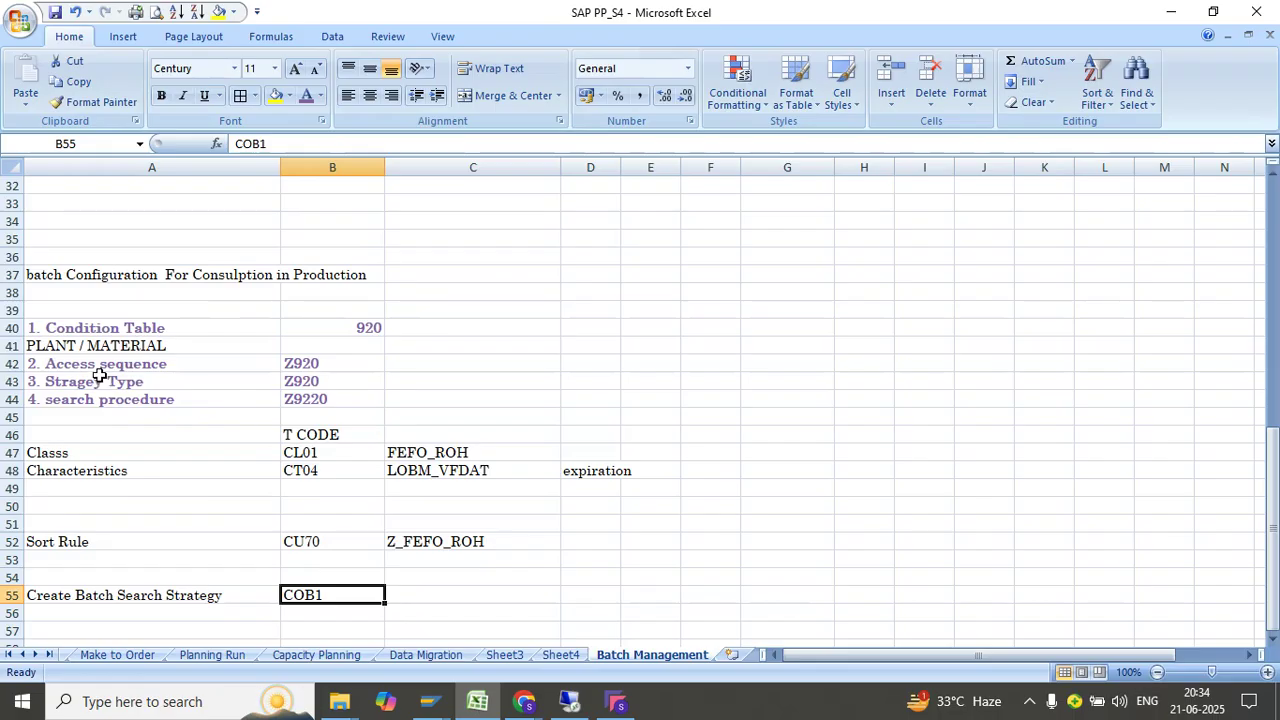
left_click(90, 345)
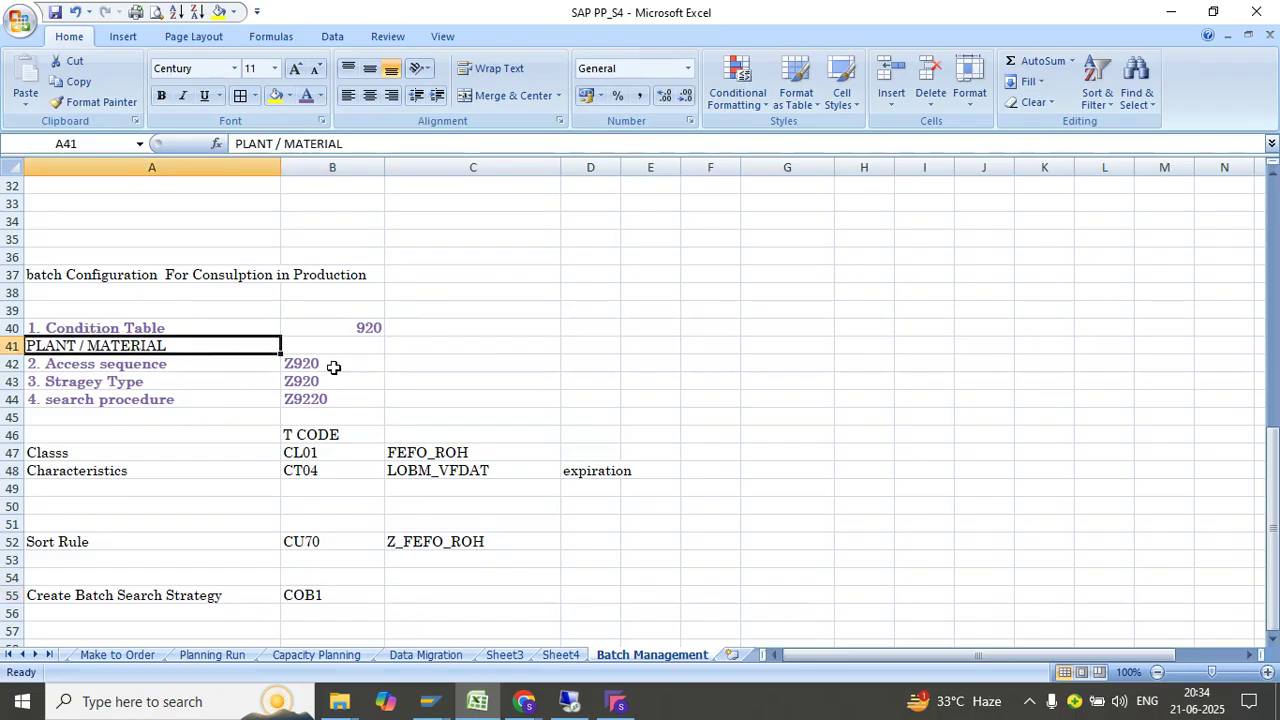
left_click(857, 361)
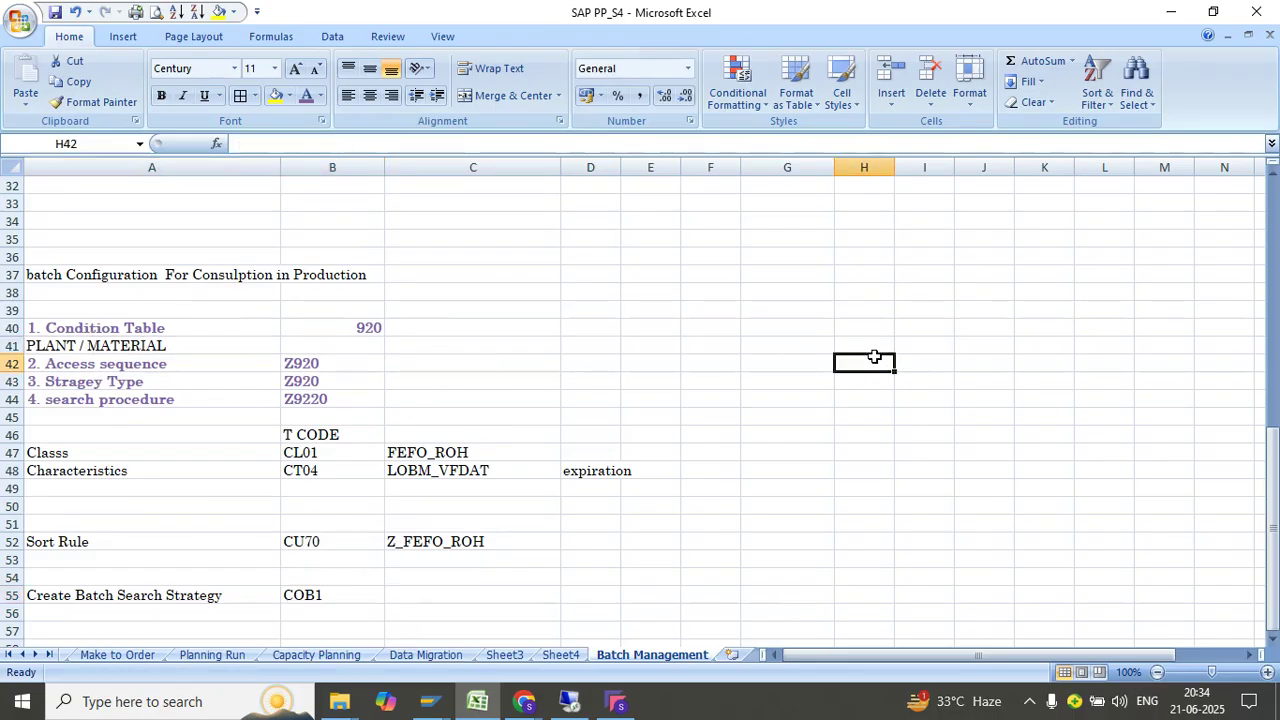
key("ctrl+Up")
type("E")
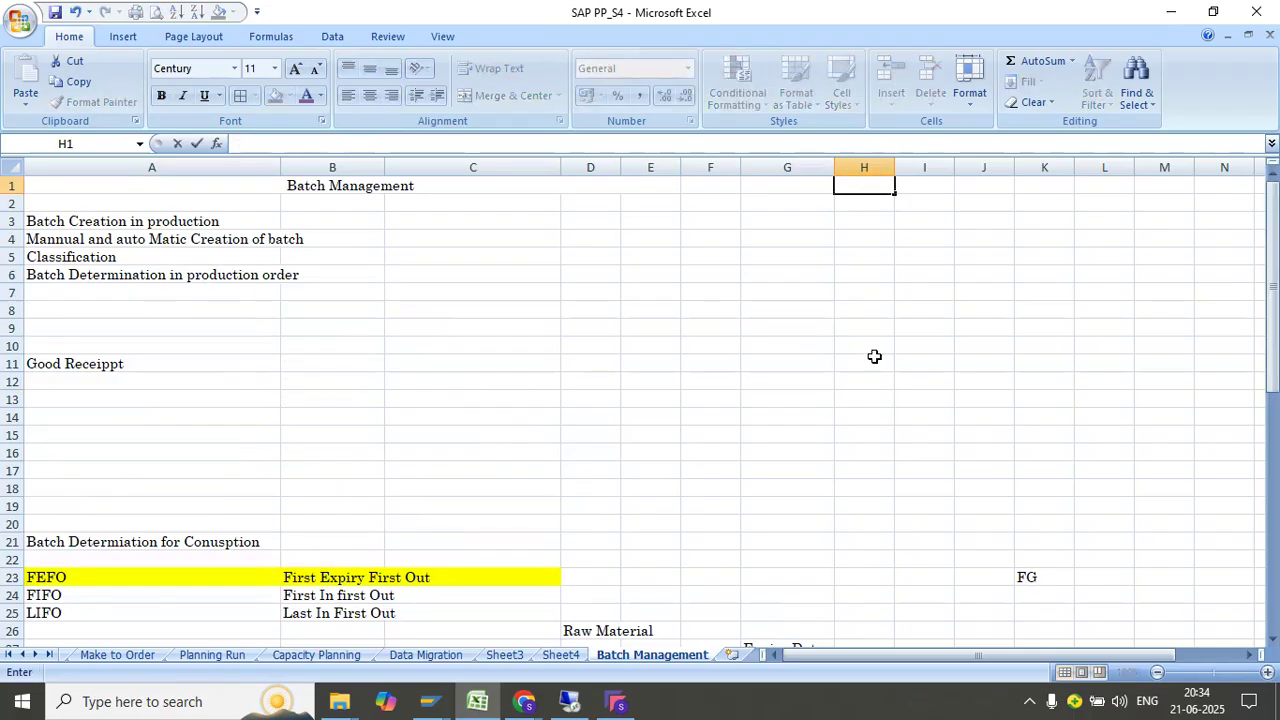
left_click(443, 486)
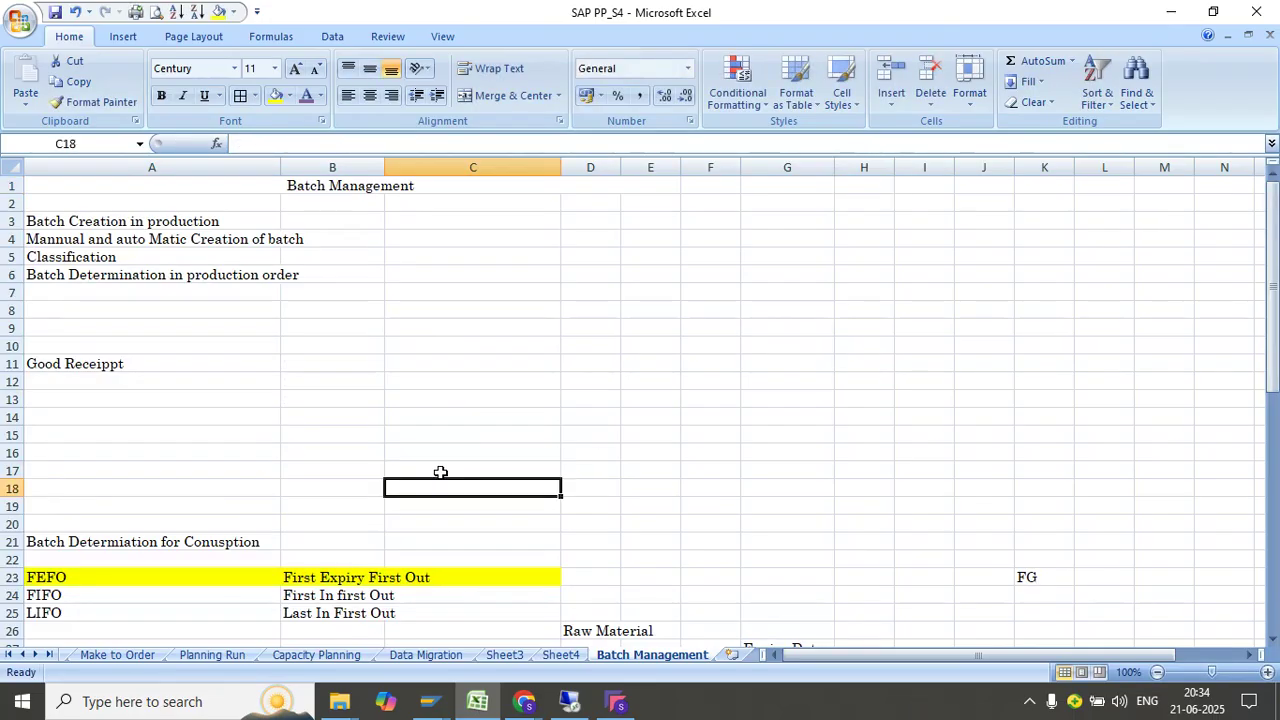
key("Down")
key("Down")
key("Down")
key("Down")
key("Down")
key("Down")
key("Down")
key("Down")
key("Down")
key("Down")
key("Down")
key("Down")
key("Down")
key("Down")
key("Down")
key("Down")
key("Down")
key("Down")
key("Down")
key("Down")
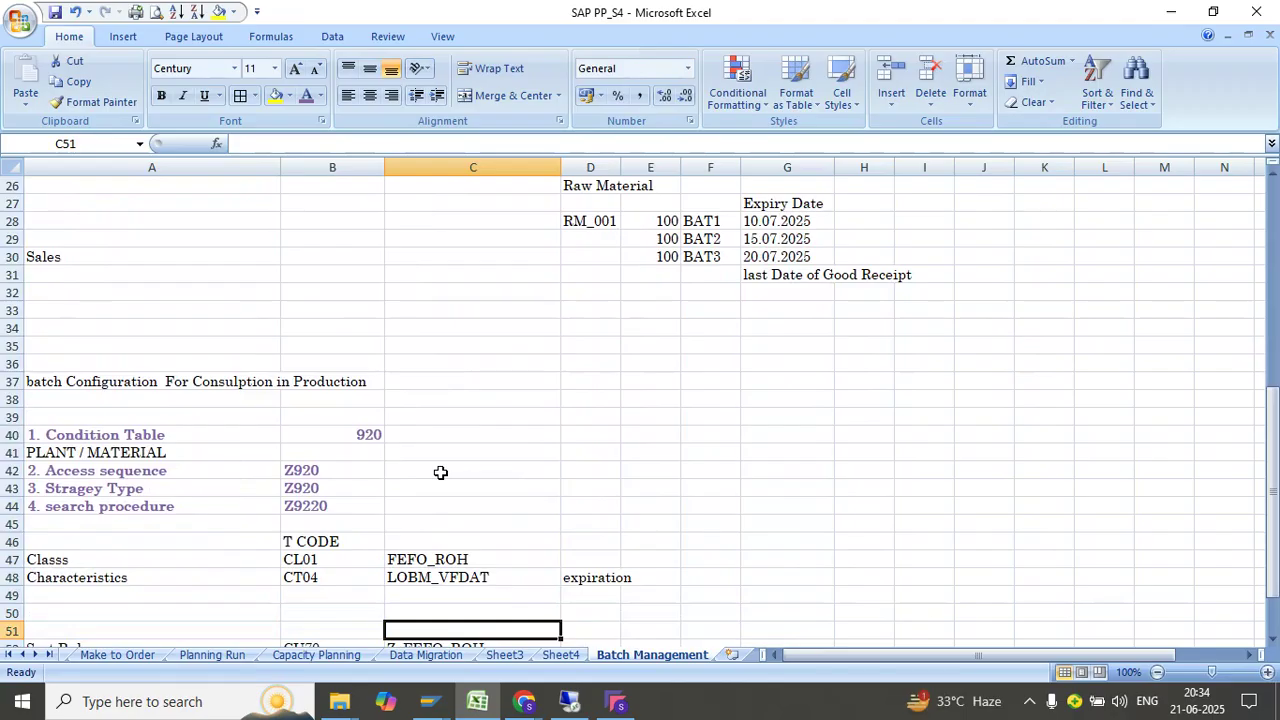
Review the Batch Management notes down to the Create Batch Search Strategy entry and its transaction code in row 55.
key("Down")
key("Down")
key("Down")
key("Down")
key("Down")
key("Down")
key("Down")
key("Down")
key("Down")
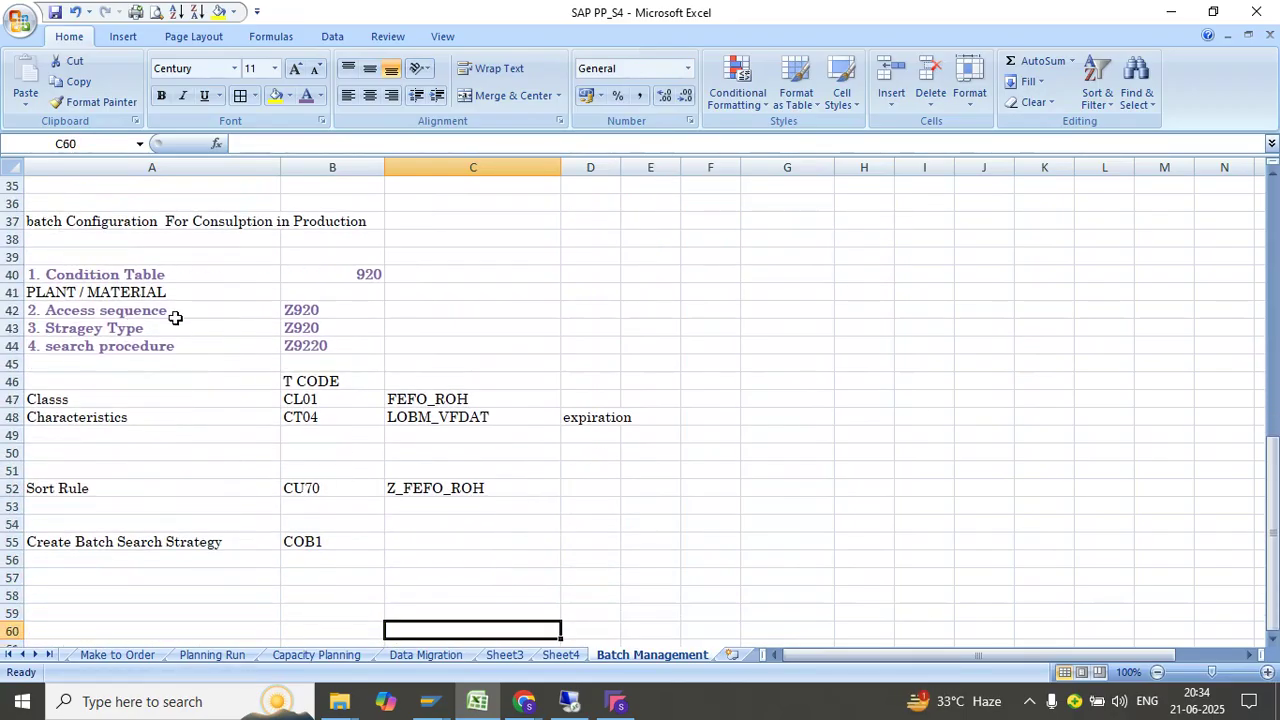
left_click(142, 546)
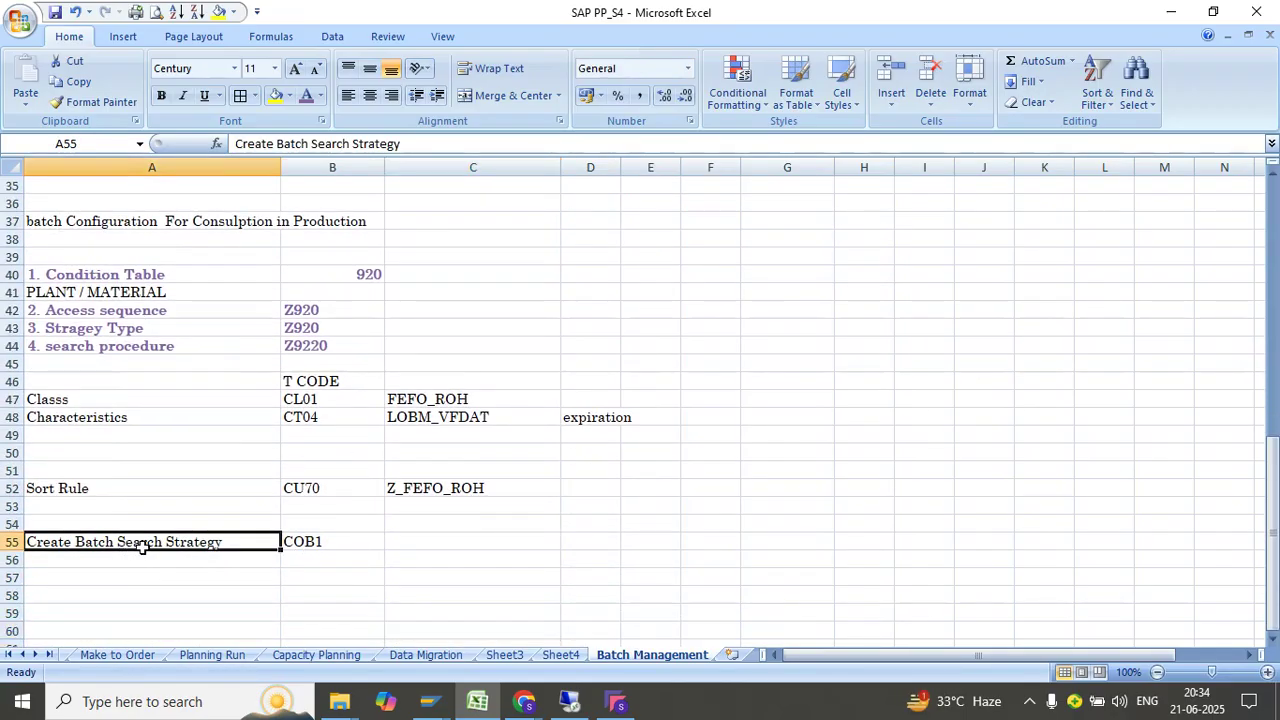
left_click_drag(142, 546, 291, 543)
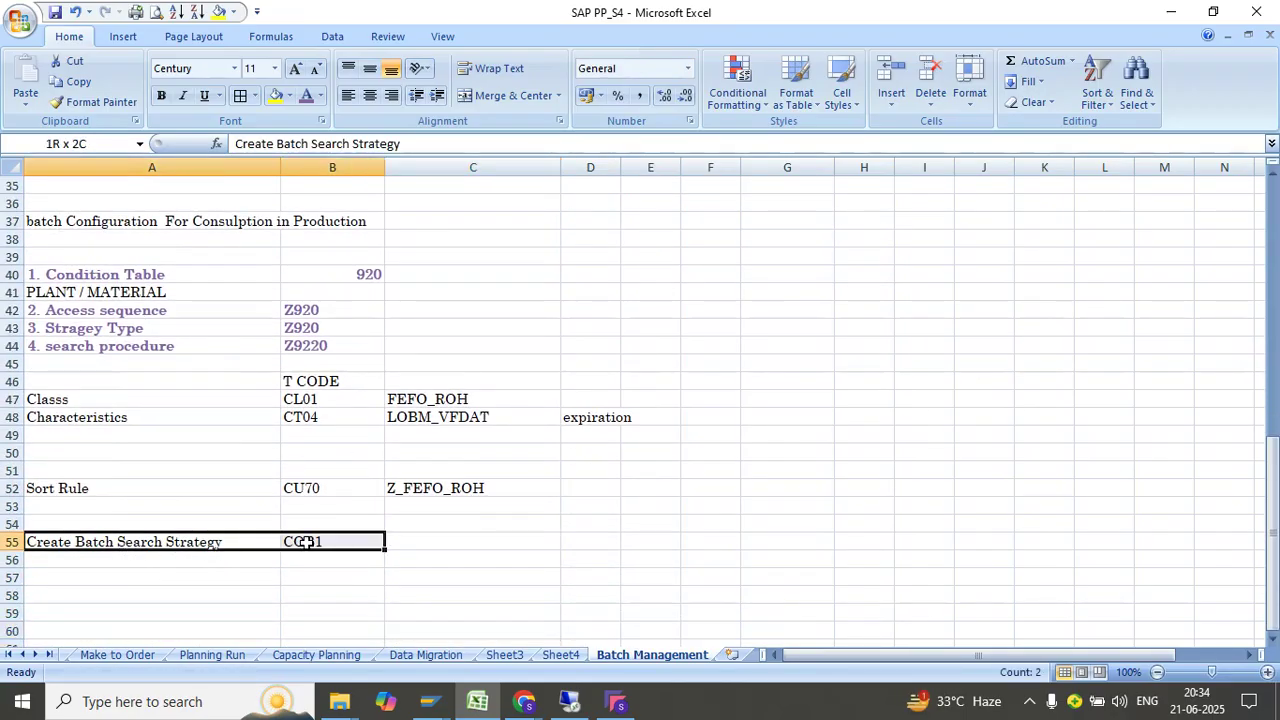
Switch to SAP and start transaction COB1 to create a batch search strategy.
left_click(605, 707)
type("/NCOB1")
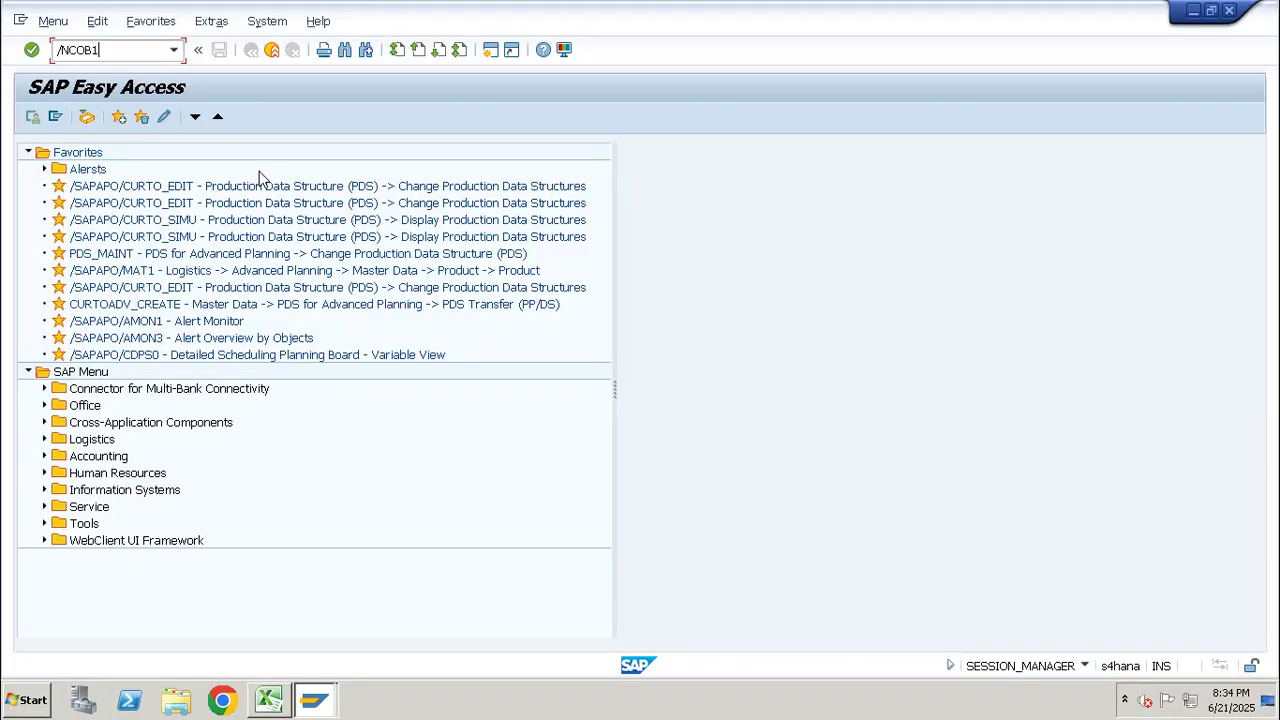
key("Return")
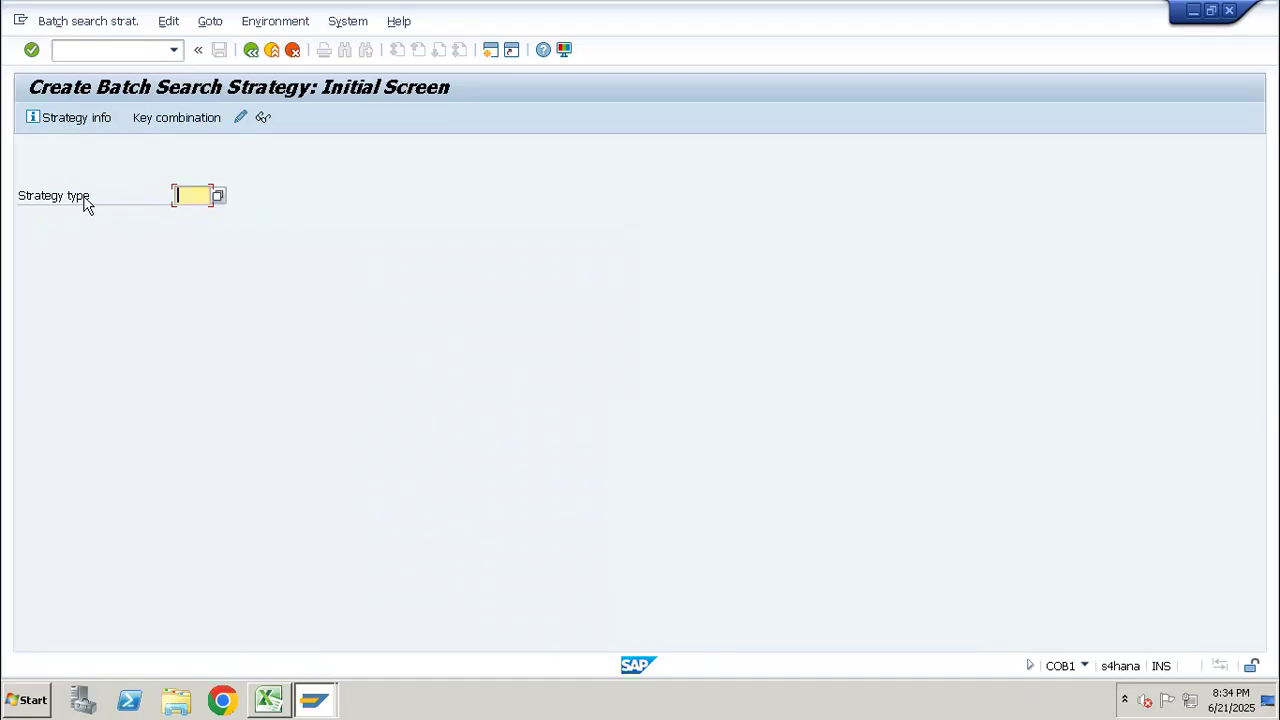
left_click(22, 200)
left_click(200, 196)
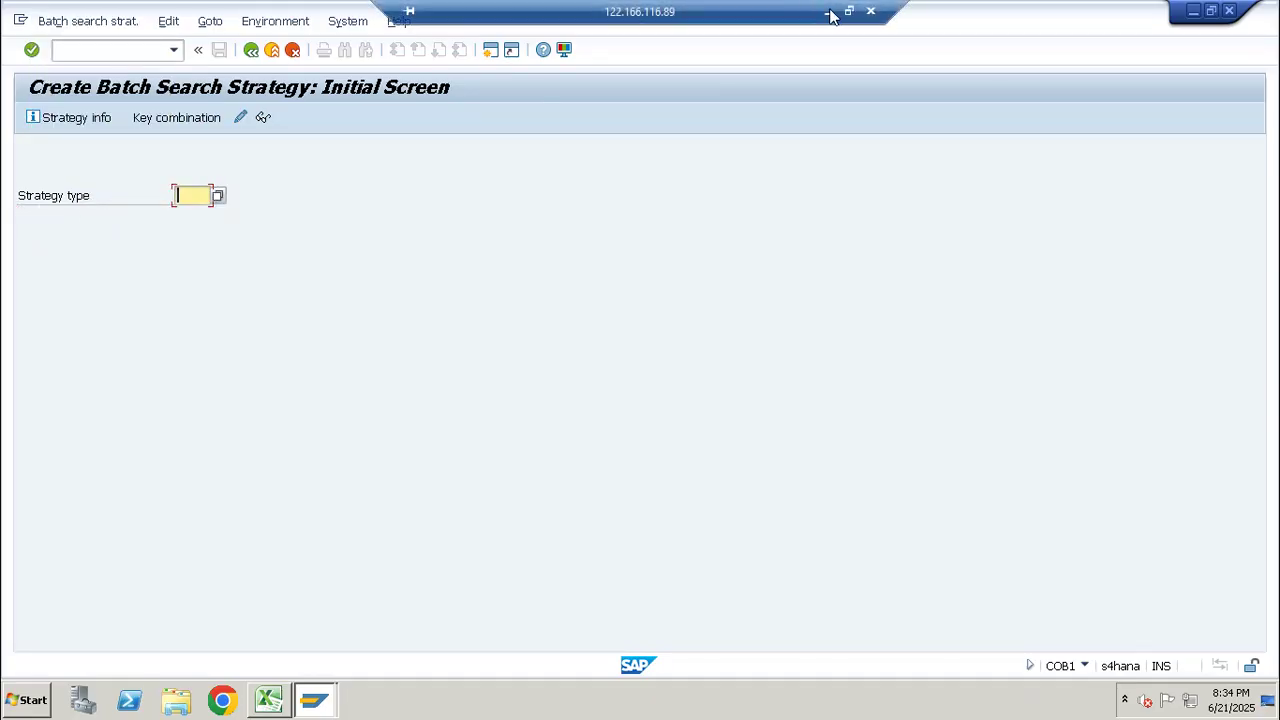
Look up the strategy type in the Excel notes, then enter Z920 as strategy type in SAP and continue to the fast entry.
left_click(834, 13)
left_click(125, 328)
left_click(290, 329)
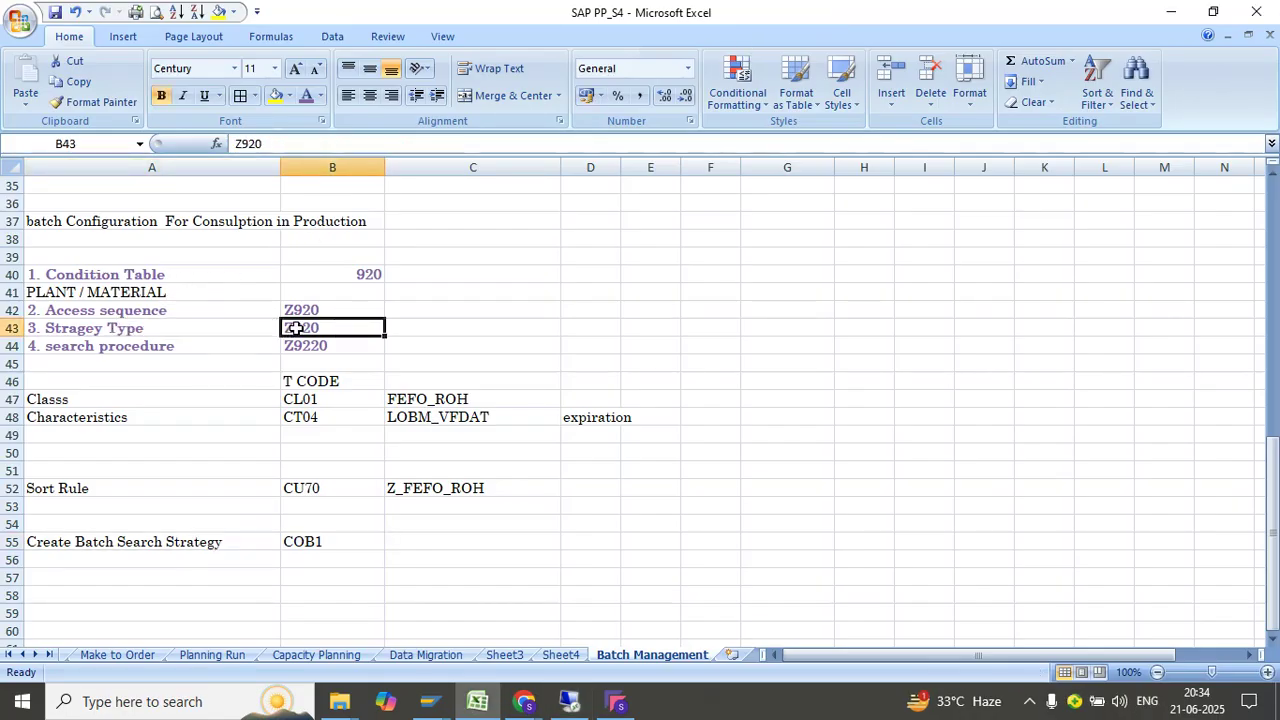
left_click_drag(160, 332, 300, 331)
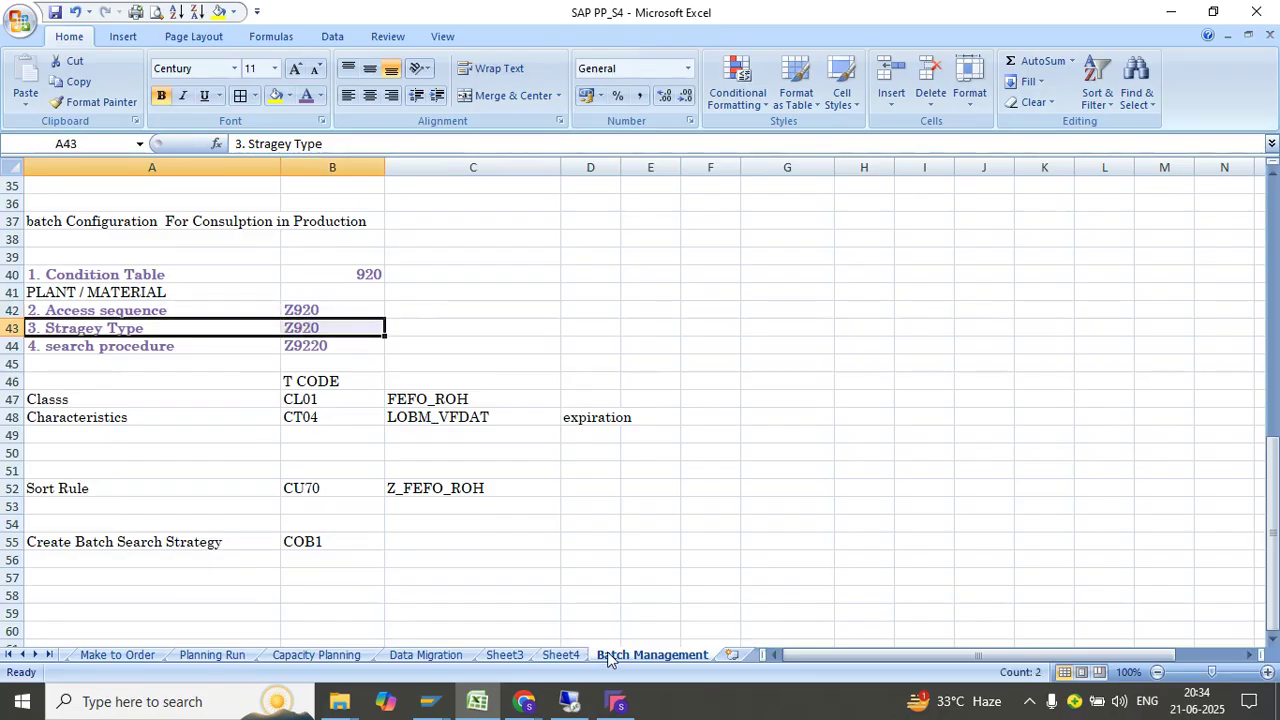
left_click(582, 704)
type("Z9")
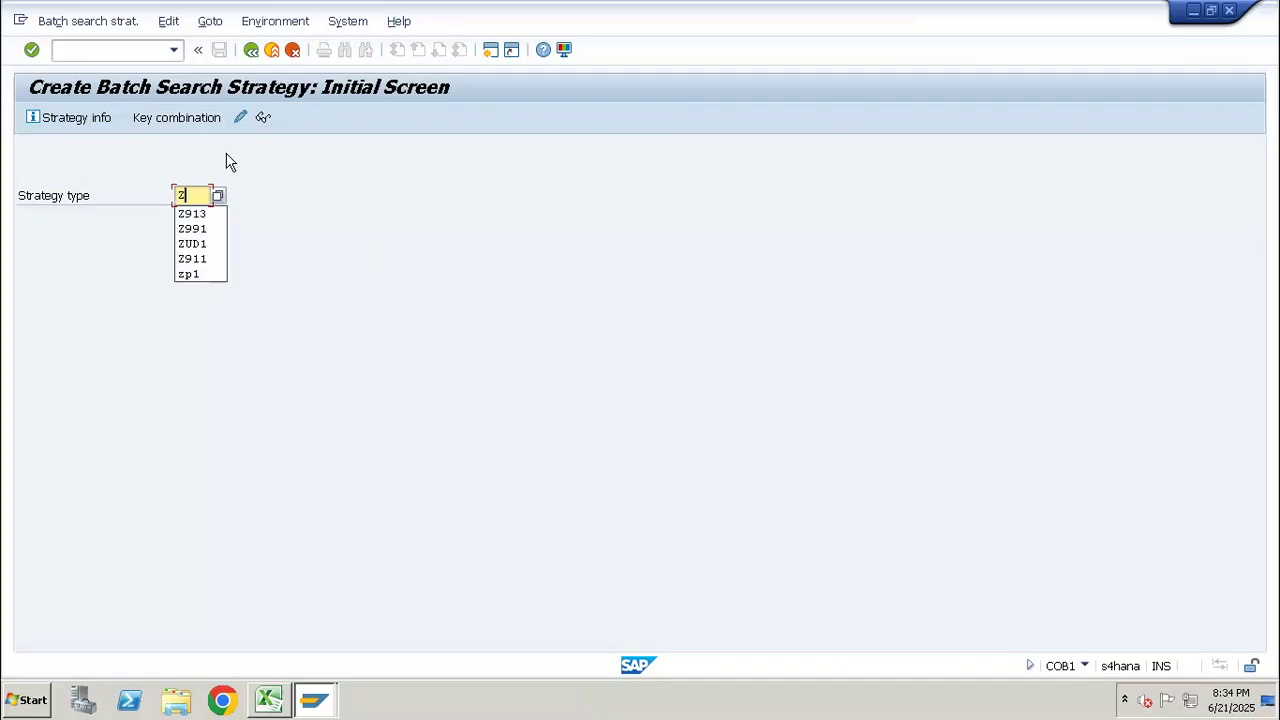
type("20")
key("Return")
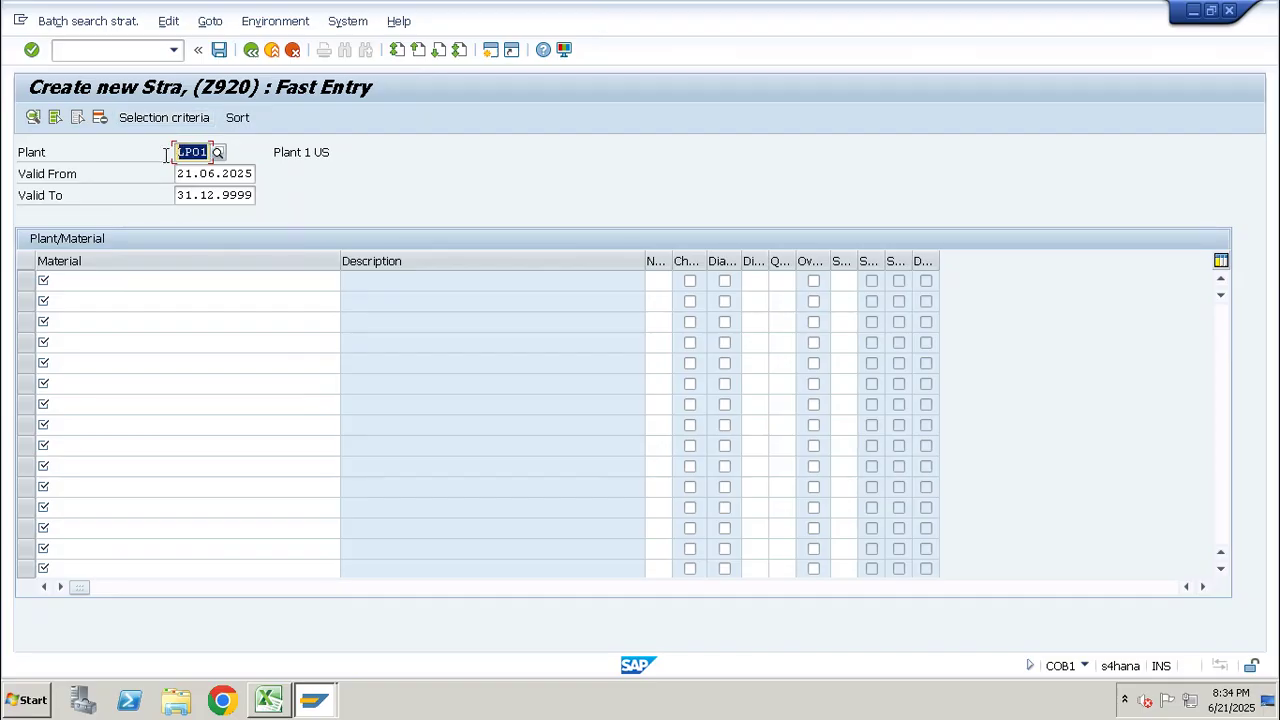
Open the BOM of BD_01_FG_01 in plant LP01 with CS03 in a new session and copy component RM_BD_002.
left_click(136, 280)
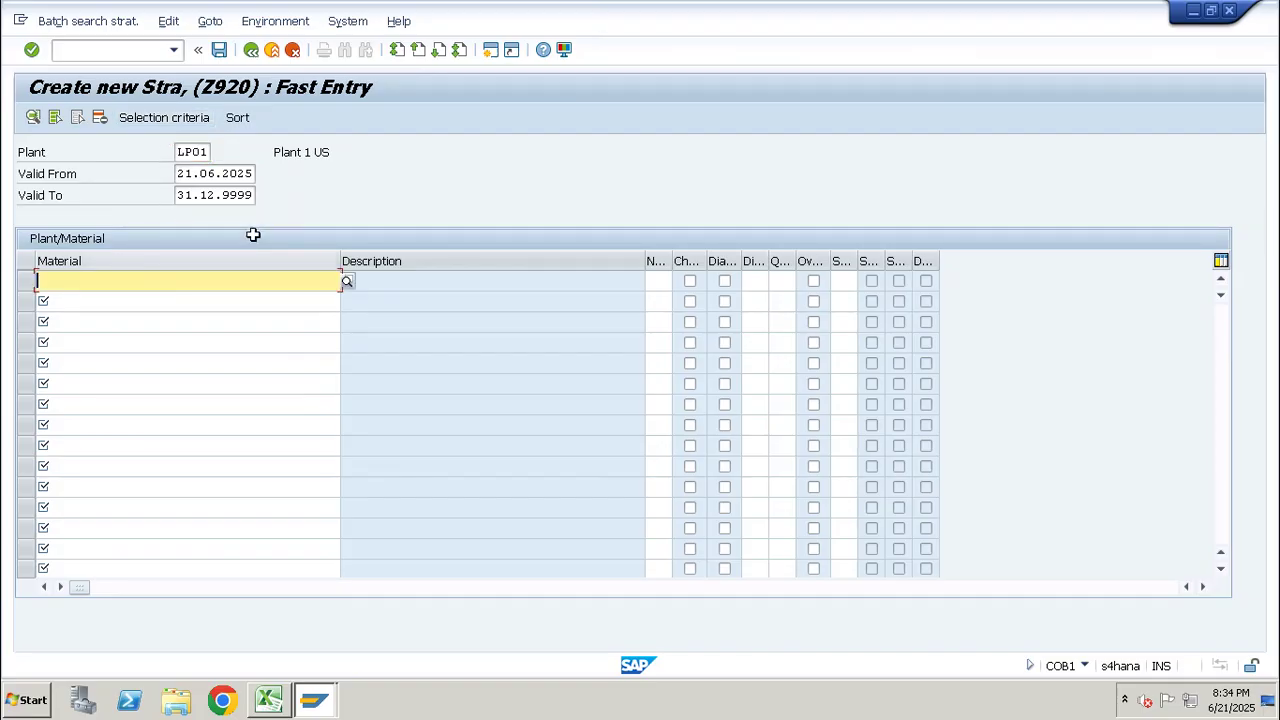
left_click(124, 49)
type("/OCS0")
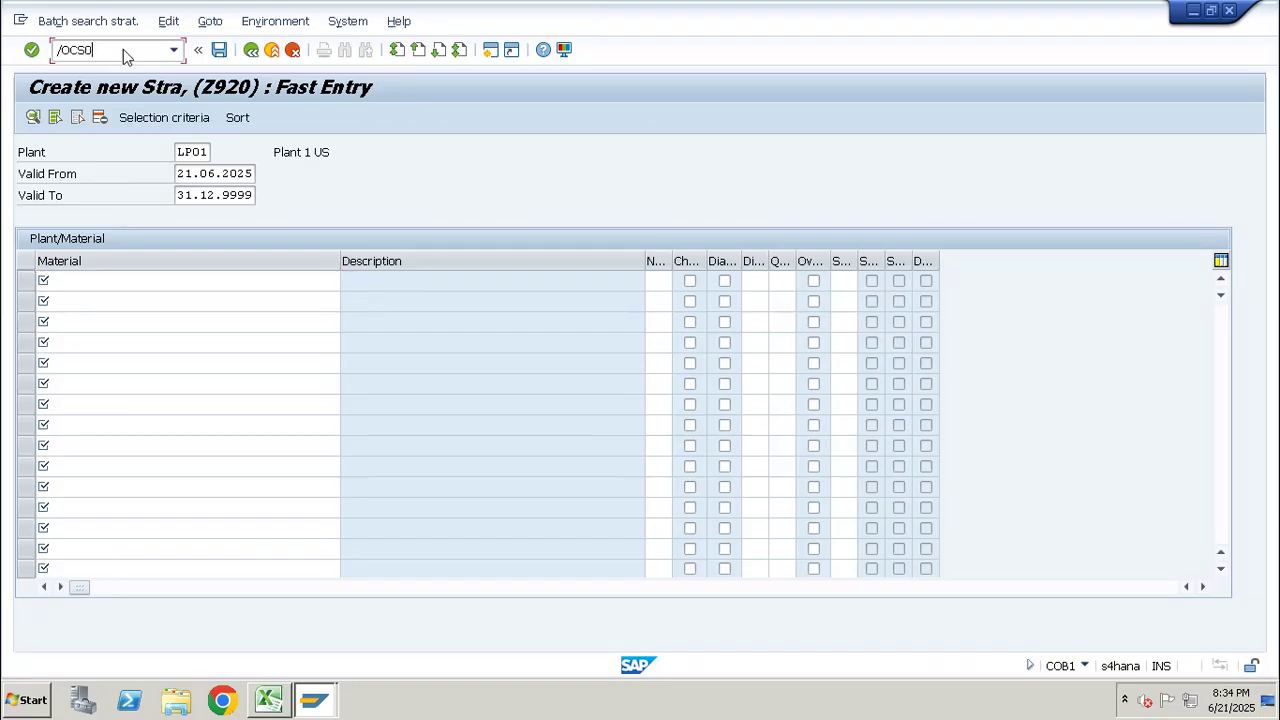
type("3")
key("Return")
key("Return")
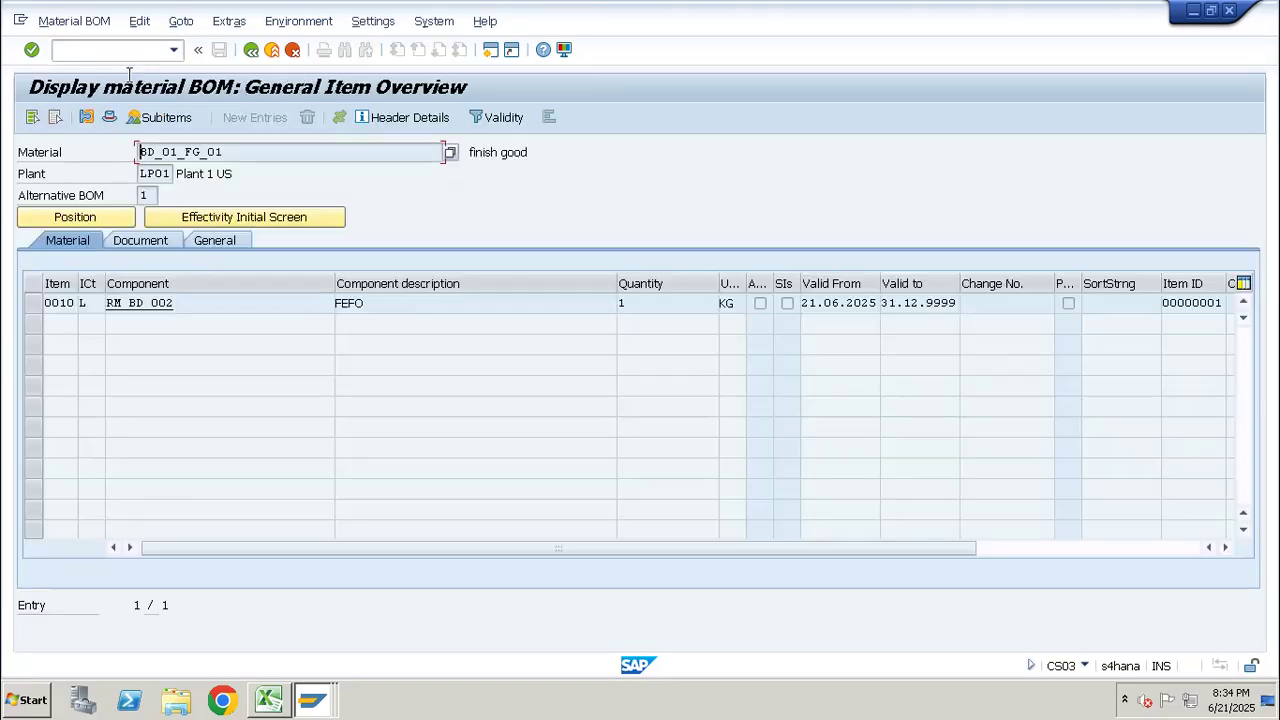
left_click_drag(200, 302, 60, 307)
key("ctrl+c")
key("alt+Tab")
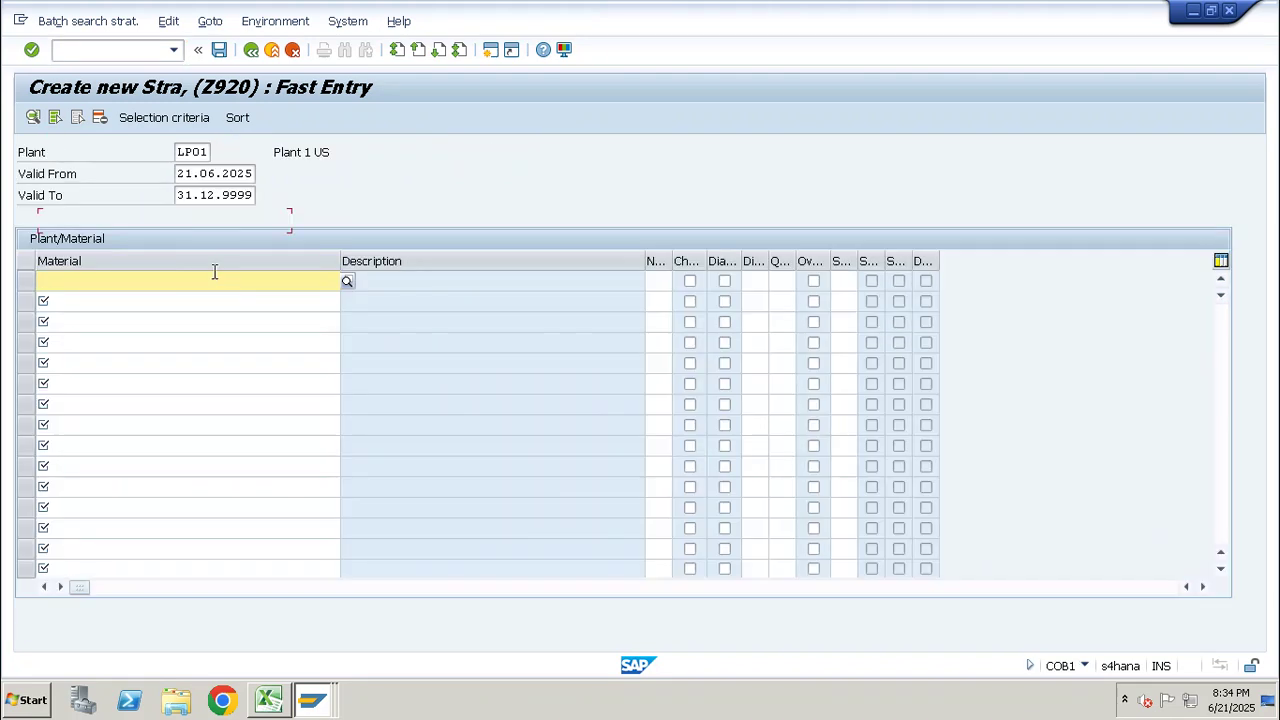
Enter the copied material RM_BD_002 in the first row of the Z920 fast entry and confirm it.
key("ctrl+v")
left_click_drag(55, 291, 5, 291)
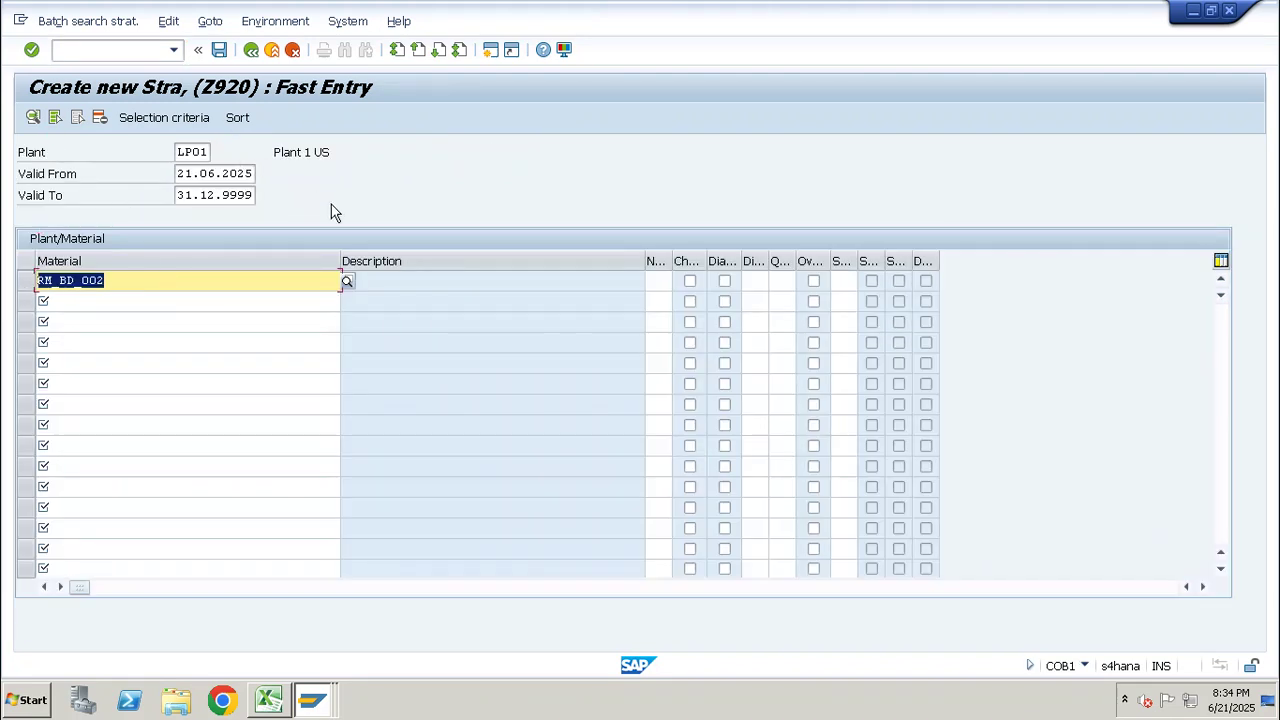
key("Return")
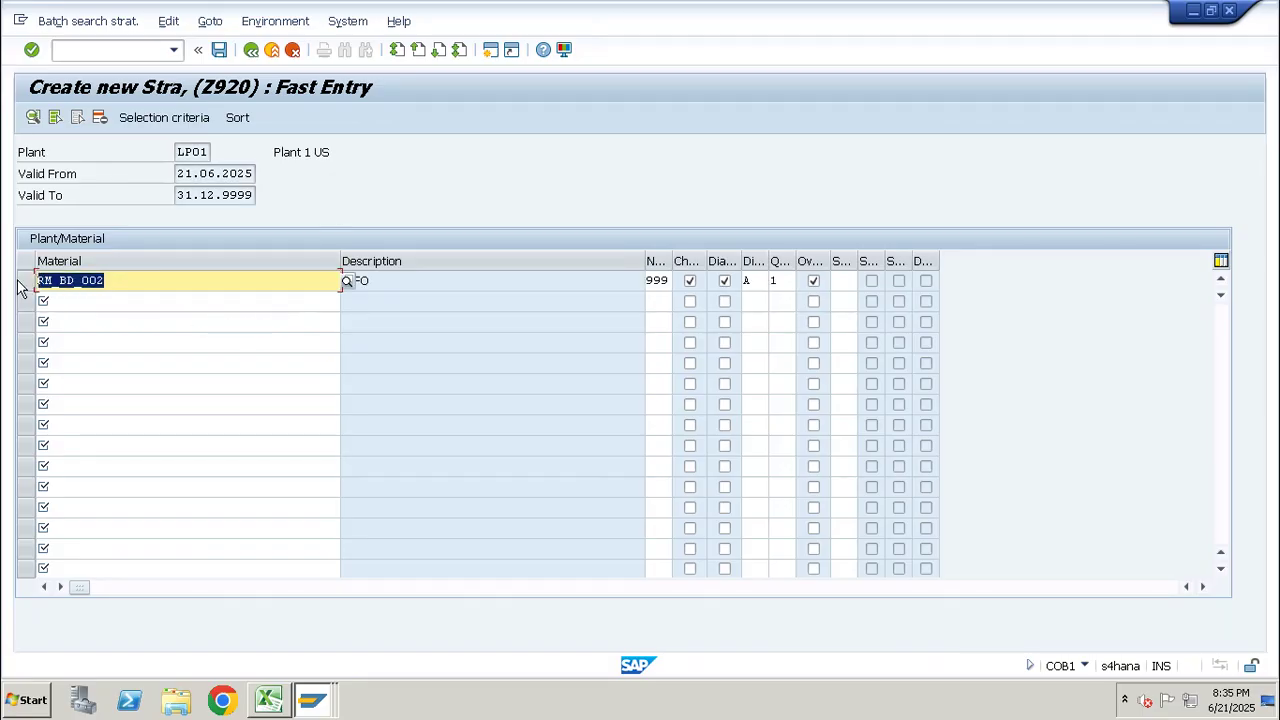
Open the selection criteria for RM_BD_002, check the expiration date characteristic of class FEFO_ROH, and return to the fast entry.
left_click(190, 119)
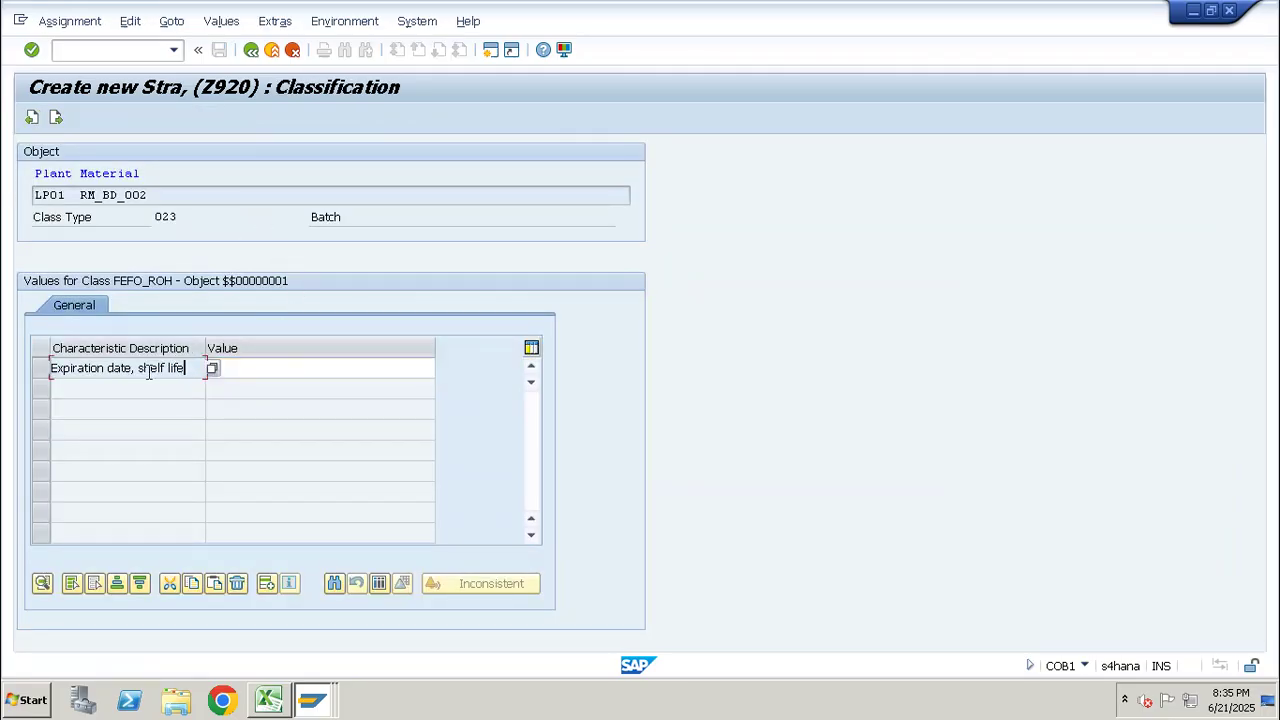
left_click_drag(186, 369, 38, 373)
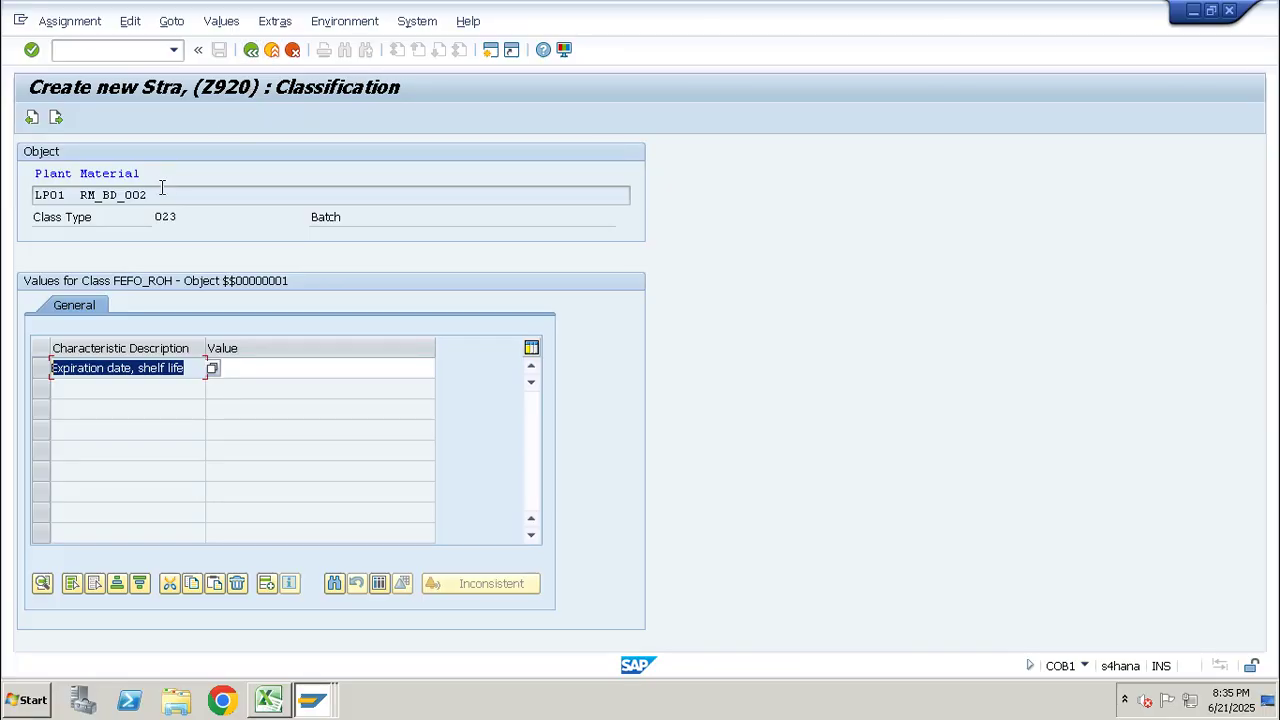
left_click(249, 51)
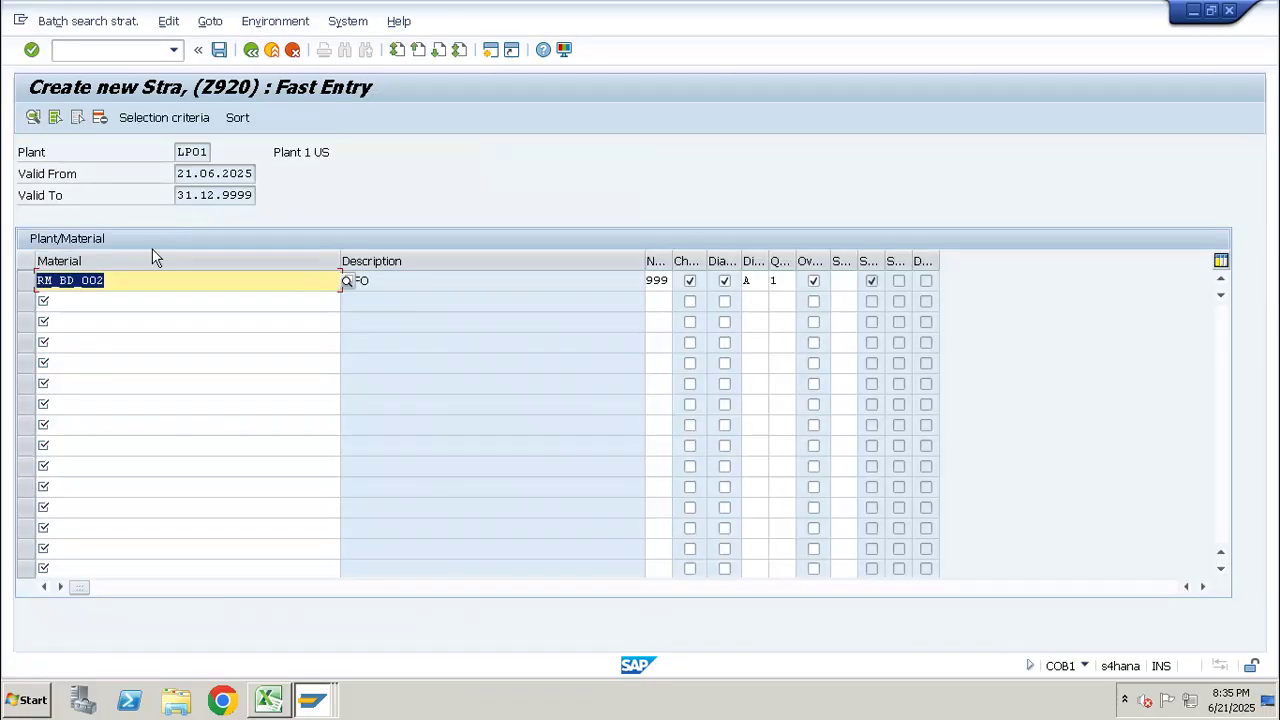
Open the sort settings for RM_BD_002, check sort rule Z_FEFO_ROH, and return to the fast entry.
left_click(26, 284)
left_click(26, 284)
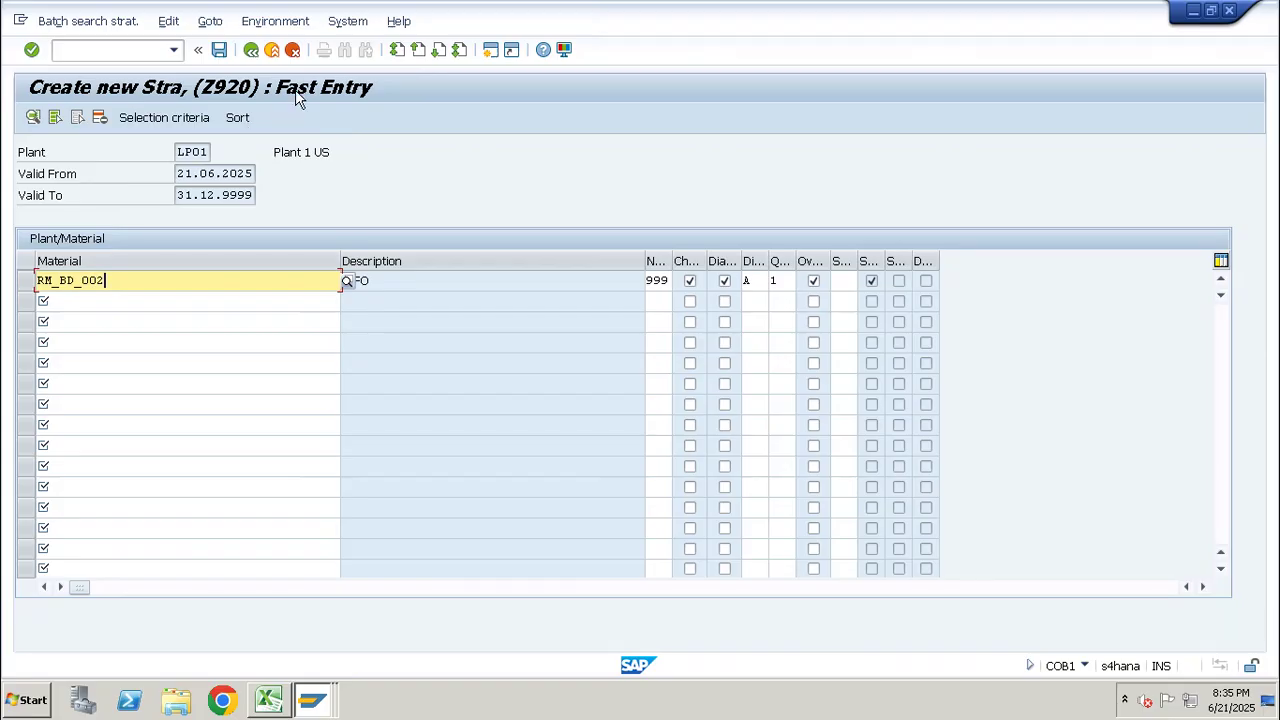
left_click(236, 118)
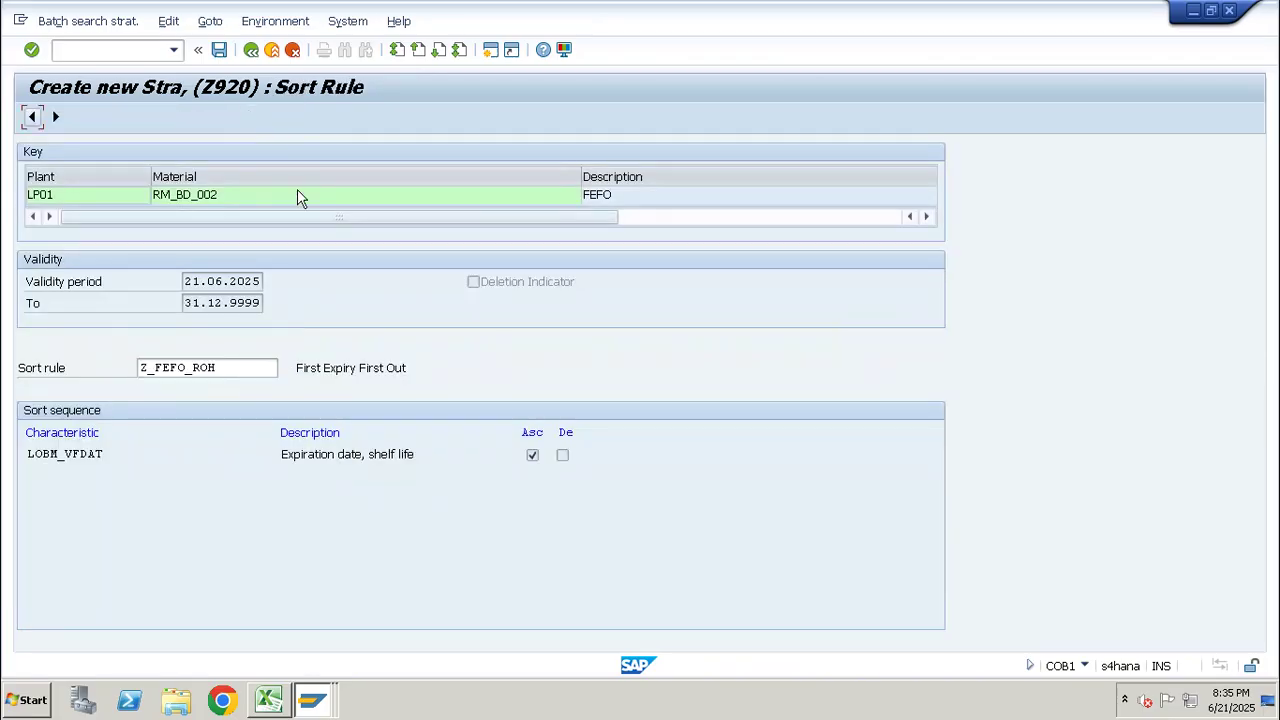
left_click_drag(216, 368, 107, 375)
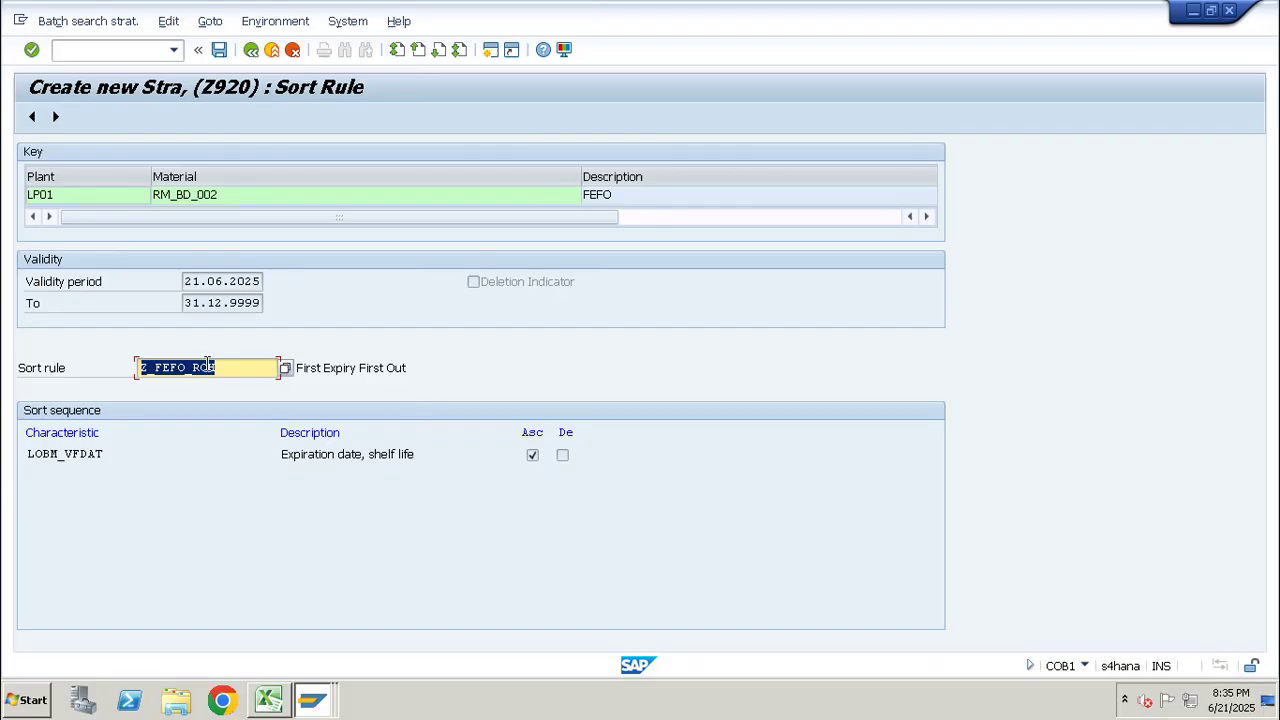
left_click_drag(207, 364, 97, 366)
left_click_drag(243, 367, 95, 360)
left_click(251, 50)
Open the details of the RM_BD_002 record, check the batch split, quantity proposal and display unit settings, and save the strategy.
left_click(25, 286)
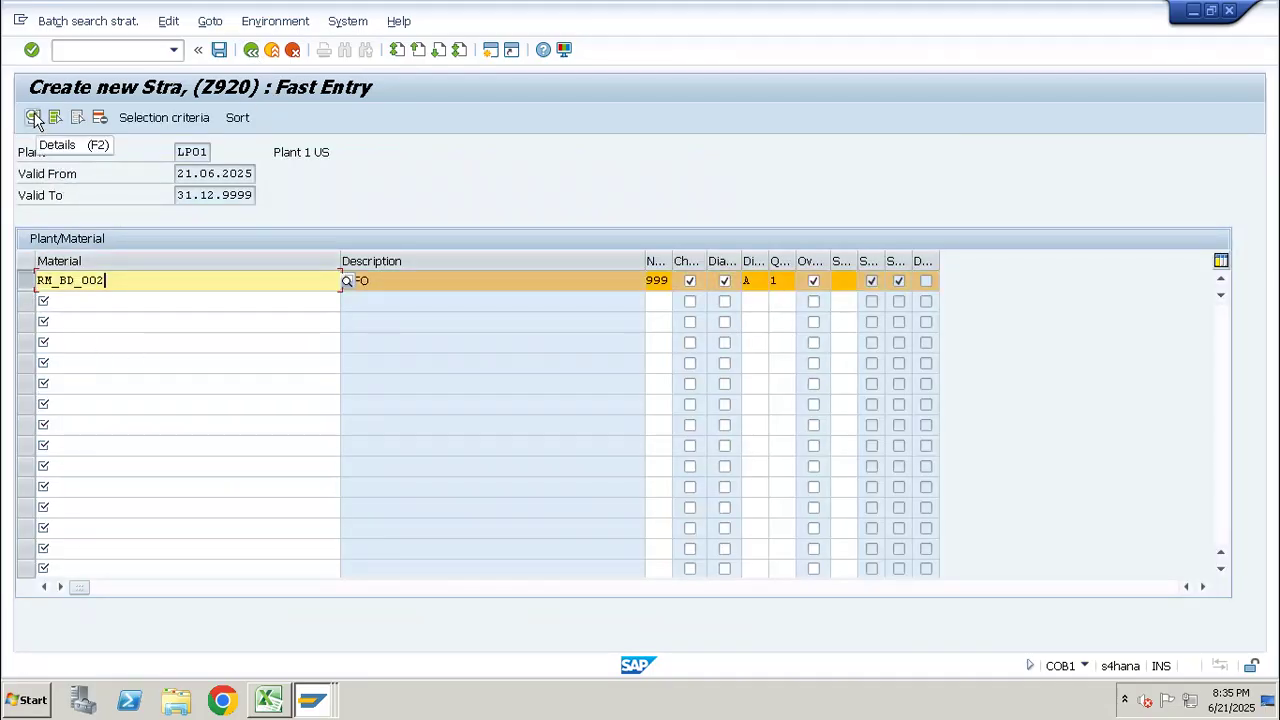
left_click(33, 118)
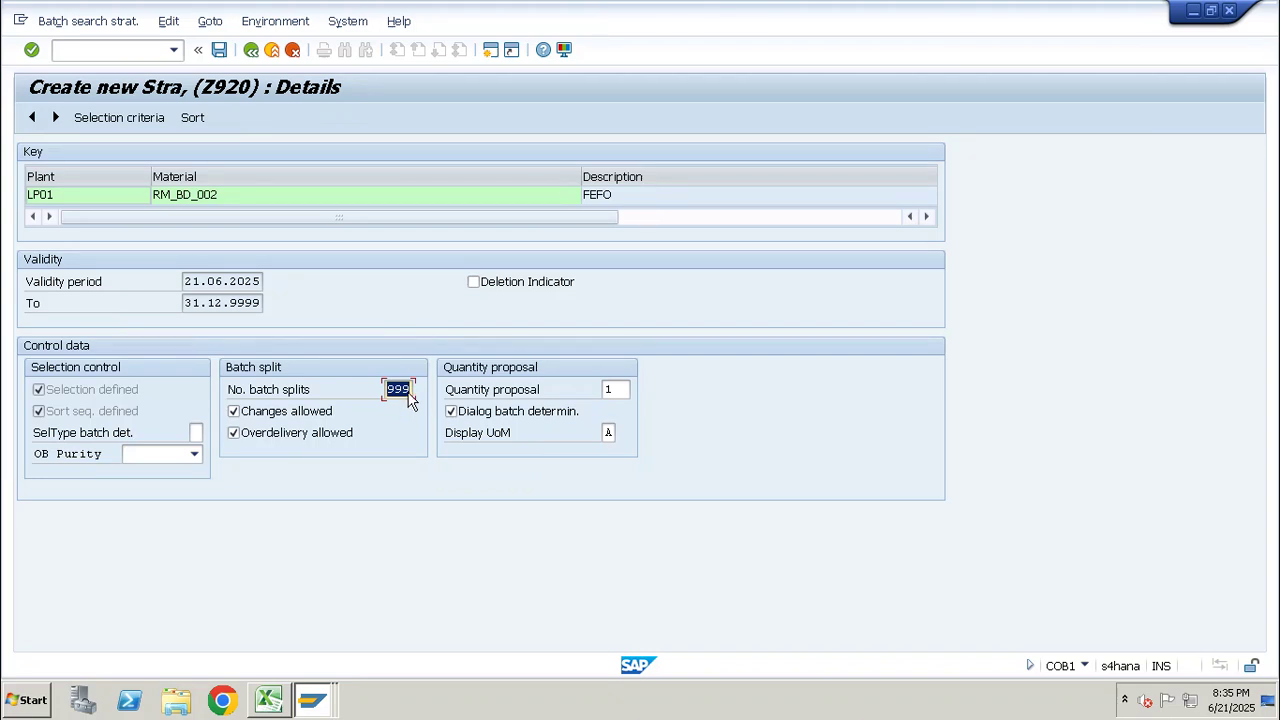
left_click(611, 389)
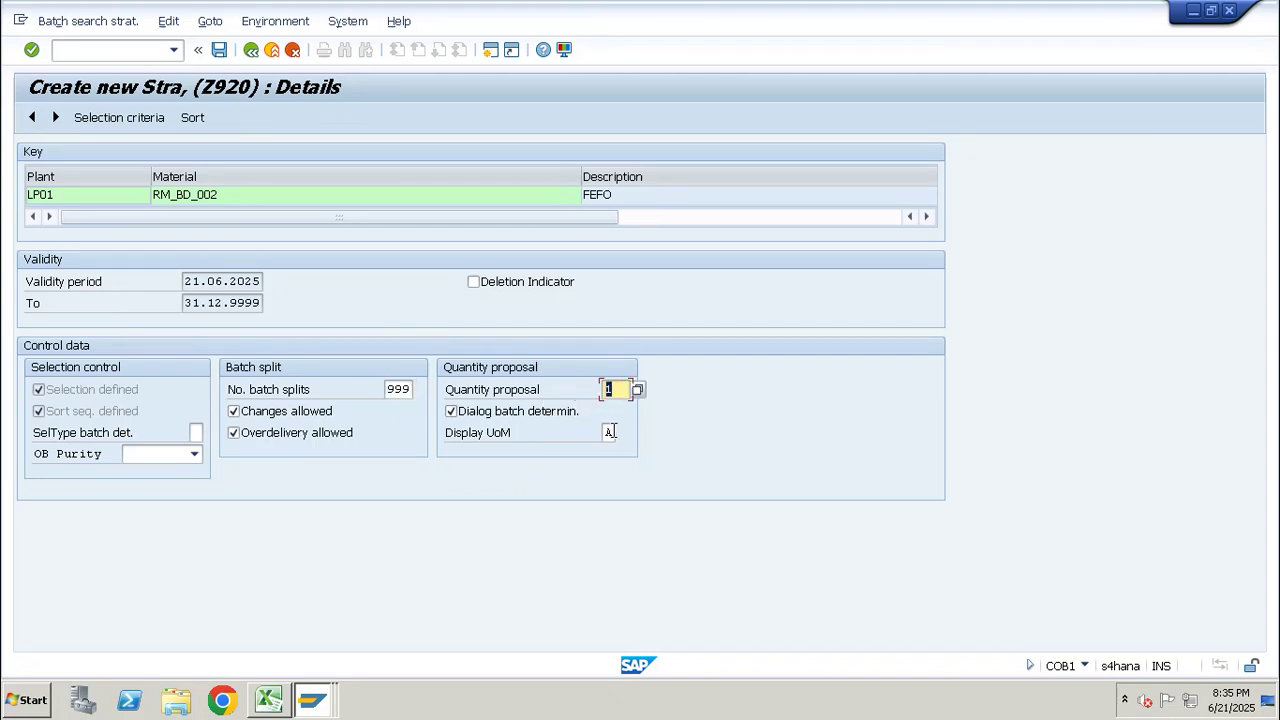
left_click(607, 432)
left_click(219, 50)
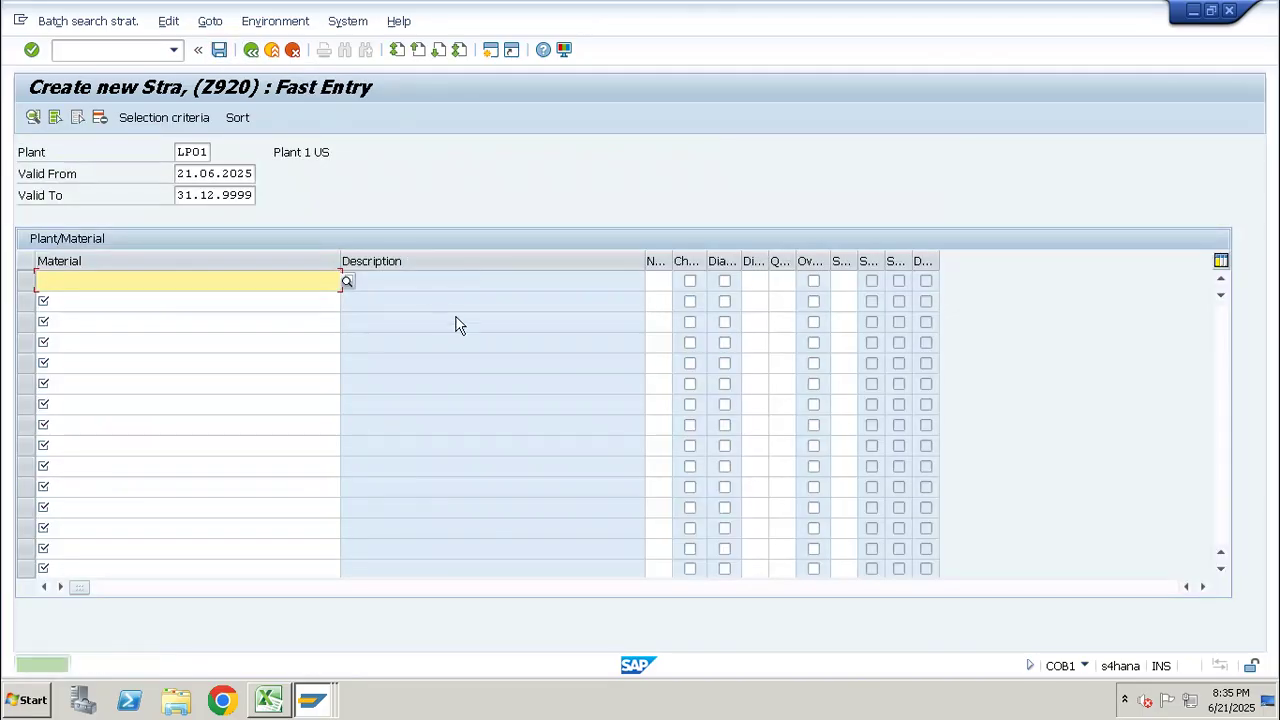
Display the saved Z920 record for material RM_BD_002 in plant LP01 with transaction COB2, and return to SAP Easy Access.
left_click(110, 50)
type("/NCOB2")
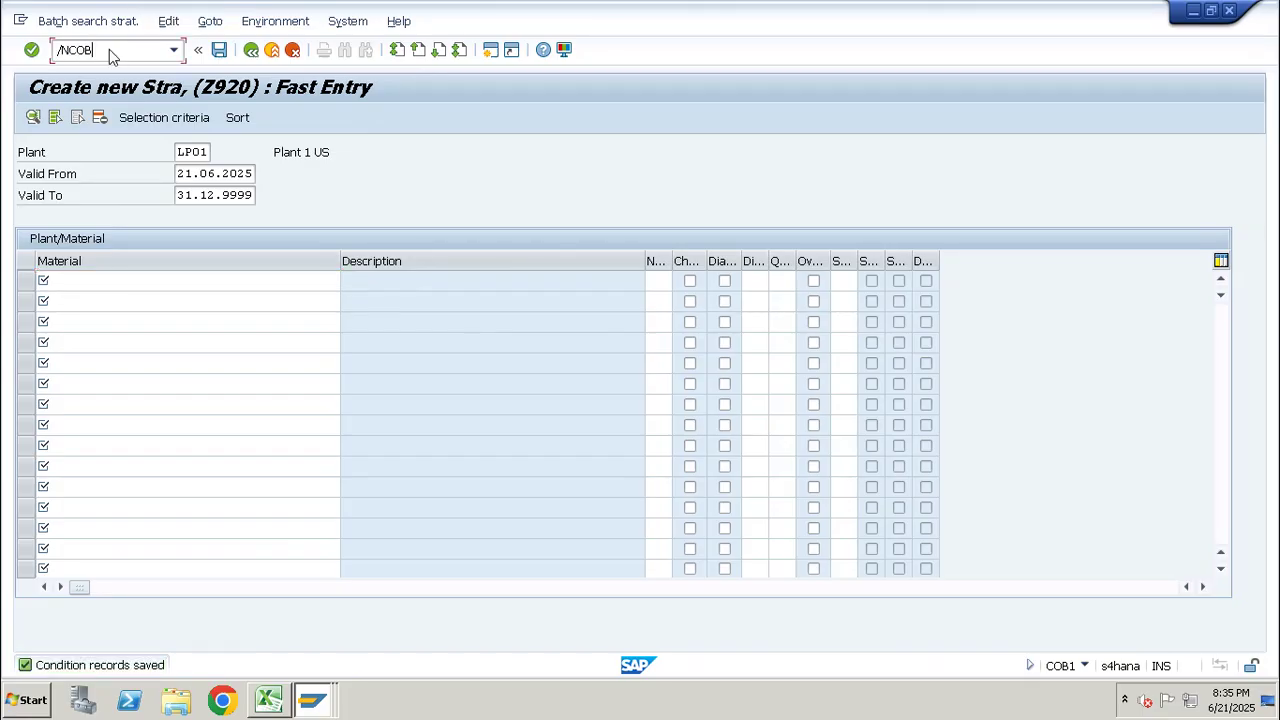
key("Return")
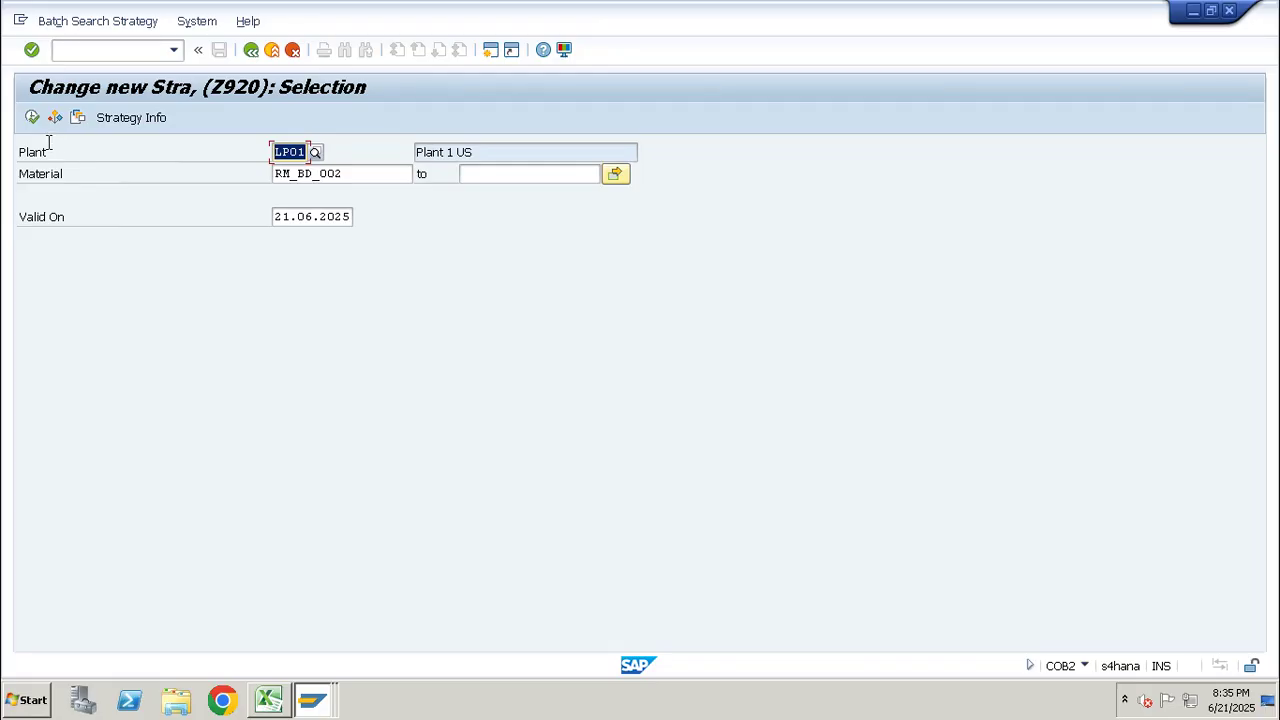
left_click(32, 117)
left_click_drag(163, 257, 24, 257)
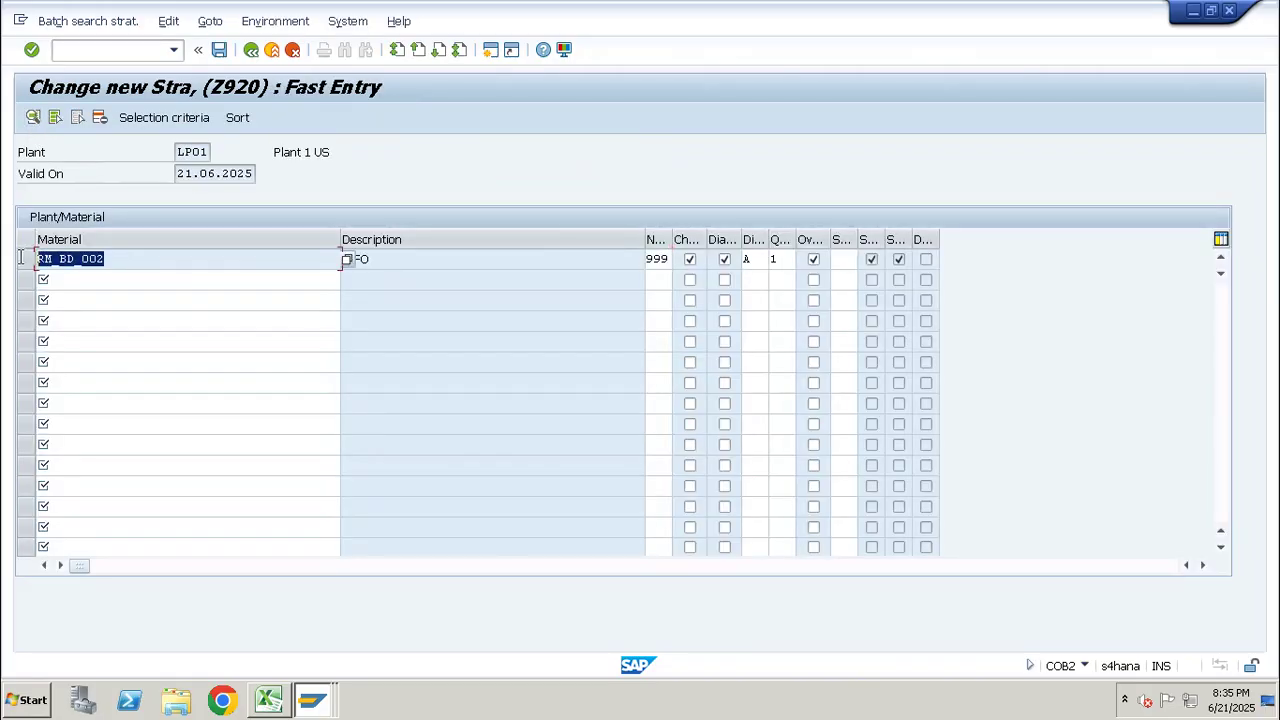
left_click(86, 283)
left_click(88, 302)
left_click(90, 344)
left_click(97, 384)
left_click(100, 402)
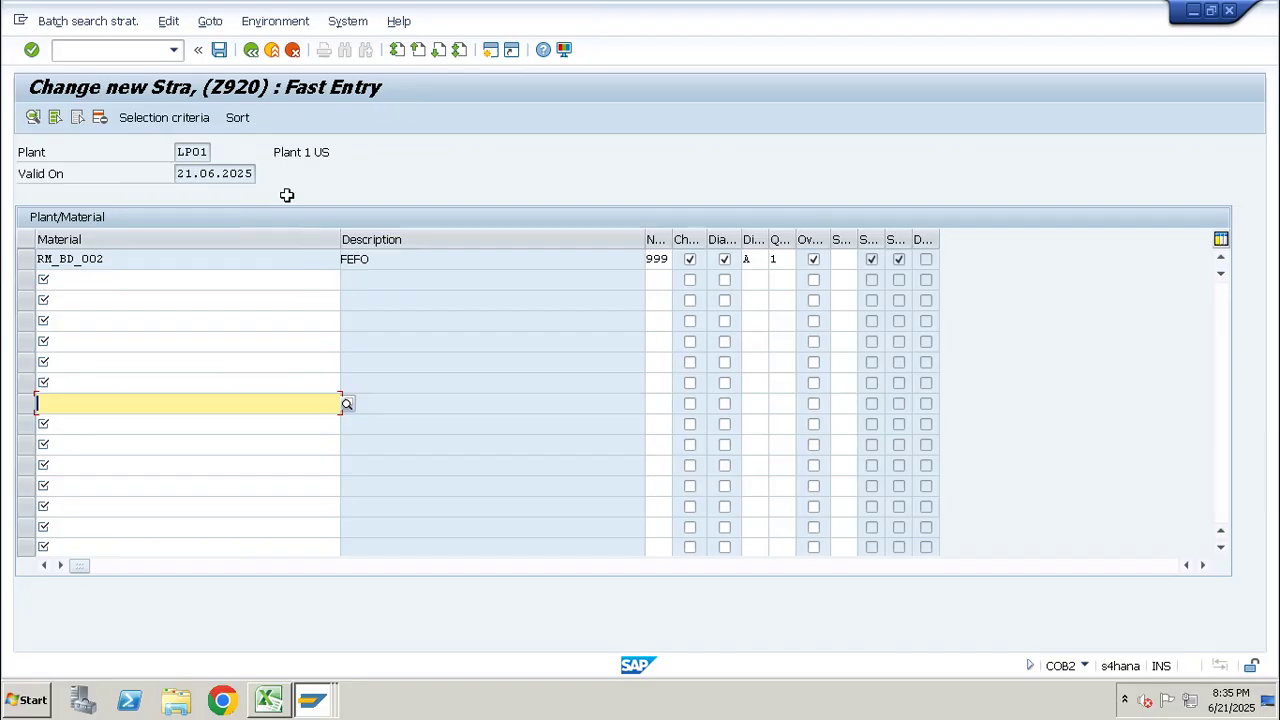
left_click_drag(343, 259, 24, 260)
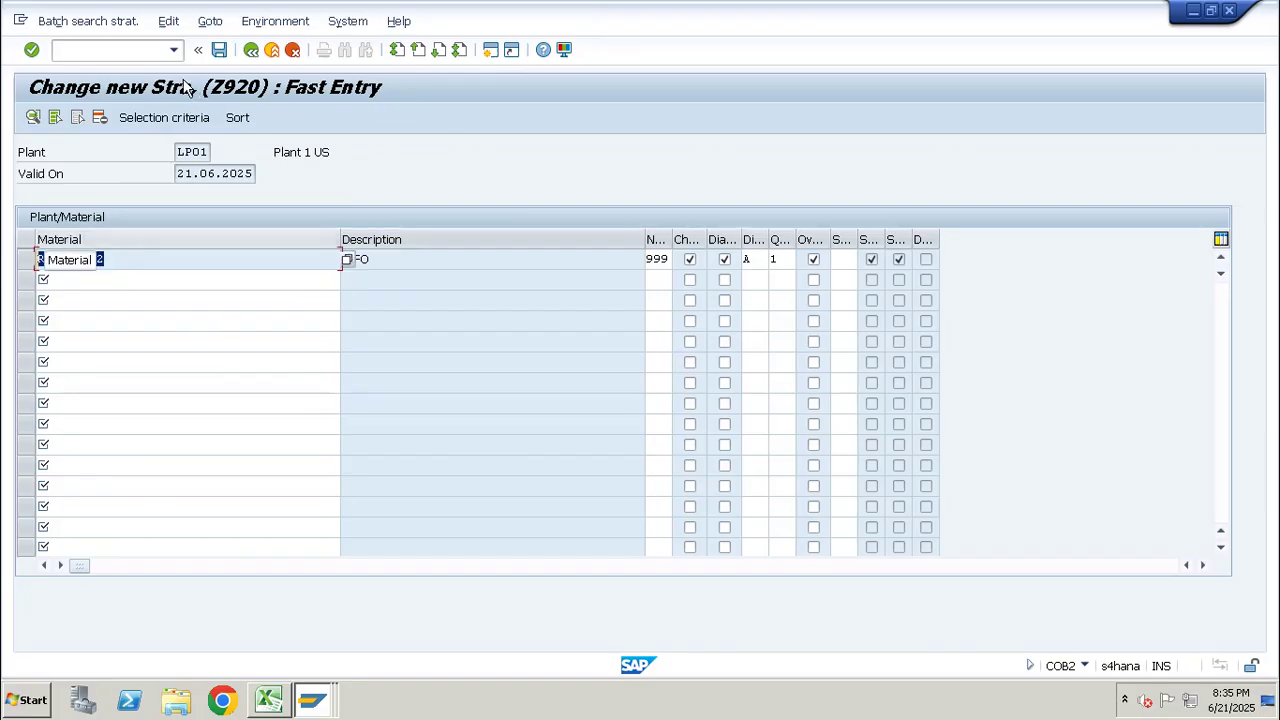
left_click(127, 50)
type("/N")
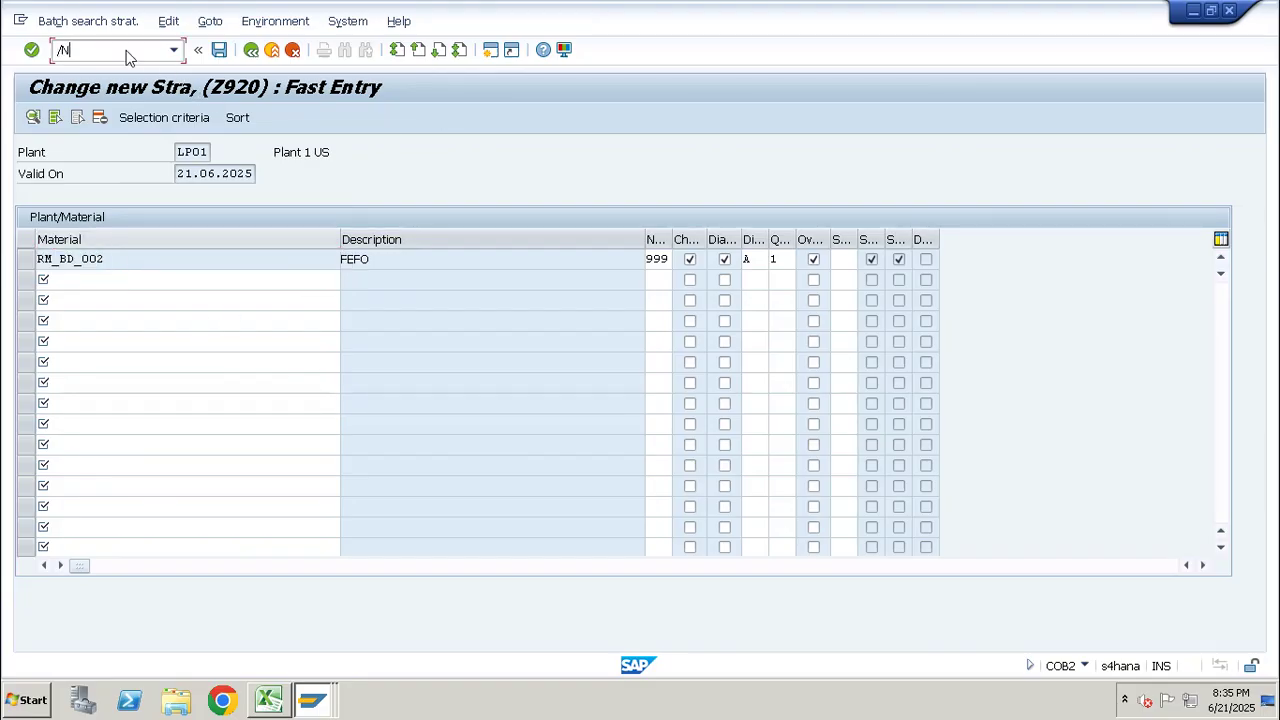
key("Return")
Switch to the Excel notes and look back over the FEFO explanation and the raw material batch expiry example.
mouse_move(634, 8)
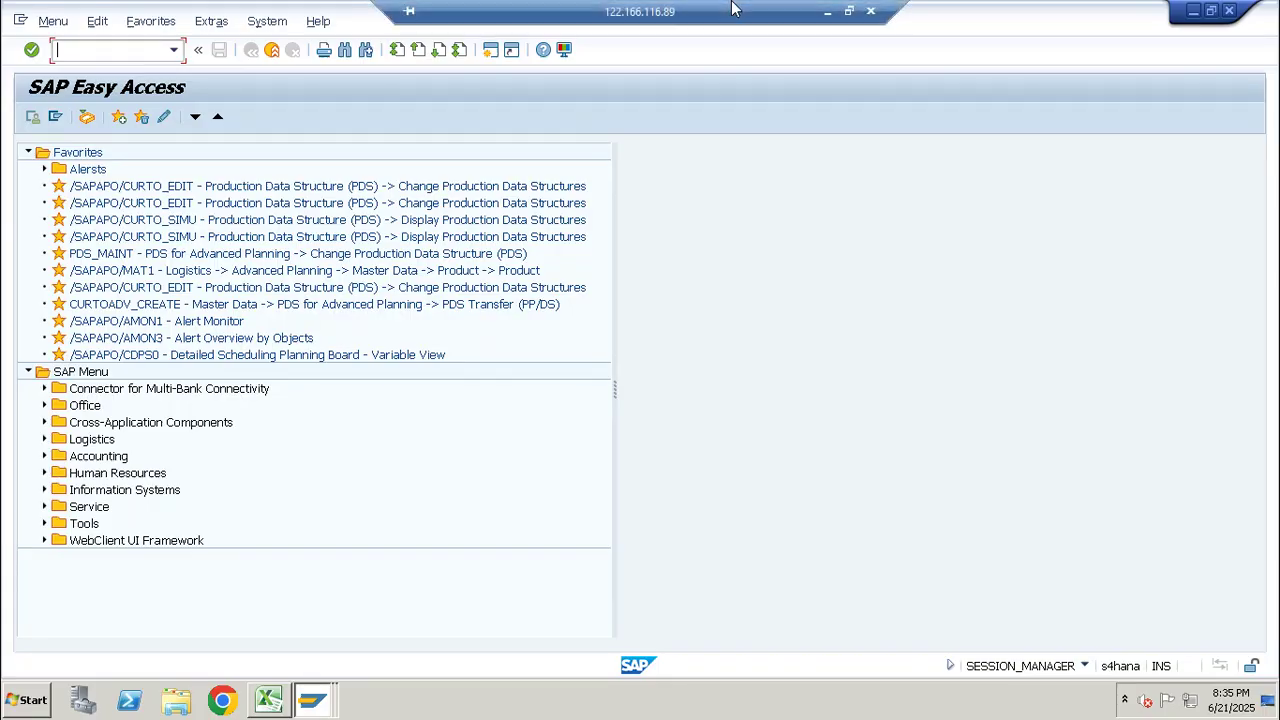
left_click(828, 14)
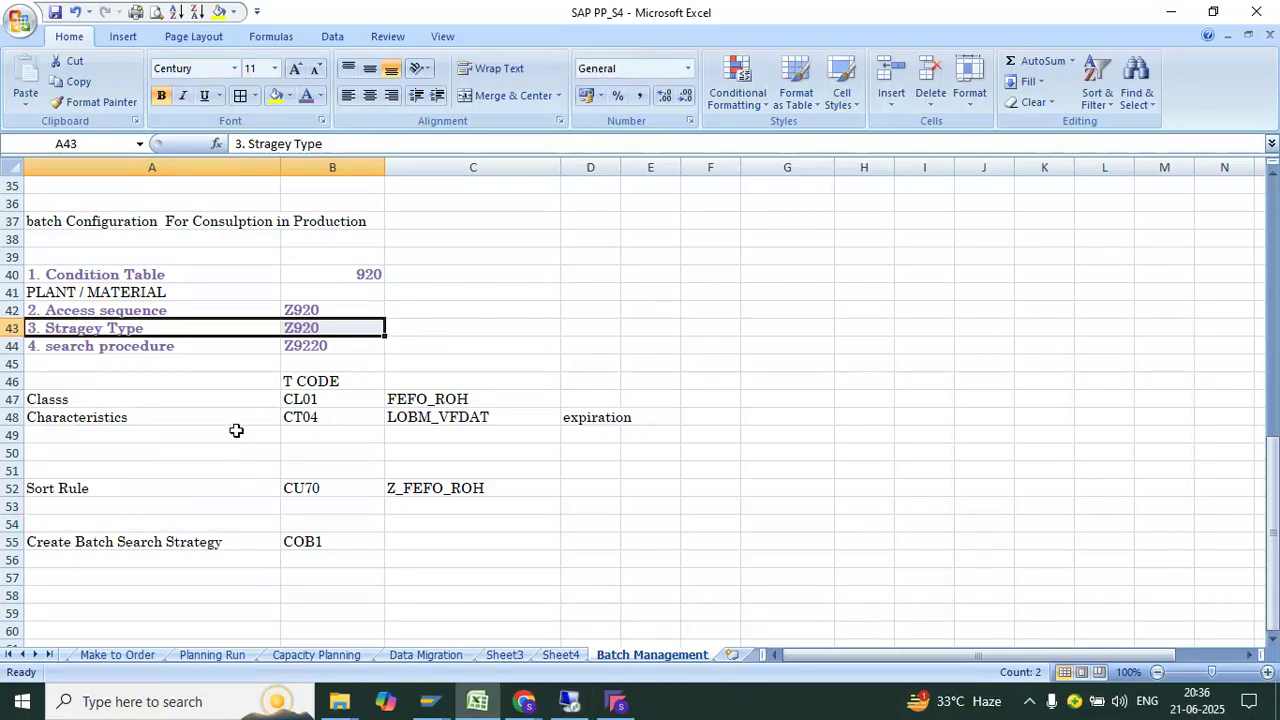
scroll(308, 314, "up", 2)
scroll(308, 314, "up", 2)
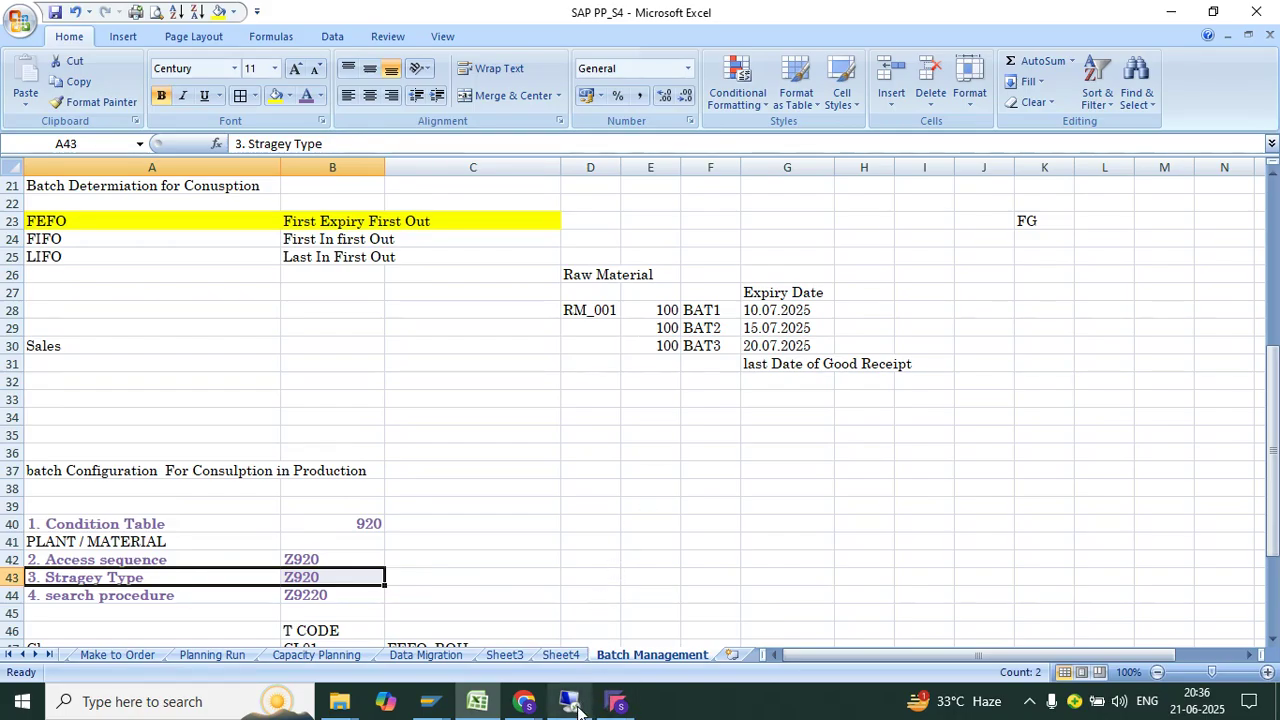
Switch to the SAP session and display the stock overview of material RM_BD_002 in plant LP01 with transaction MMBE.
left_click(615, 701)
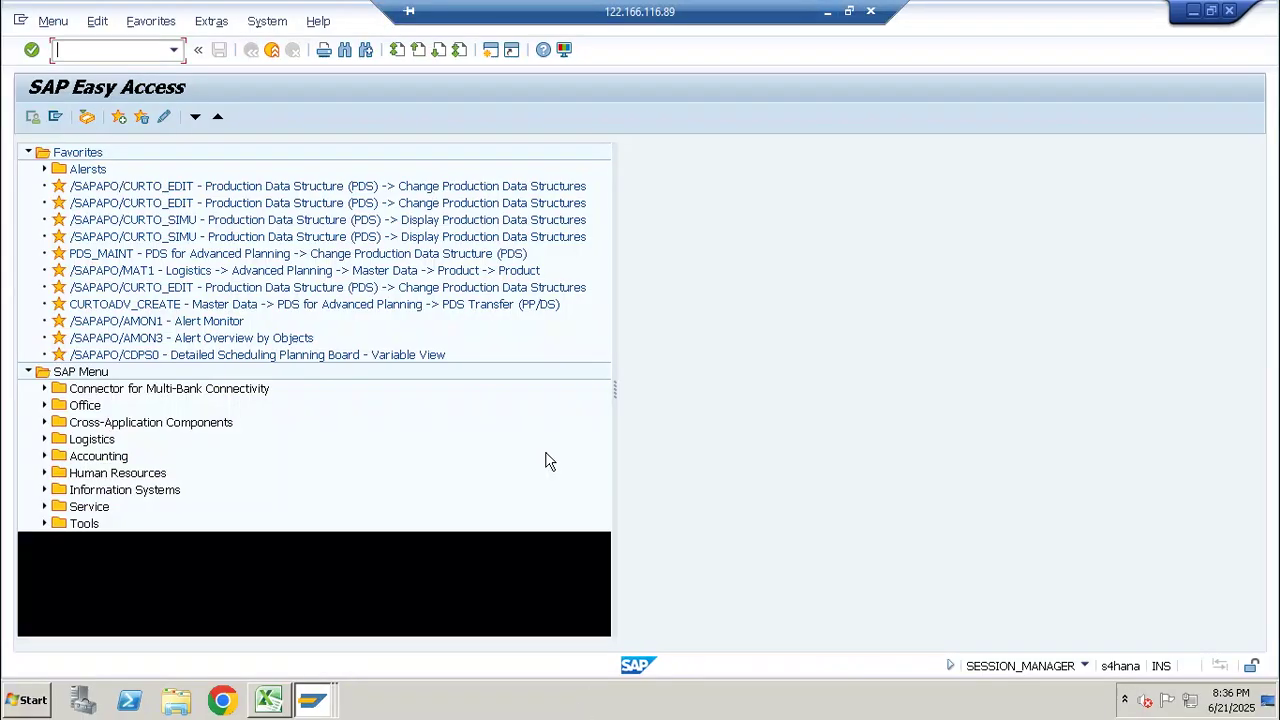
left_click(136, 55)
type("/nmmbe")
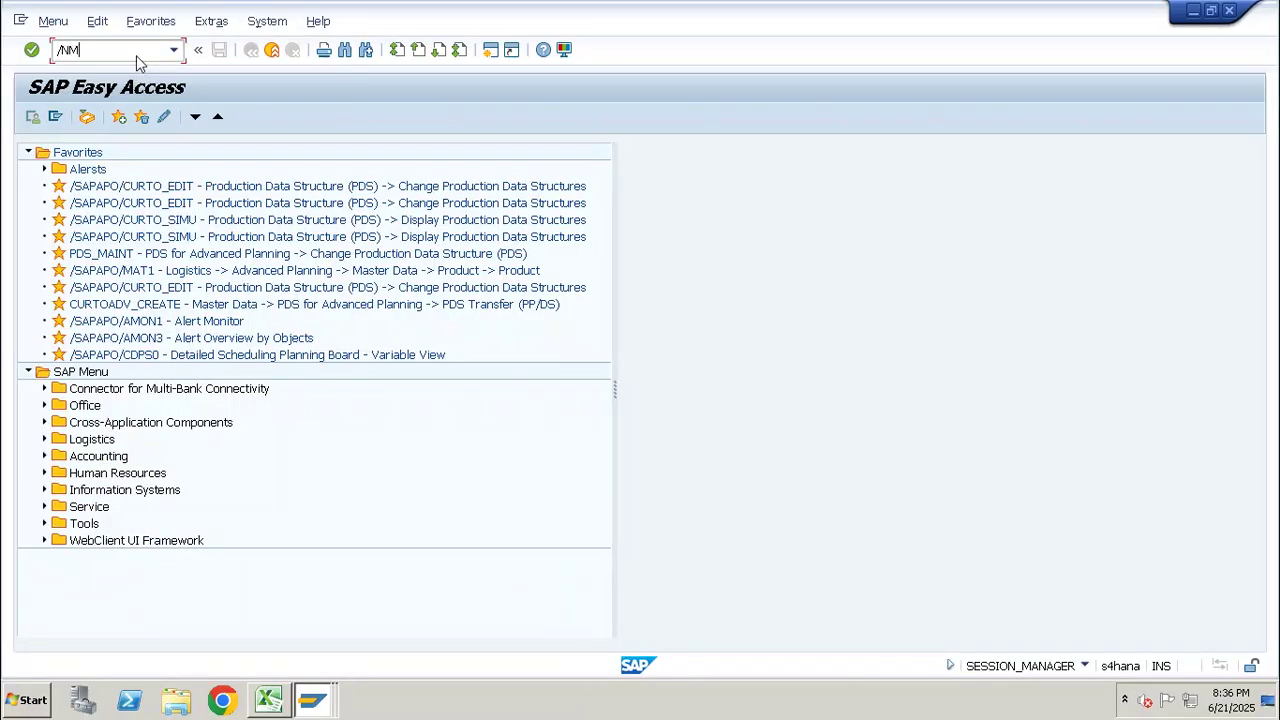
key("Return")
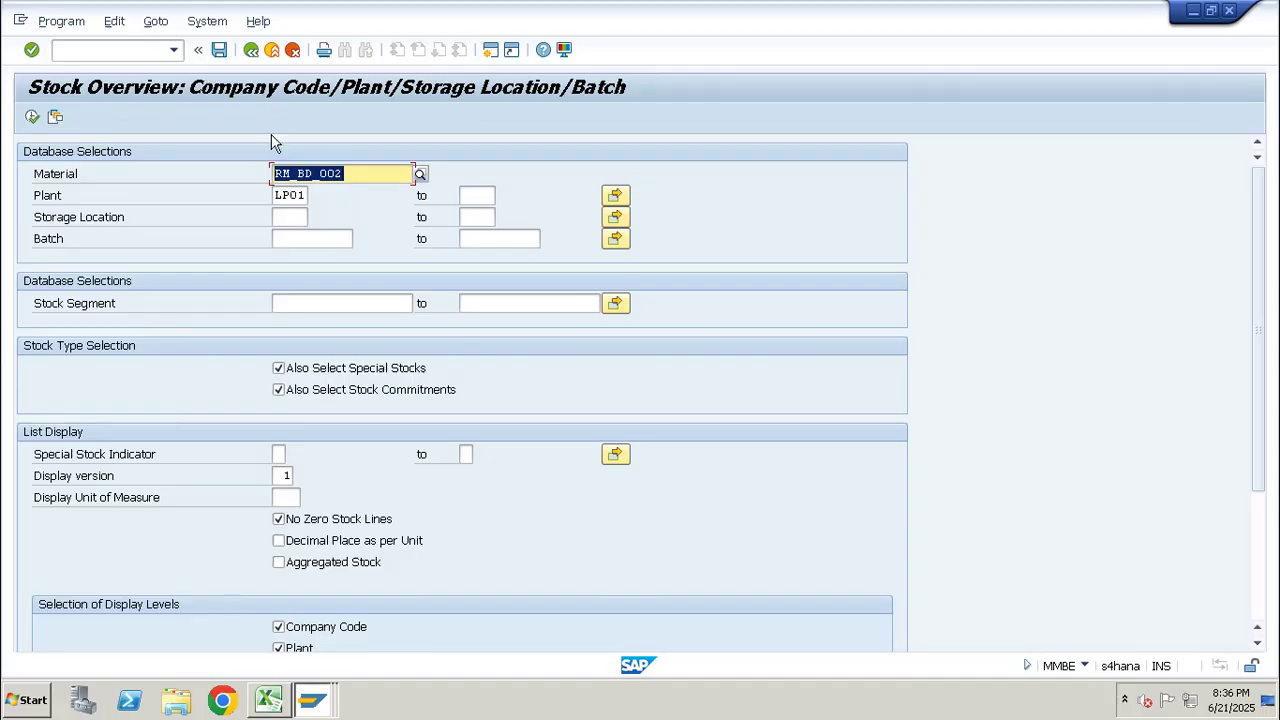
left_click(33, 118)
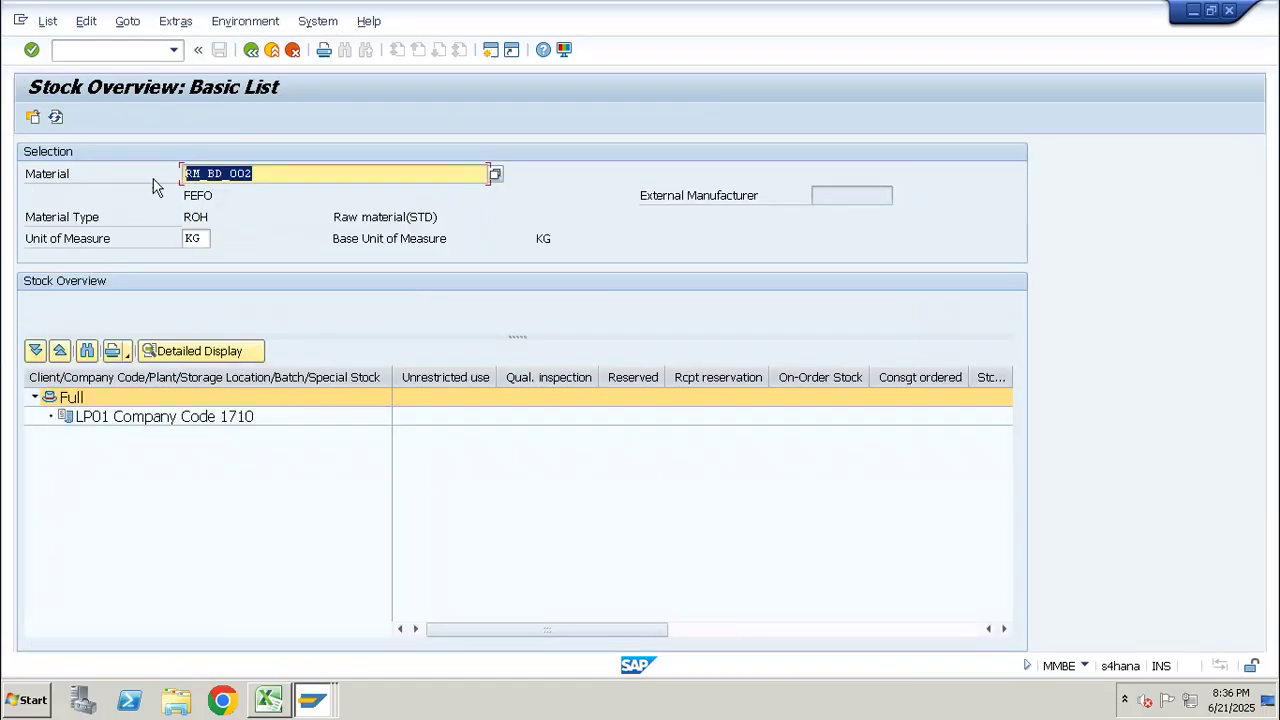
Open transaction MIGO in a new session and set up an R10 Other goods receipt with movement type 561.
left_click(136, 50)
type("/OMIGO")
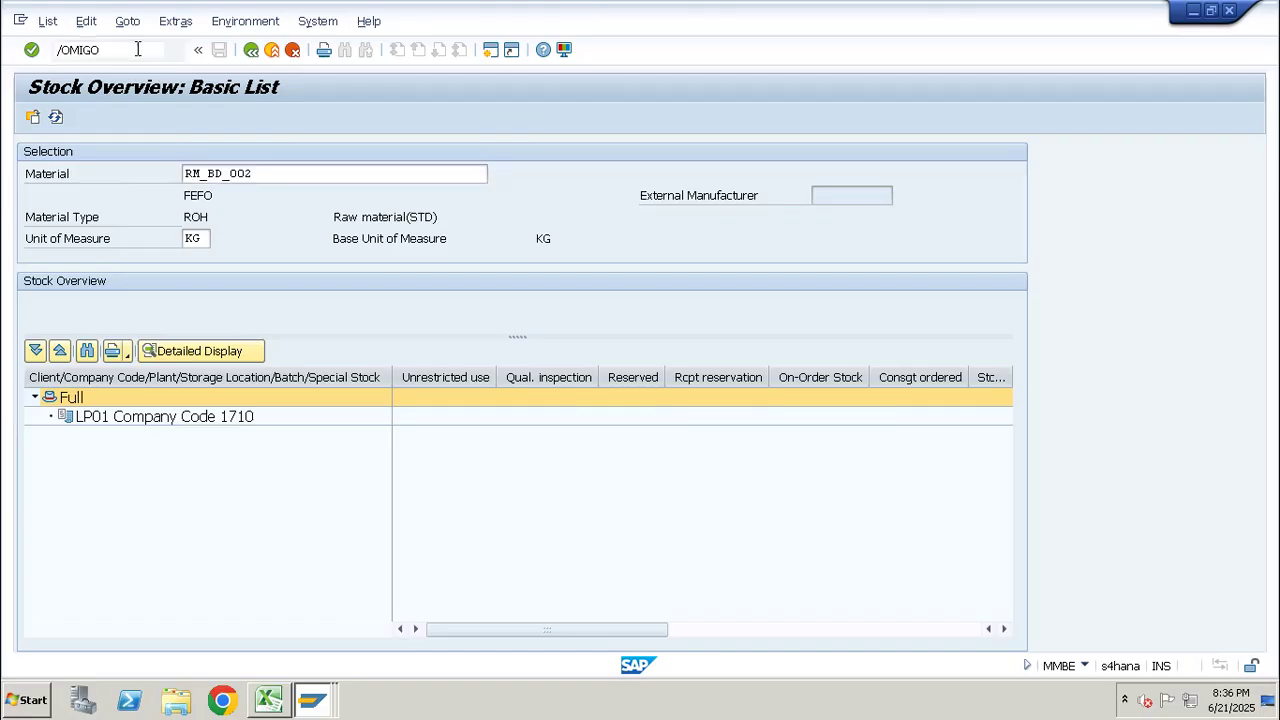
key("Return")
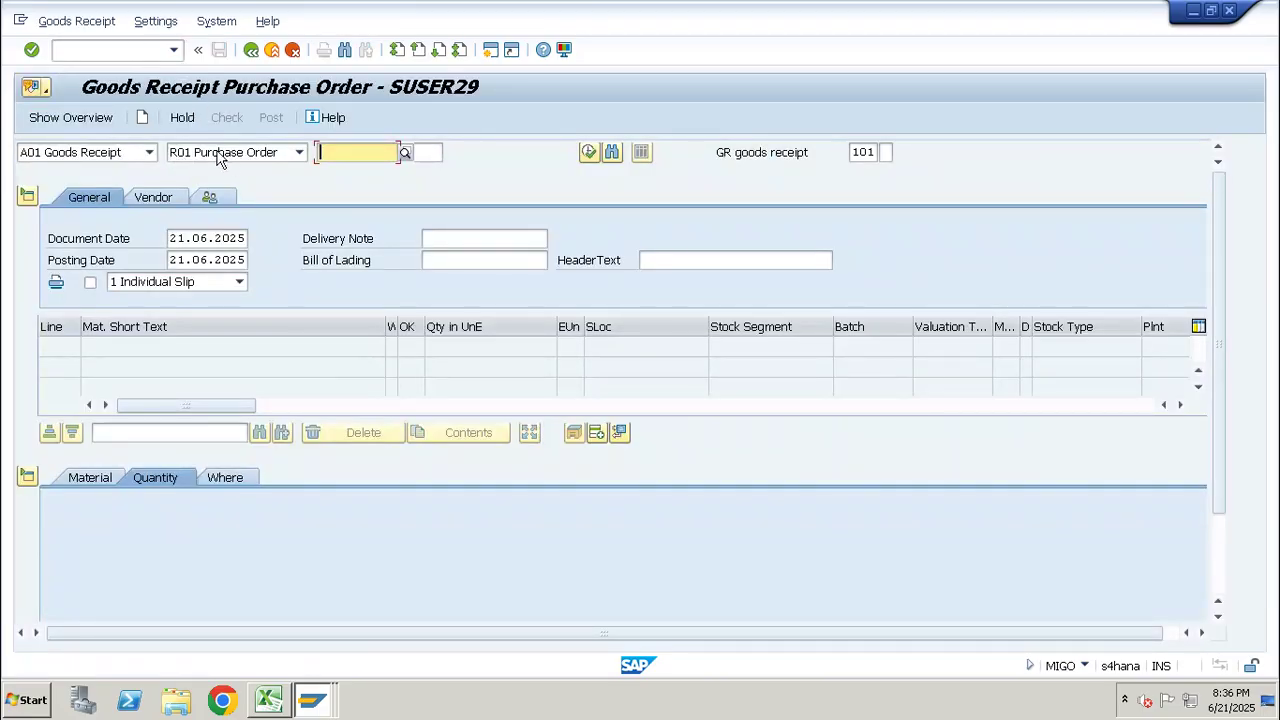
left_click(298, 152)
left_click(235, 290)
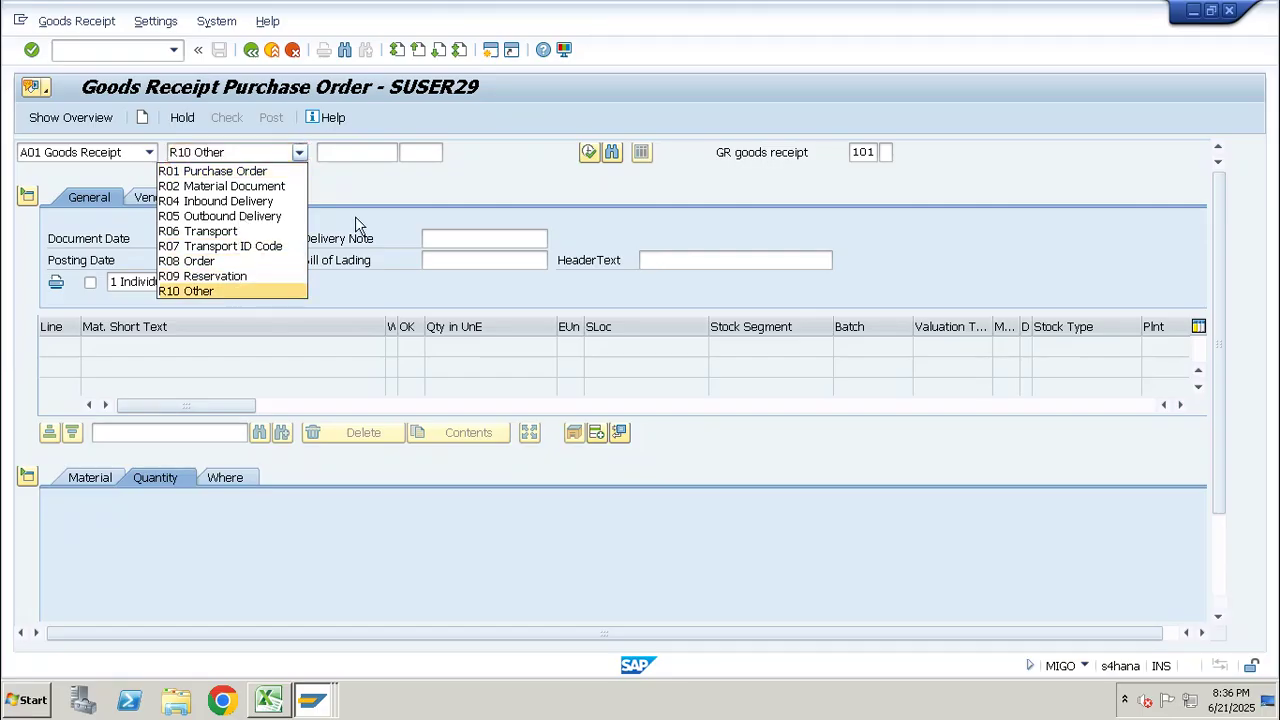
double_click(847, 152)
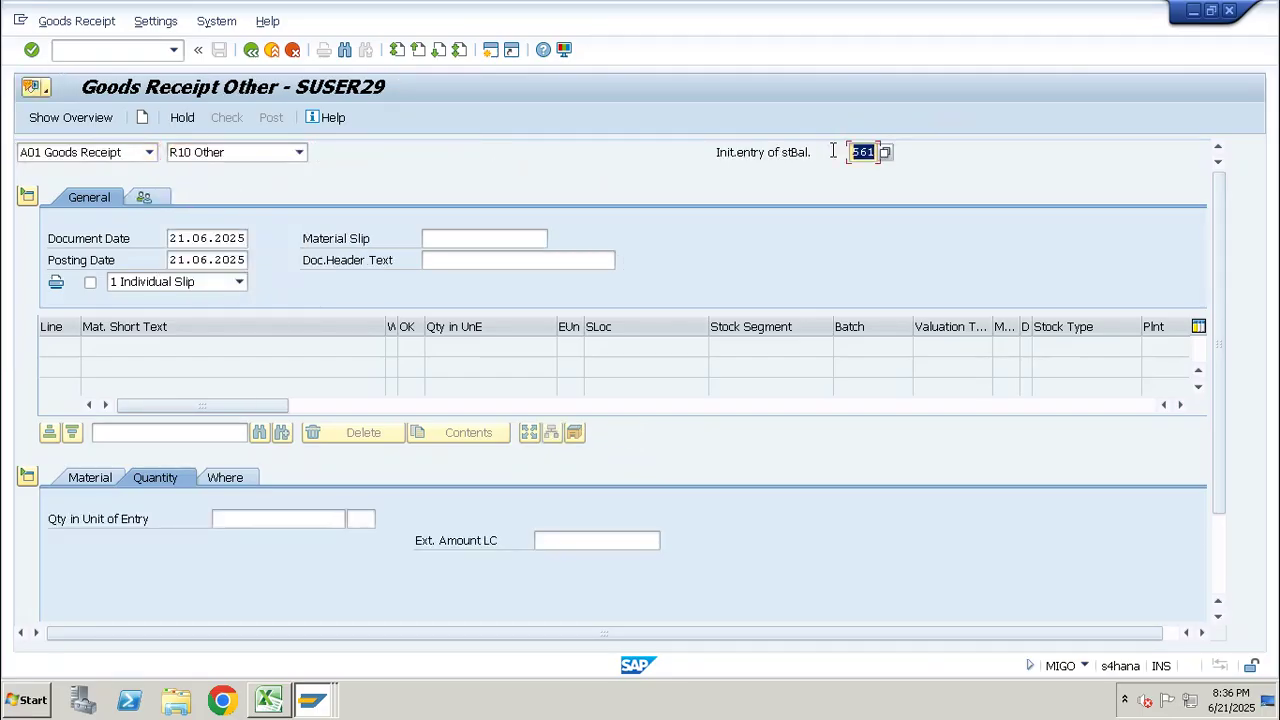
Enter material RM_BD_002 with a quantity of 100 as the goods receipt item.
left_click(96, 484)
left_click(251, 518)
type("RM_BD_002")
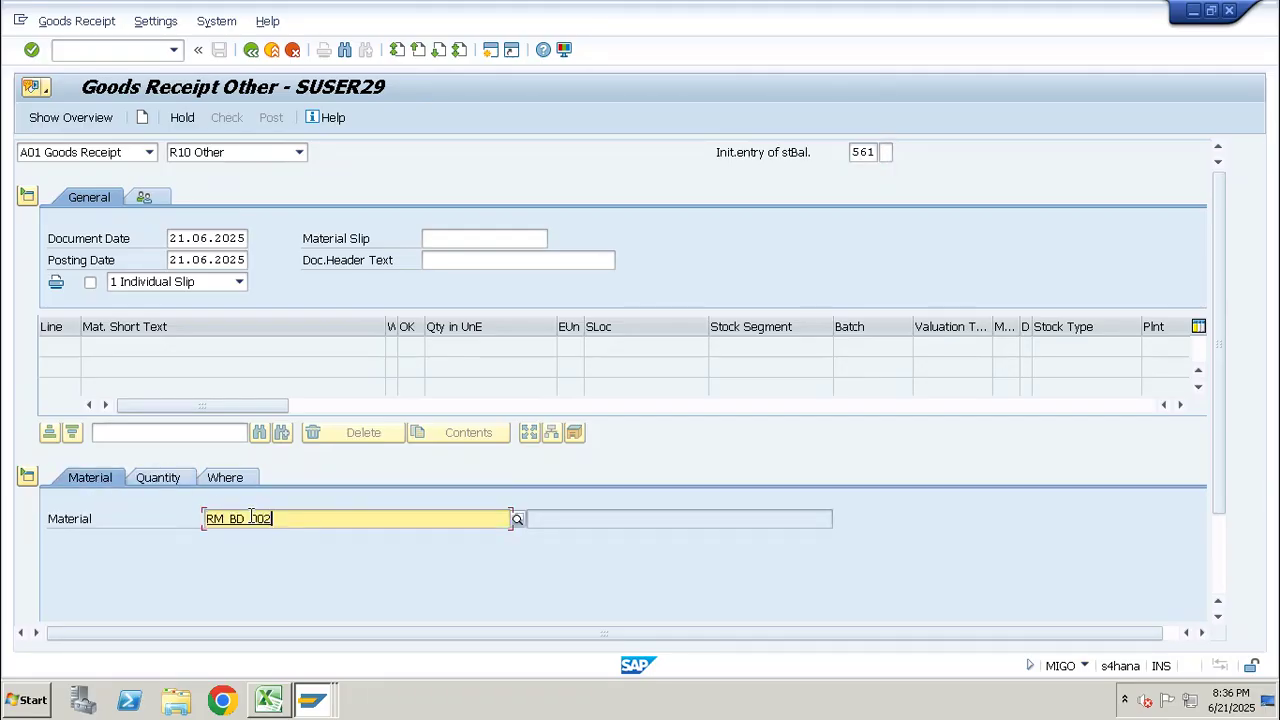
left_click(162, 486)
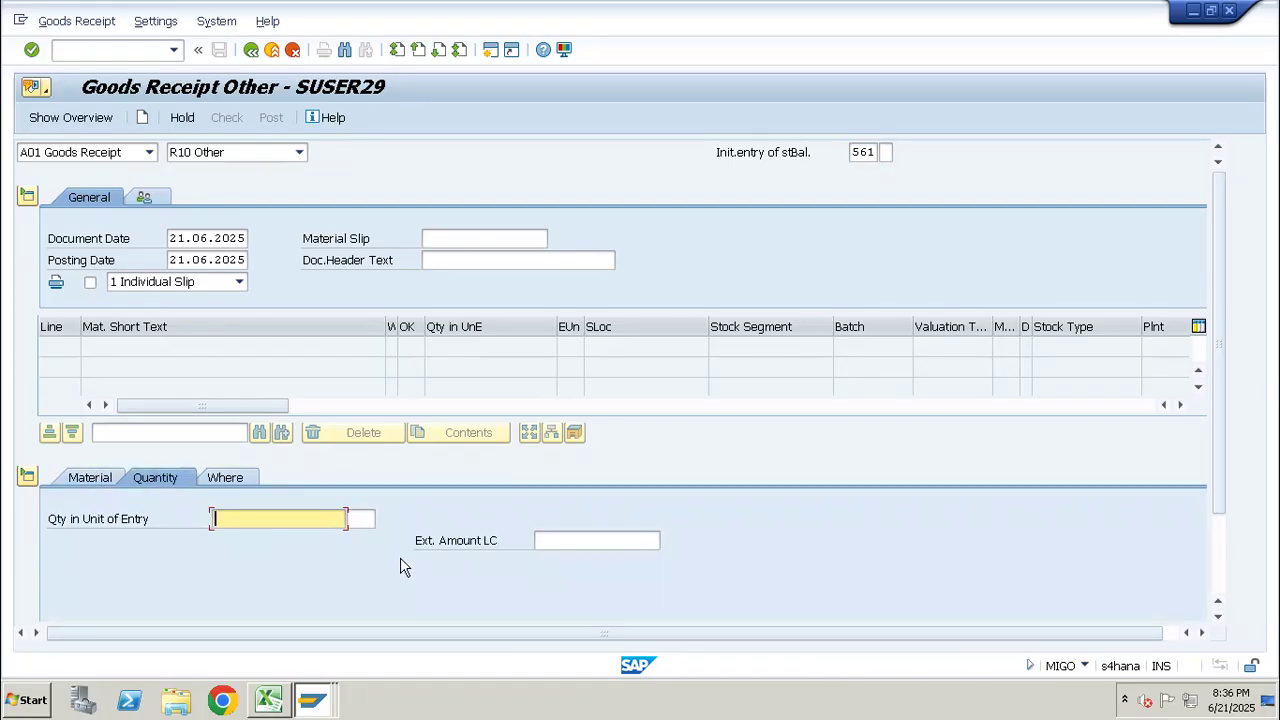
type("100")
key("Return")
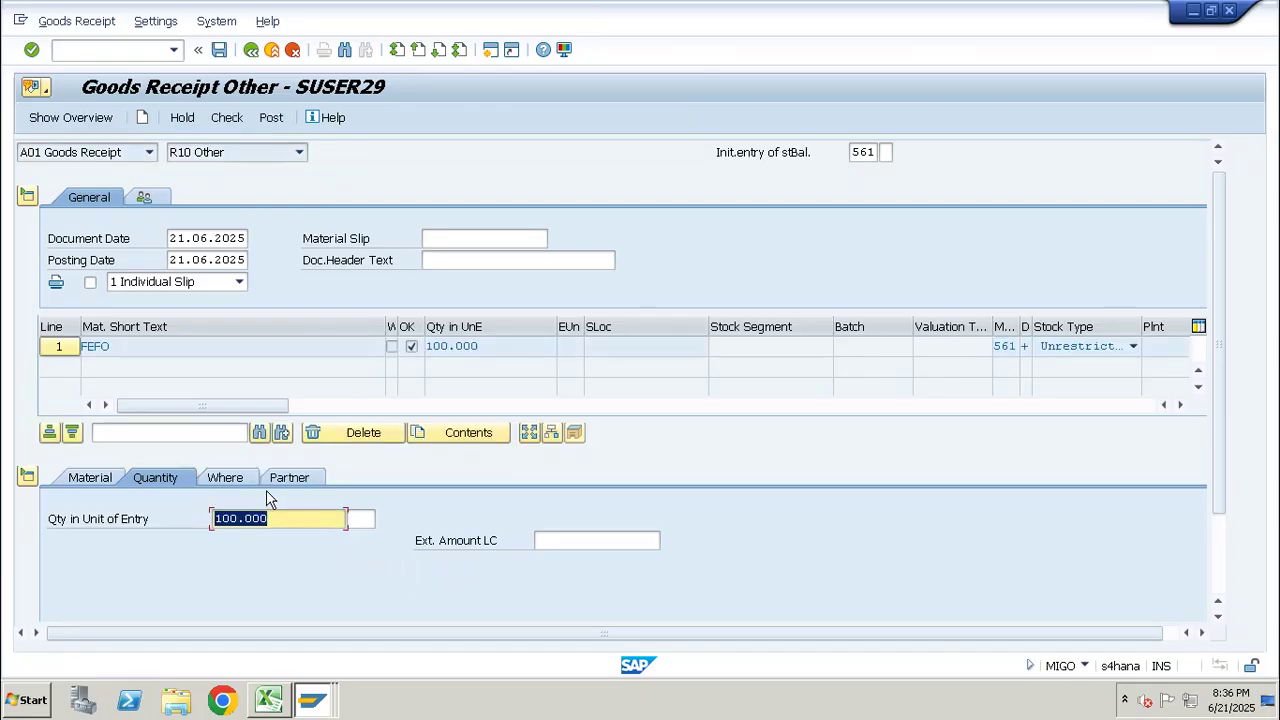
Assign plant LP01 and storage location WP01 to the goods receipt item.
left_click(220, 478)
left_click(248, 563)
type("LP01")
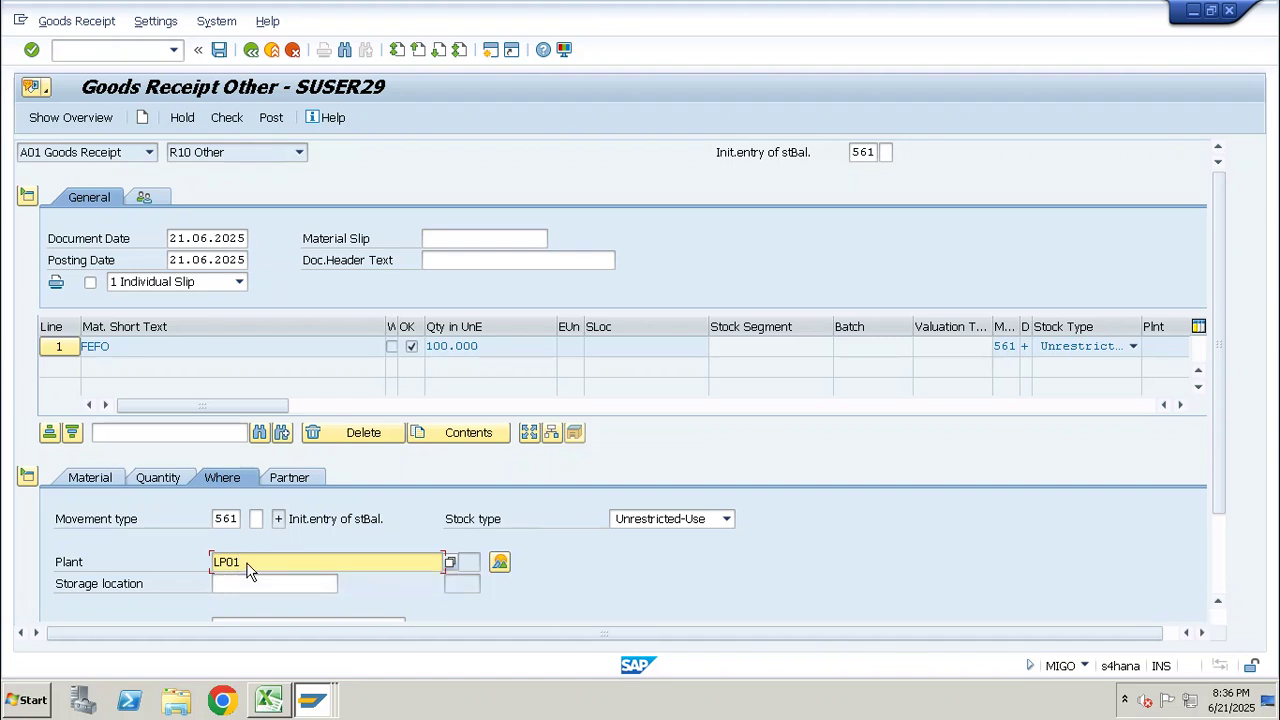
key("Return")
left_click(243, 585)
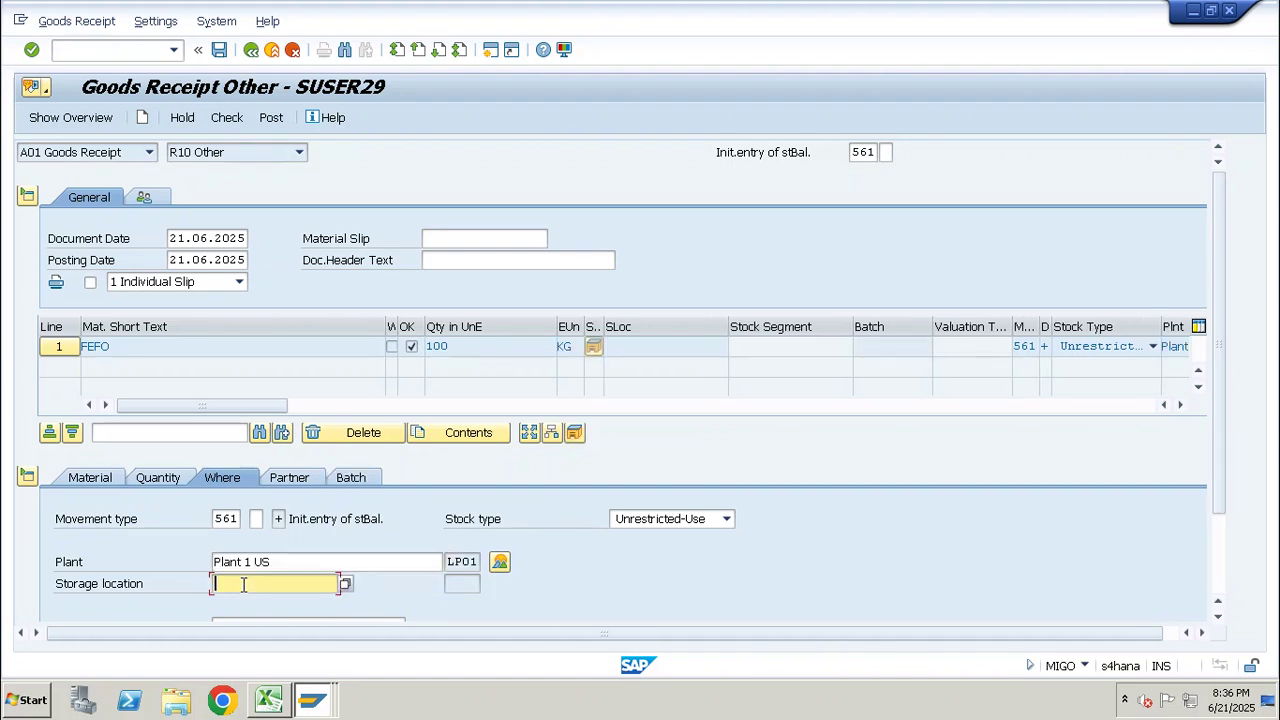
type("WP01")
key("Return")
Look up the example expiry dates in the Excel notes and set the item's batch SLED/BBD to 25.06.2025 in SAP.
scroll(243, 585, "down", 3)
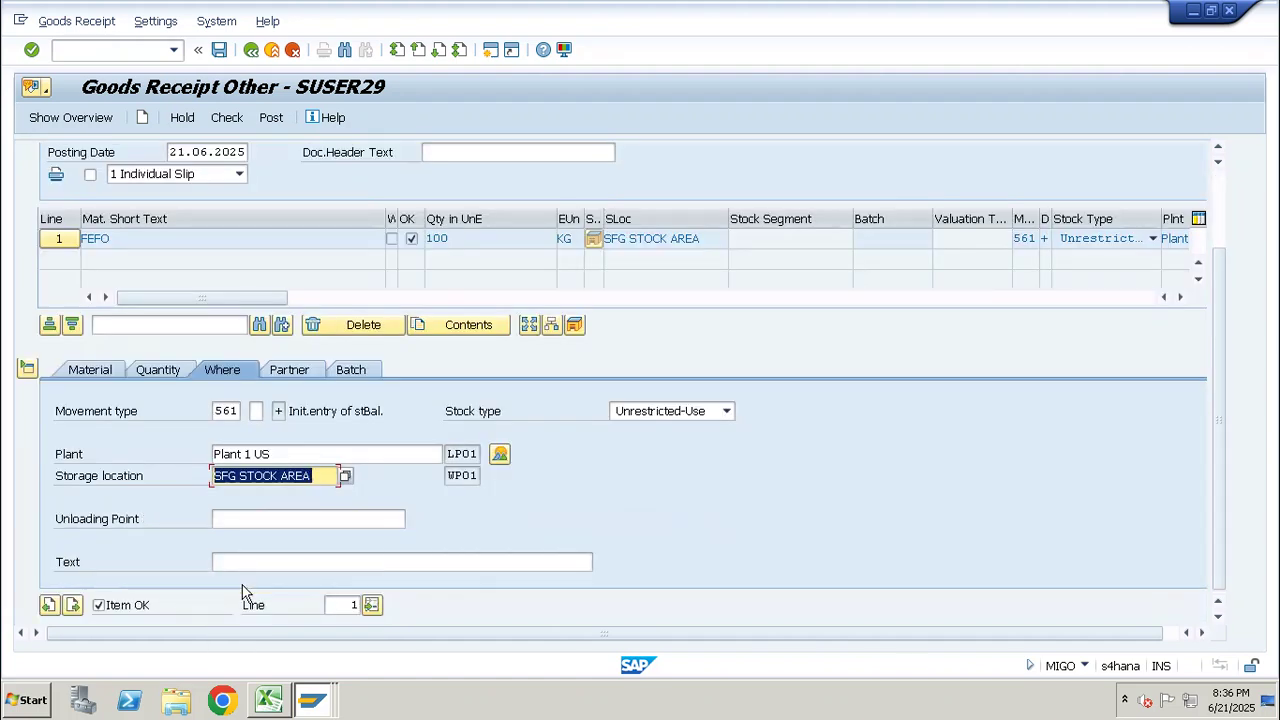
left_click(352, 370)
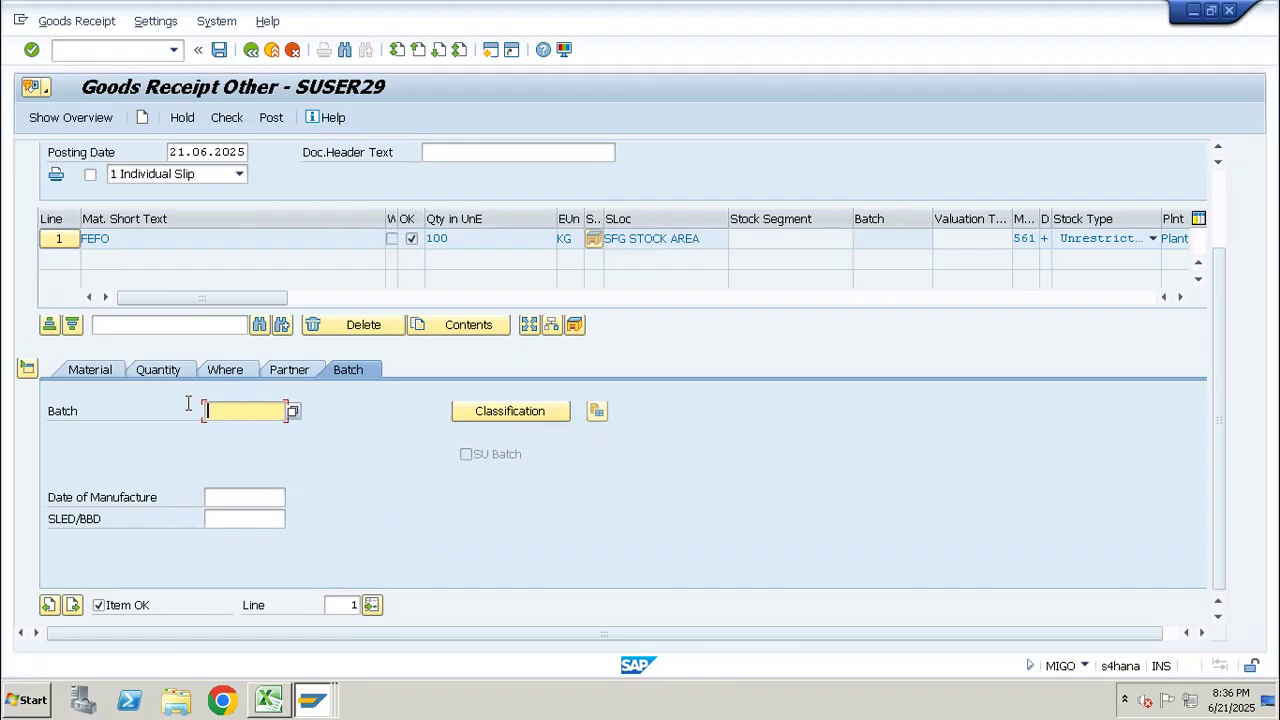
left_click(240, 522)
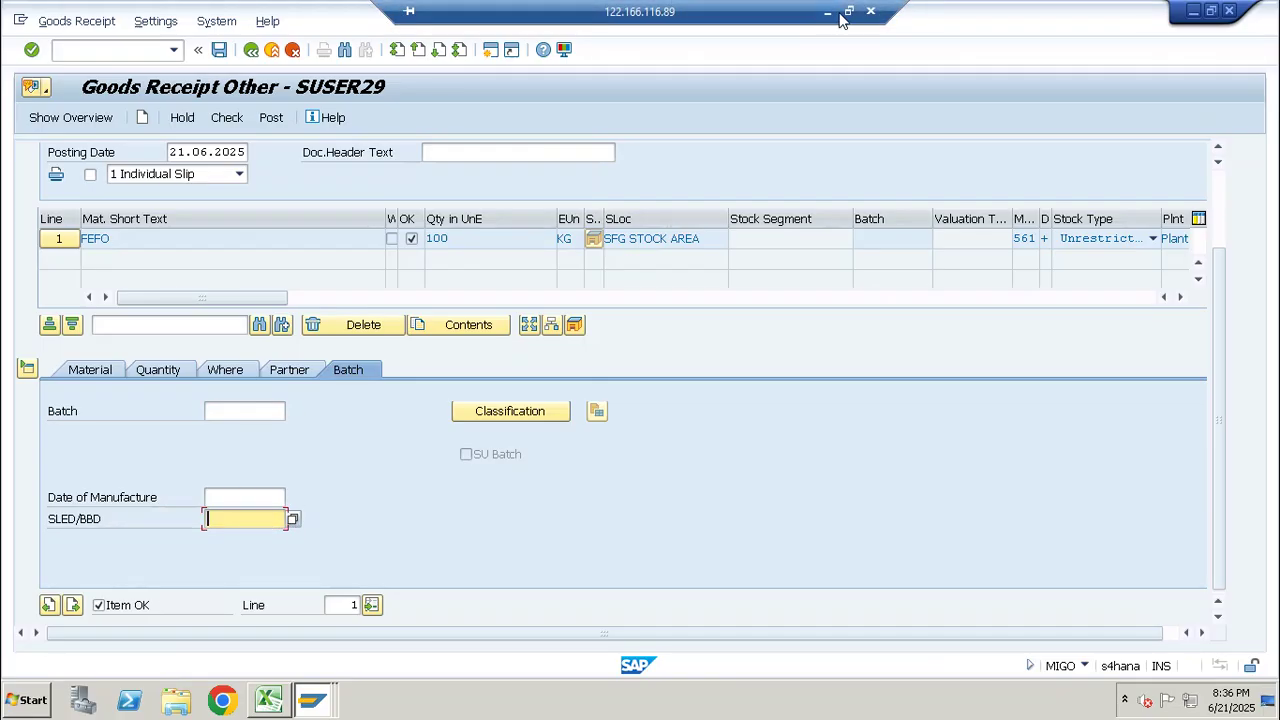
left_click(840, 12)
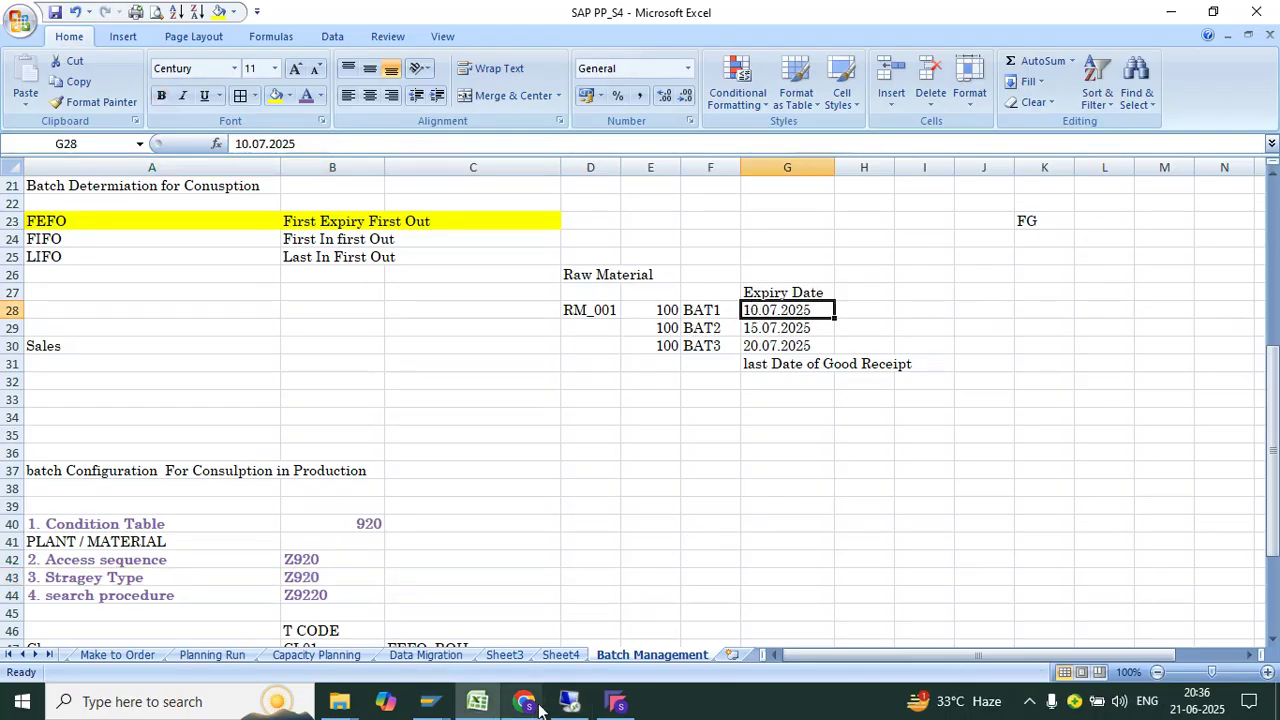
left_click(578, 703)
type("10")
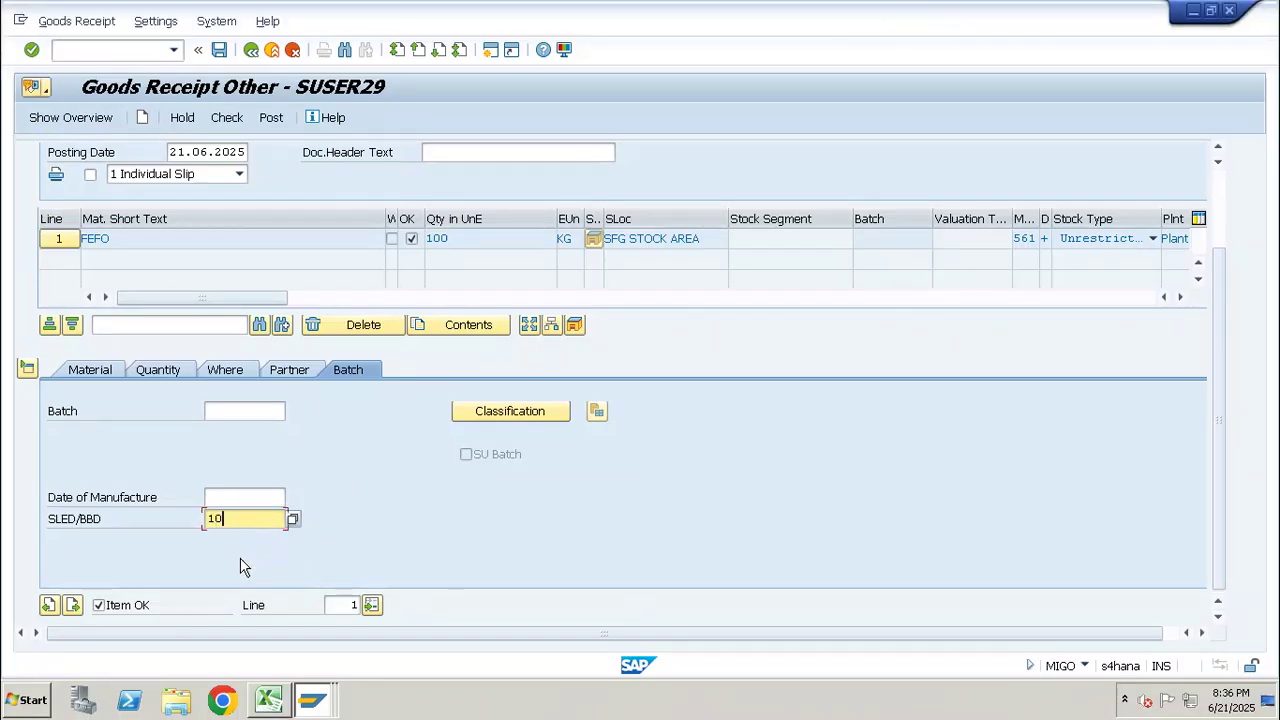
type(".")
key("BackSpace")
key("BackSpace")
key("BackSpace")
type("25.06.2025")
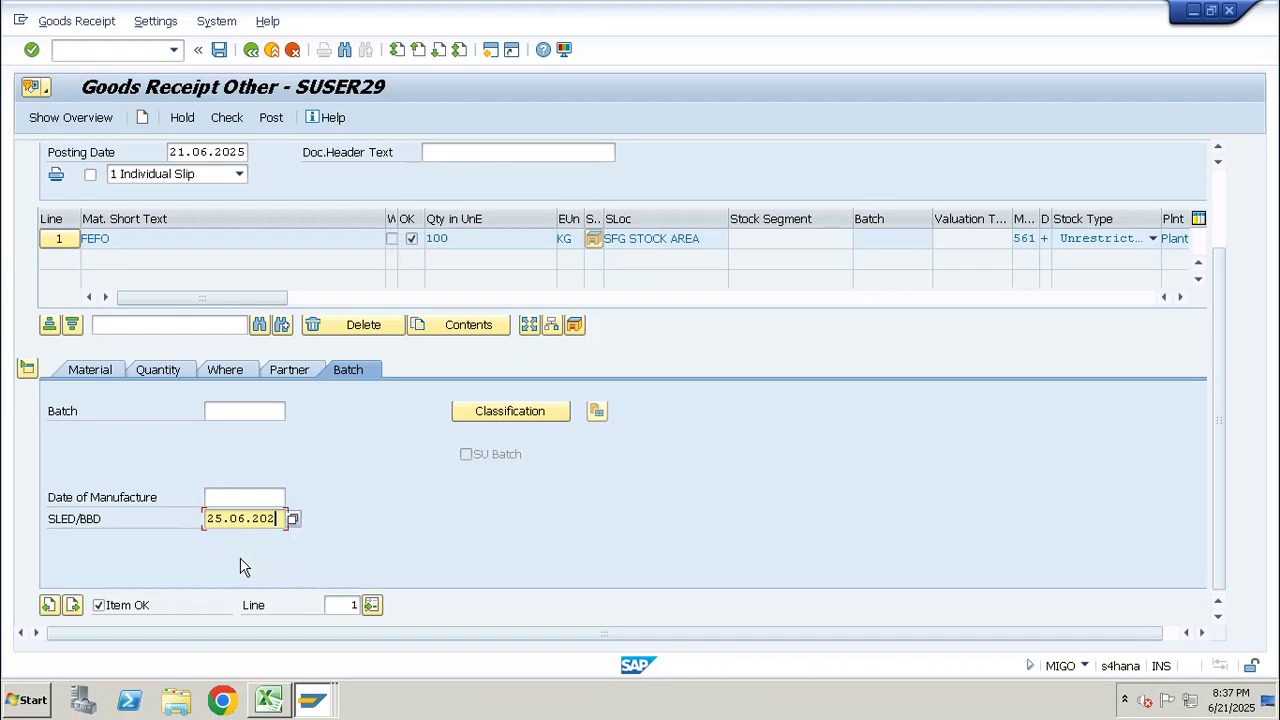
key("Return")
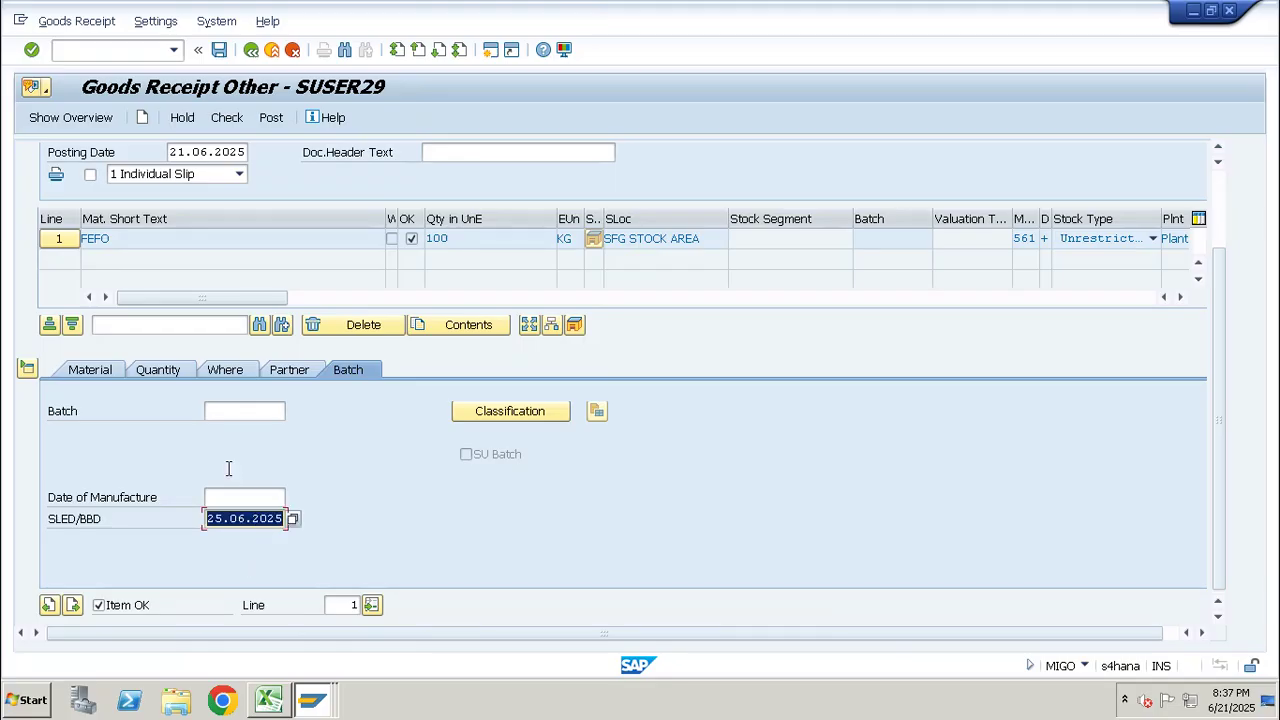
Check the goods receipt for RM_BD_002, accept the log messages, review the assigned batch number, and post the document.
left_click(92, 370)
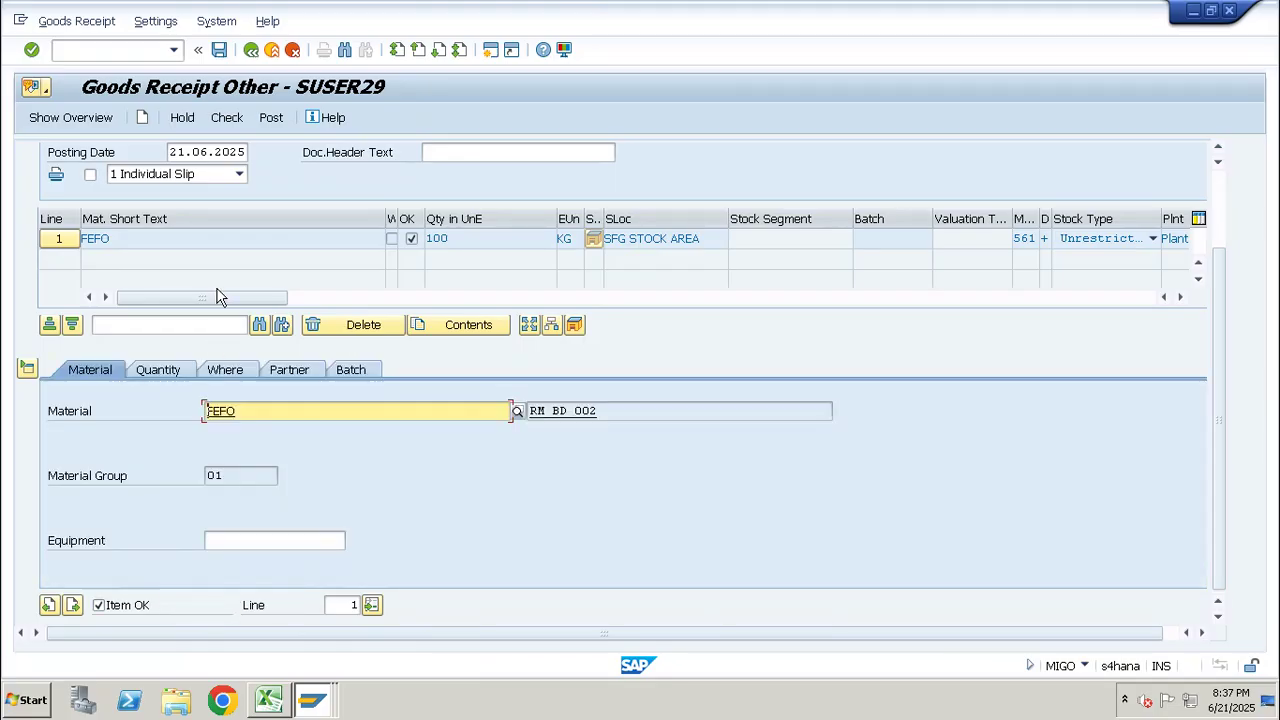
left_click(227, 118)
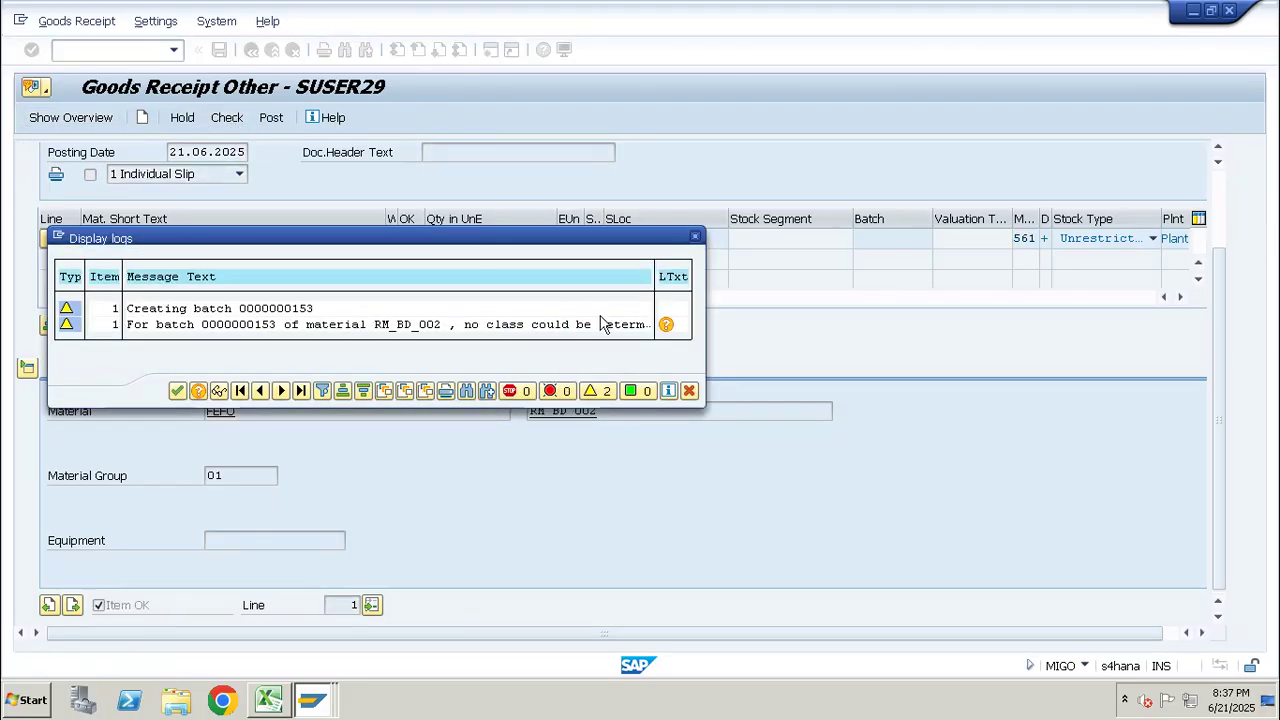
key("Return")
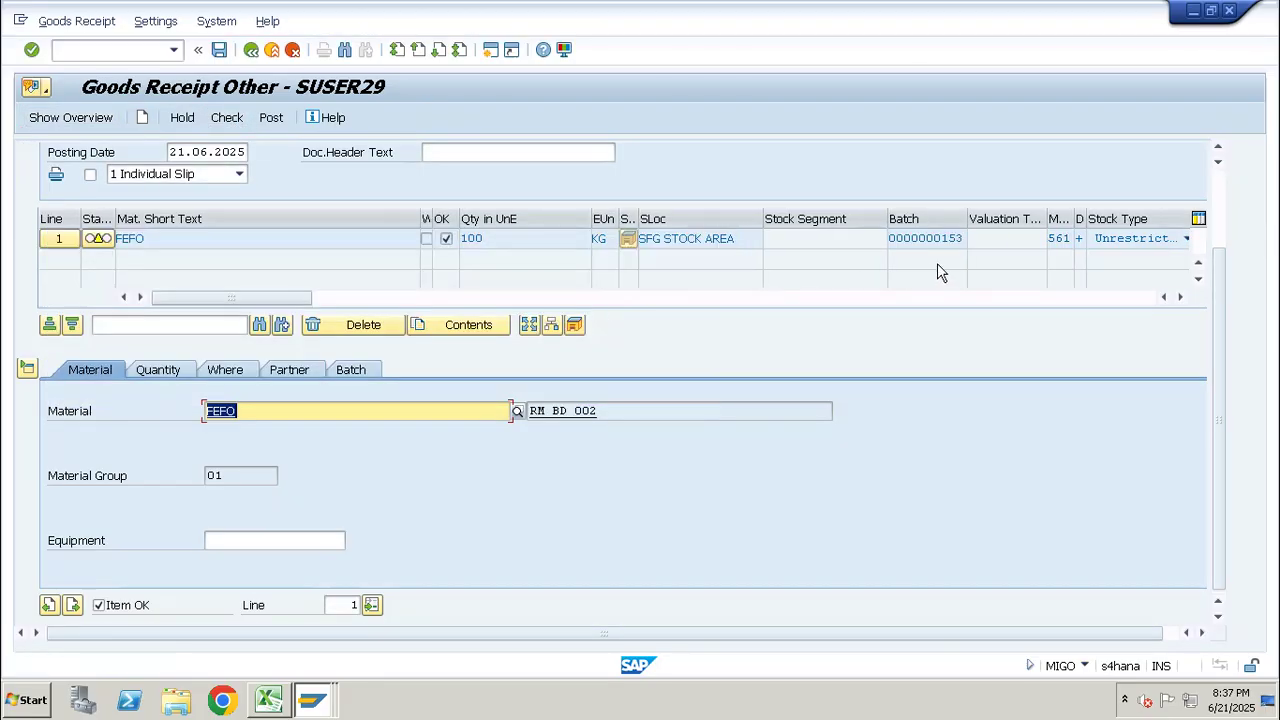
left_click_drag(933, 238, 974, 238)
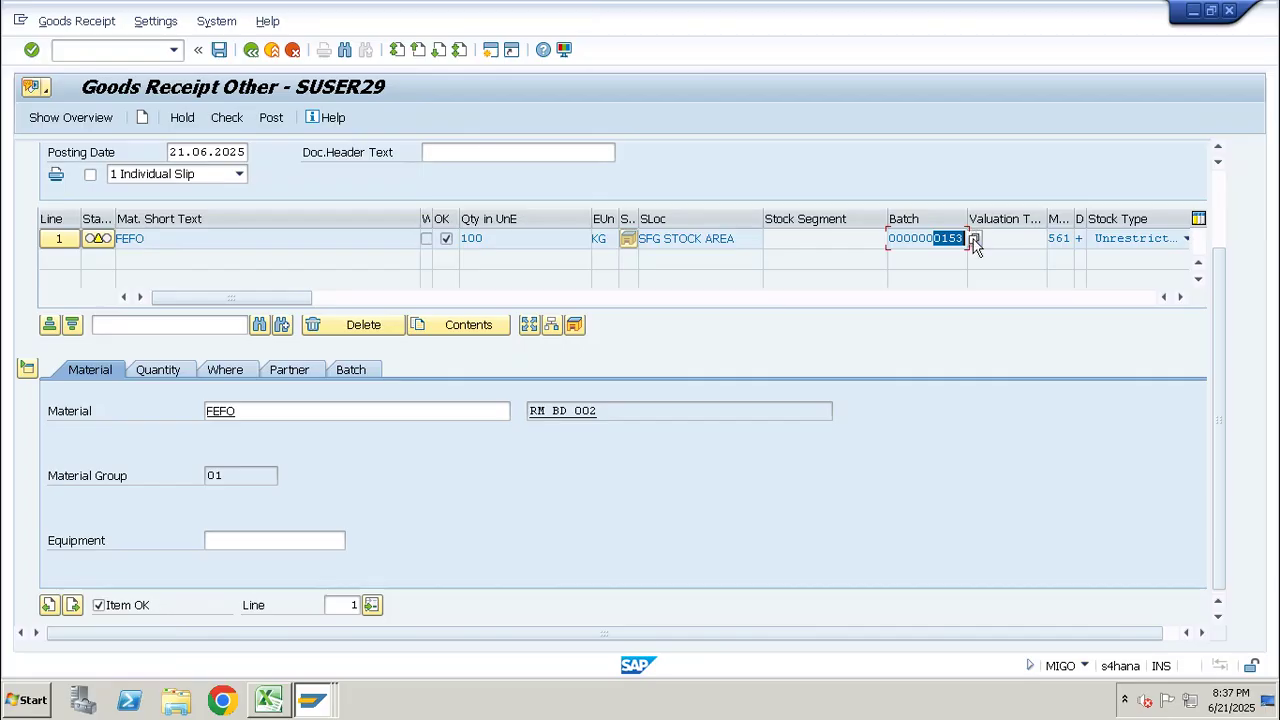
left_click(279, 120)
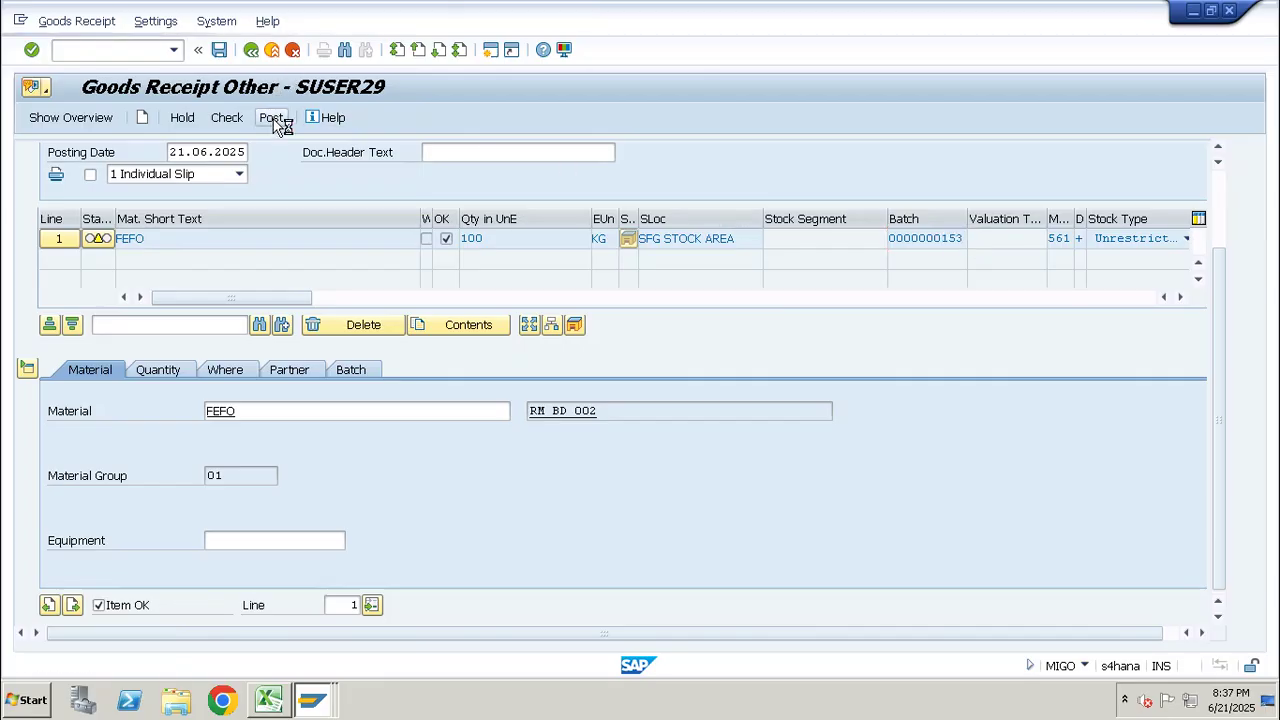
Return to the stock overview session and refresh it to check the batch stock of RM_BD_002.
key("alt+Tab")
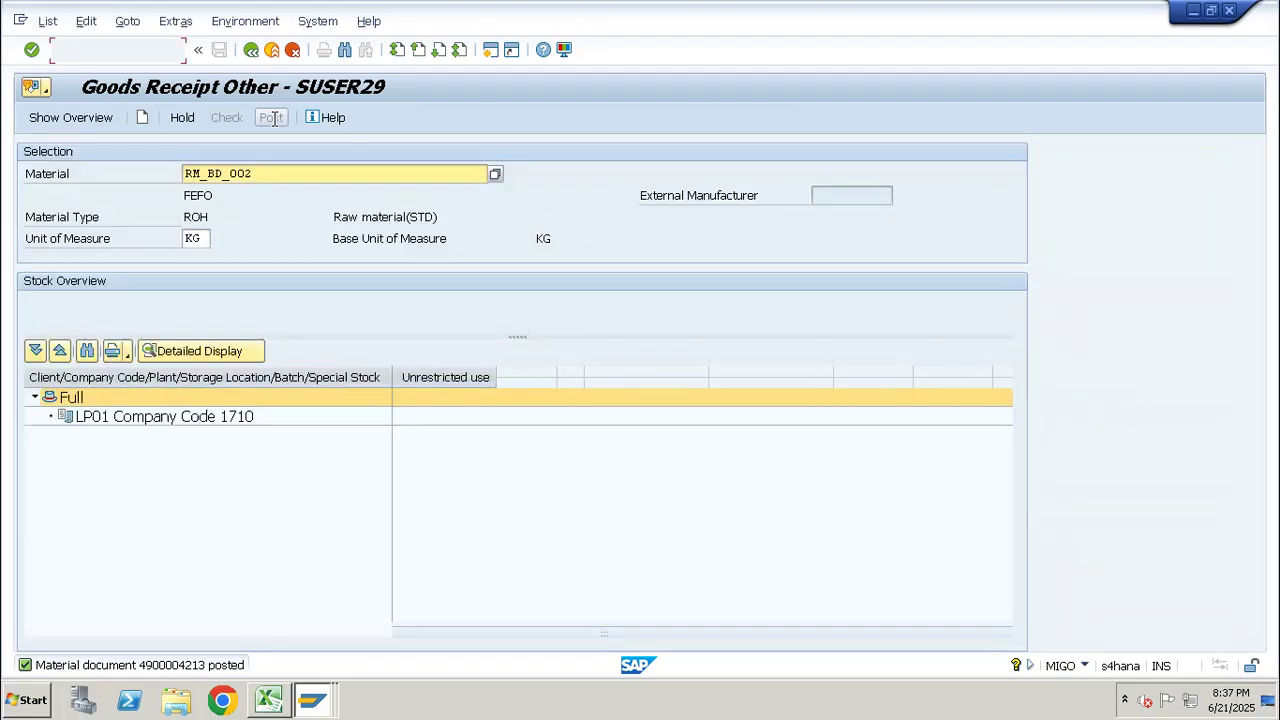
left_click(55, 117)
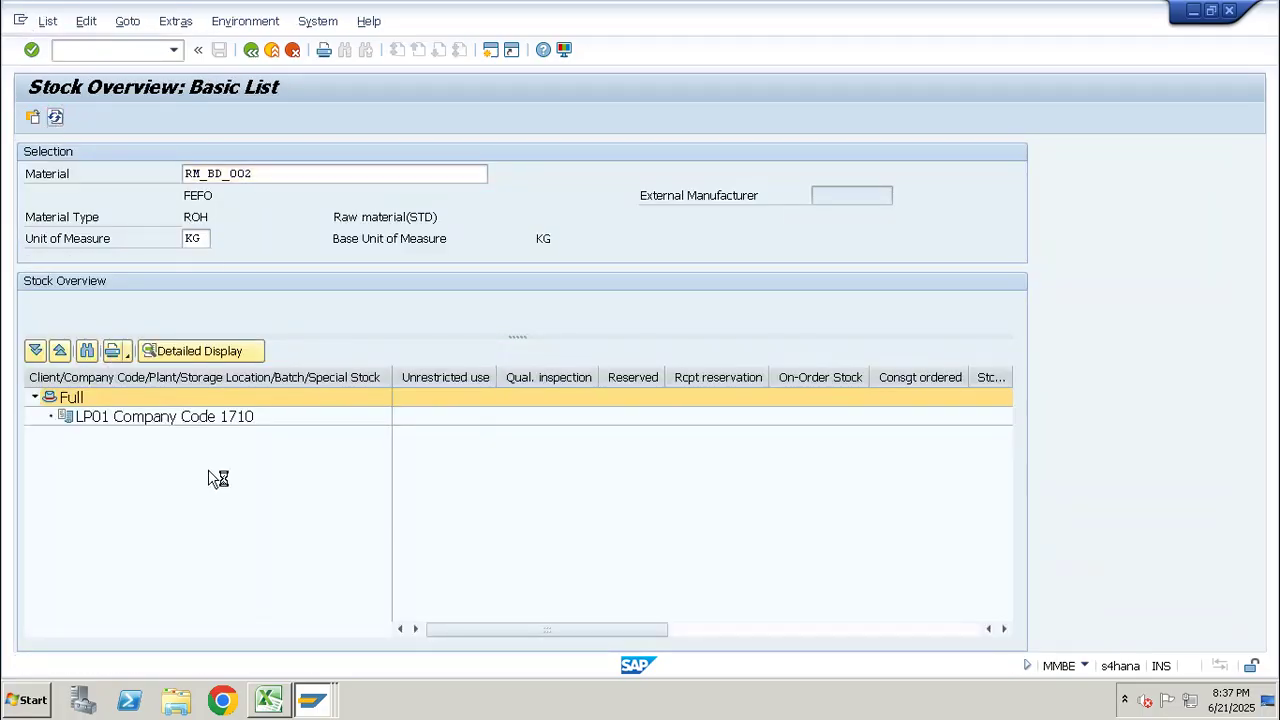
left_click(176, 476)
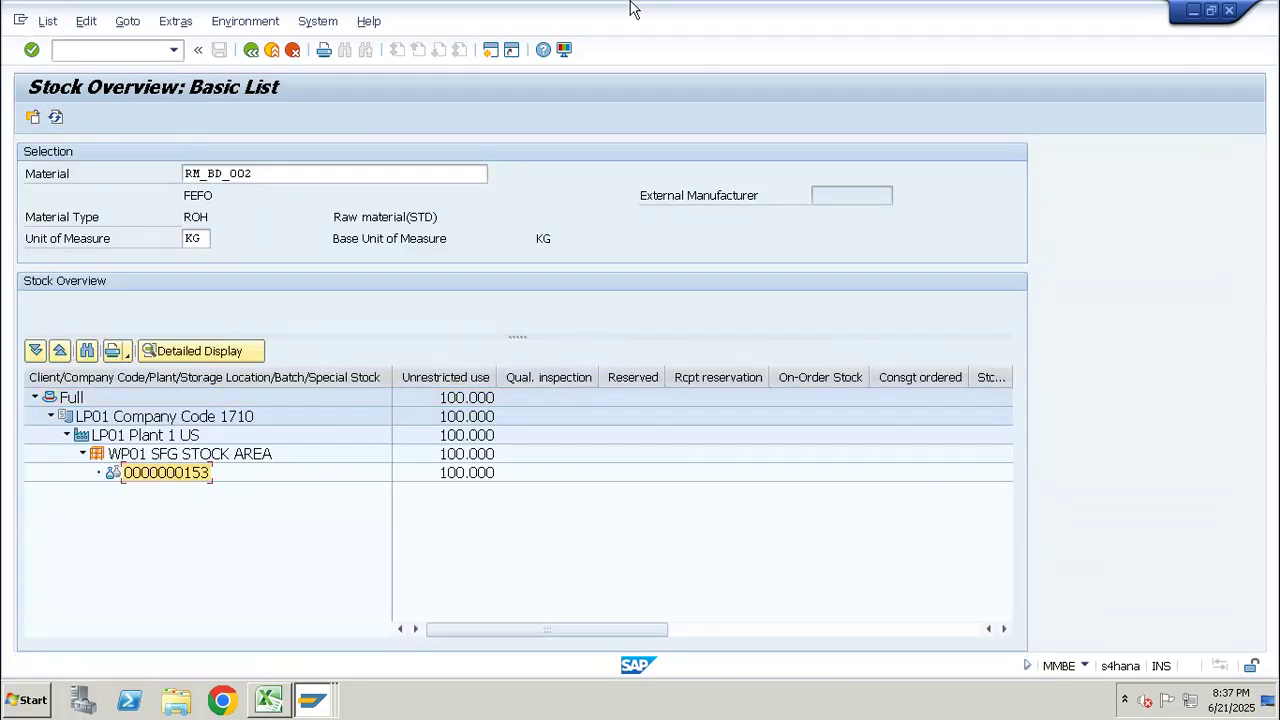
In the Excel raw material example, replace BAT1 with batch 153 and set its expiry date to 26.,06.2025.
mouse_move(645, 10)
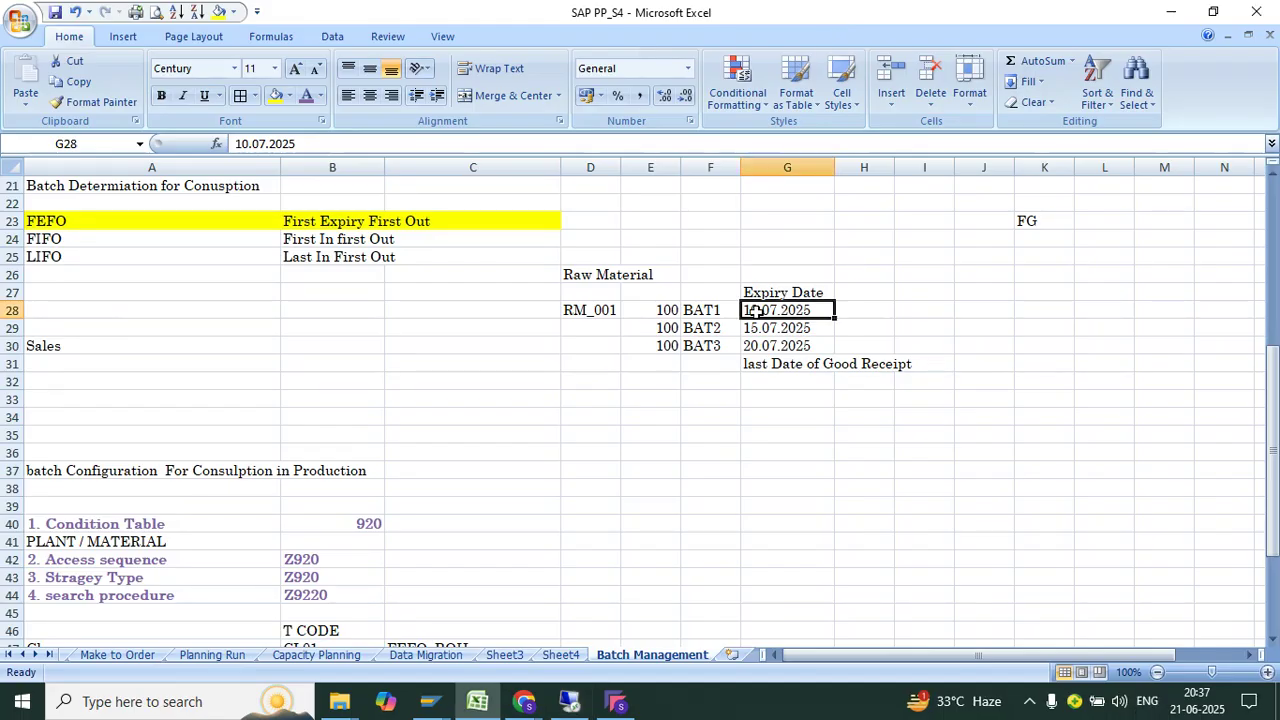
left_click(707, 309)
type("153")
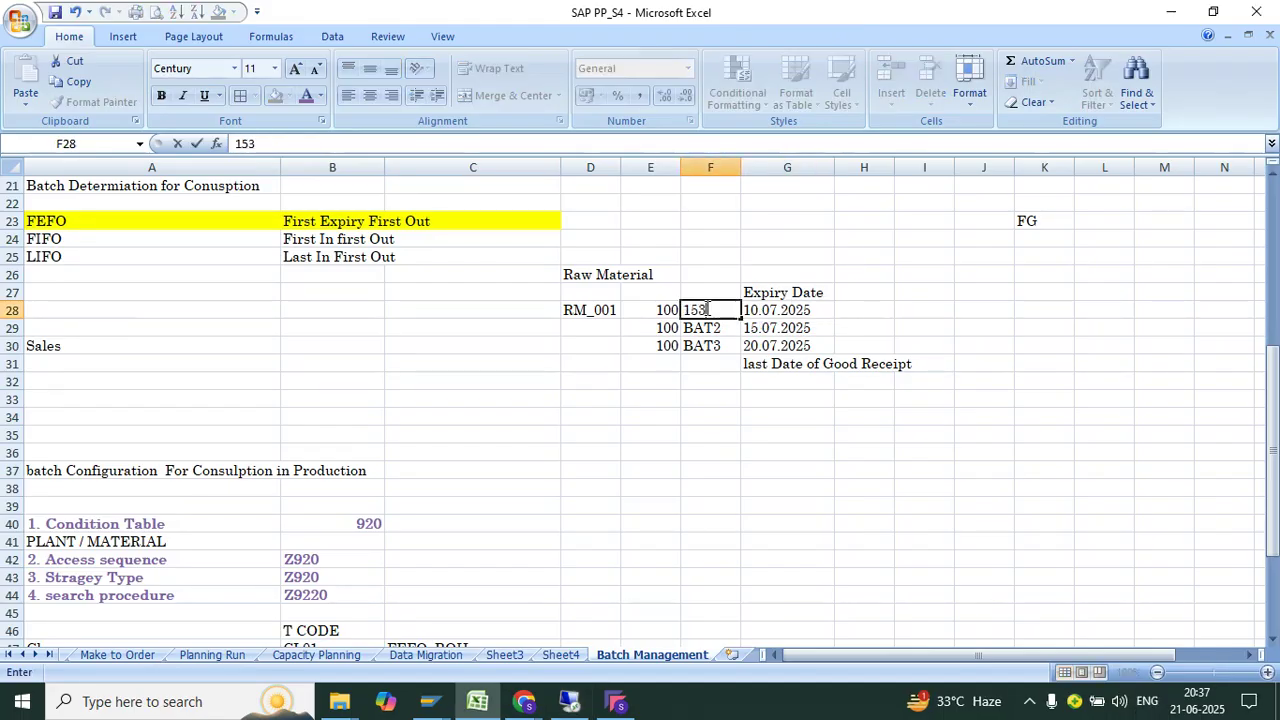
left_click(795, 310)
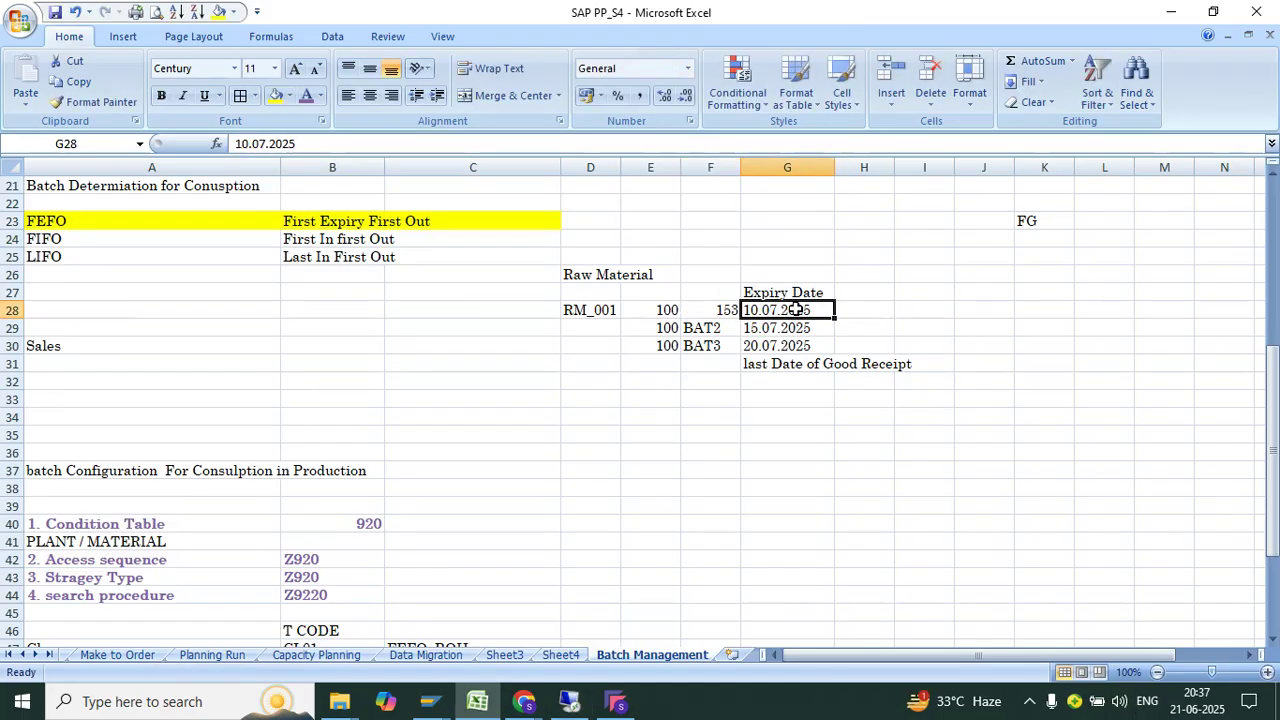
type("26.,0")
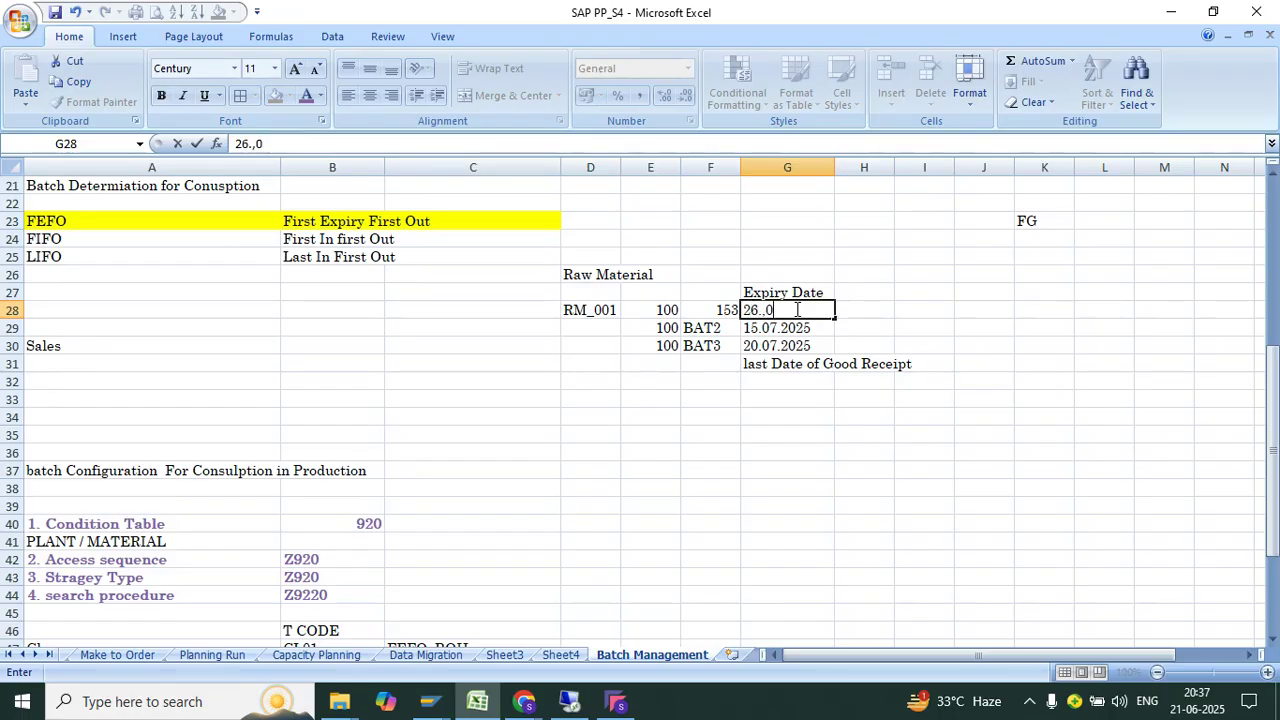
type("6..06.2025")
key("Return")
left_click(728, 348)
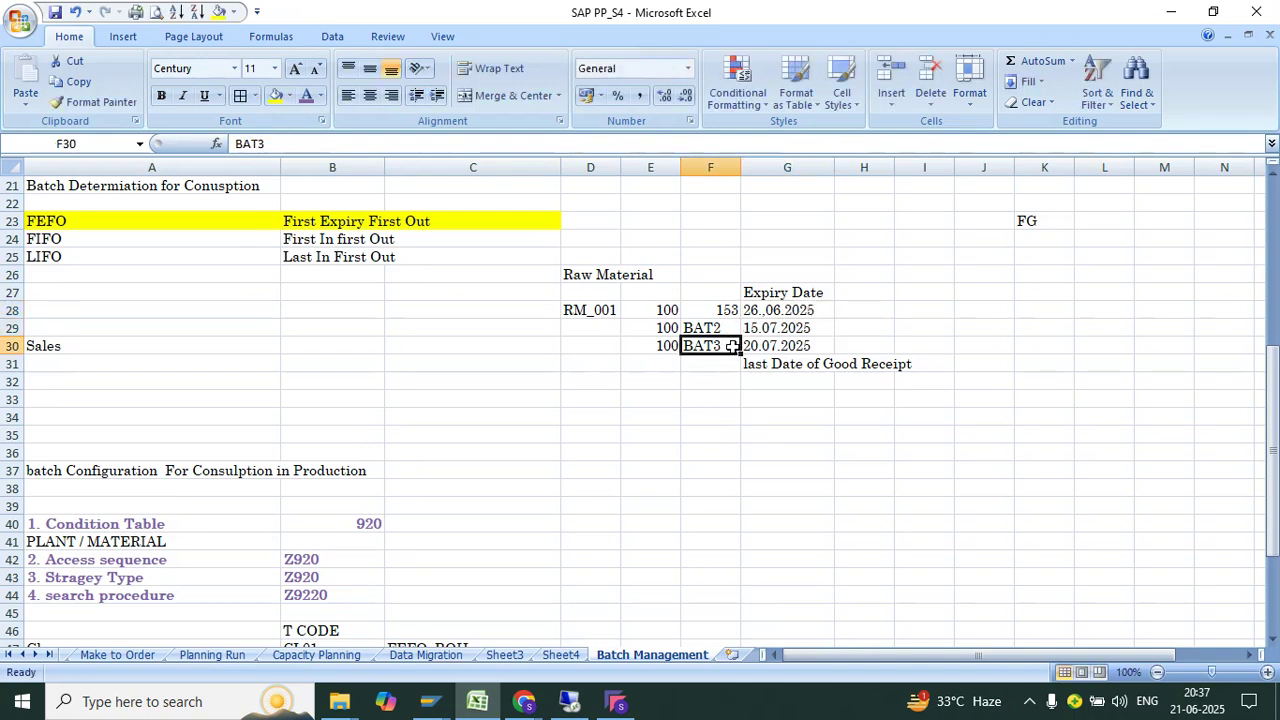
mouse_move(520, 712)
left_click(355, 616)
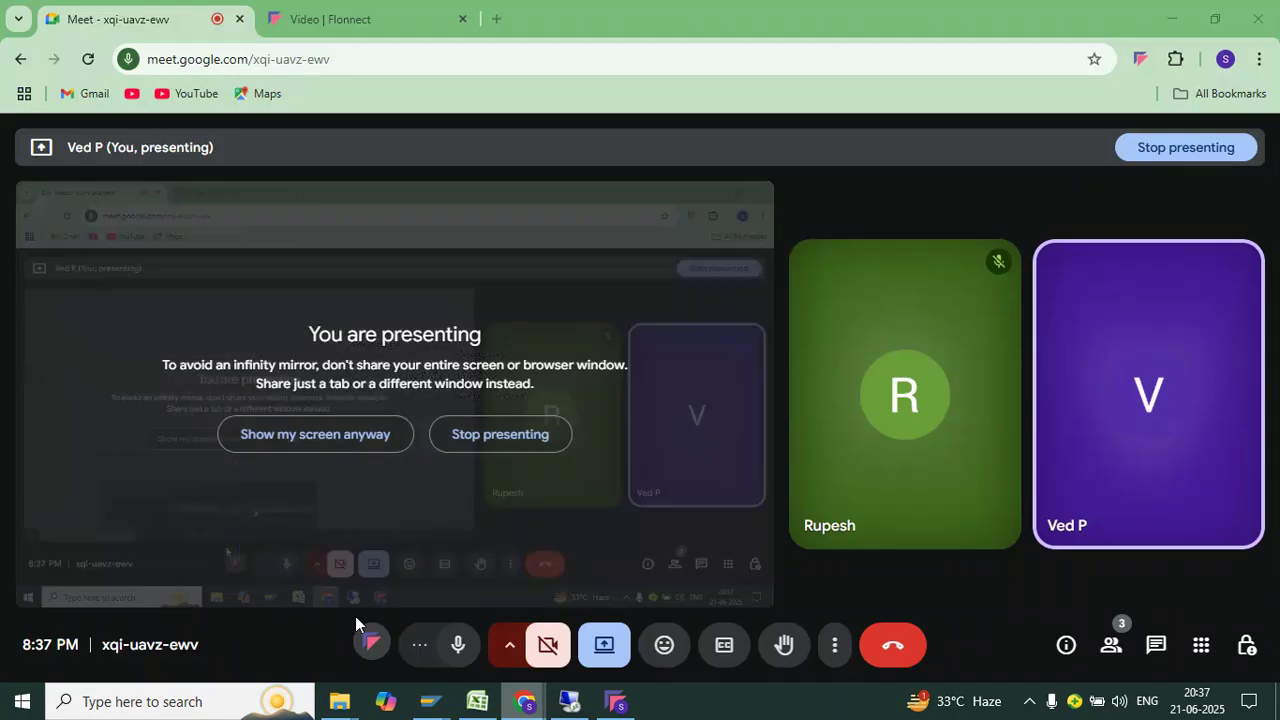
left_click(1171, 18)
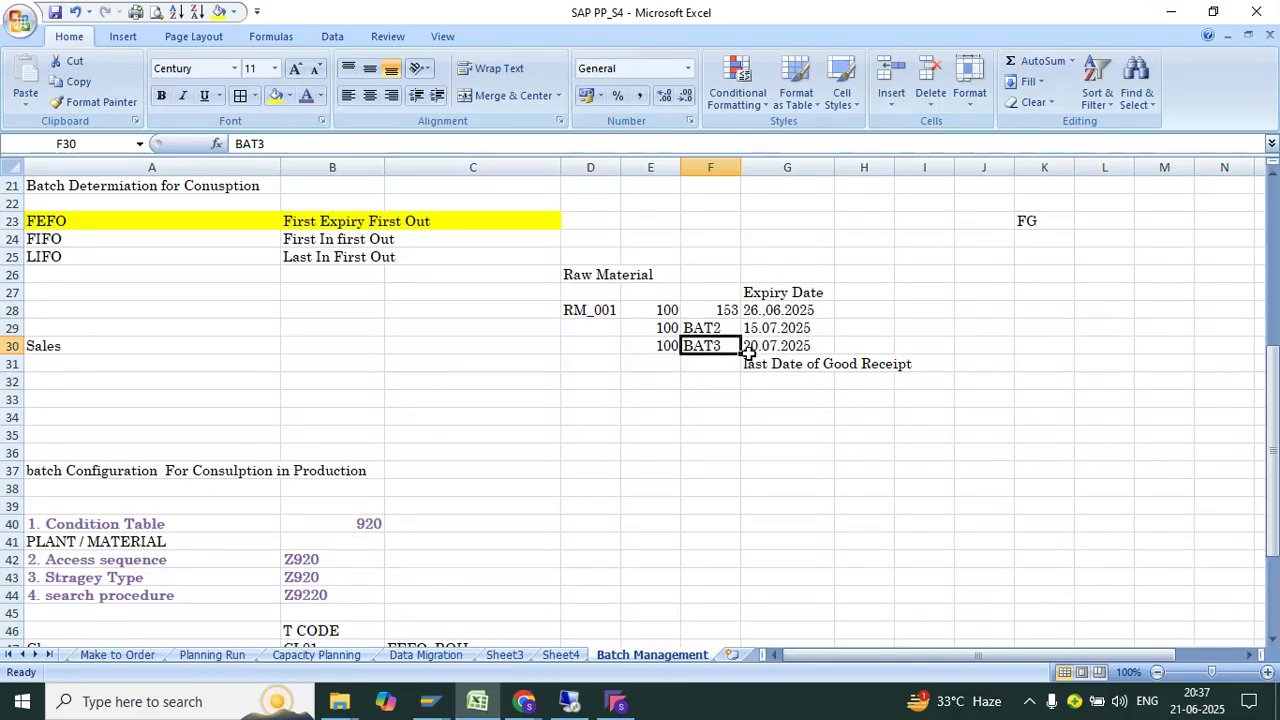
Switch to SAP and open the batch display transaction MSC3N in a new session, leaving the batch number empty.
left_click(569, 701)
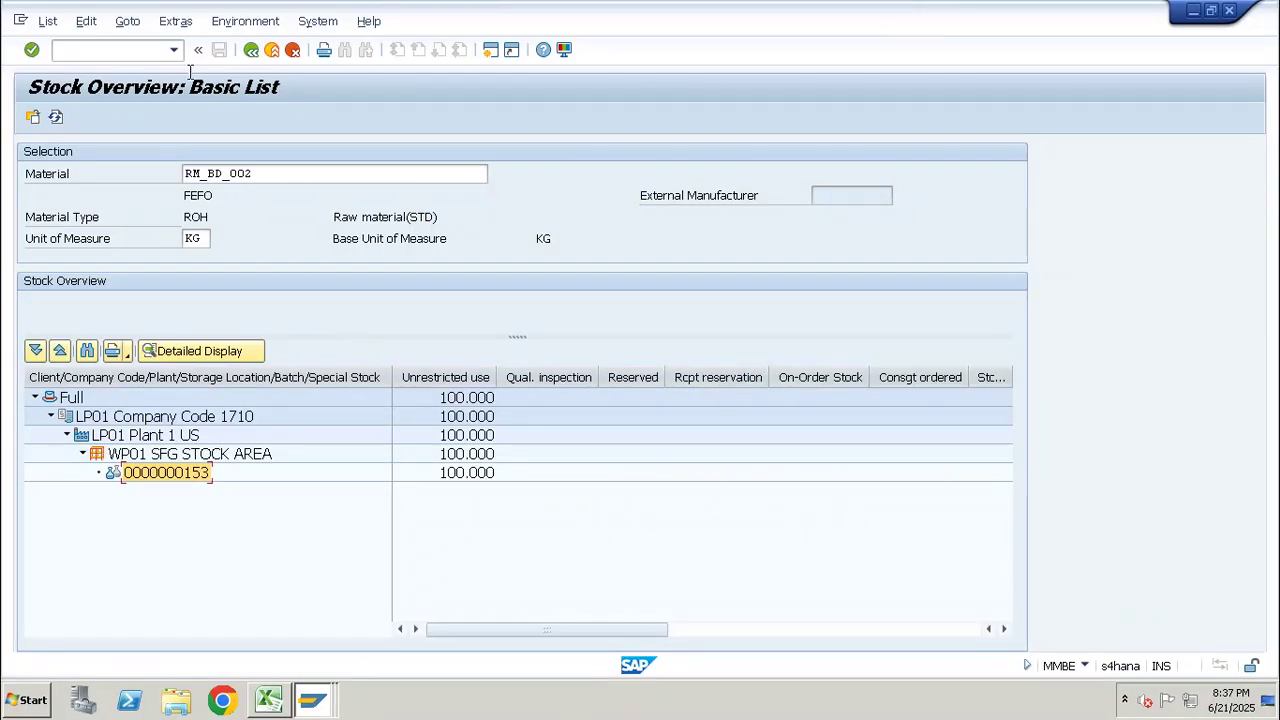
left_click(140, 50)
type("/oMSC3N")
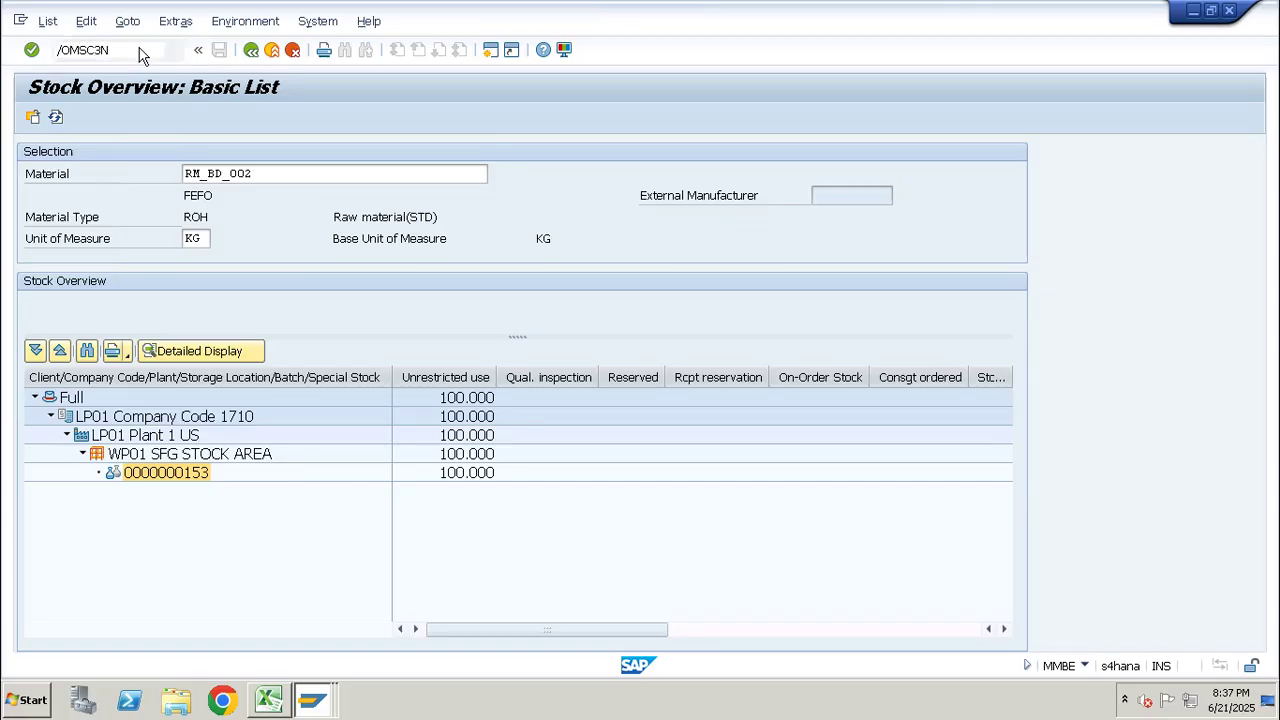
key("Return")
type("Q")
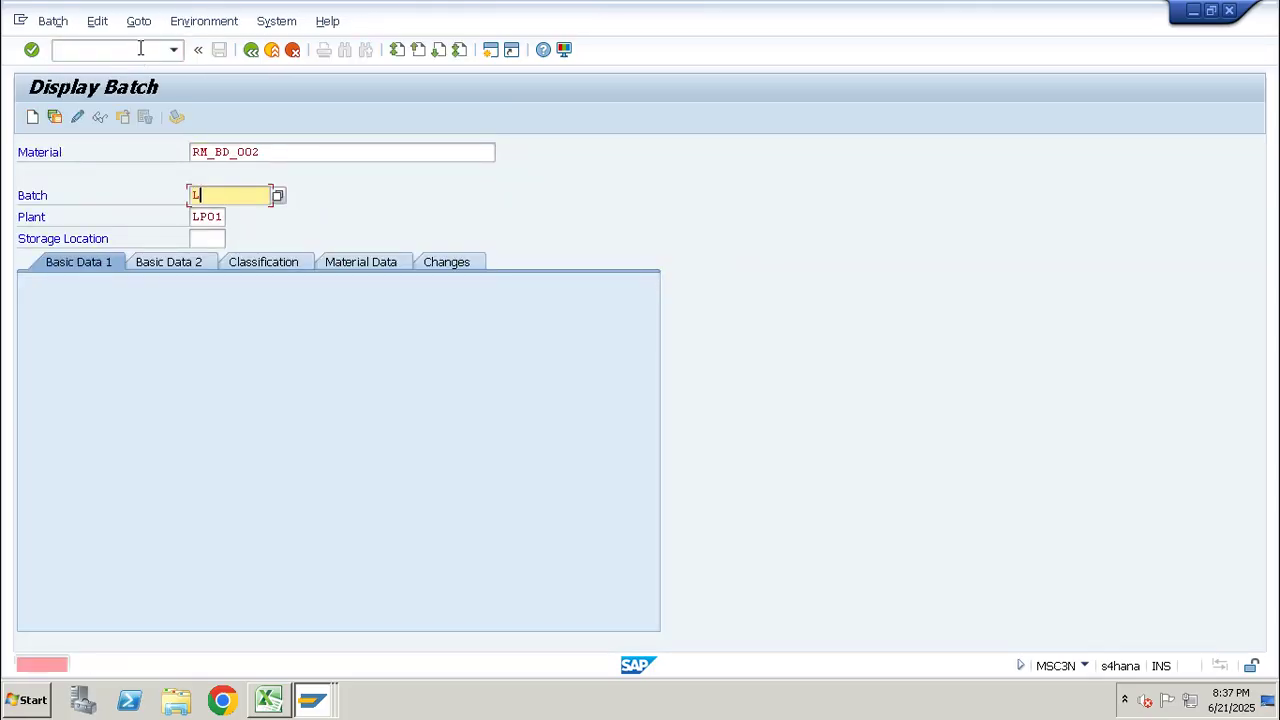
key("BackSpace")
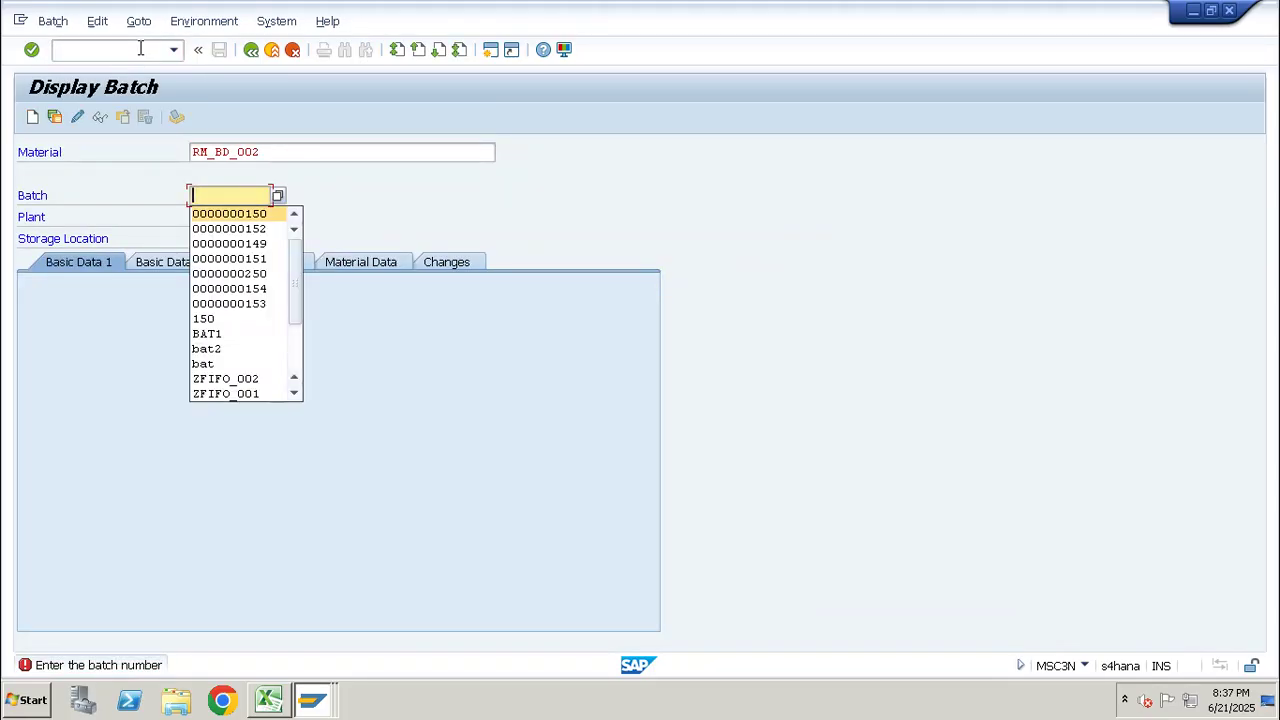
type("000000015")
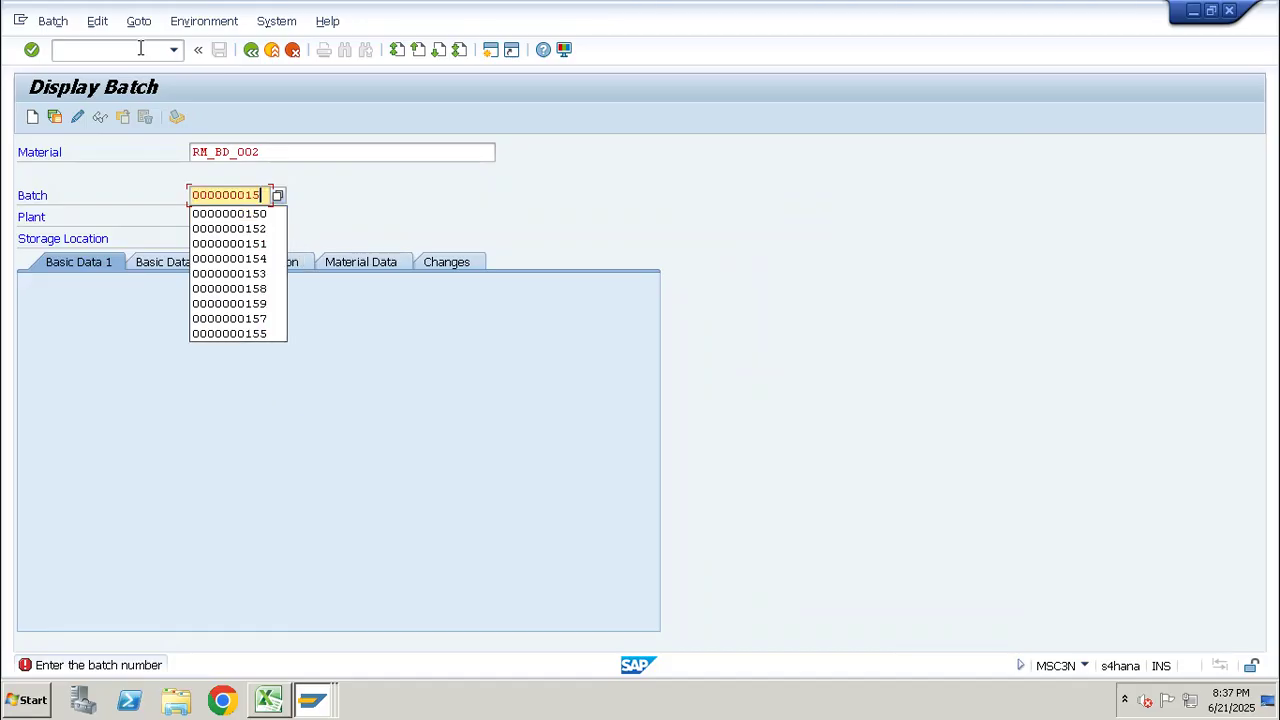
type("3")
key("Return")
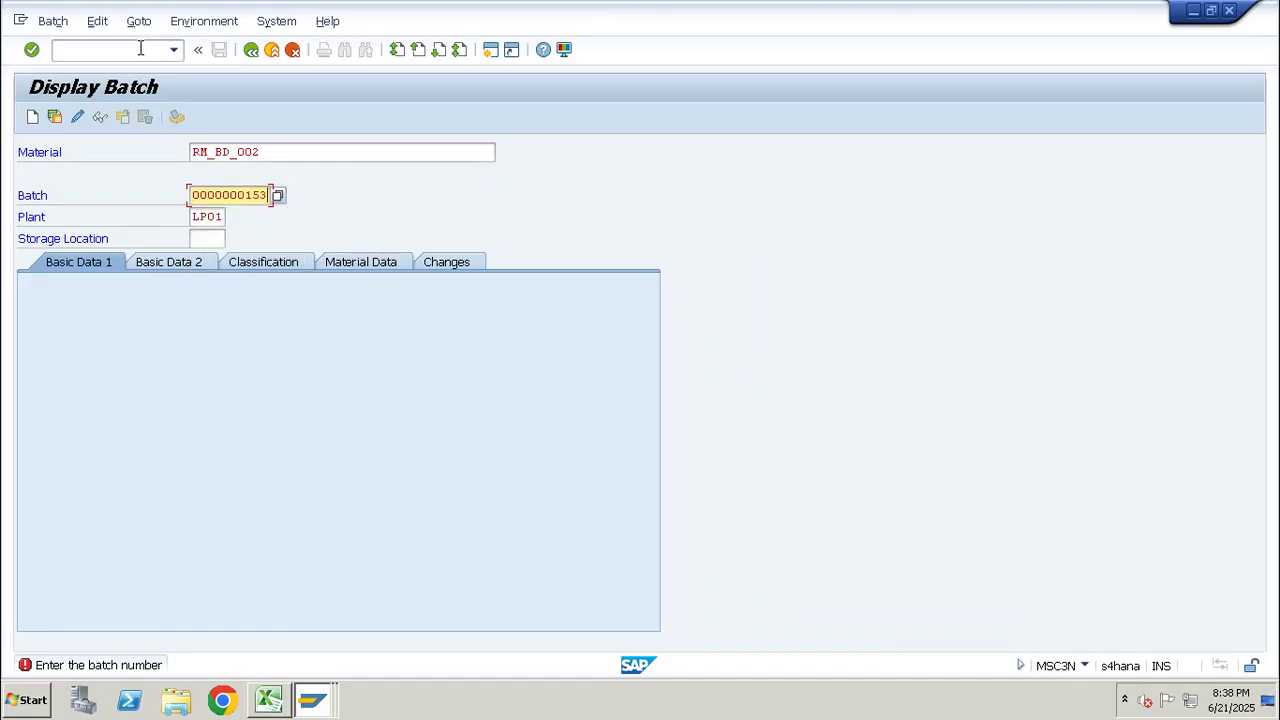
key("Return")
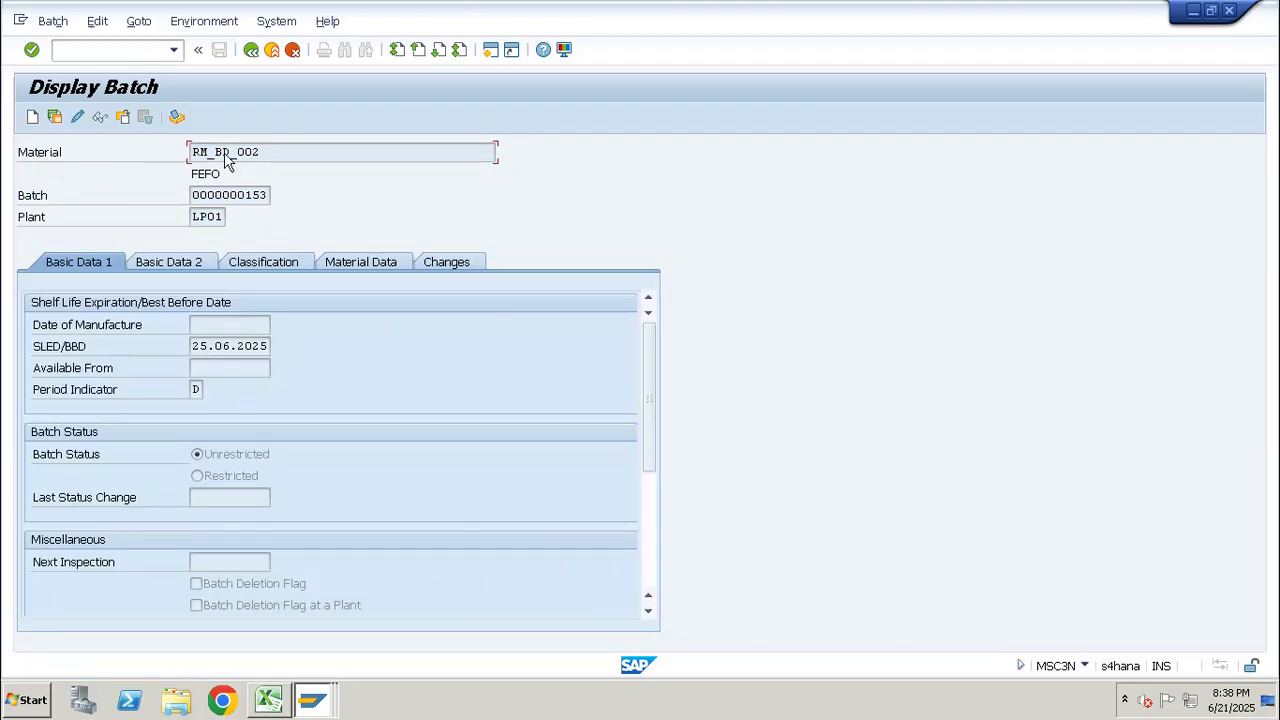
left_click_drag(197, 343, 280, 378)
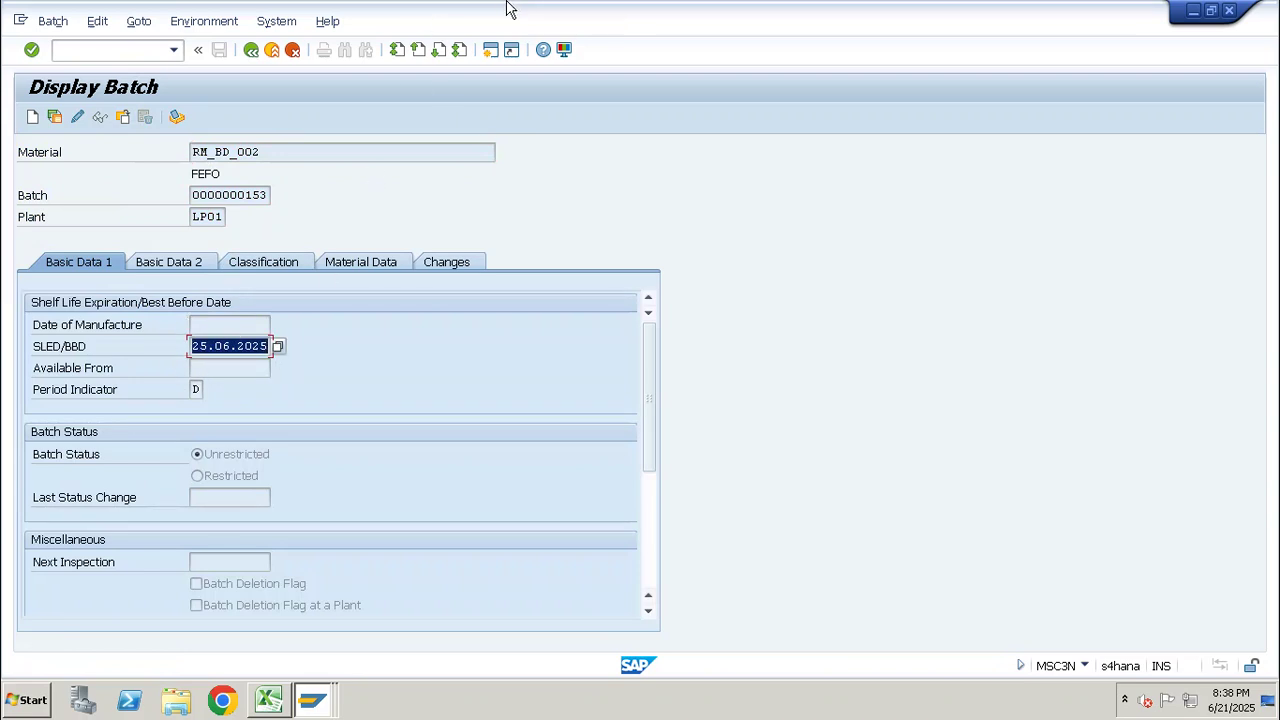
mouse_move(735, 10)
key("F3")
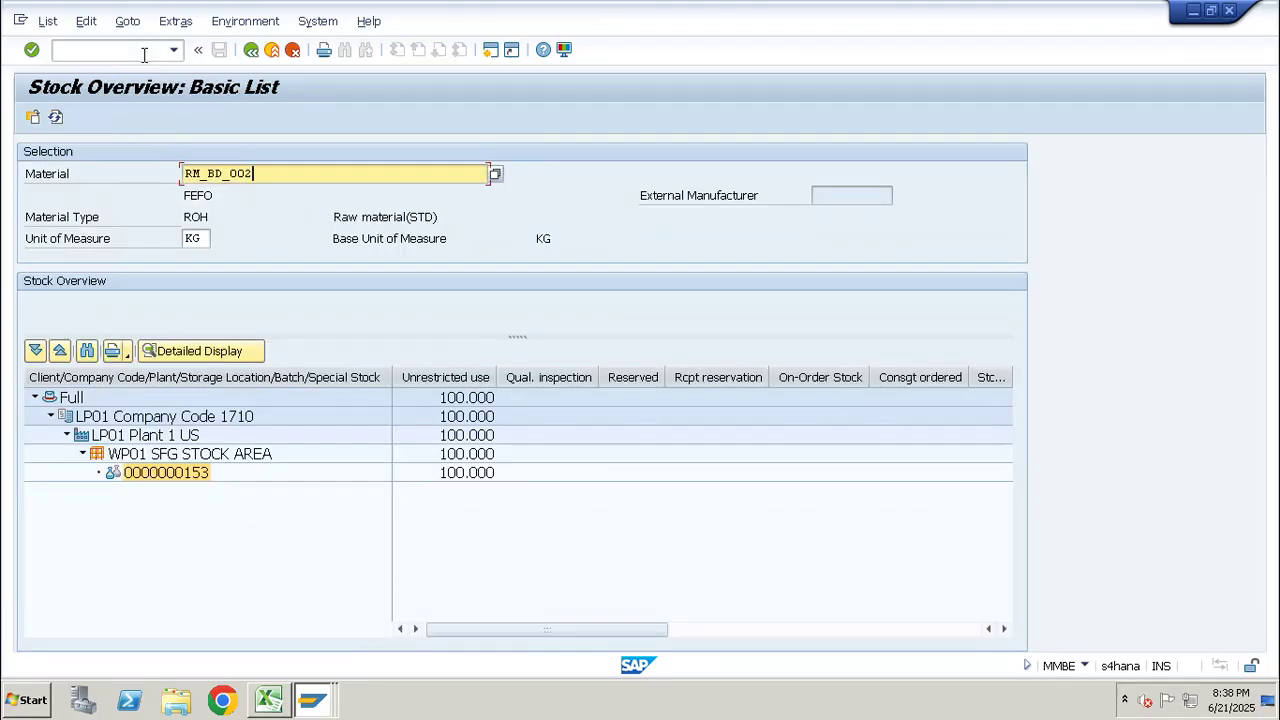
Open transaction MIGO in a new session and enter RM_BD_002 as the goods receipt material.
left_click(146, 52)
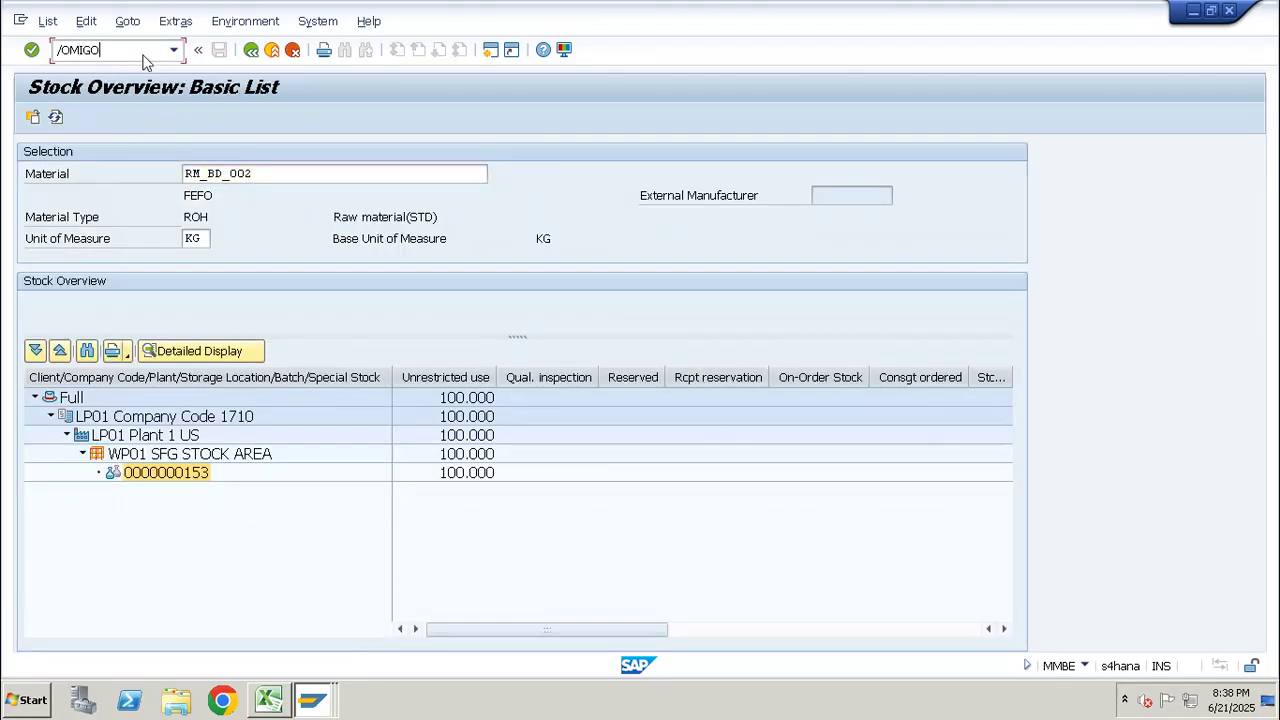
type("/OMIGO")
key("Return")
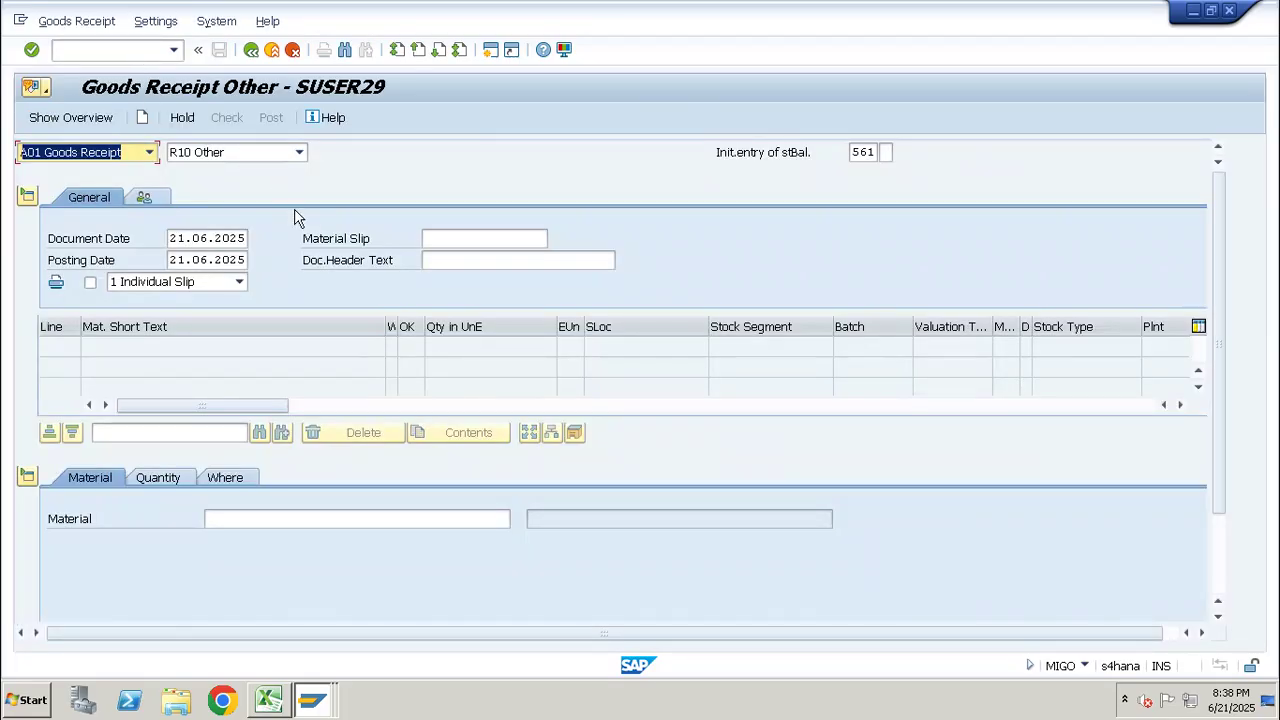
left_click(267, 517)
key("Down")
key("Return")
key("Return")
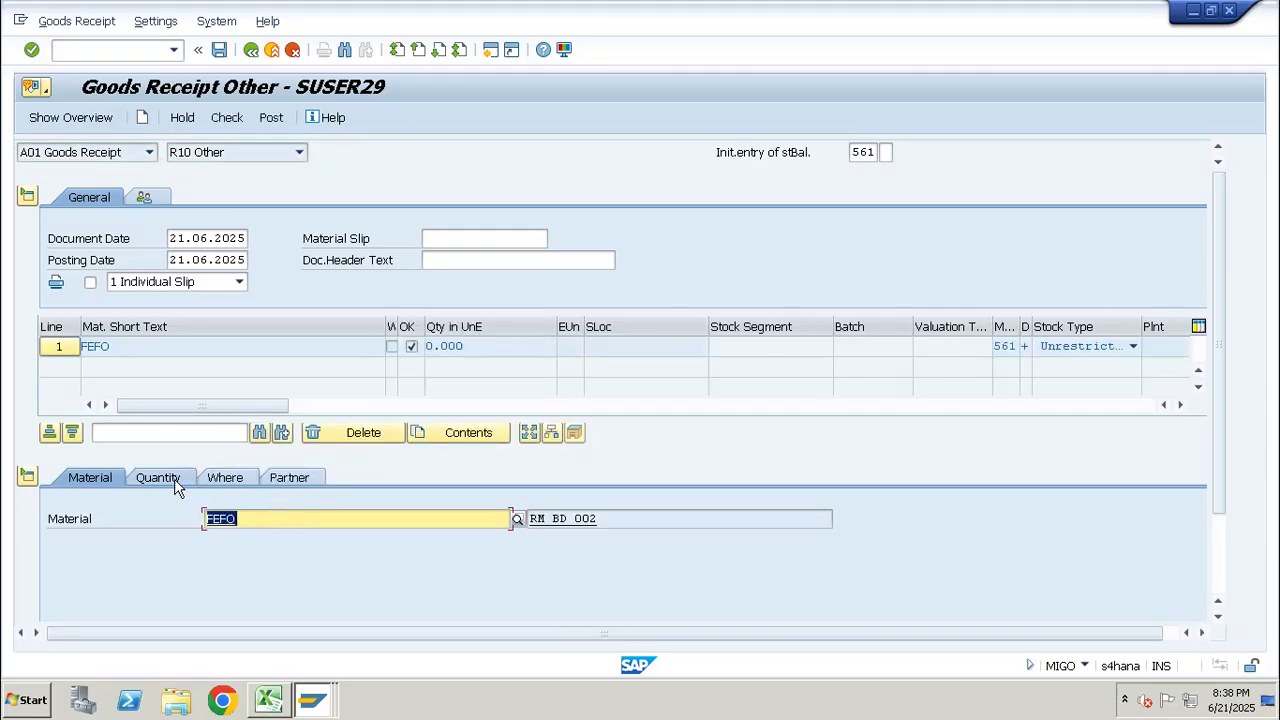
Set the goods receipt item's quantity in unit of entry to 100.
left_click(174, 482)
key("Down")
key("Return")
key("Return")
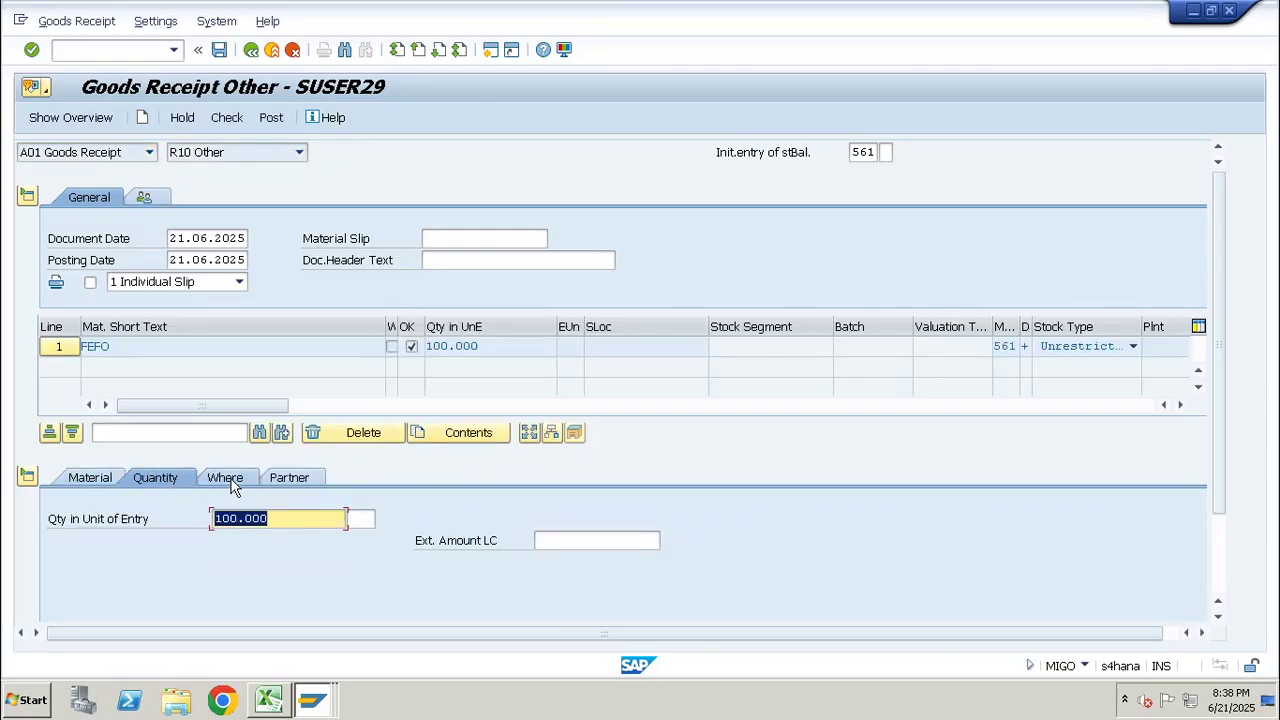
Assign the goods receipt item to plant LP01 and storage location WP01.
left_click(229, 480)
left_click(249, 563)
type("L")
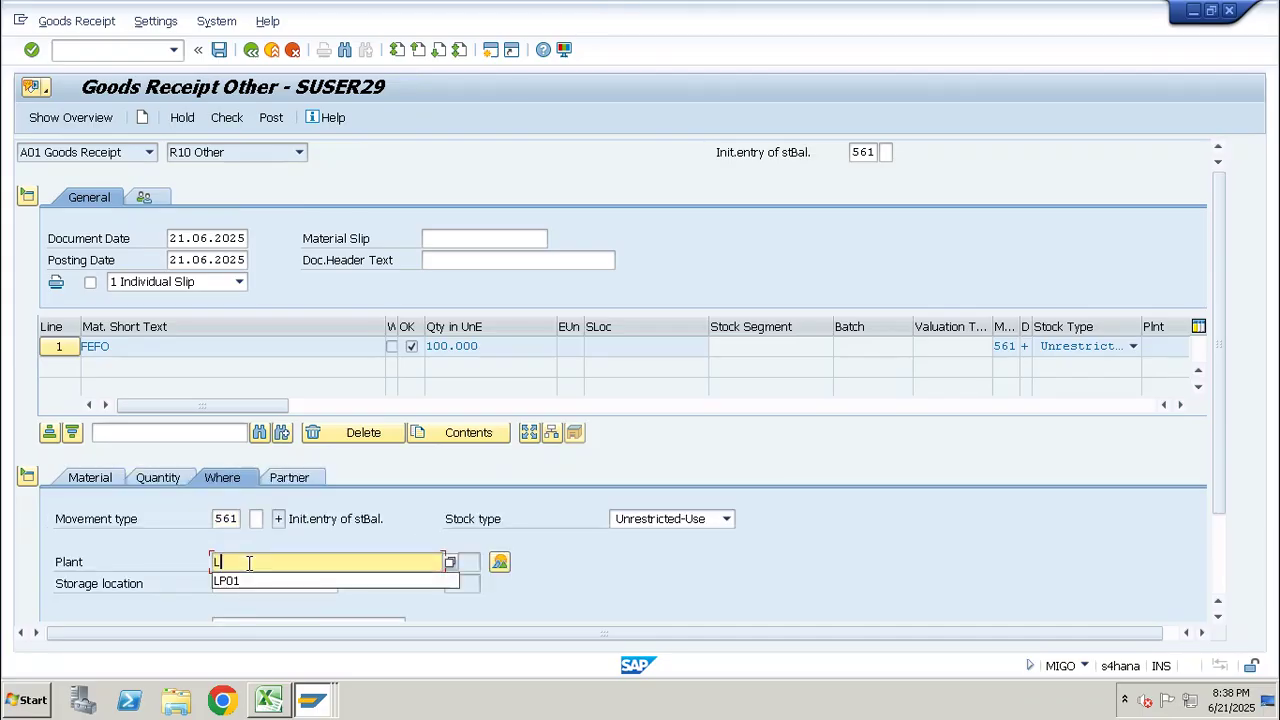
type("P01")
key("Return")
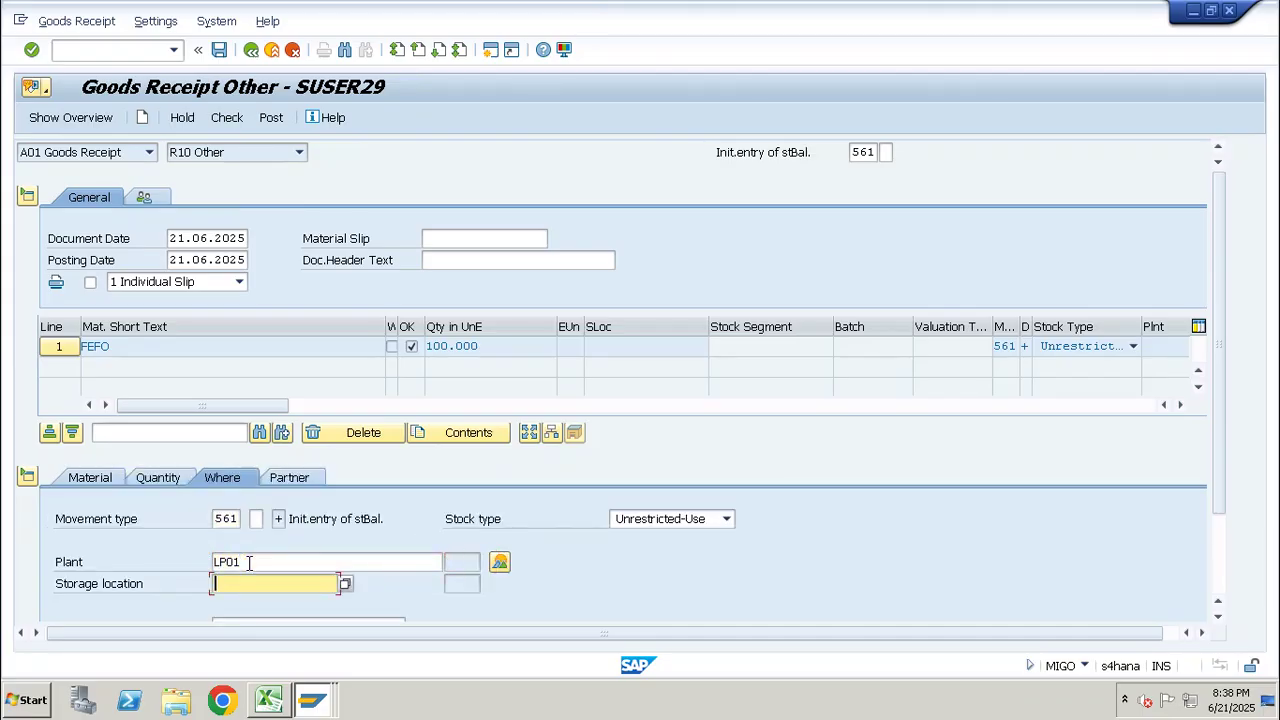
type("WP01")
key("Return")
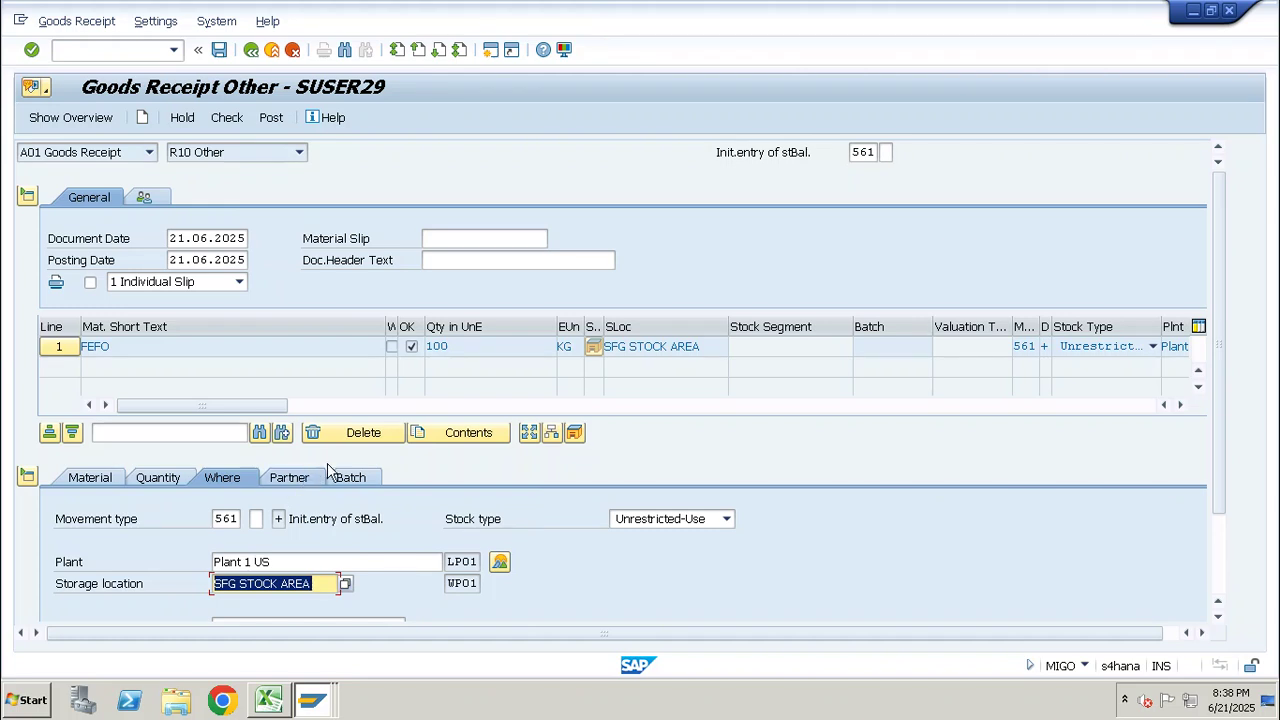
Set the SLED/BBD in the goods receipt item's batch data to 27.06.2025.
scroll(321, 518, "down", 3)
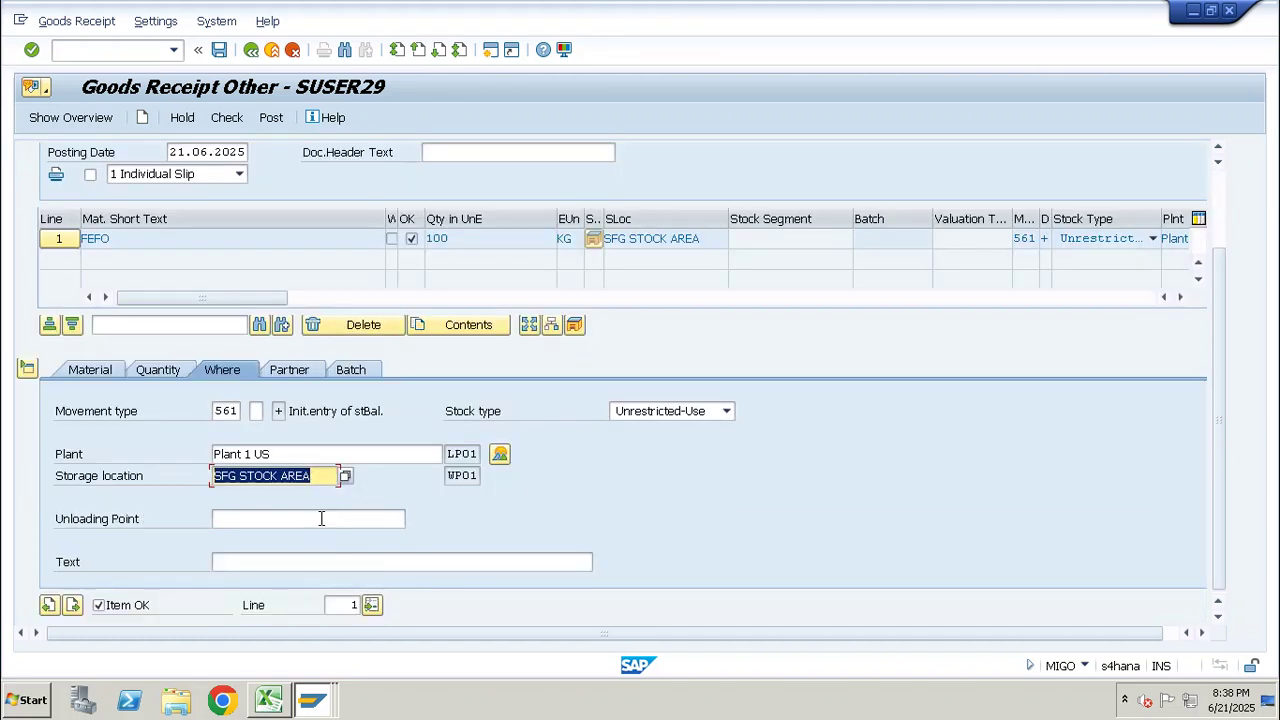
left_click(361, 374)
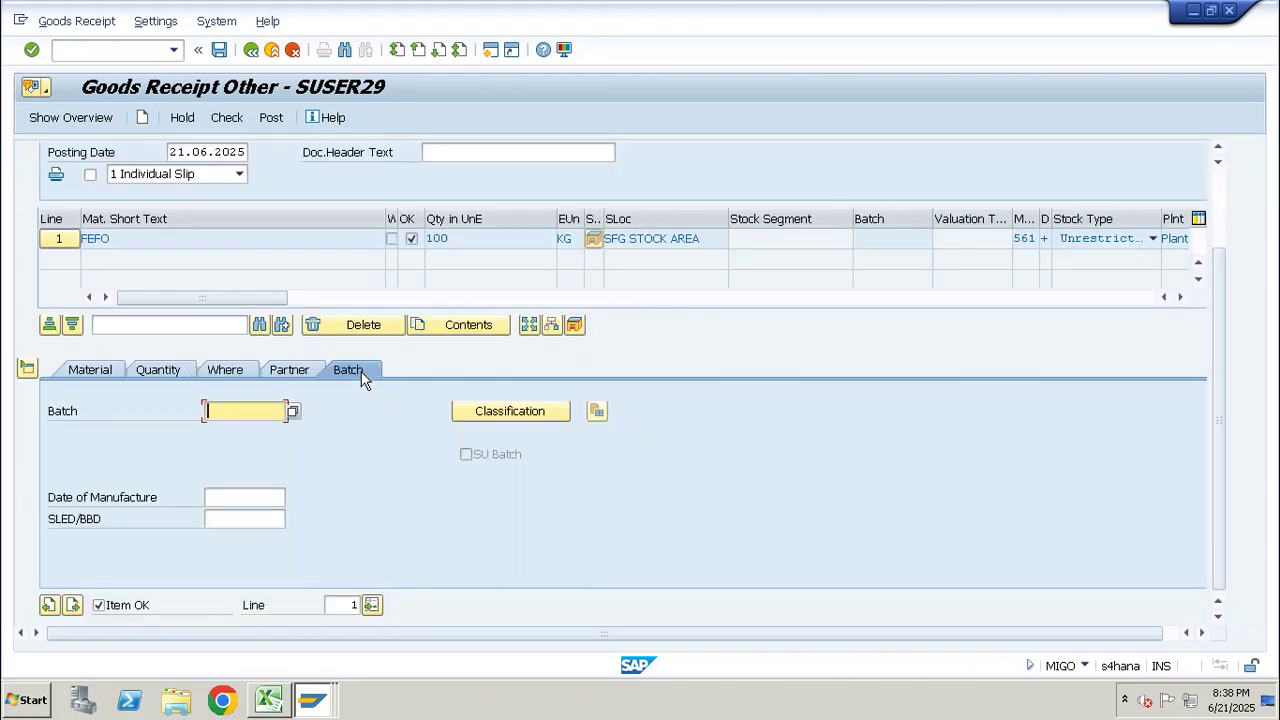
left_click(224, 517)
key("Return")
double_click(225, 517)
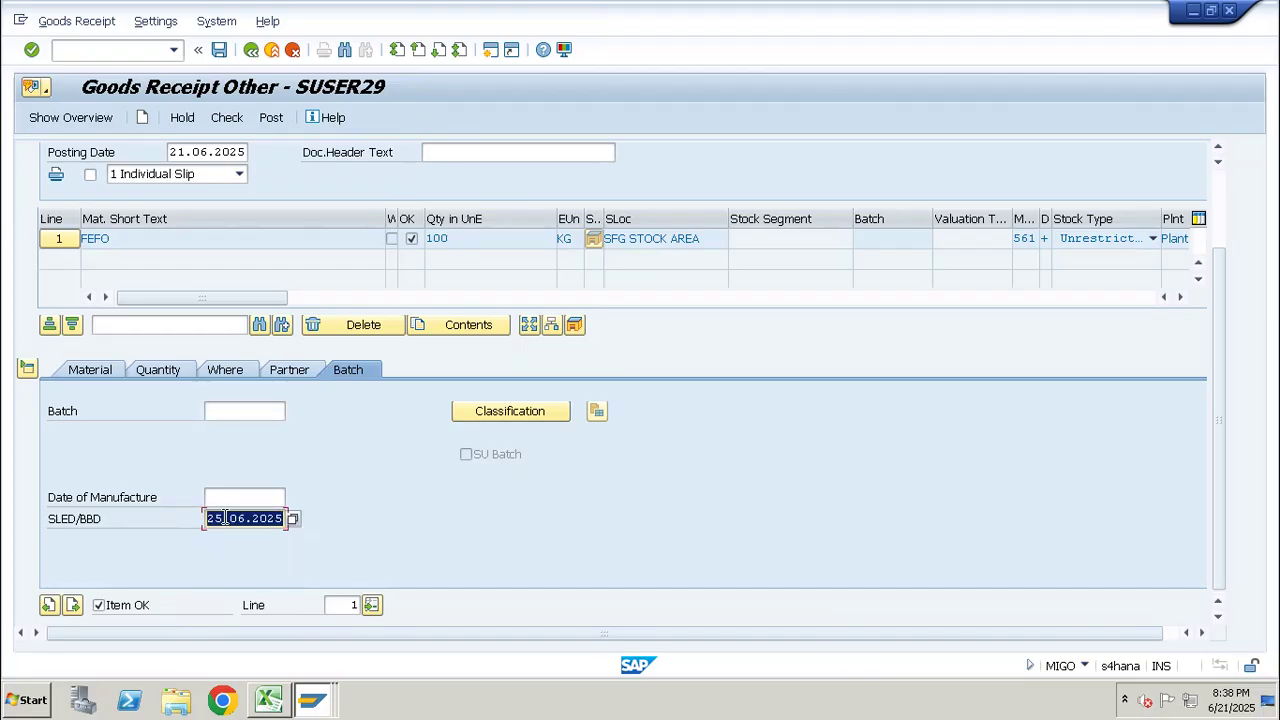
type("27.0")
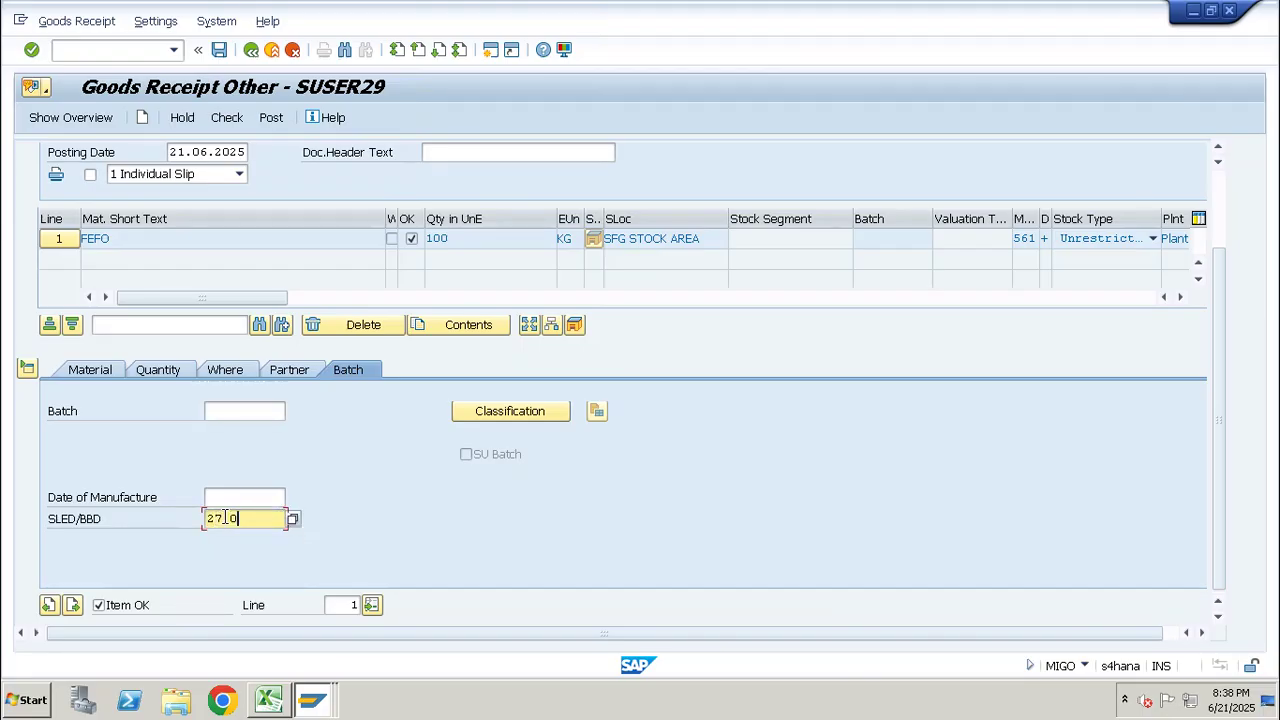
type("6.2025")
key("Return")
Accept the system messages for the RM_BD_002 goods receipt and post the document.
left_click(260, 122)
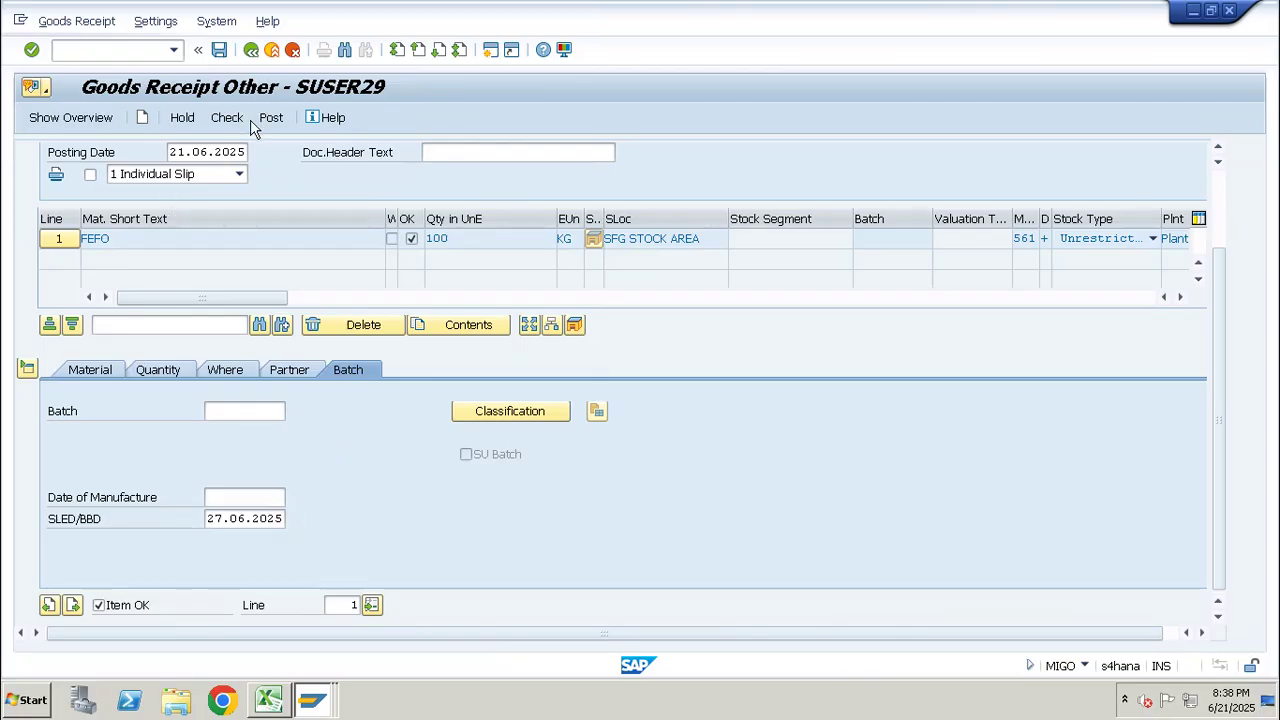
key("Return")
left_click(275, 122)
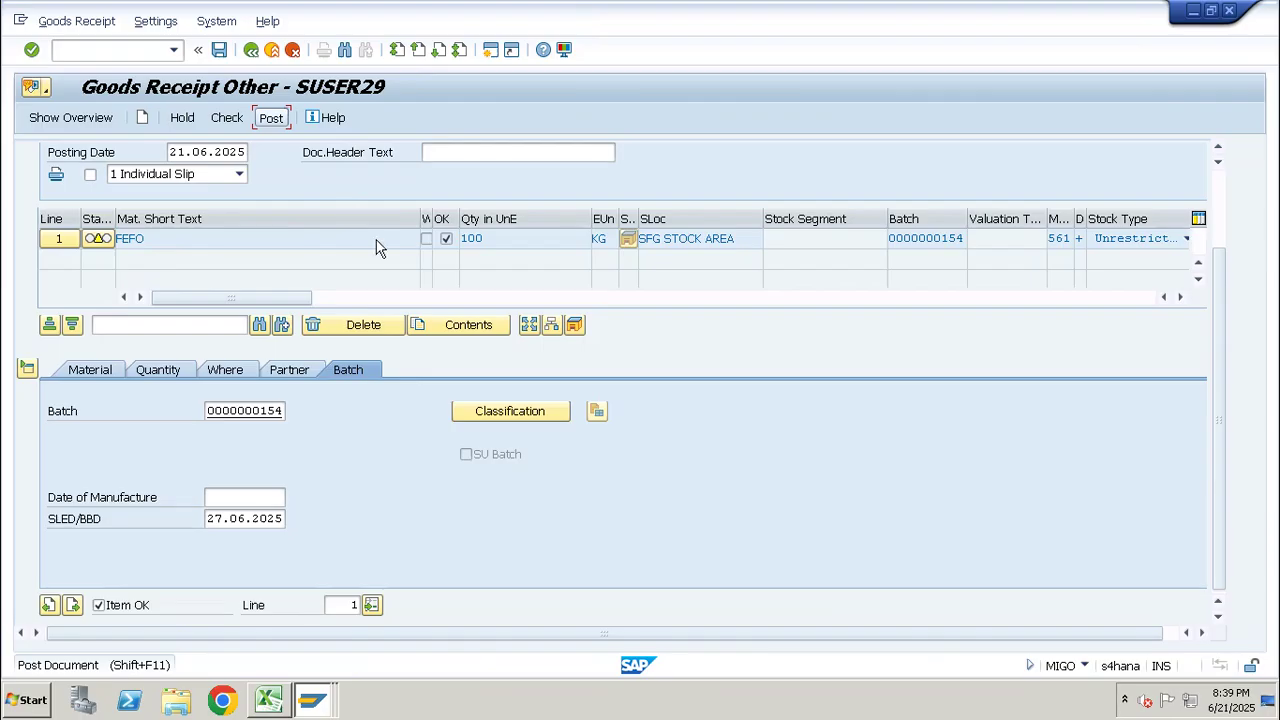
Return to the stock overview session and refresh it to check both batches of RM_BD_002.
key("alt+Tab")
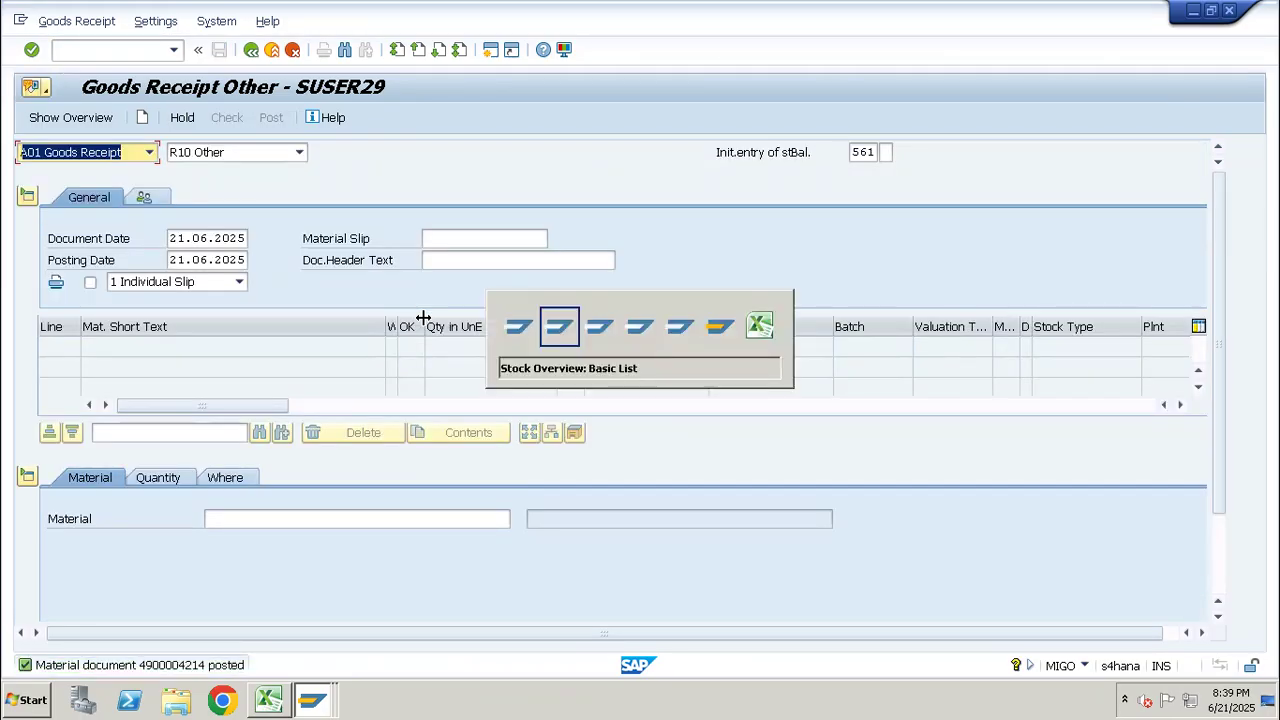
left_click(56, 118)
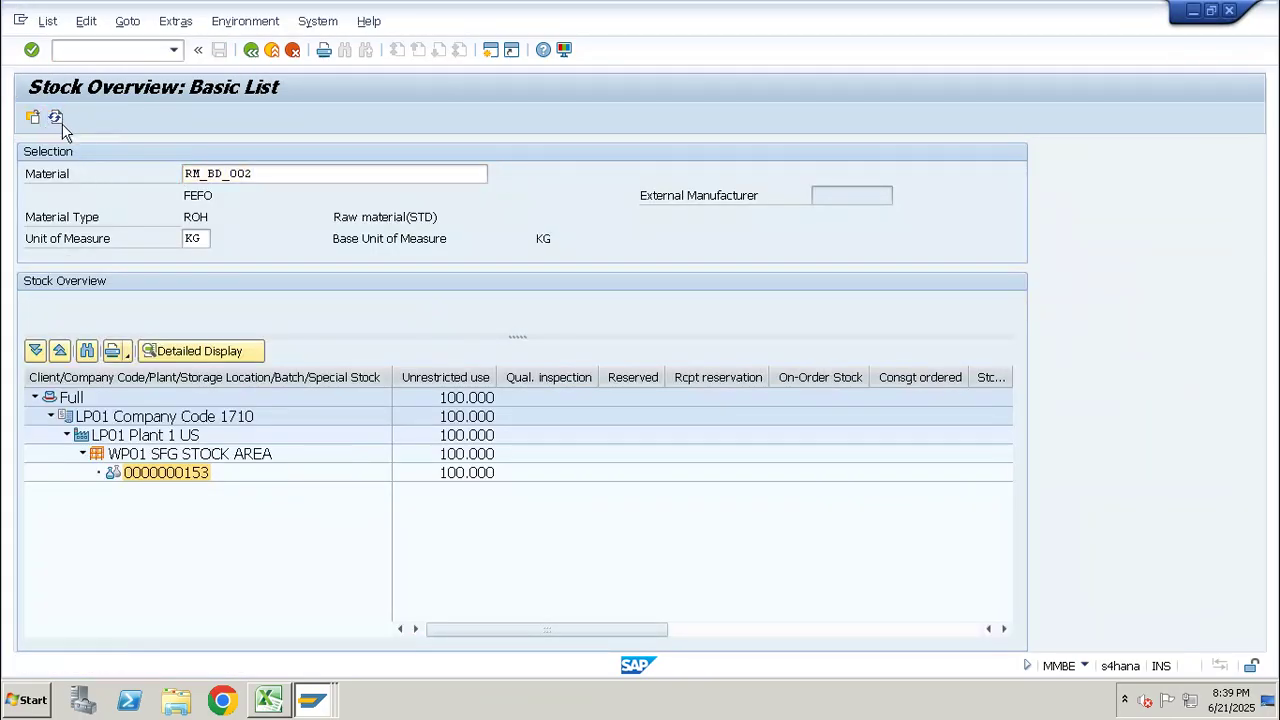
left_click(194, 474)
left_click(190, 497)
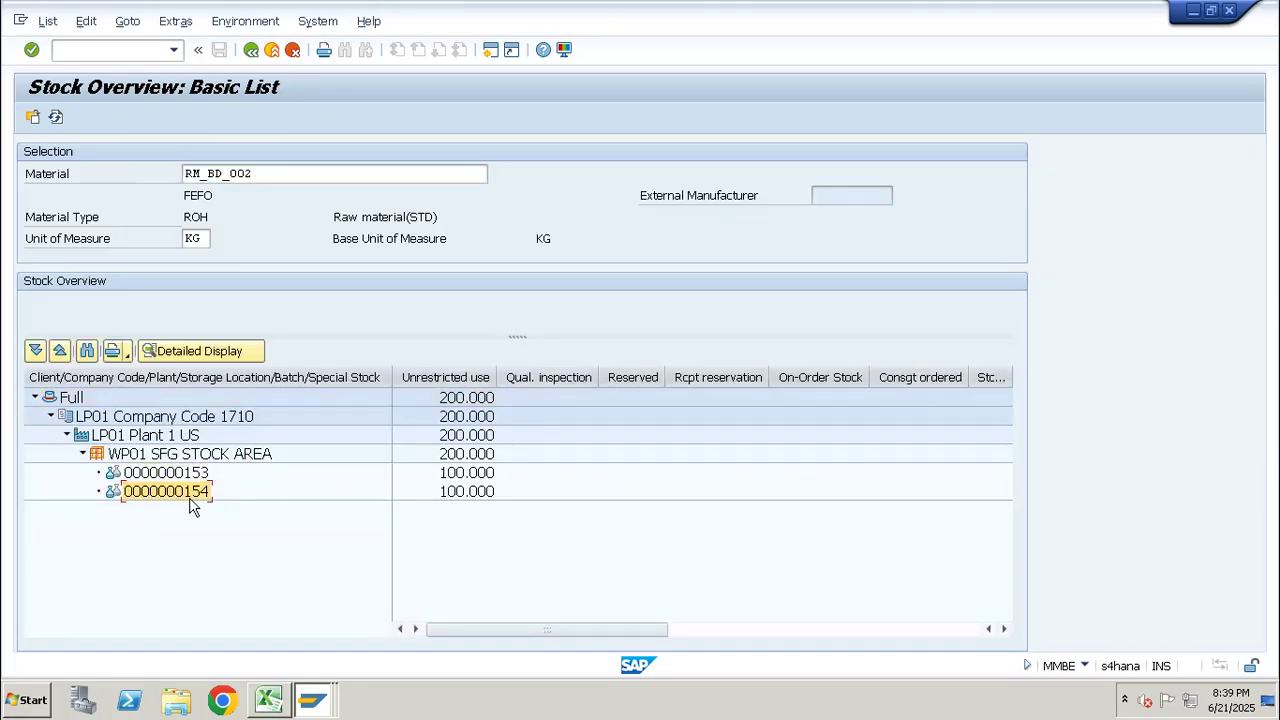
Switch to the Excel notes and clear the BAT3 row of the raw material example.
left_click(829, 12)
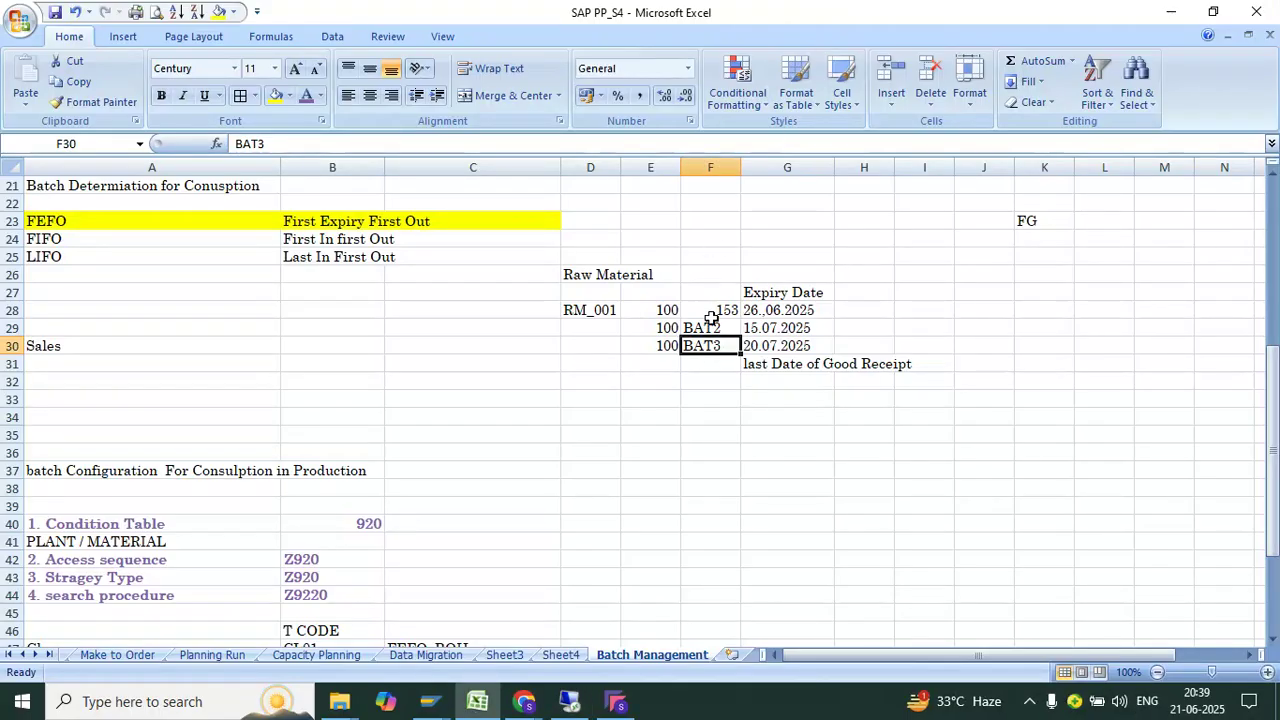
left_click_drag(665, 345, 880, 352)
key("Delete")
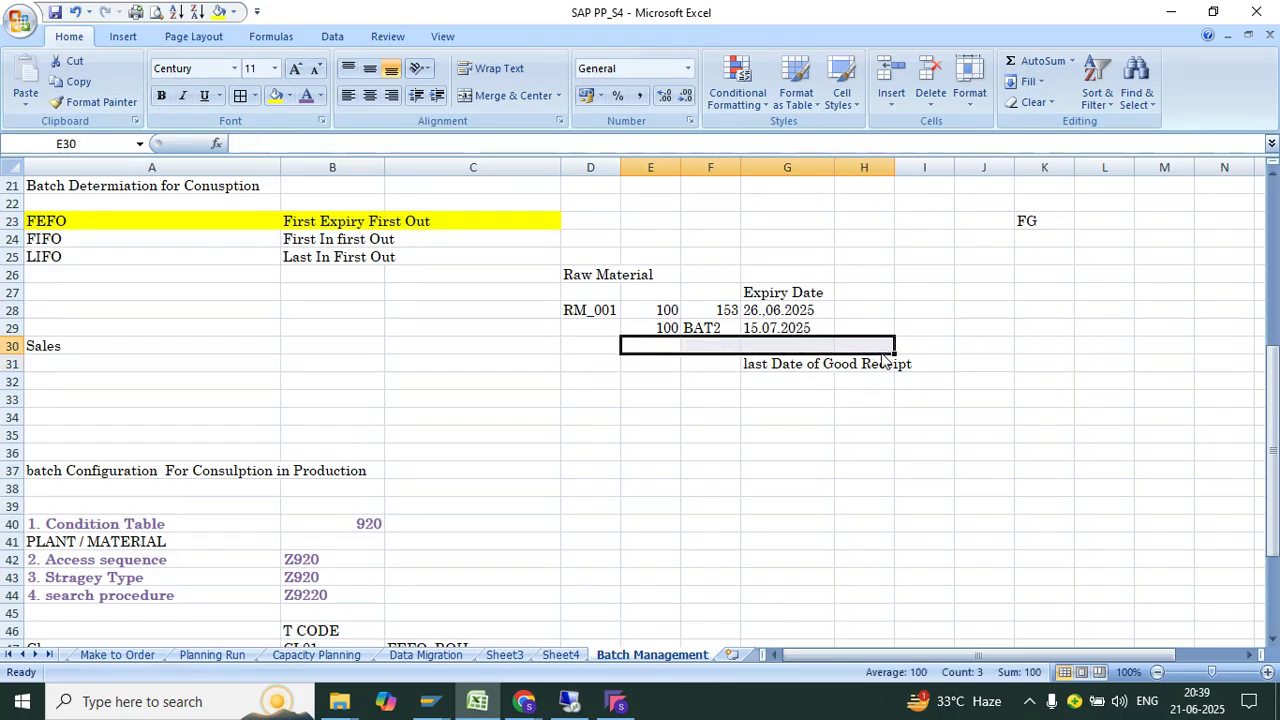
In the raw material example, set the expiry date of batch 153 to 25.06.2025 and of BAT2 to 27.06.2025.
key("Up")
key("Right")
key("Right")
key("Up")
type("2")
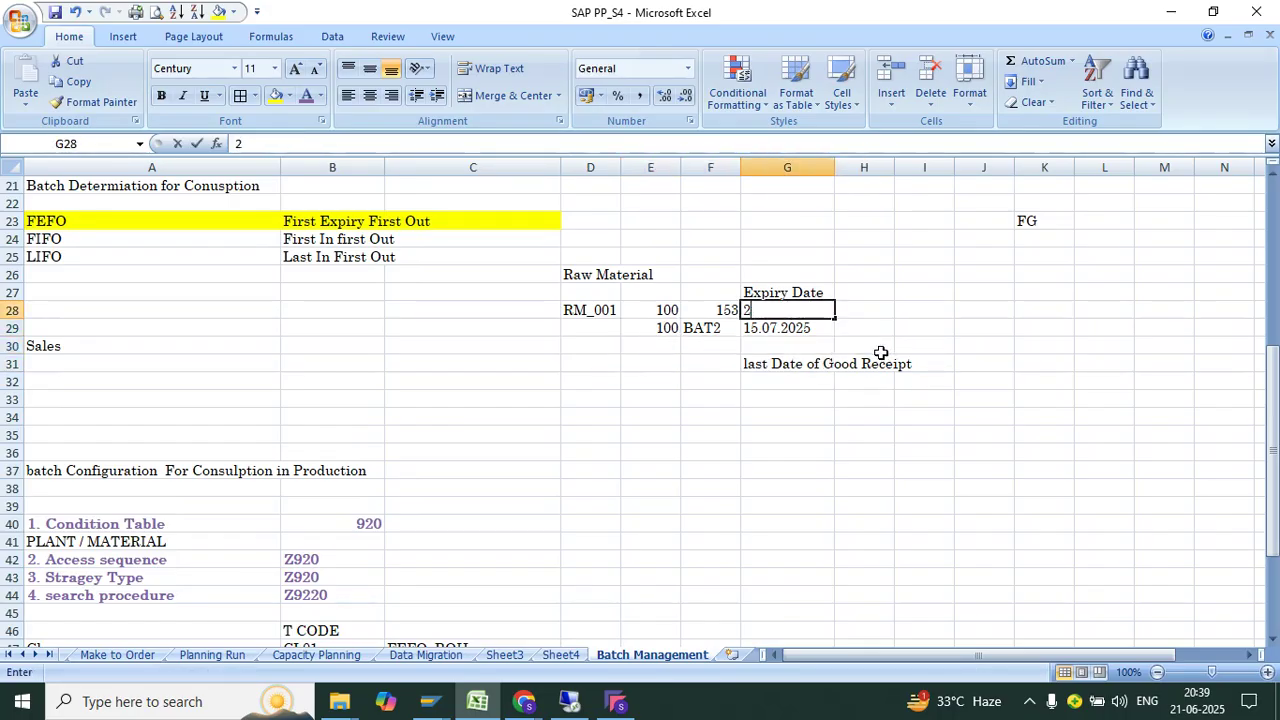
type("5.06.2025")
key("Return")
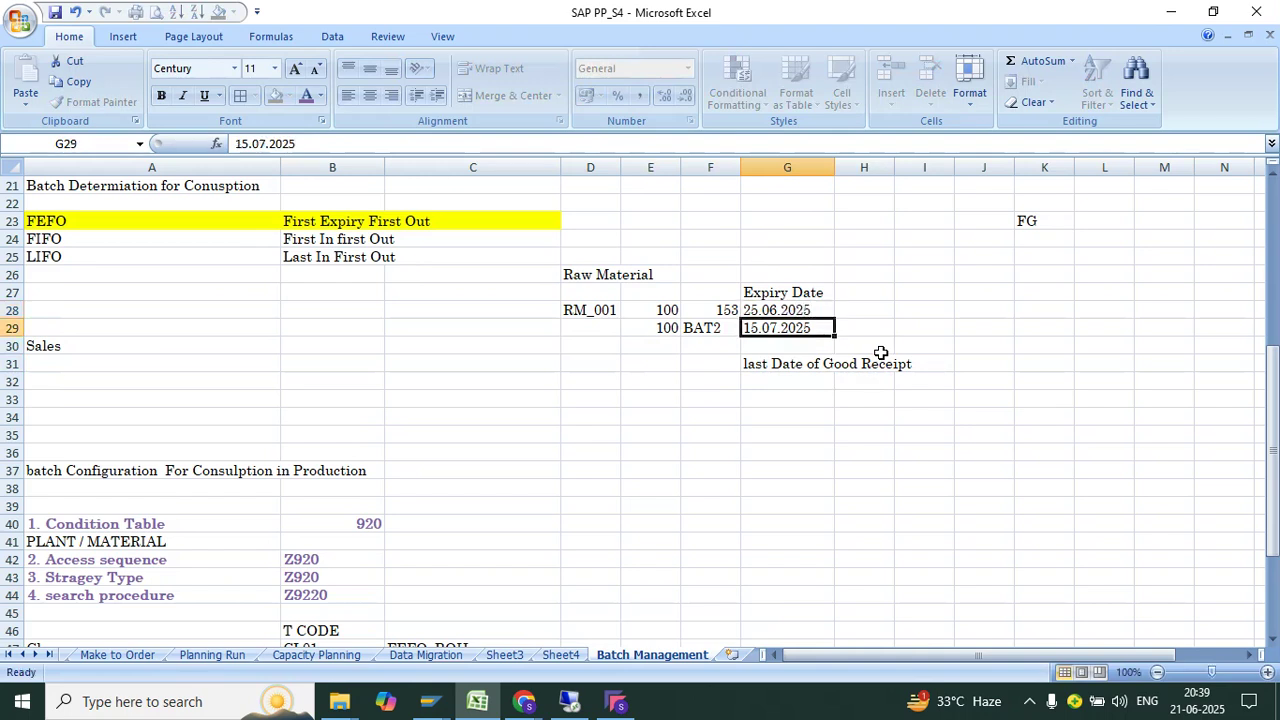
type("26.")
key("BackSpace")
key("BackSpace")
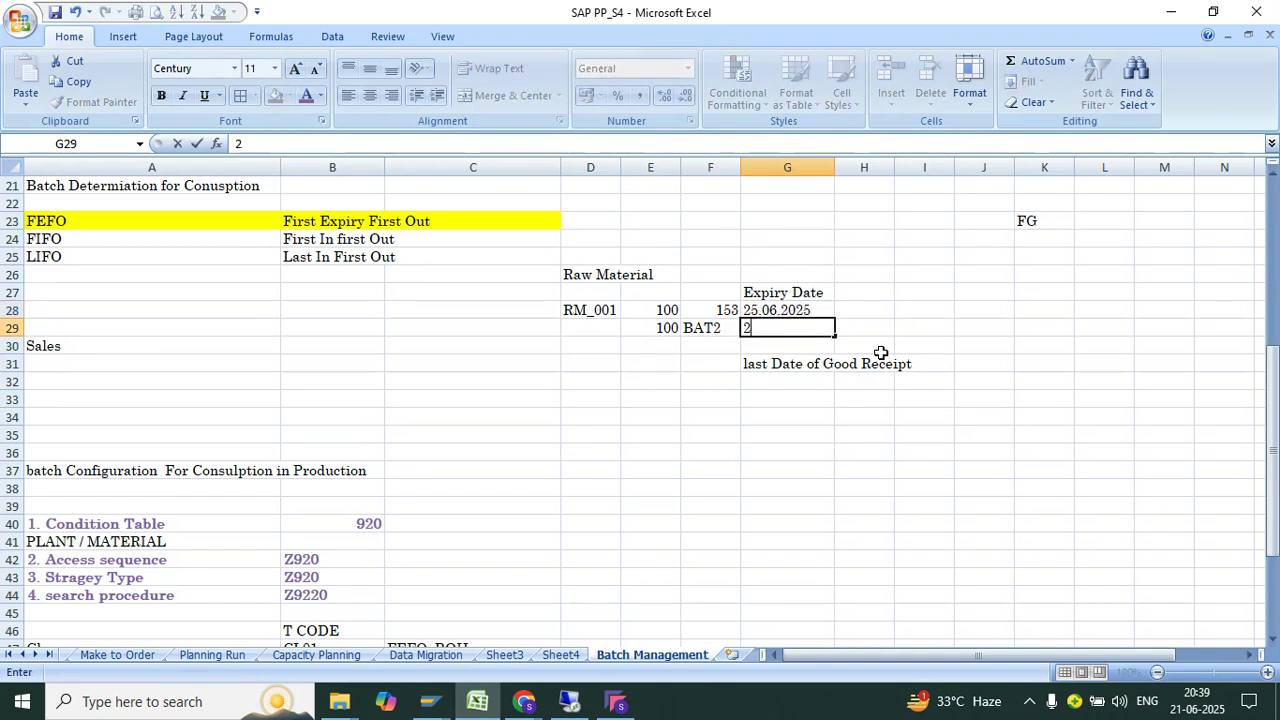
type("7.06.2025")
key("Return")
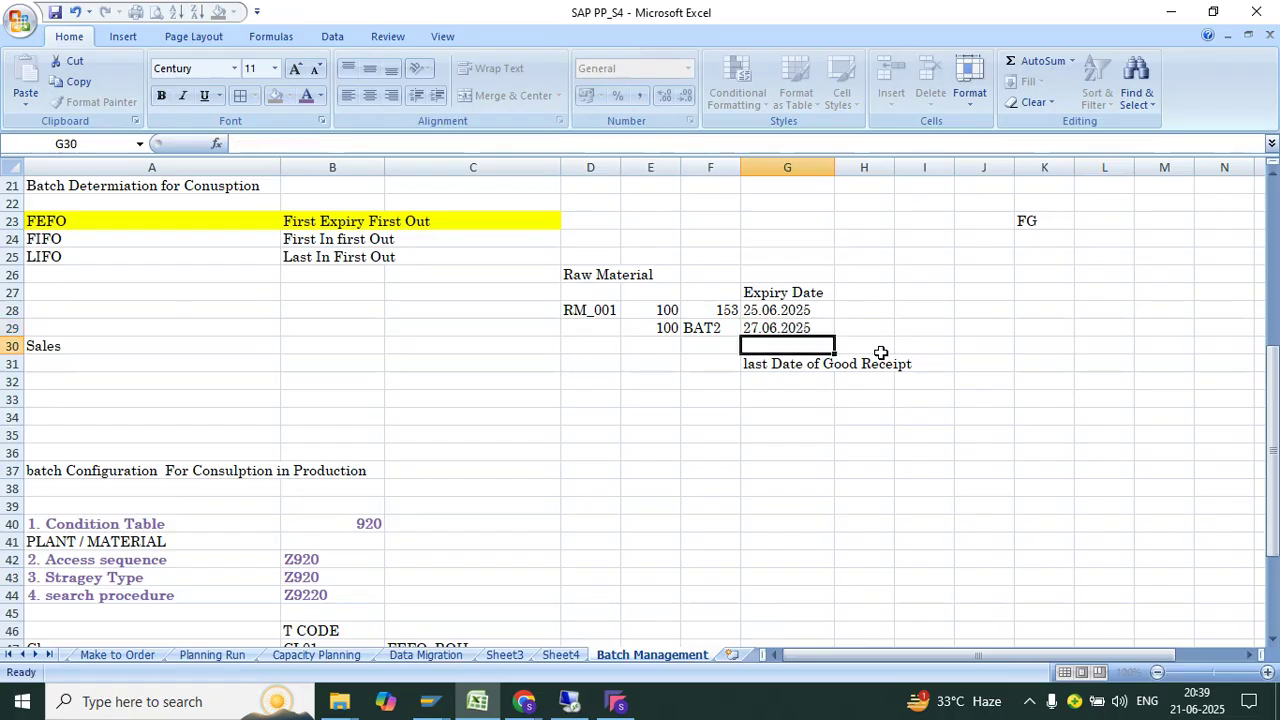
Clear the "last Date of Good Receipt" note and replace BAT2 with batch number 154.
left_click(776, 364)
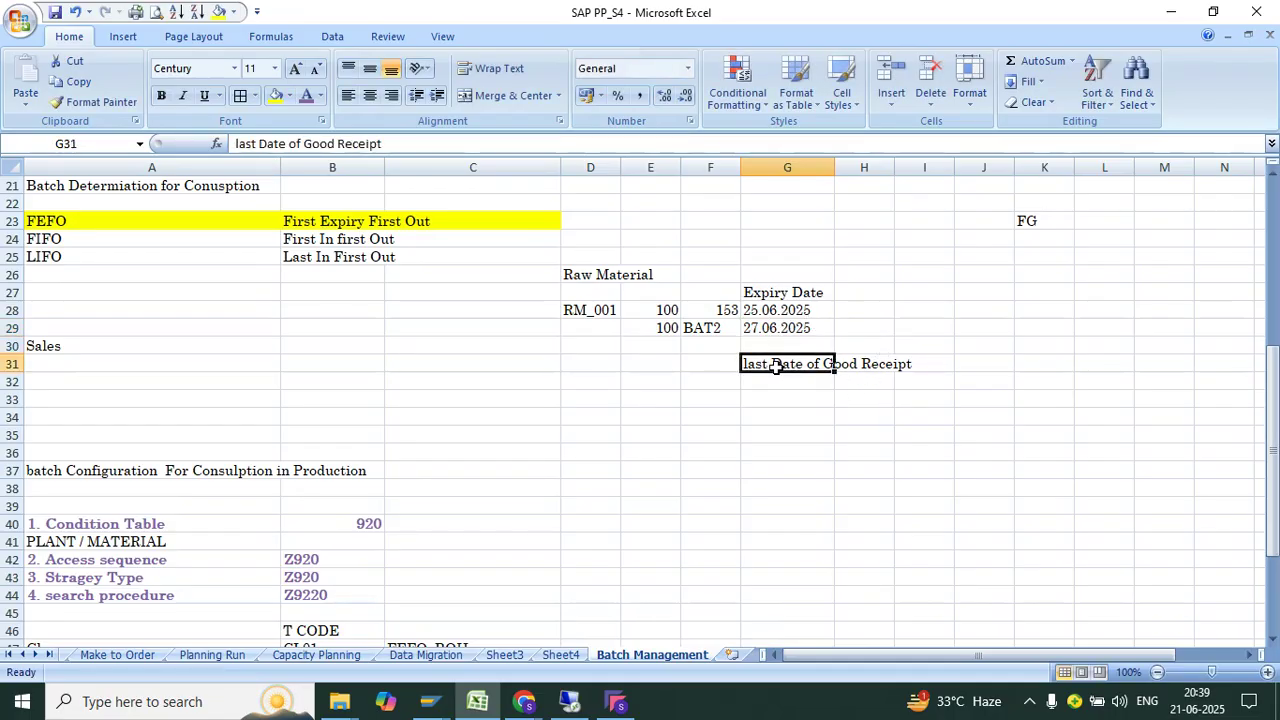
key("Delete")
left_click(713, 319)
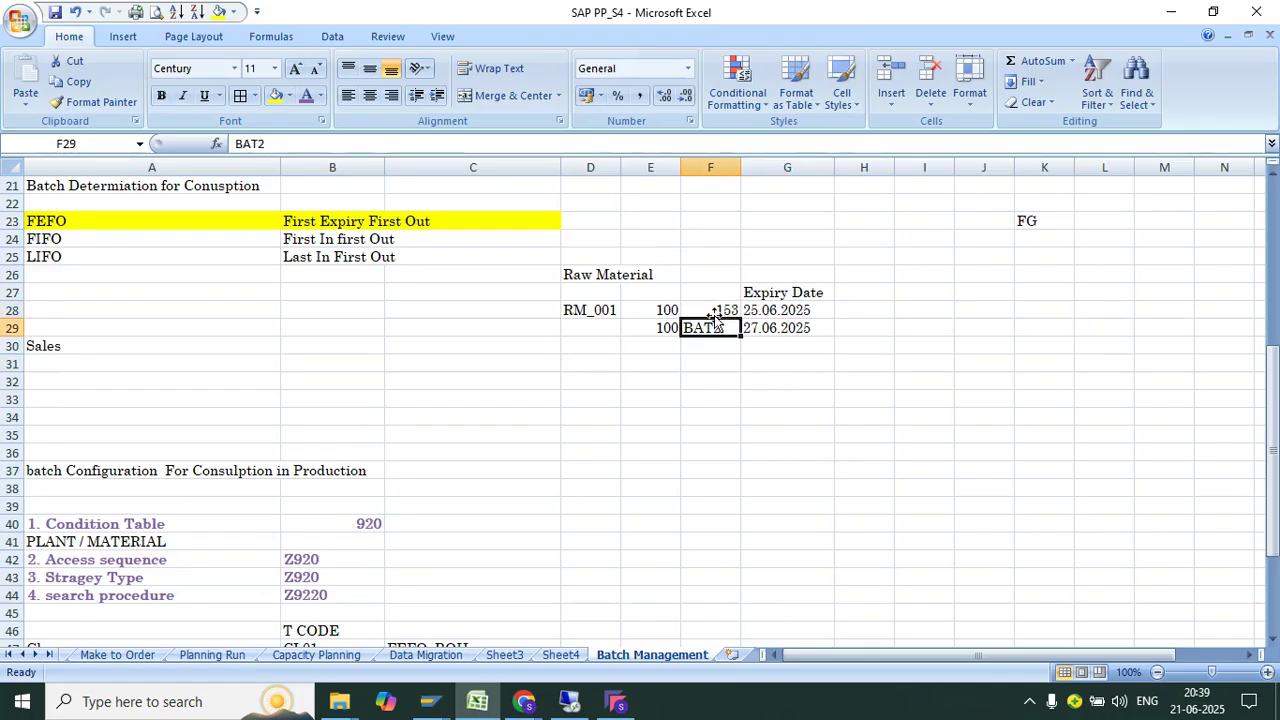
type("15")
key("Return")
key("Up")
type("154")
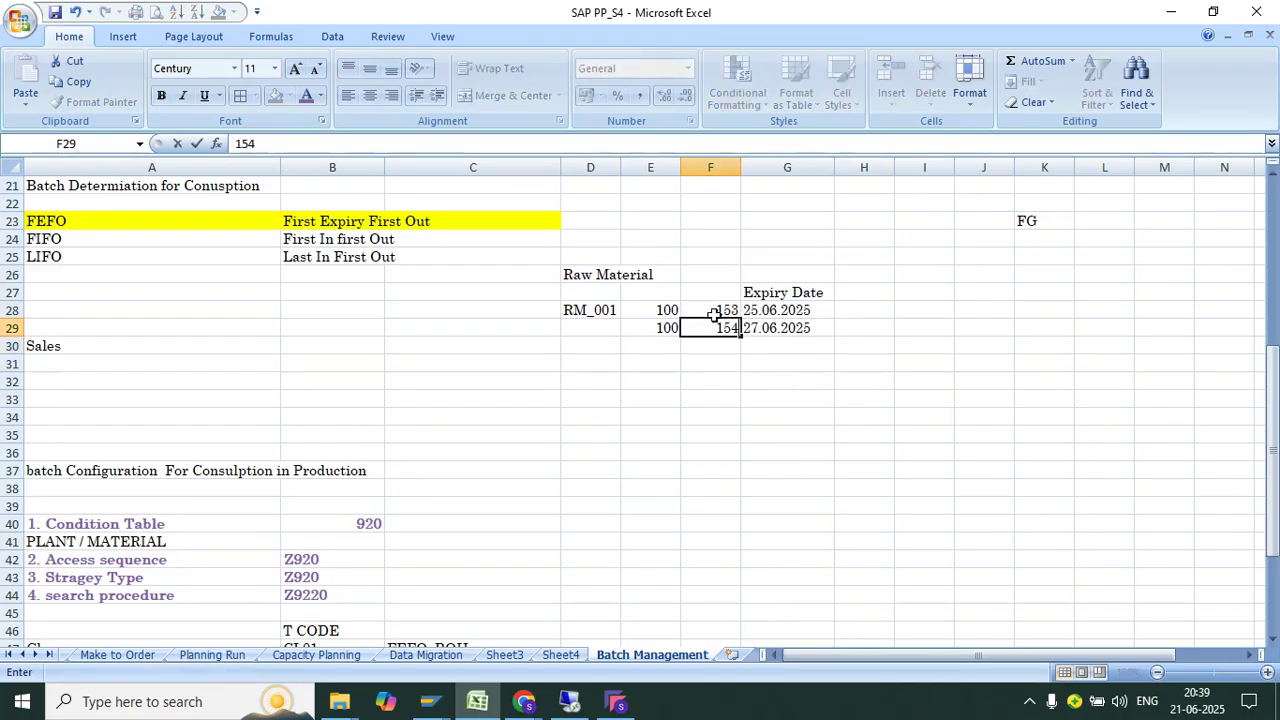
key("Return")
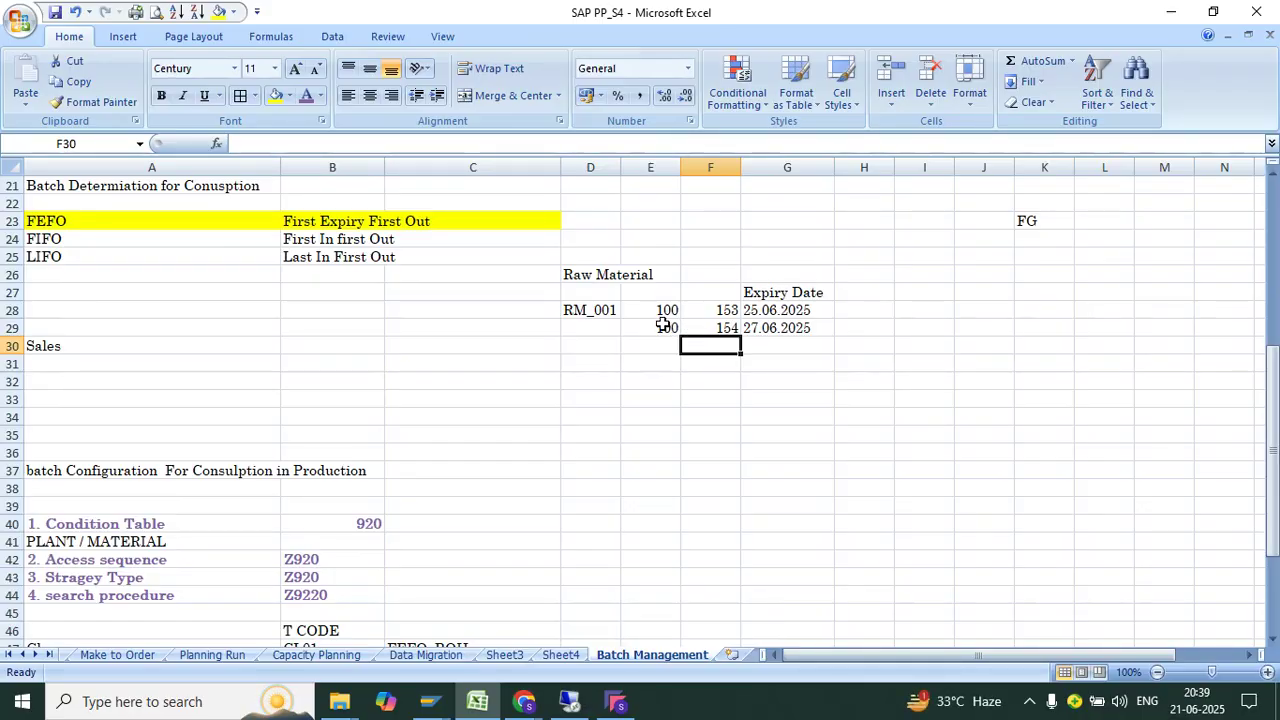
Return to the SAP session and display batch 153 of RM_BD_002 with transaction MSC3N to check its shelf life expiration date.
left_click(569, 701)
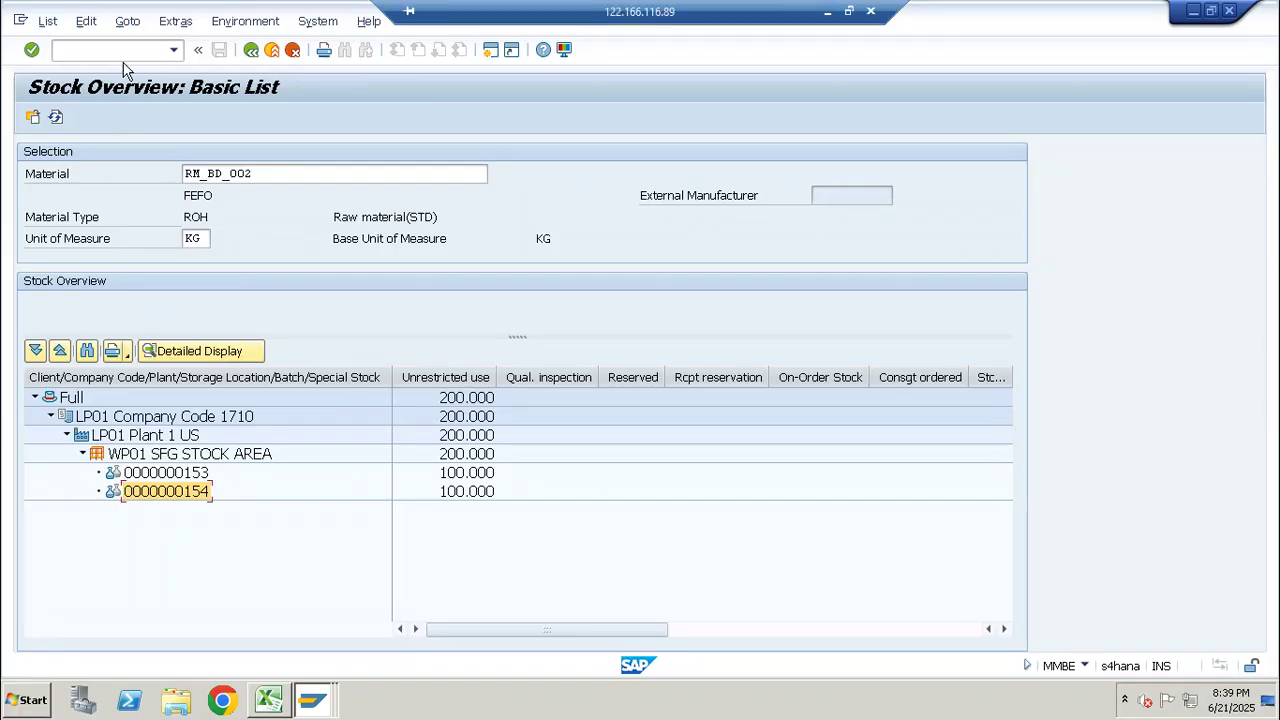
left_click(125, 52)
type("/NMSC3N")
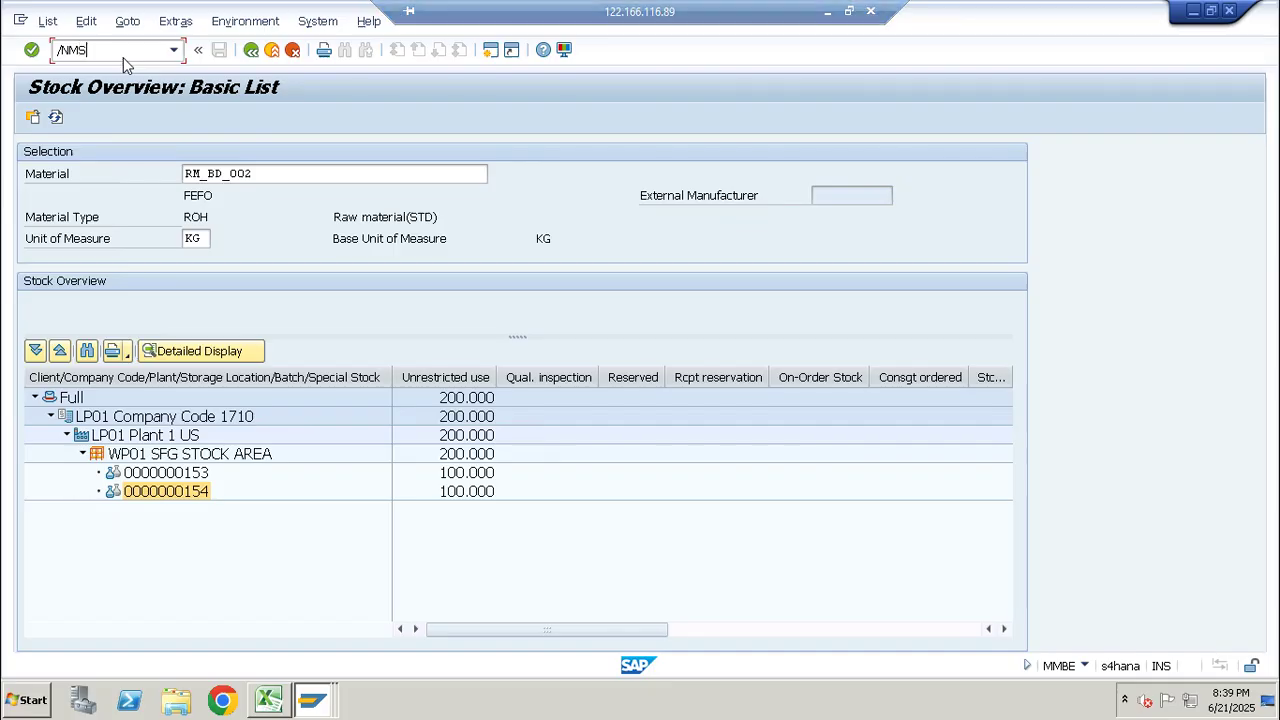
key("Return")
key("Return")
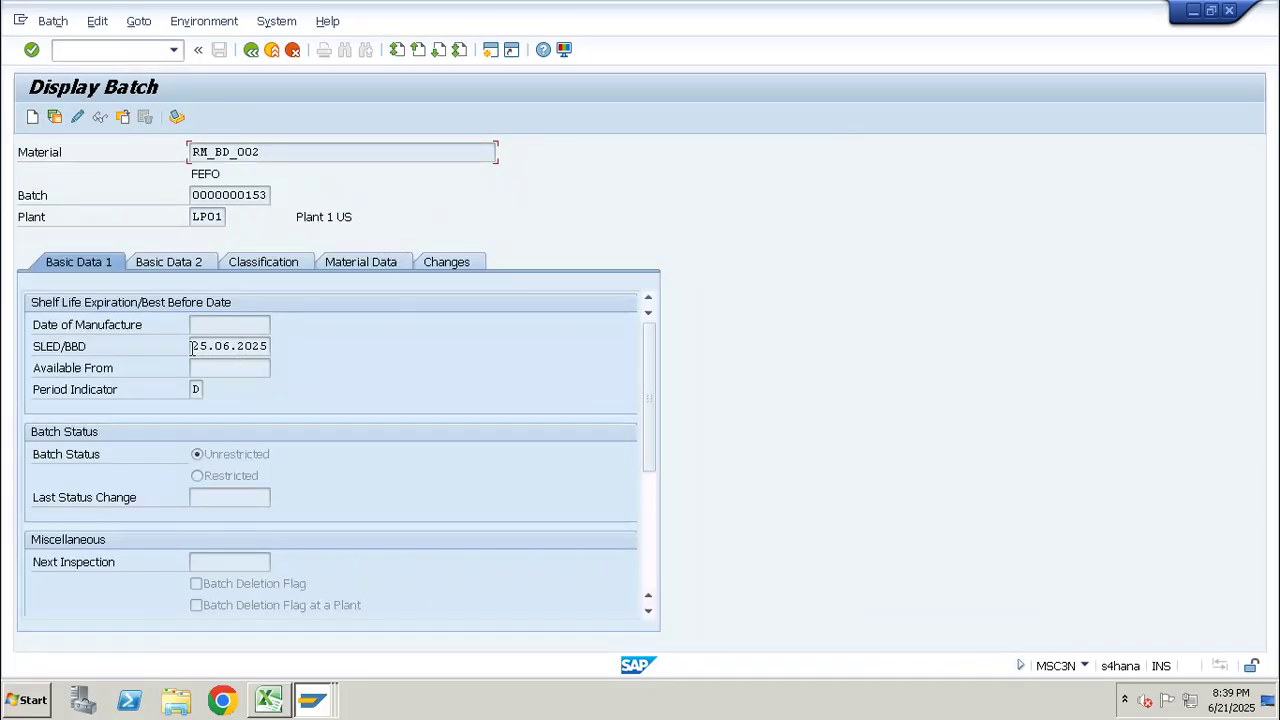
left_click_drag(192, 348, 255, 344)
left_click_drag(254, 193, 289, 192)
left_click_drag(207, 346, 184, 345)
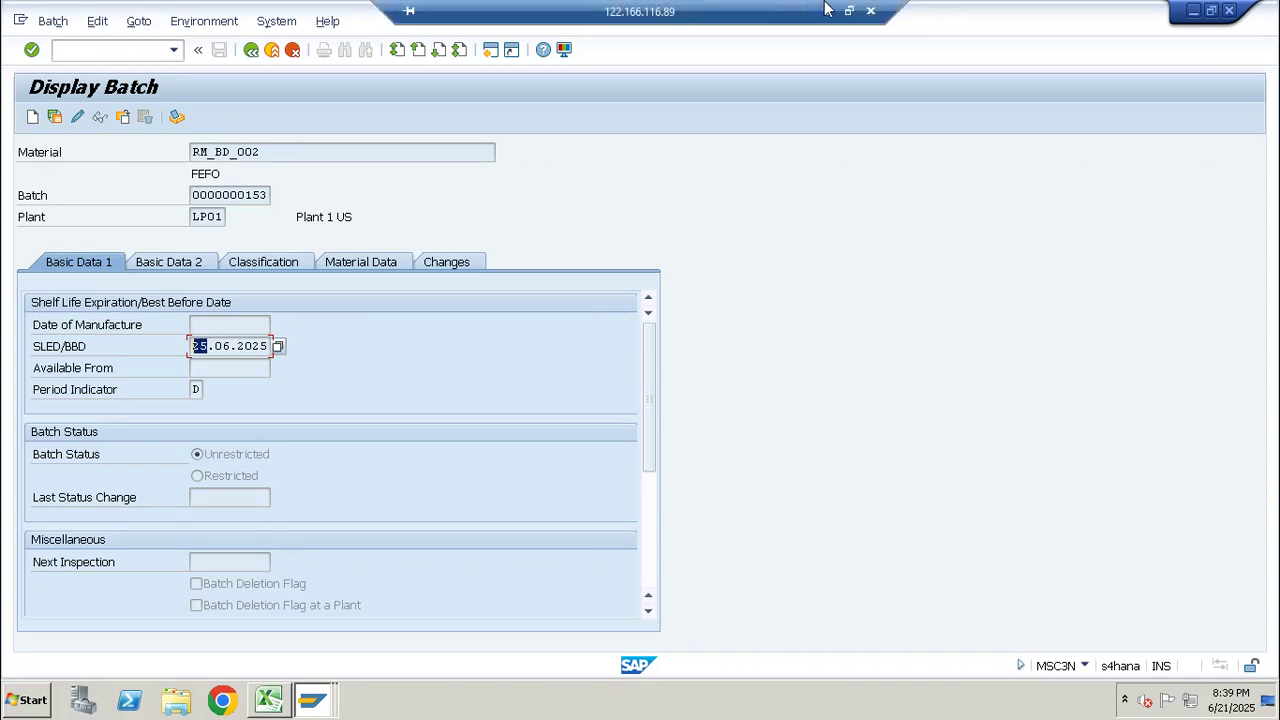
Switch to the Excel notes and add "Before Upload stock" in A59, below the batch search strategy row.
left_click(829, 8)
scroll(333, 360, "down", 5)
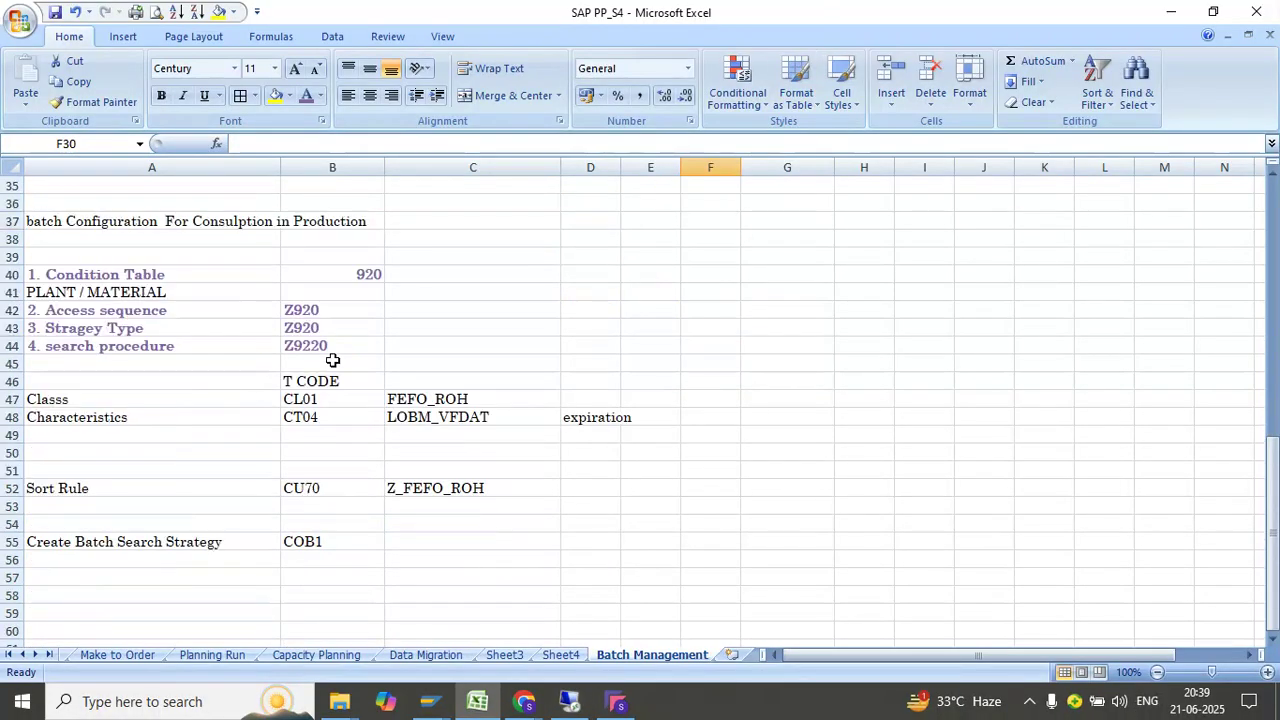
left_click(199, 598)
type("bEFORE U")
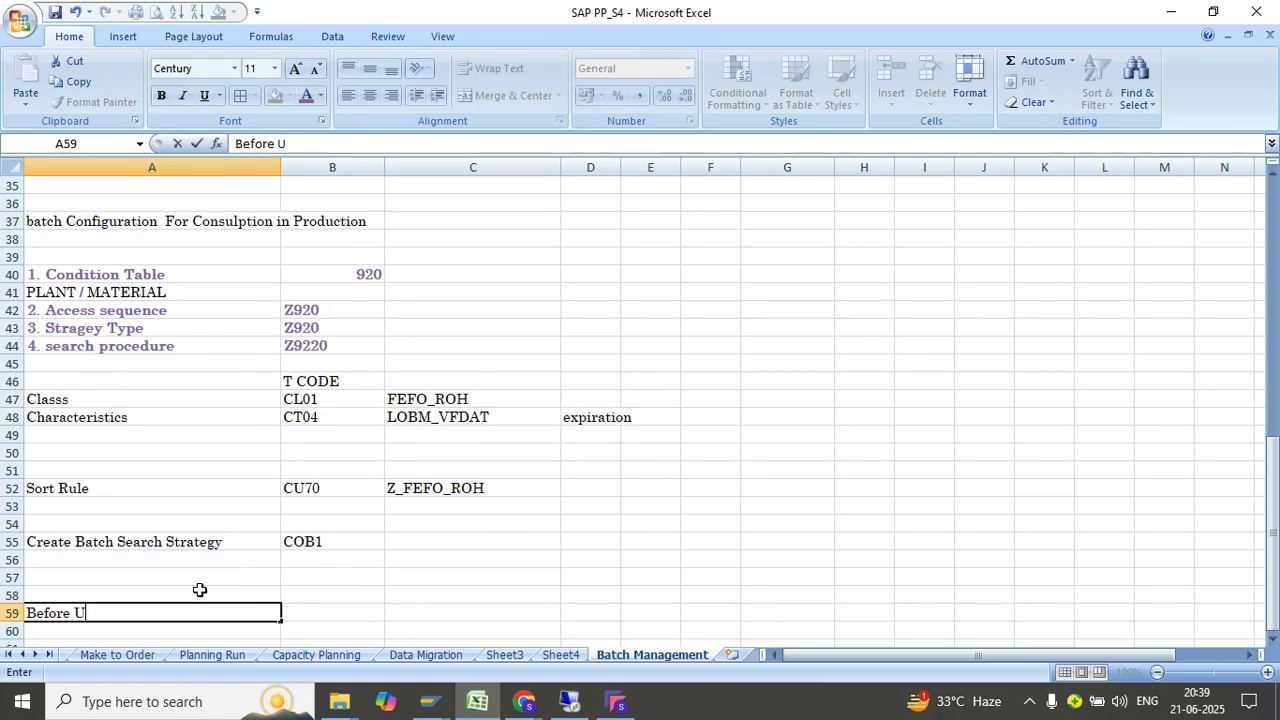
type("pload stock")
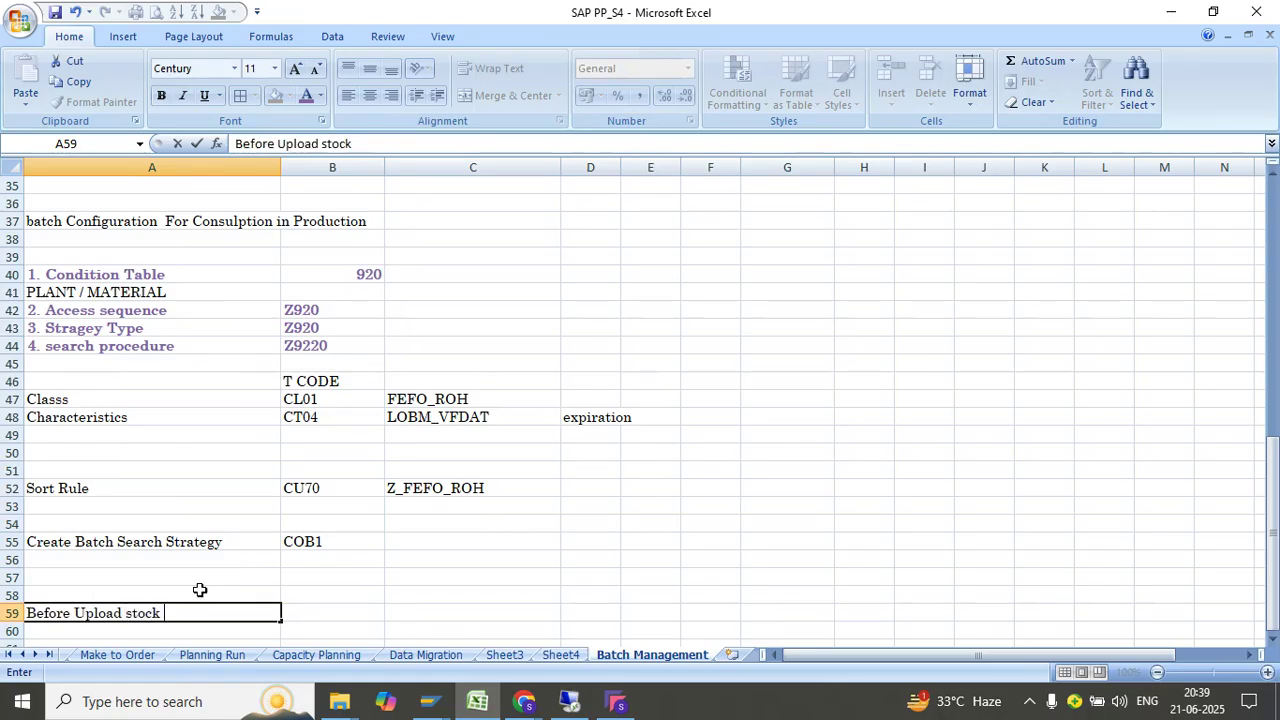
key("Return")
key("Return")
key("Return")
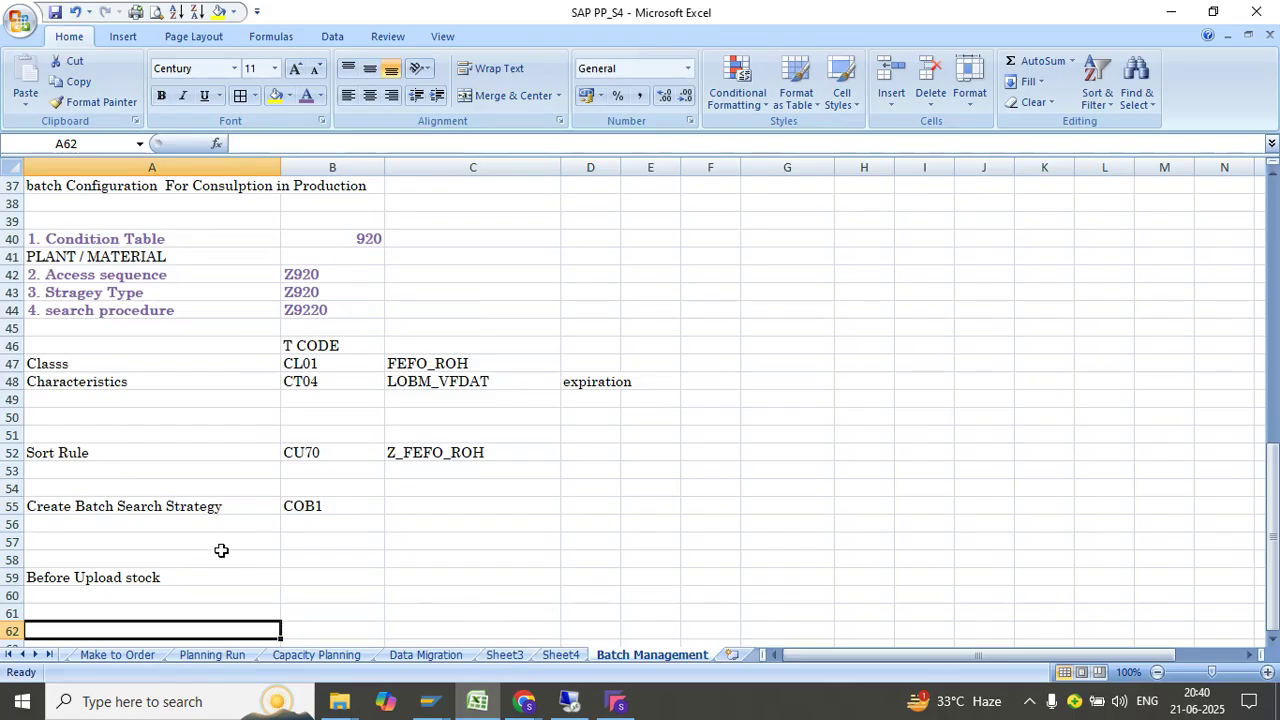
Add the note "Material assinged with Class" in A62 and copy the class name FEFO_ROH from the Classs row.
type("Material assinge")
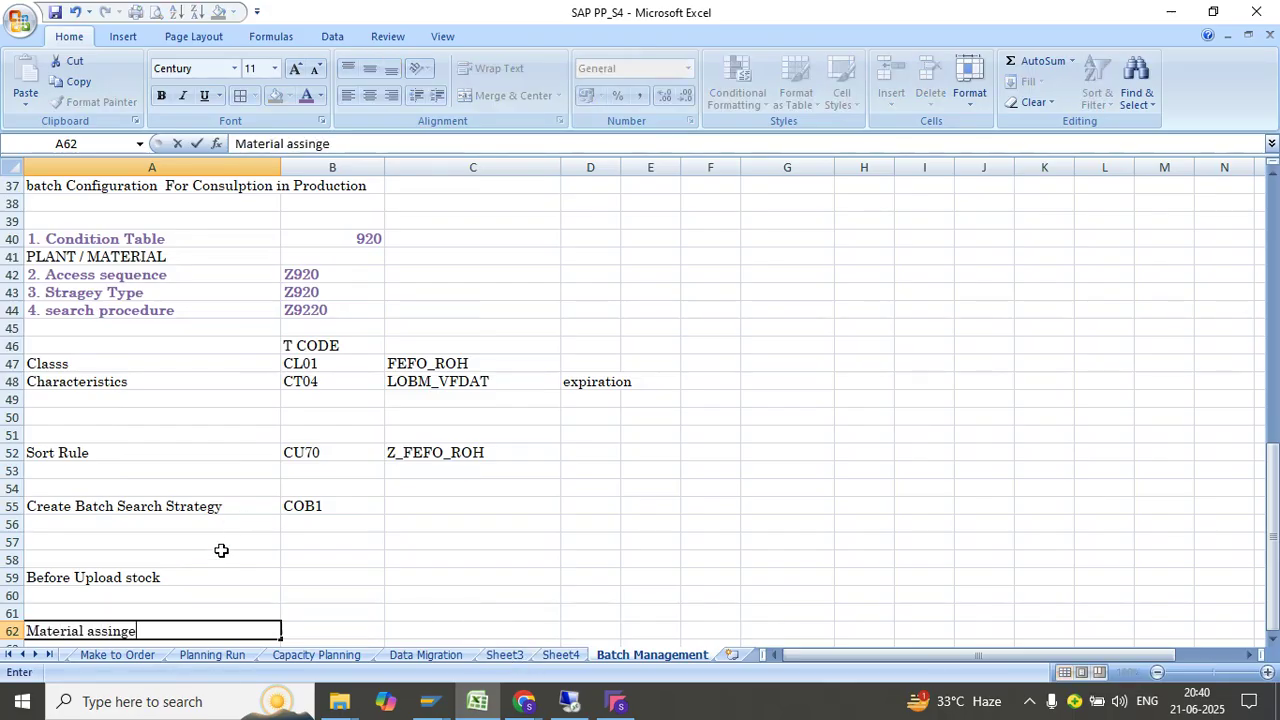
type("d with Class")
key("Return")
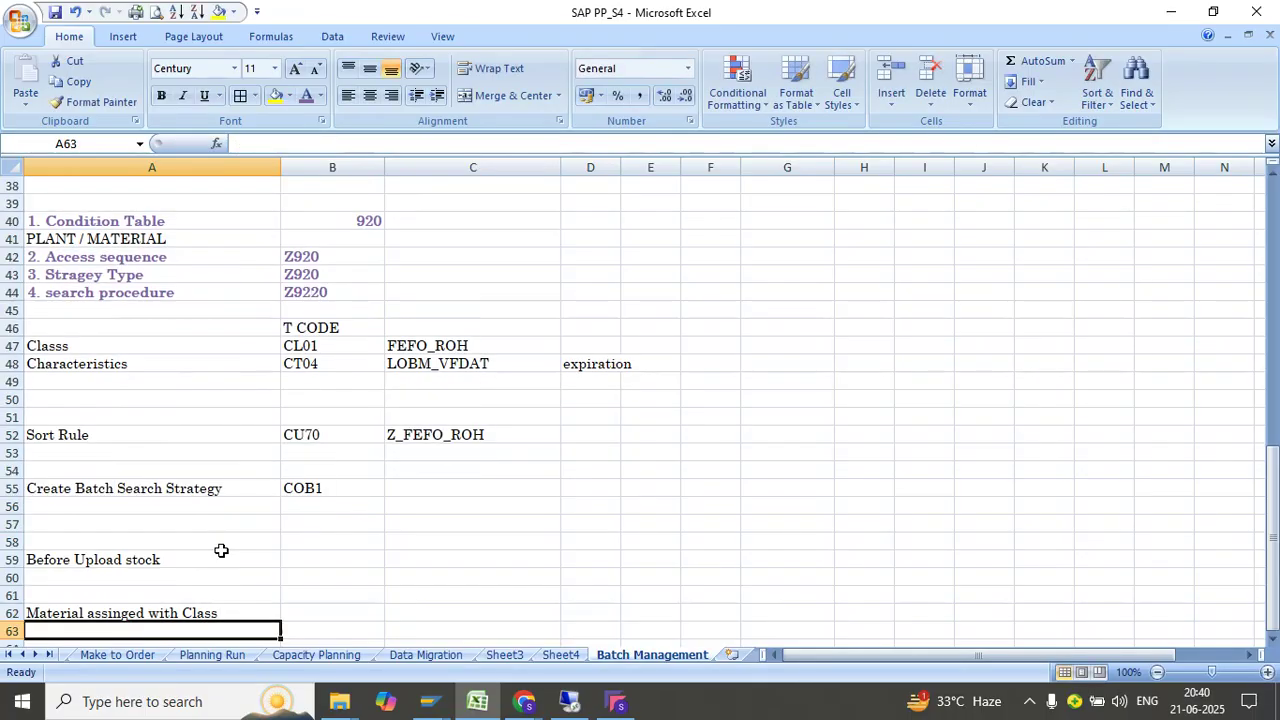
left_click(147, 346)
left_click(505, 348)
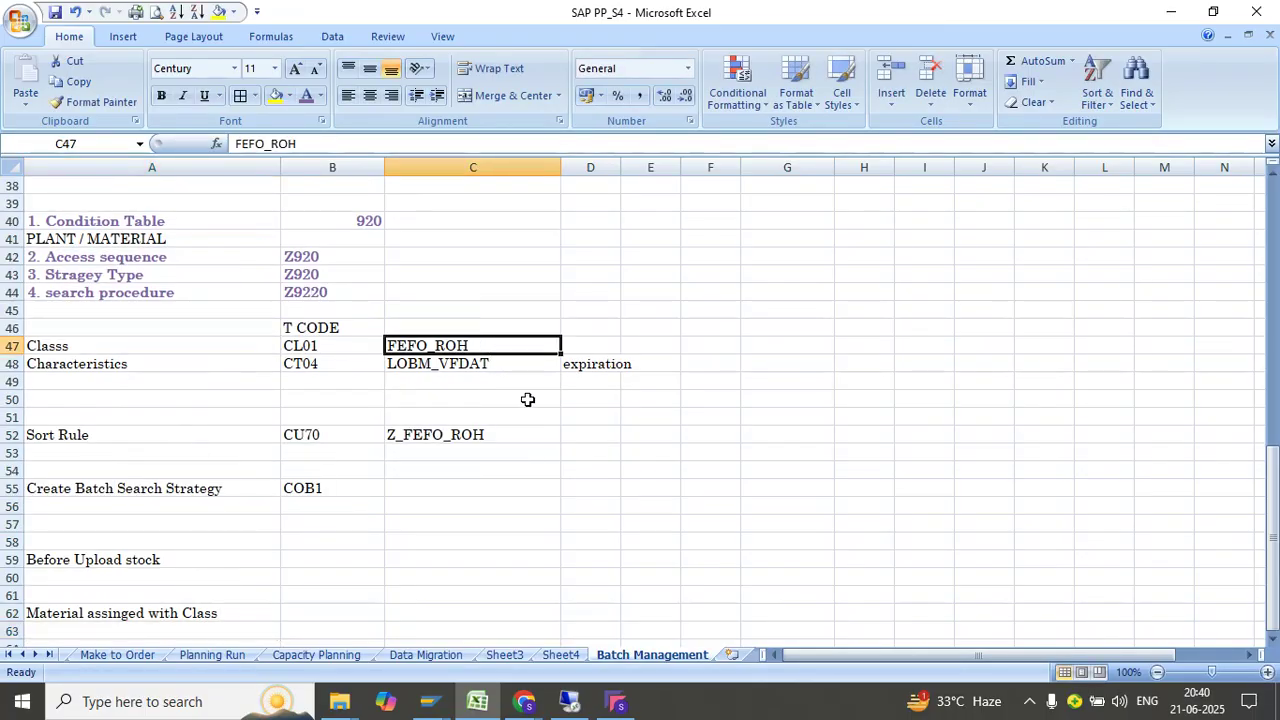
key("ctrl+c")
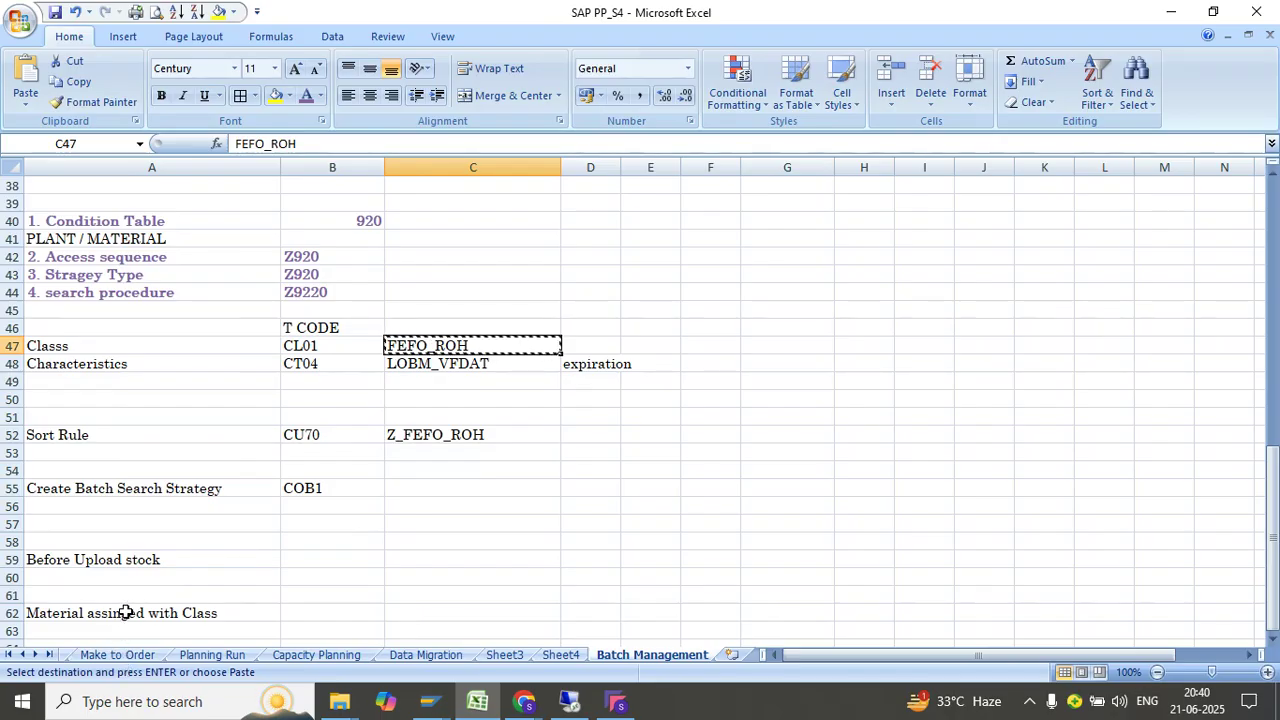
Switch back to SAP, copy the material number RM_BD_002 from the batch display and open transaction MM01.
left_click(569, 701)
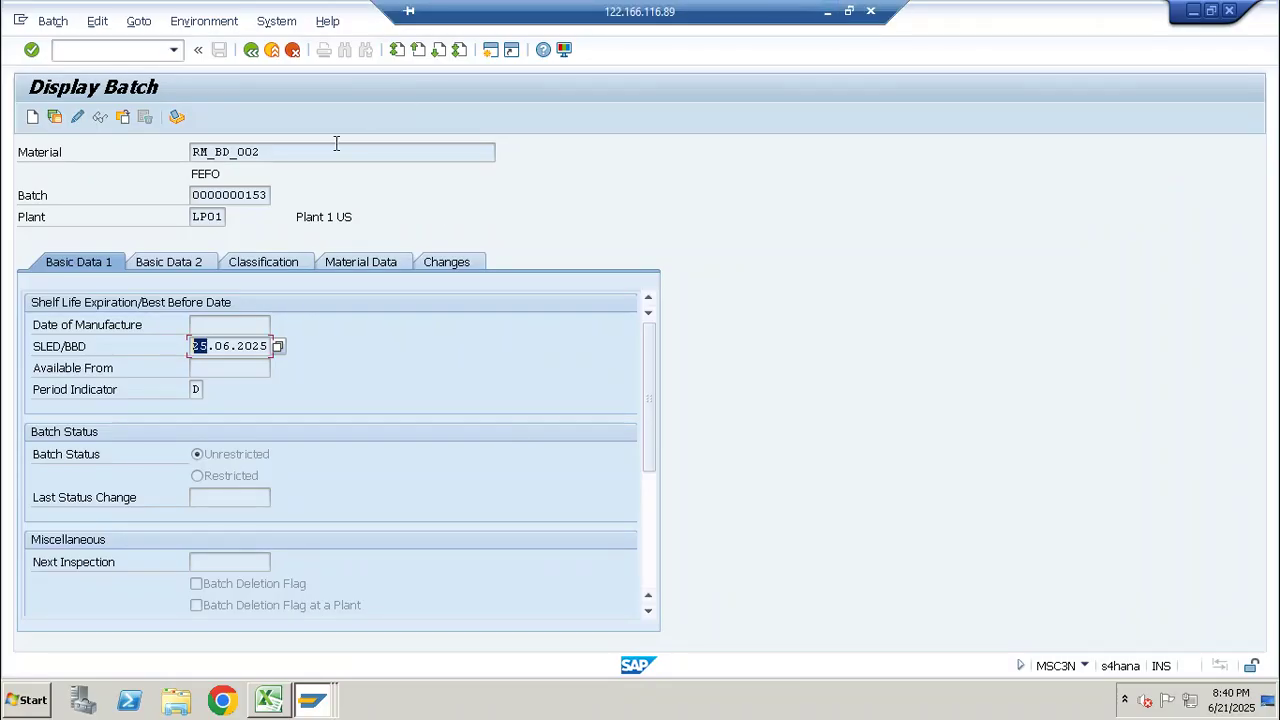
left_click_drag(280, 151, 129, 149)
key("ctrl+c")
left_click(115, 50)
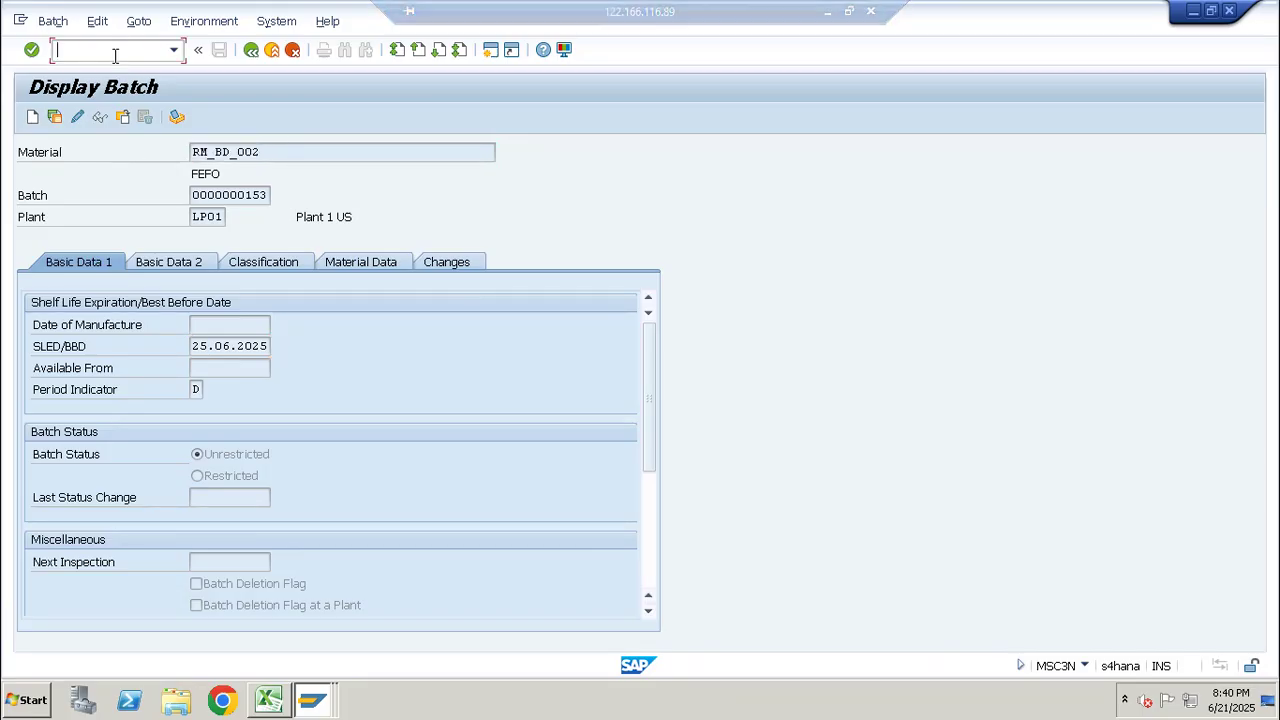
type("/nmm01")
key("Return")
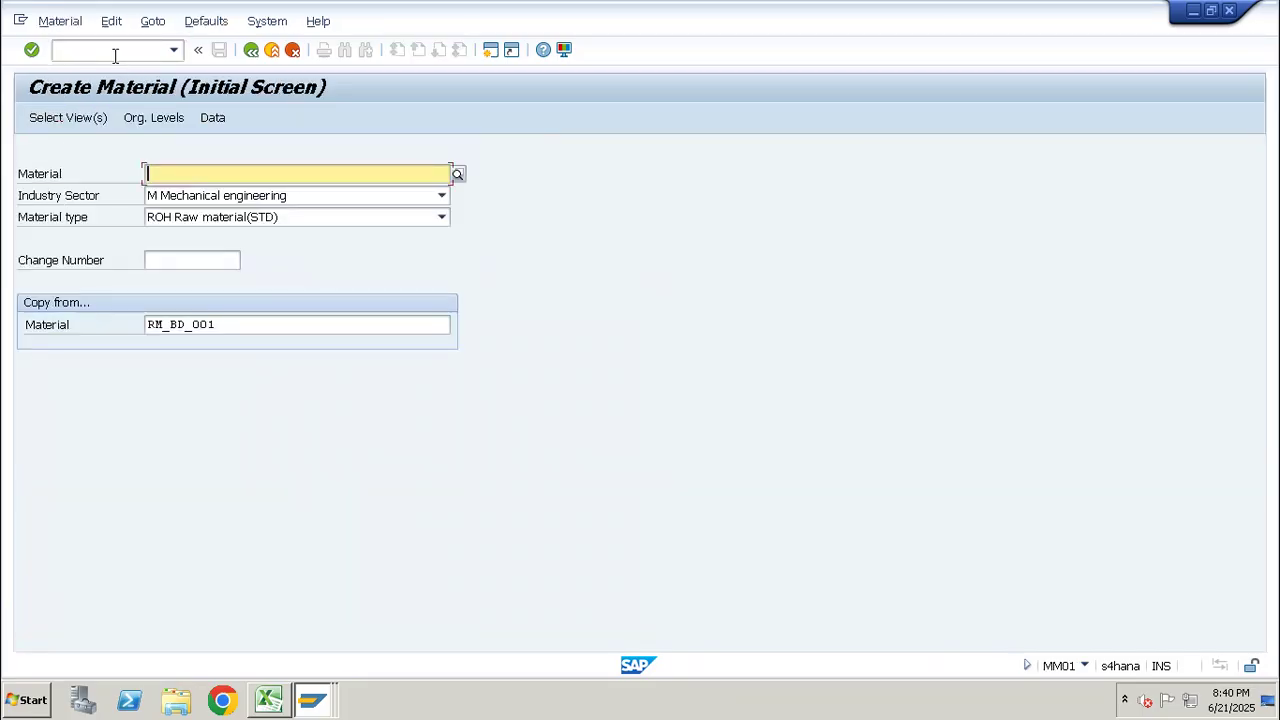
Enter RM_BD_002 as the material, clear the copy-from material and bring up the view selection.
key("Down")
key("Return")
key("ctrl+a")
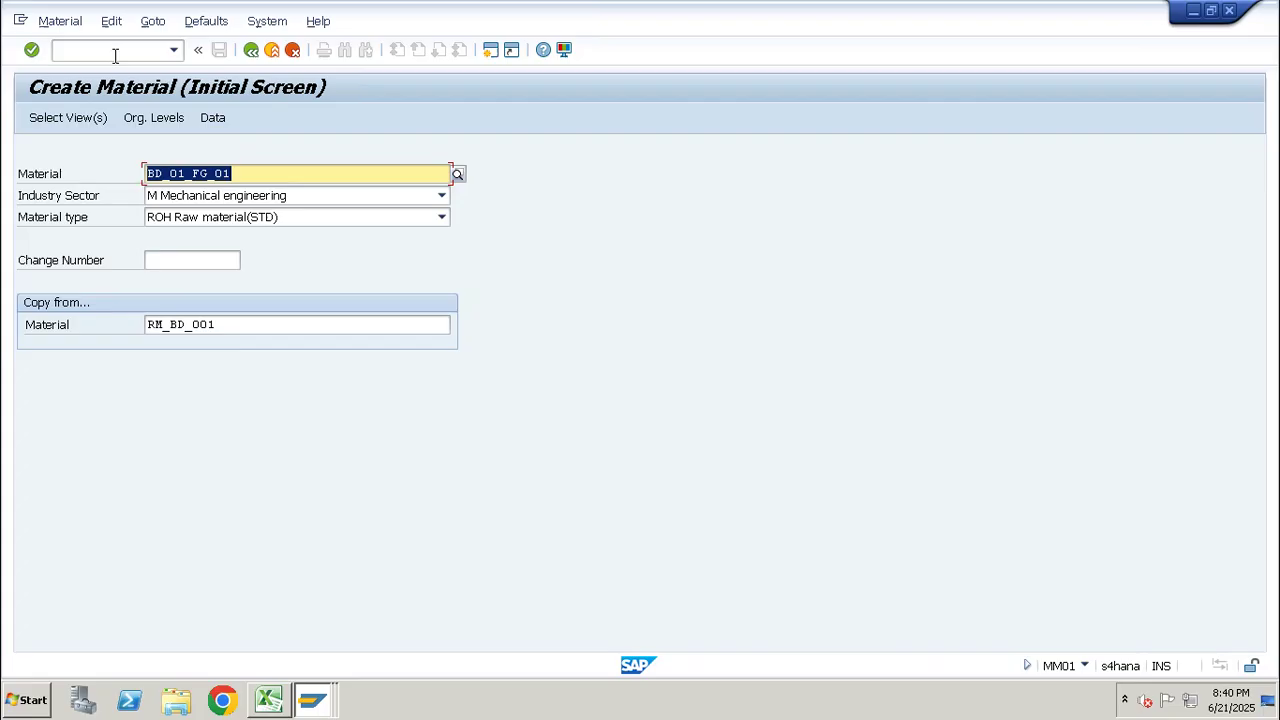
key("Down")
key("Down")
key("Return")
key("Tab")
key("Tab")
key("Tab")
key("Tab")
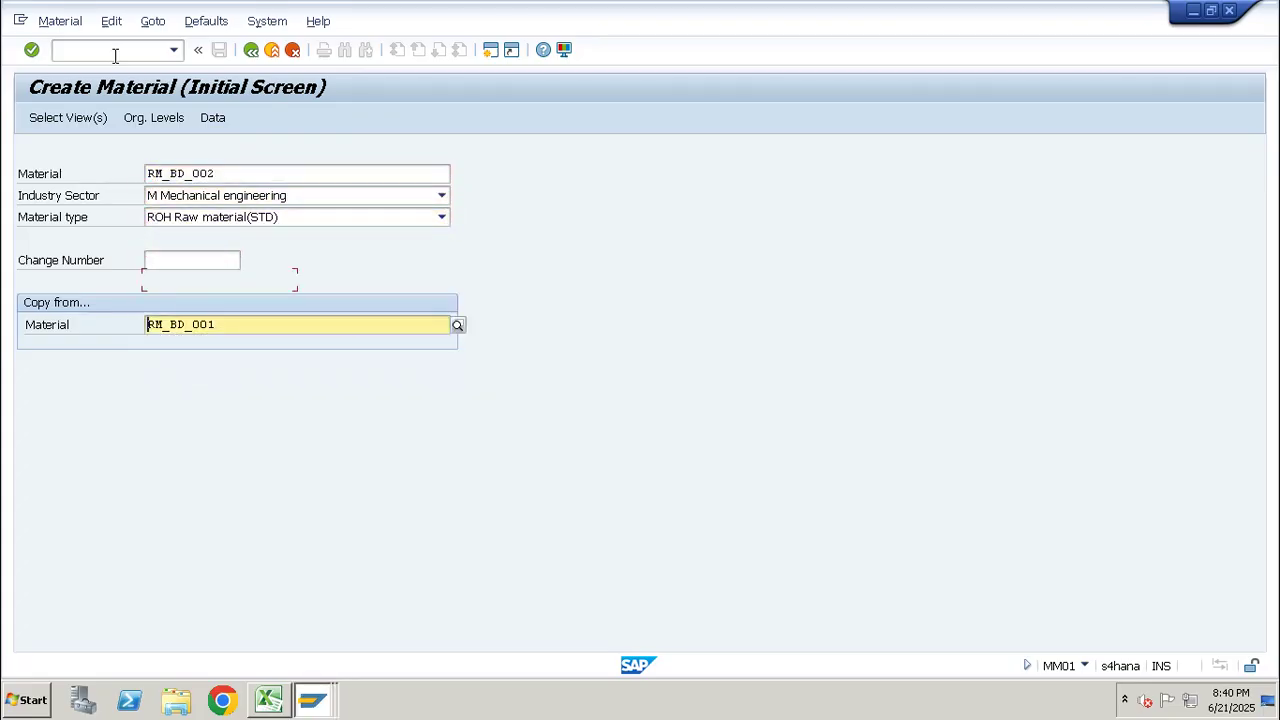
key("ctrl+a")
key("Delete")
key("Return")
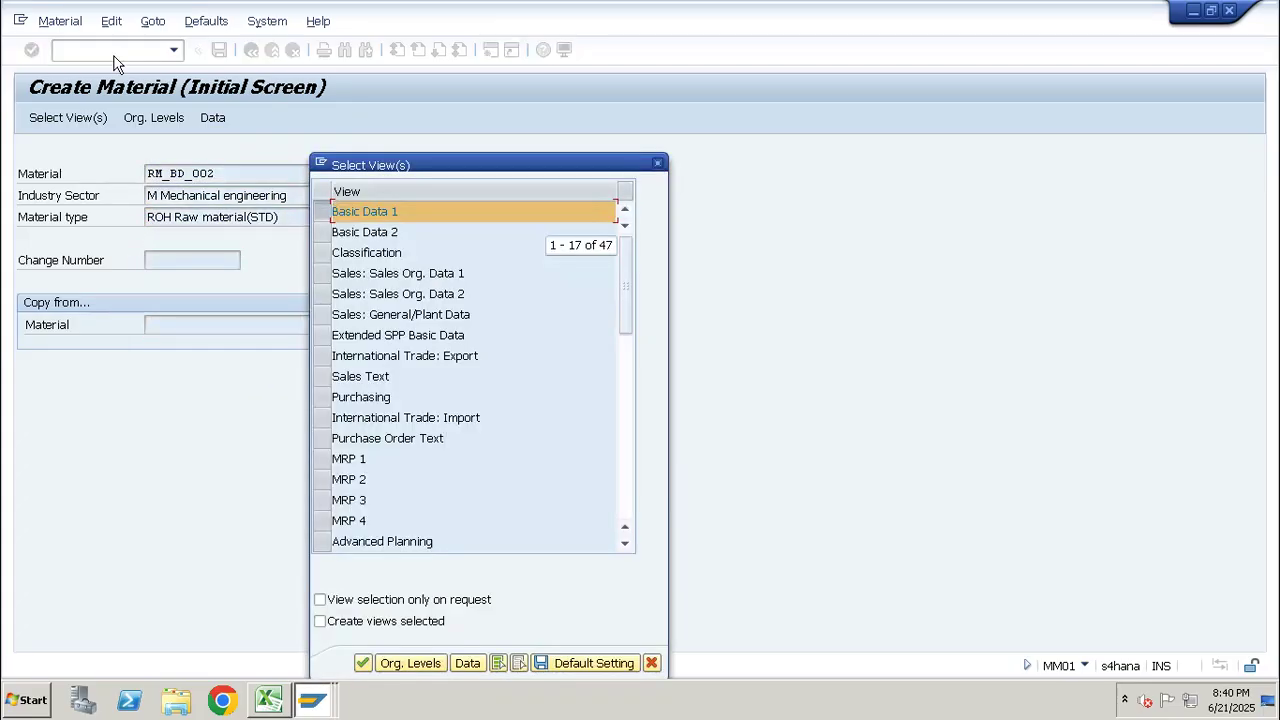
Extend RM_BD_002 with the Classification view and close the help window for the status message.
left_click(326, 252)
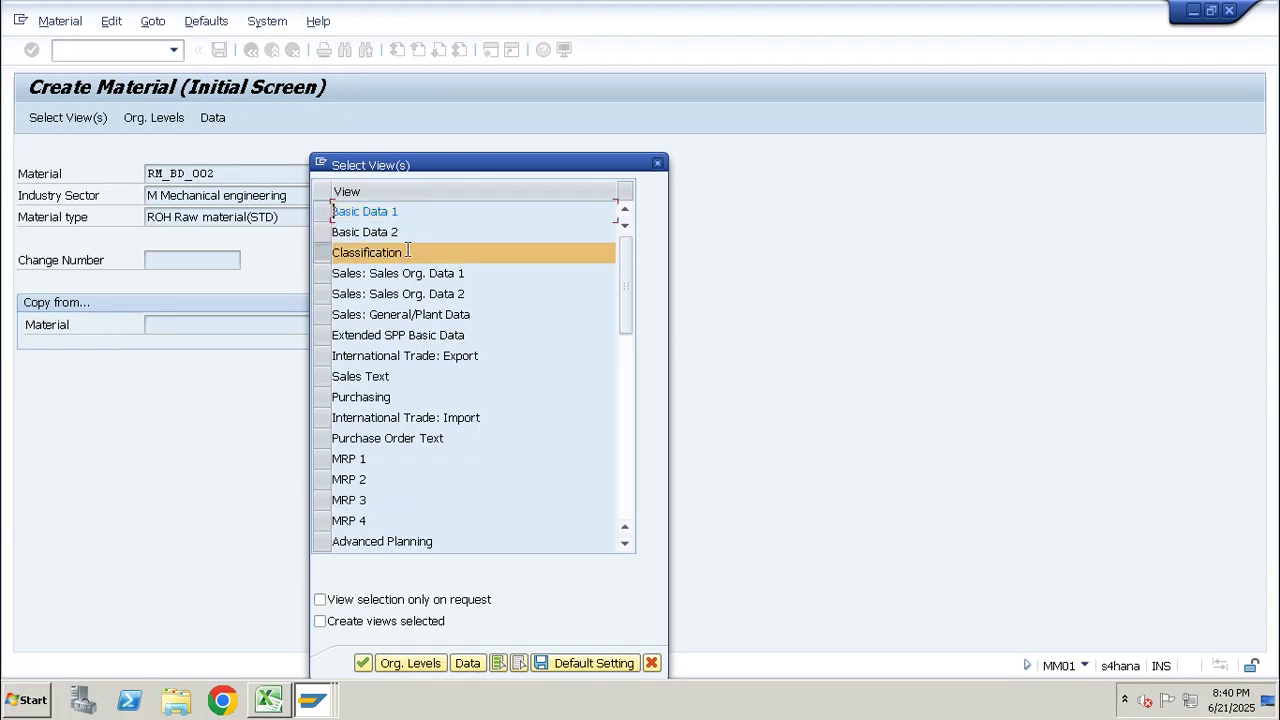
left_click_drag(405, 250, 310, 254)
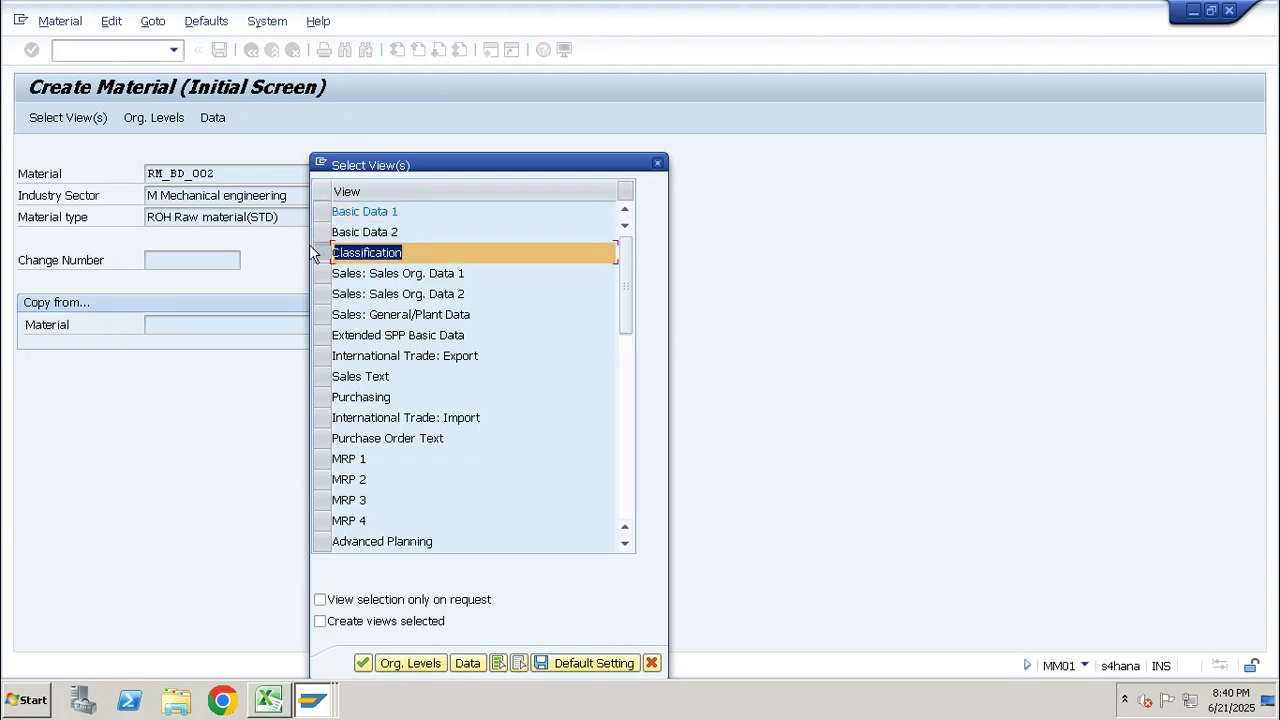
left_click(364, 664)
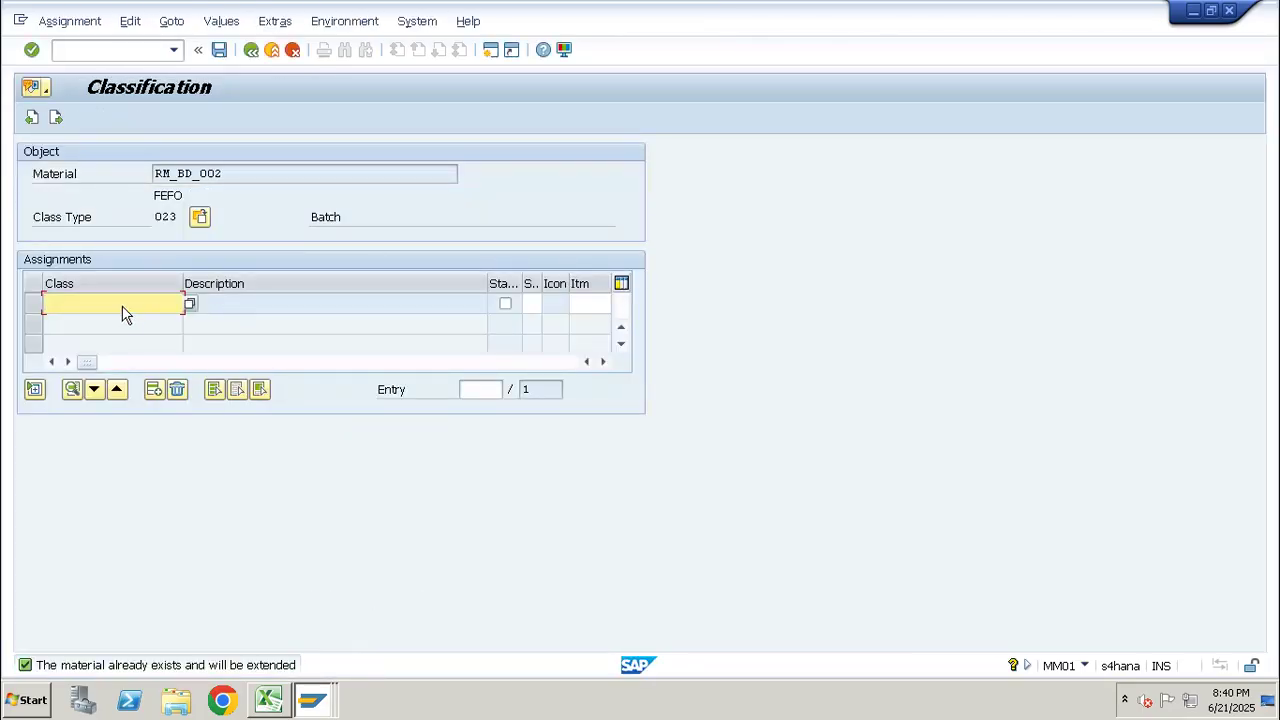
key("F1")
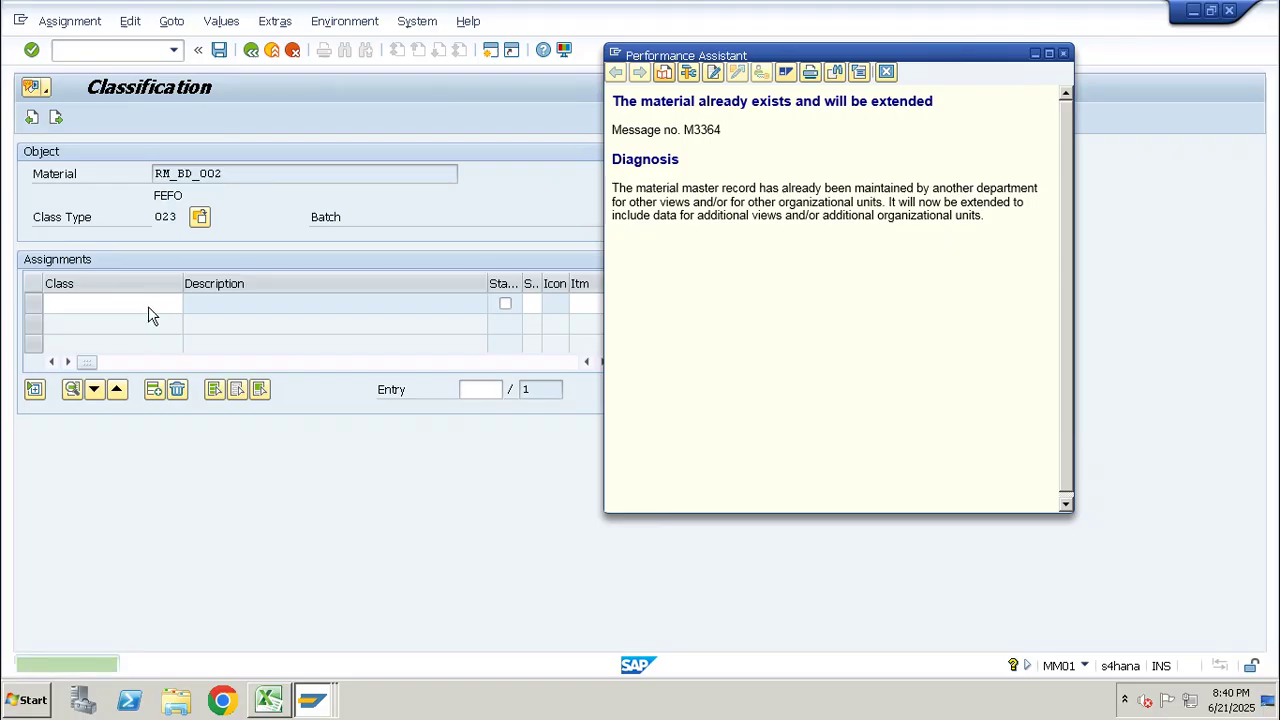
left_click(1063, 54)
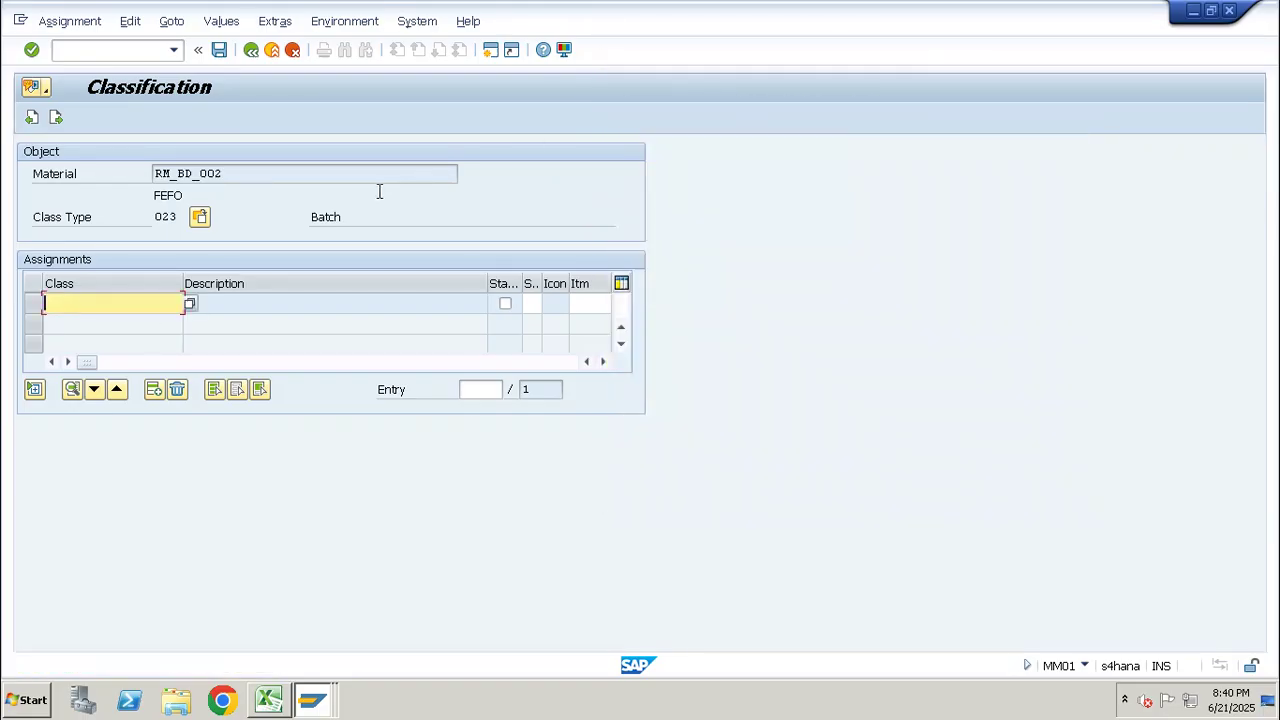
key("ctrl+v")
type("feo_roh")
key("Return")
key("BackSpace")
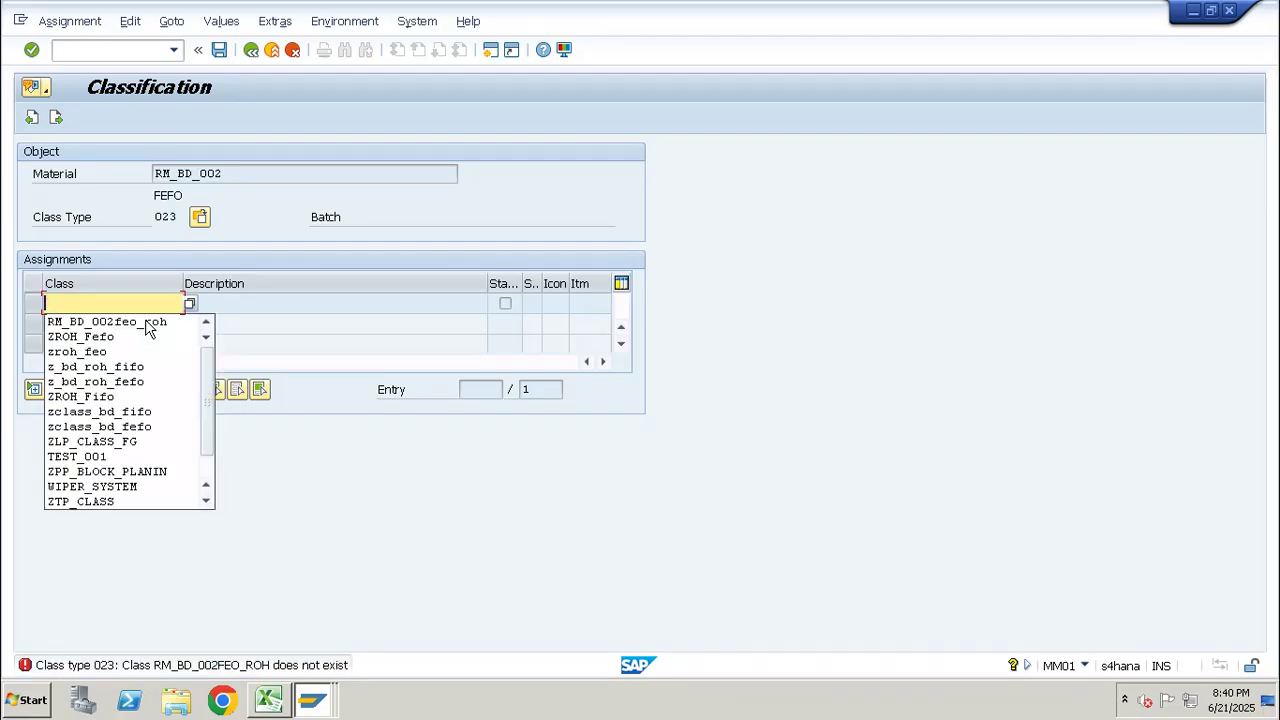
Assign class FEFO_ROH to RM_BD_002 under class type 023 and save the material.
type("fefo_roh")
key("Return")
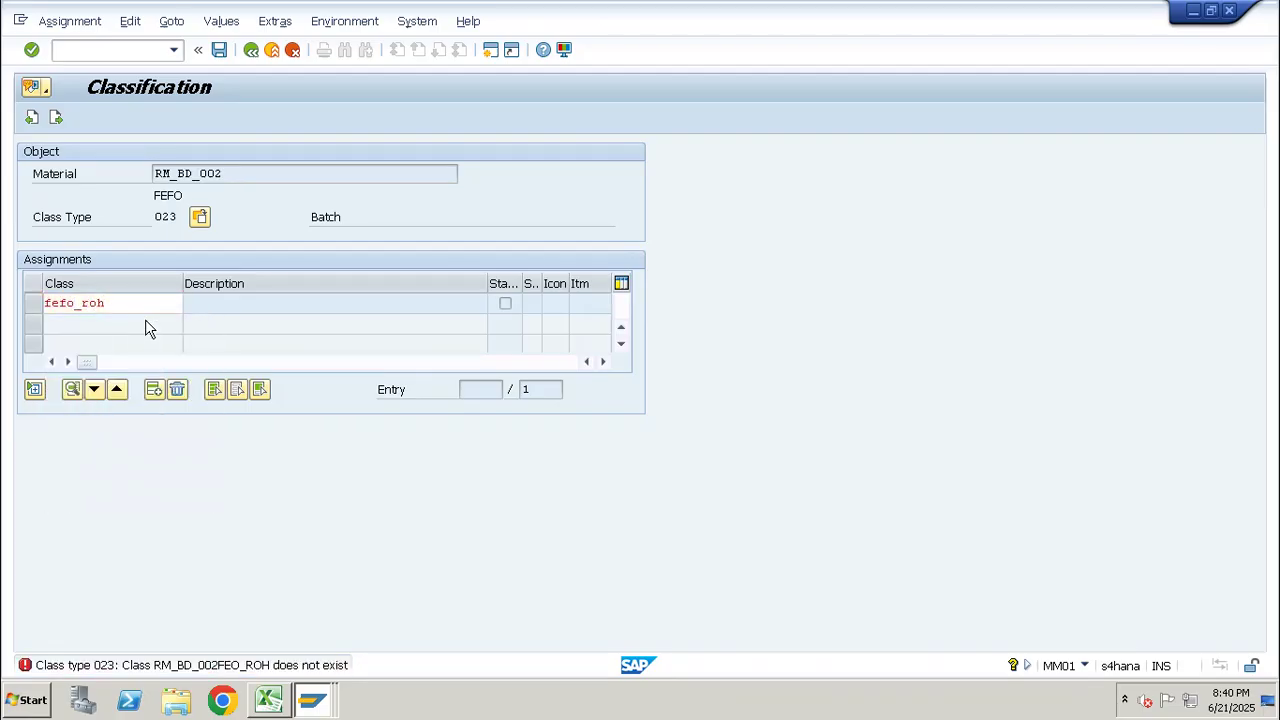
left_click_drag(132, 302, 41, 303)
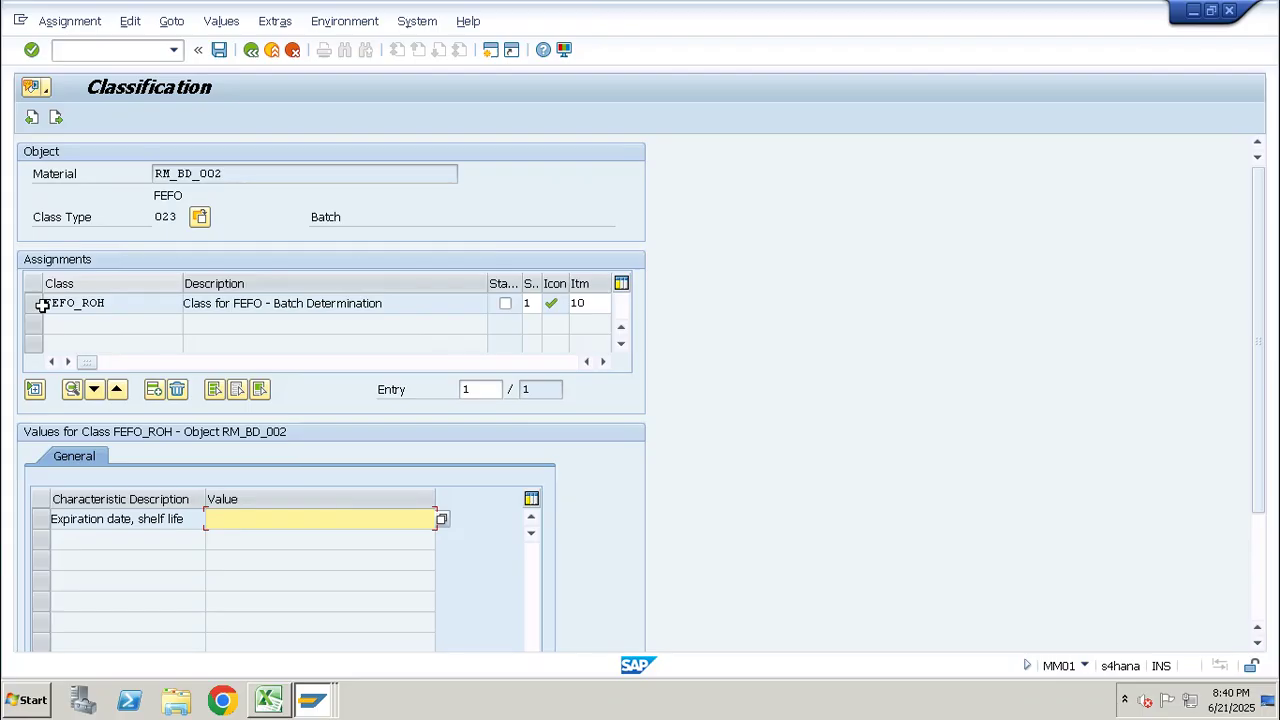
left_click_drag(222, 174, 152, 174)
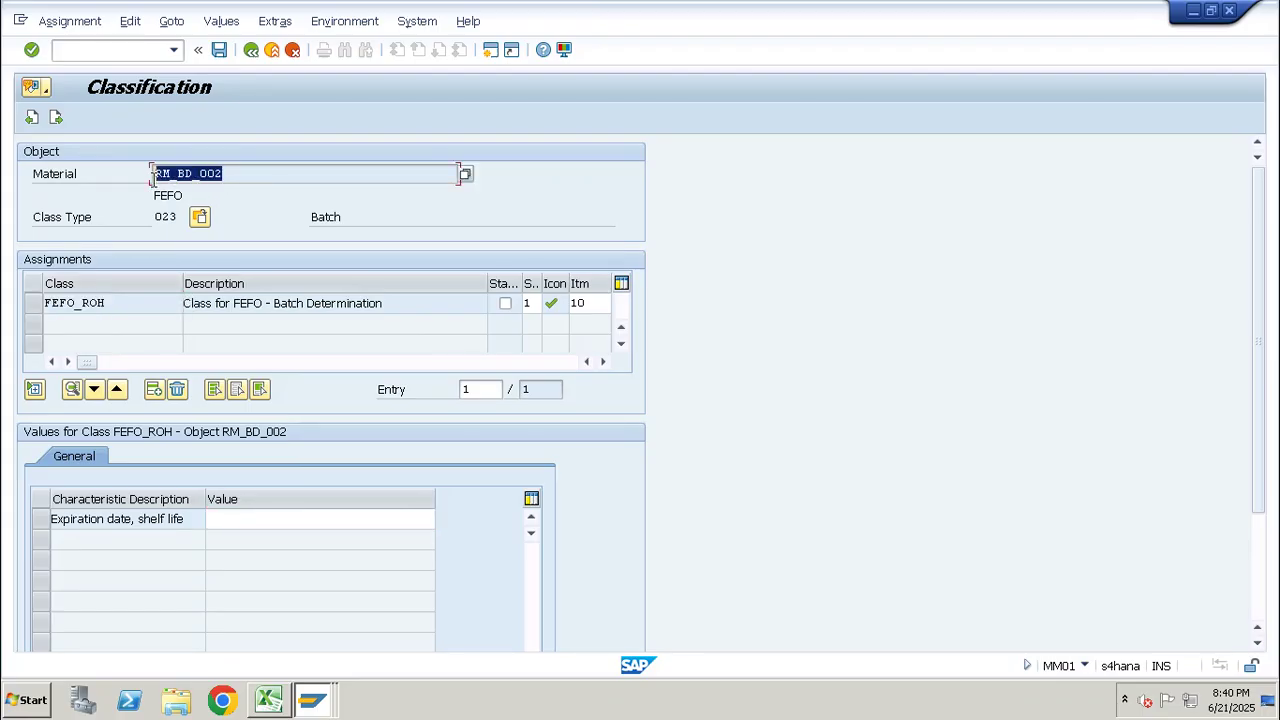
left_click(219, 50)
Switch to the Excel notes and review the material, quantities, batch numbers and expiry dates in the raw material example.
mouse_move(770, 8)
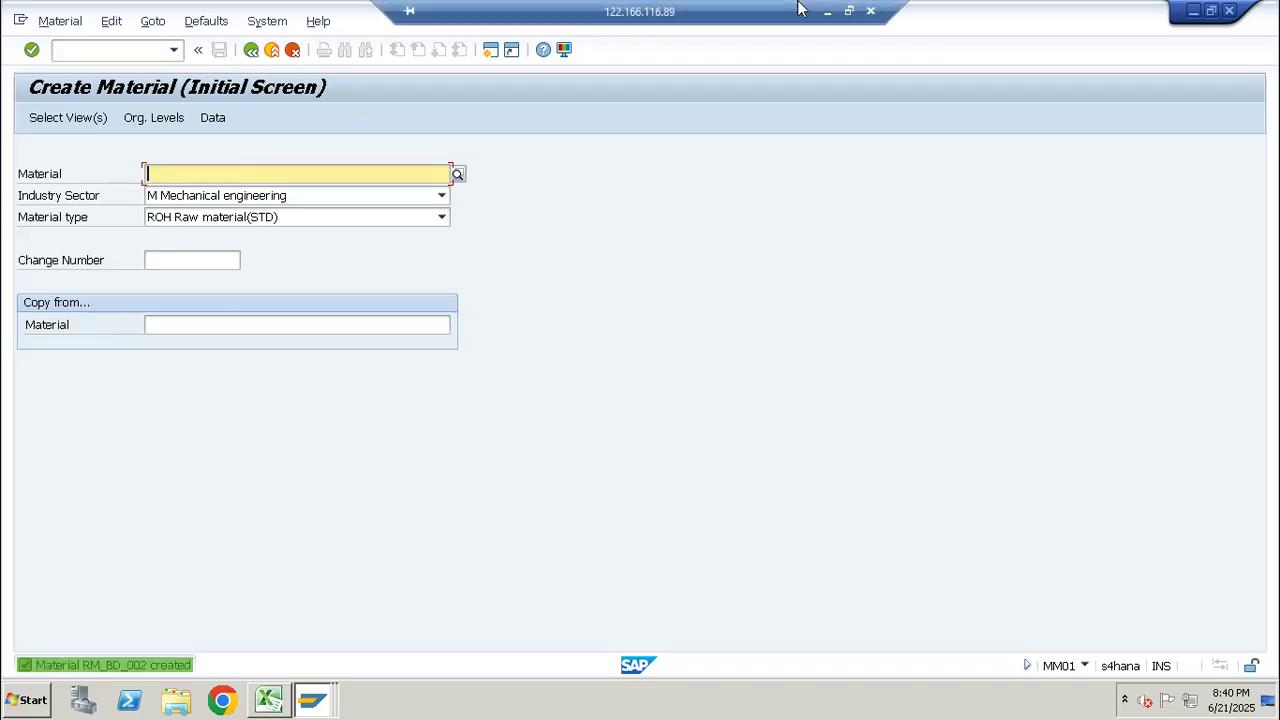
left_click(836, 18)
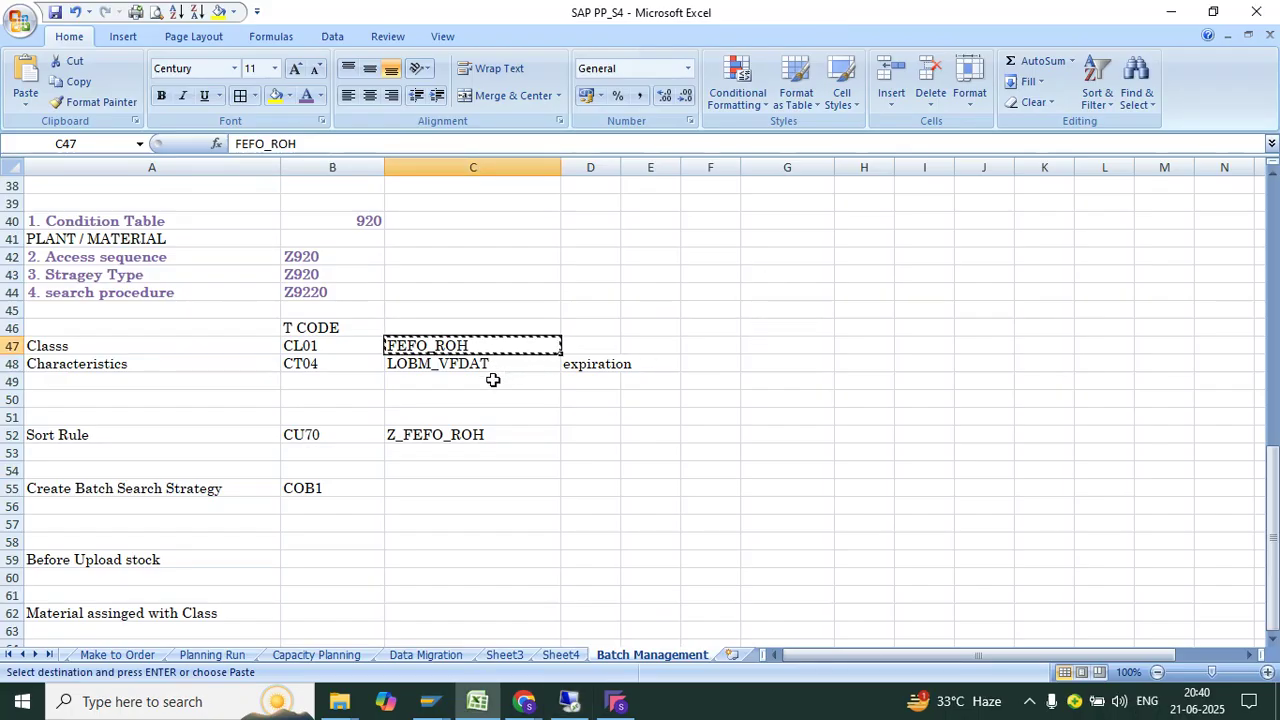
scroll(493, 380, "down", 4)
scroll(493, 380, "up", 9)
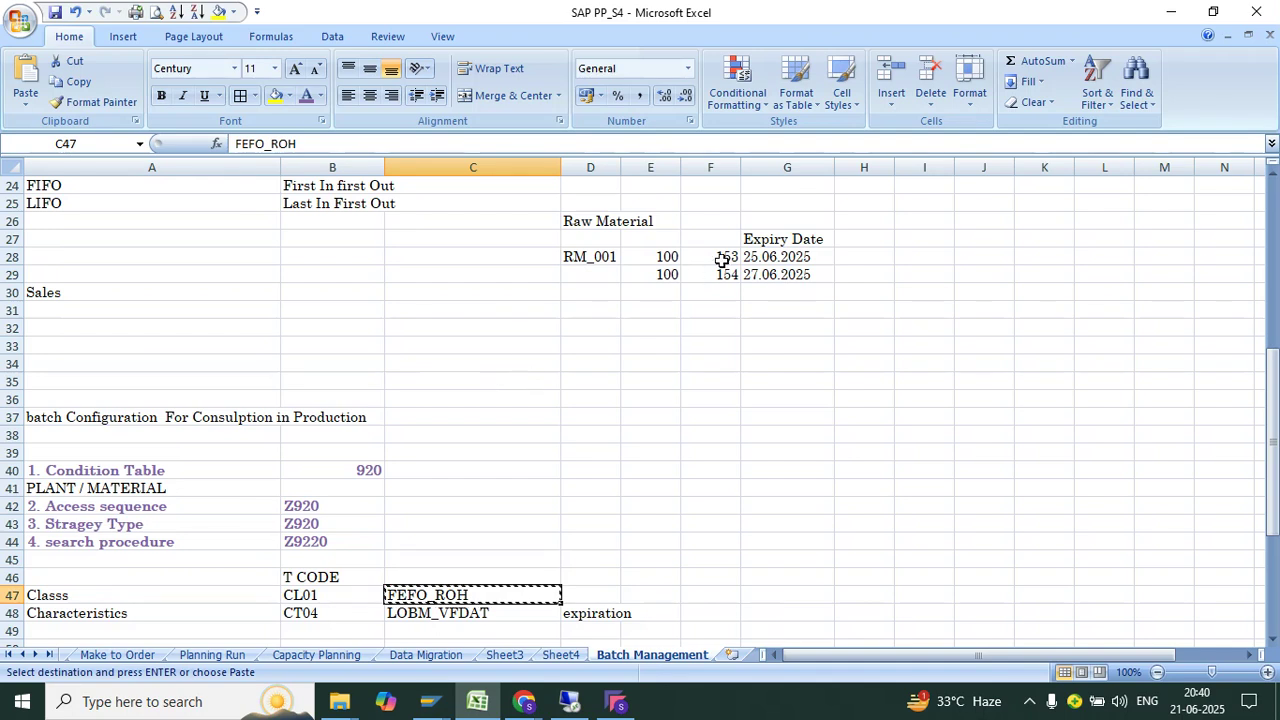
left_click(660, 256)
left_click(617, 256)
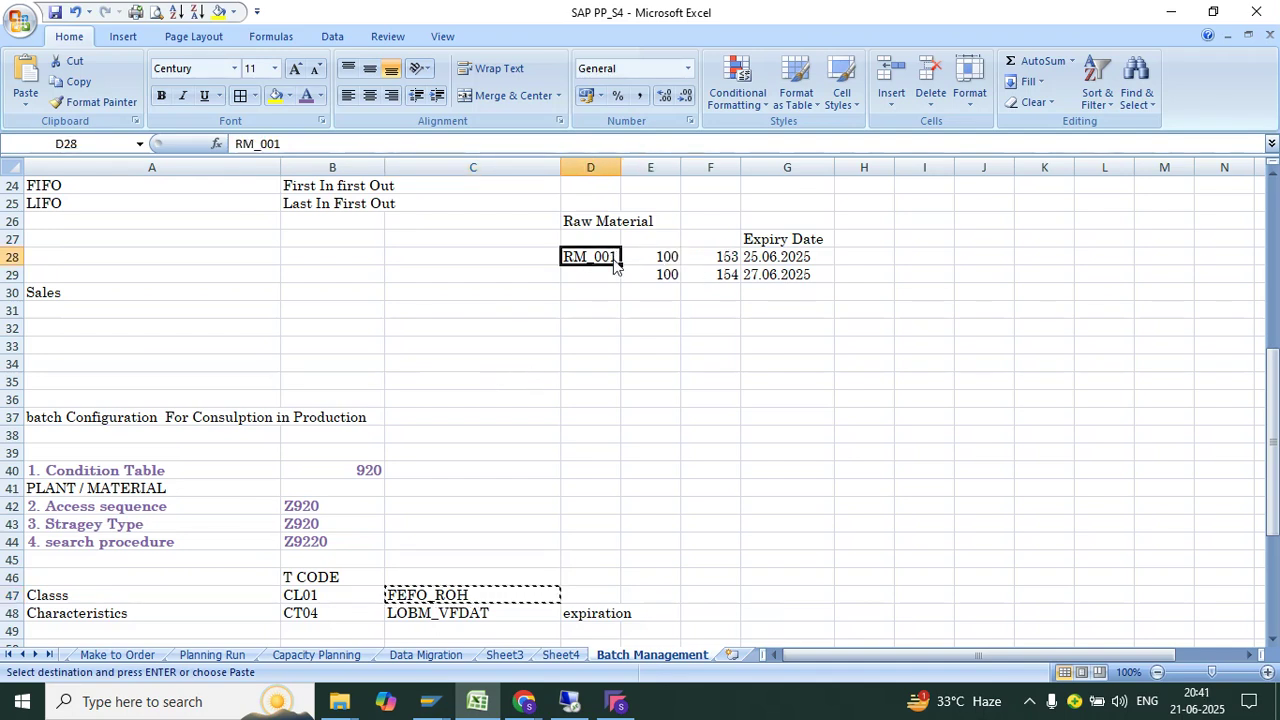
left_click(667, 257)
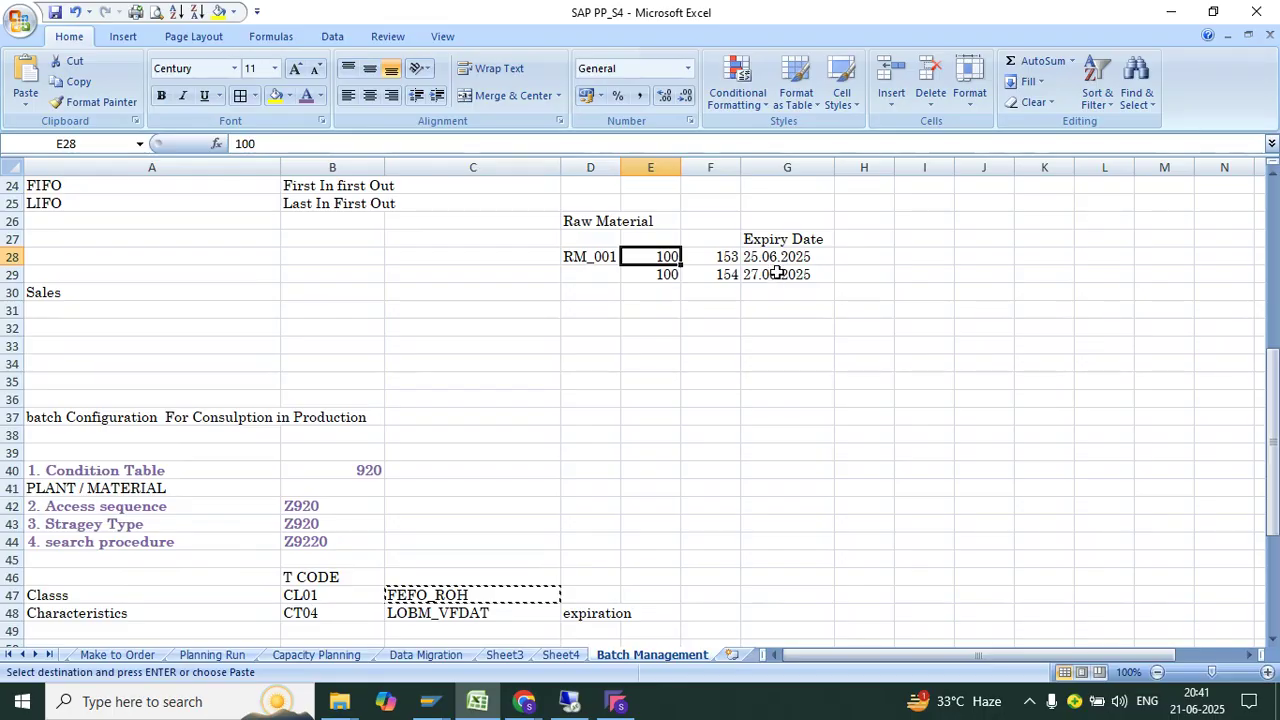
left_click_drag(771, 274, 603, 257)
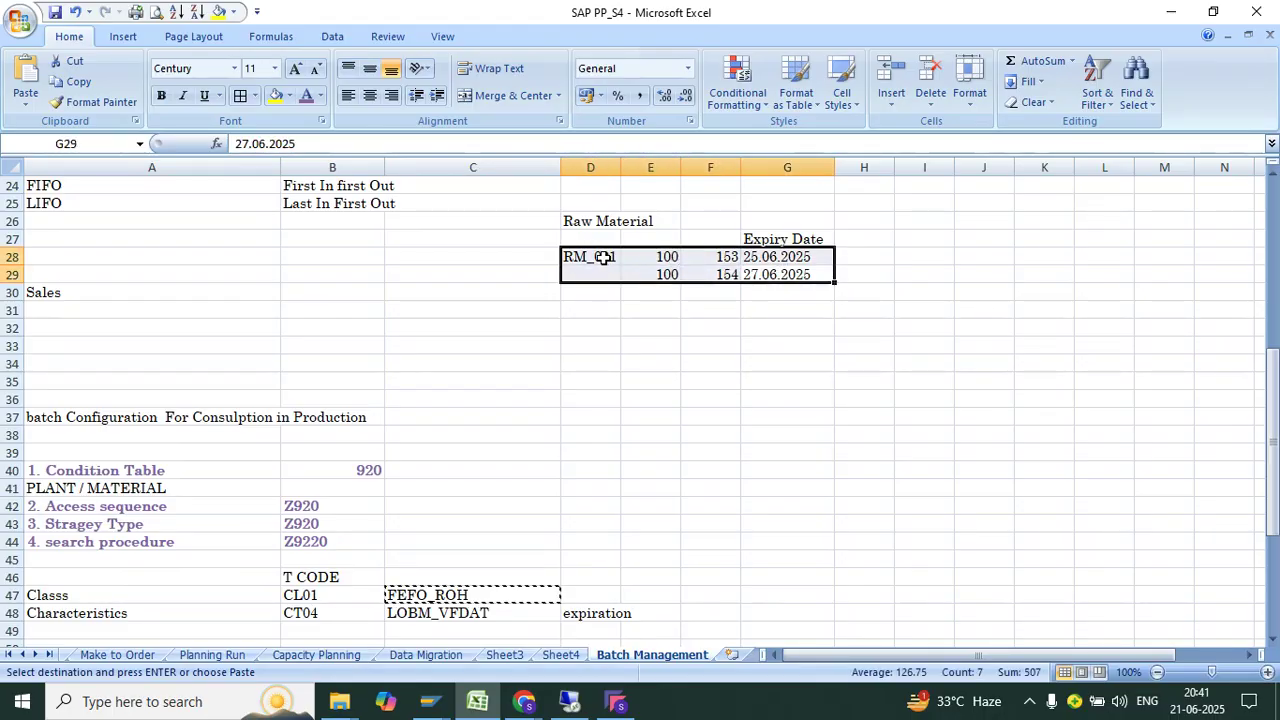
Replace the two batch numbers in the raw material example with 155 and 156.
key("Down")
key("Left")
key("Up")
key("Up")
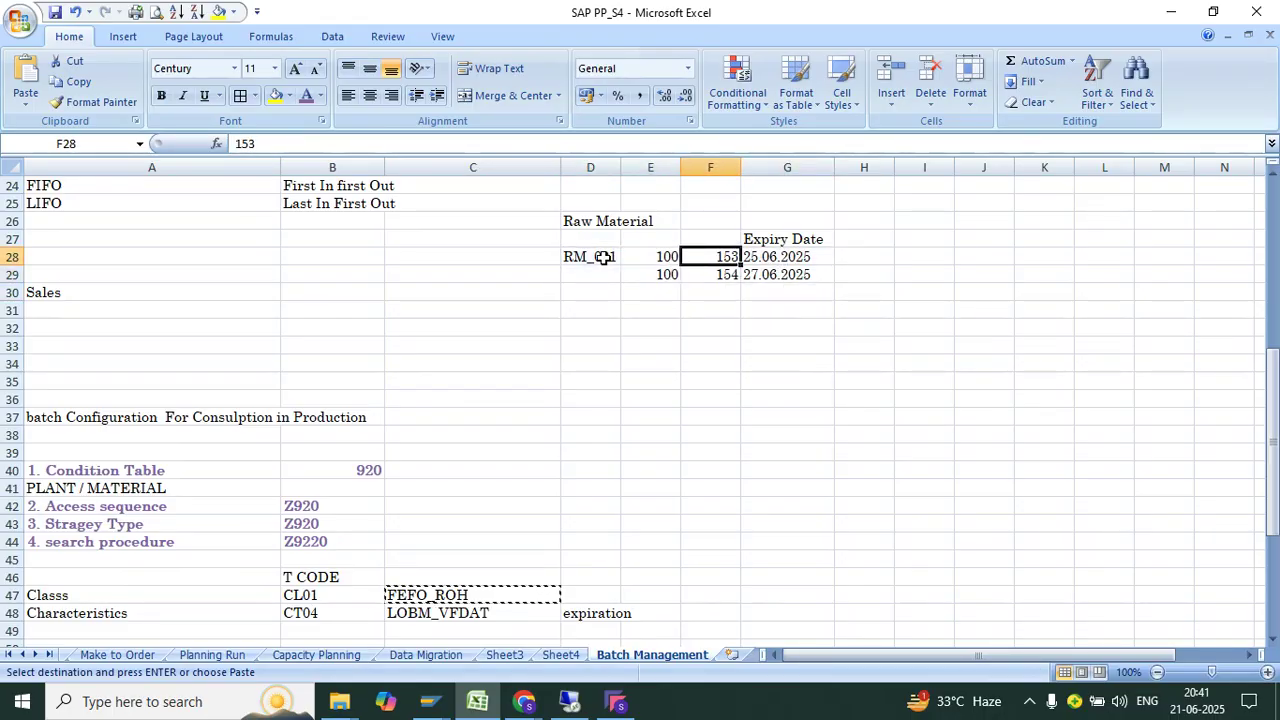
type("15")
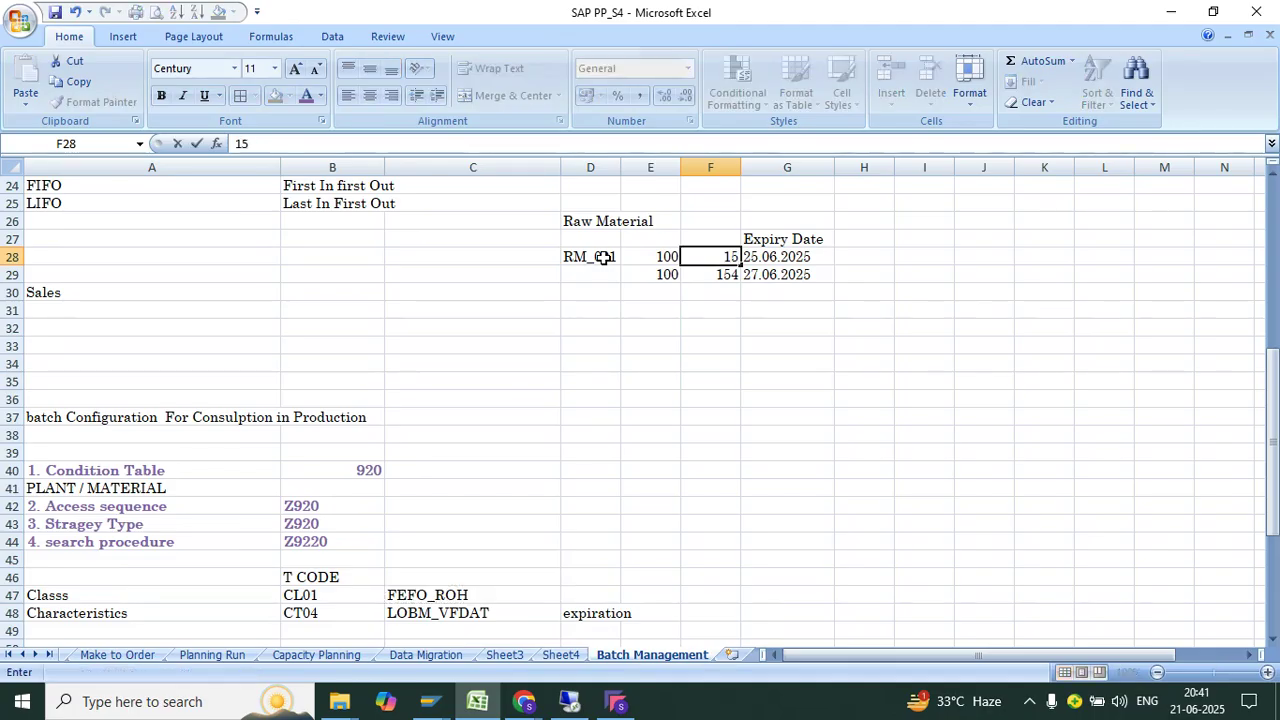
type("4")
key("Return")
key("Up")
type("15")
key("Return")
type("1")
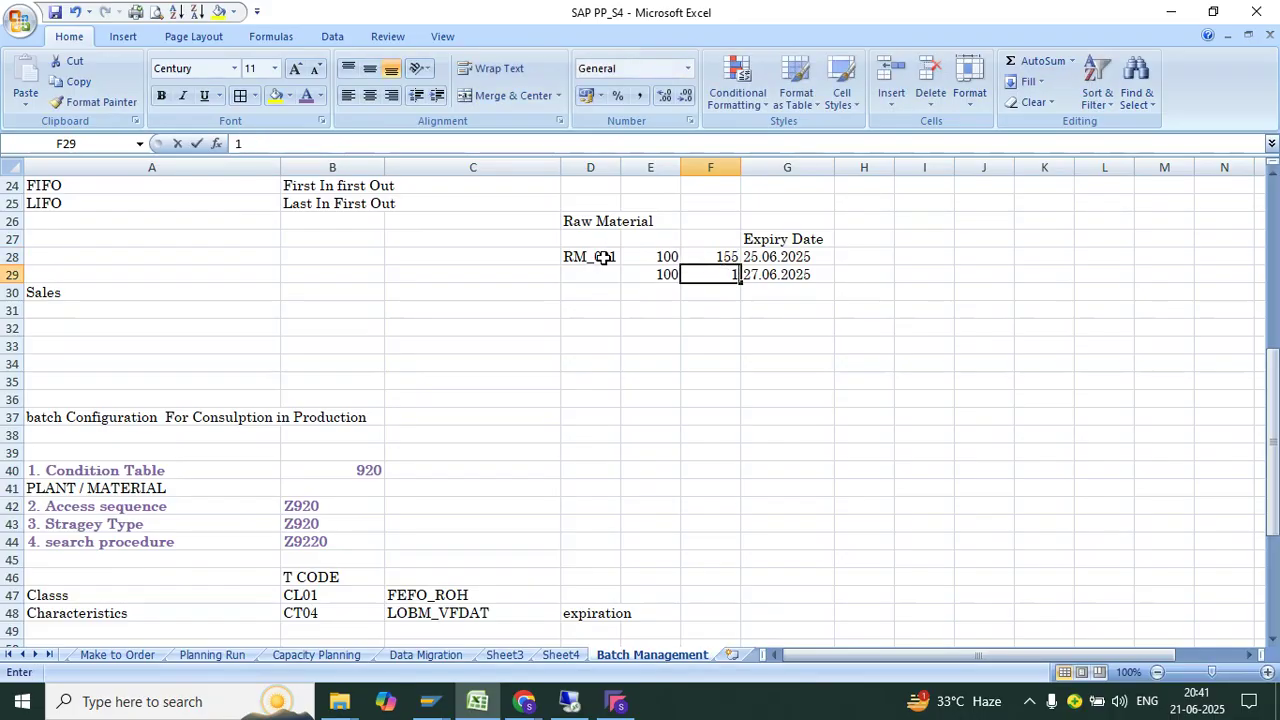
type("56")
key("Return")
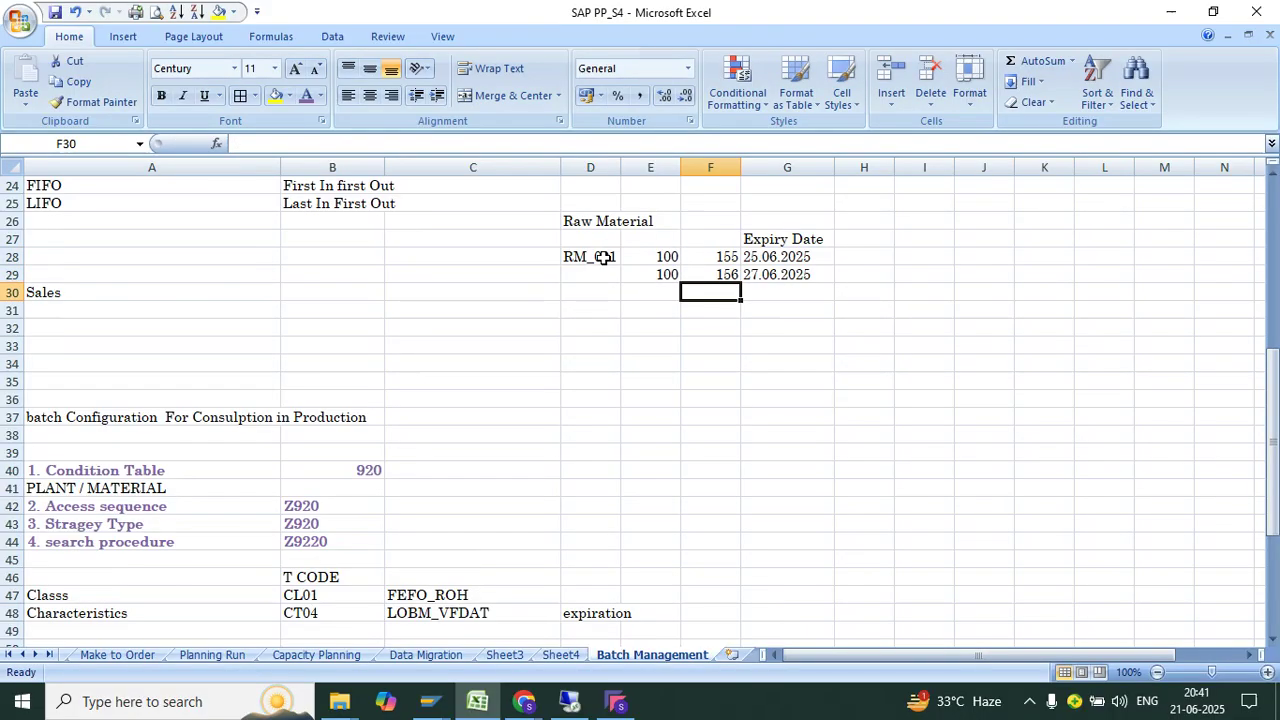
Undo both batch number changes in the raw material example.
left_click(713, 259)
key("ctrl+z")
key("ctrl+z")
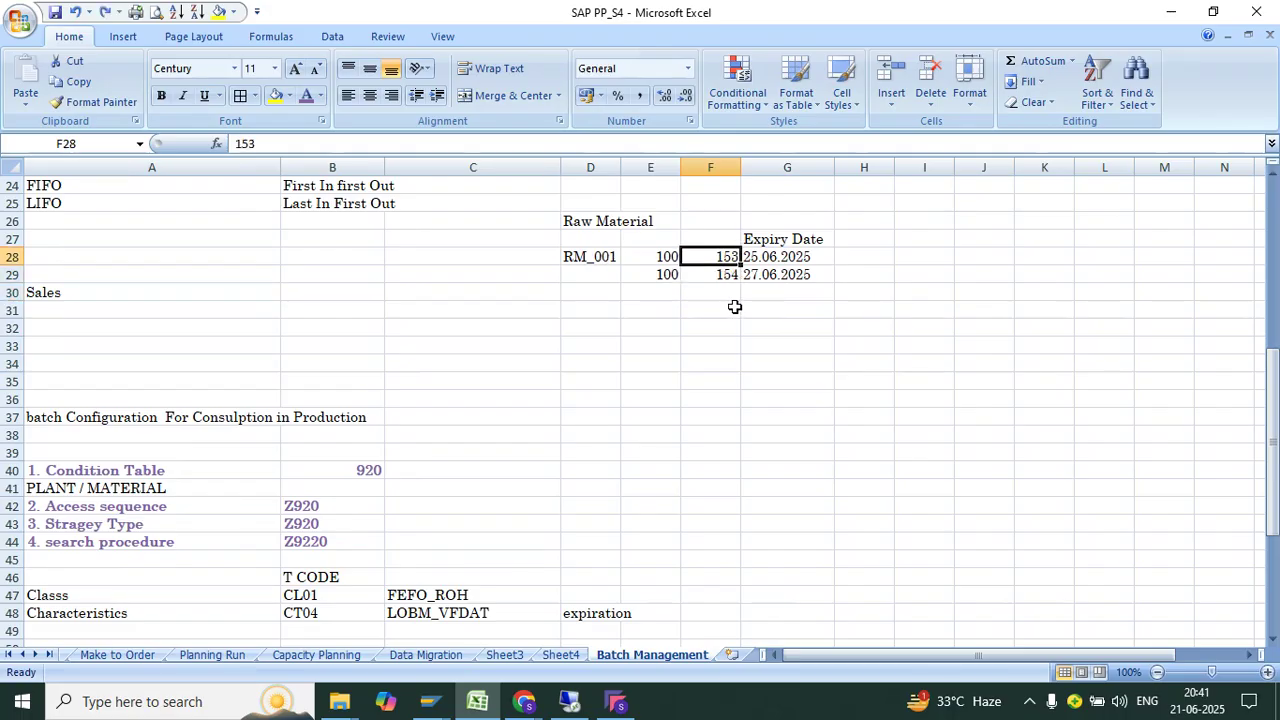
Extend the batch number series down to 155 and 156 and enter a quantity of 100 for each new row.
left_click_drag(728, 257, 740, 316)
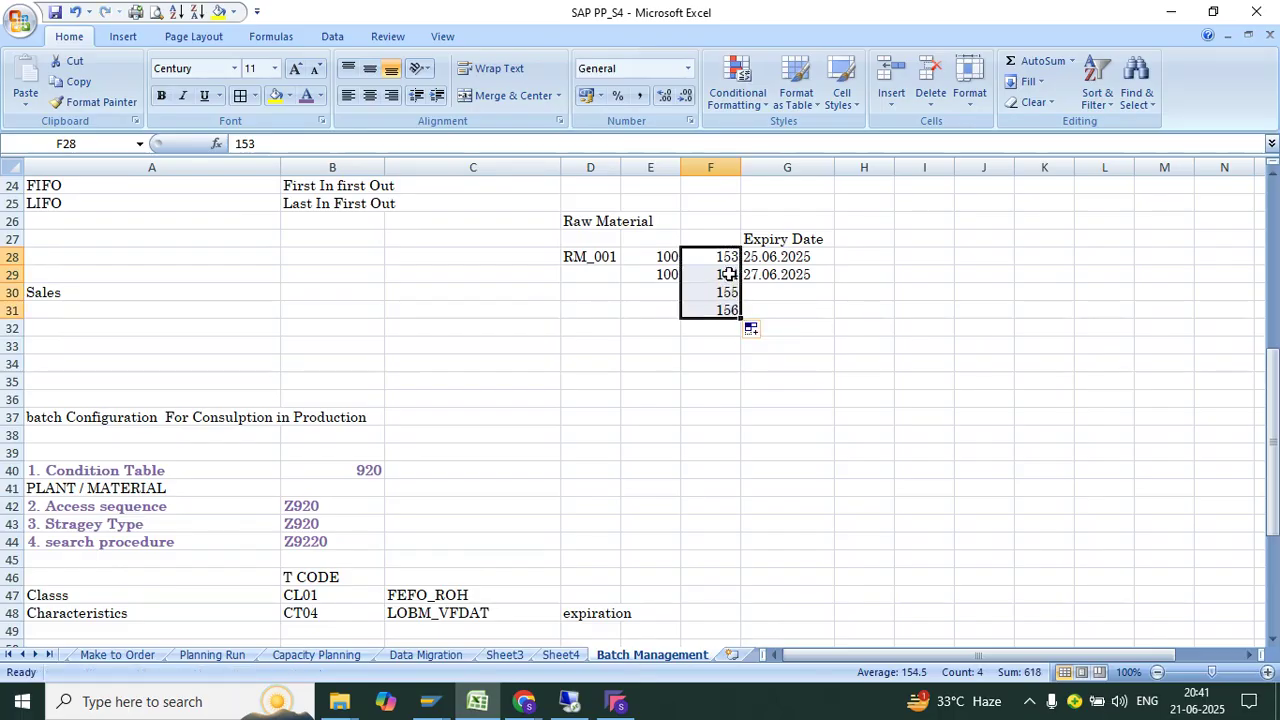
left_click(729, 274)
left_click(666, 294)
type("1-")
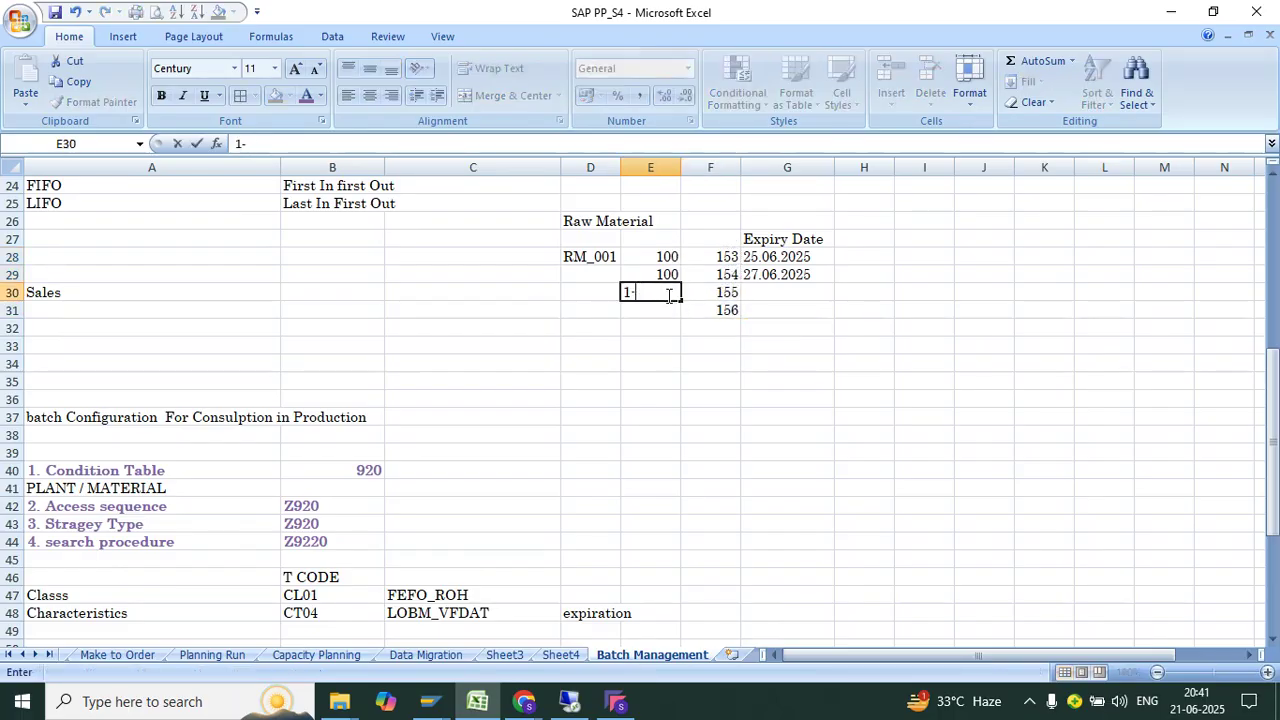
type("00")
key("Return")
type("100")
key("Return")
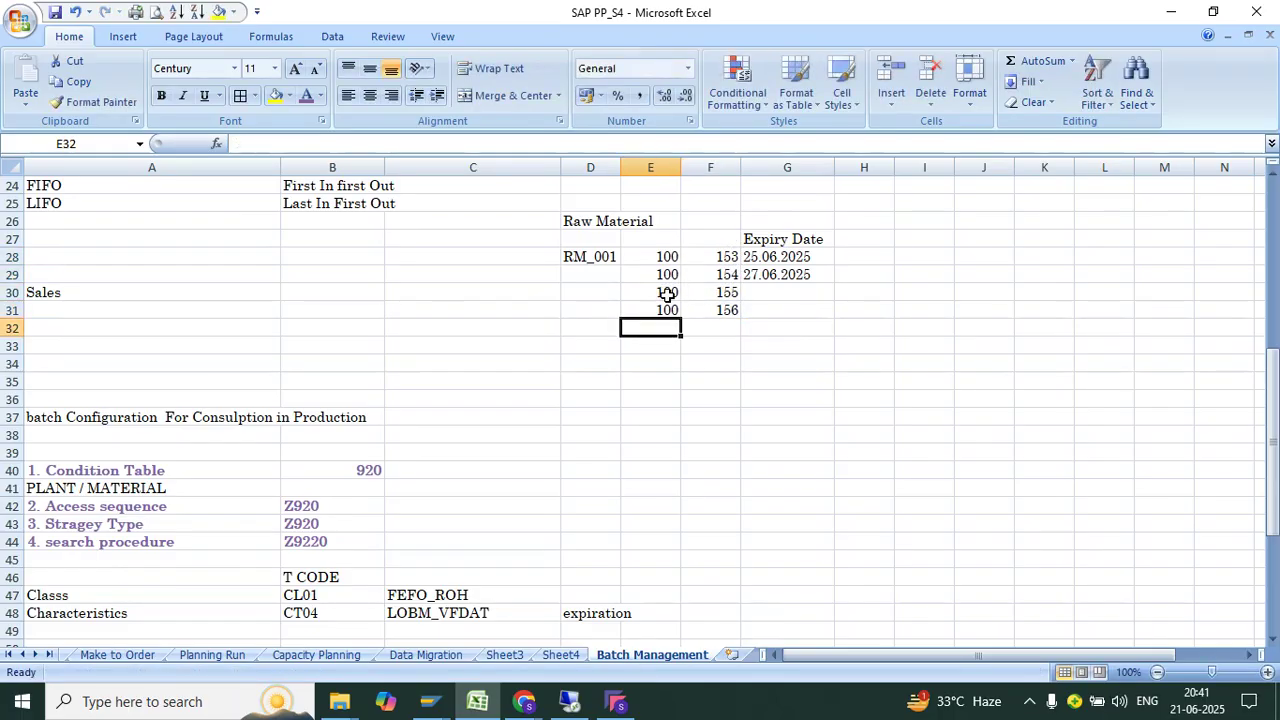
Copy the expiry dates 25.06.2025 and 27.06.2025 to batches 155 and 156, and highlight the batch 153 and 154 entries in yellow.
left_click_drag(588, 257, 805, 278)
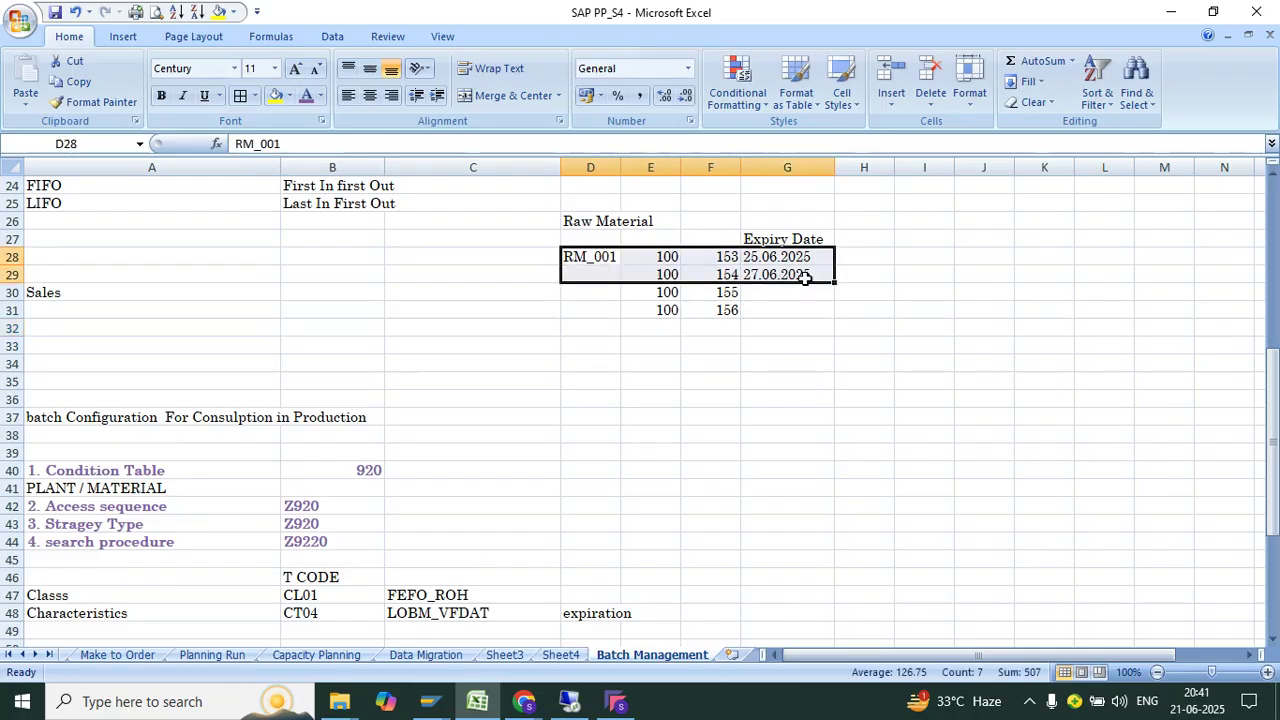
left_click(799, 296)
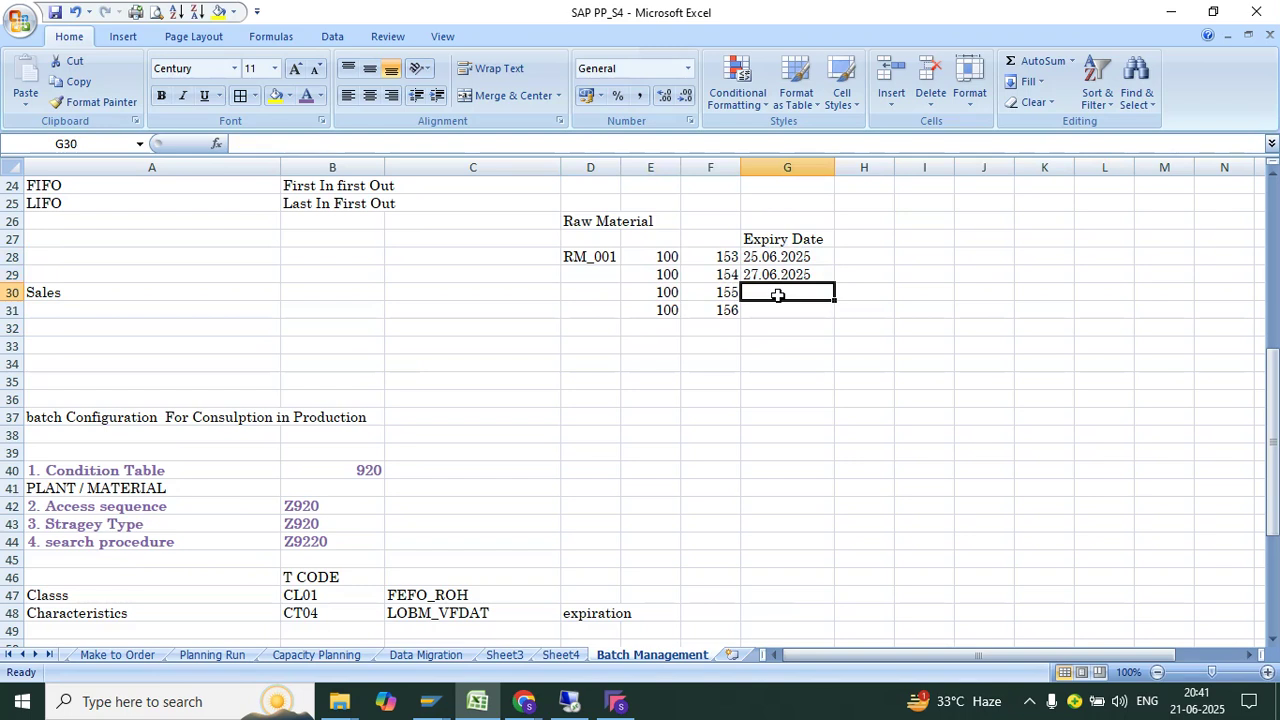
type("25")
key("Escape")
key("Up")
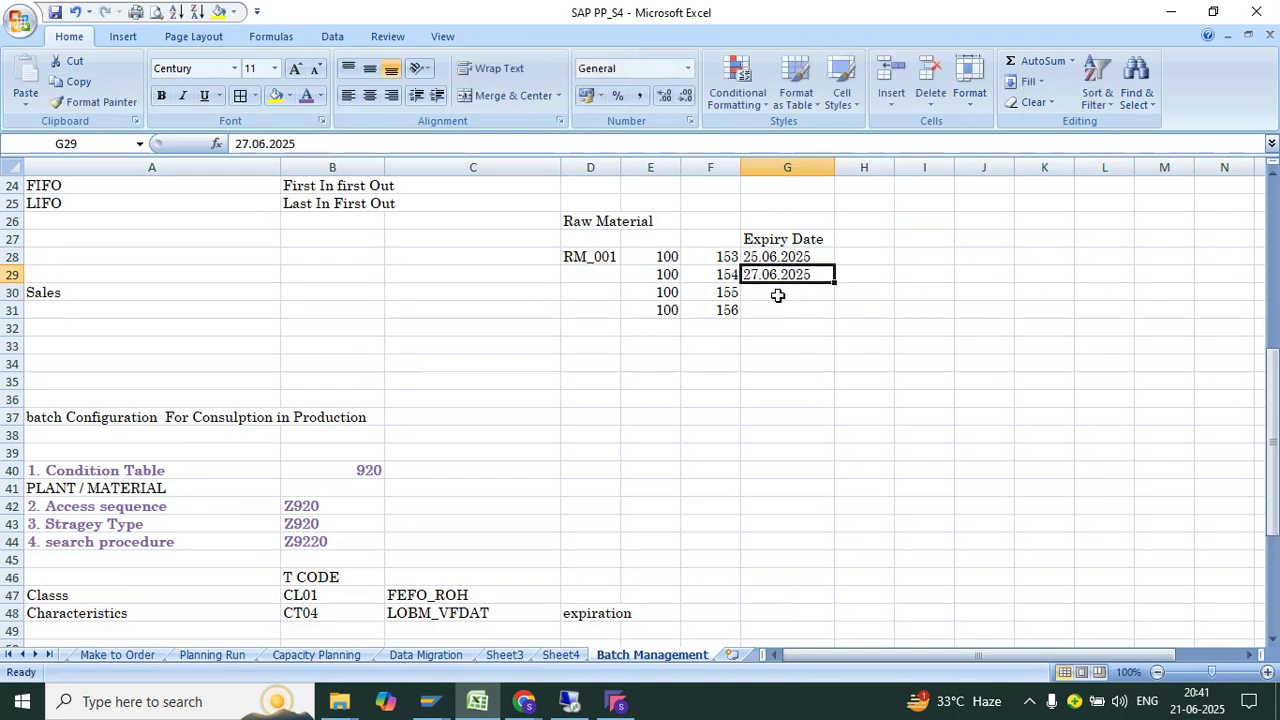
key("Up")
key("shift+Down")
key("ctrl+c")
key("Down")
key("Down")
key("ctrl+v")
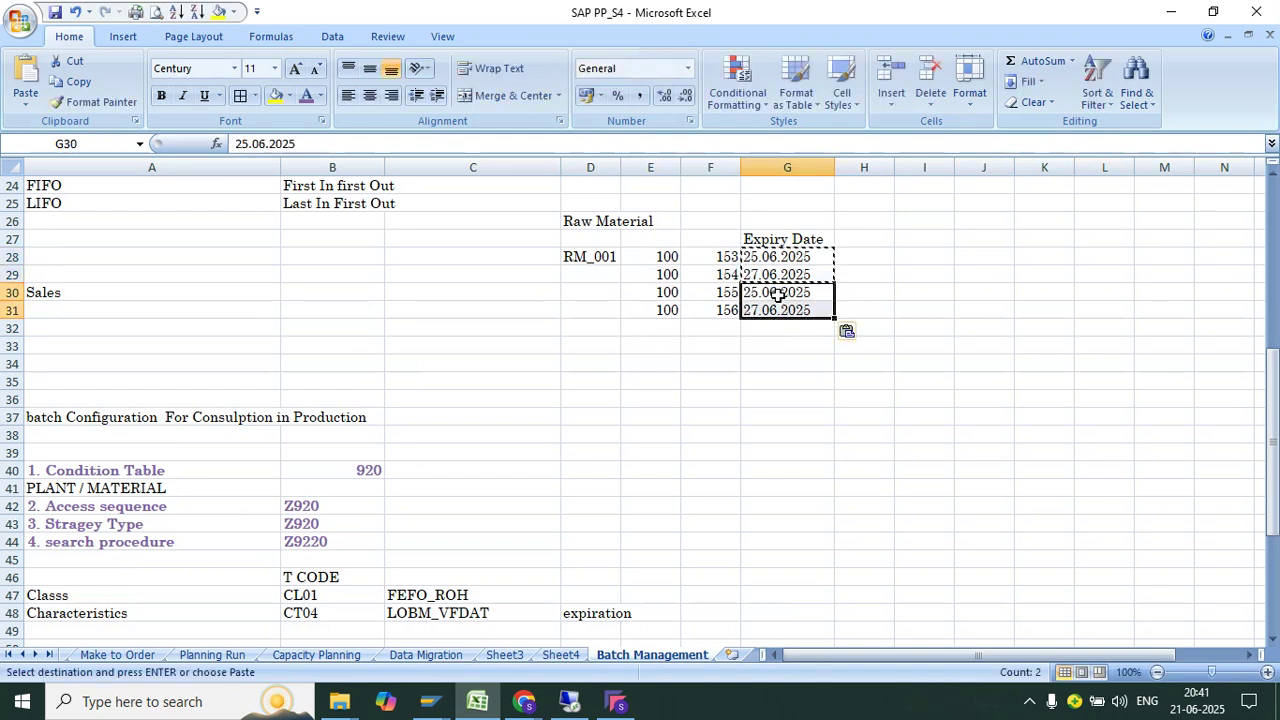
key("Escape")
left_click_drag(790, 272, 650, 257)
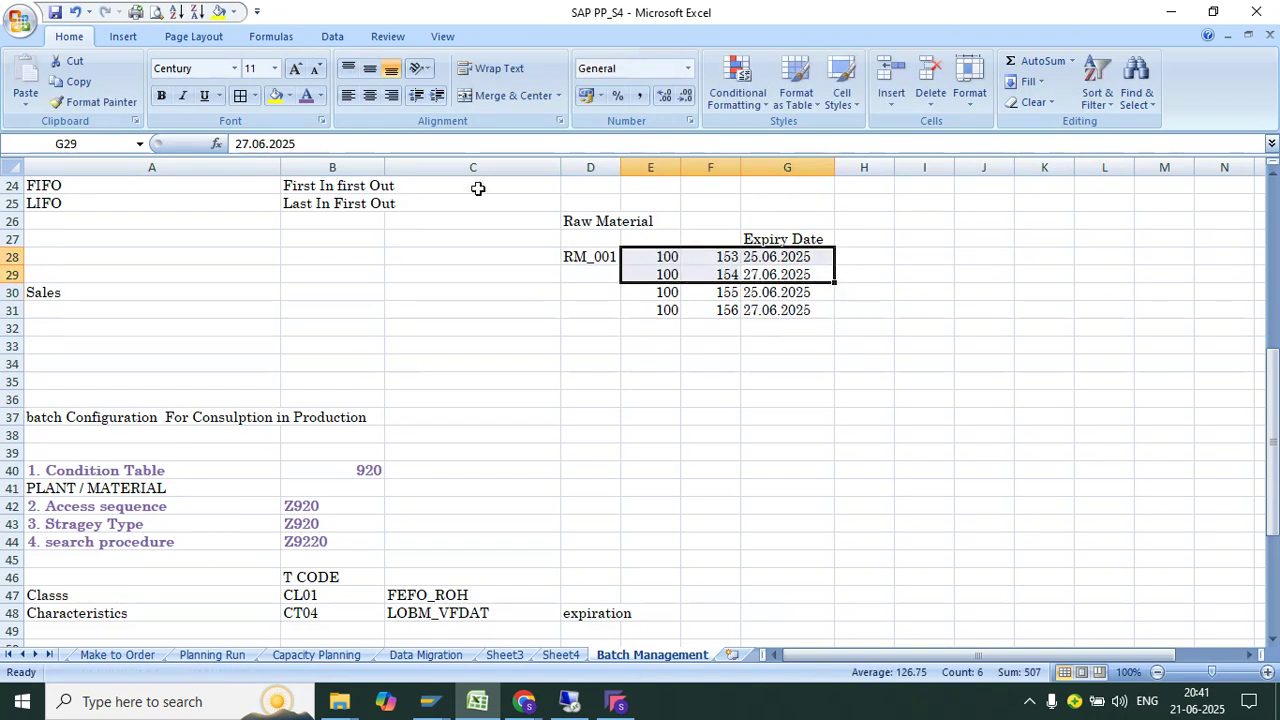
left_click(276, 96)
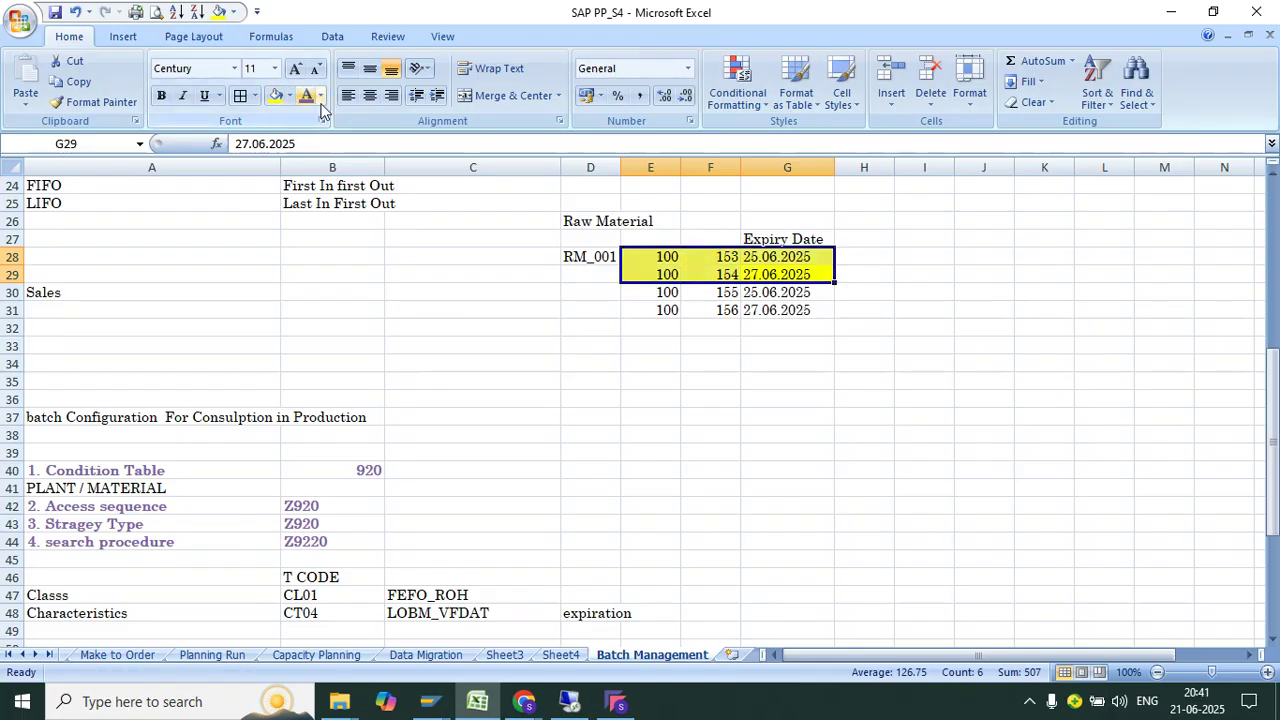
Switch to the SAP remote session and start transaction MIGO.
left_click(569, 701)
left_click(135, 54)
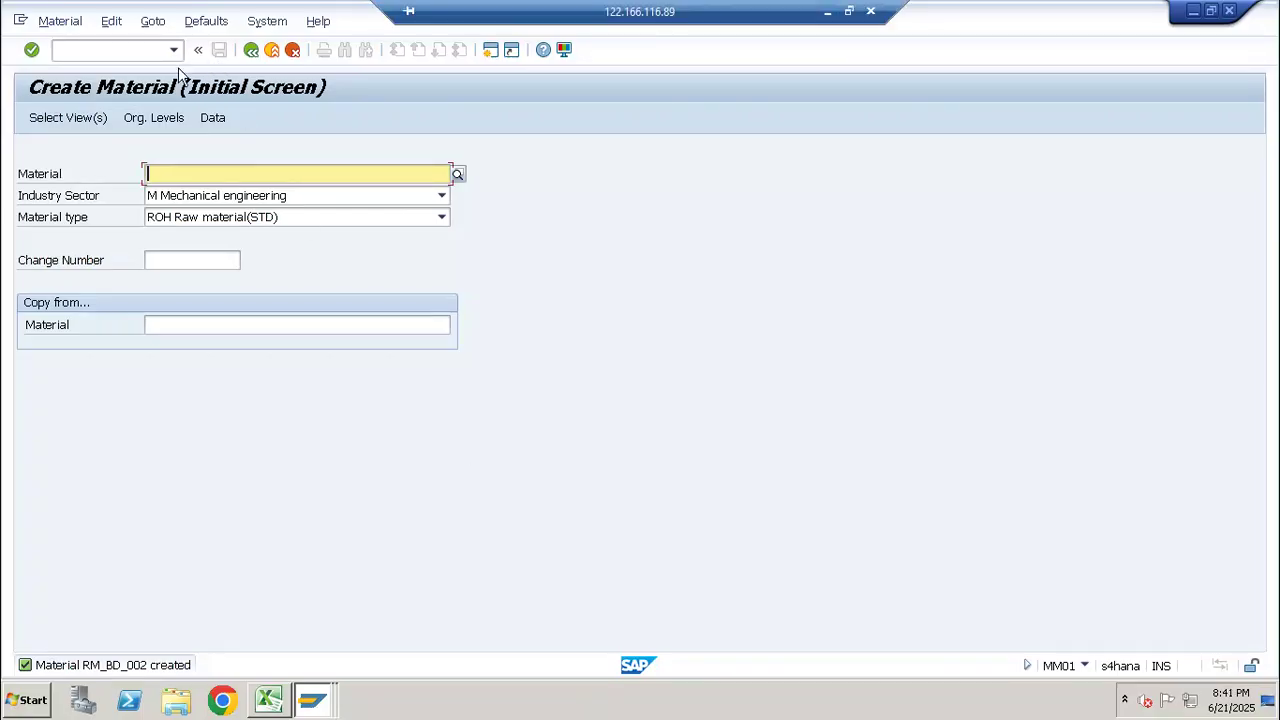
type("/nmigo")
key("Return")
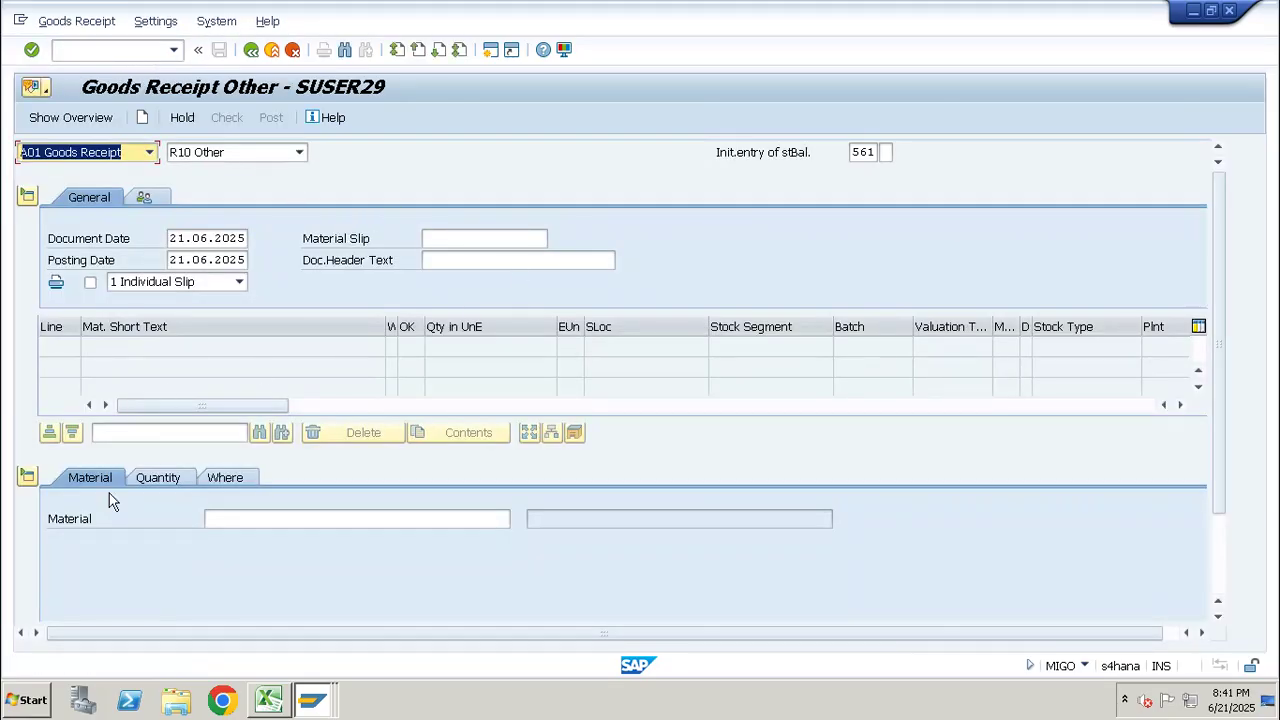
Enter RM_BD_002 as the goods receipt material with a quantity of 100.
left_click(247, 516)
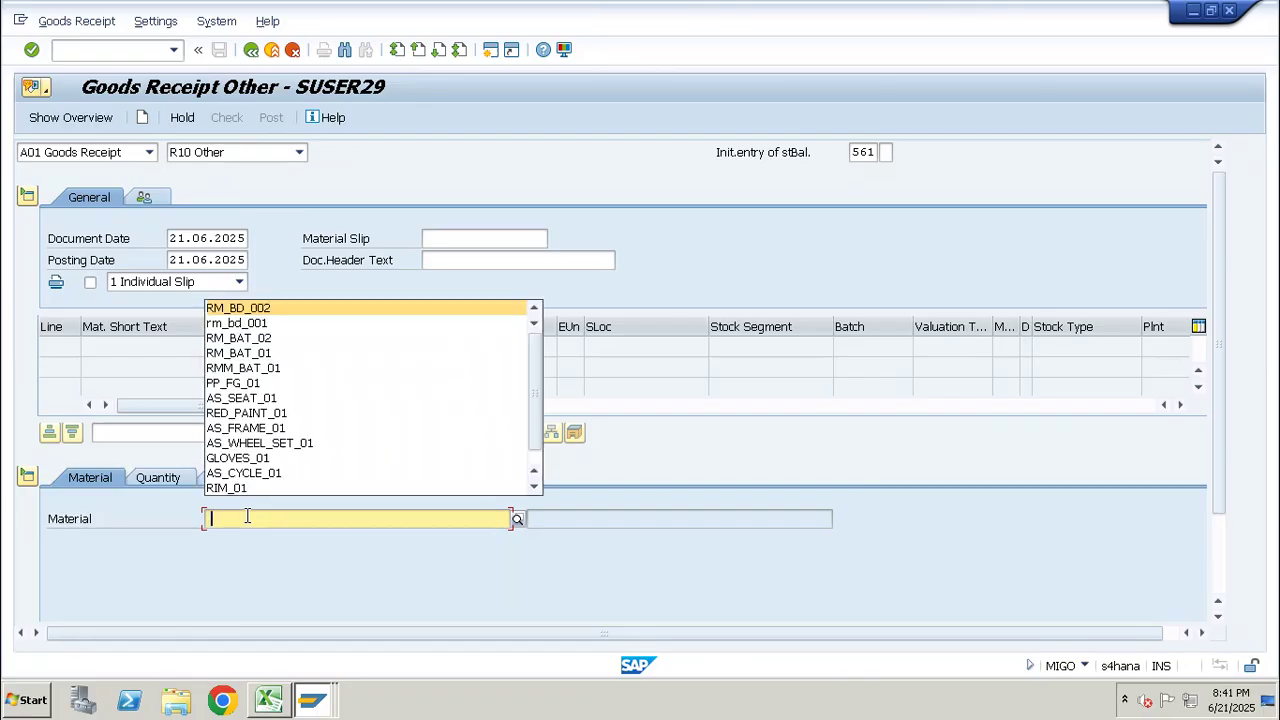
type("RM_BD_002")
key("Return")
left_click(147, 484)
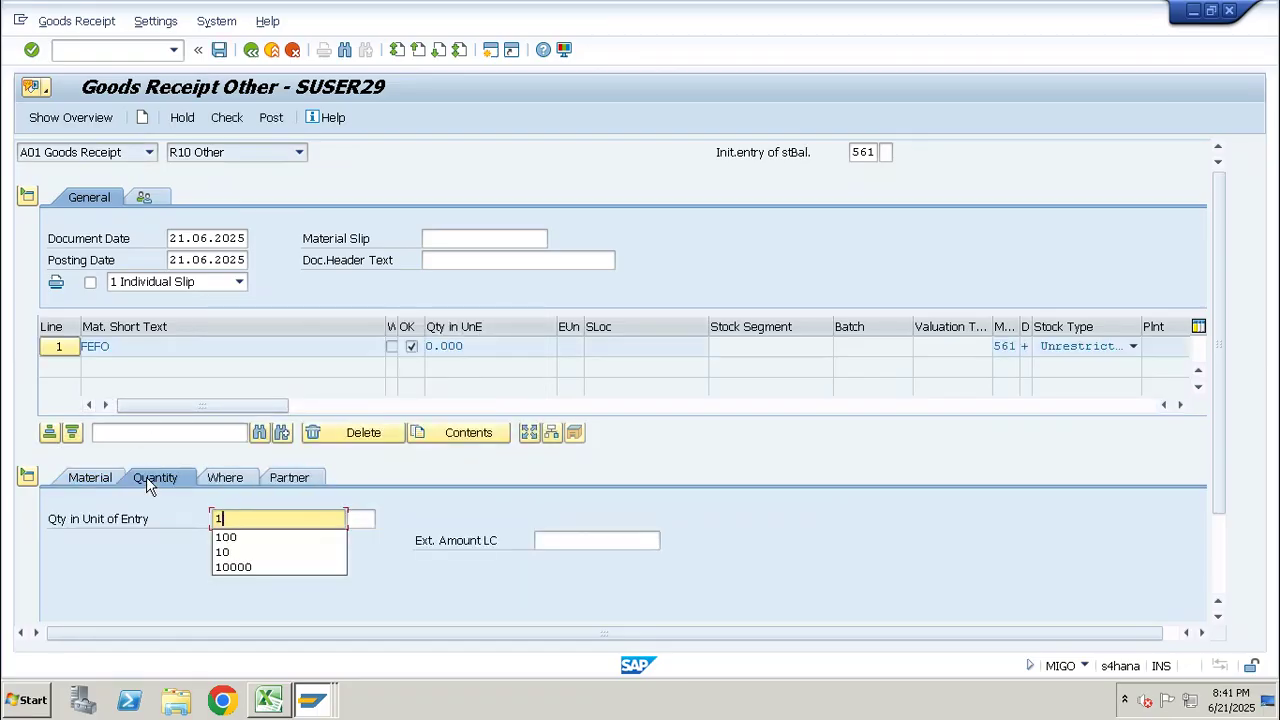
type("100")
key("Return")
Set plant LP01 and storage location WP01 for the goods receipt item.
scroll(305, 510, "down", 3)
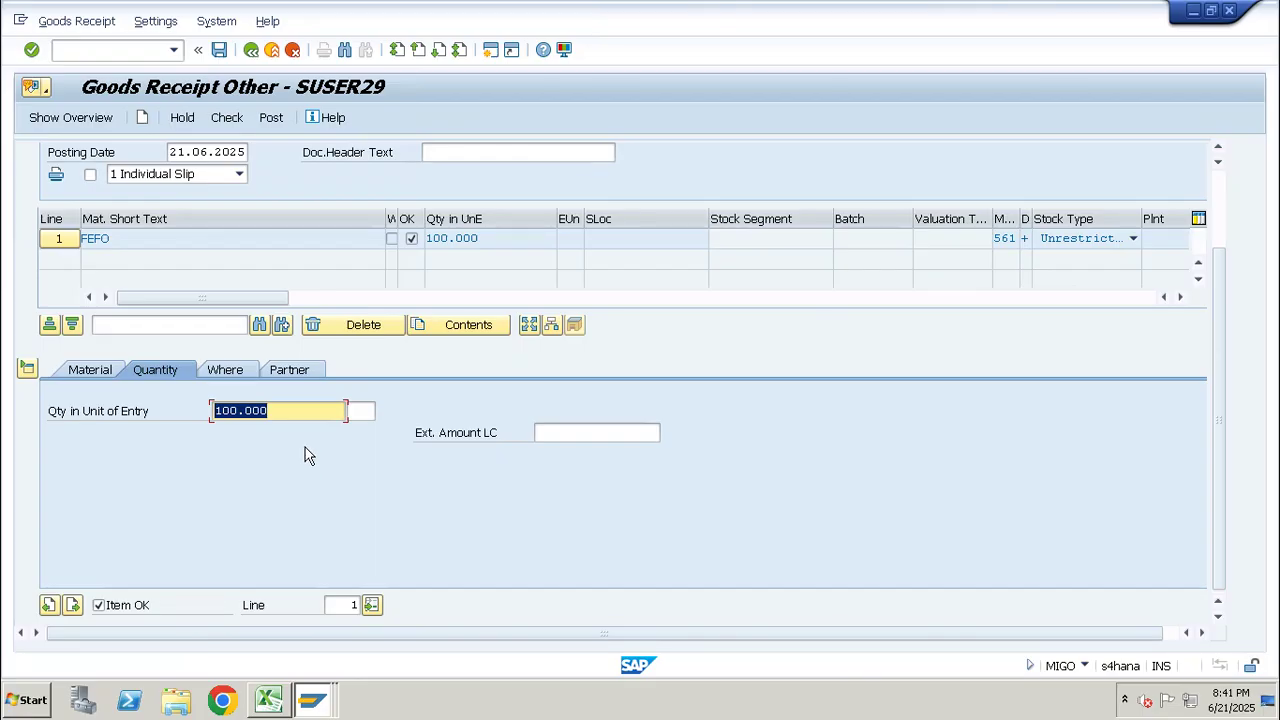
left_click(222, 370)
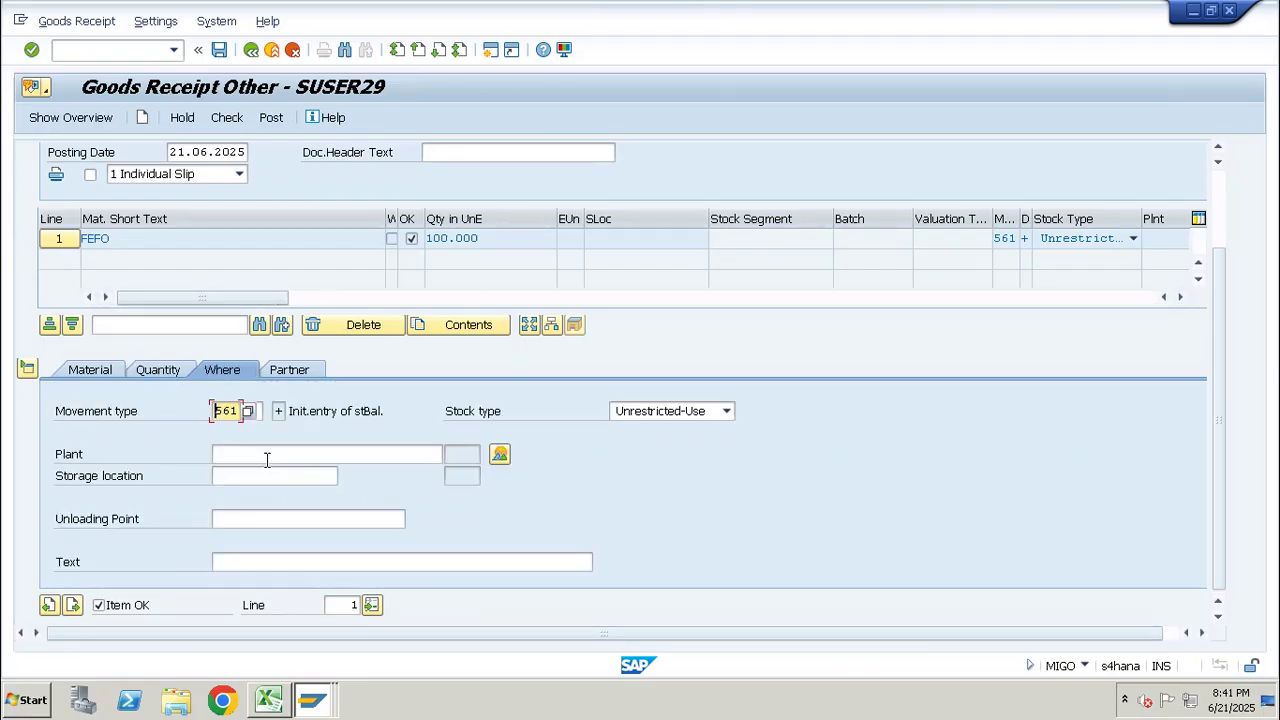
left_click(272, 454)
key("Down")
key("Tab")
key("Down")
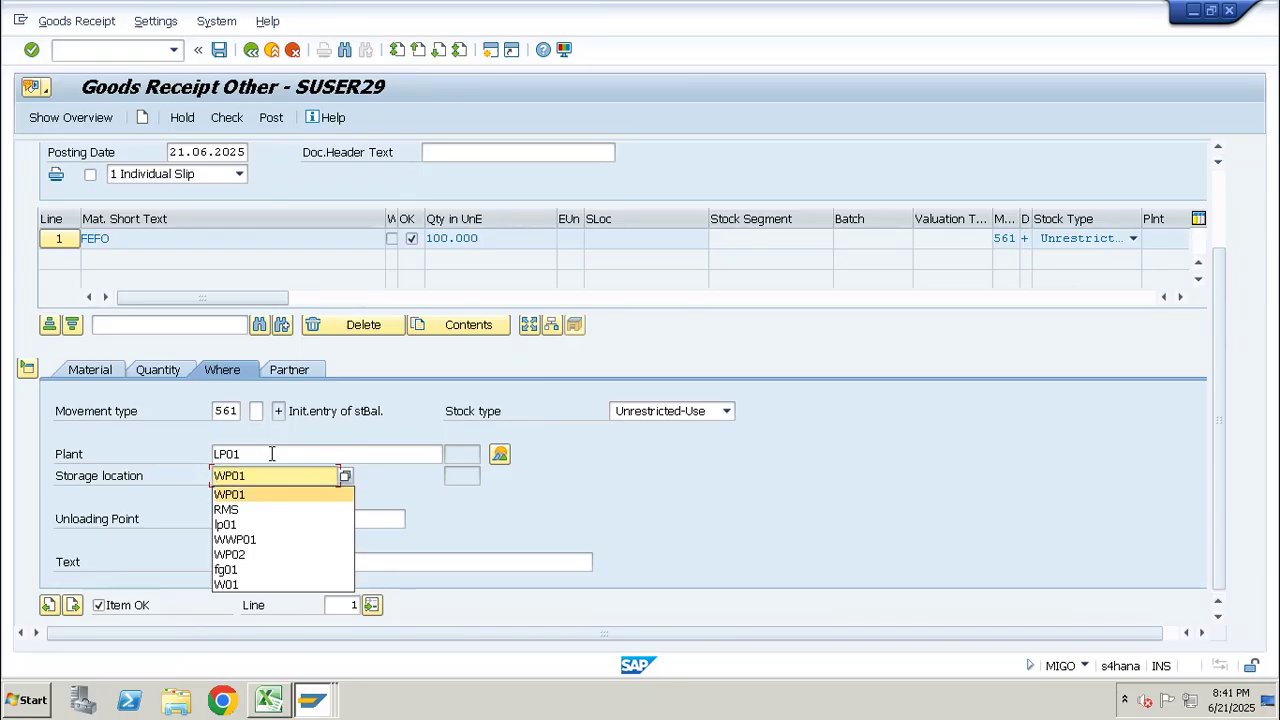
key("Return")
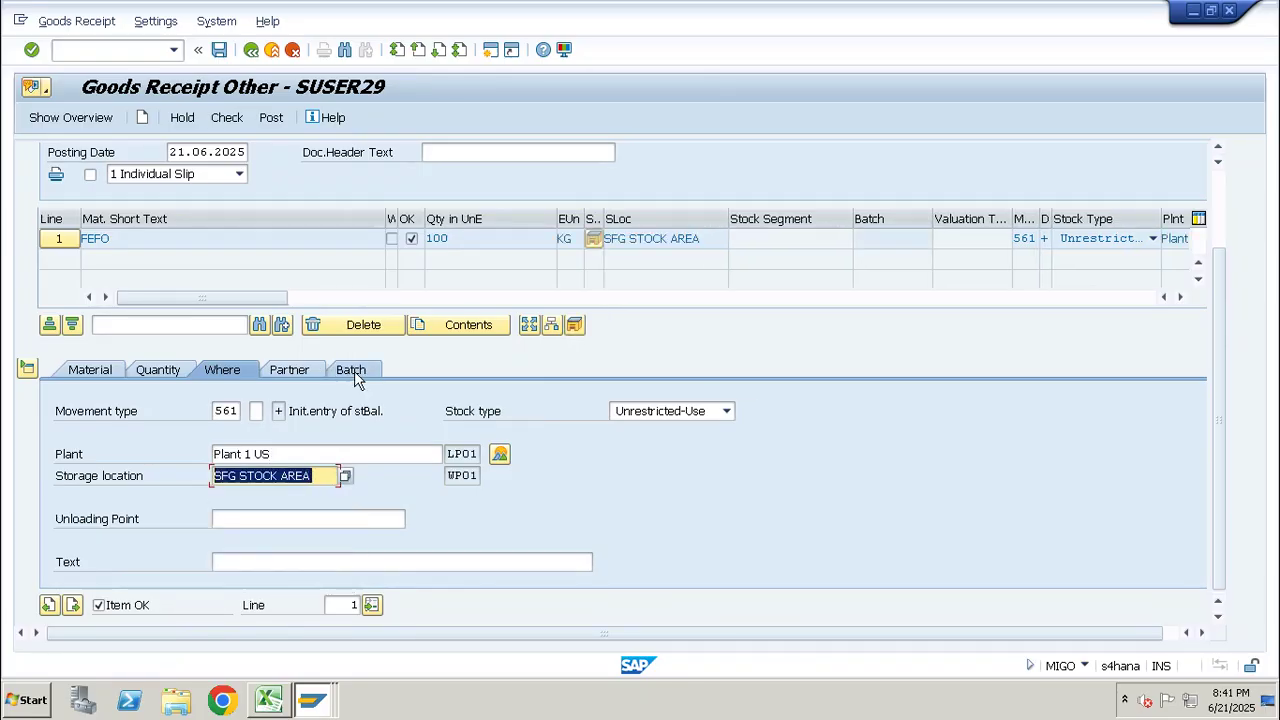
Set the item's SLED/BBD date to 25.06.2025, then check and post the goods receipt.
left_click(348, 370)
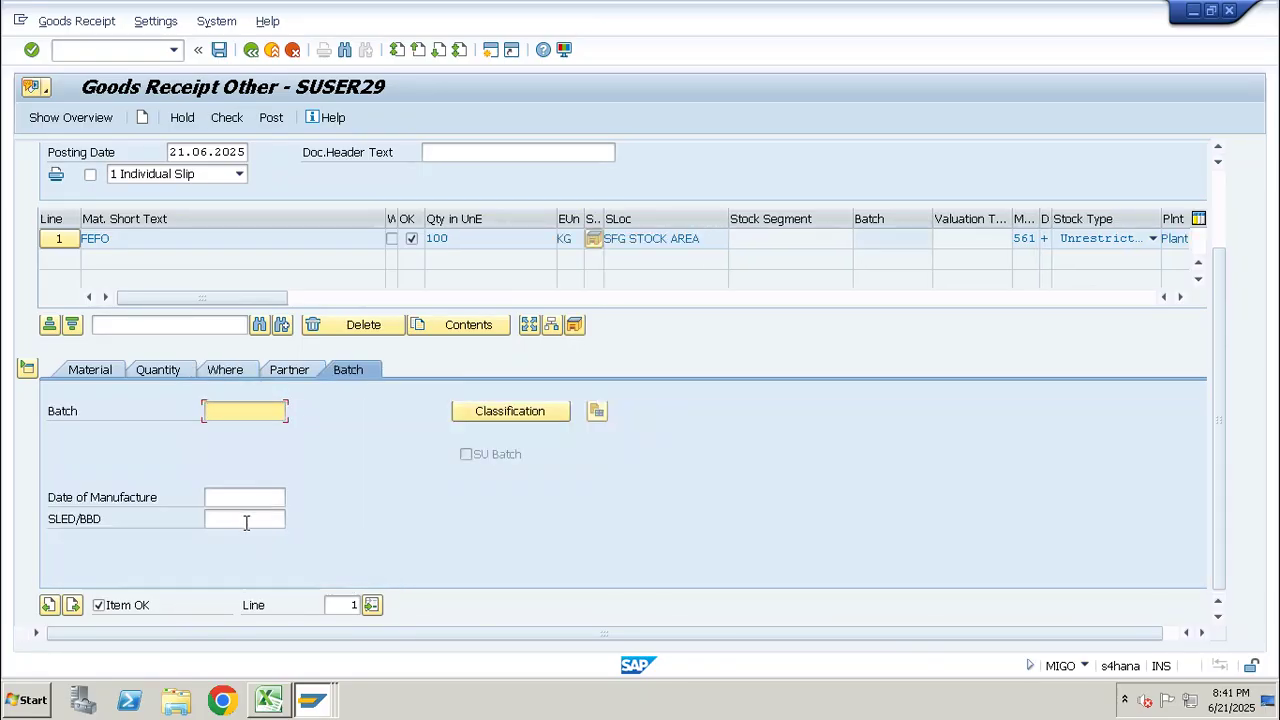
left_click(246, 523)
key("Down")
key("Down")
key("Return")
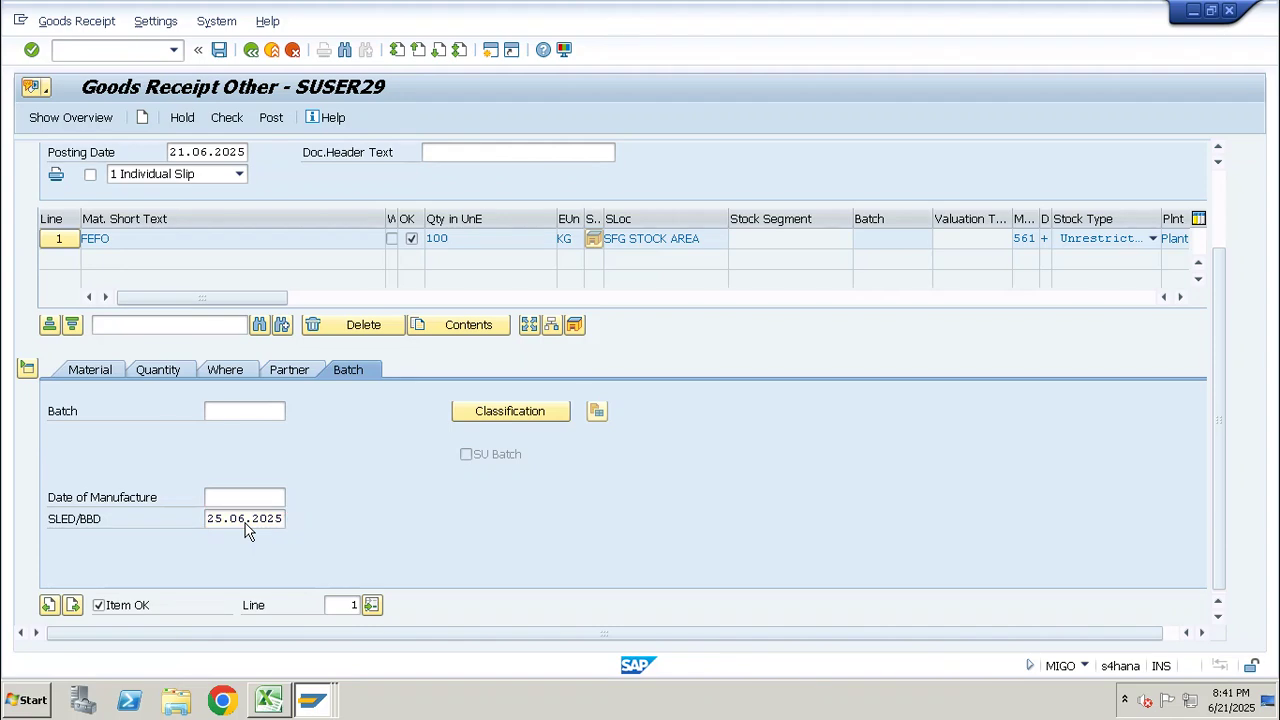
double_click(245, 523)
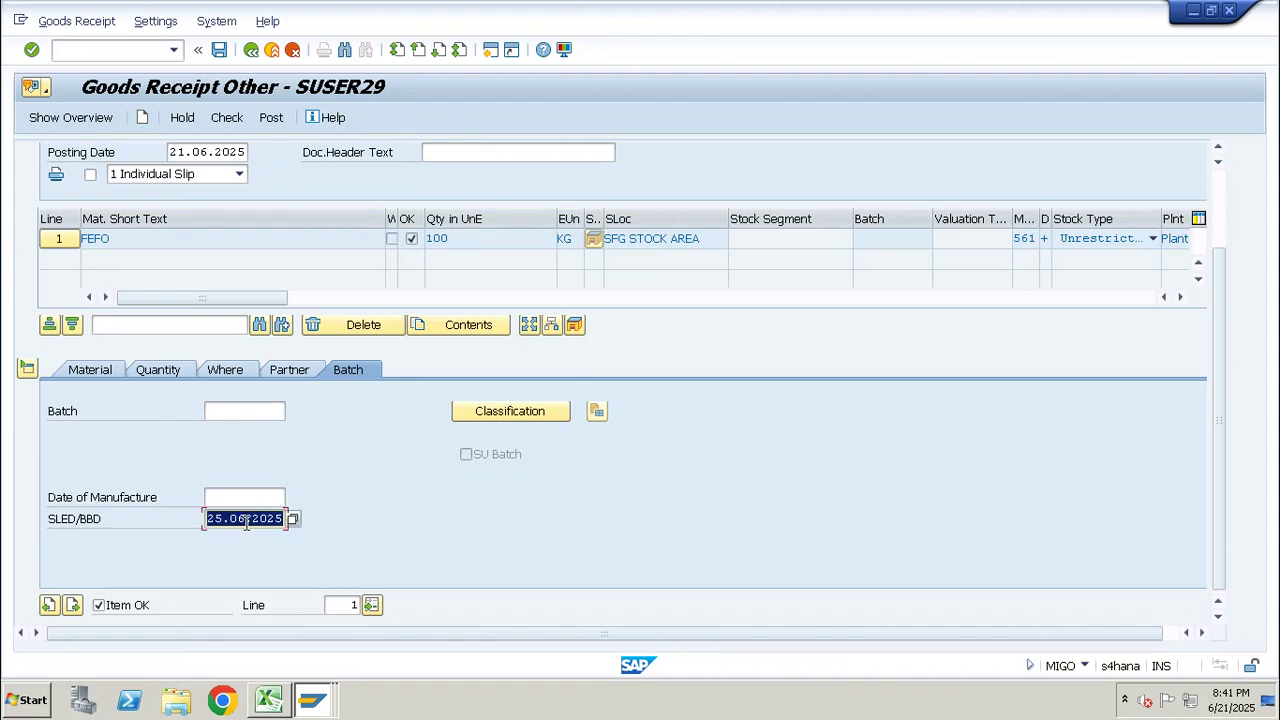
left_click(236, 117)
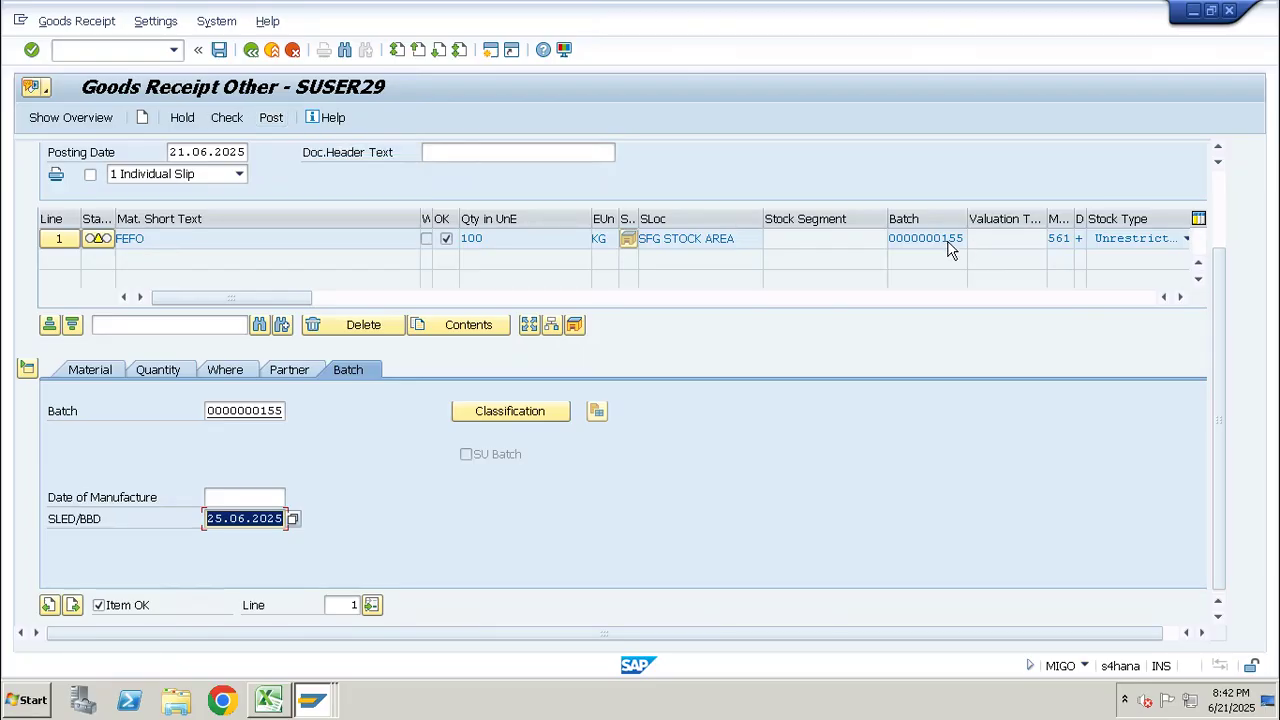
left_click(276, 119)
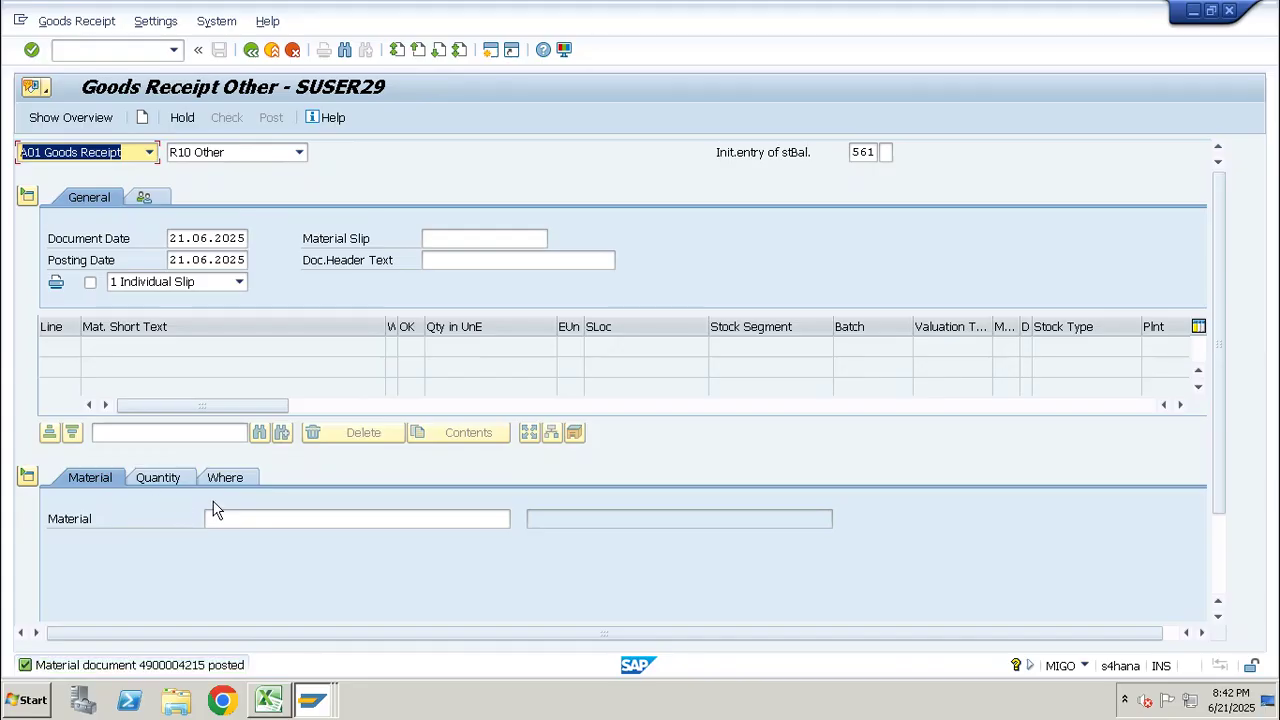
Begin a second goods receipt for material RM_BD_002 with a quantity of 100.
left_click(220, 516)
key("Down")
key("Down")
key("Return")
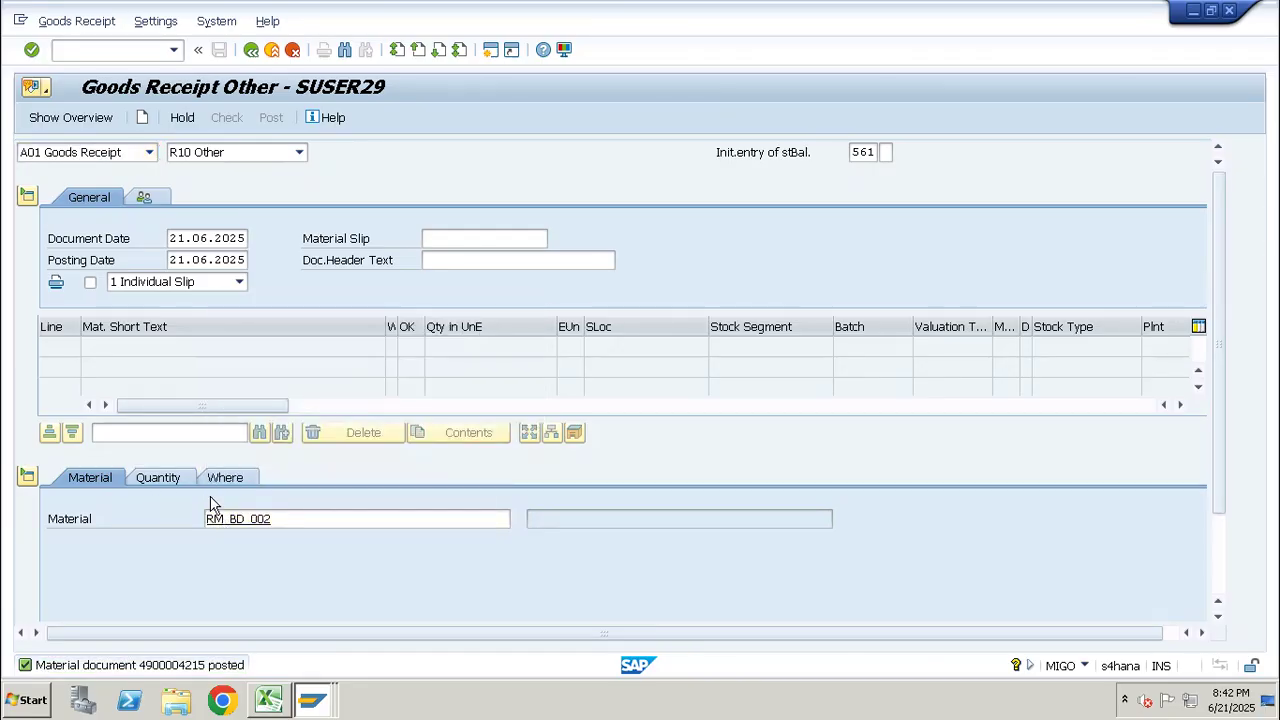
left_click(160, 480)
type("100")
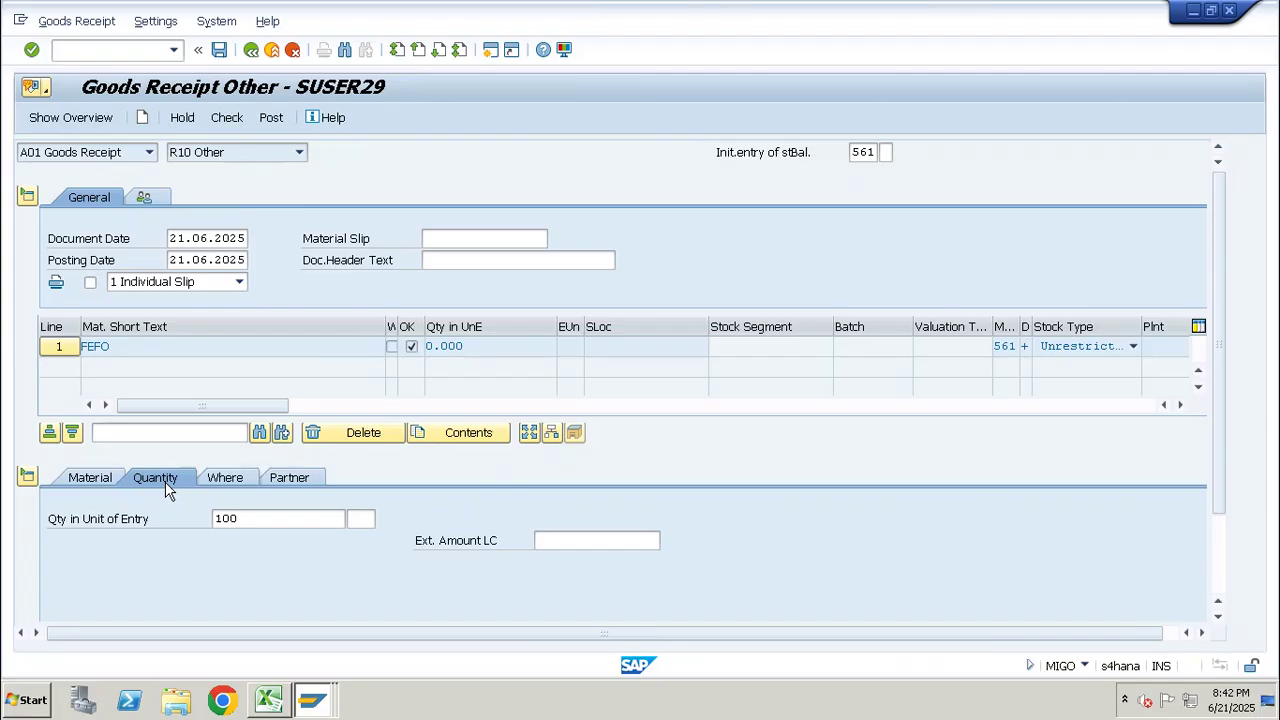
key("Return")
Assign plant LP01 and storage location WP01 to the second receipt's item.
left_click(223, 479)
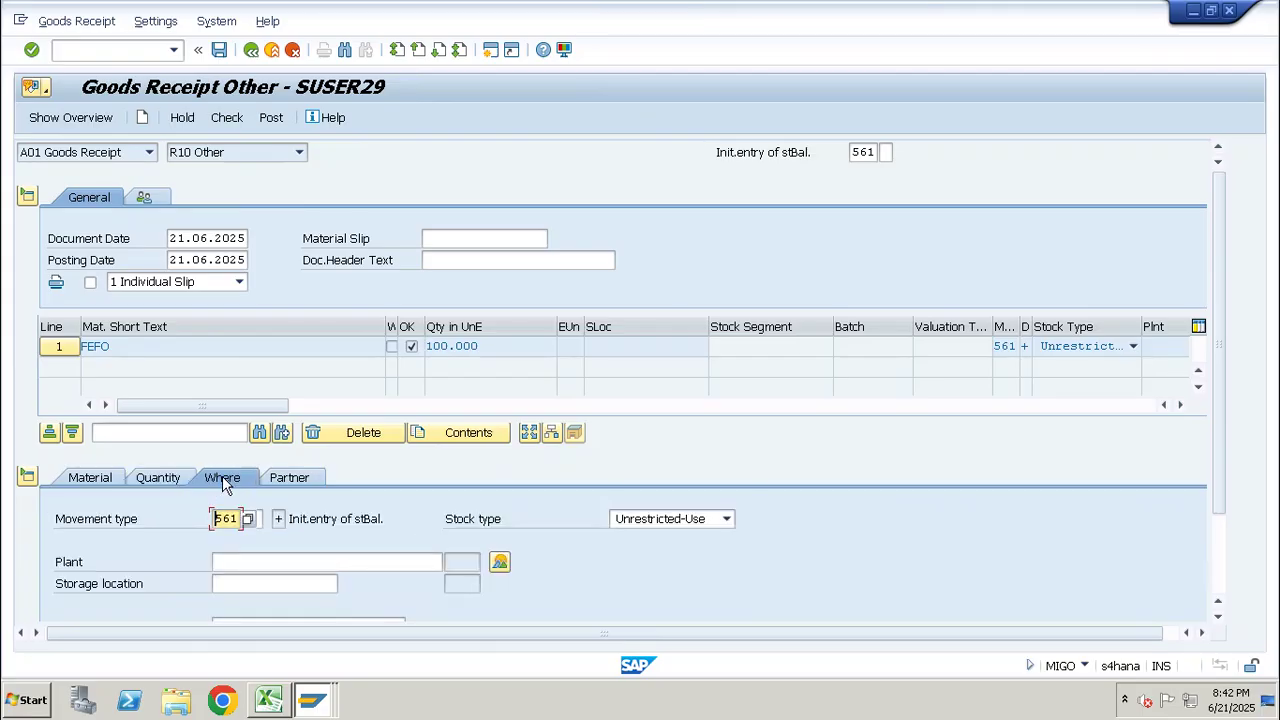
key("Tab")
key("Tab")
key("Down")
key("Down")
key("Return")
key("Tab")
key("Down")
key("Down")
key("Return")
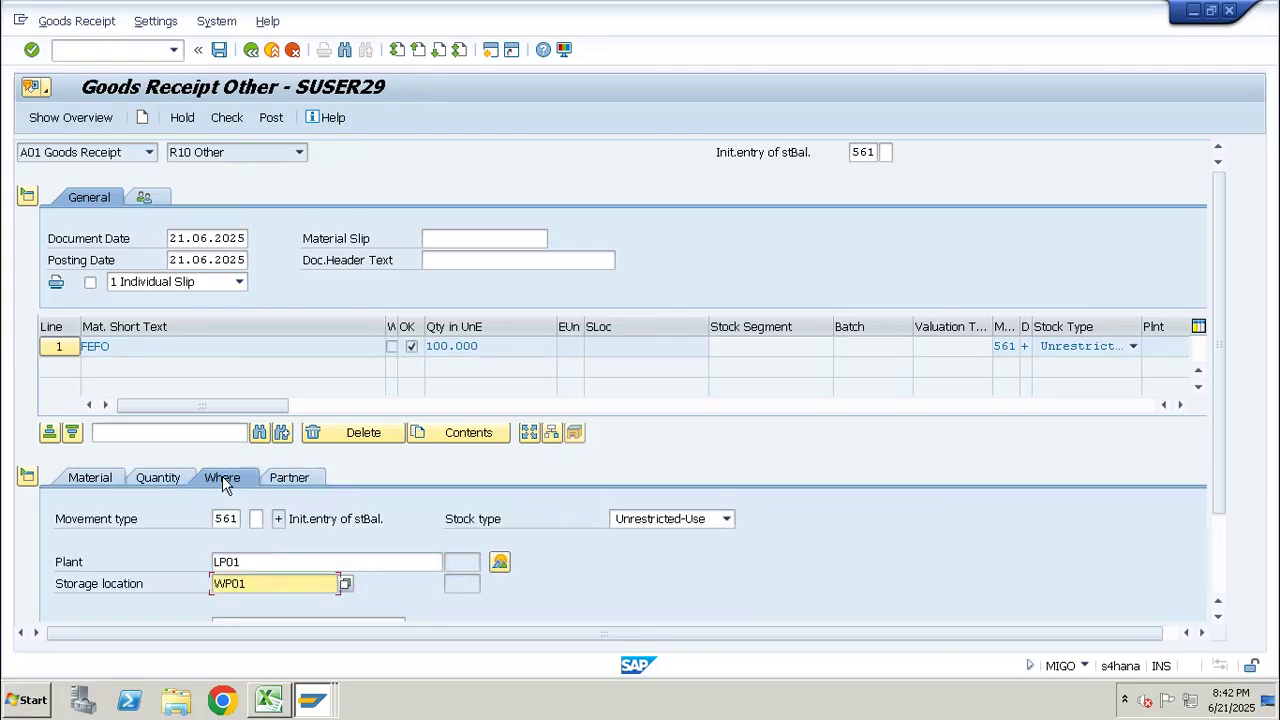
key("Return")
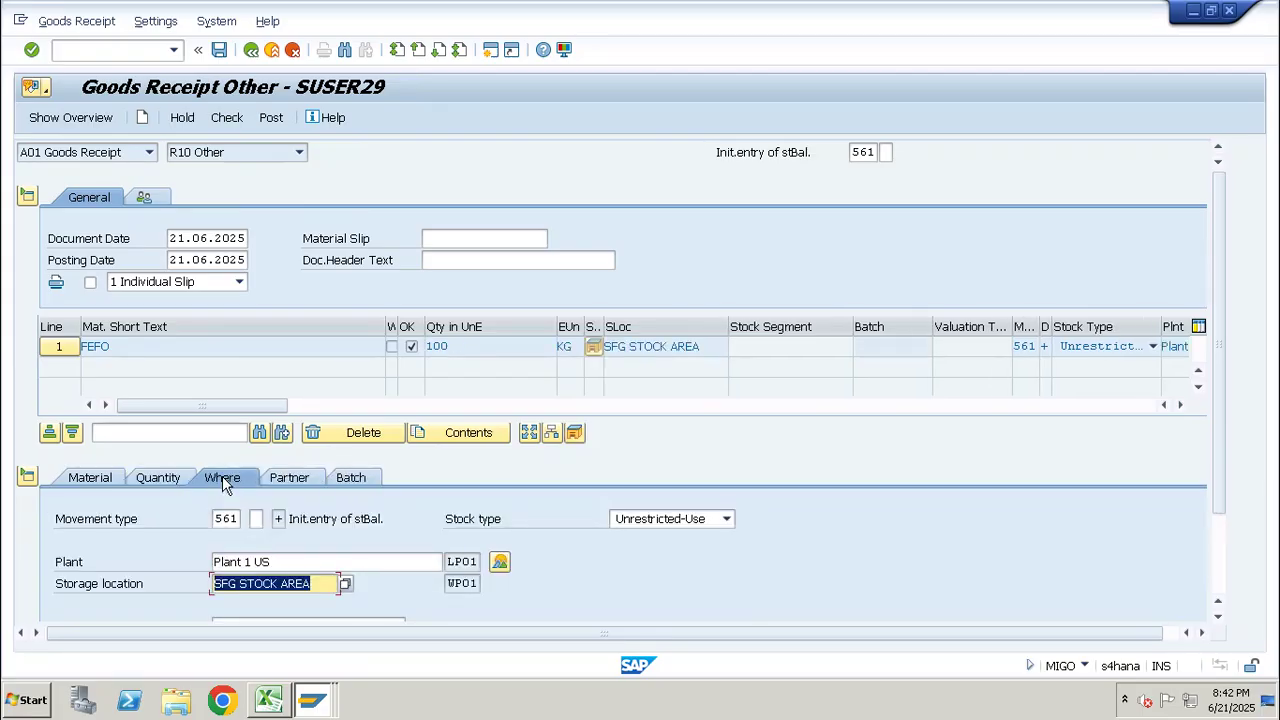
Set the batch's SLED/BBD date to 27.06.2025 in the second goods receipt.
left_click(349, 479)
left_click(224, 610)
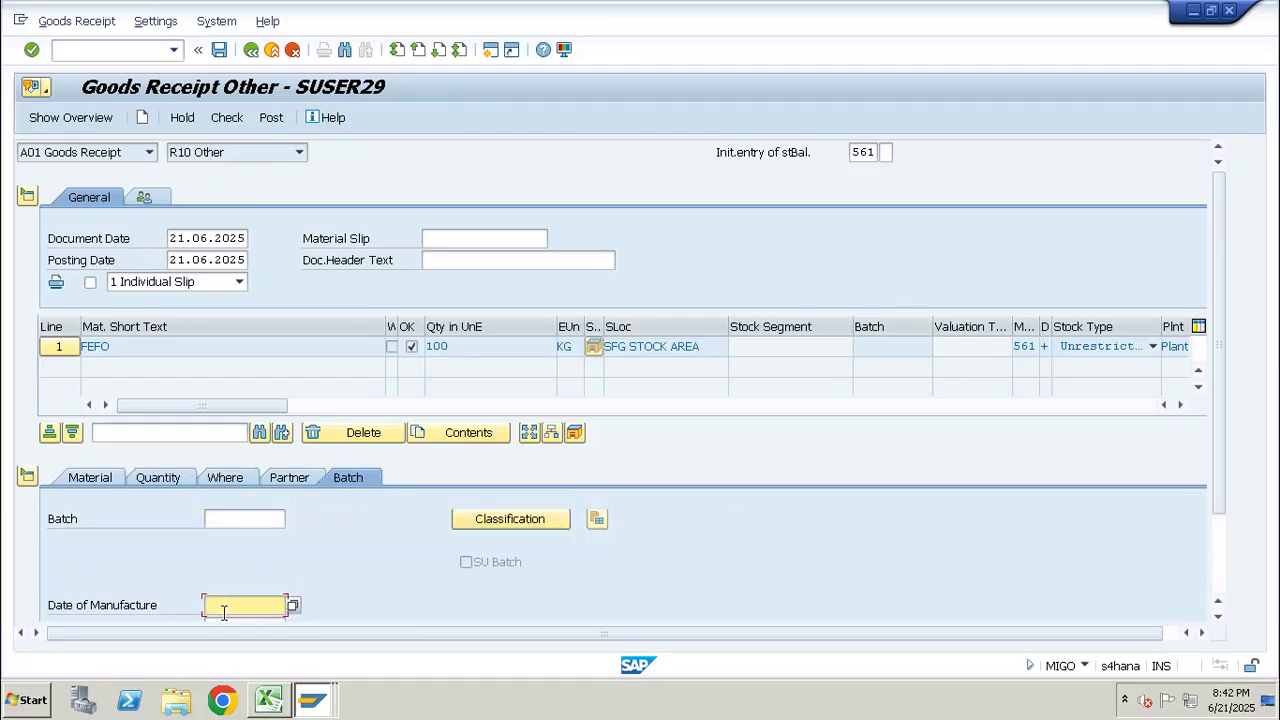
key("Tab")
key("Down")
key("Down")
key("Down")
key("Return")
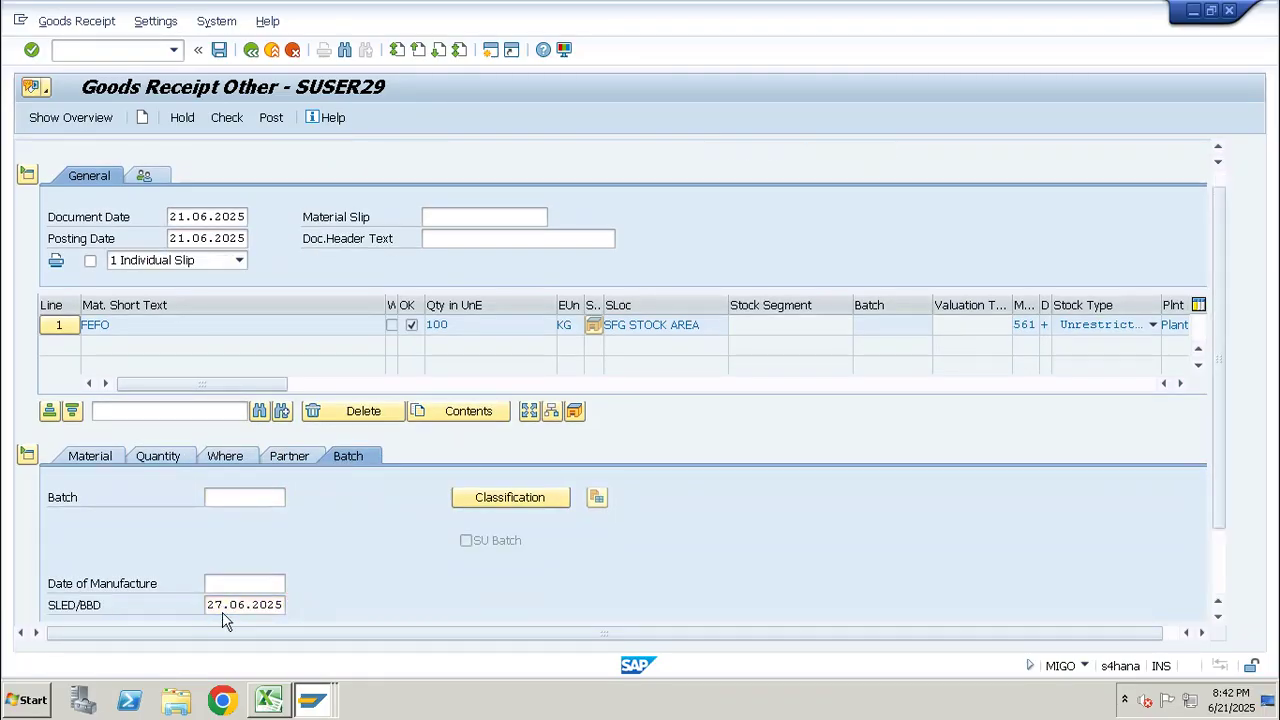
scroll(223, 614, "down", 2)
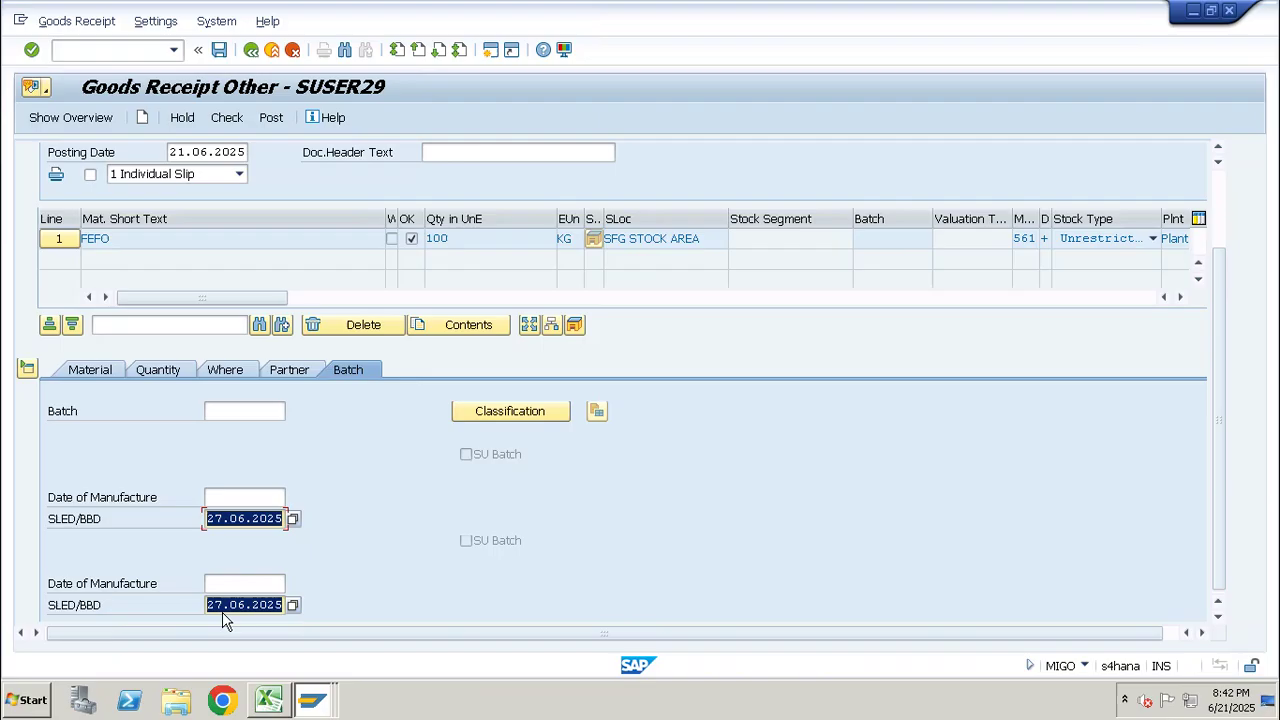
Post the second goods receipt and accept the batch creation message.
left_click(92, 370)
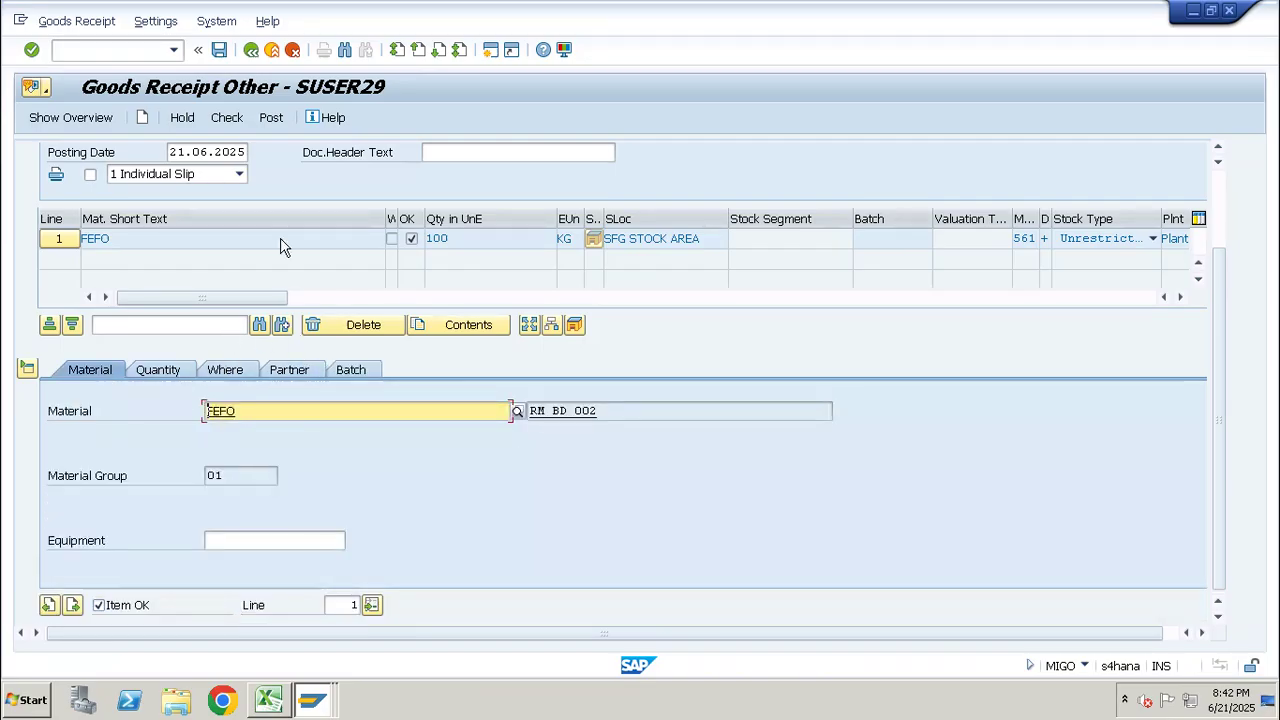
left_click(271, 118)
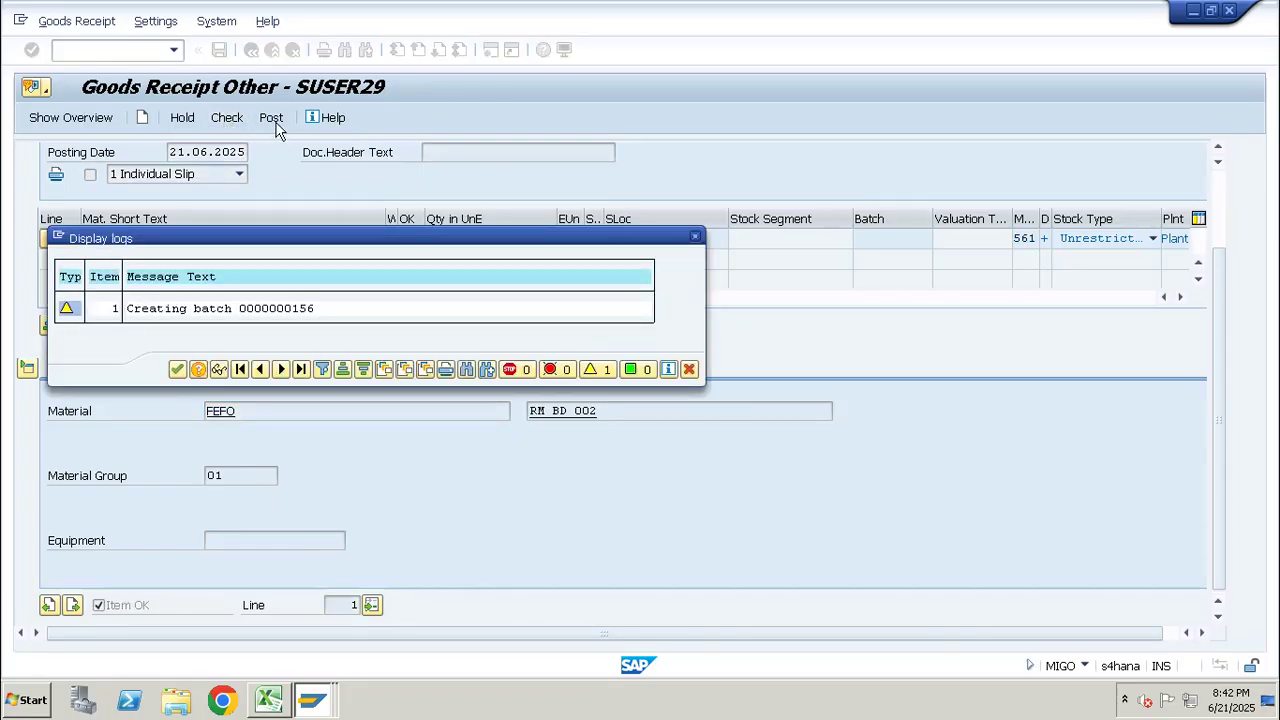
key("Return")
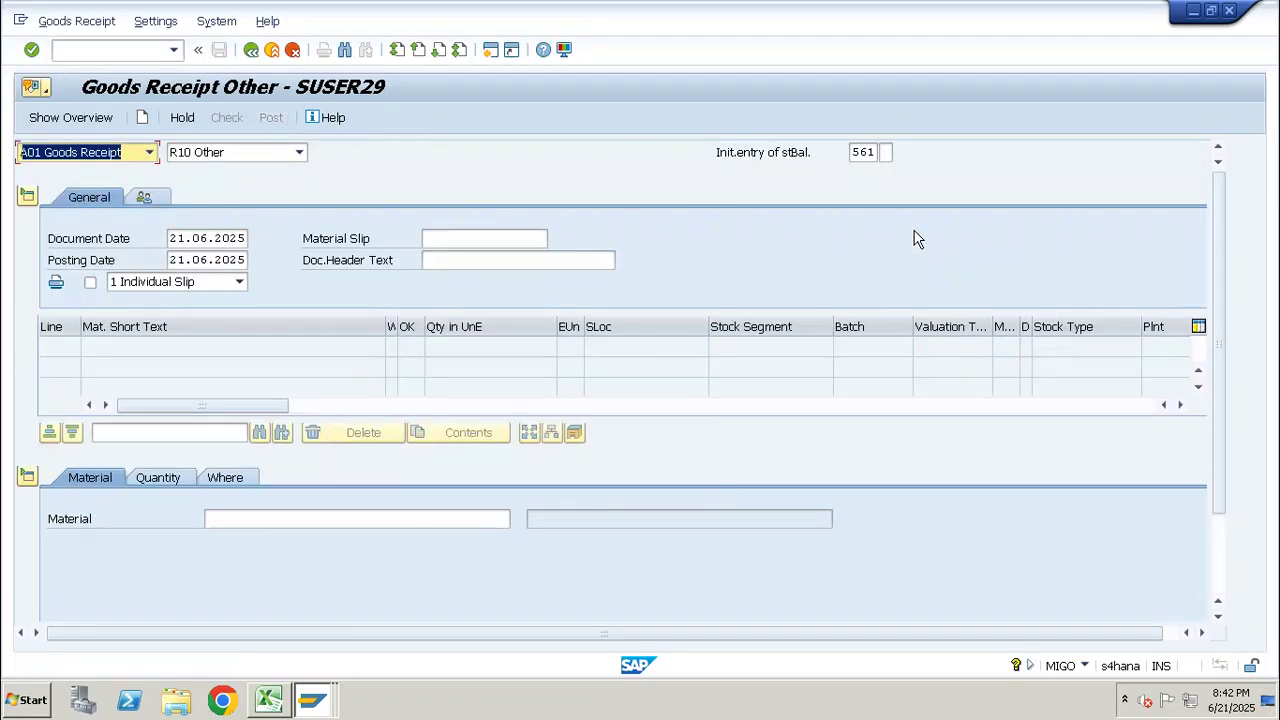
In the Excel sheet, fill the batch 155 and 156 rows (E30:G31) green and widen column G.
left_click(843, 11)
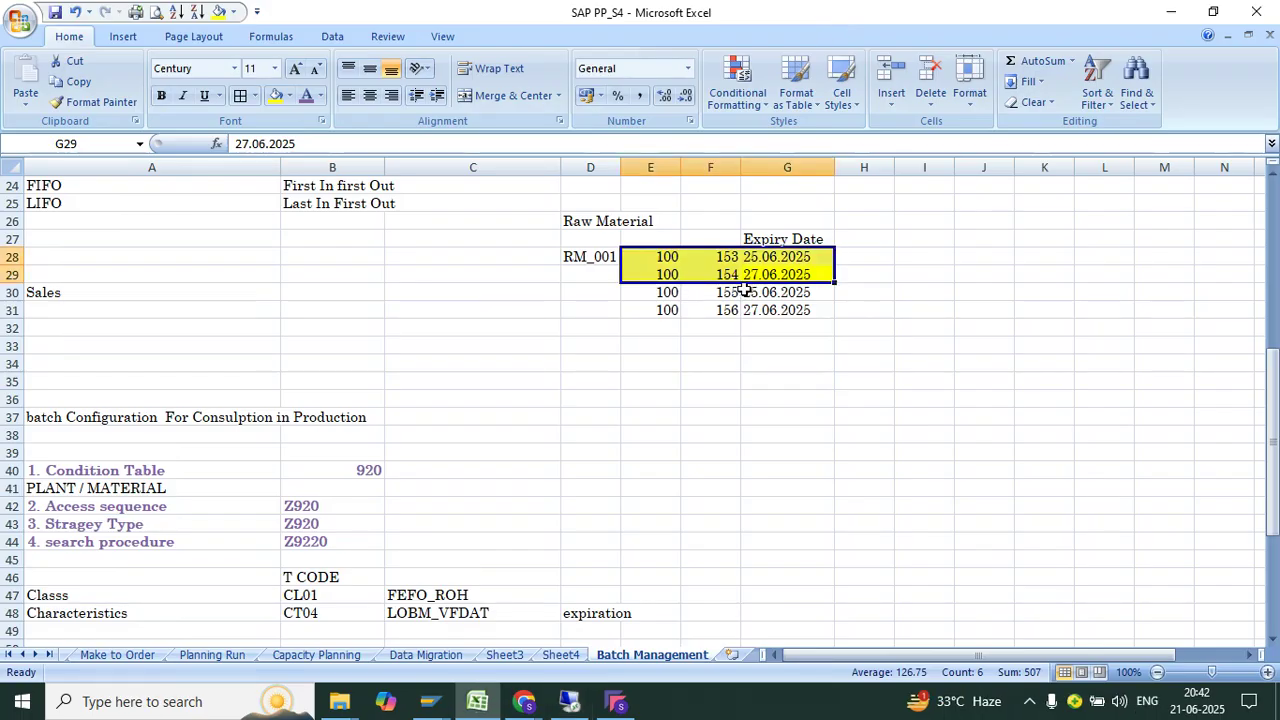
left_click_drag(662, 292, 786, 311)
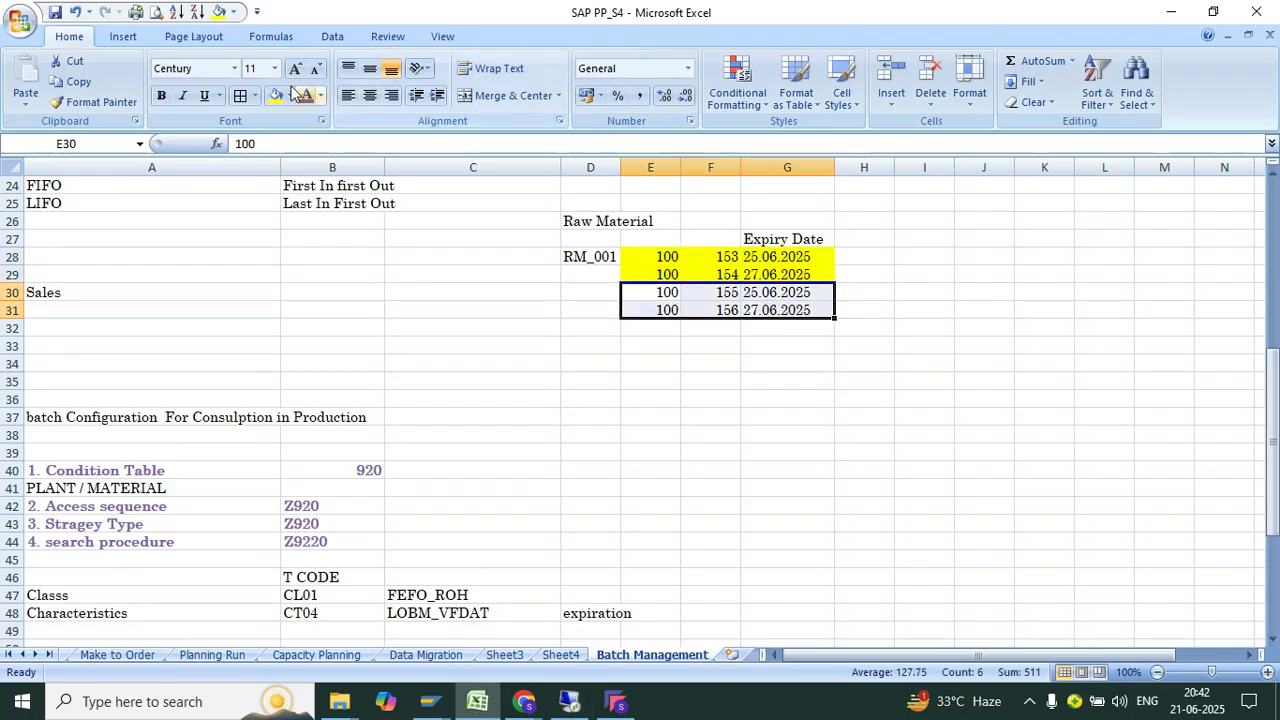
left_click(289, 96)
left_click(353, 236)
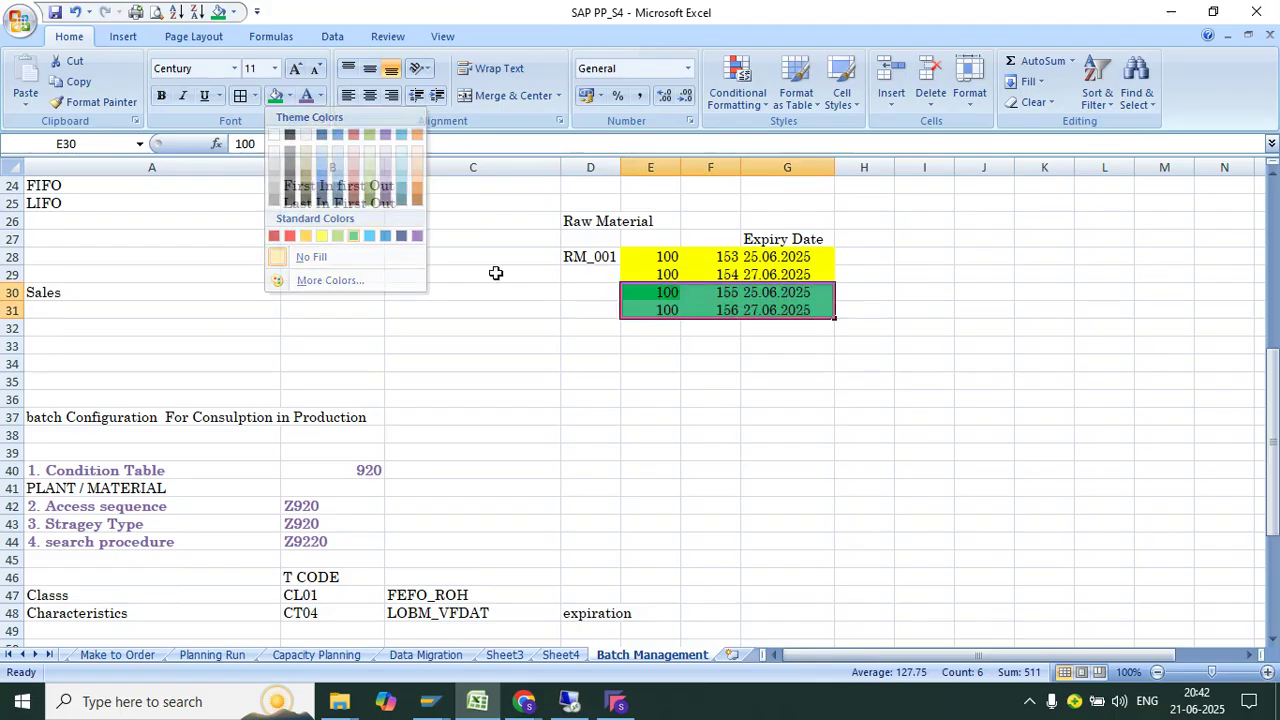
left_click_drag(834, 167, 880, 167)
Enter the note "will not work bceuase class was not assined in material master" in H28 beside batch 153.
left_click(893, 256)
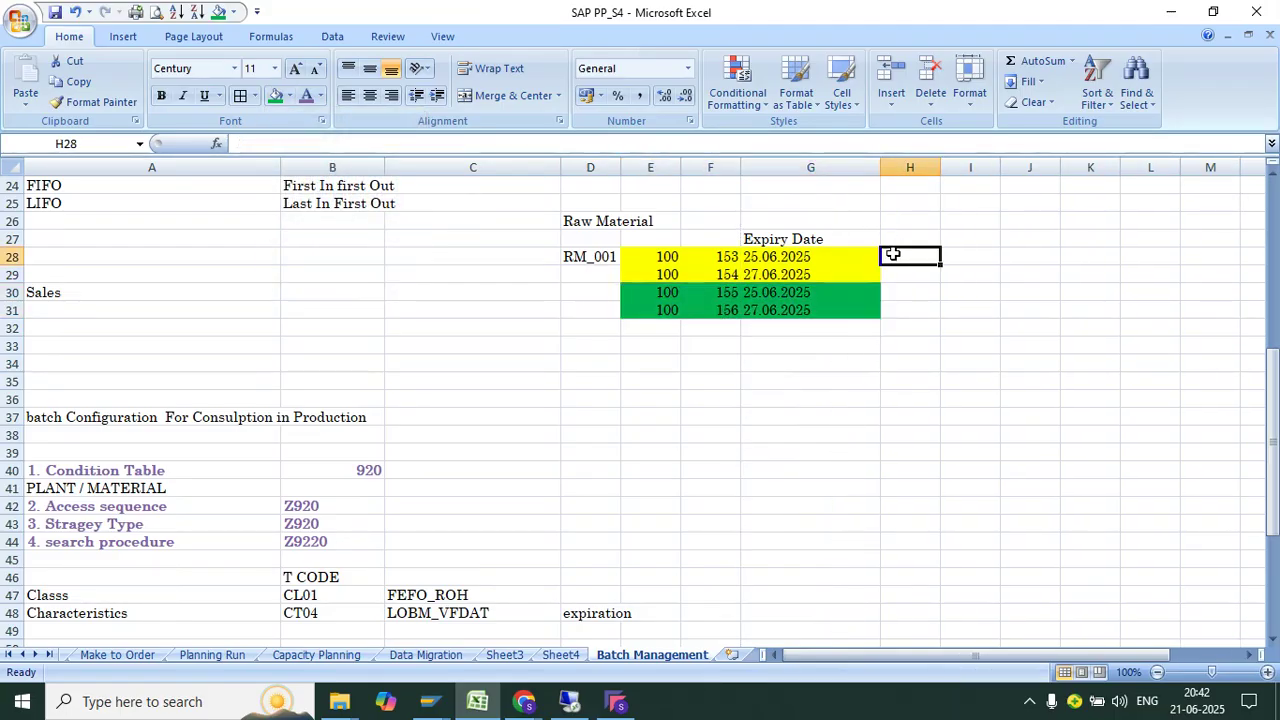
type("will")
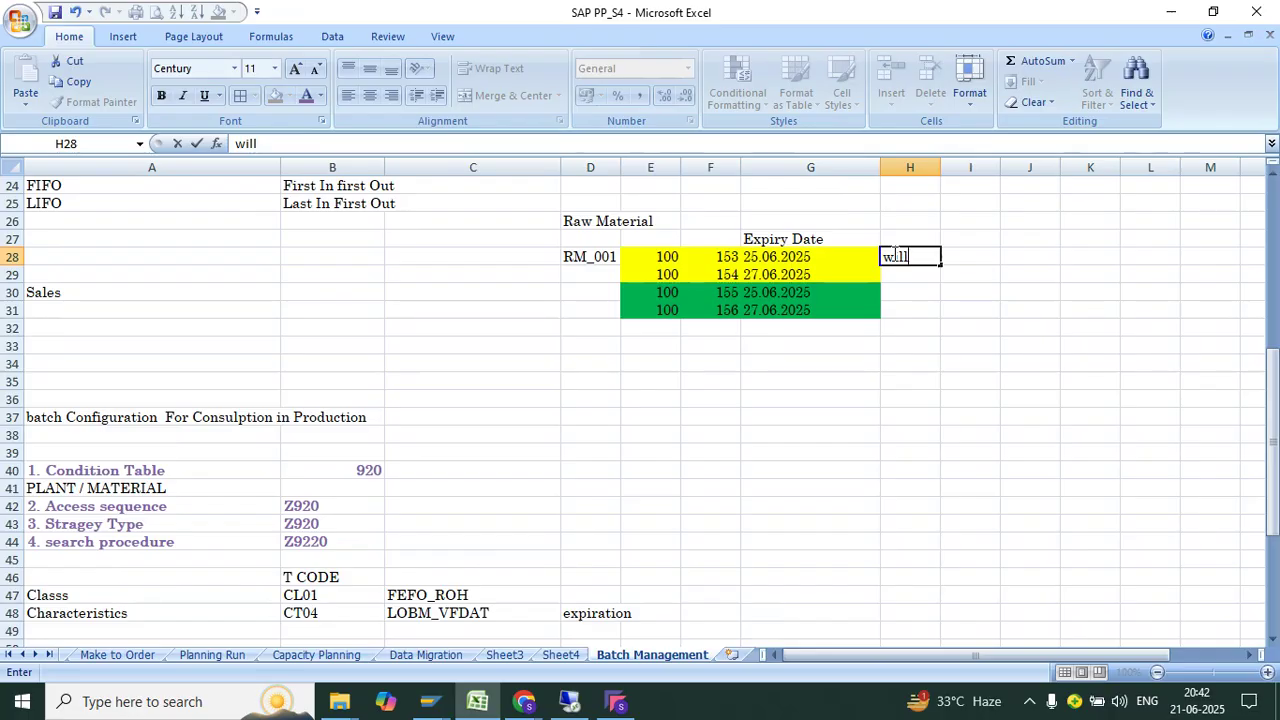
type(" not work bceuase cal")
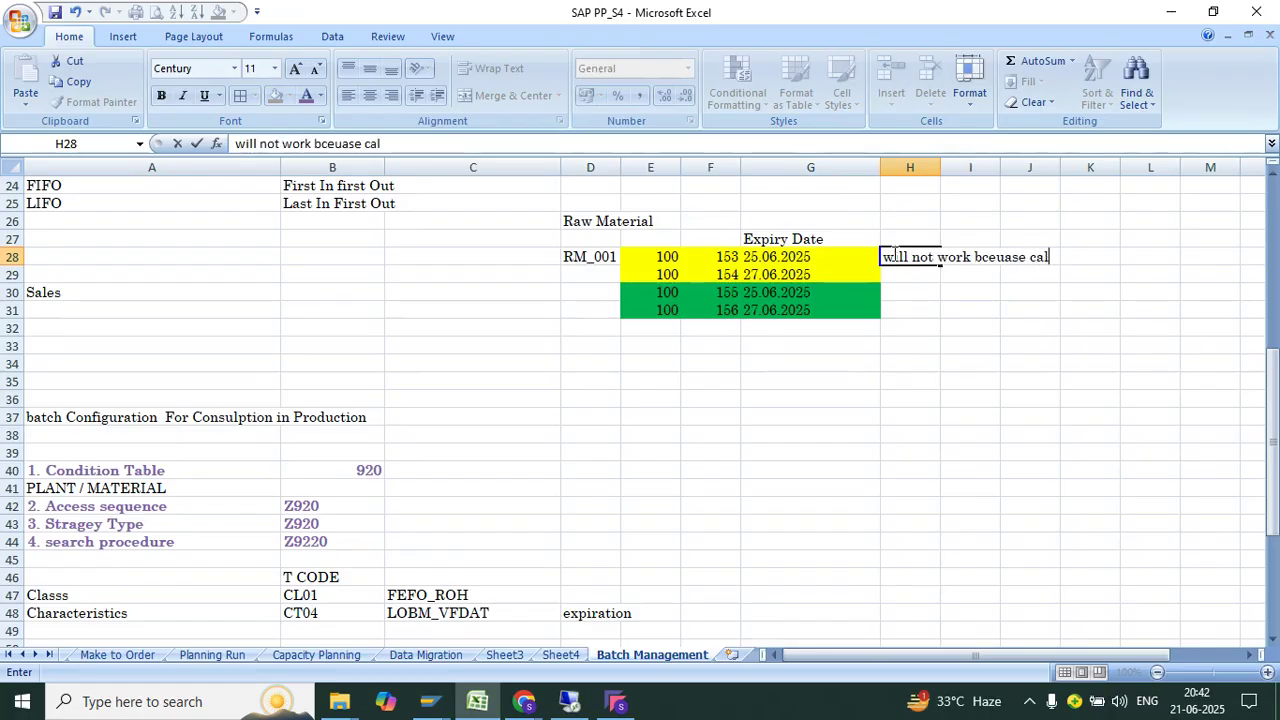
type("lass ")
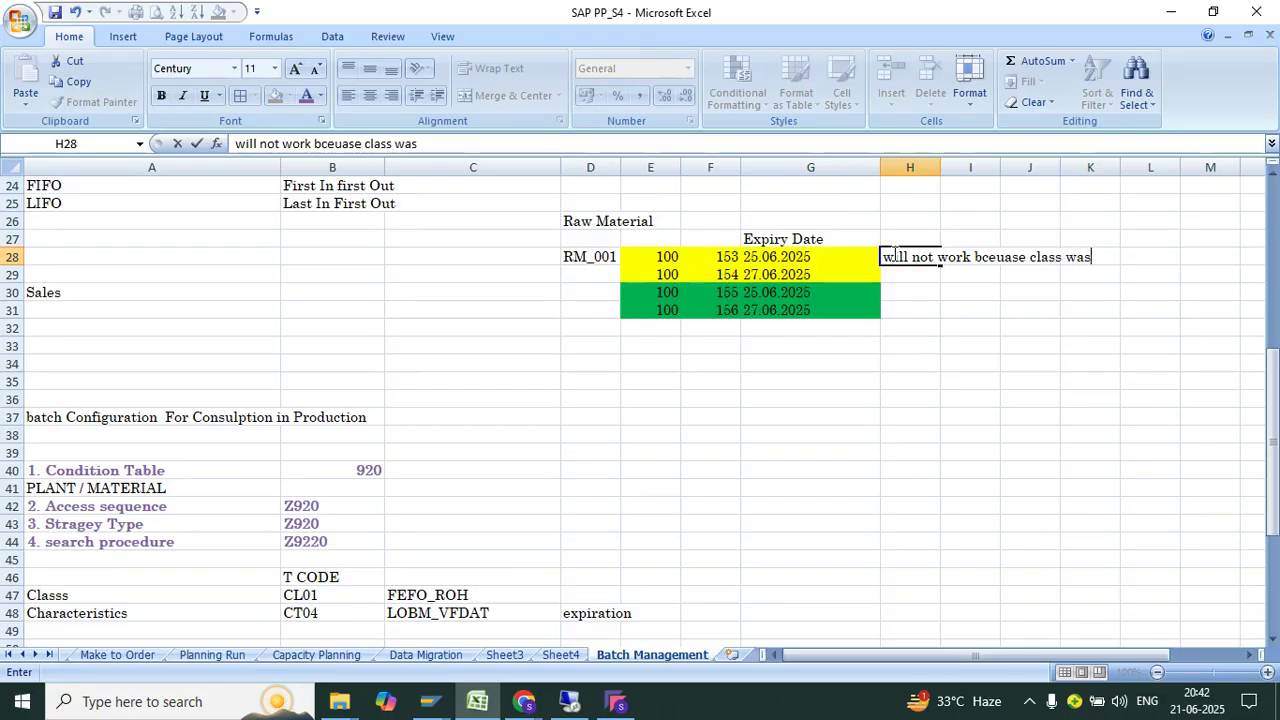
type("was not assined ")
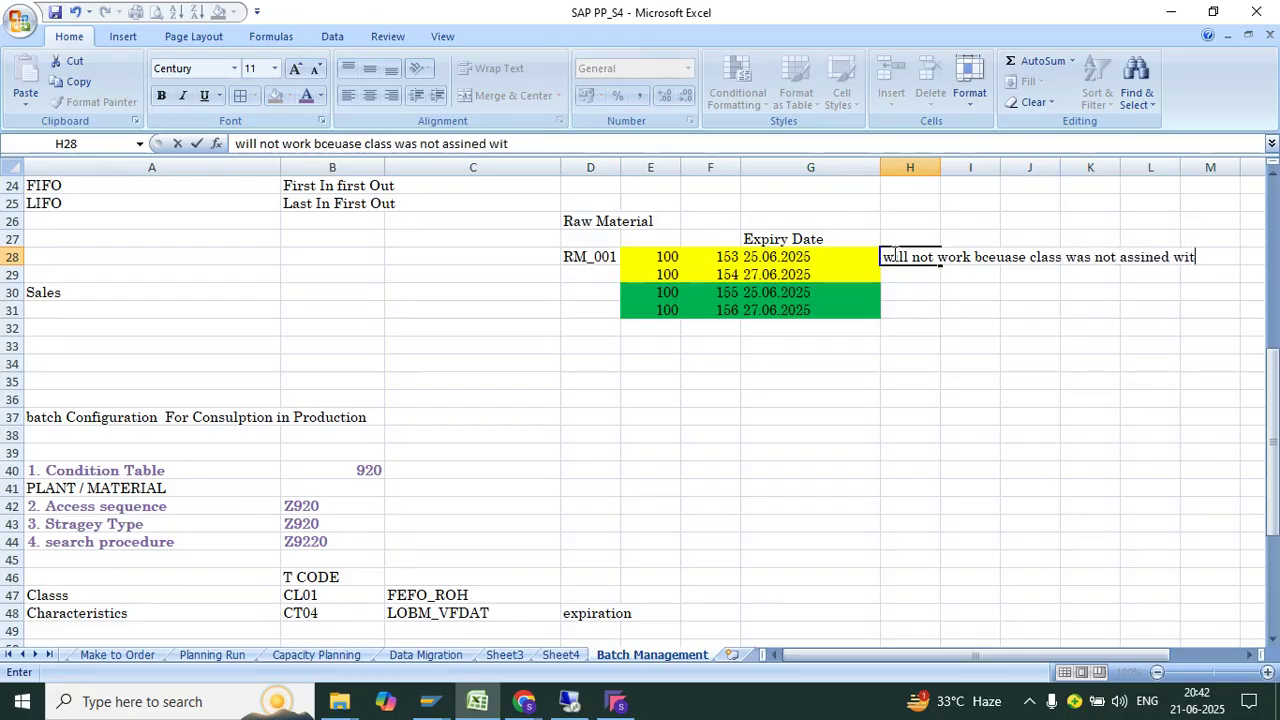
type("in material master")
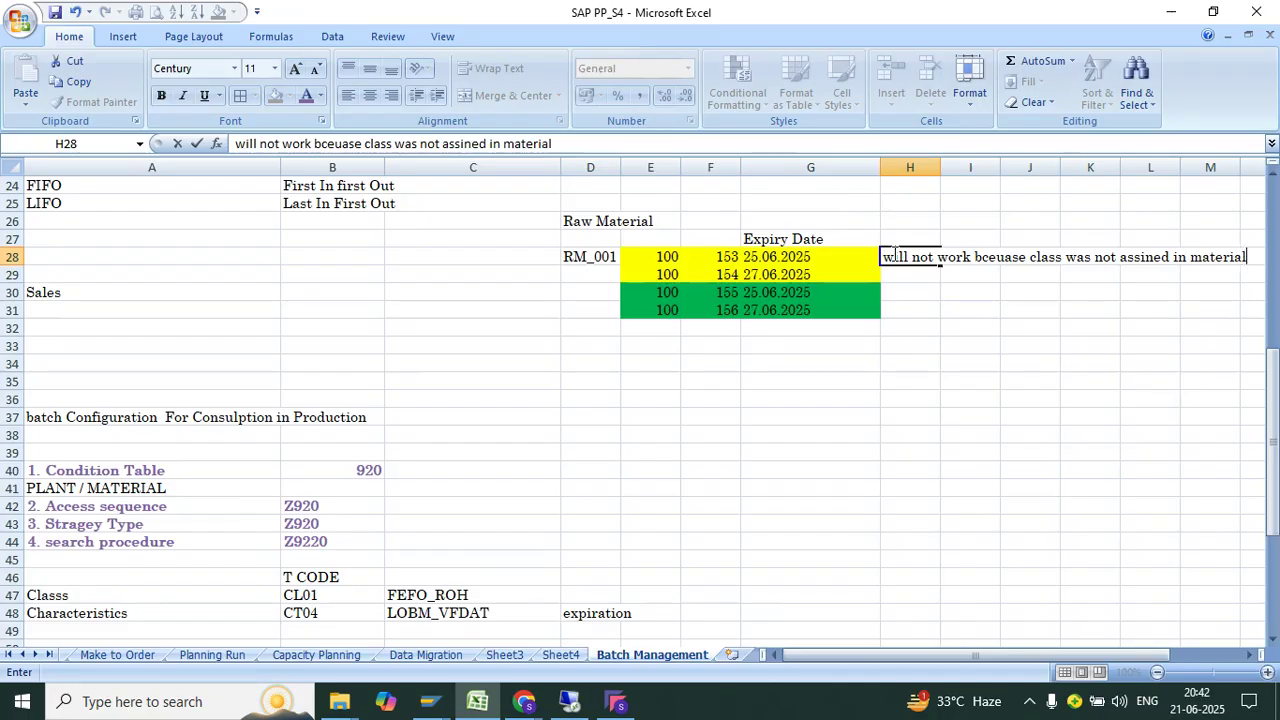
key("Return")
Copy the H28 note into H29 beside batch 154, save the workbook and return to SAP.
left_click(897, 260)
key("ctrl+c")
key("Down")
key("ctrl+v")
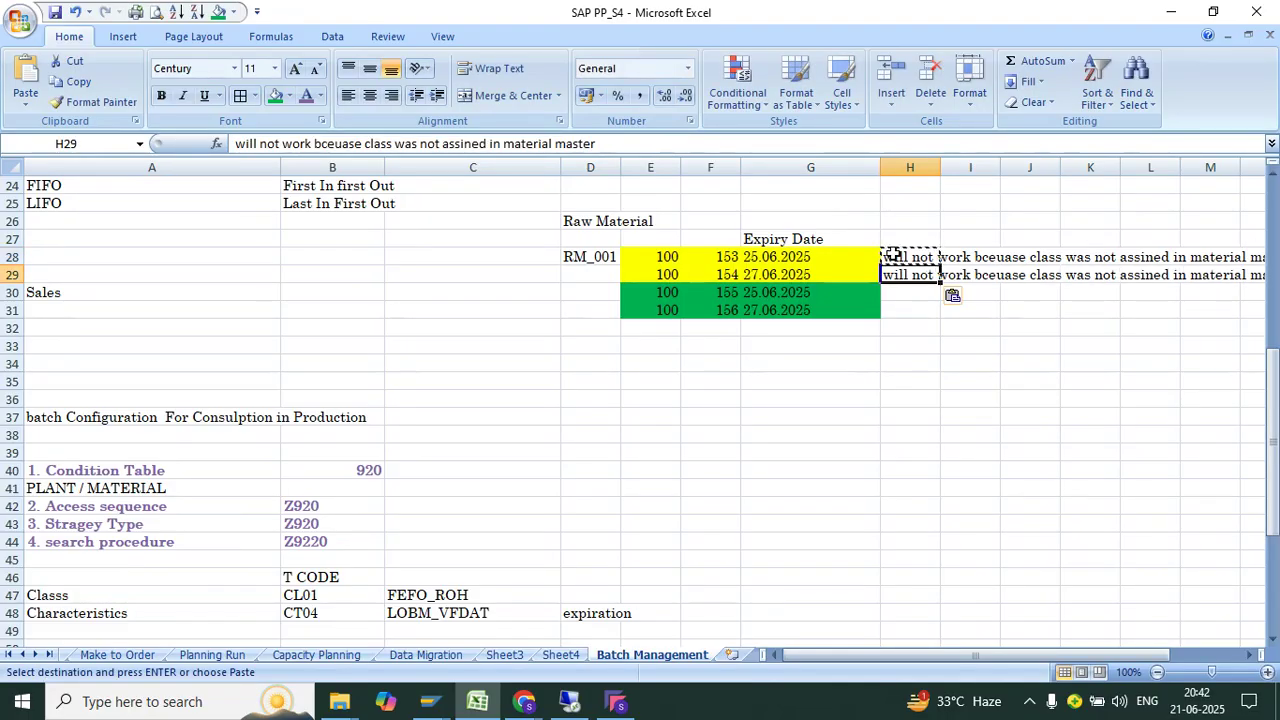
key("Down")
key("Down")
key("ctrl+s")
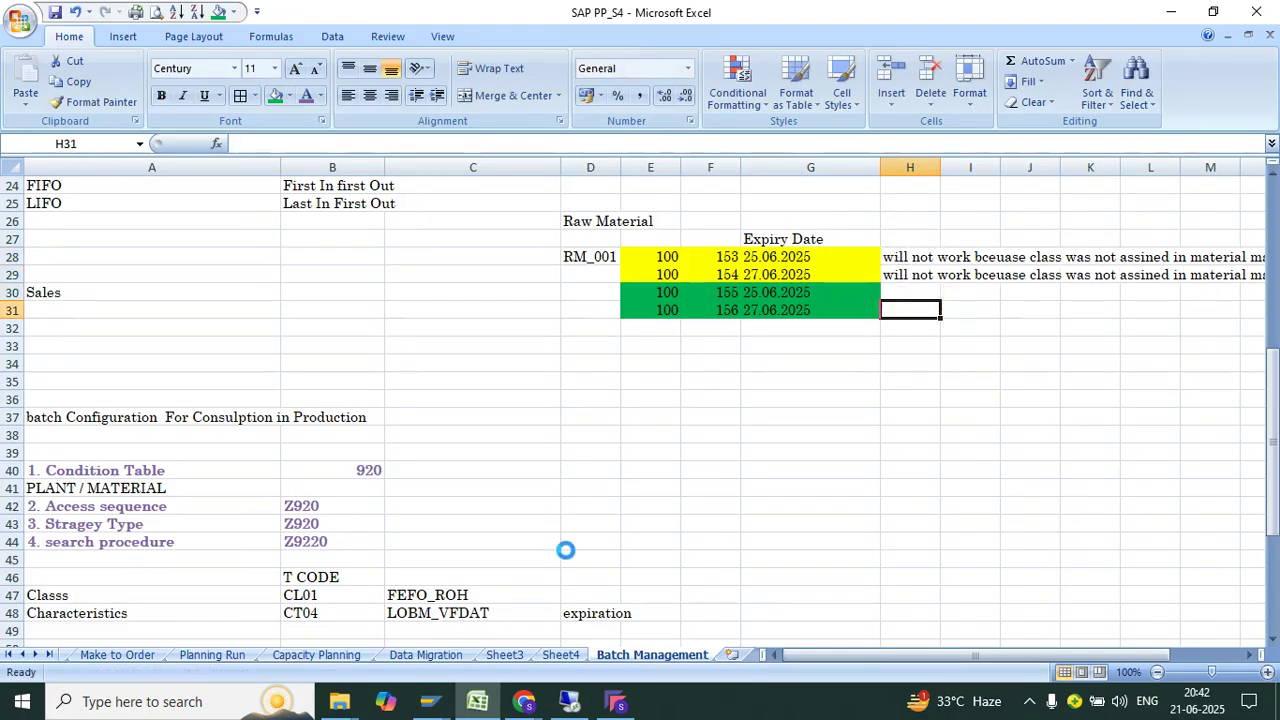
left_click(576, 701)
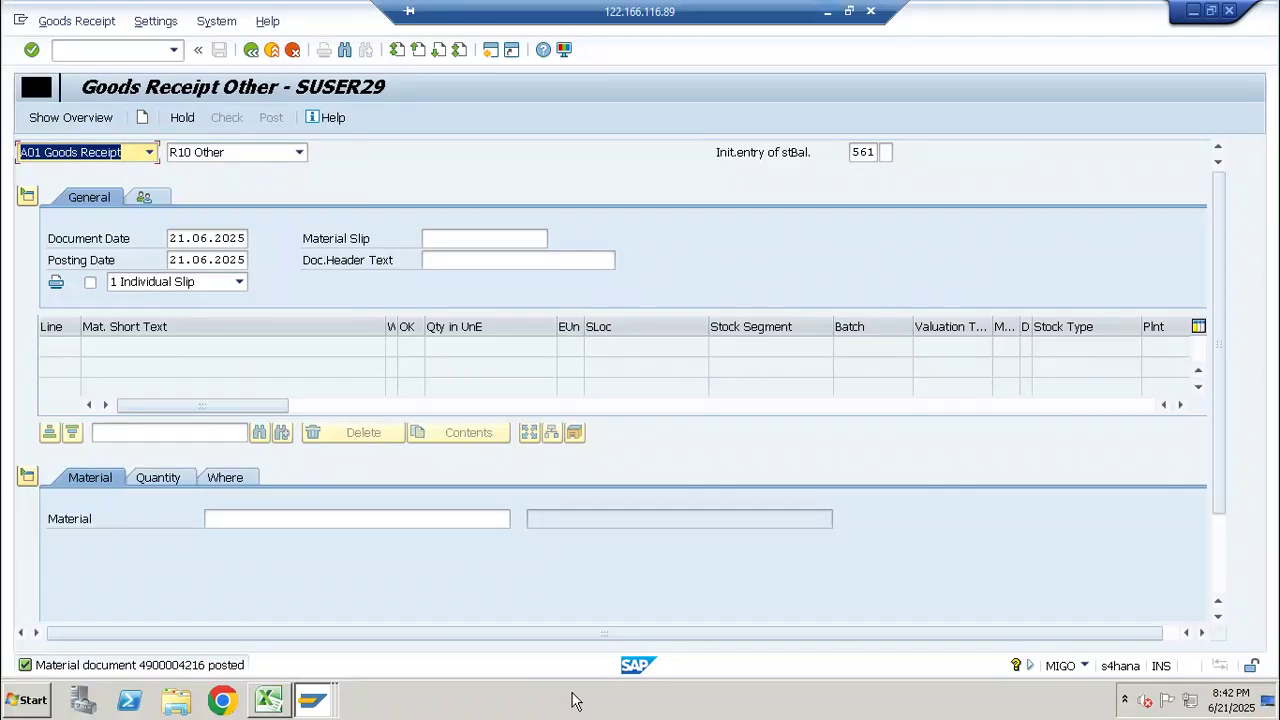
left_click(152, 52)
type("/nco01")
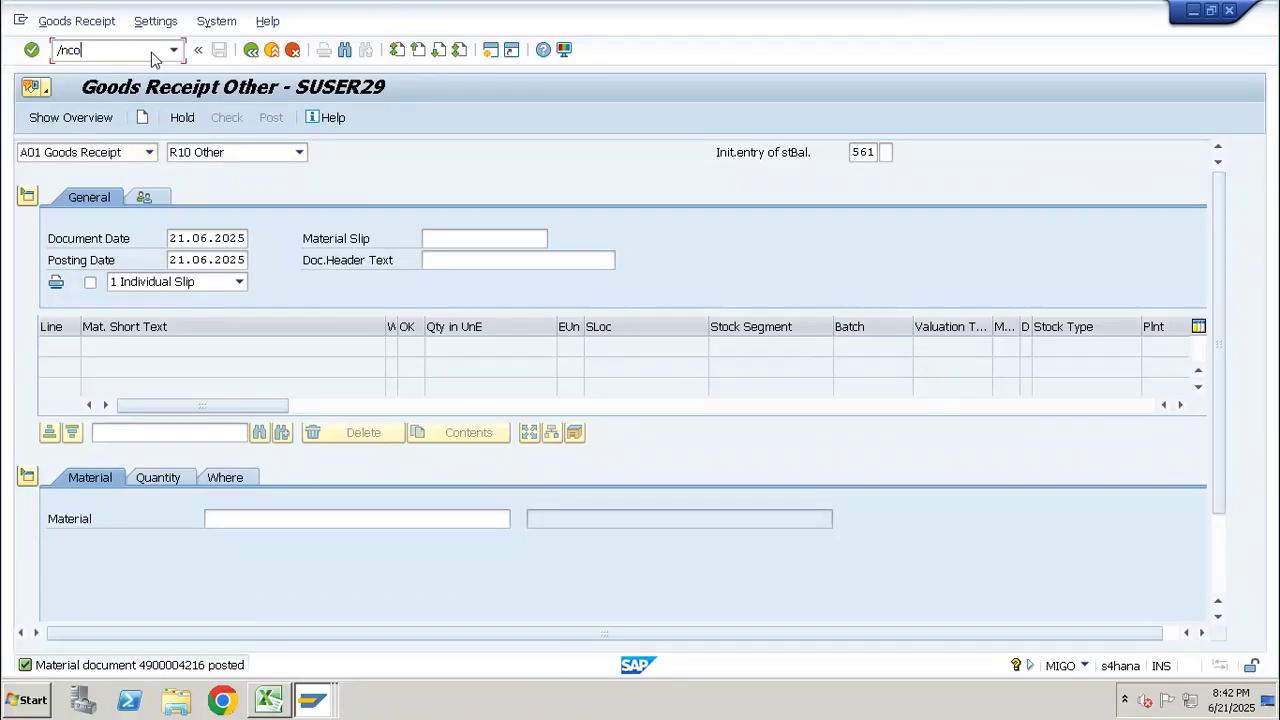
key("Return")
key("Down")
key("Return")
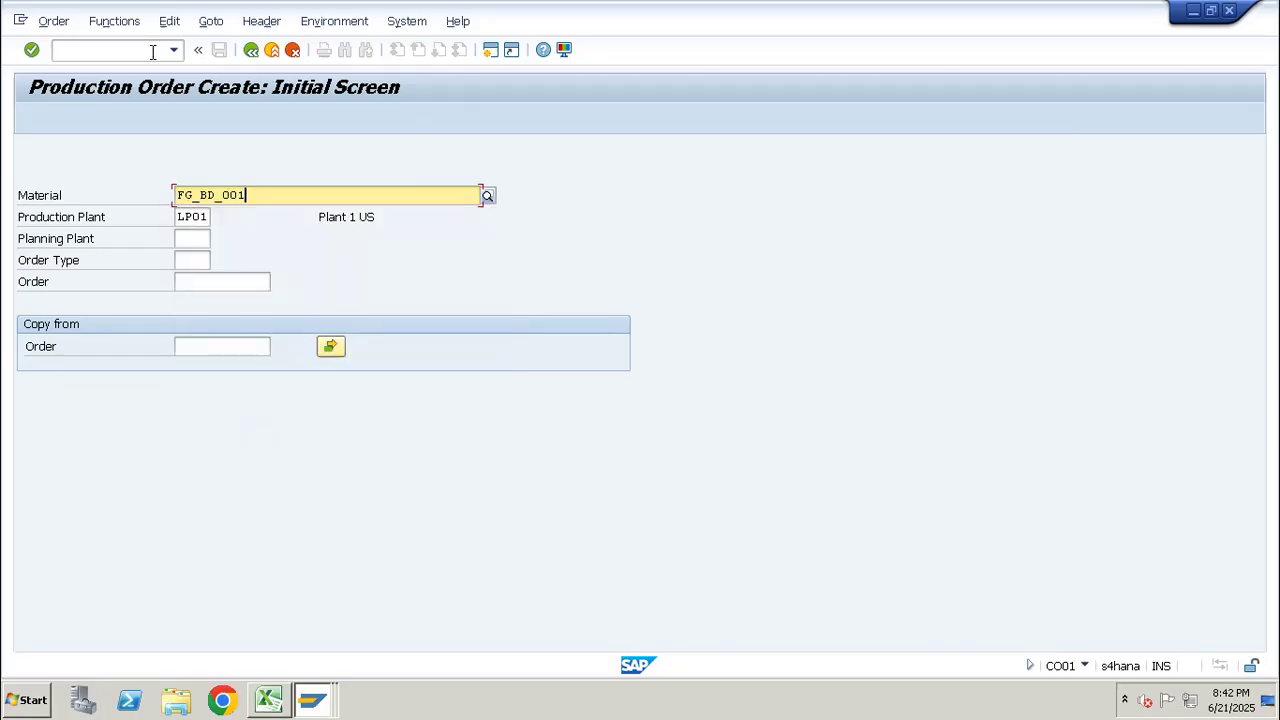
Look up the finished good's material number in the material BOM display (CS03) for plant LP01.
left_click(152, 52)
type("/ncs0")
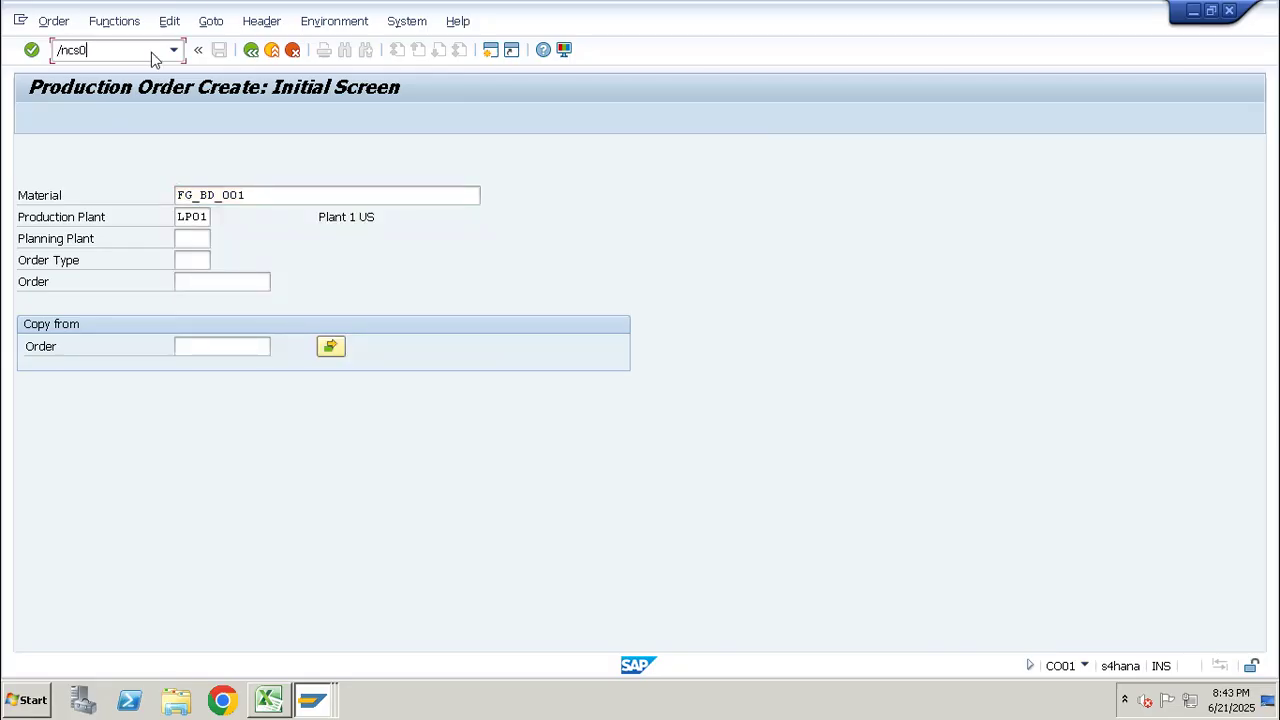
type("3")
key("Return")
key("BackSpace")
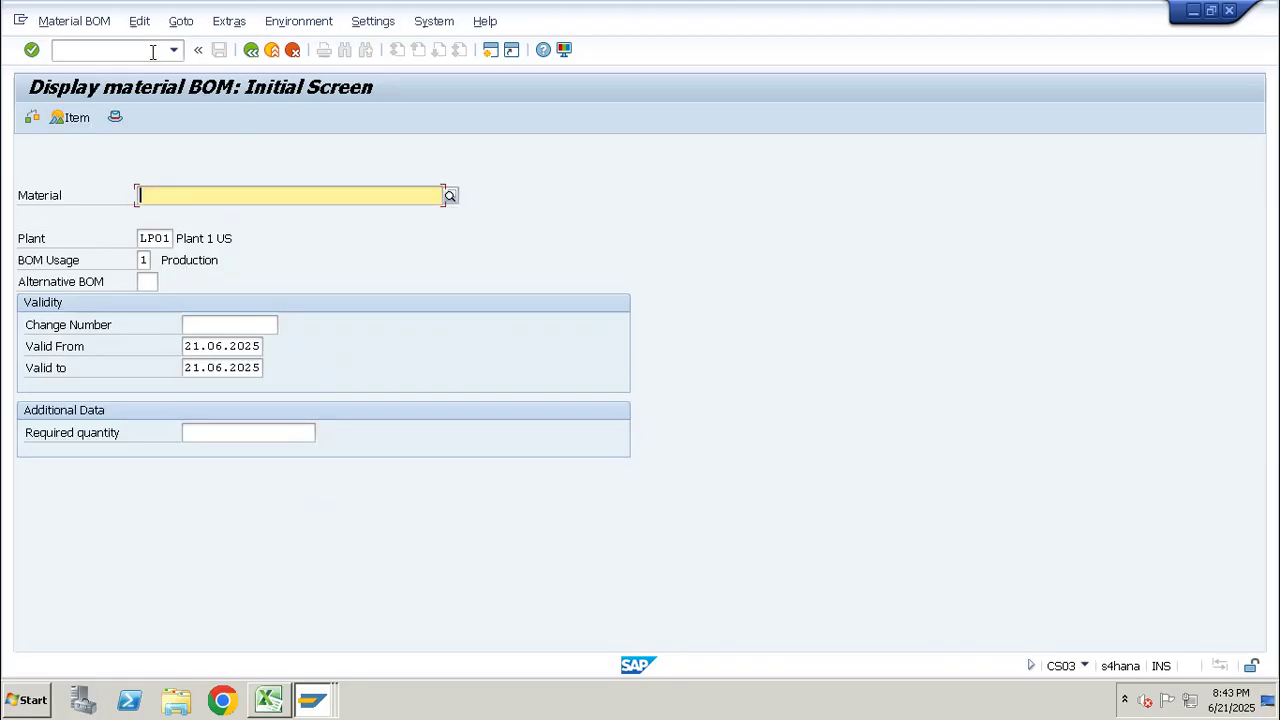
key("Down")
key("Return")
Begin a production order in CO01 for material BD_01_FG_01 in plant LP01 with order type PP01.
left_click(152, 52)
type("/nco01")
key("Return")
key("ctrl+v")
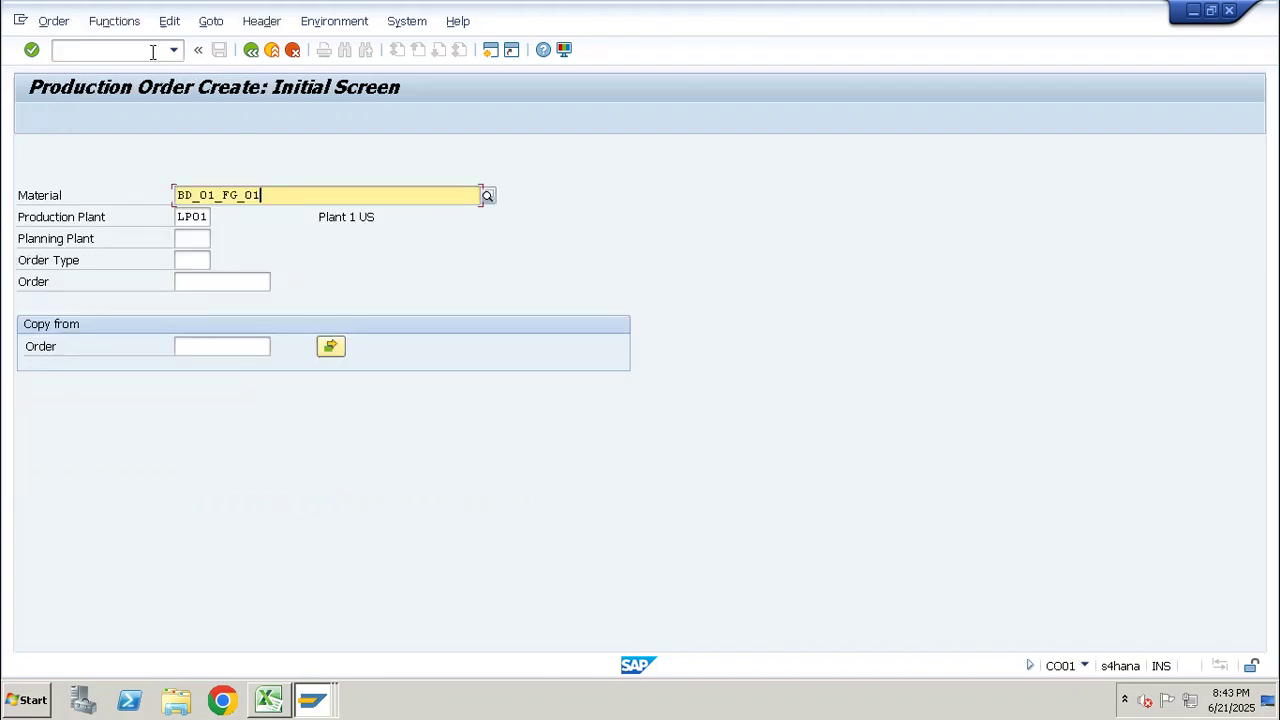
key("Tab")
key("Tab")
key("Tab")
type("pp01")
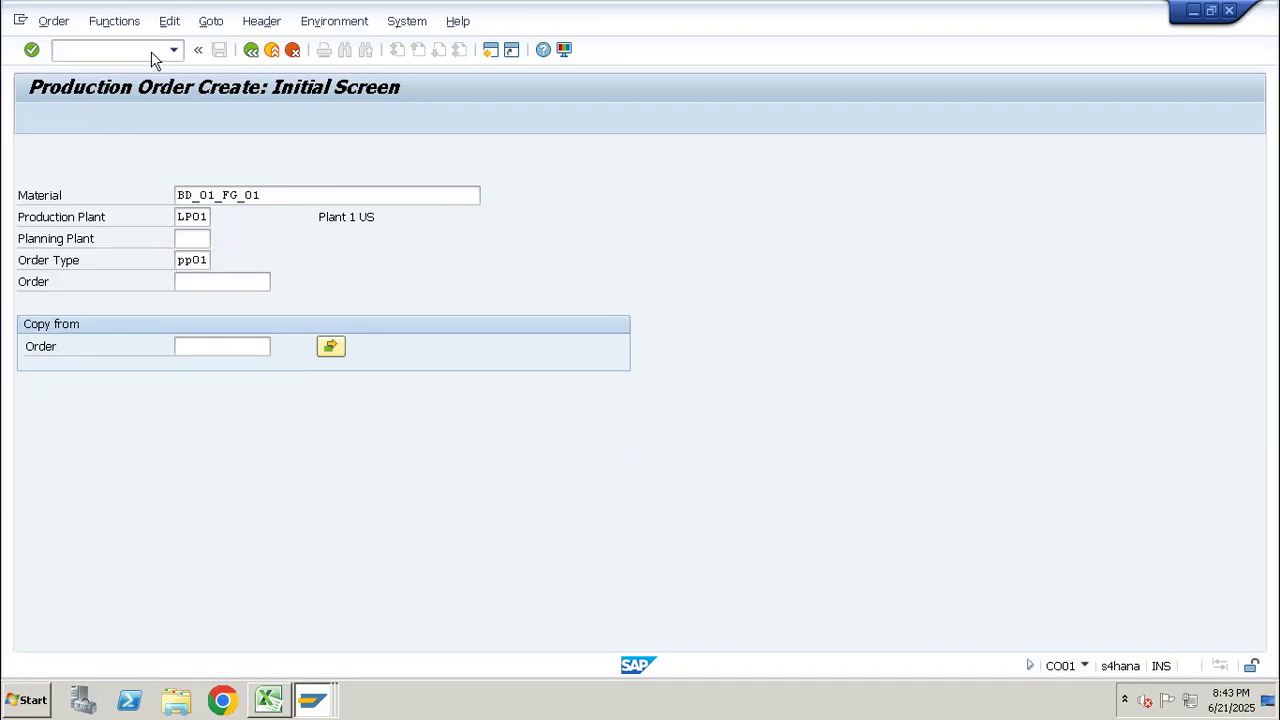
key("Return")
Set the order's total quantity to 100 and its scheduling type to Current date.
type("100")
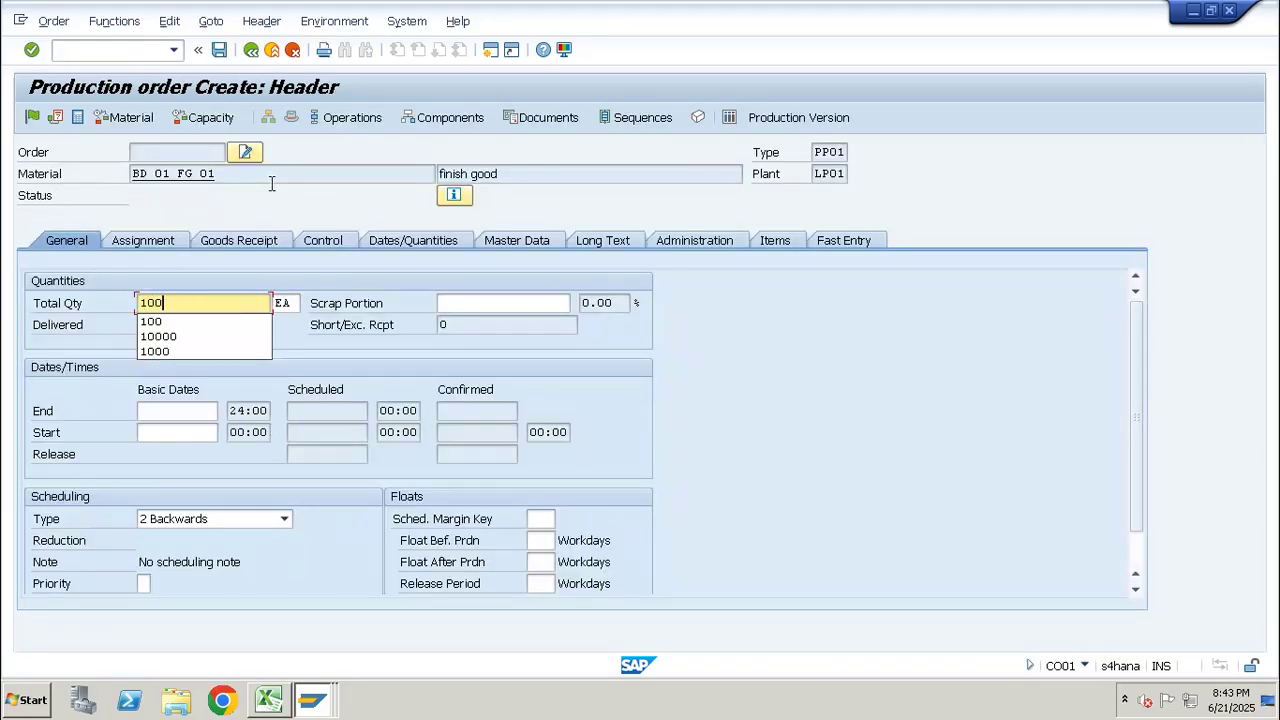
left_click(283, 518)
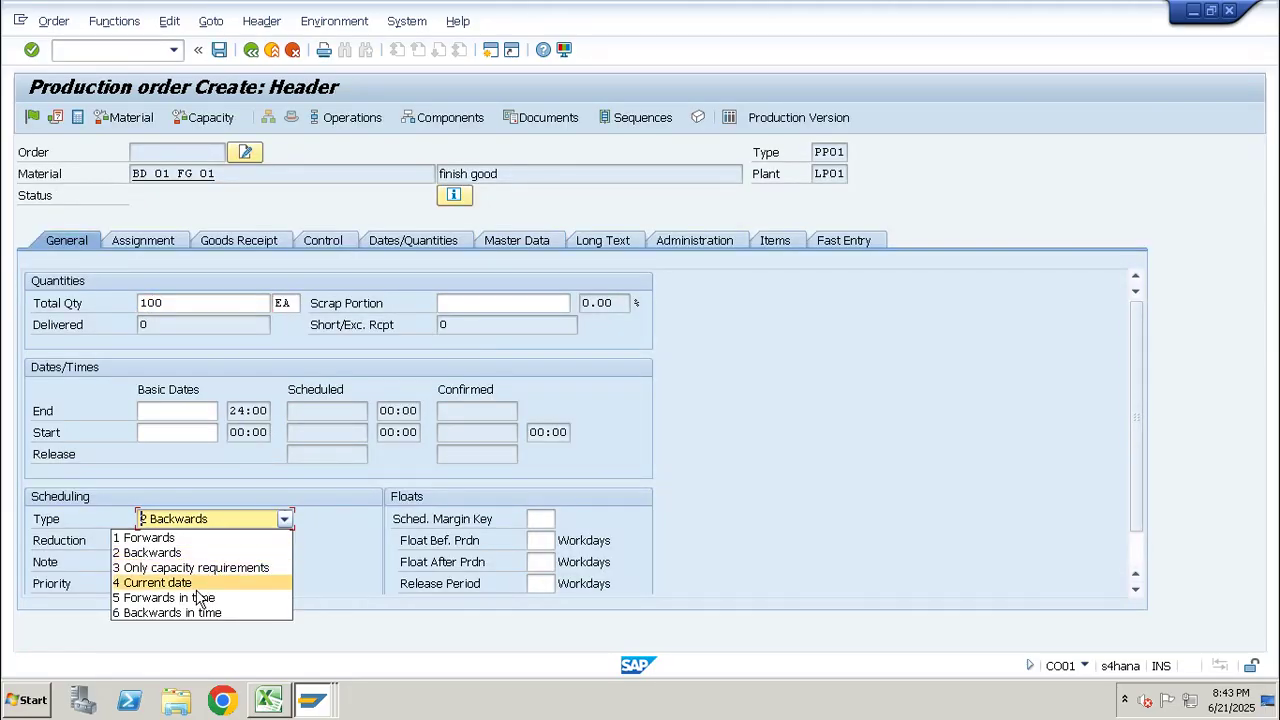
left_click(197, 595)
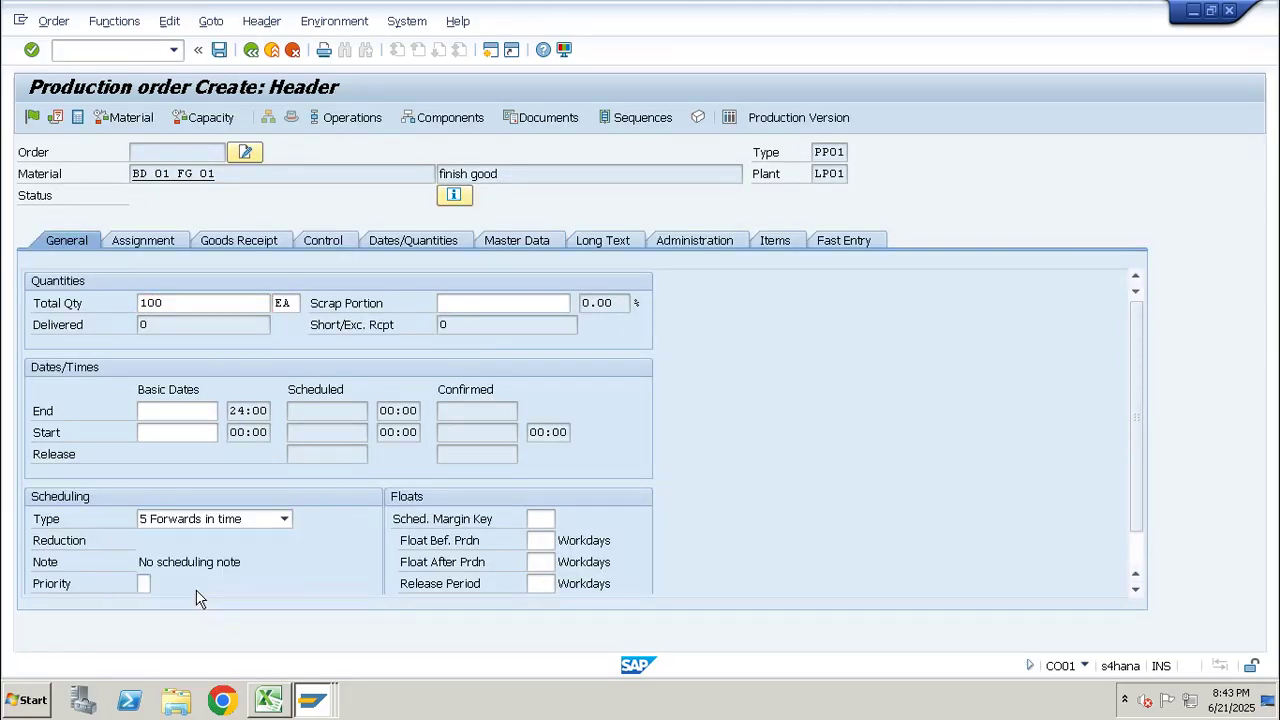
left_click(191, 521)
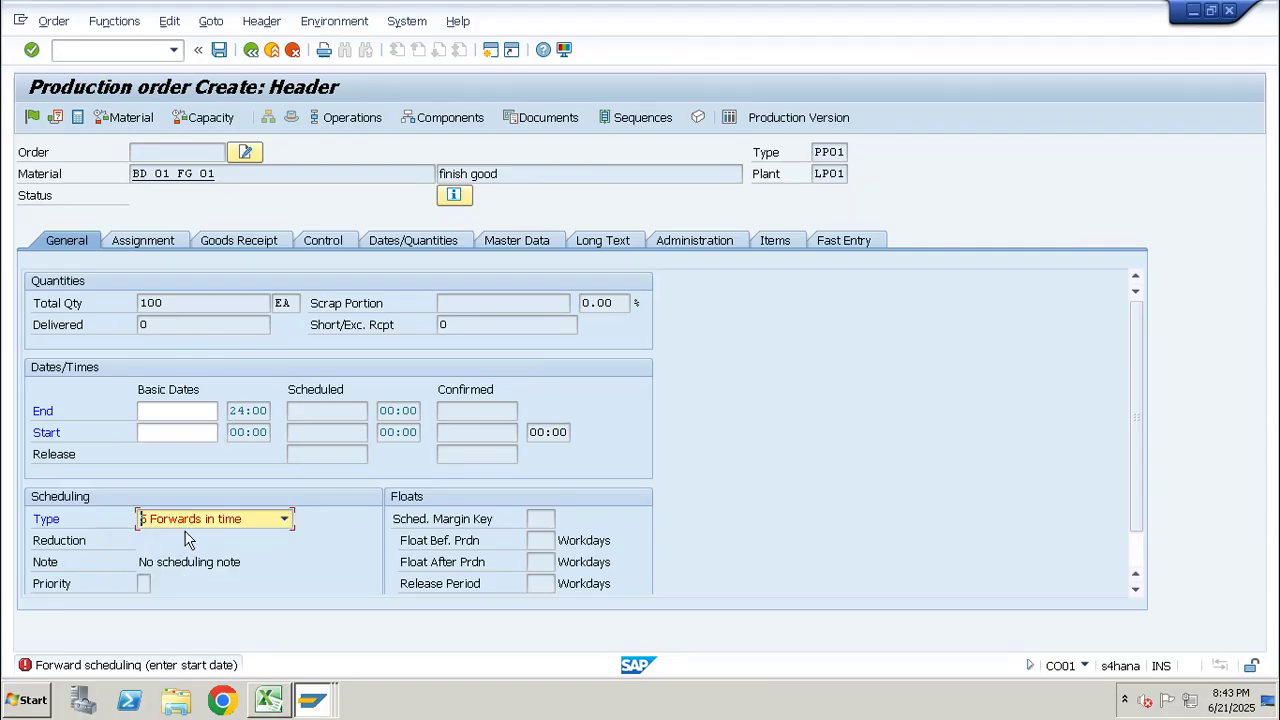
left_click(247, 524)
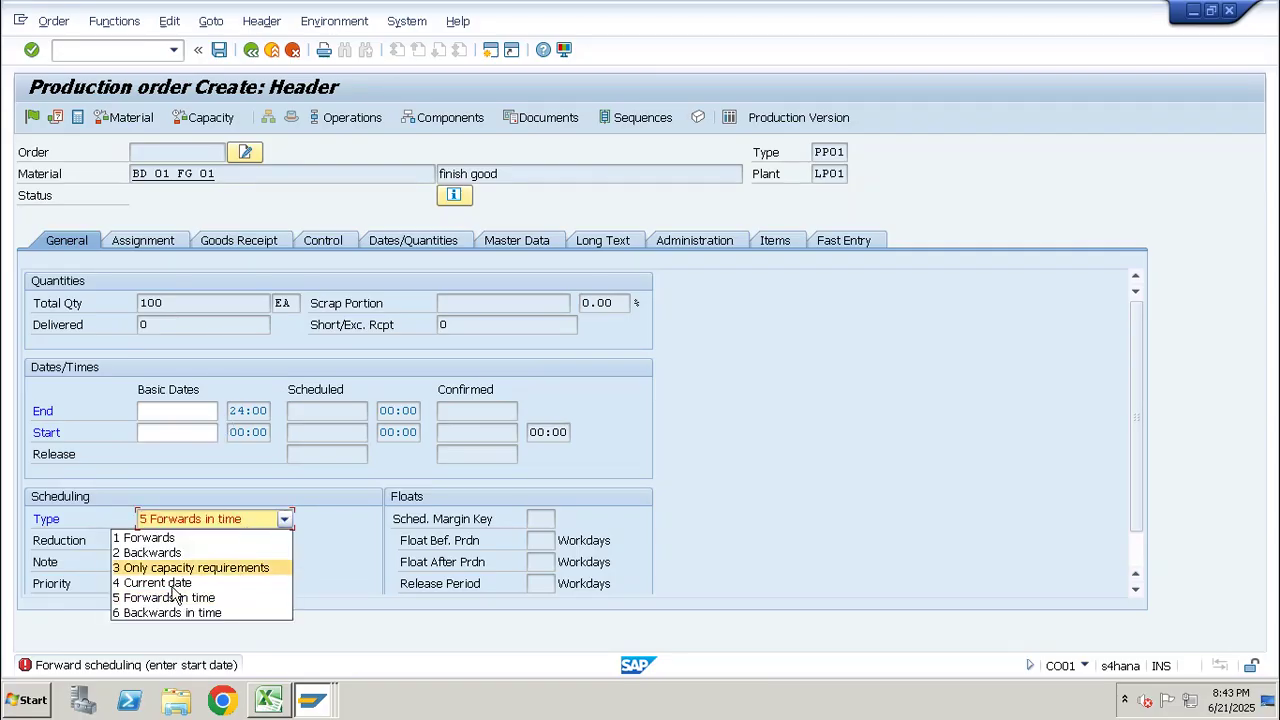
left_click(172, 584)
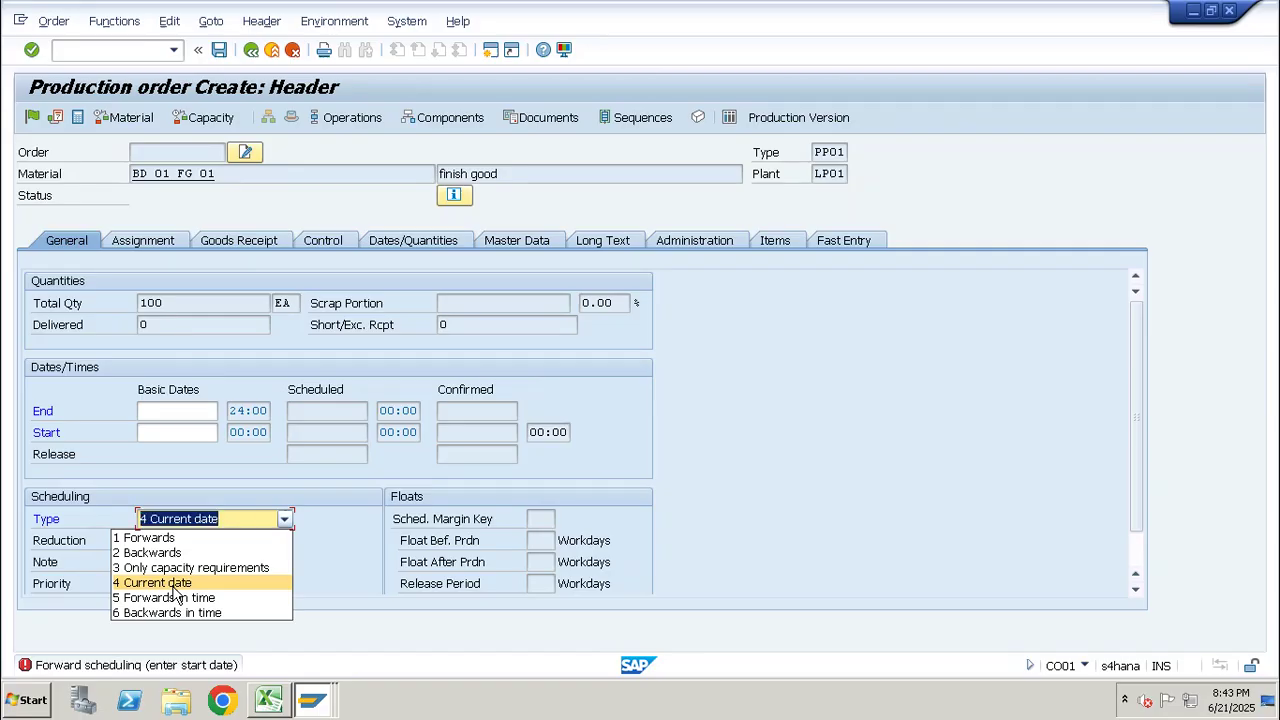
key("Return")
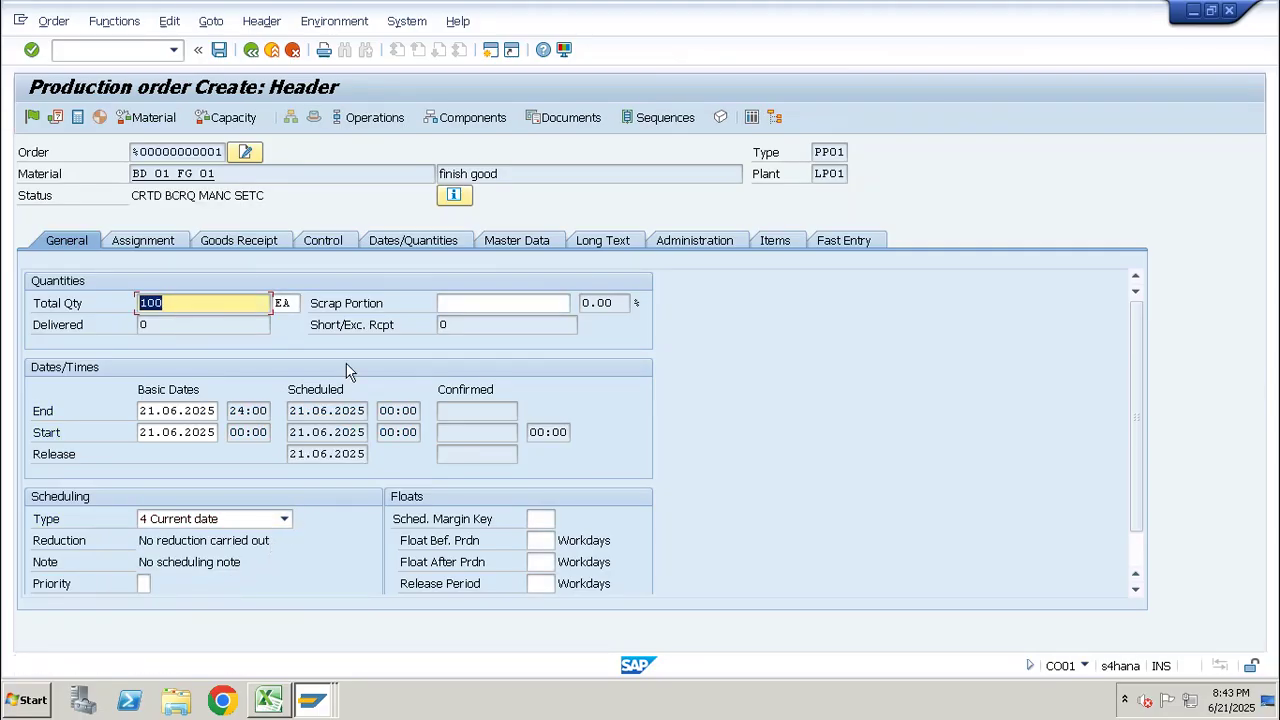
Run batch determination for the order's component RM_BD_002 and check the proposed batch, split quantity and expiry date sorting.
left_click(483, 122)
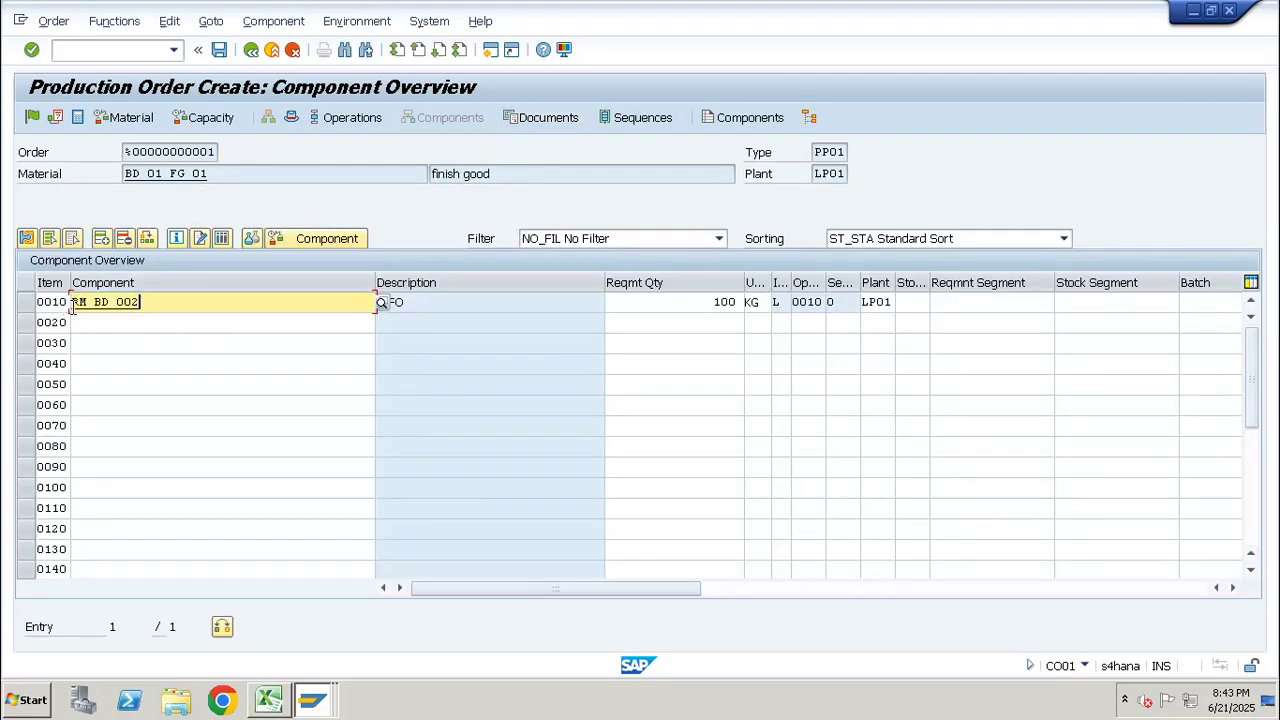
left_click_drag(931, 283, 945, 283)
left_click(928, 302)
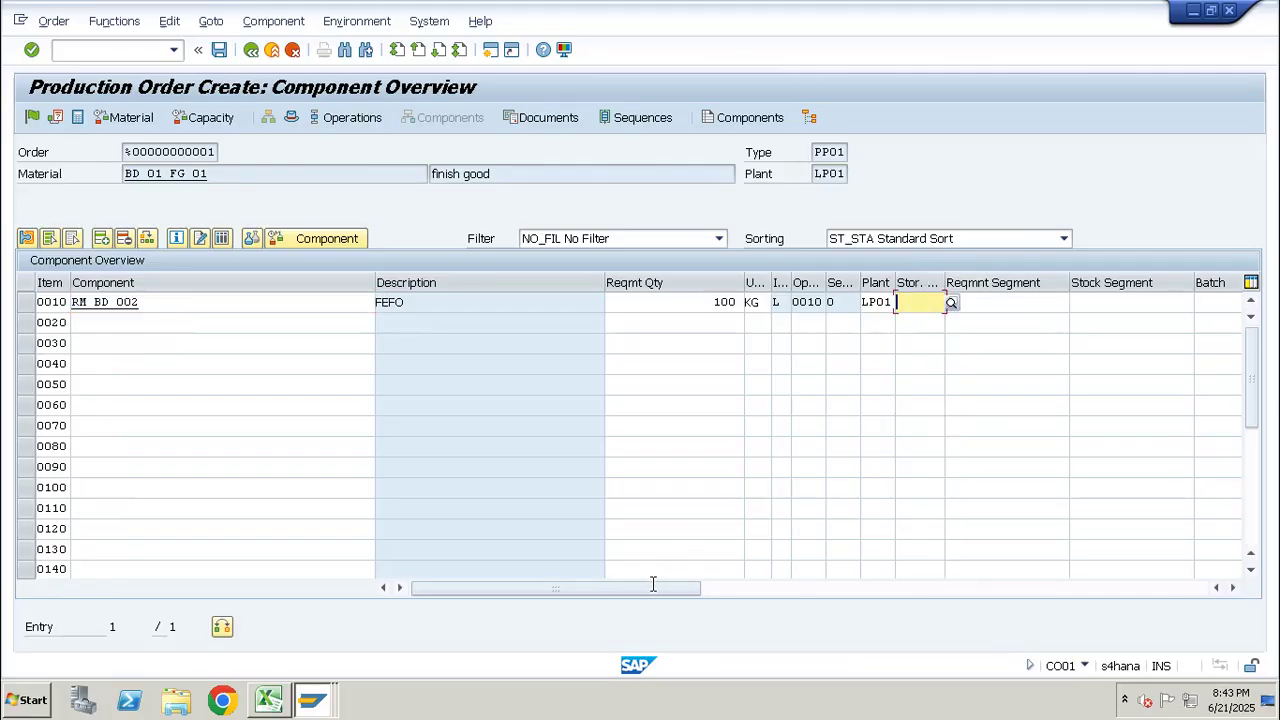
left_click(25, 305)
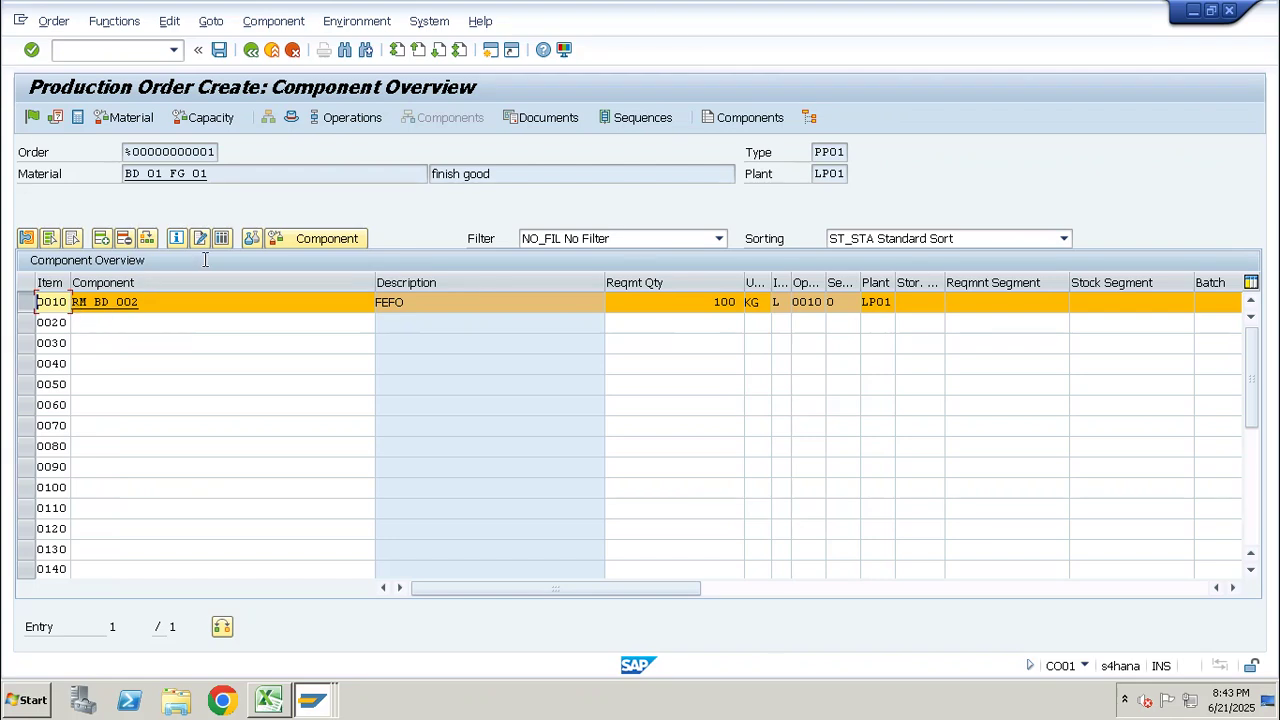
left_click(252, 239)
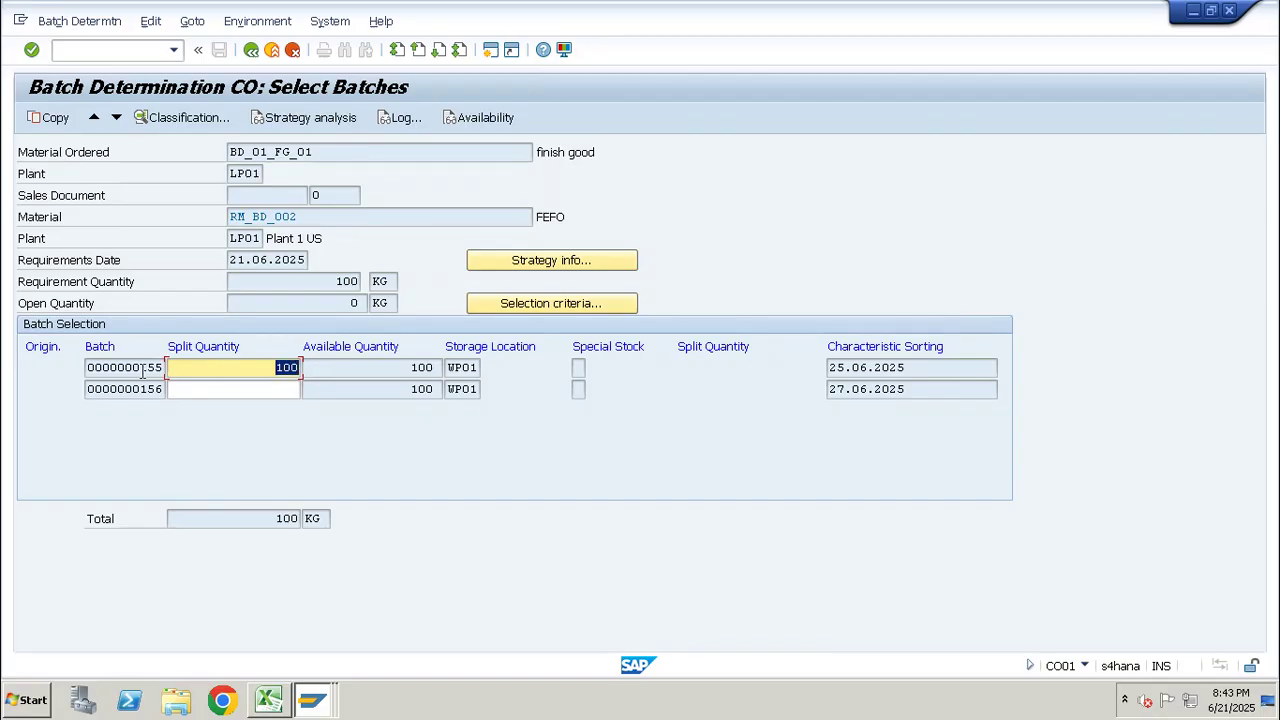
left_click_drag(135, 370, 313, 372)
left_click_drag(904, 364, 817, 374)
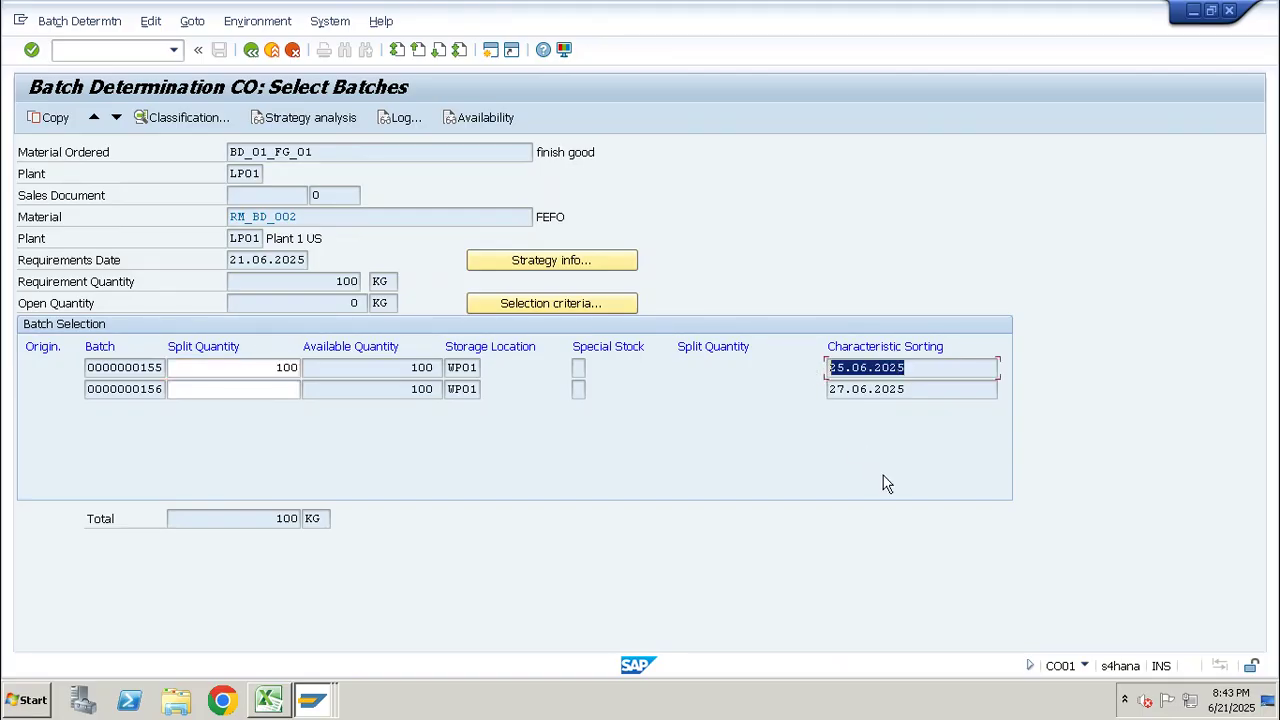
left_click_drag(917, 365, 823, 366)
left_click_drag(906, 366, 817, 370)
left_click_drag(911, 370, 822, 368)
Restart production order creation in CO01 for material BD_01_FG_01, plant LP01, order type PP01.
left_click(112, 52)
type("/nco")
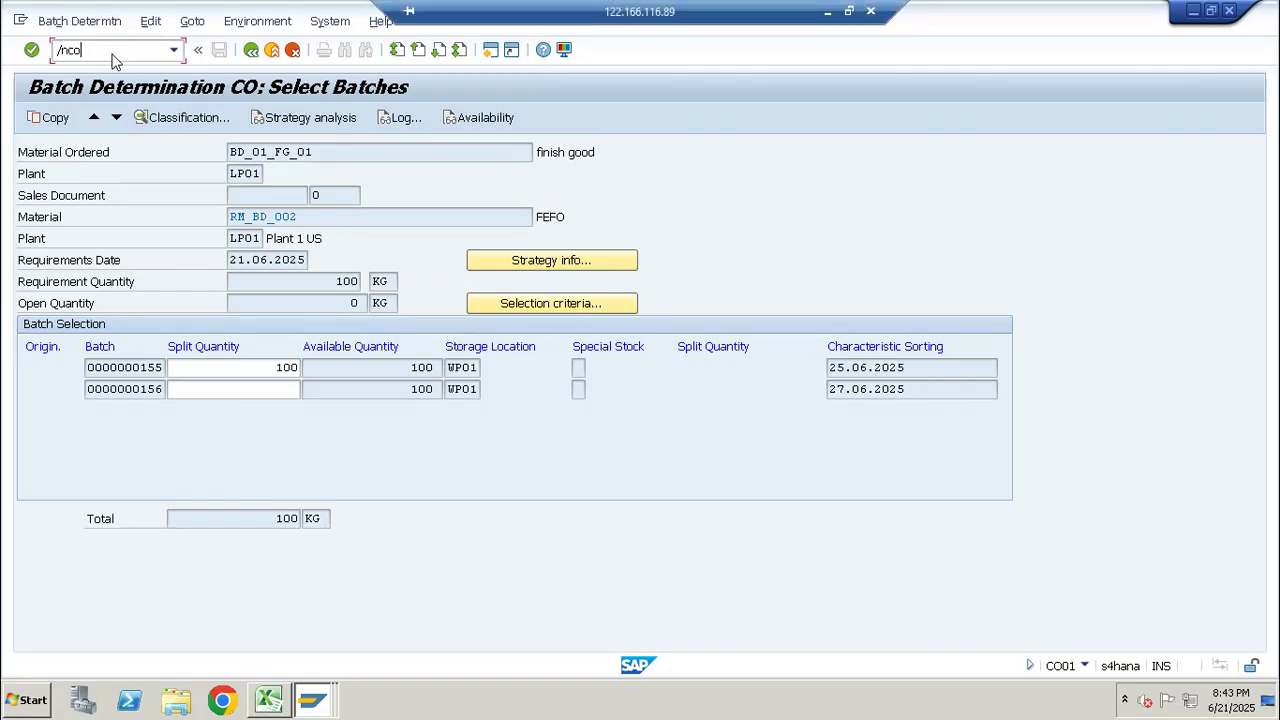
type("01")
key("Return")
key("Down")
key("Return")
key("Return")
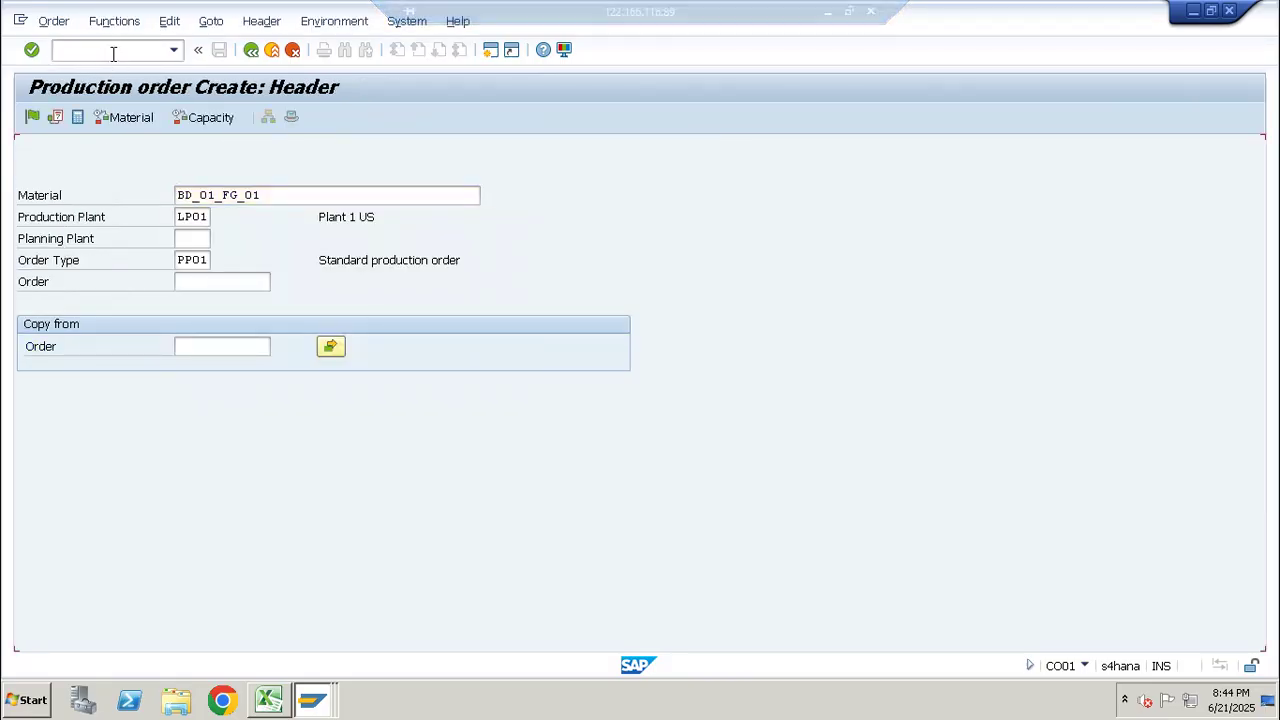
Set the order's total quantity to 150 and its scheduling type to Current date, and schedule the order.
type("200")
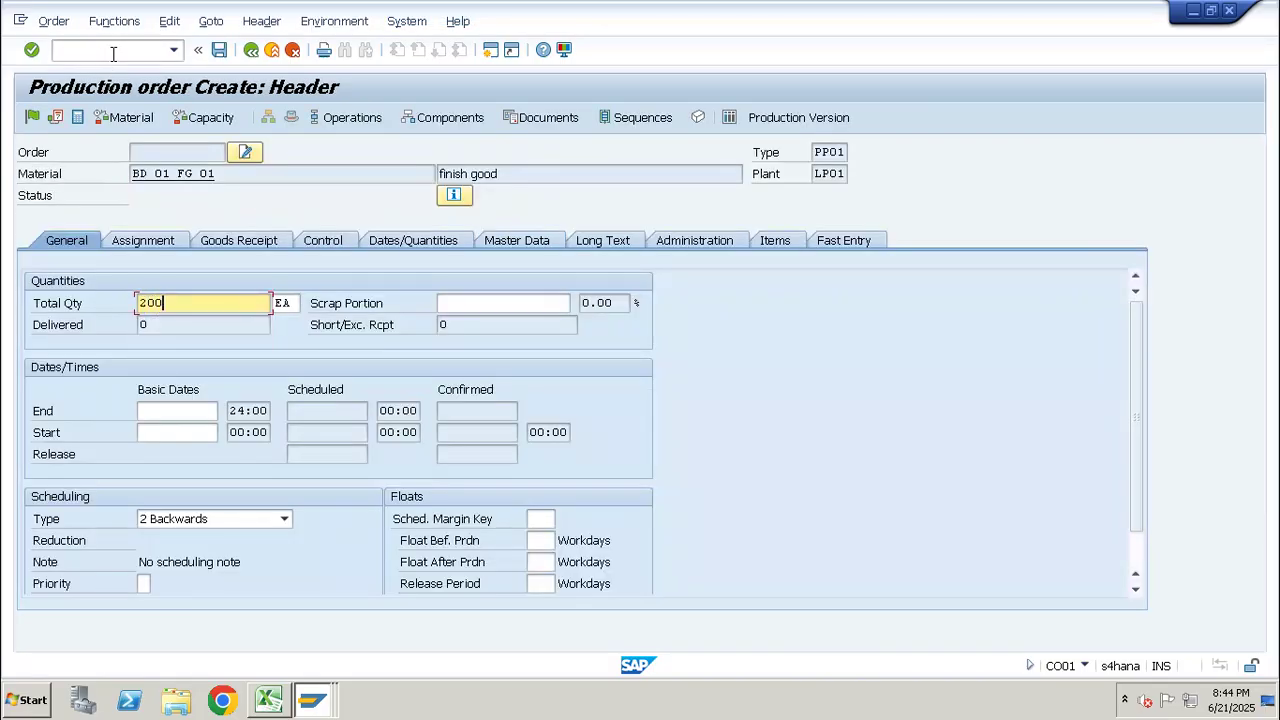
key("BackSpace")
key("BackSpace")
key("BackSpace")
type("150")
left_click(282, 519)
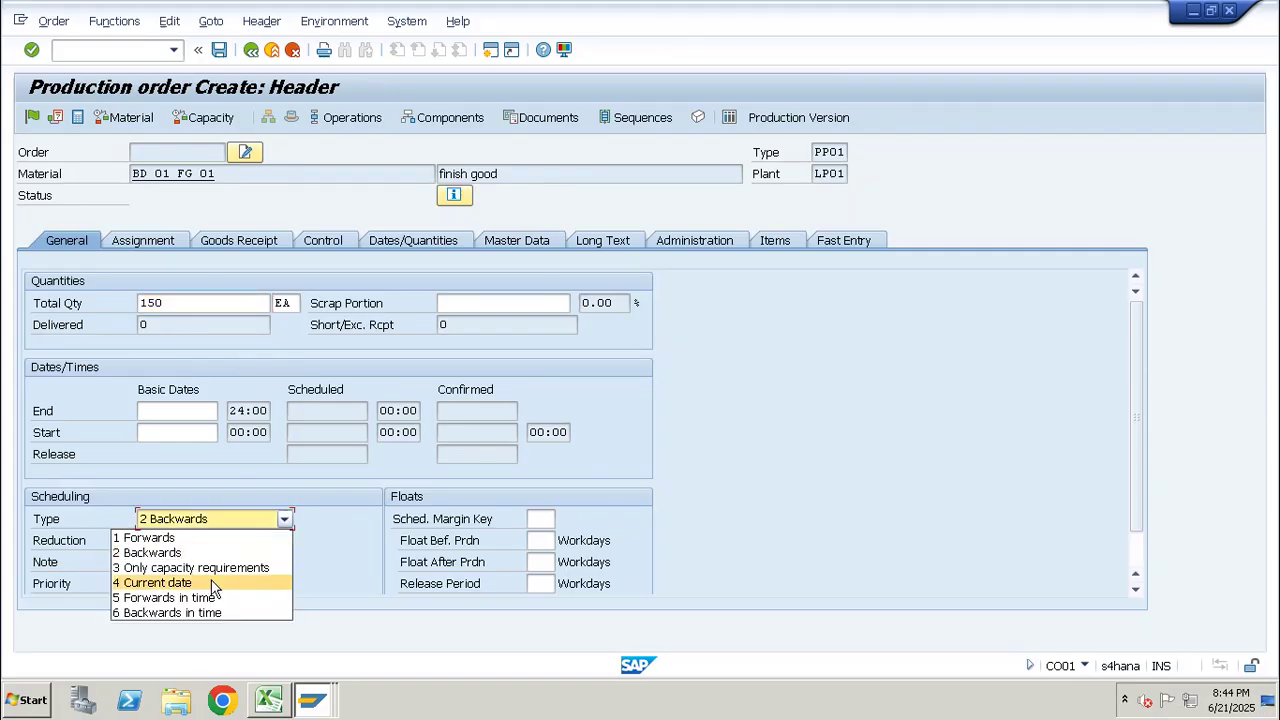
left_click(212, 585)
key("Return")
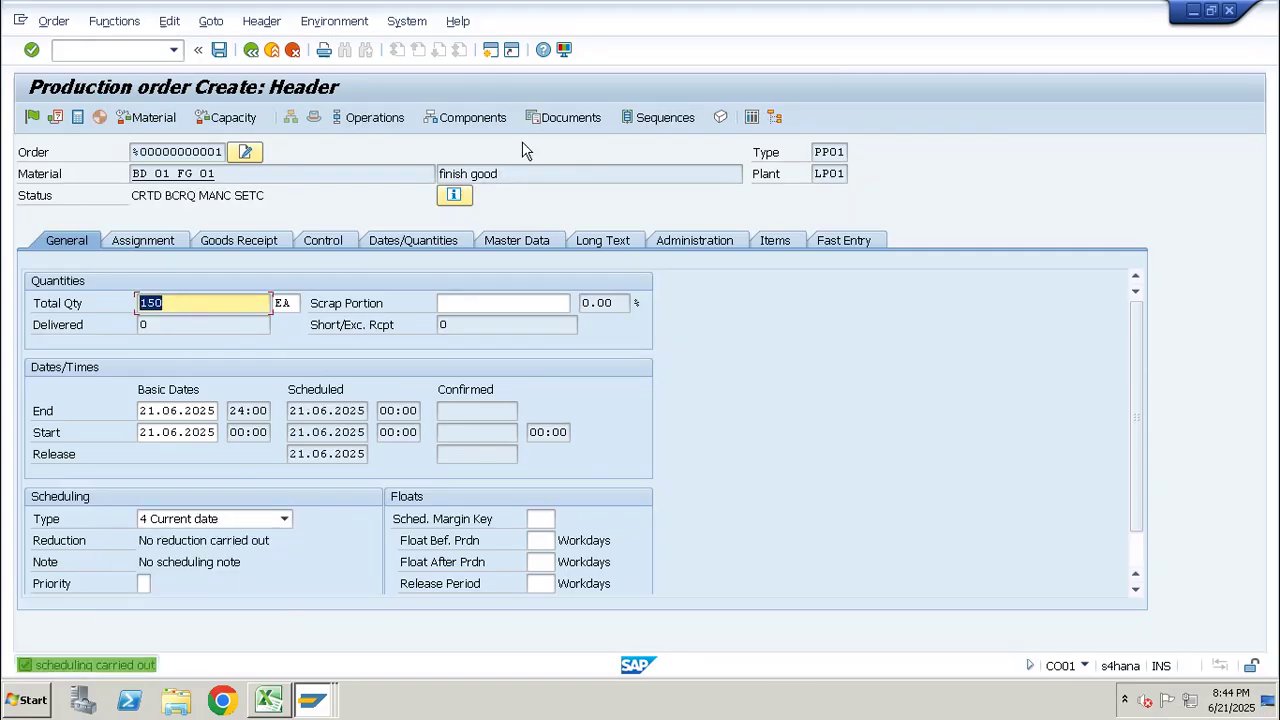
Run batch determination for component RM_BD_002 and check the split quantities proposed for batches 155 and 156.
left_click(468, 118)
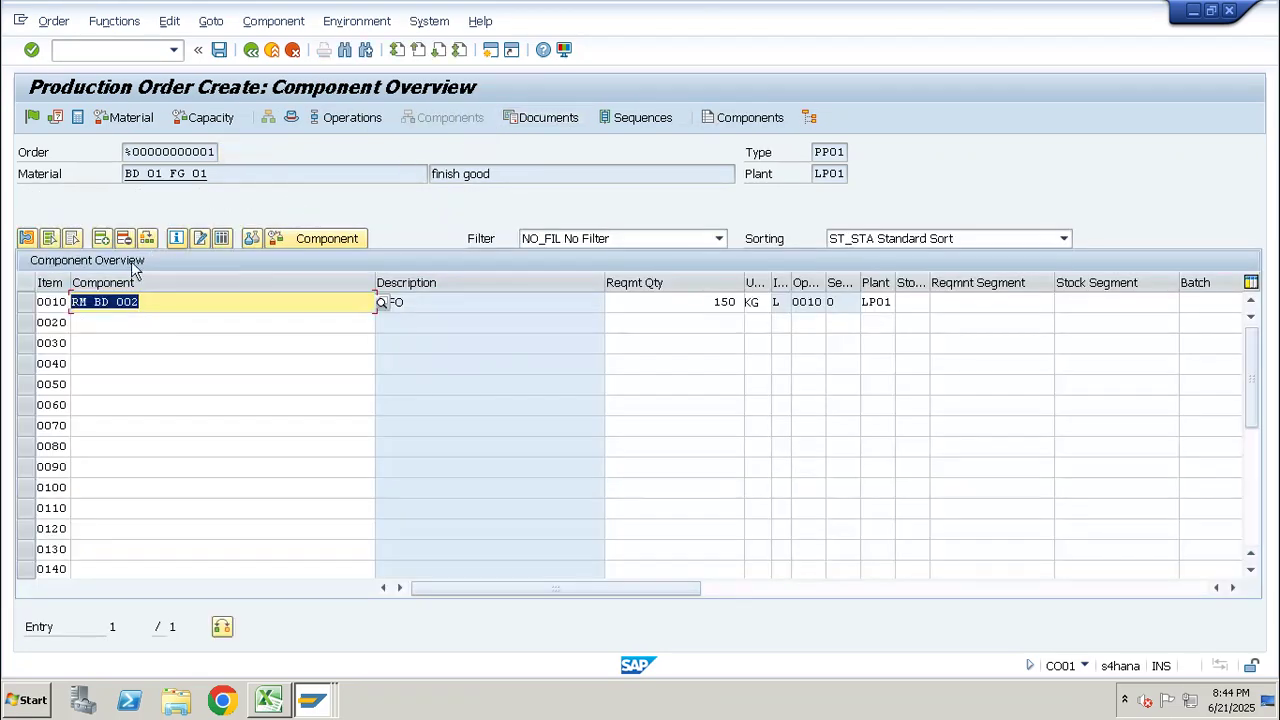
left_click(25, 302)
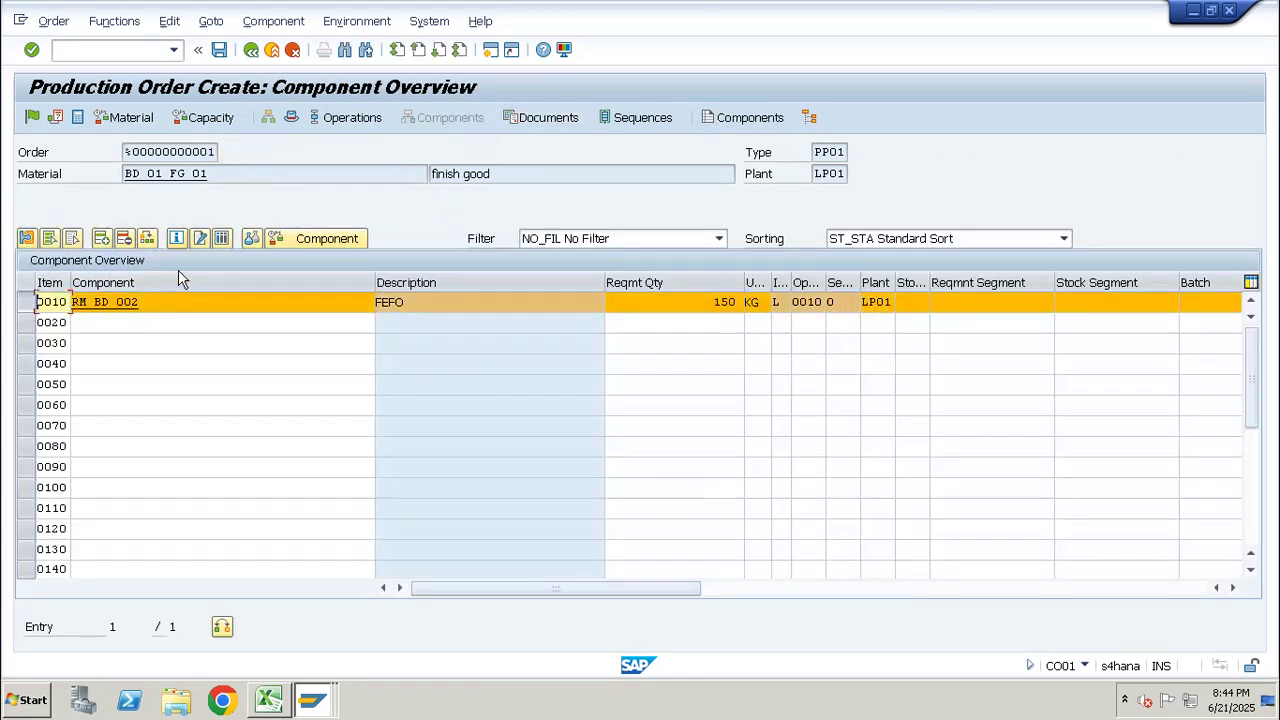
left_click(251, 240)
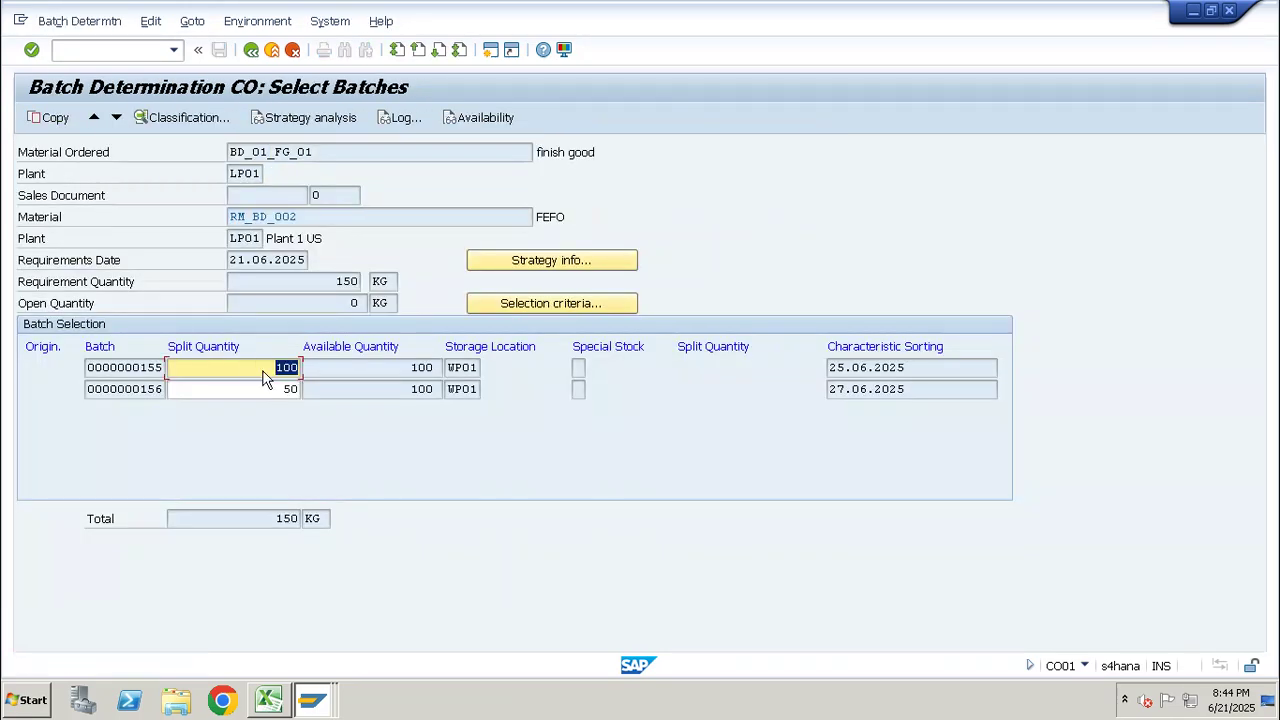
left_click_drag(125, 367, 317, 366)
left_click(160, 389)
left_click_drag(247, 388, 312, 388)
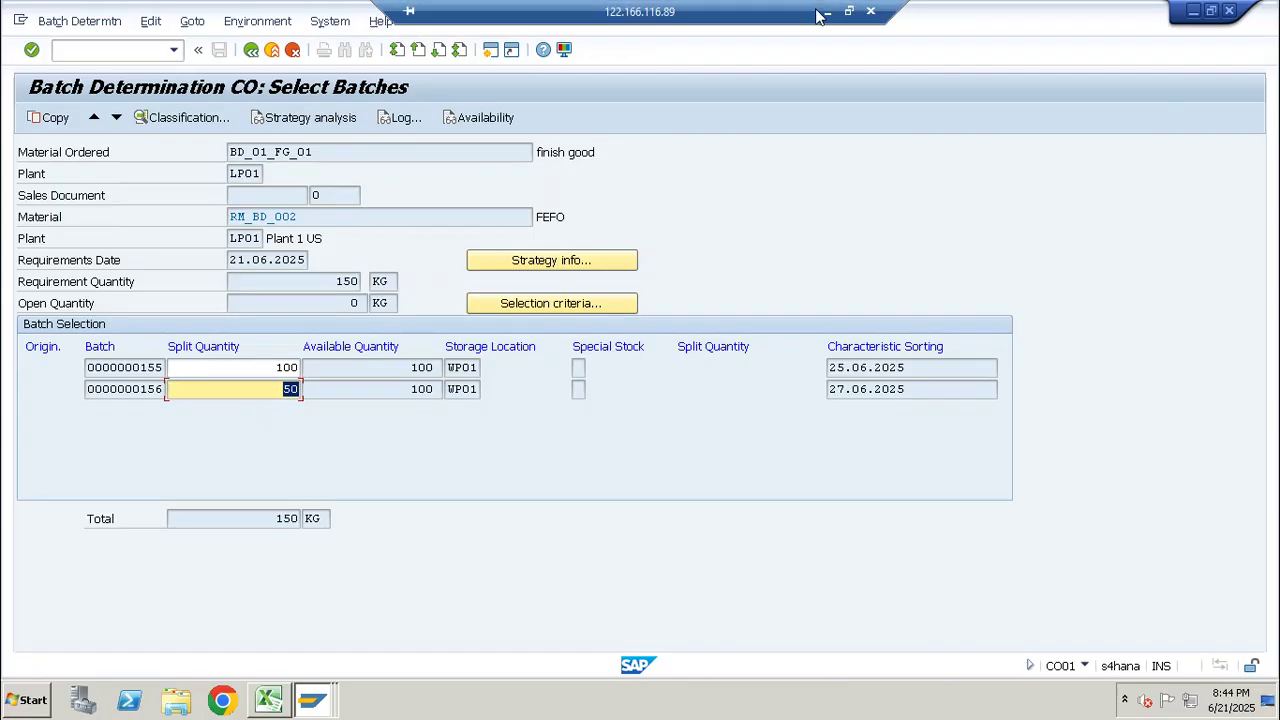
Switch to the Excel workbook and set the expiry dates to 27.05.2025 for batch 155 and 25.05.2025 for batch 156.
left_click(822, 18)
left_click(814, 295)
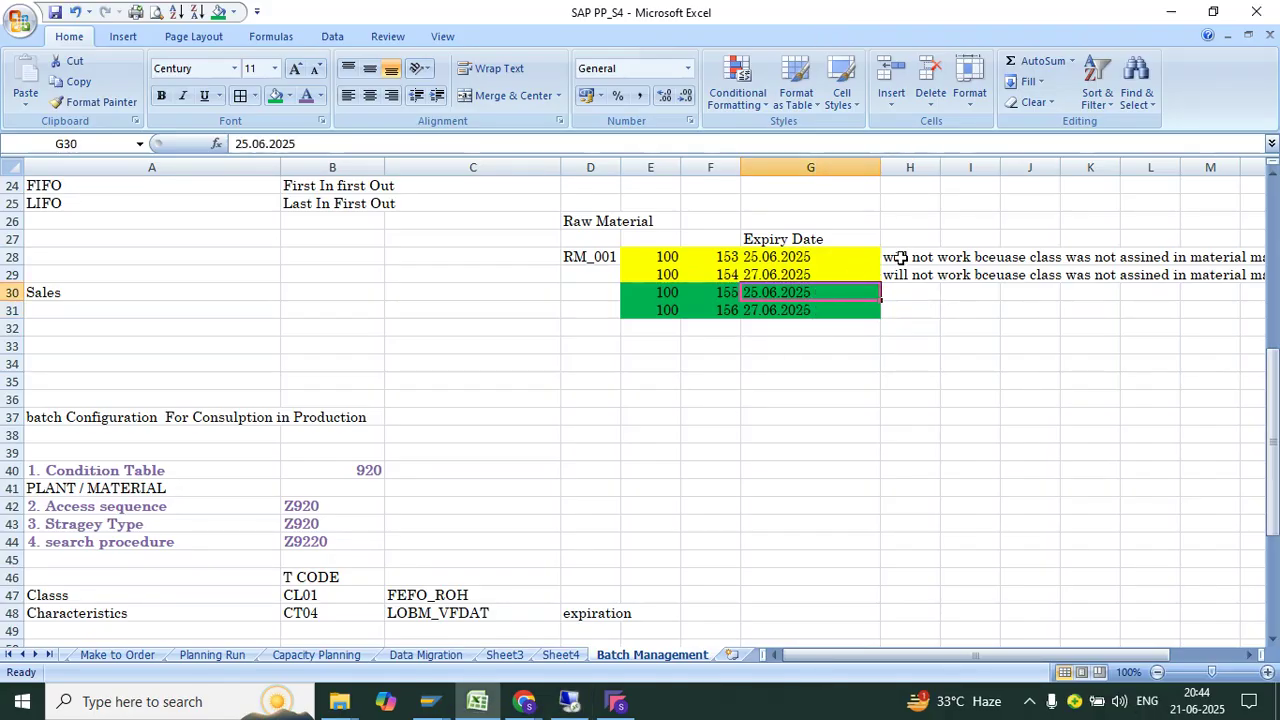
left_click_drag(902, 257, 903, 270)
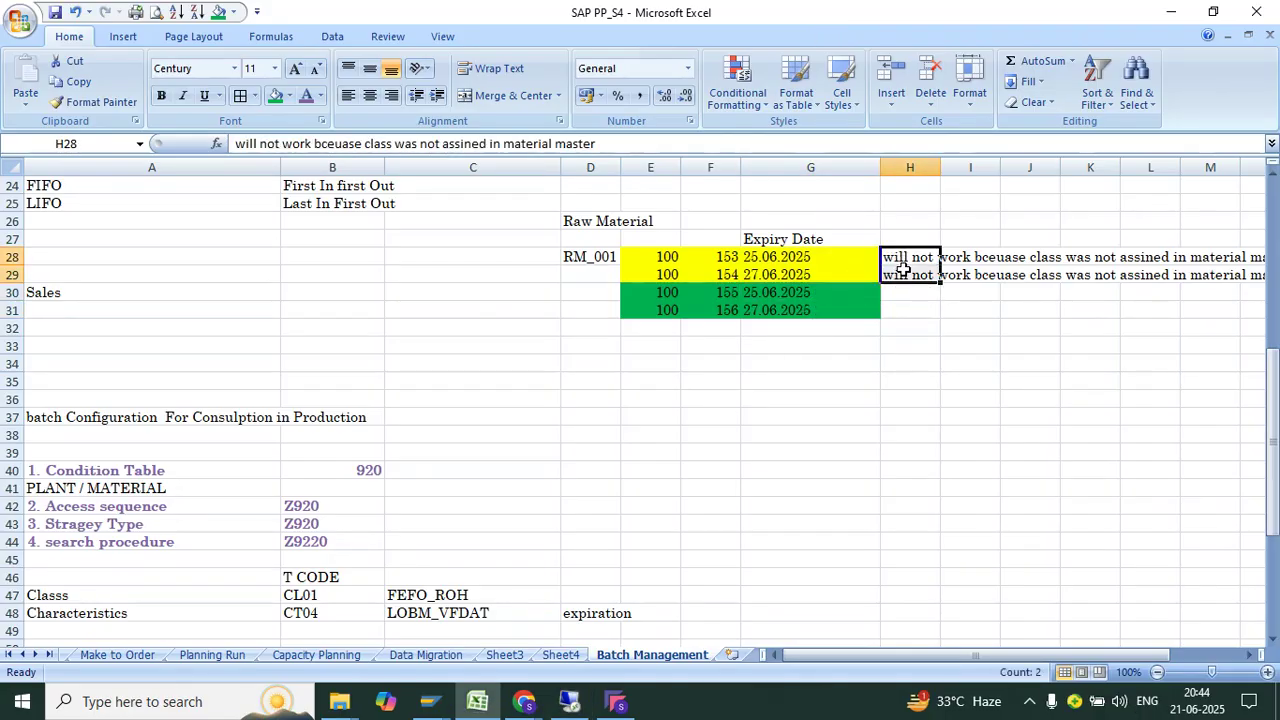
left_click(846, 294)
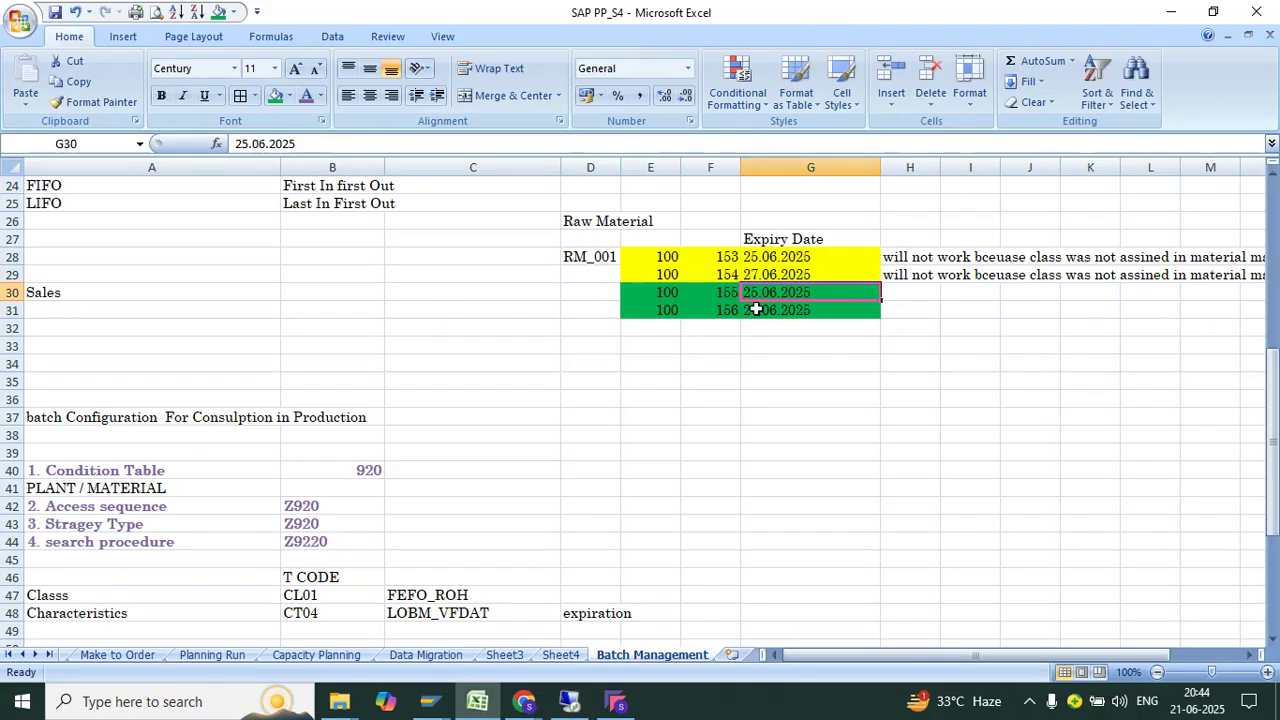
left_click(808, 313)
key("ctrl+c")
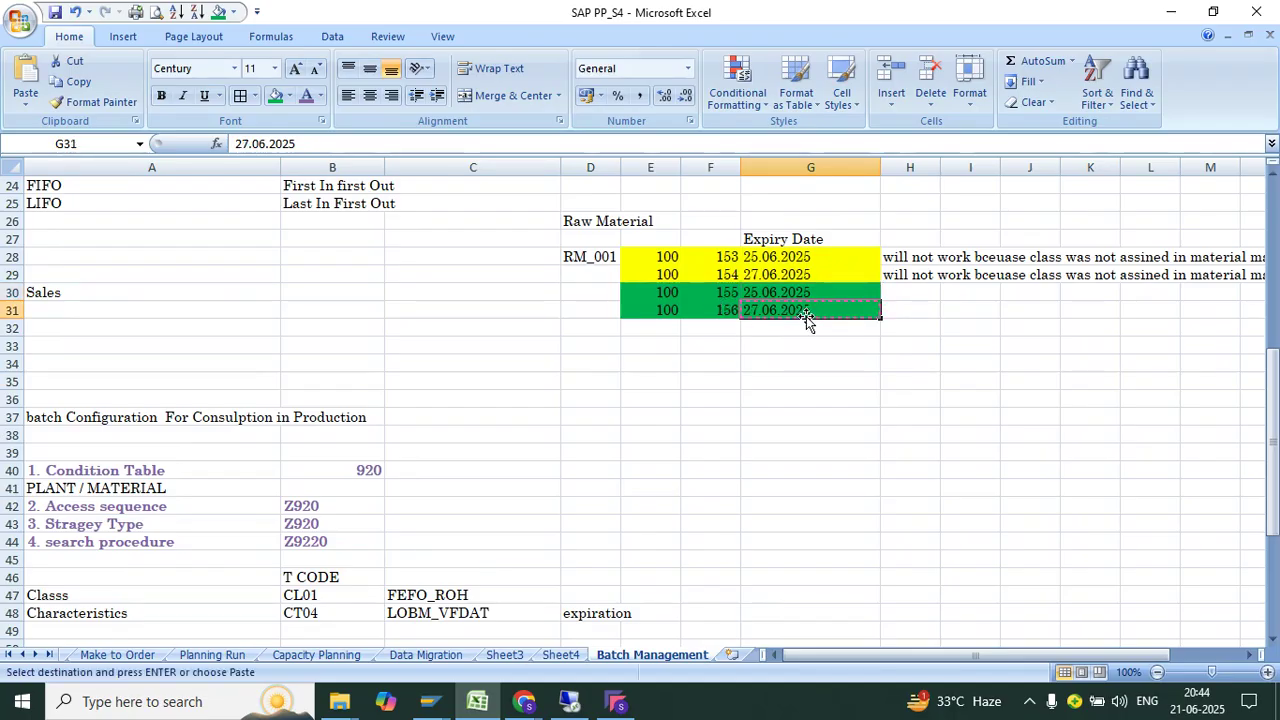
key("Up")
type("2")
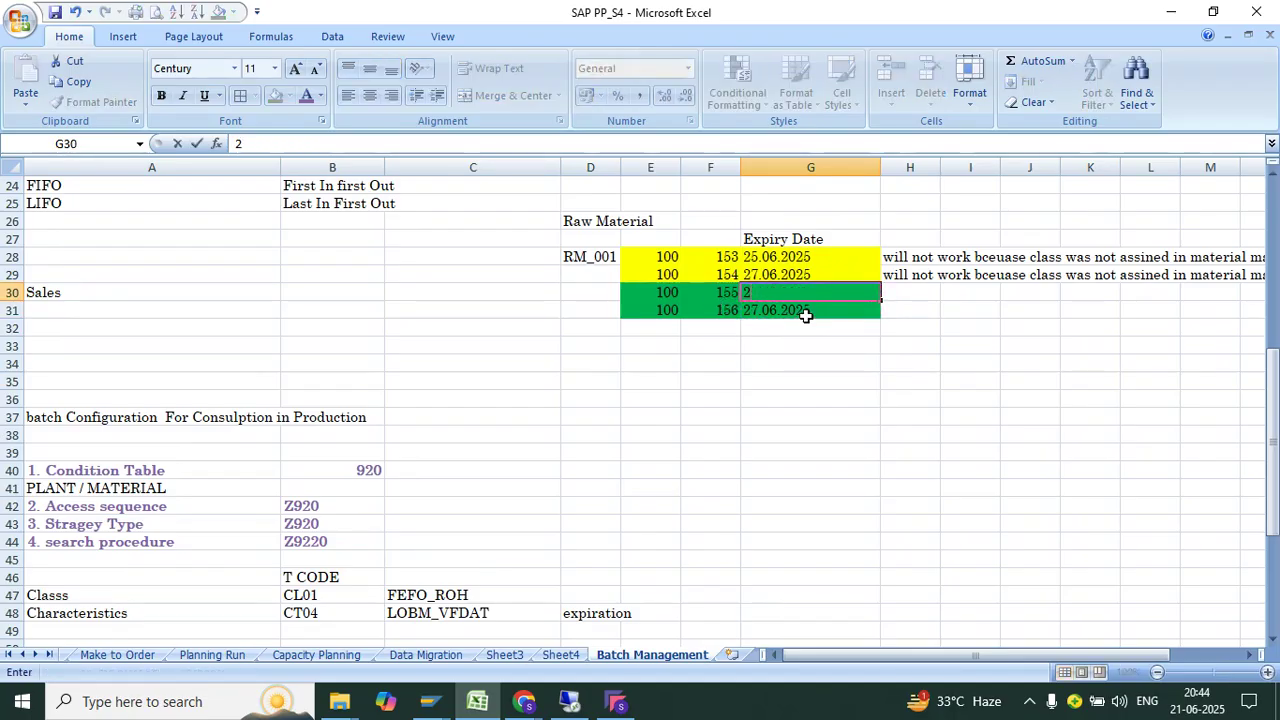
type("7.05.2025")
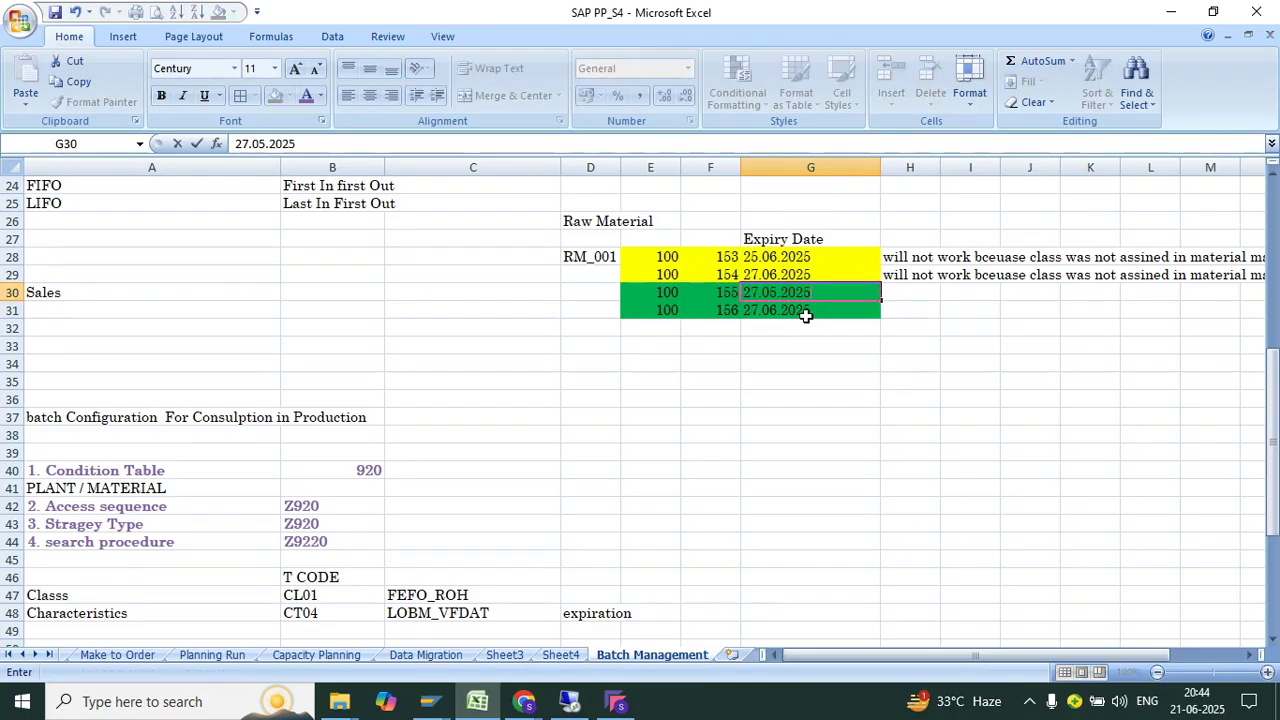
key("Return")
type("25.05.2")
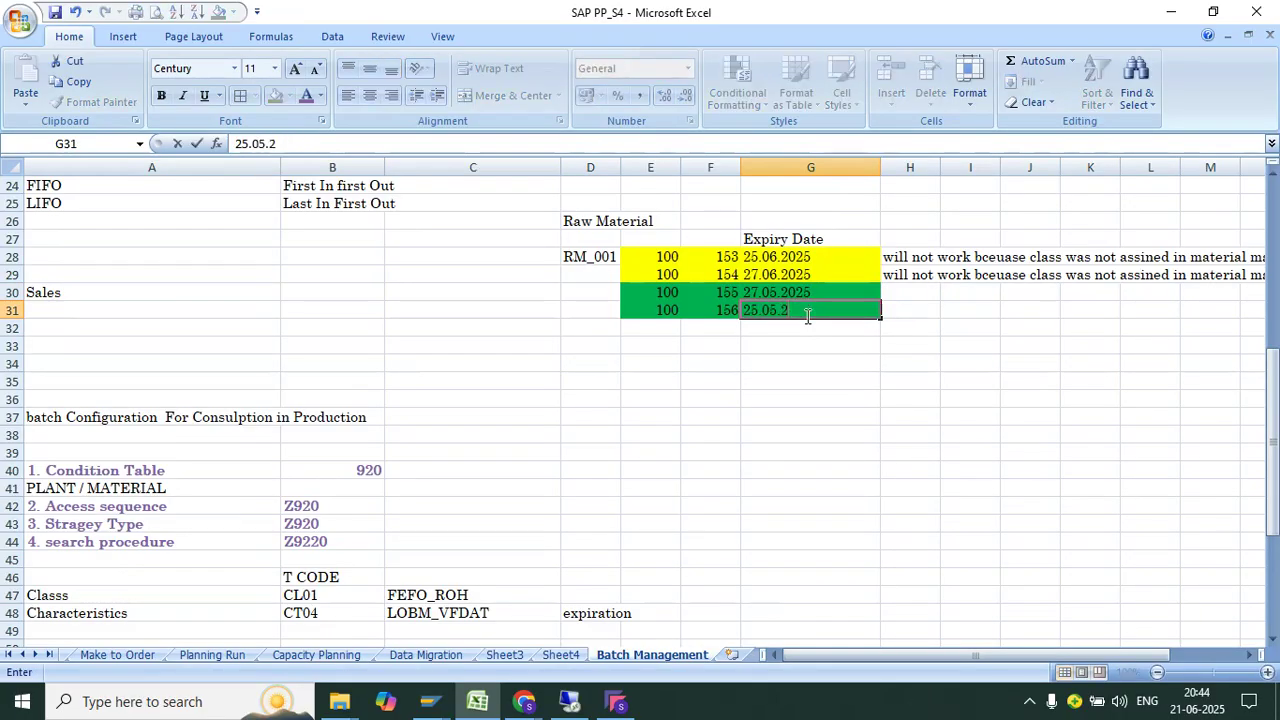
type("025")
key("Return")
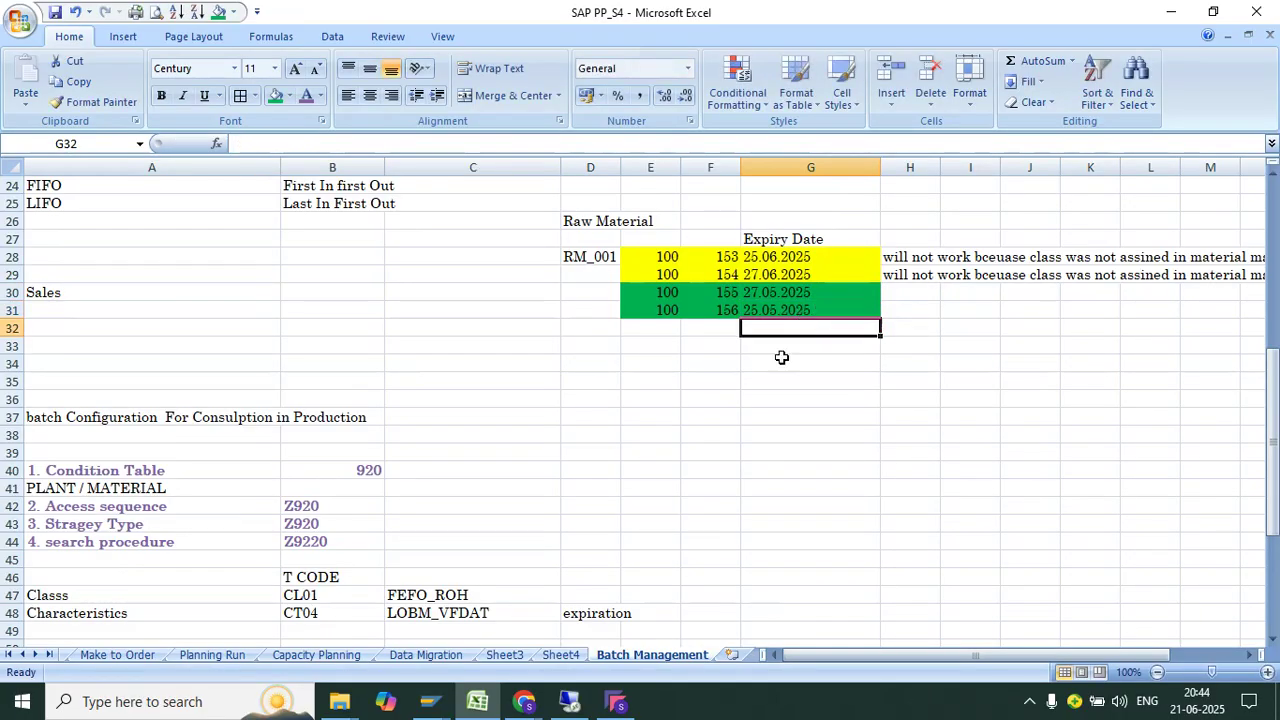
Switch back to SAP and open the Change Batch transaction MSC2N.
left_click(576, 706)
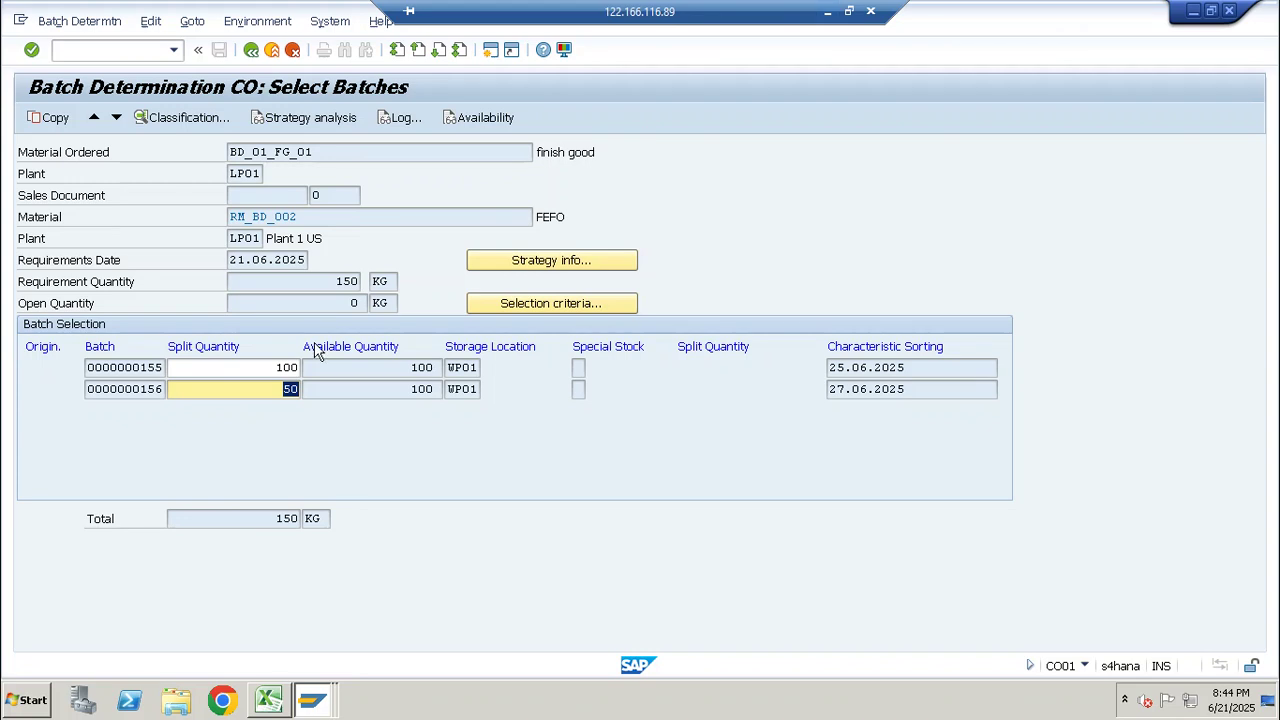
left_click(114, 50)
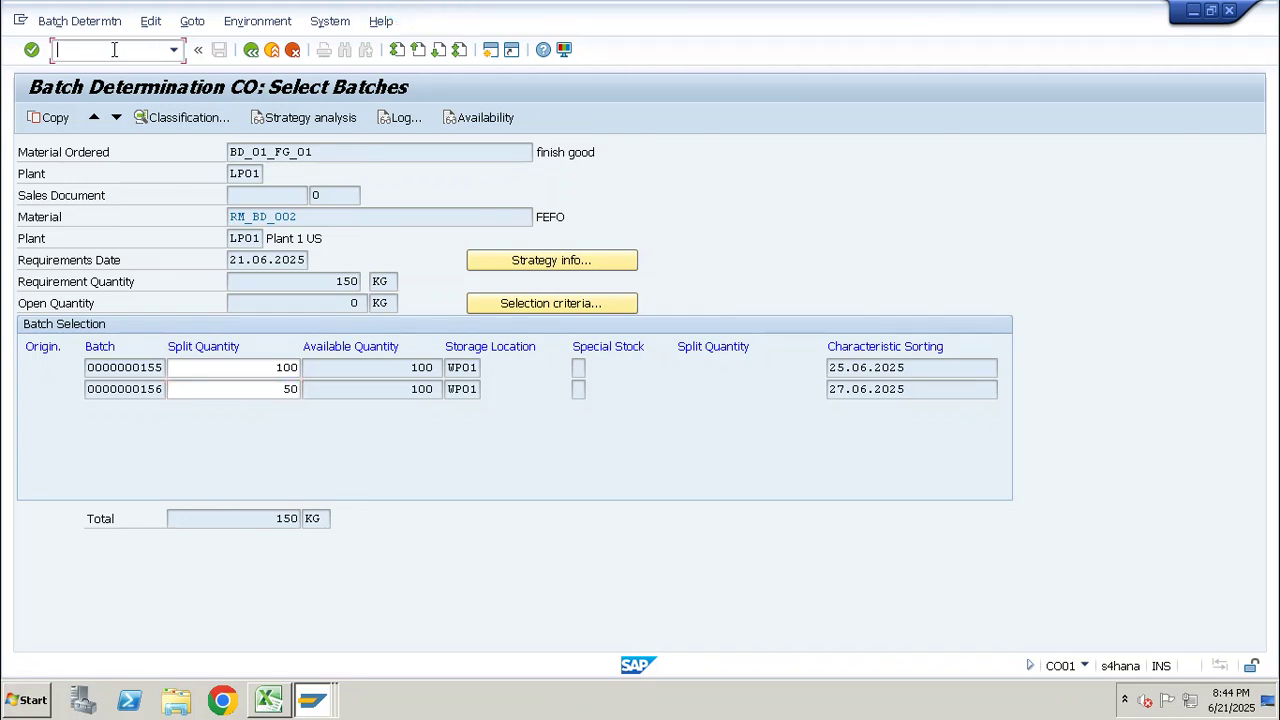
type("//nmsc2n")
key("BackSpace")
key("BackSpace")
key("BackSpace")
key("BackSpace")
key("BackSpace")
key("BackSpace")
key("BackSpace")
key("BackSpace")
type("/nmsc2n")
key("Return")
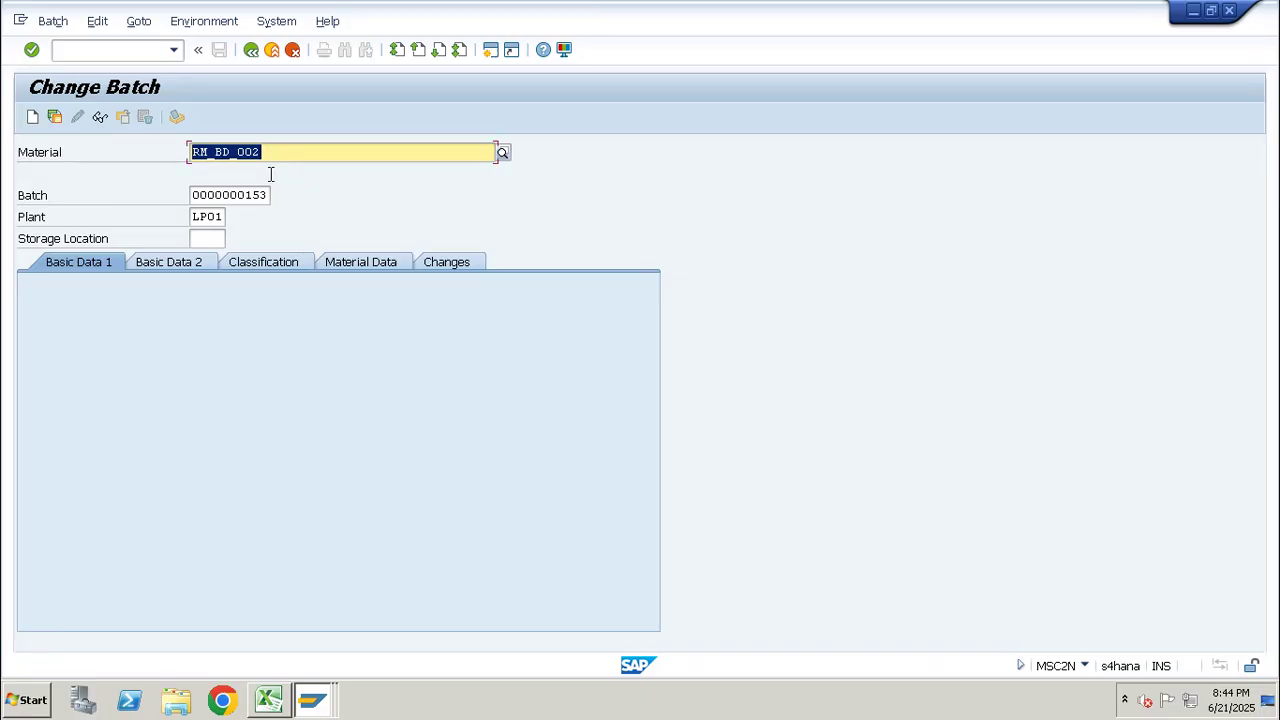
left_click(216, 238)
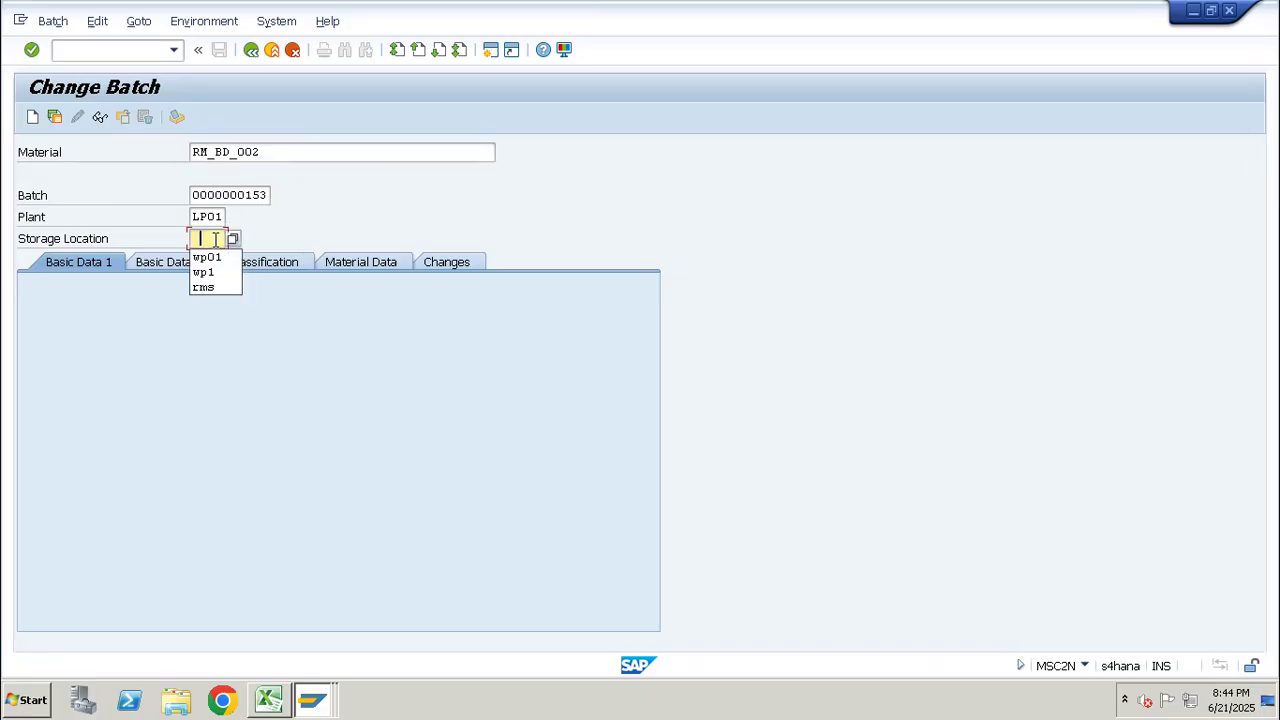
key("Return")
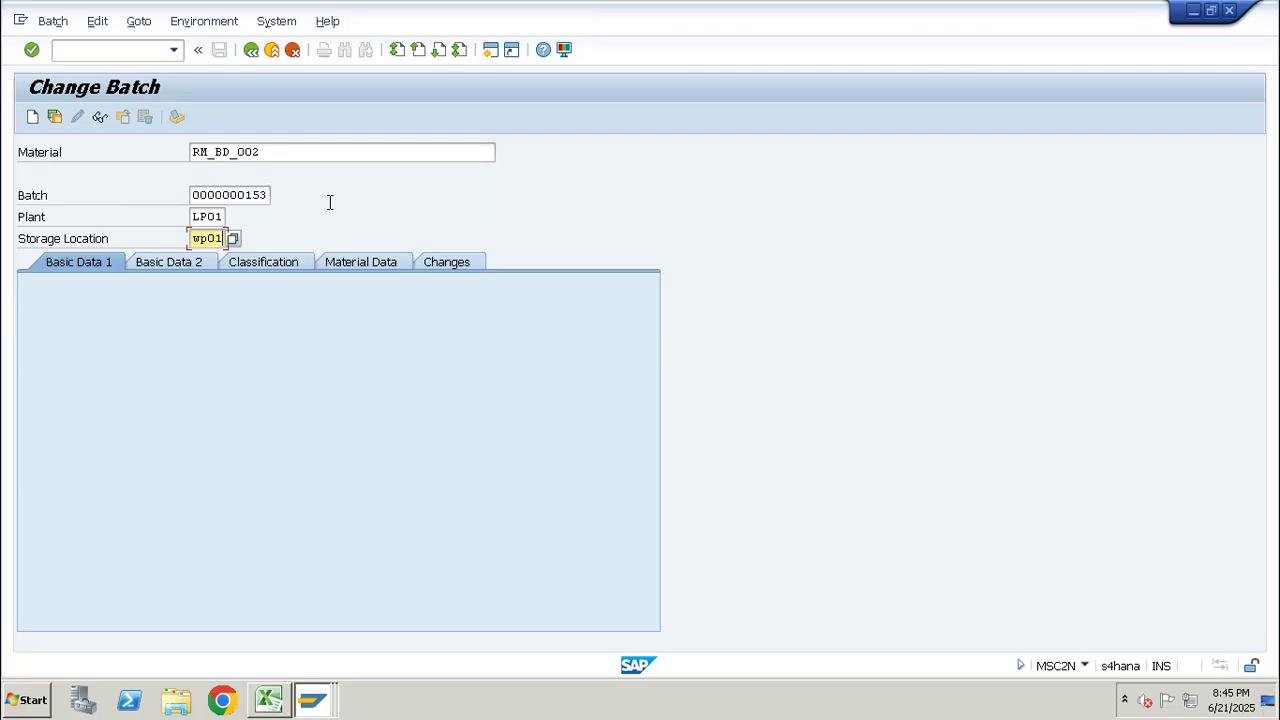
left_click(269, 199)
key("BackSpace")
type("6")
key("Return")
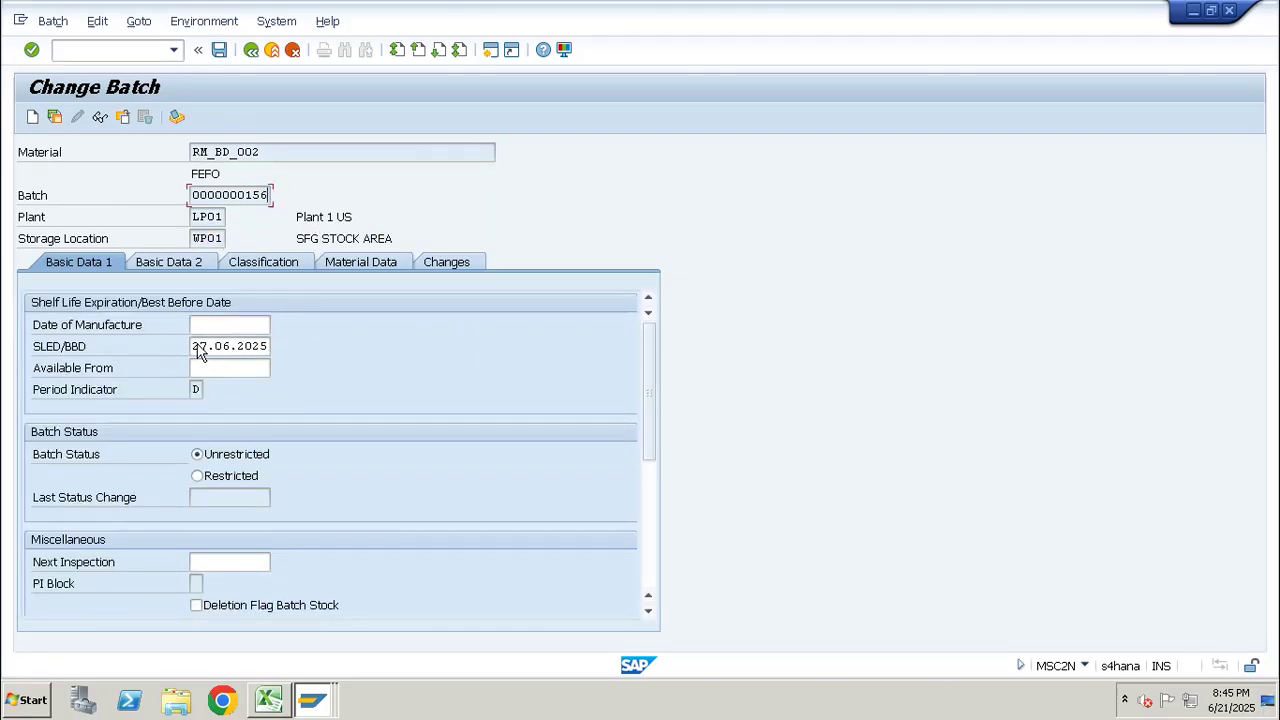
Set batch 156's SLED/BBD to 25.06.2025, check its classification value, and save the batch.
double_click(266, 347)
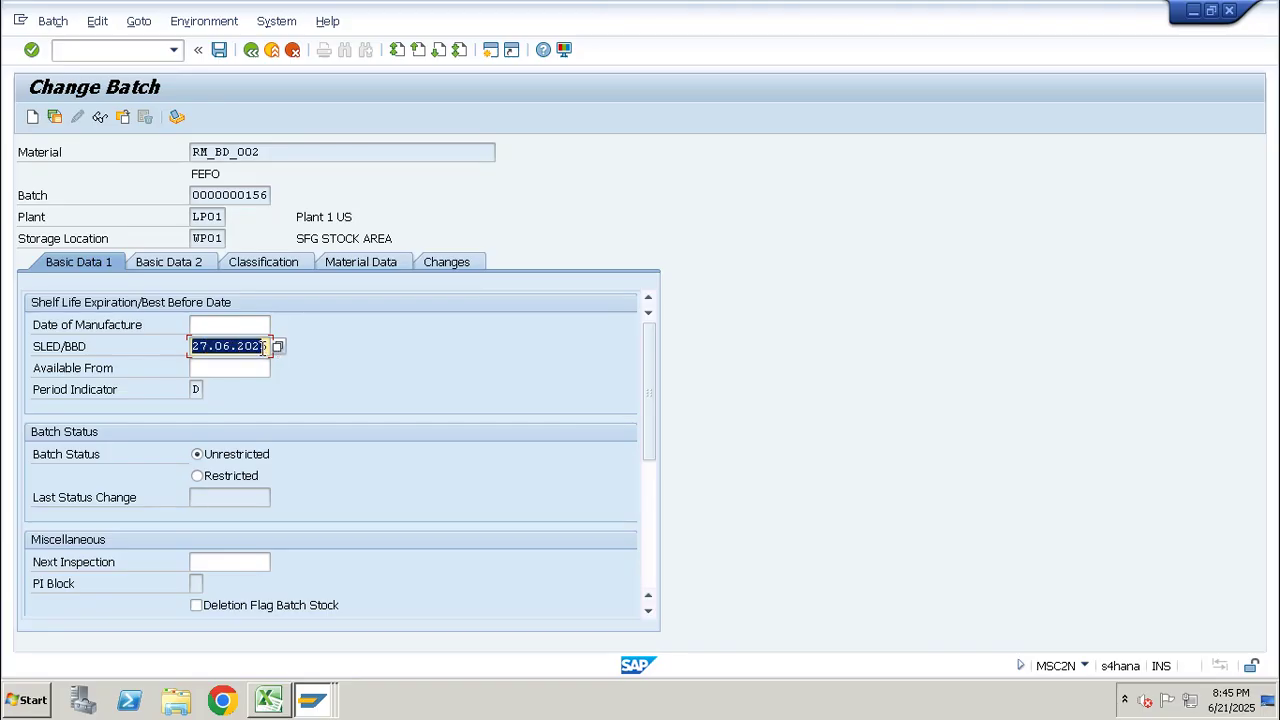
type("25.06.2025")
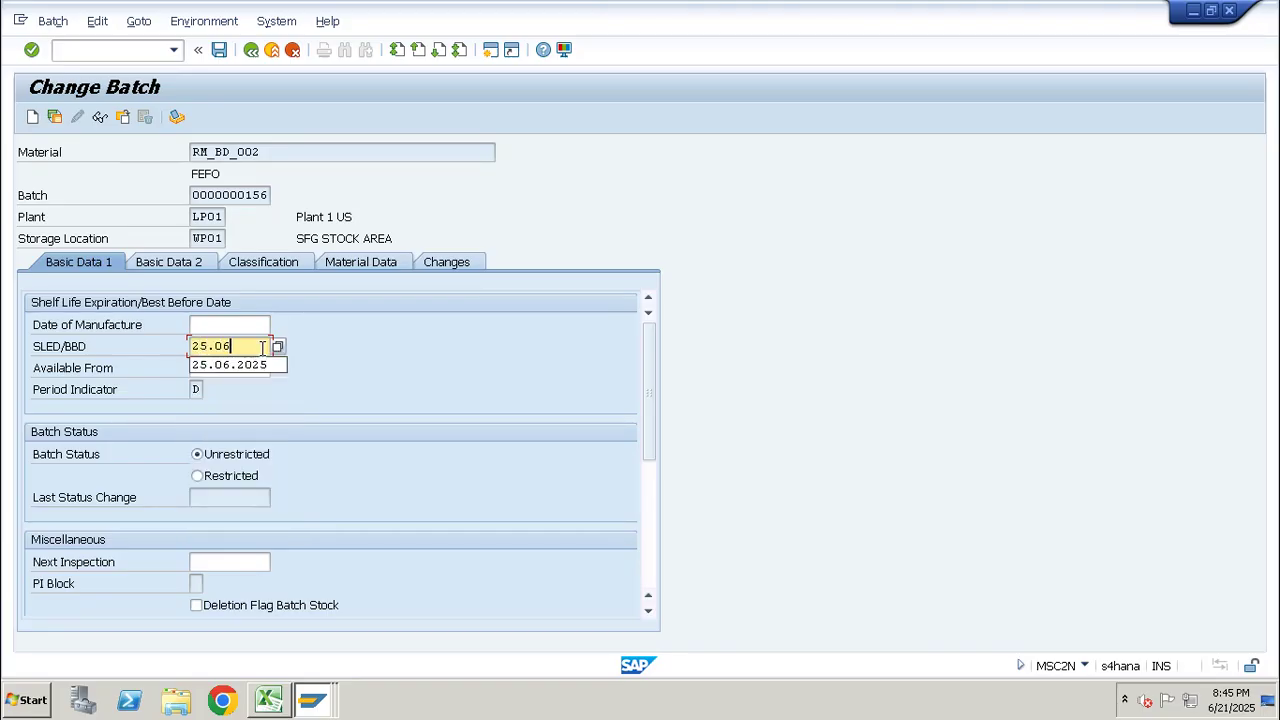
key("Return")
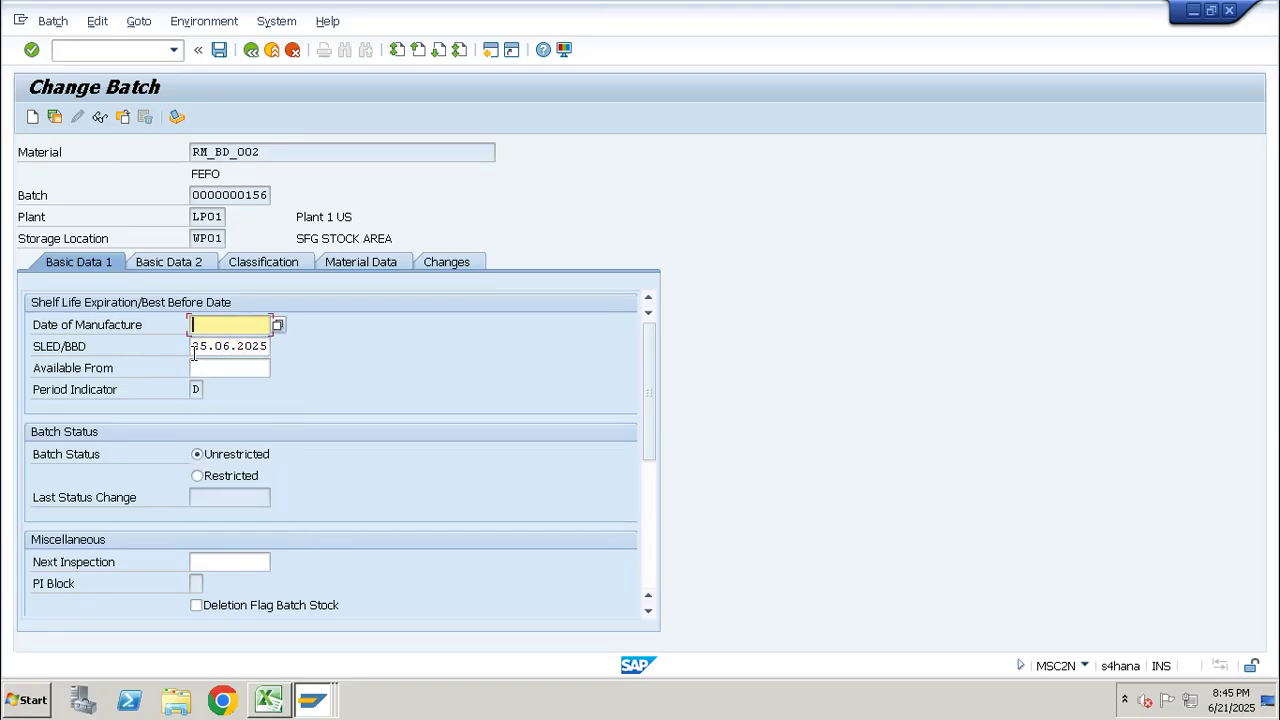
left_click_drag(194, 353, 265, 353)
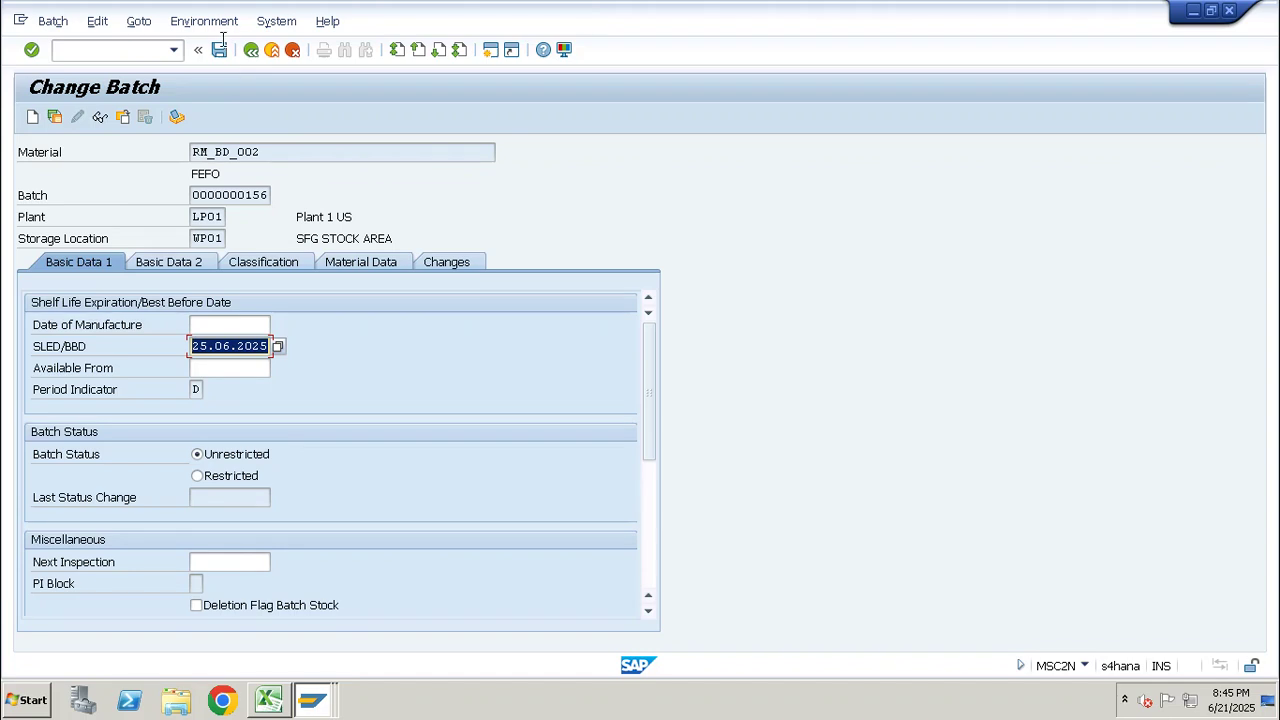
left_click(263, 262)
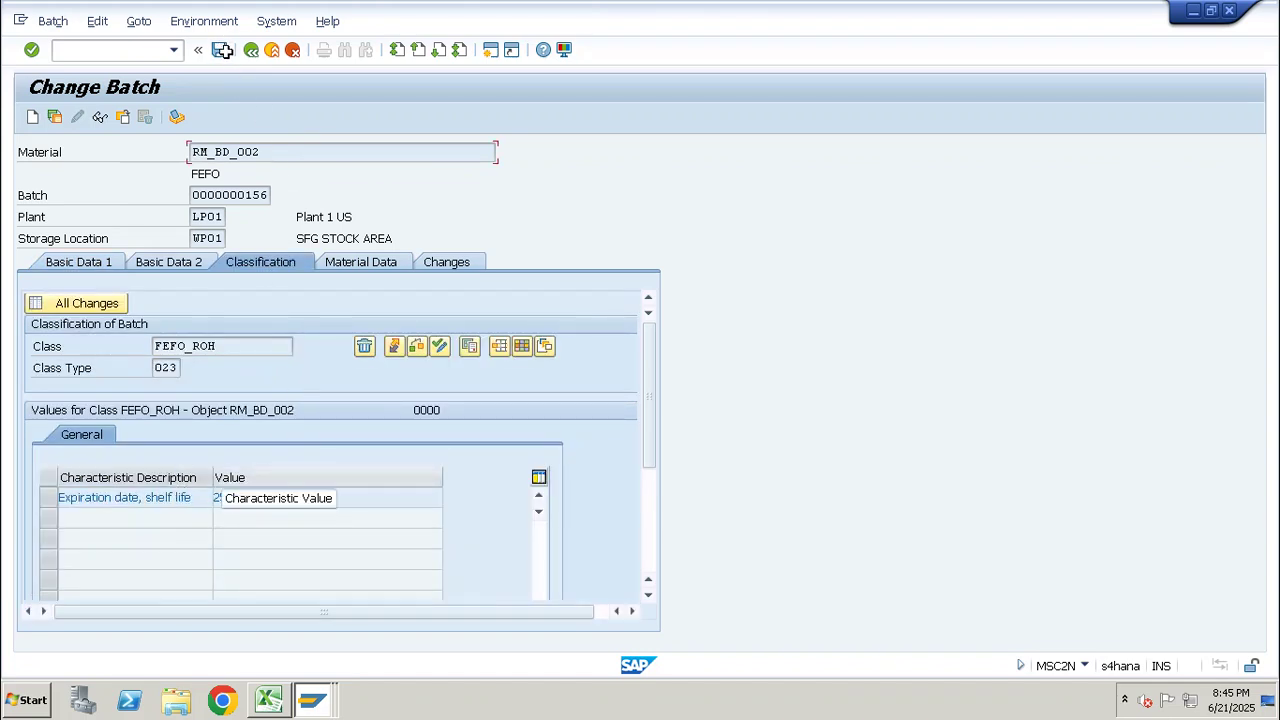
left_click(222, 49)
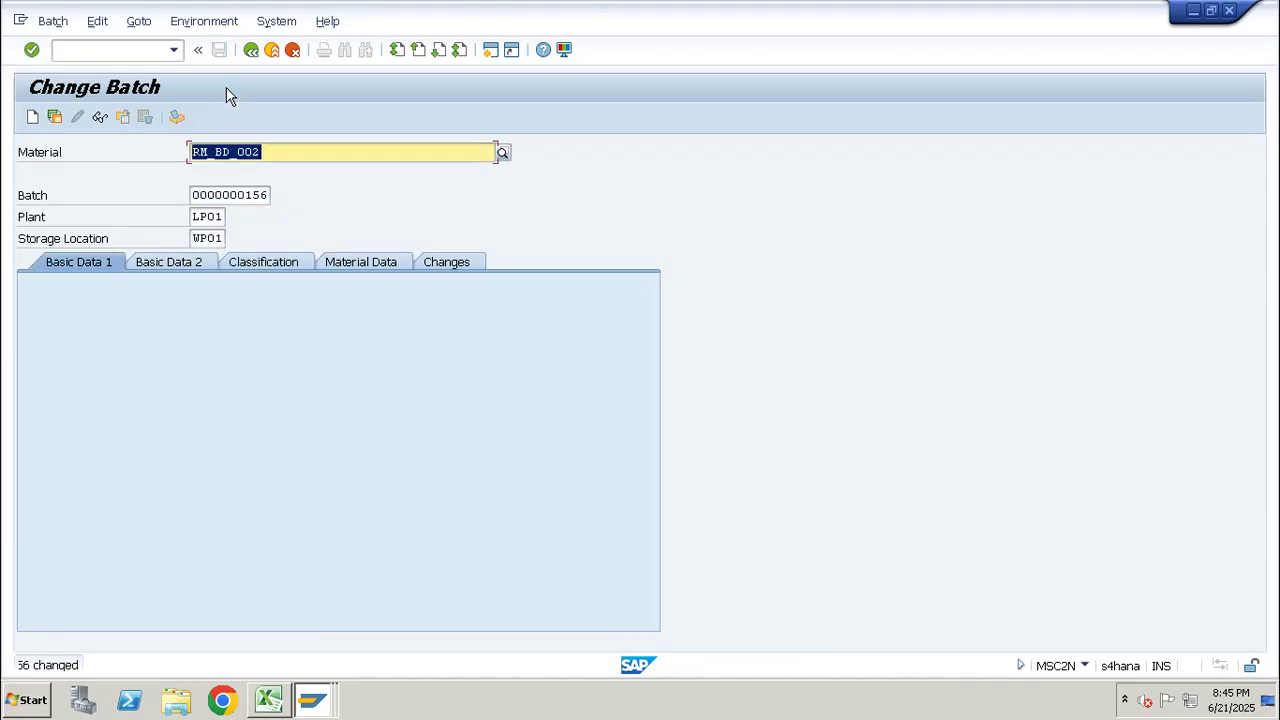
left_click(267, 196)
key("BackSpace")
type("5")
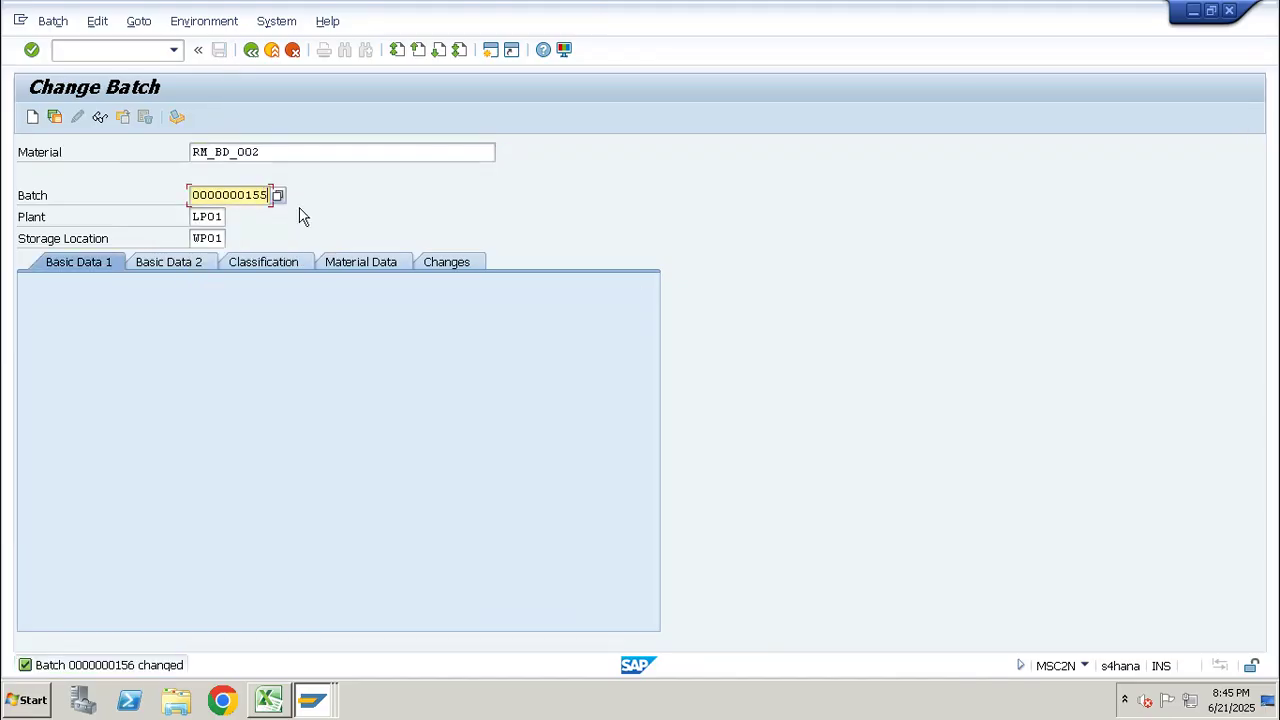
key("Return")
left_click(248, 346)
double_click(246, 346)
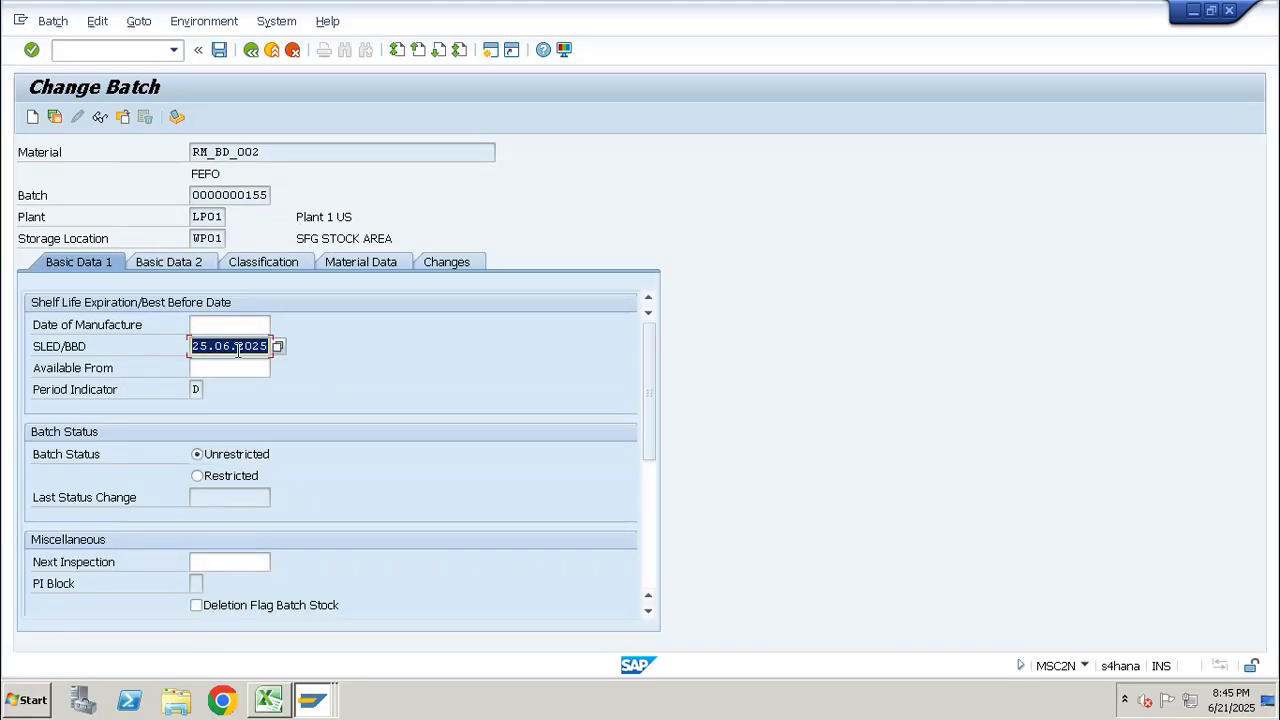
type("27.06.2")
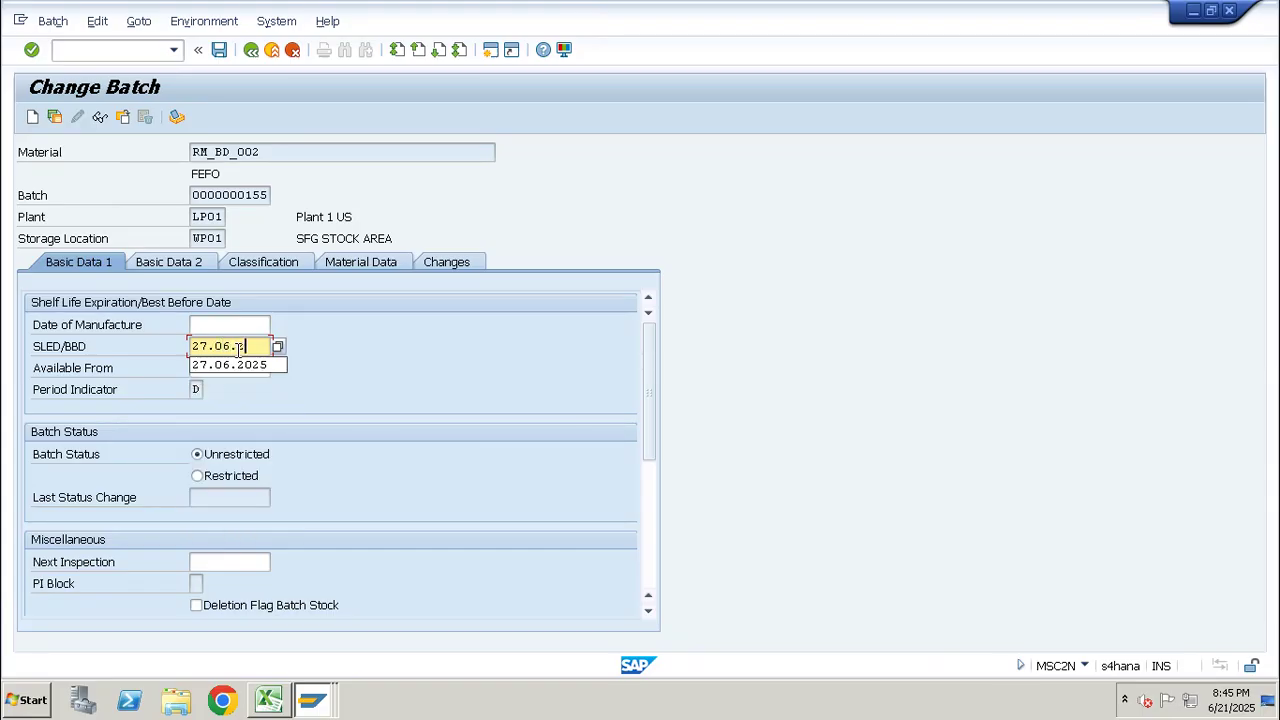
type("025")
key("Return")
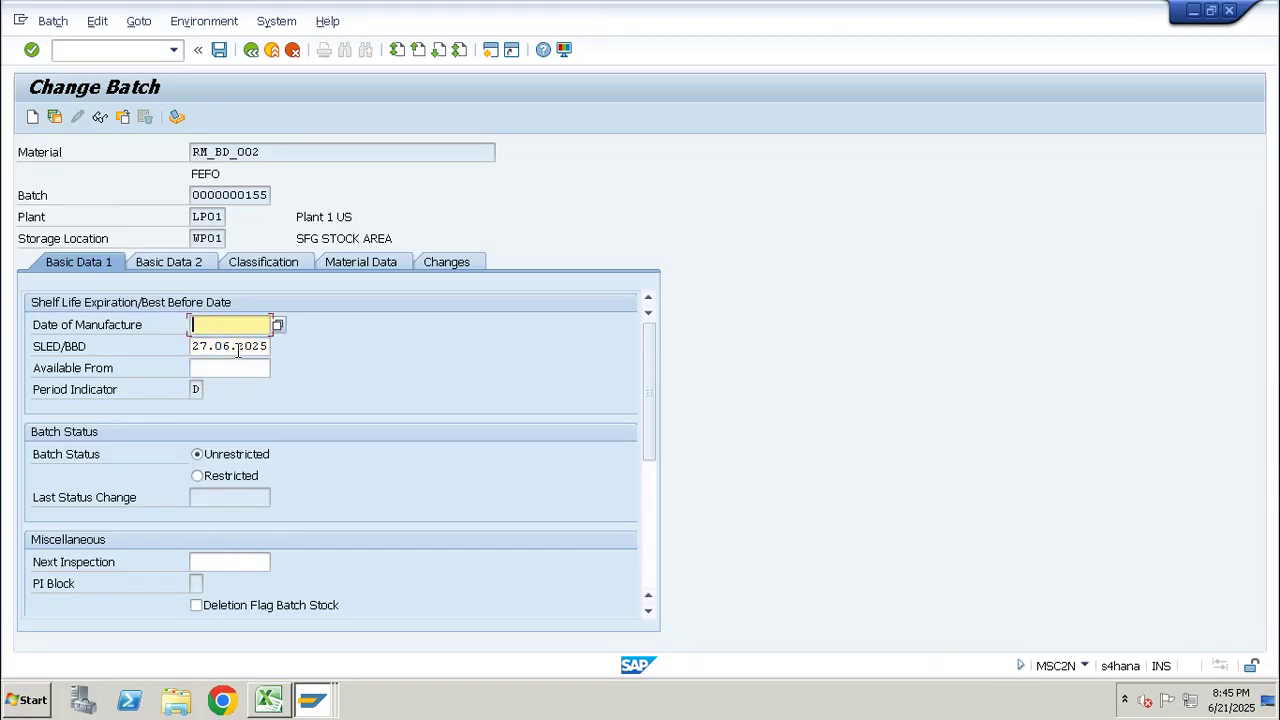
left_click(258, 264)
left_click(219, 49)
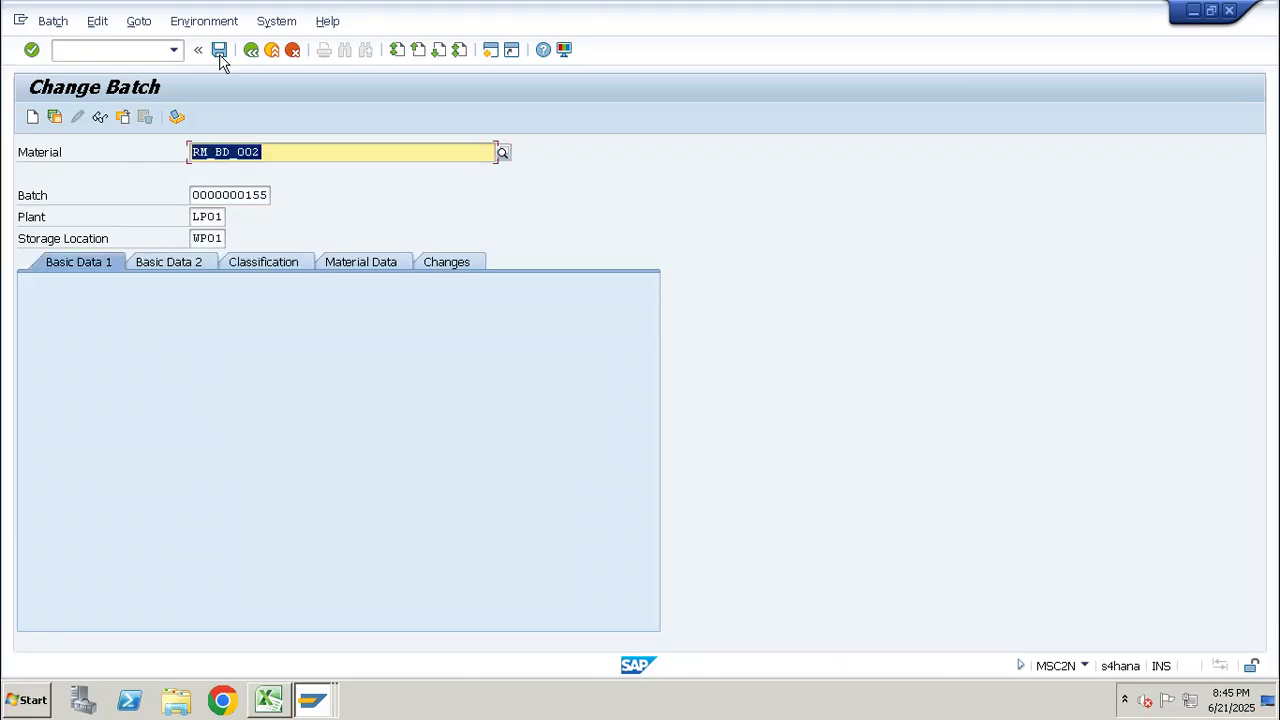
Open transaction CO01 and start a new production order for material BD_01_FG_01.
left_click(123, 47)
type("/nco01")
key("Return")
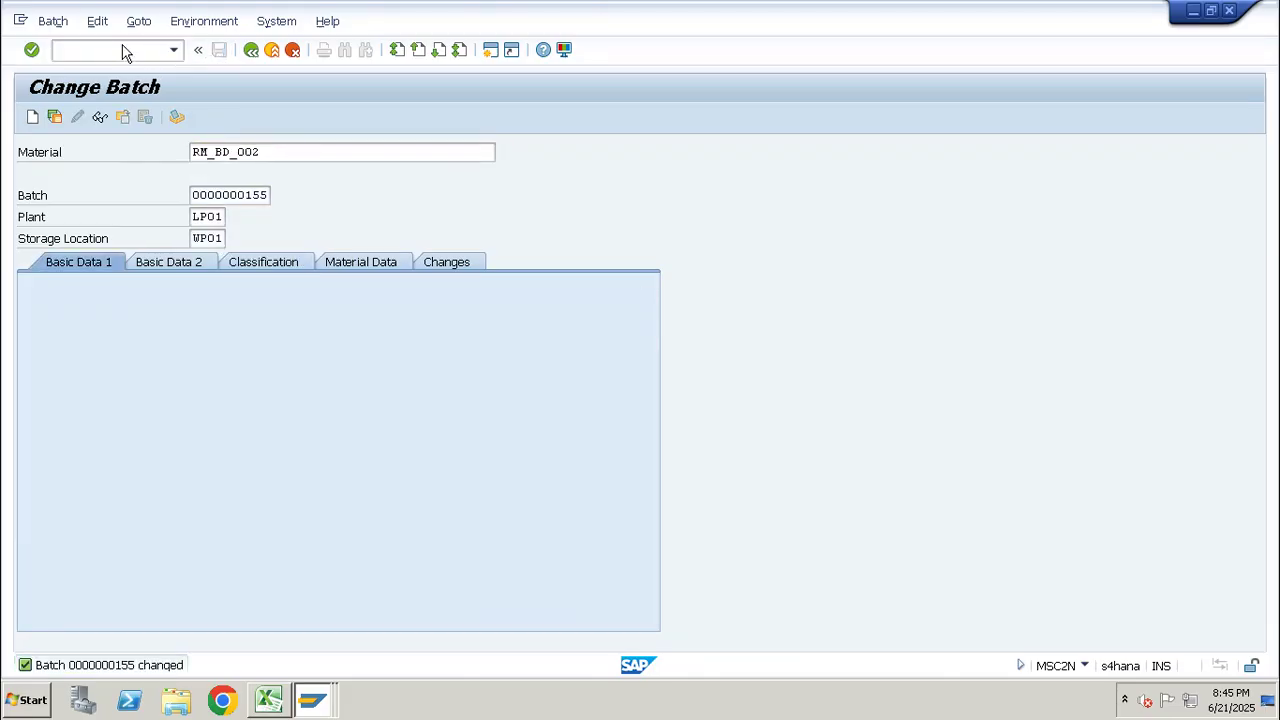
type("BD_01_FG_01")
key("Return")
Set the order's total quantity to 100 and its scheduling type to Current date.
type("1")
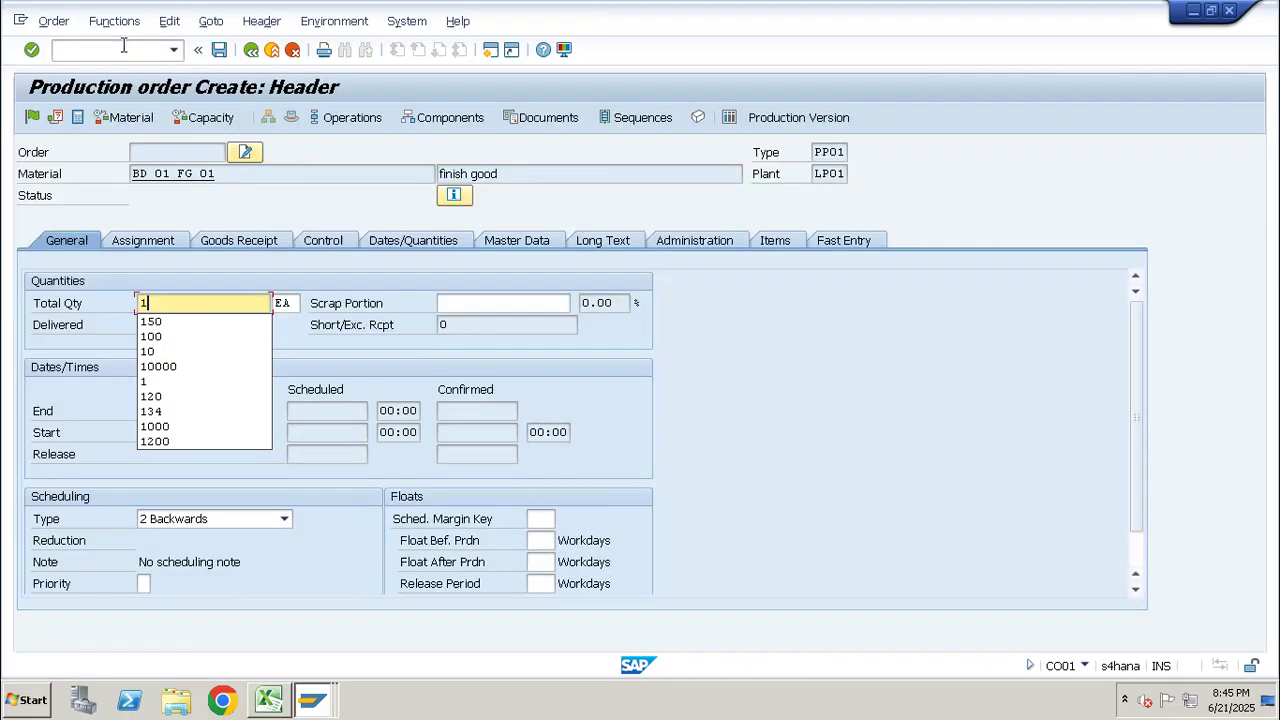
type("100")
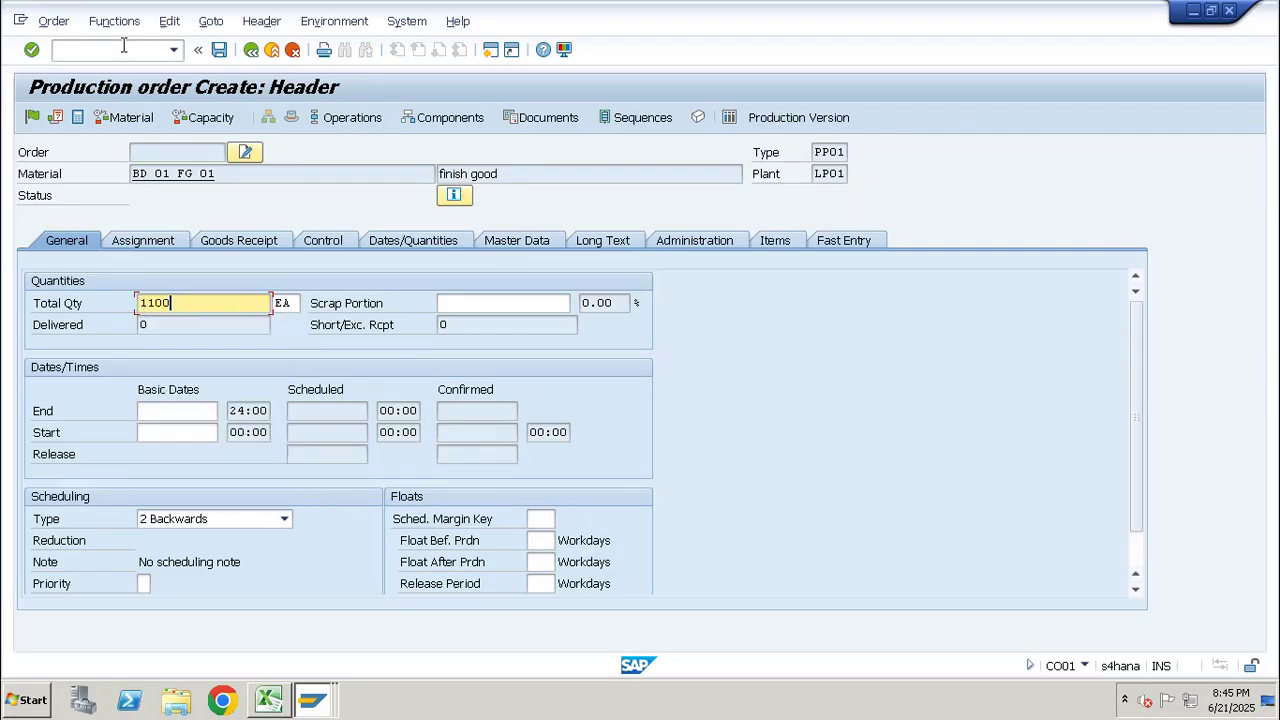
key("BackSpace")
key("BackSpace")
key("BackSpace")
key("BackSpace")
type("100")
key("Return")
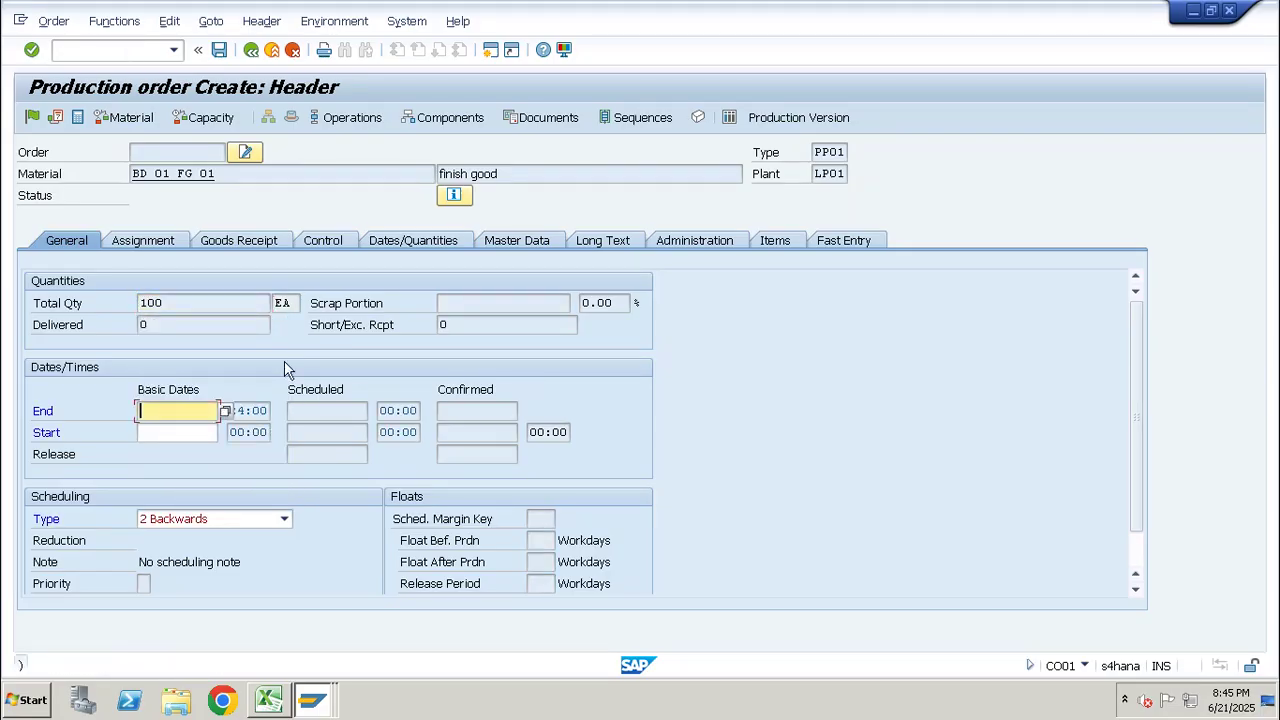
left_click(272, 518)
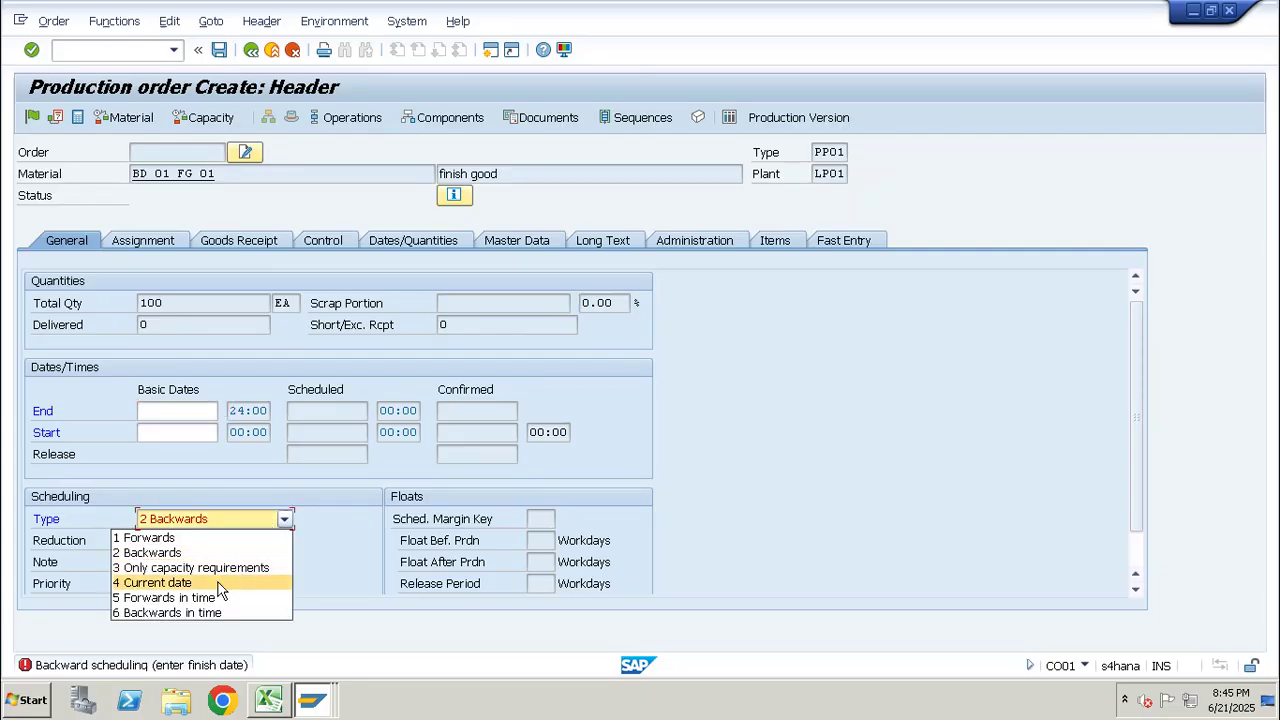
left_click(228, 583)
Run batch determination for component RM_BD_002 from the order's component overview.
left_click(485, 119)
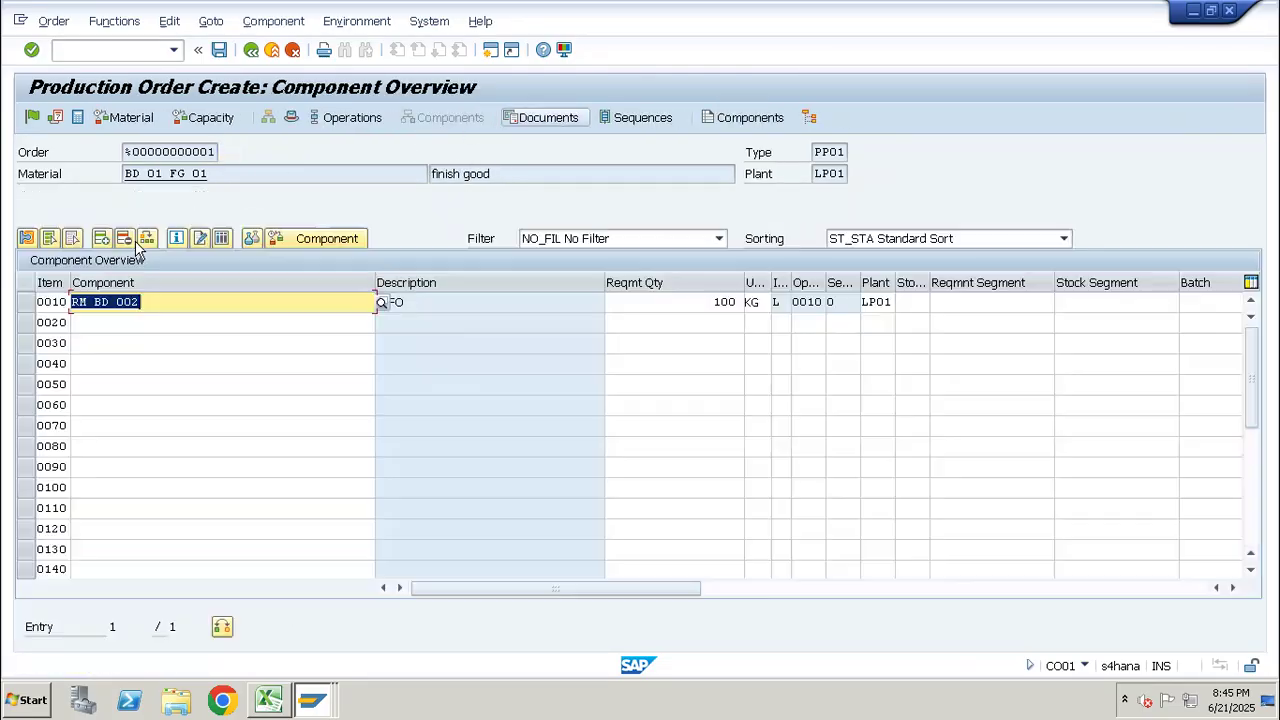
left_click(34, 303)
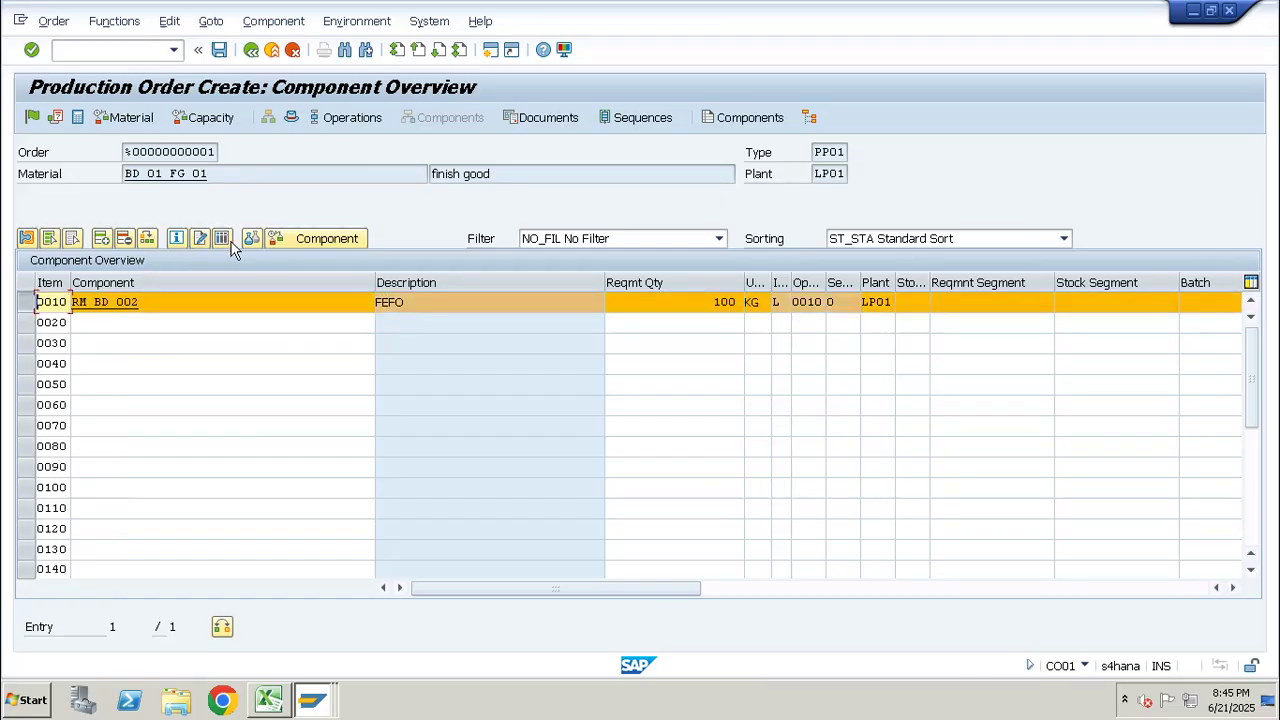
left_click(250, 239)
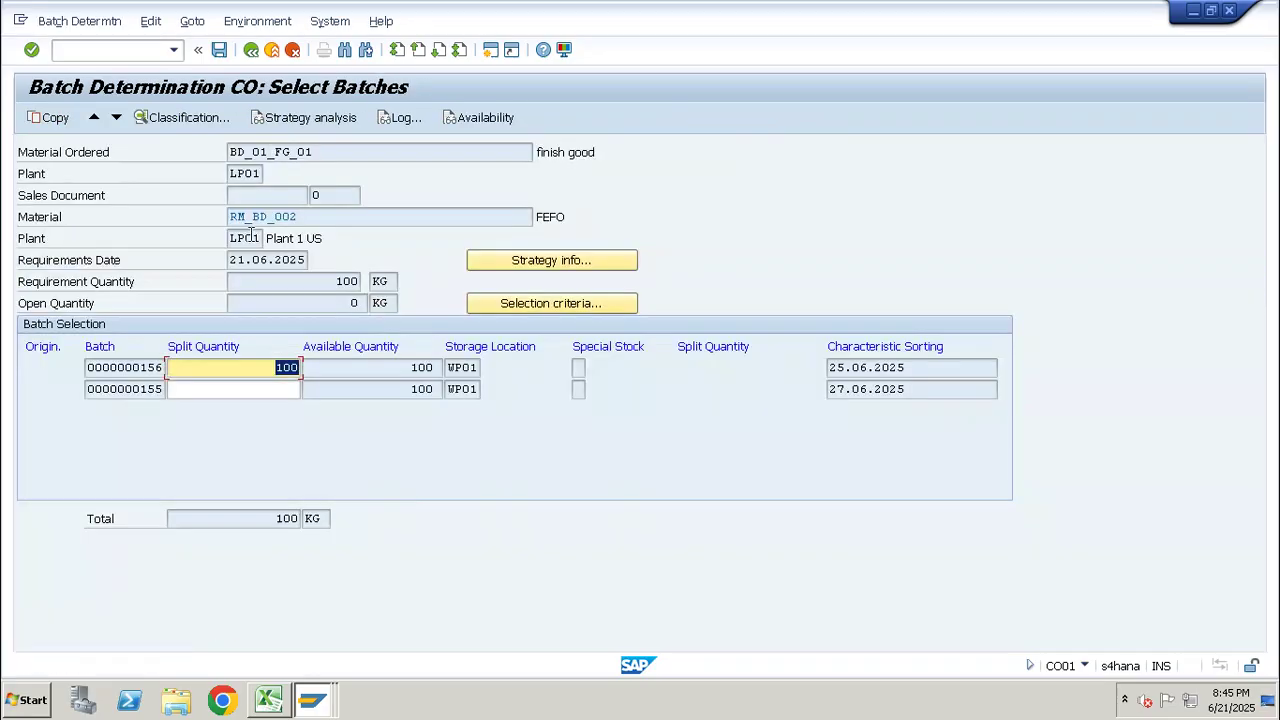
left_click_drag(133, 367, 180, 367)
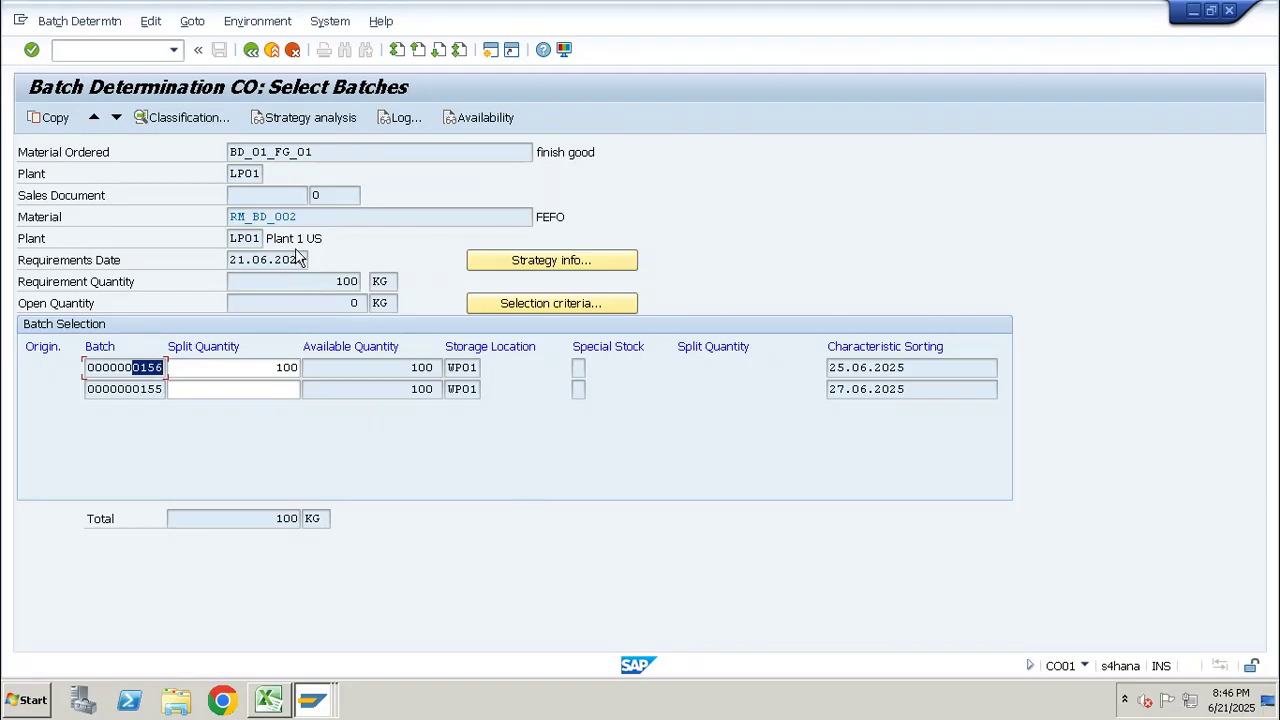
key("shift+Left")
left_click(251, 50)
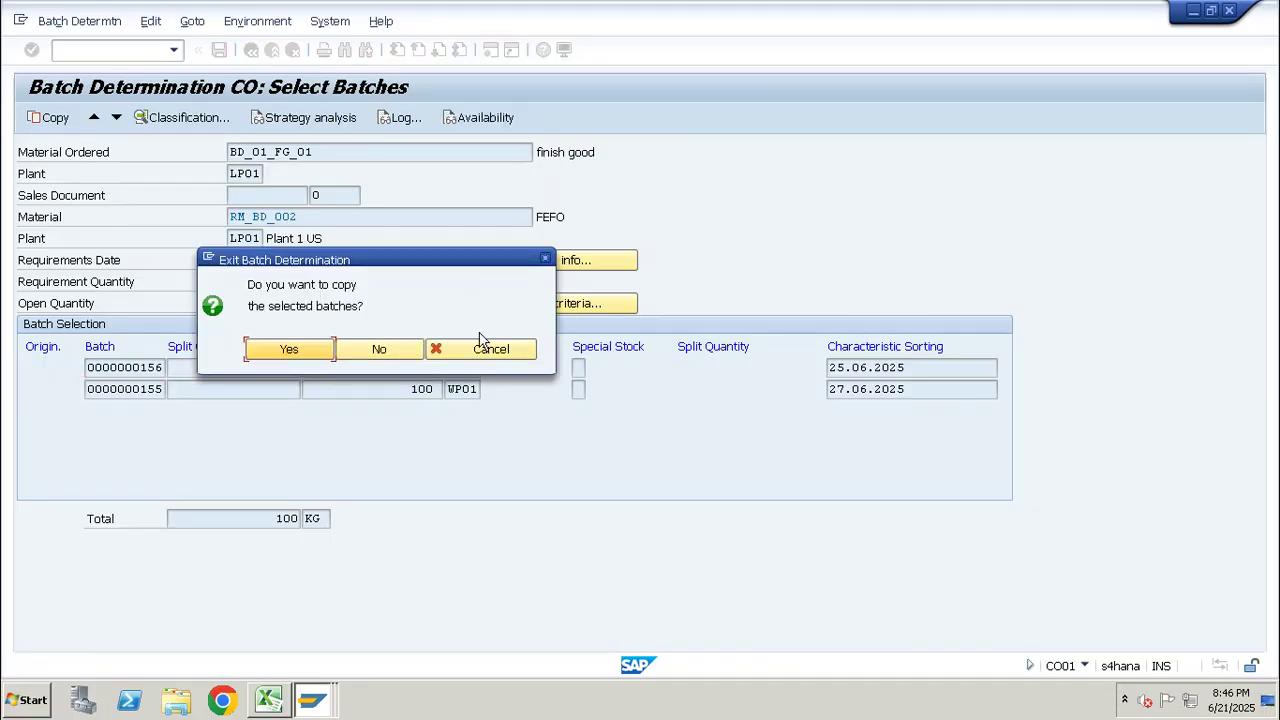
left_click(314, 348)
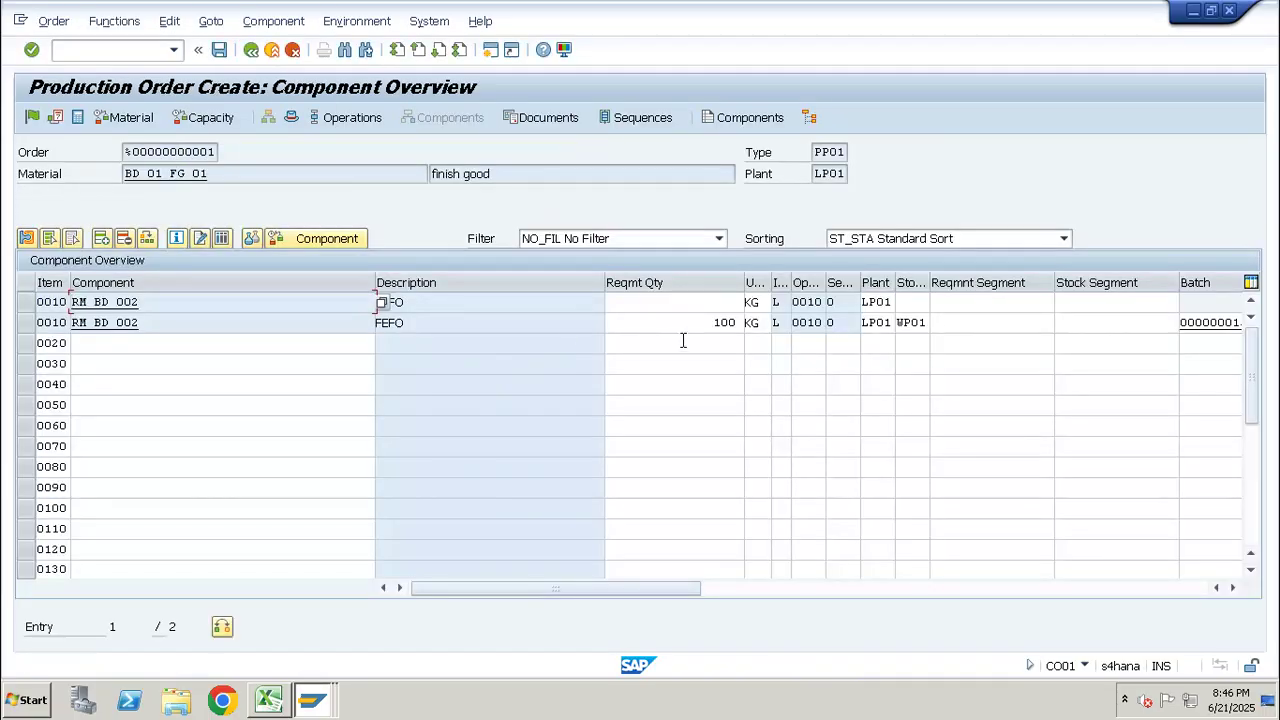
left_click_drag(188, 323, 72, 322)
left_click_drag(694, 328, 760, 333)
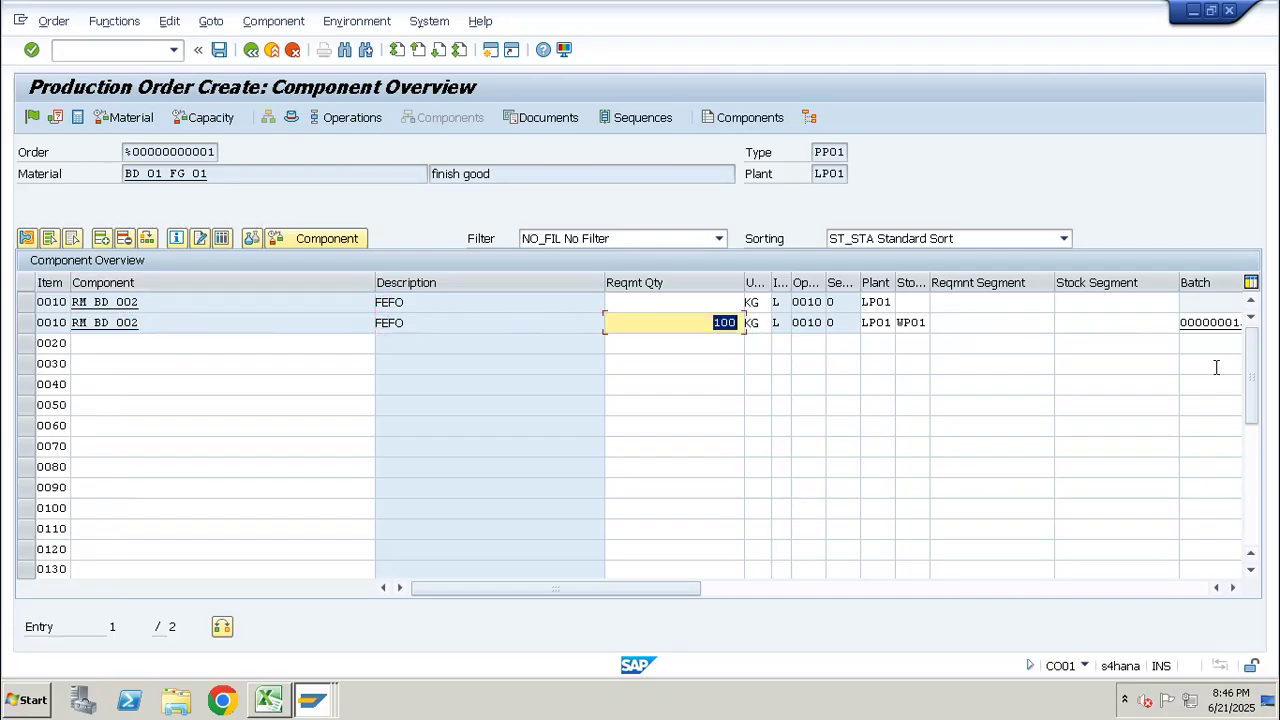
Release the production order and save it despite the cost calculation error.
left_click(103, 120)
left_click(35, 120)
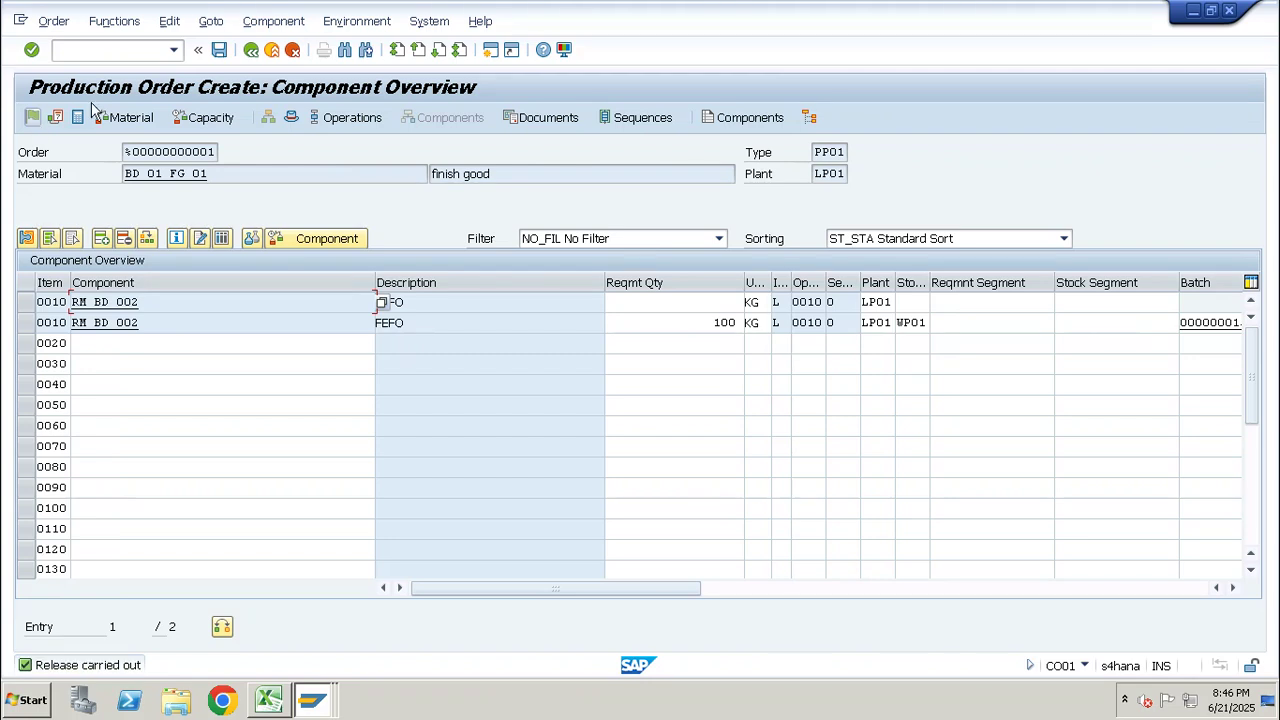
left_click(218, 51)
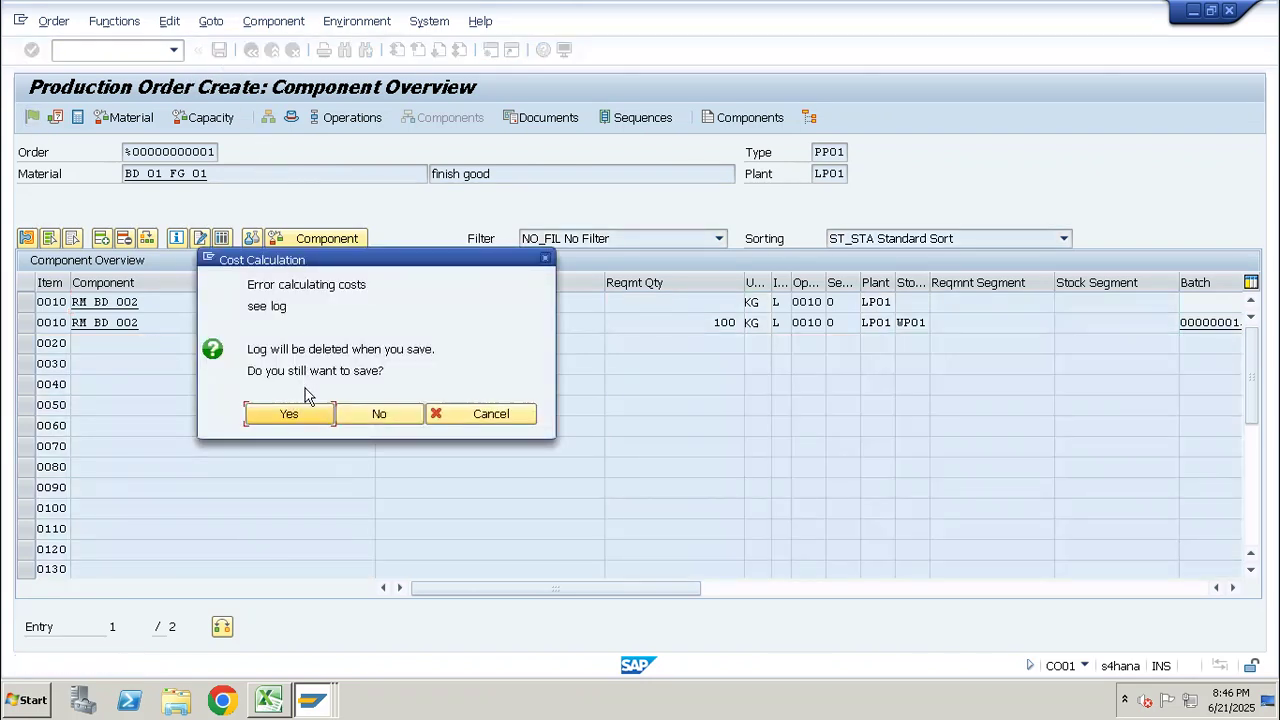
left_click(288, 414)
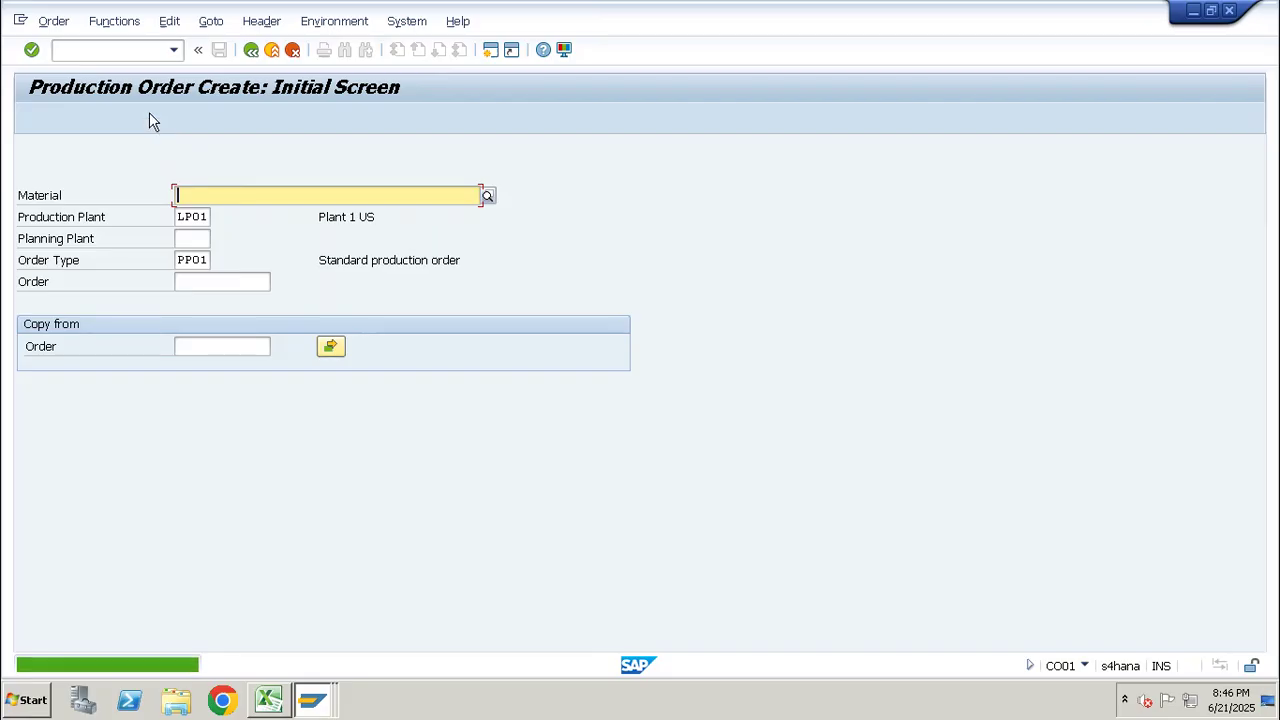